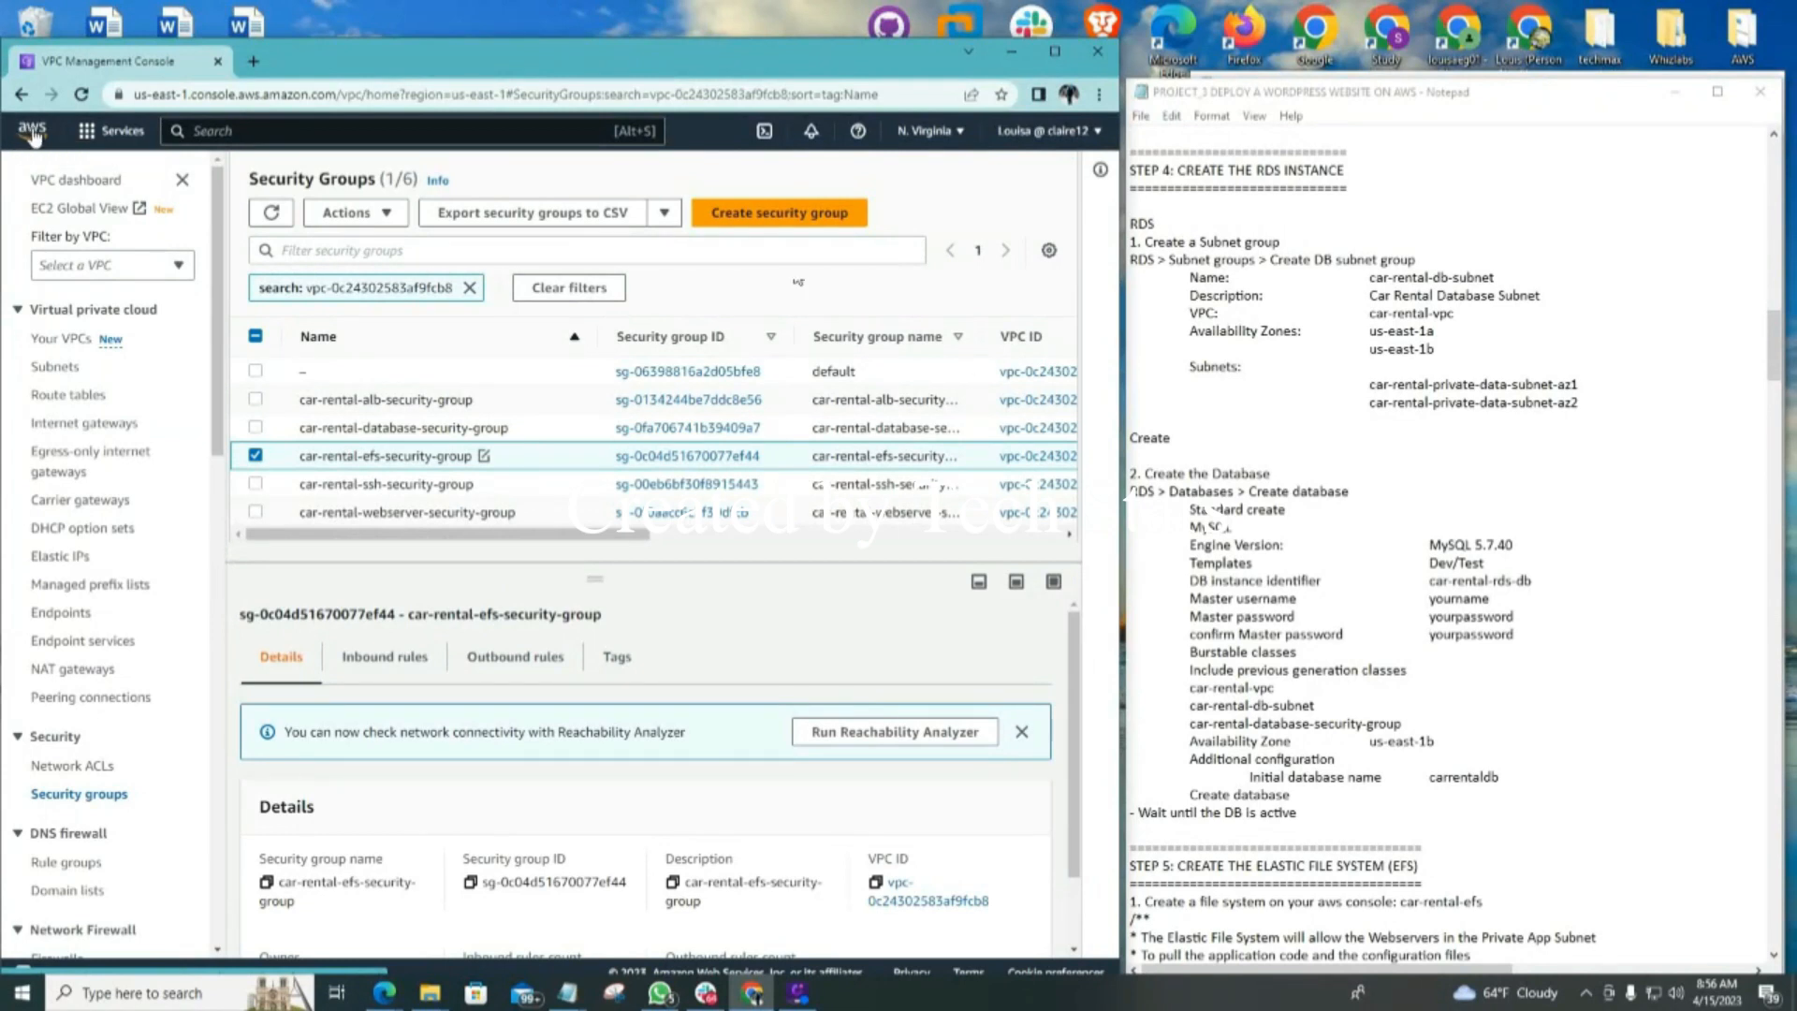
Open the AWS console home in a new browser tab and go to the subnet groups of the RDS service
right_click(31, 136)
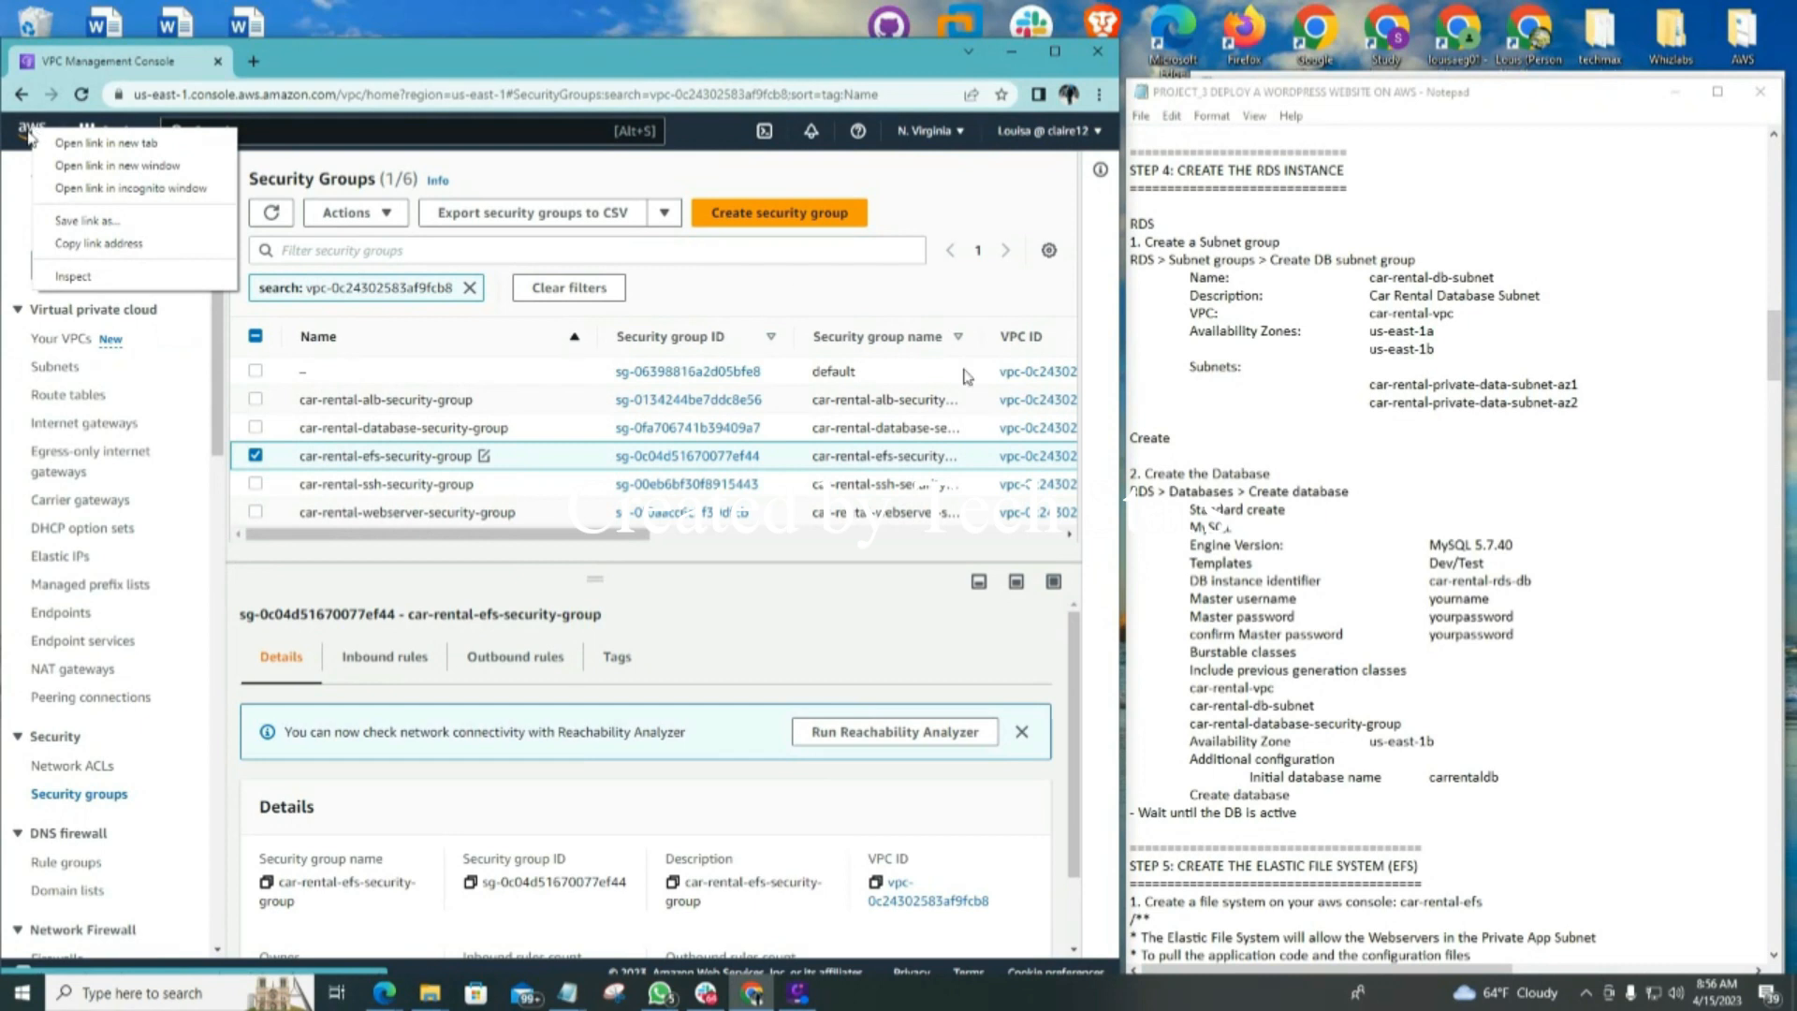
click(109, 146)
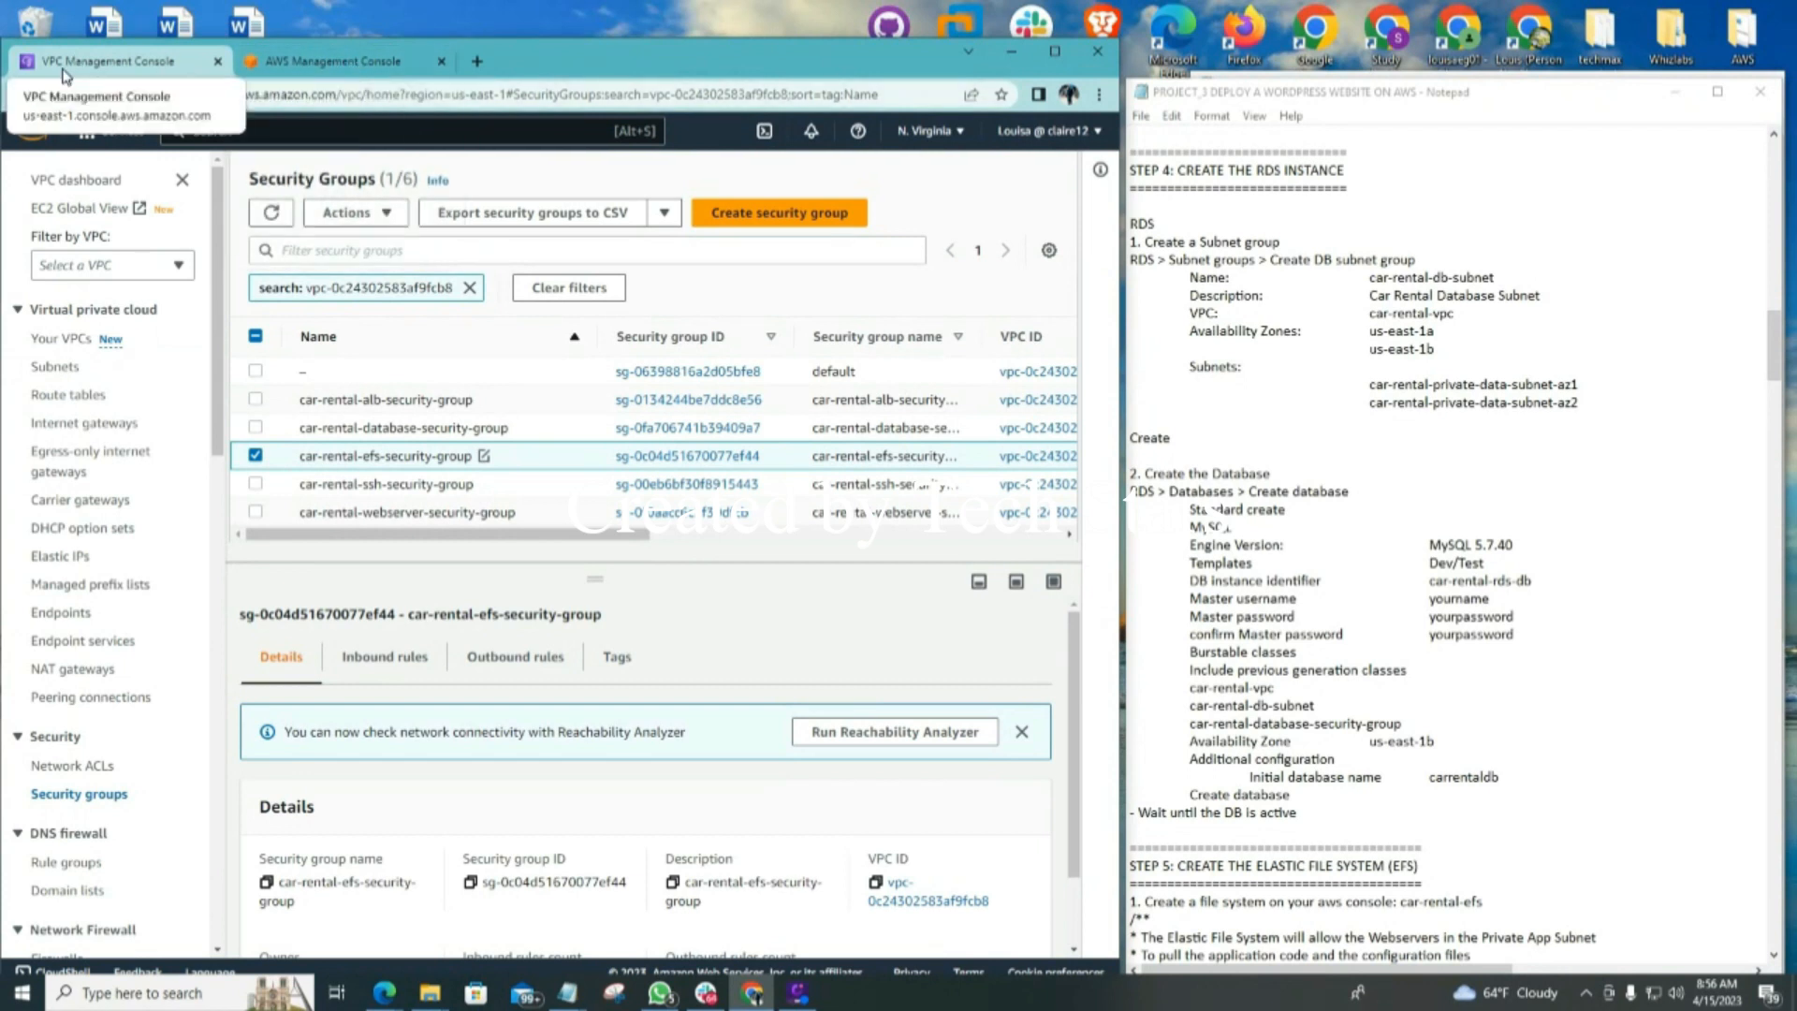
click(346, 61)
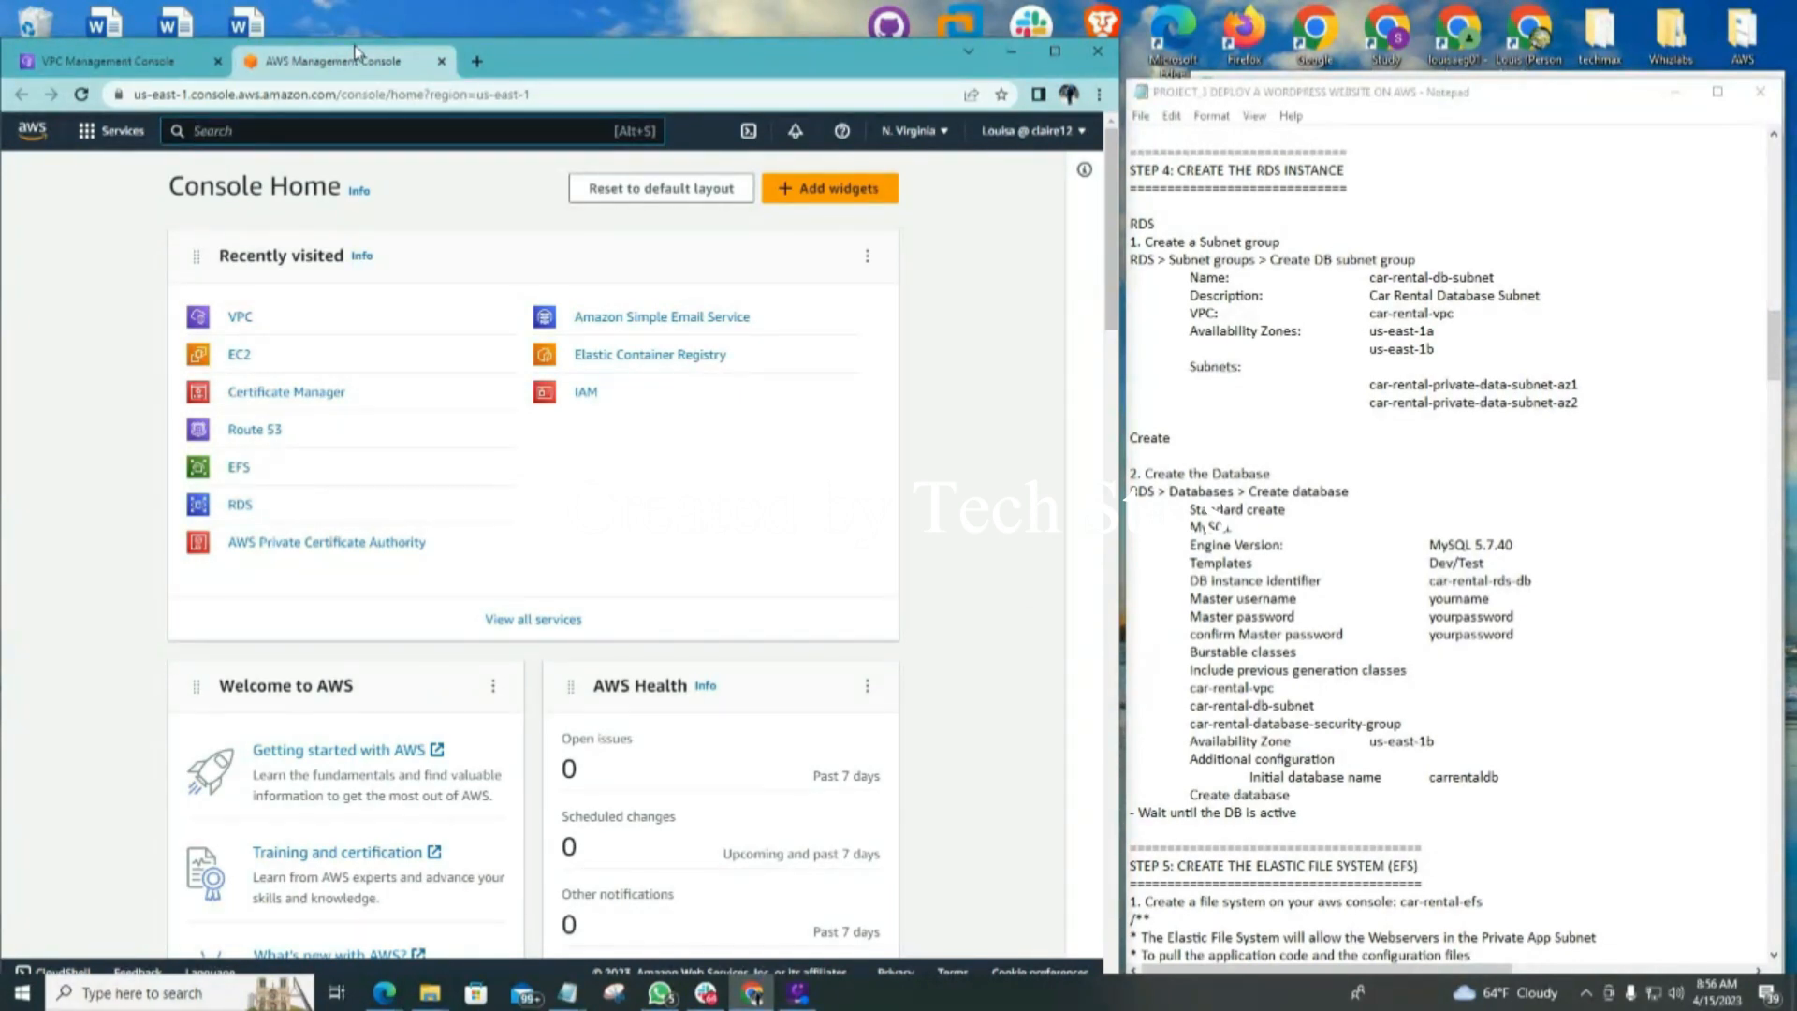
text(rds)
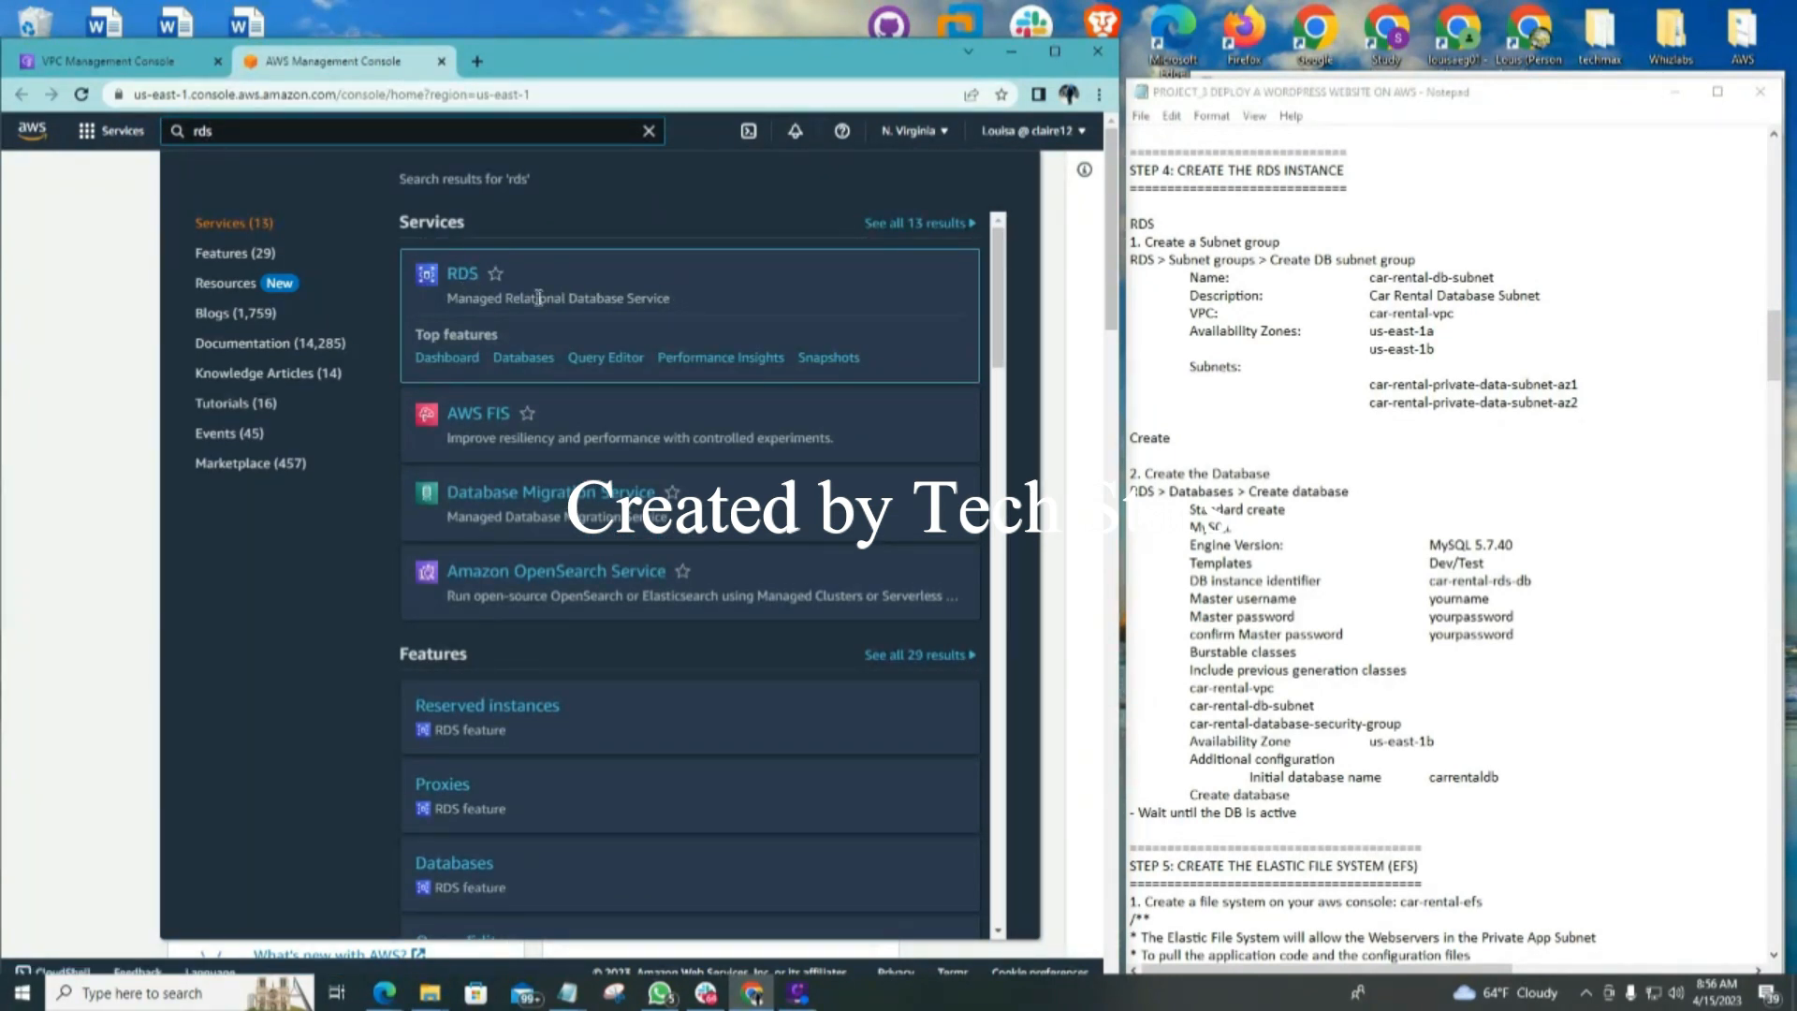
click(460, 277)
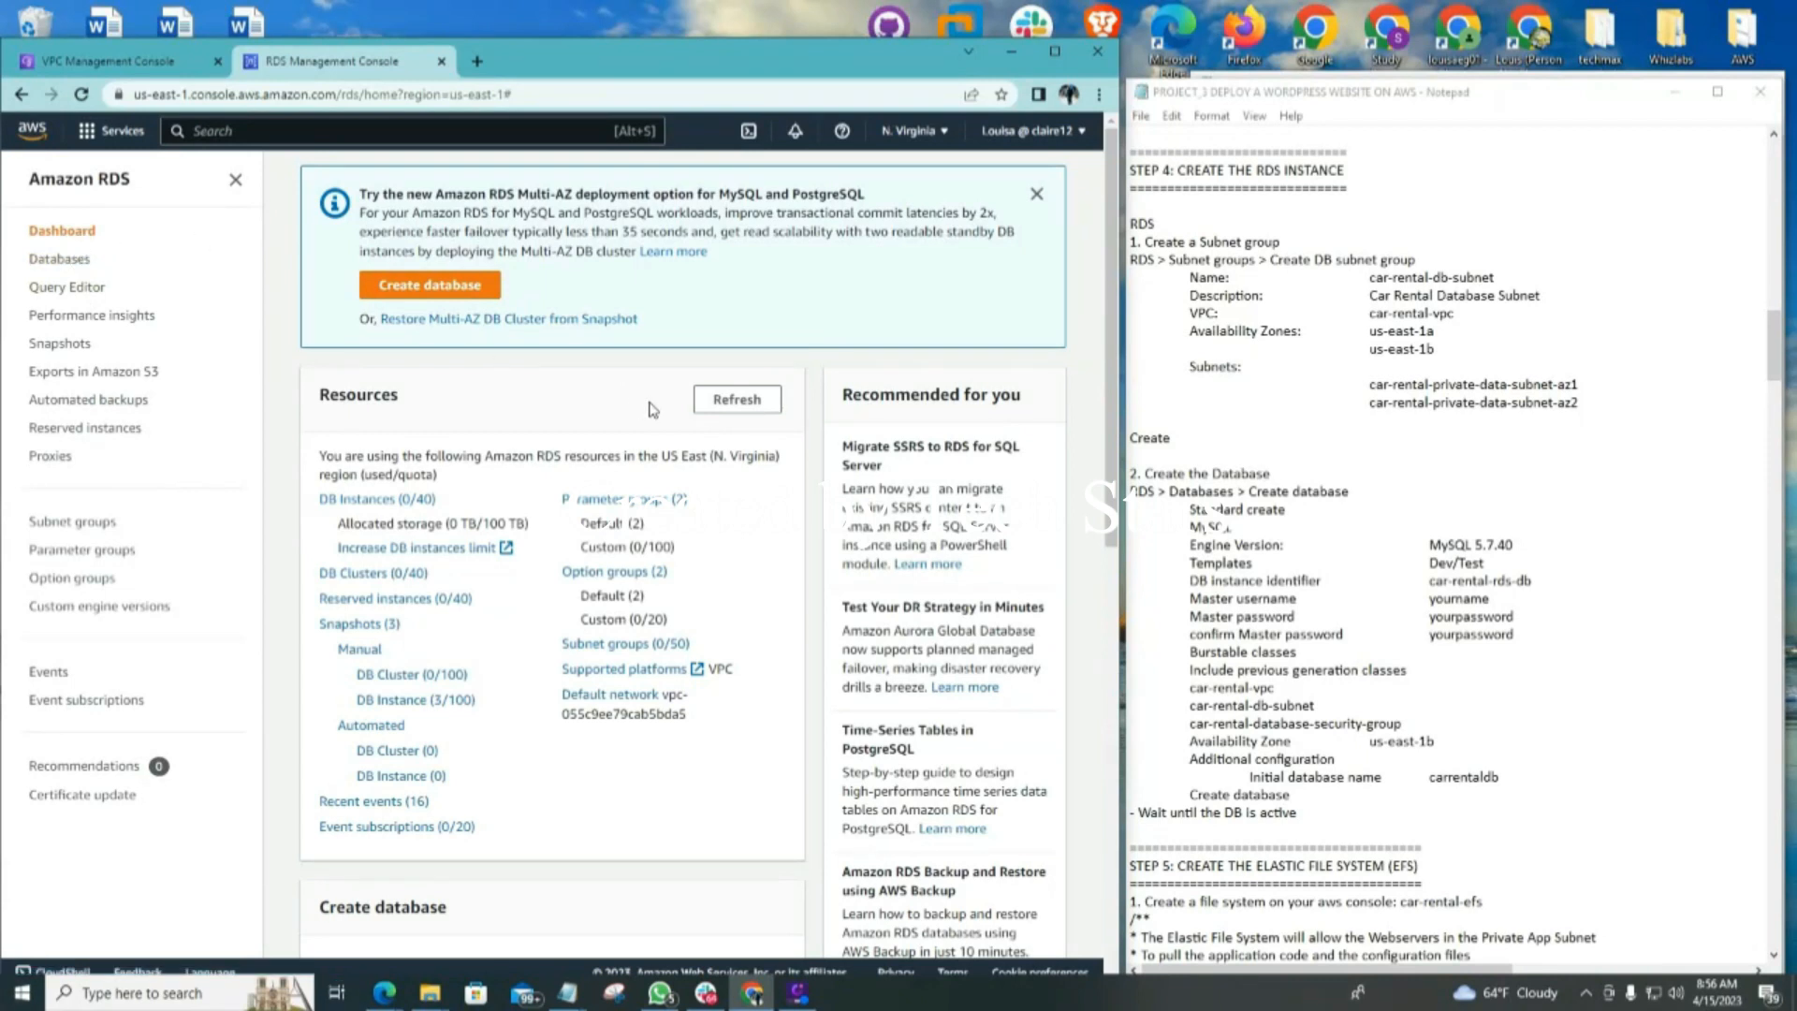
click(61, 262)
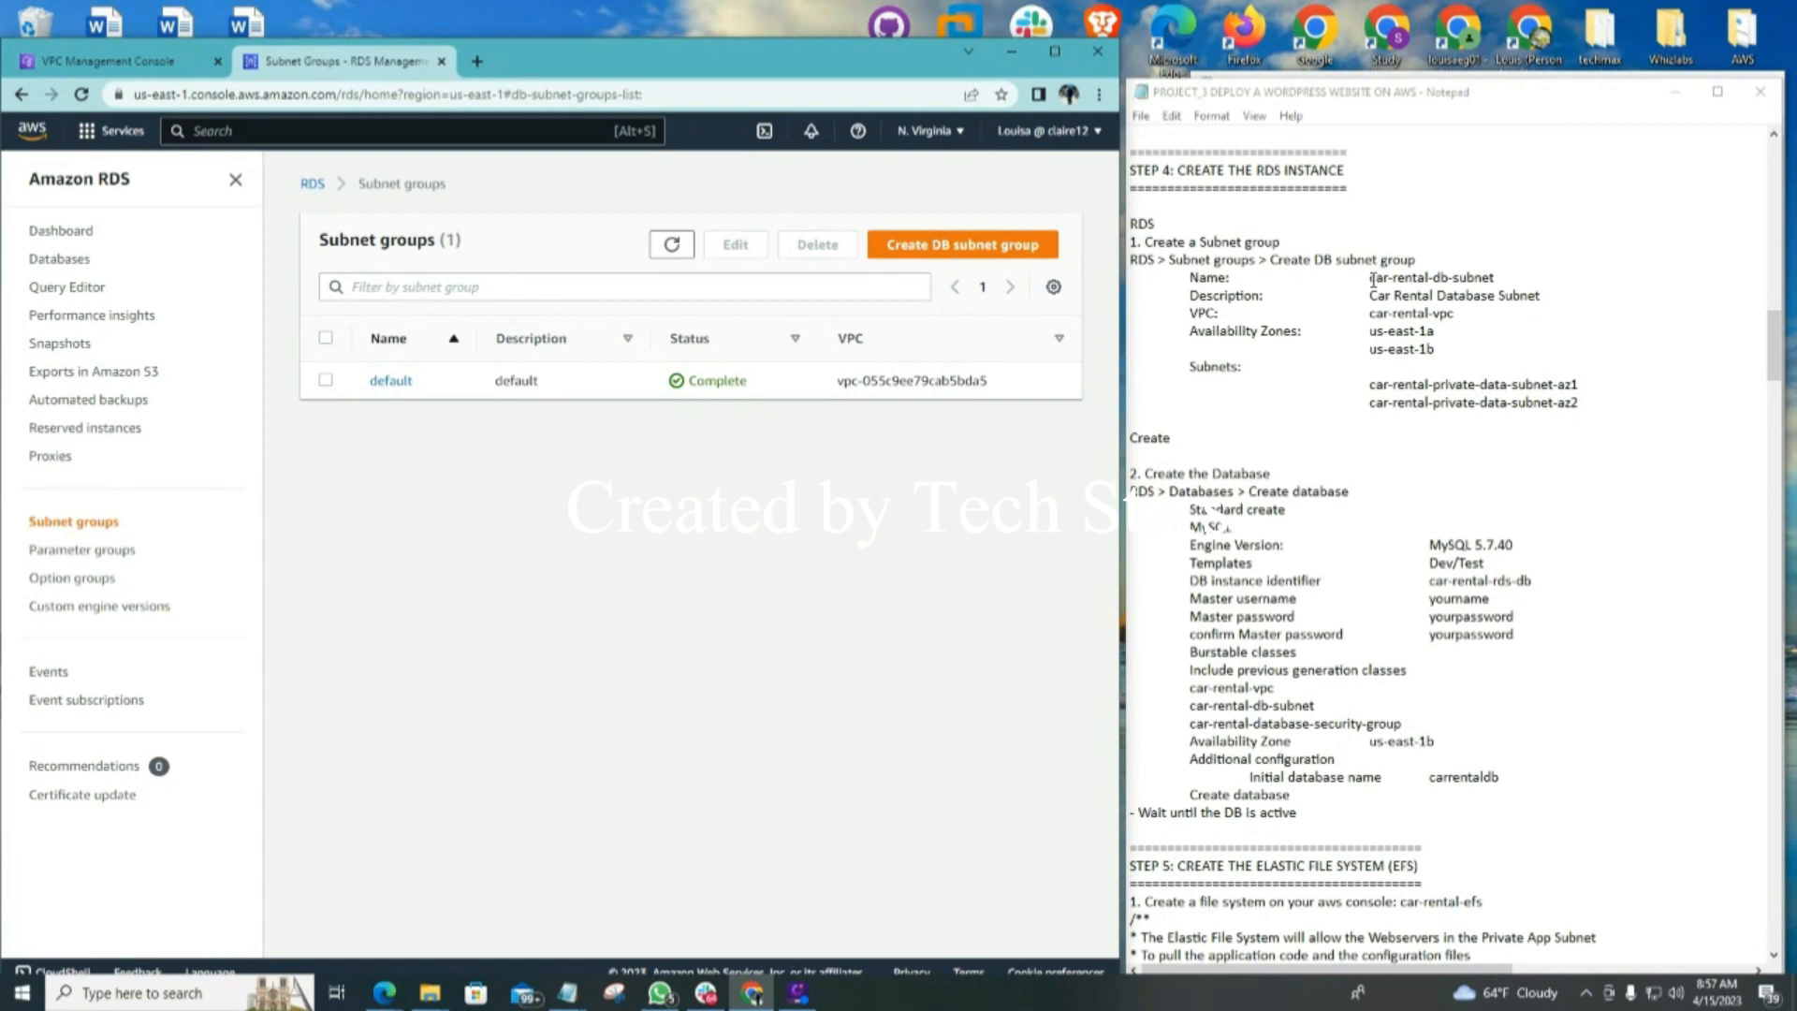
Start a new DB subnet group and name it car-rental-db-subnet, copying the name from the project notes
drag(1372, 279, 1495, 277)
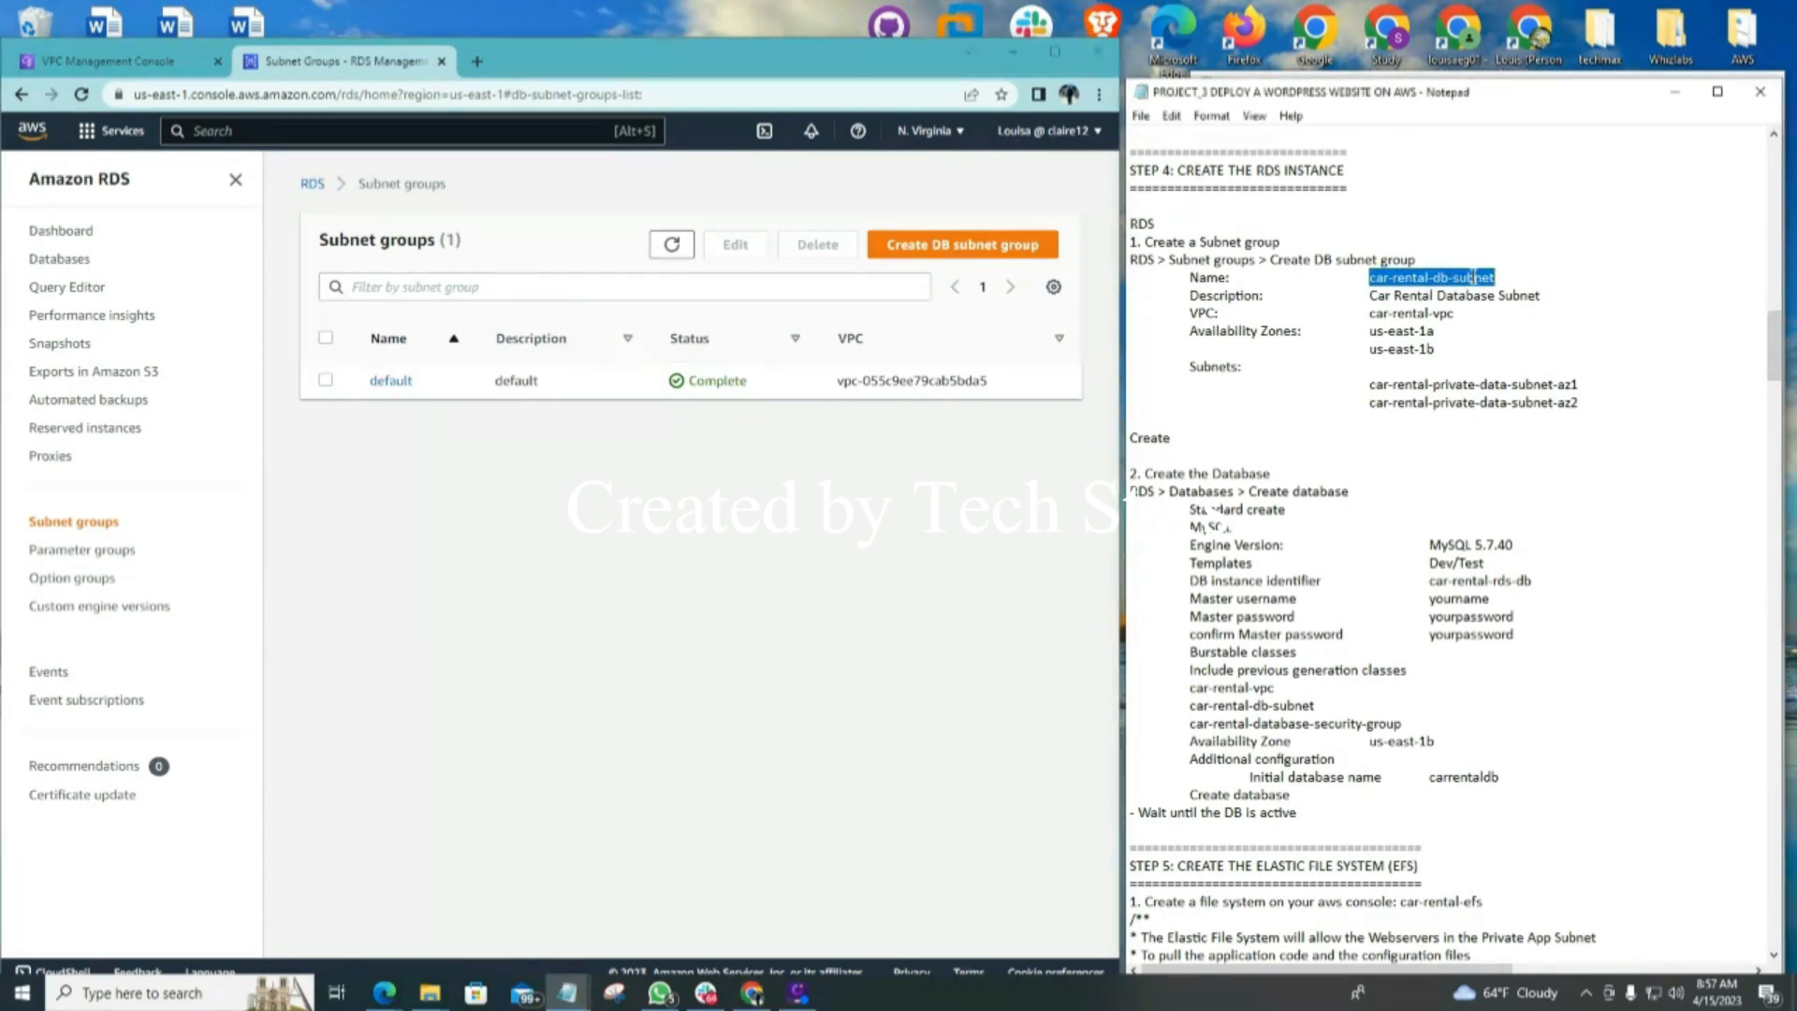
right_click(1472, 277)
click(1522, 338)
click(927, 249)
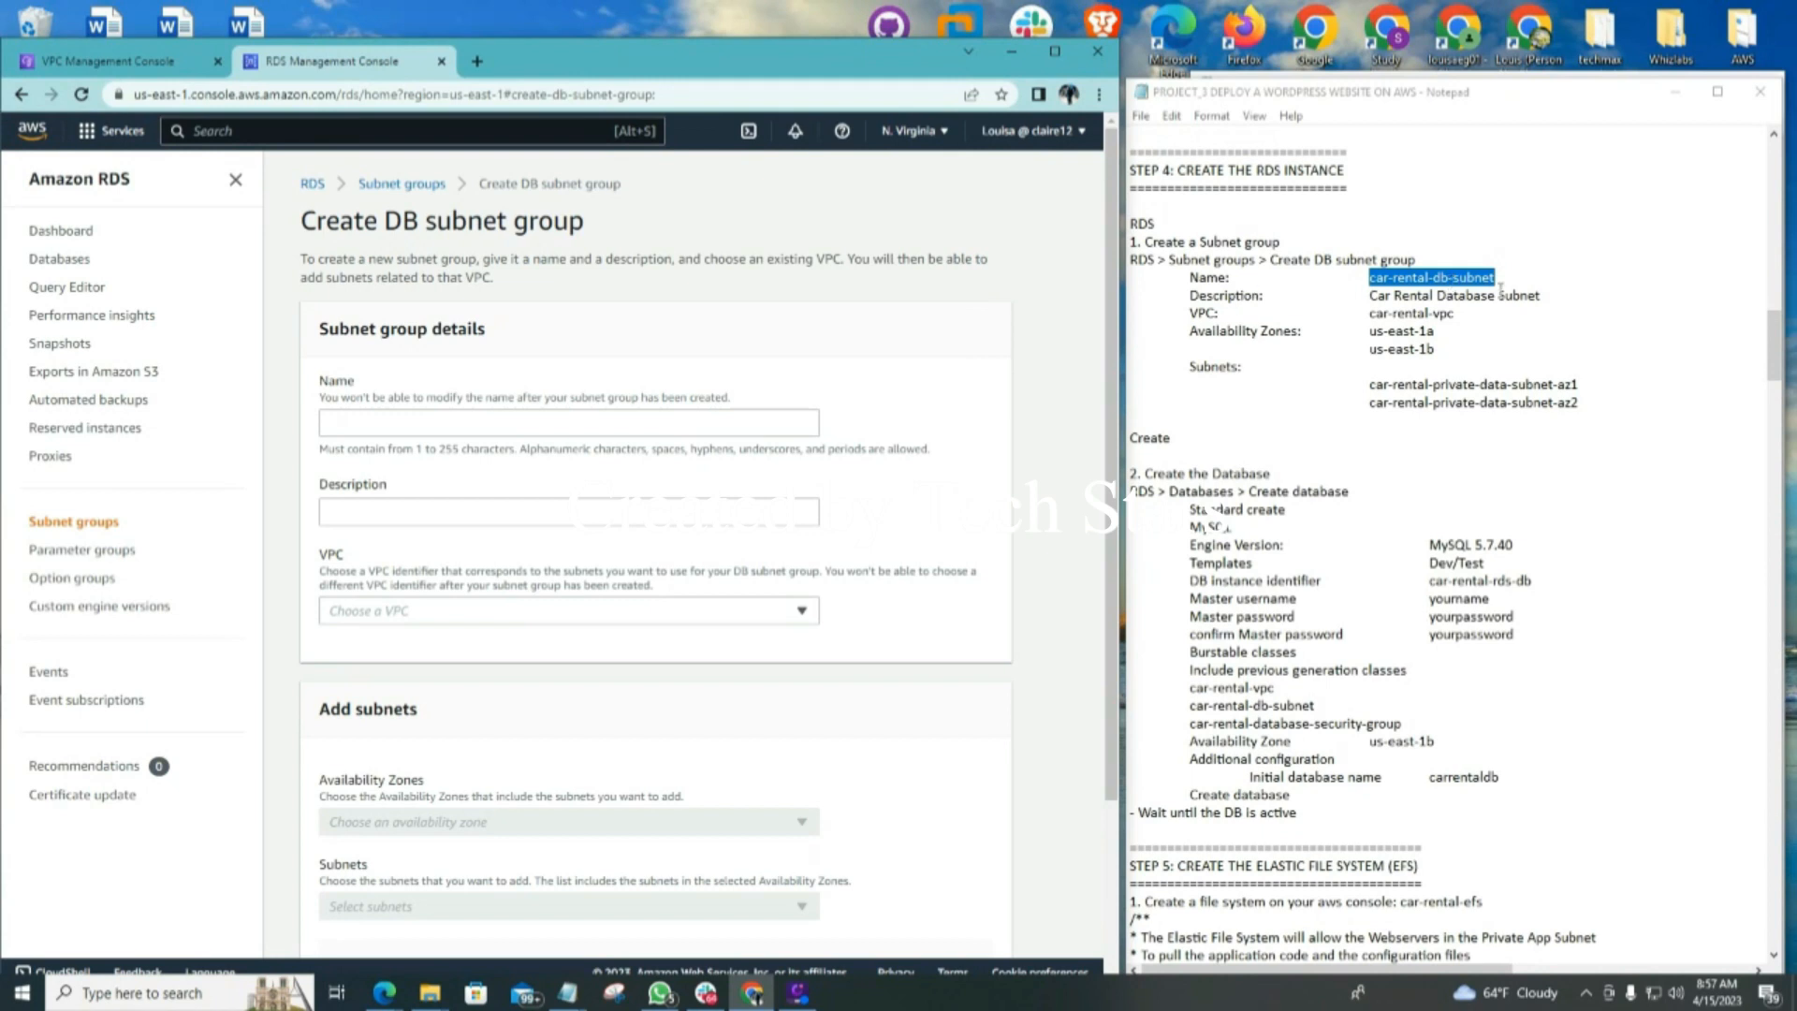
click(365, 423)
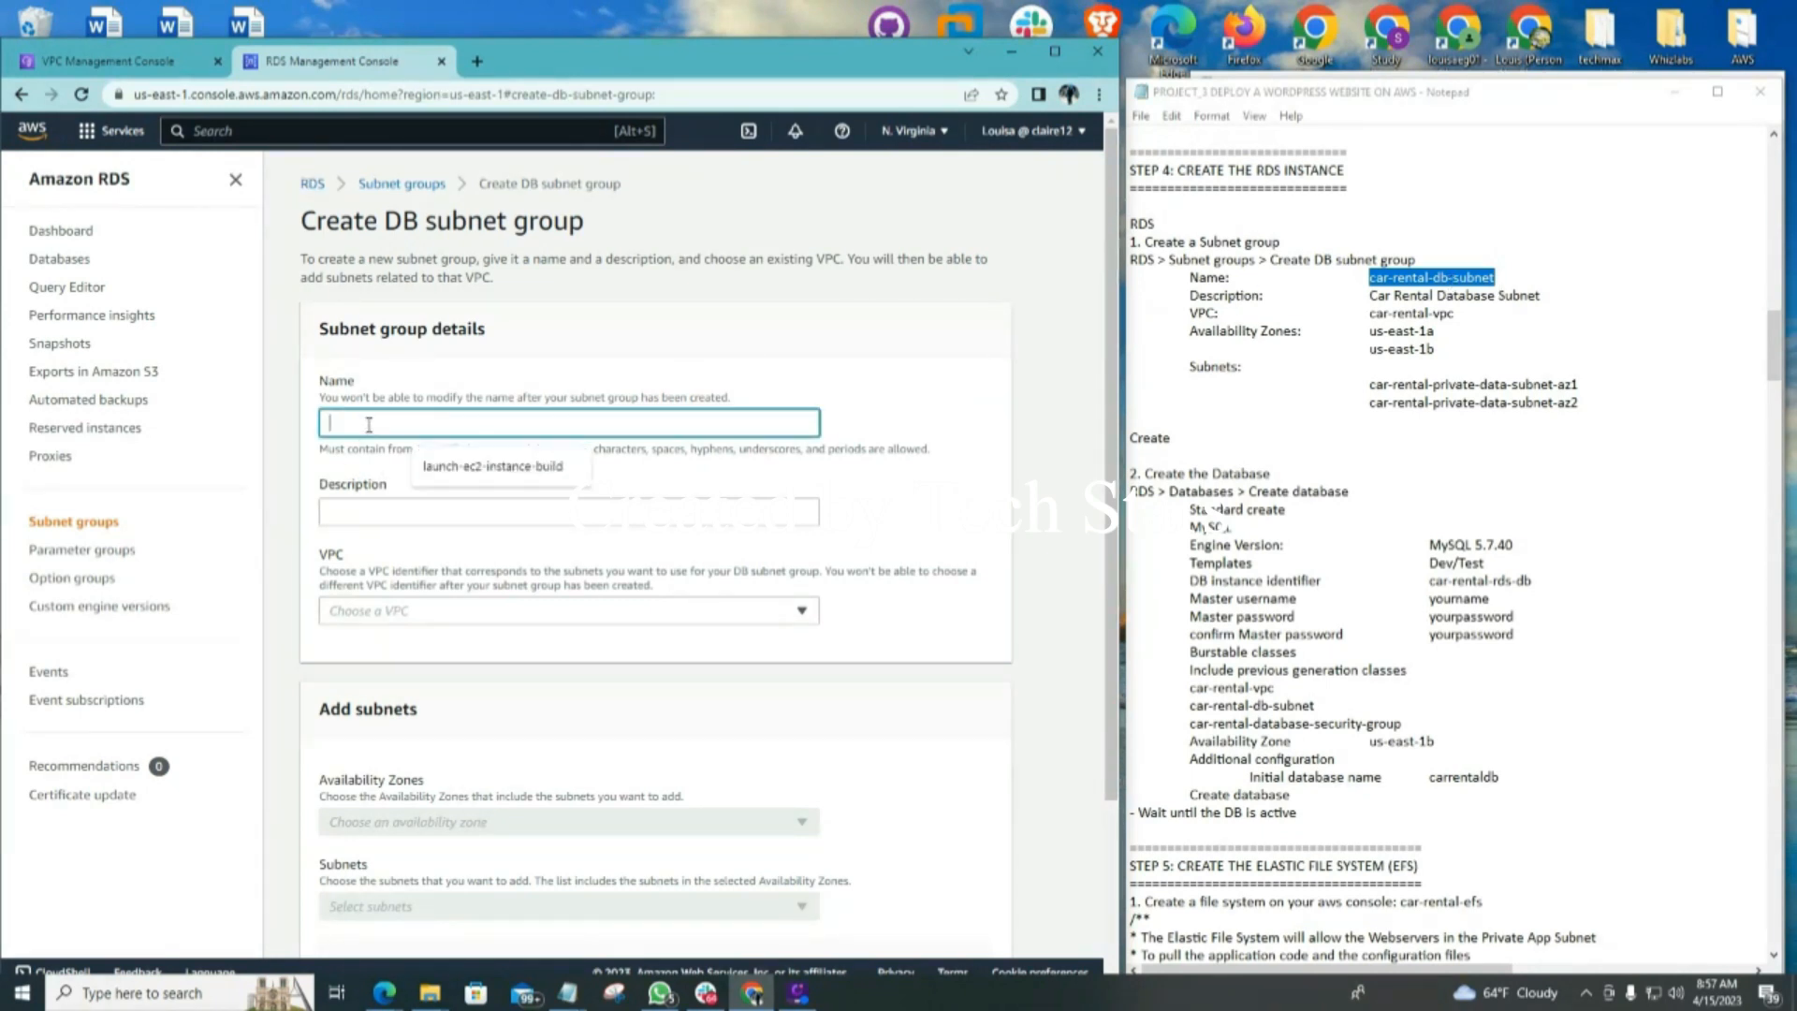
right_click(367, 426)
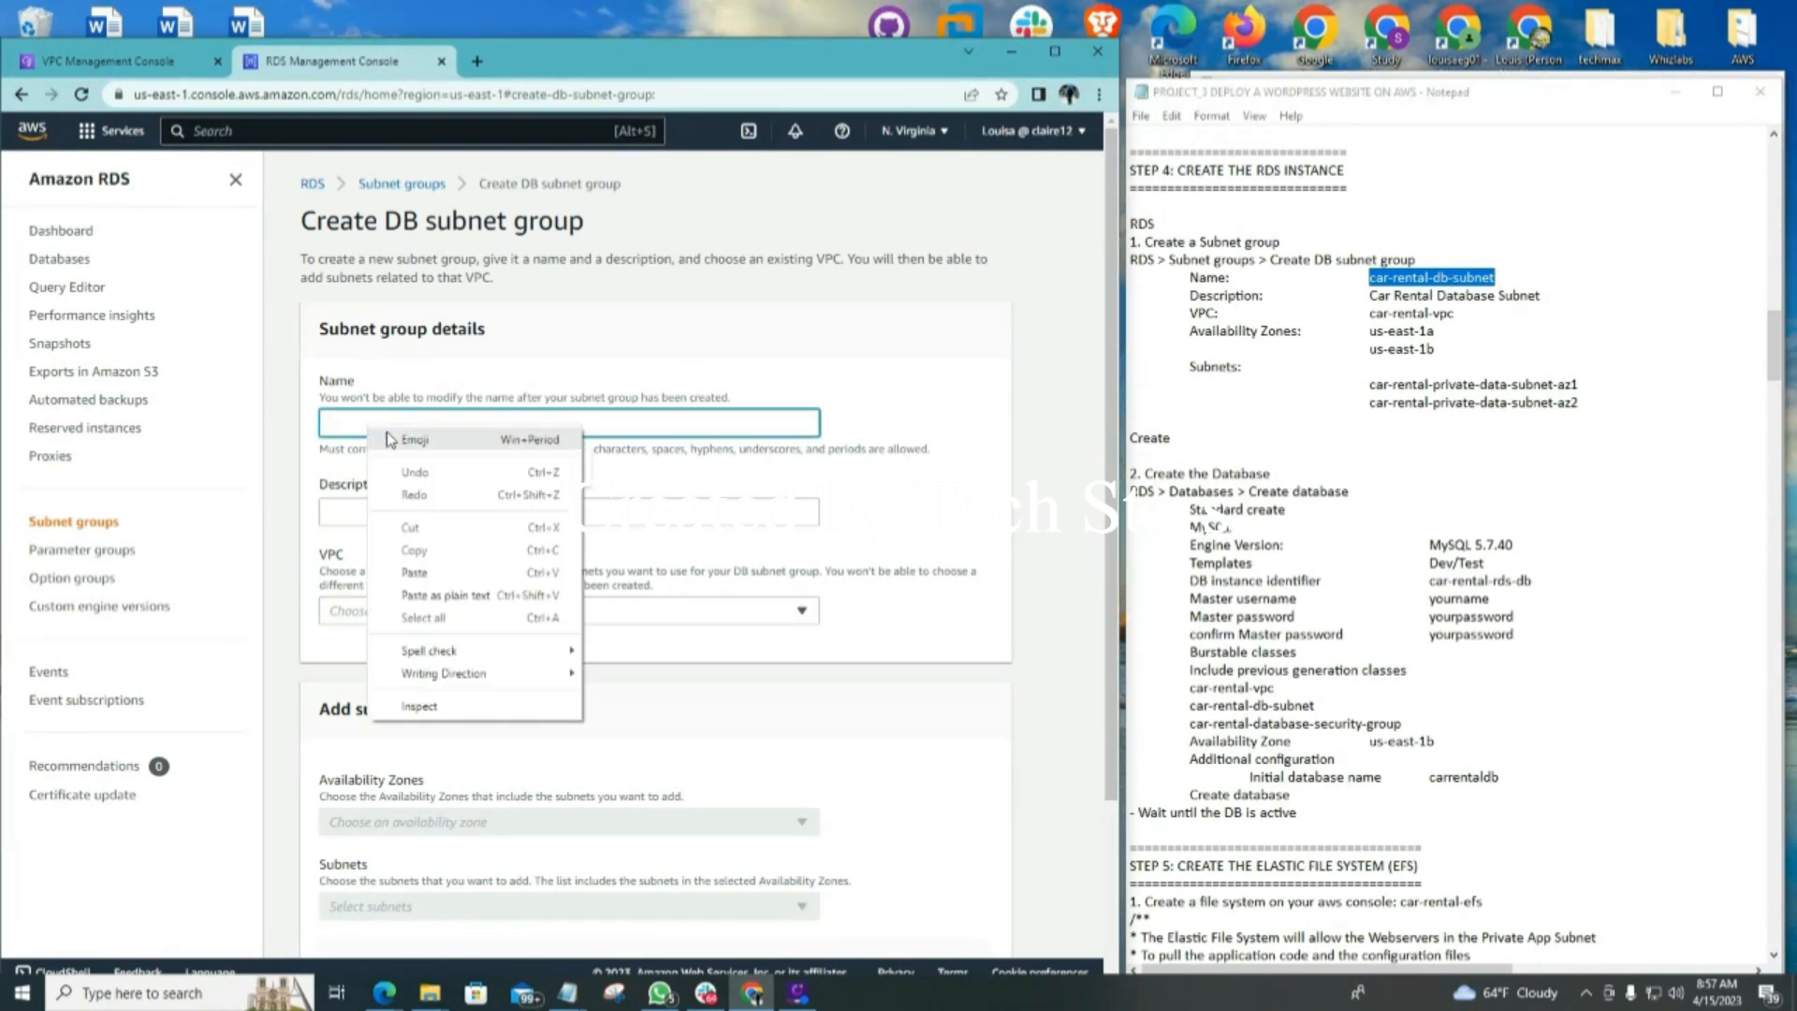
click(415, 574)
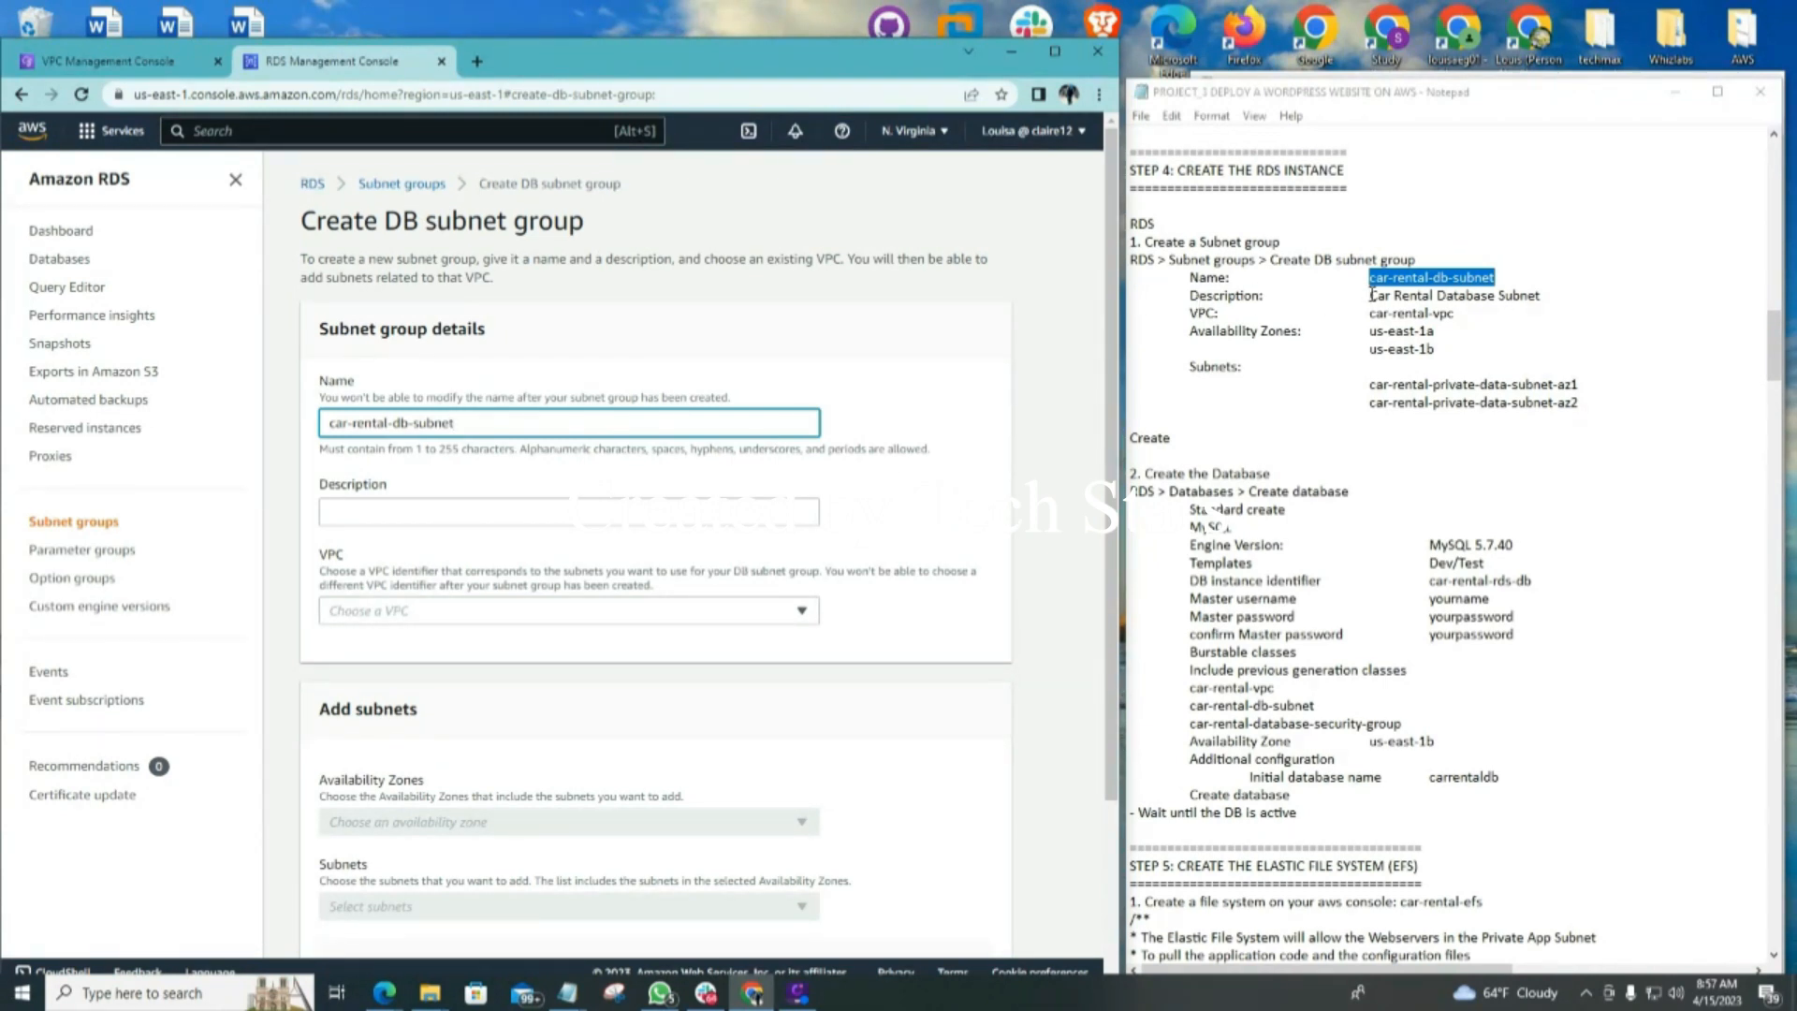
Set the subnet group's description to "Car Rental Database Subnet", copied from the notes, and its VPC to car-rental-vpc
drag(1373, 296, 1544, 295)
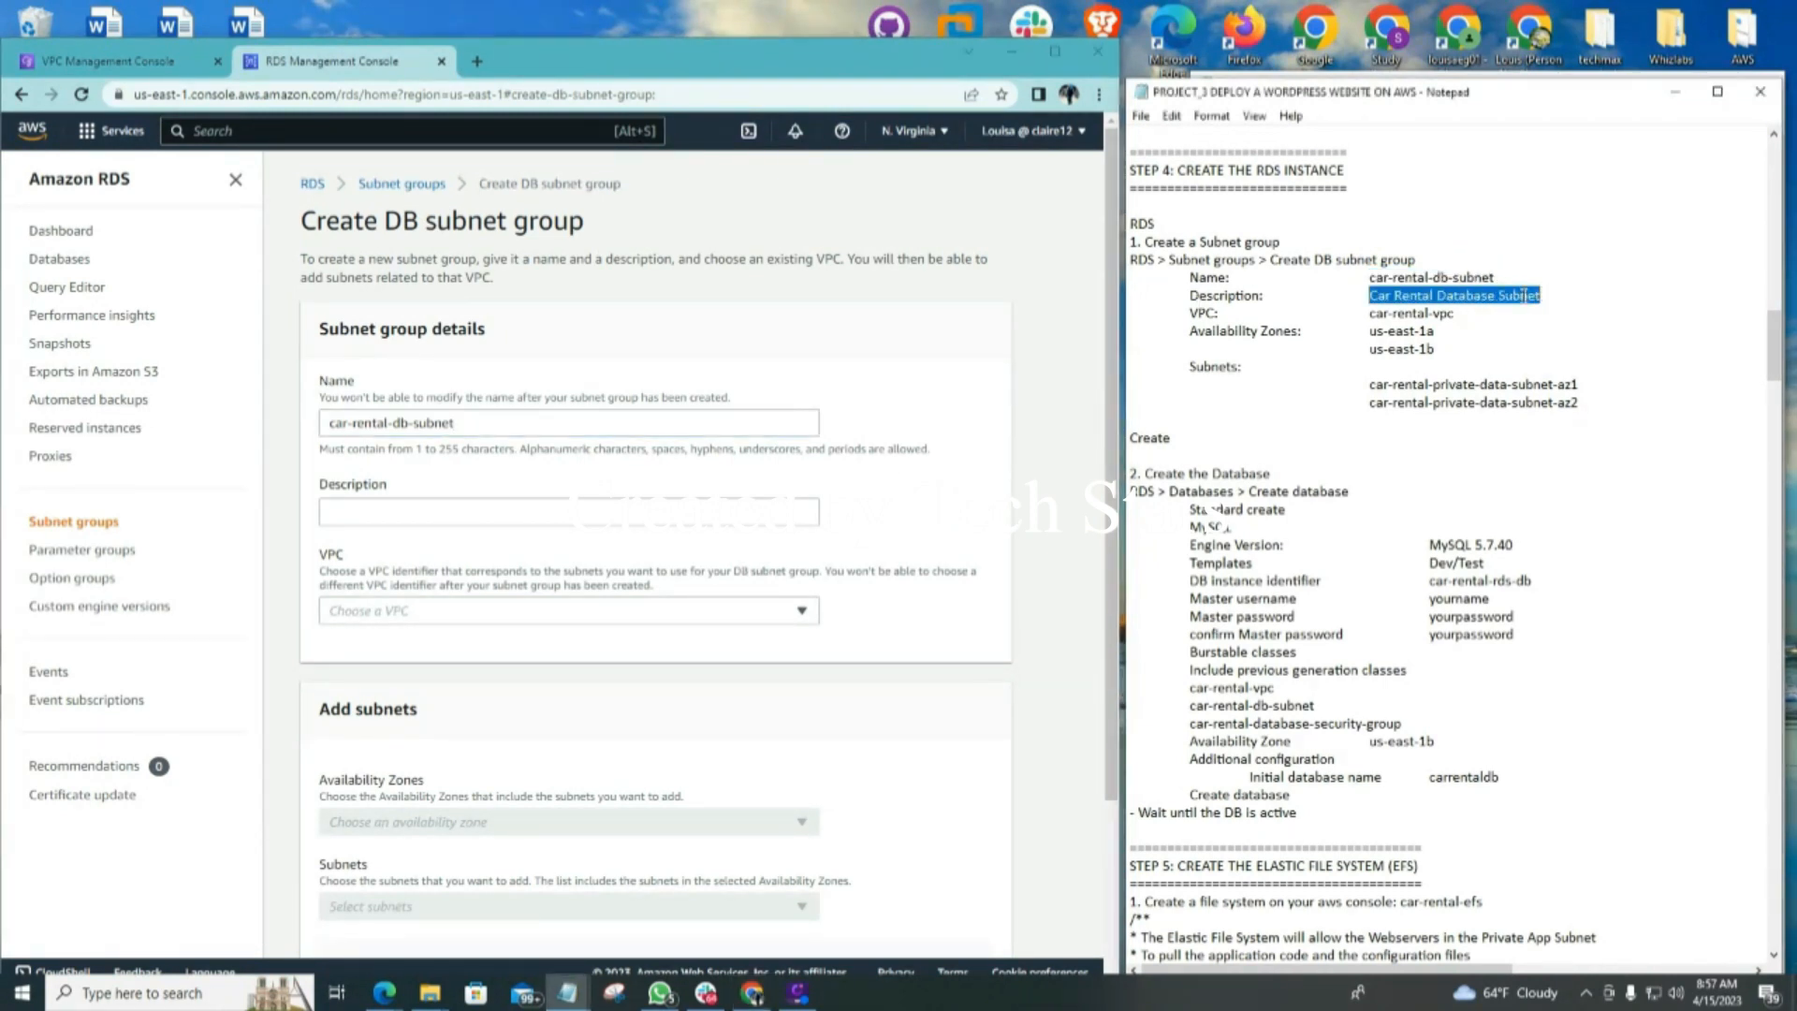
right_click(1526, 296)
click(1576, 356)
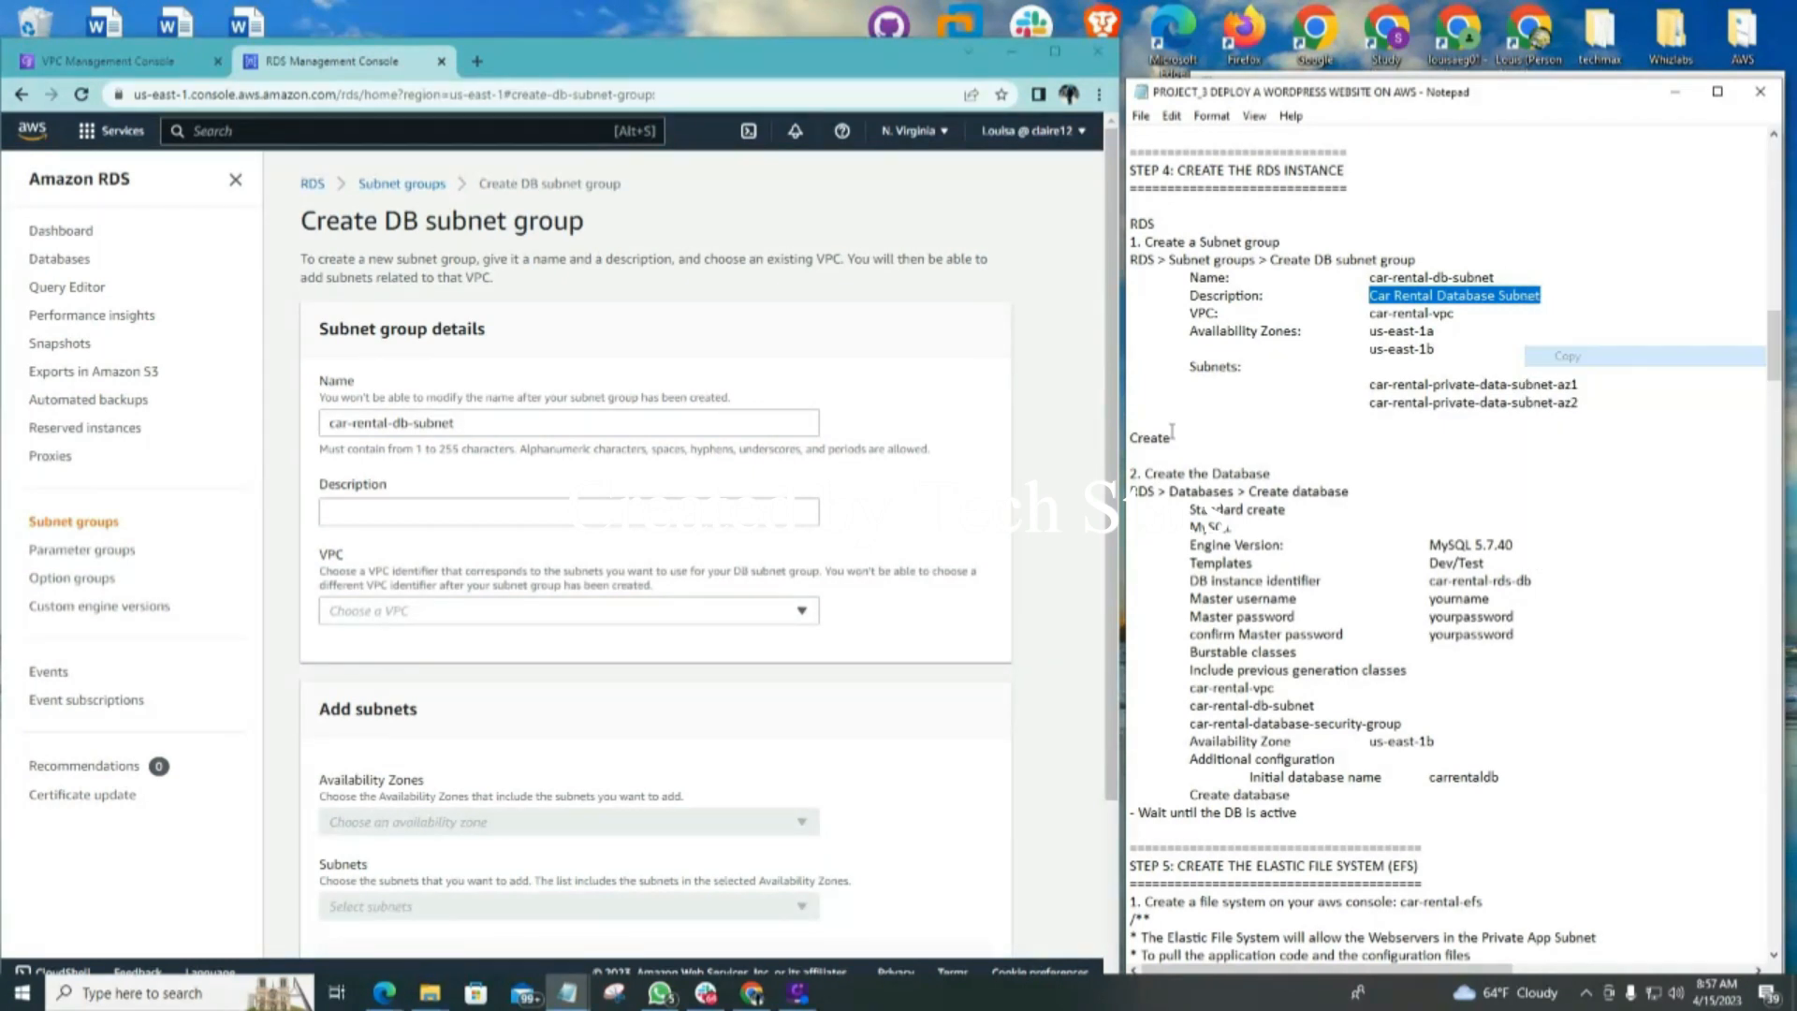
click(393, 513)
right_click(393, 513)
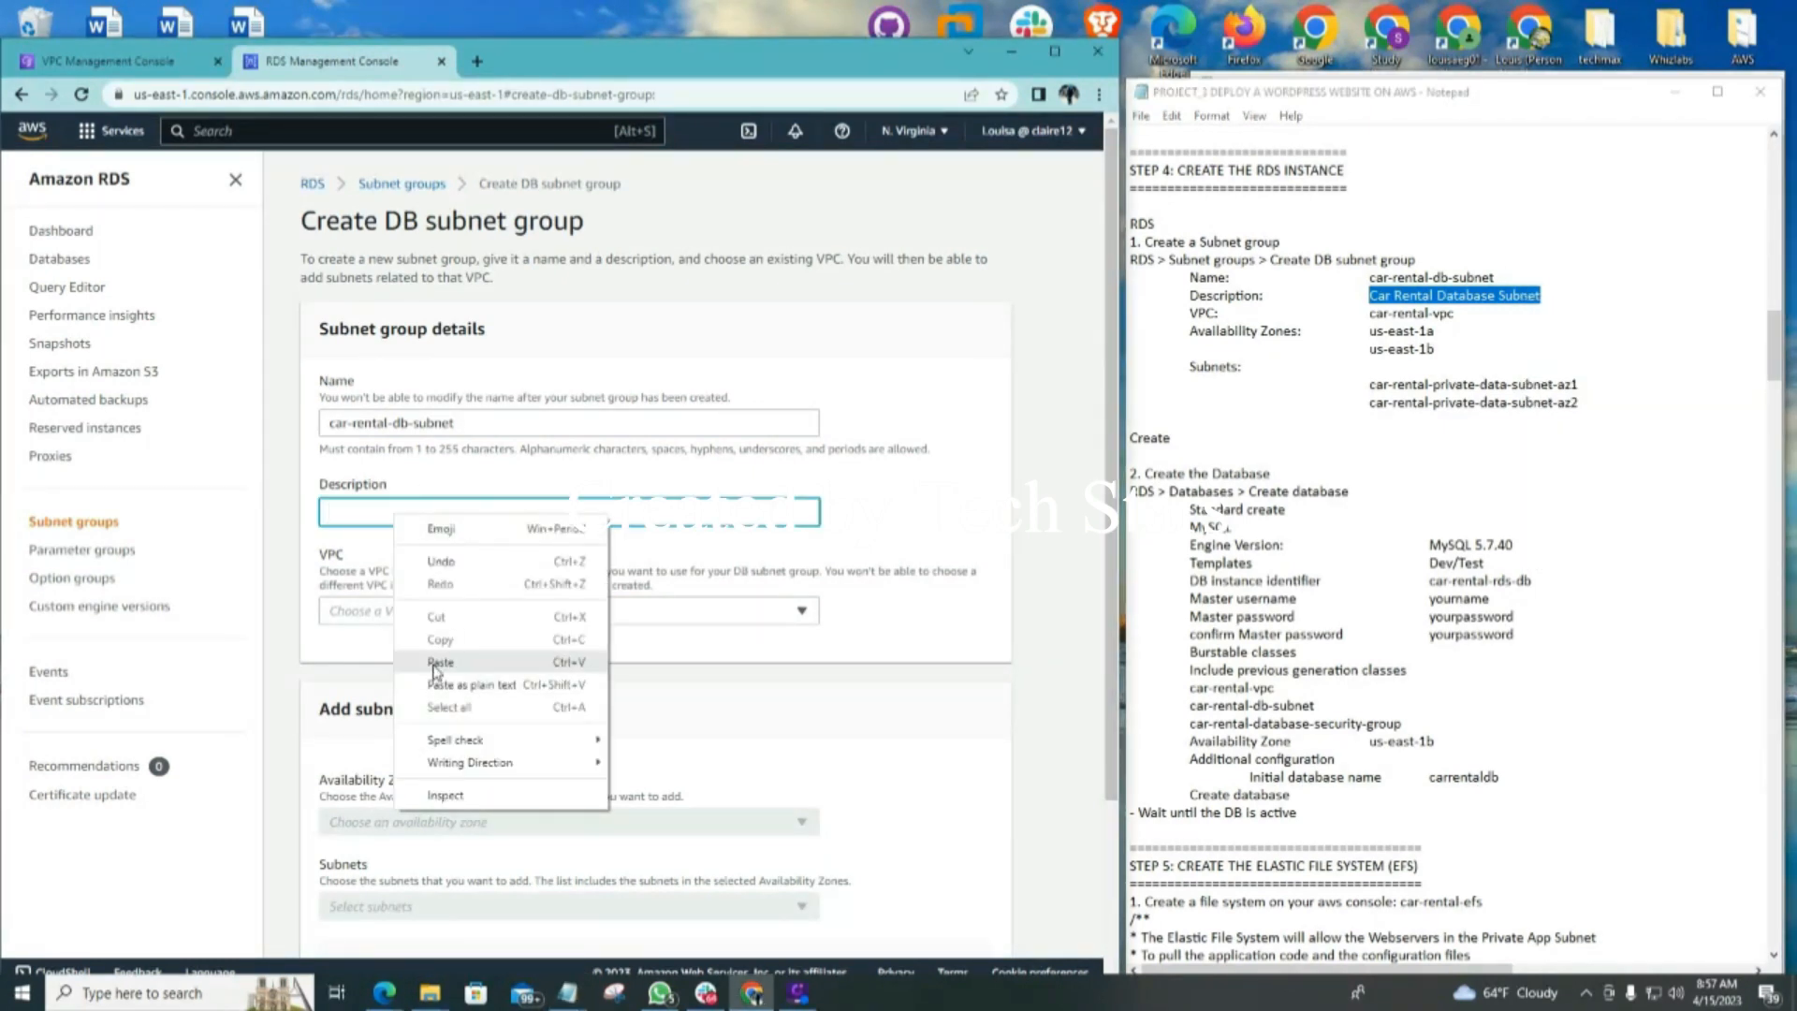
click(434, 664)
click(810, 568)
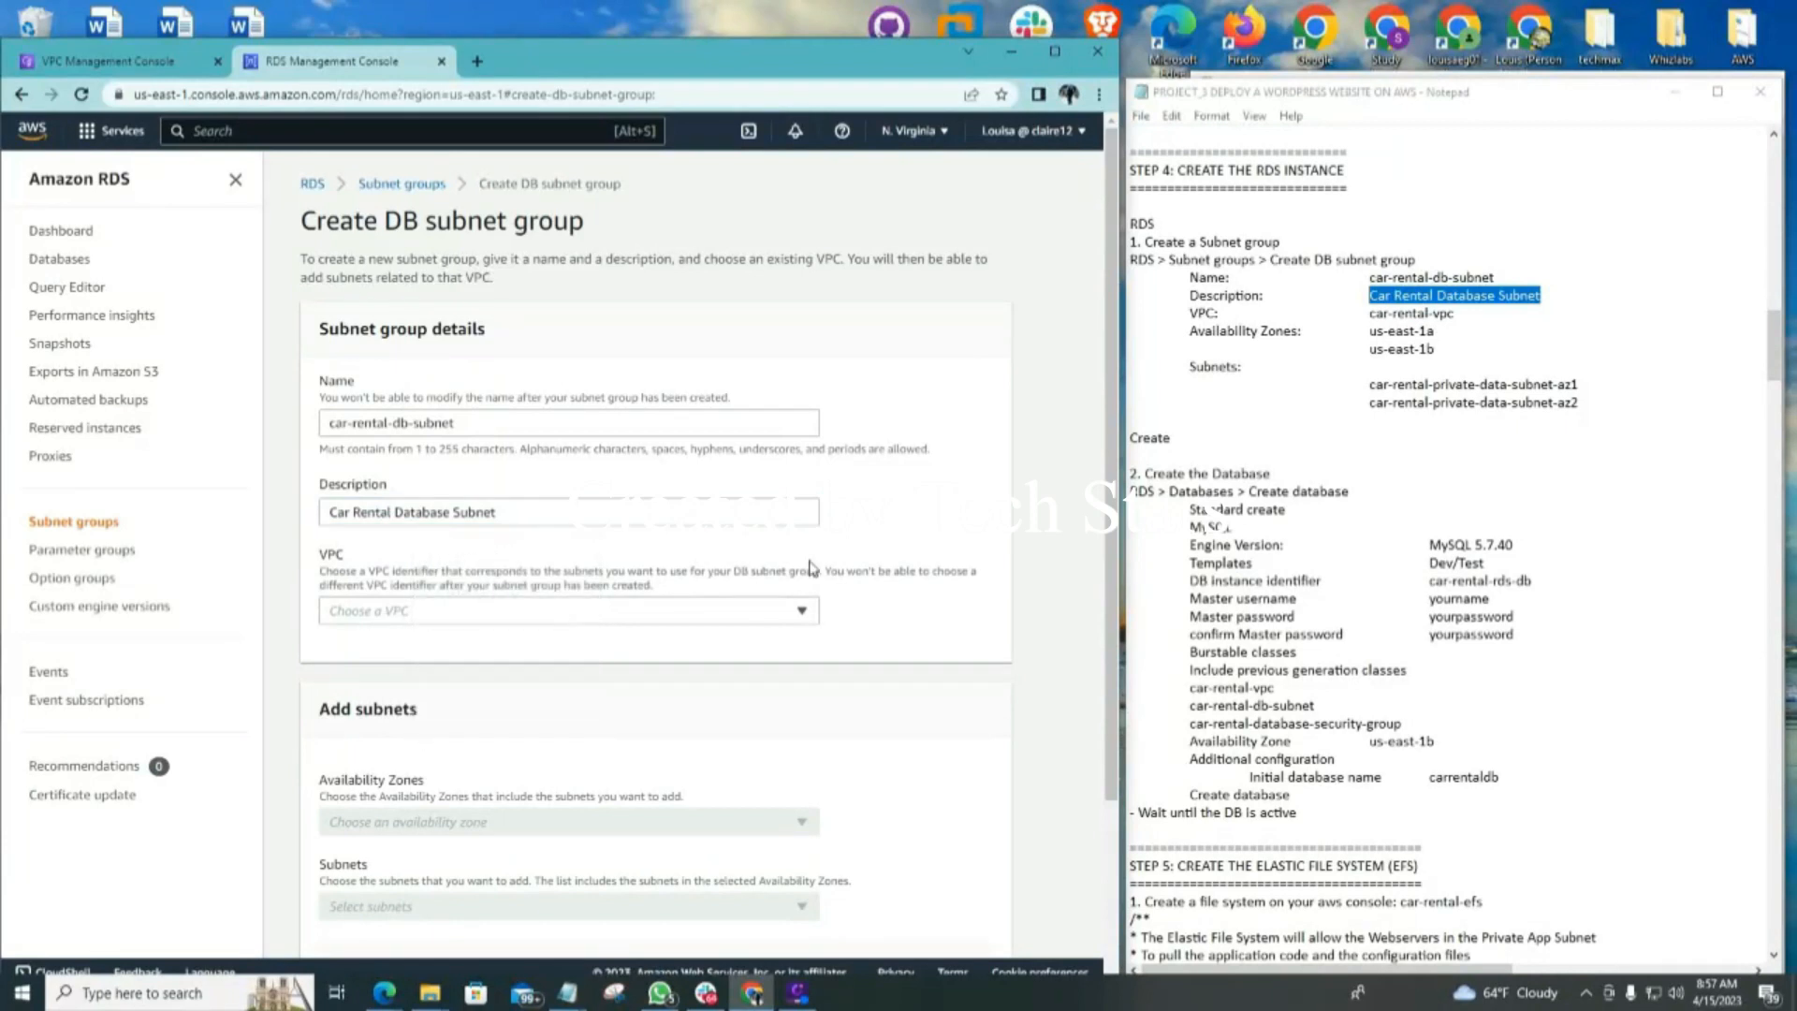
click(803, 613)
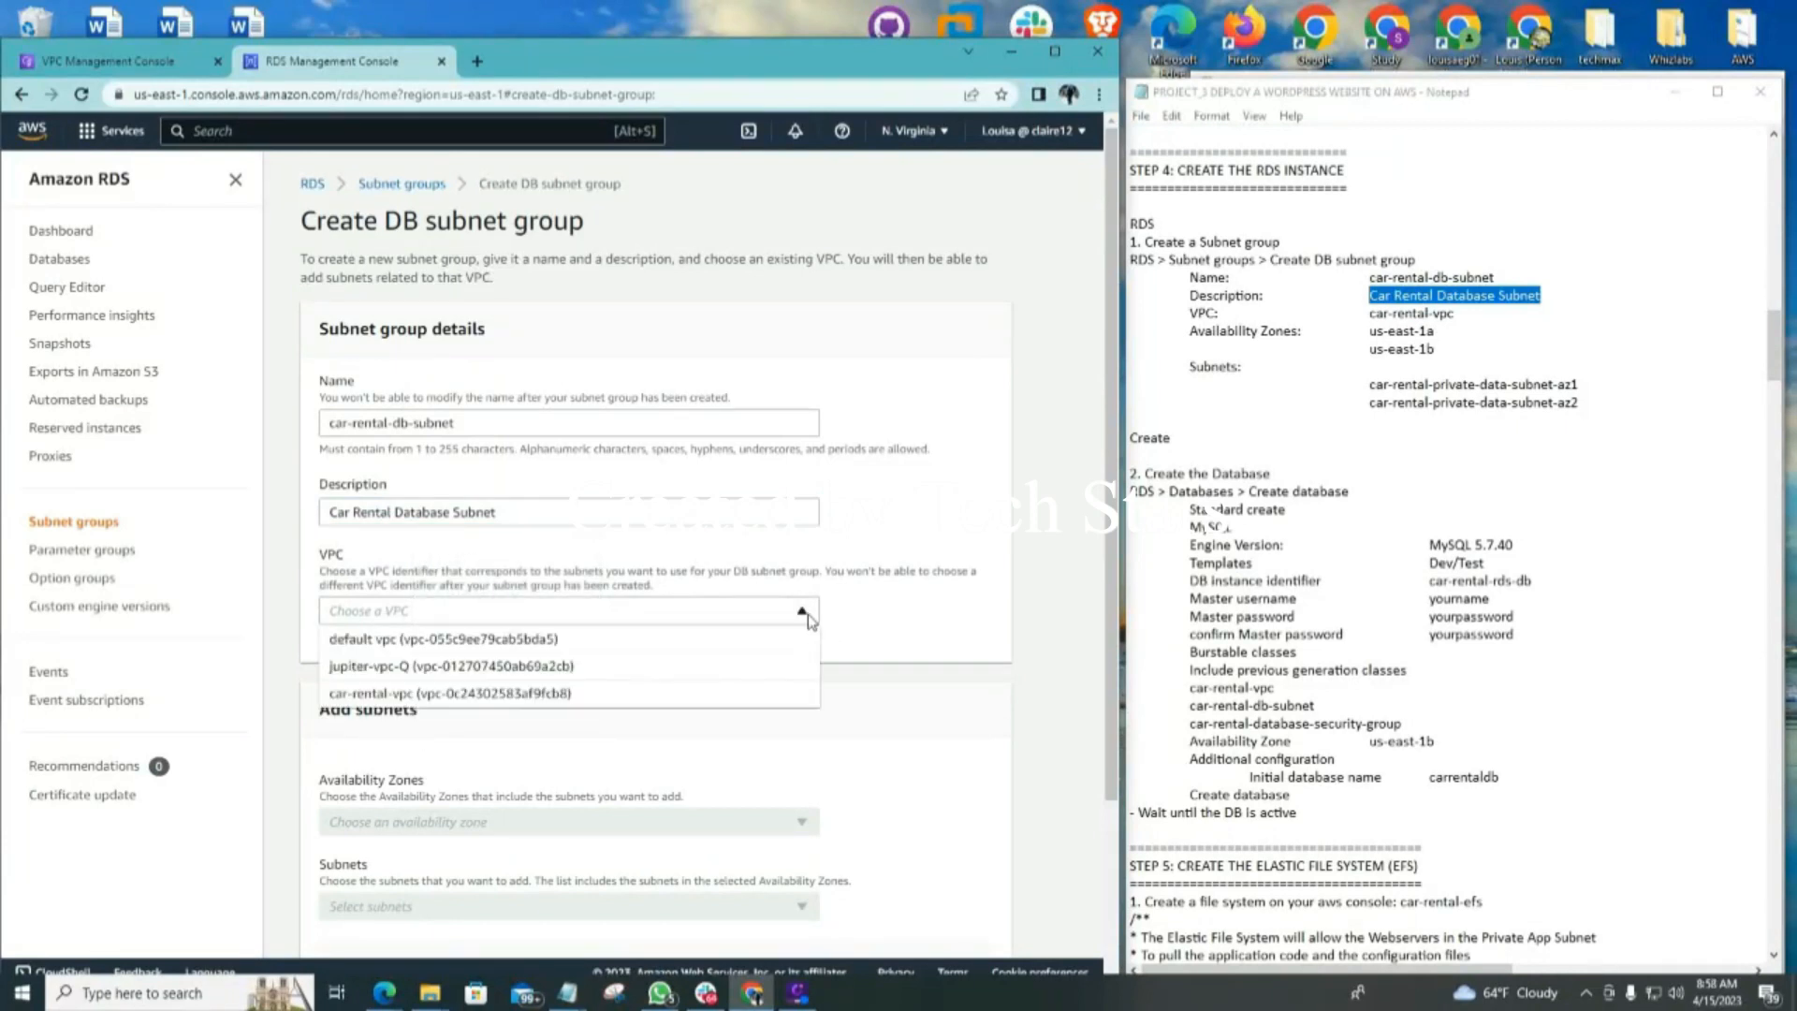
click(398, 697)
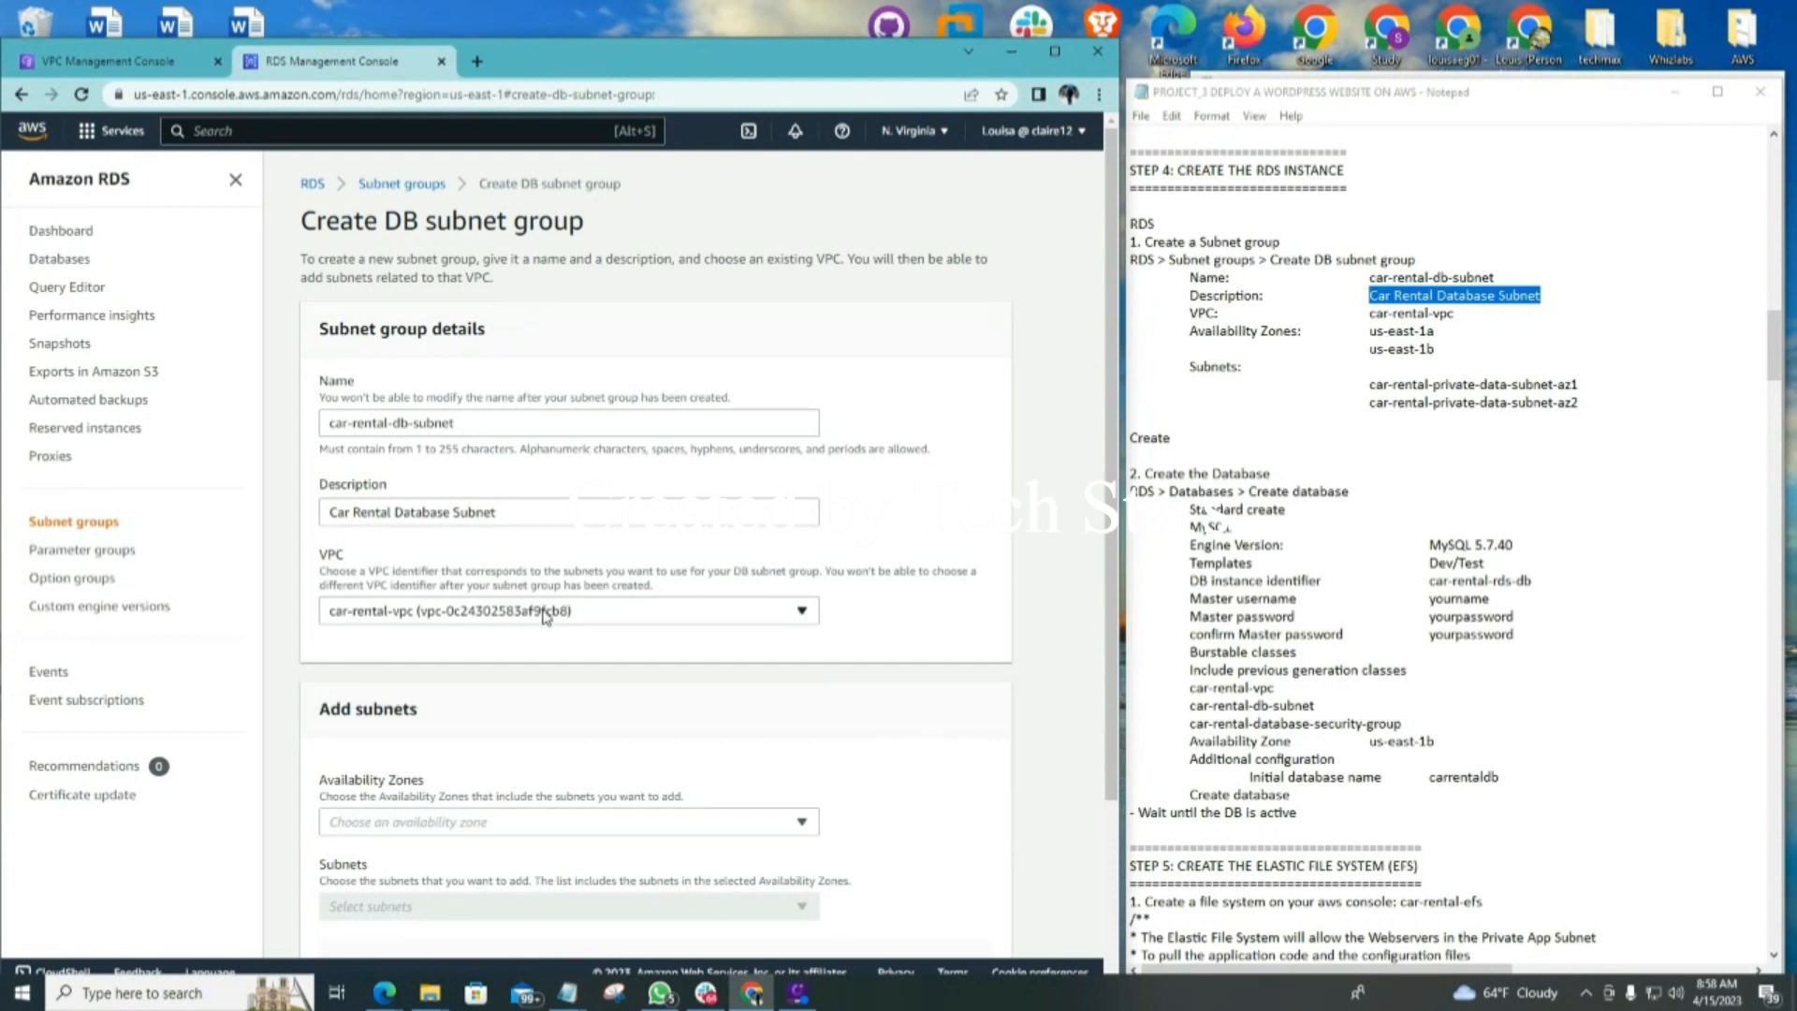
Select the availability zones us-east-1a and us-east-1b for the subnet group
scroll(616, 616, down, 3)
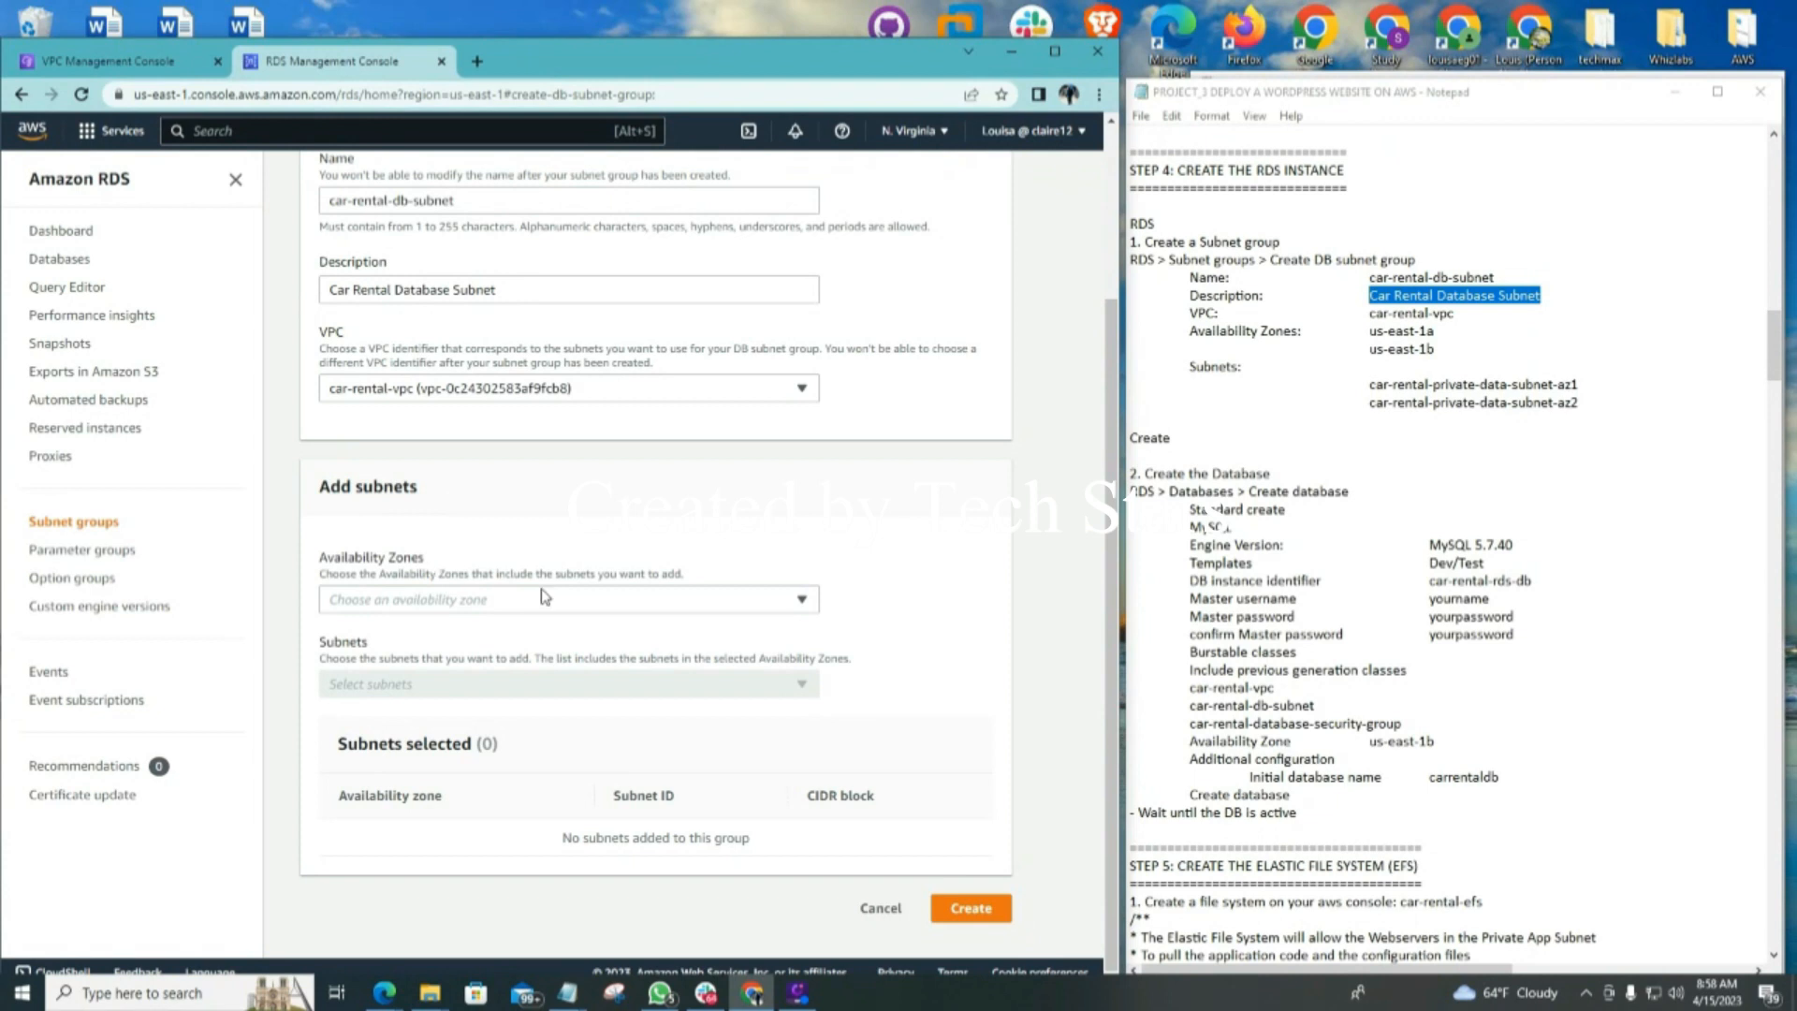
scroll(538, 581, up, 2)
scroll(526, 548, down, 2)
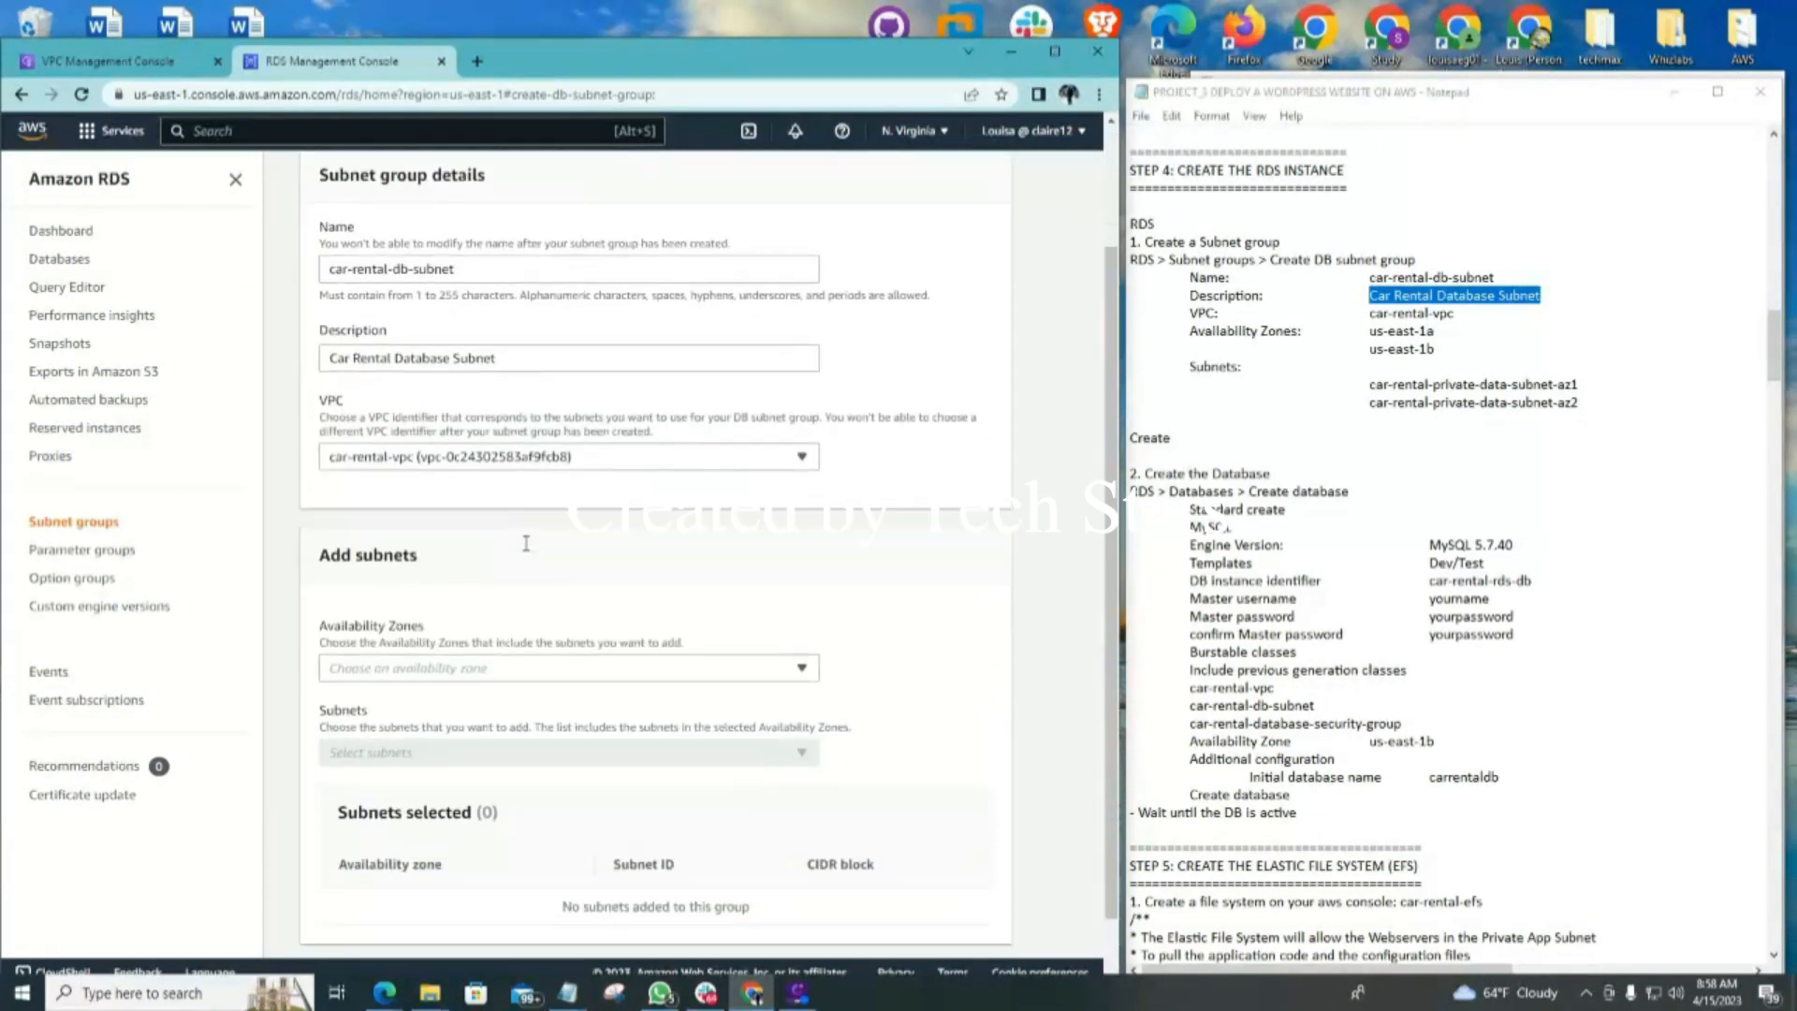
scroll(526, 543, down, 1)
click(801, 601)
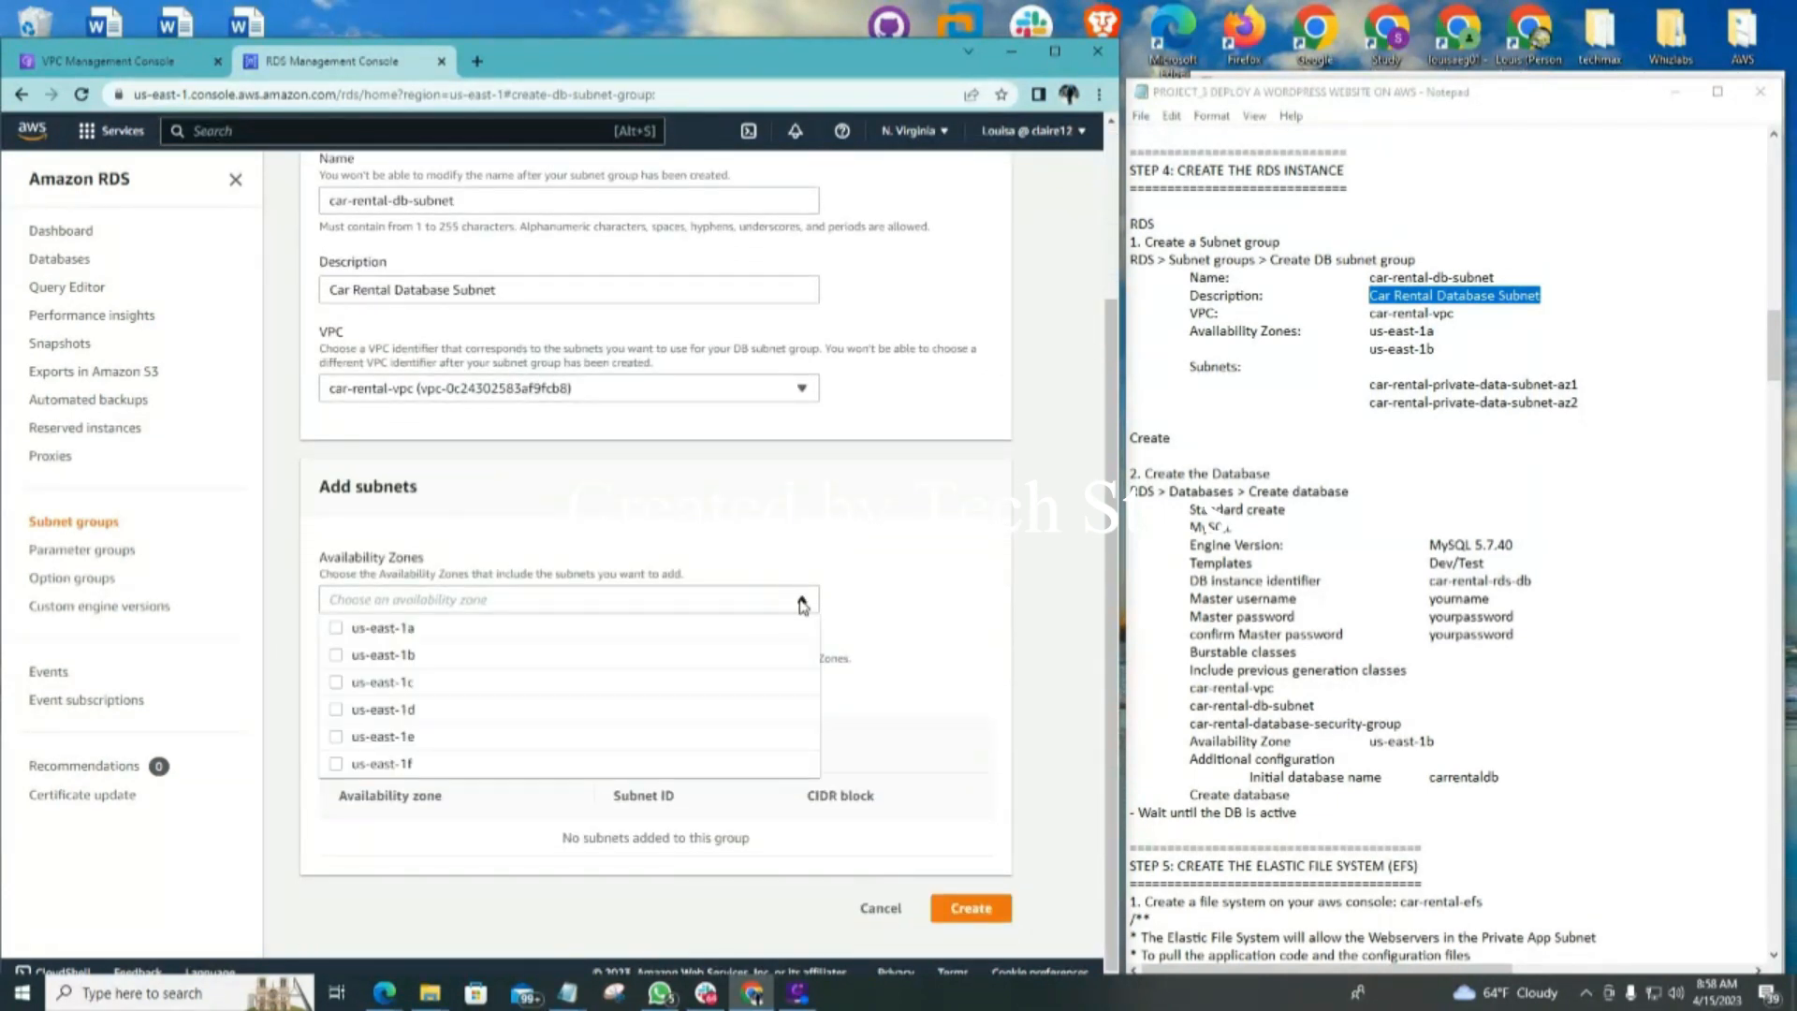
click(337, 629)
click(337, 656)
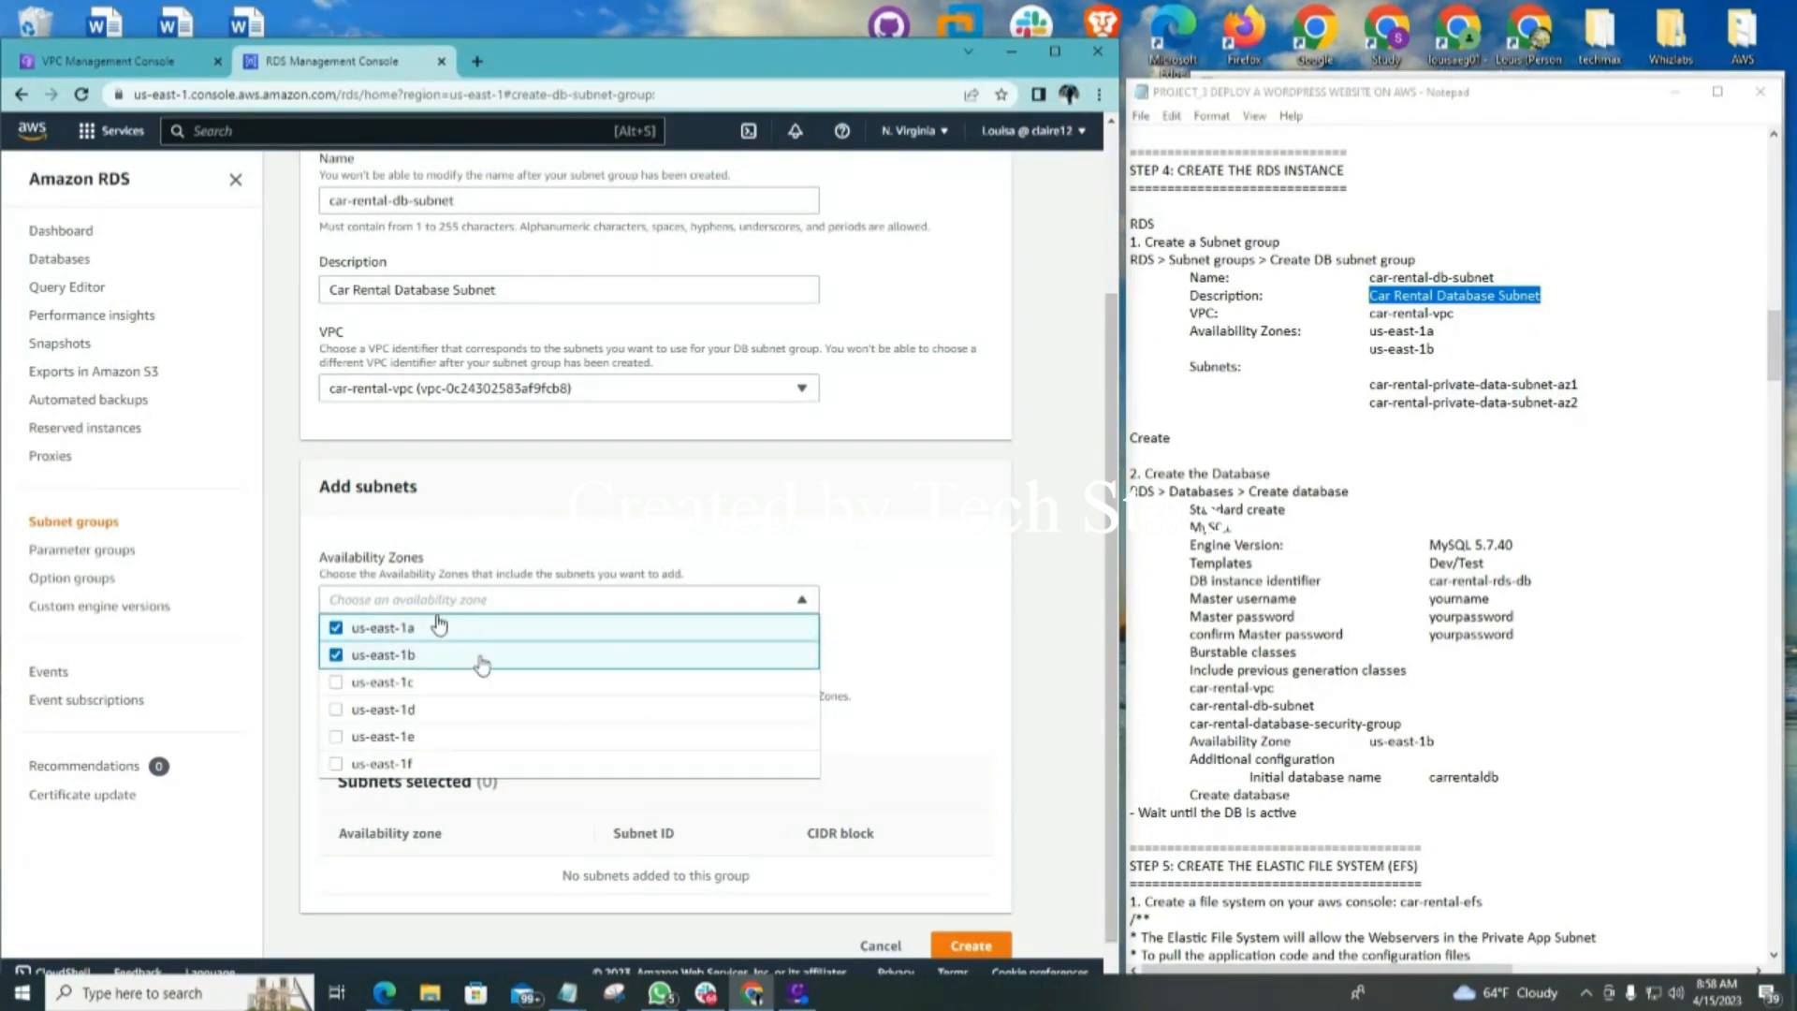
click(921, 610)
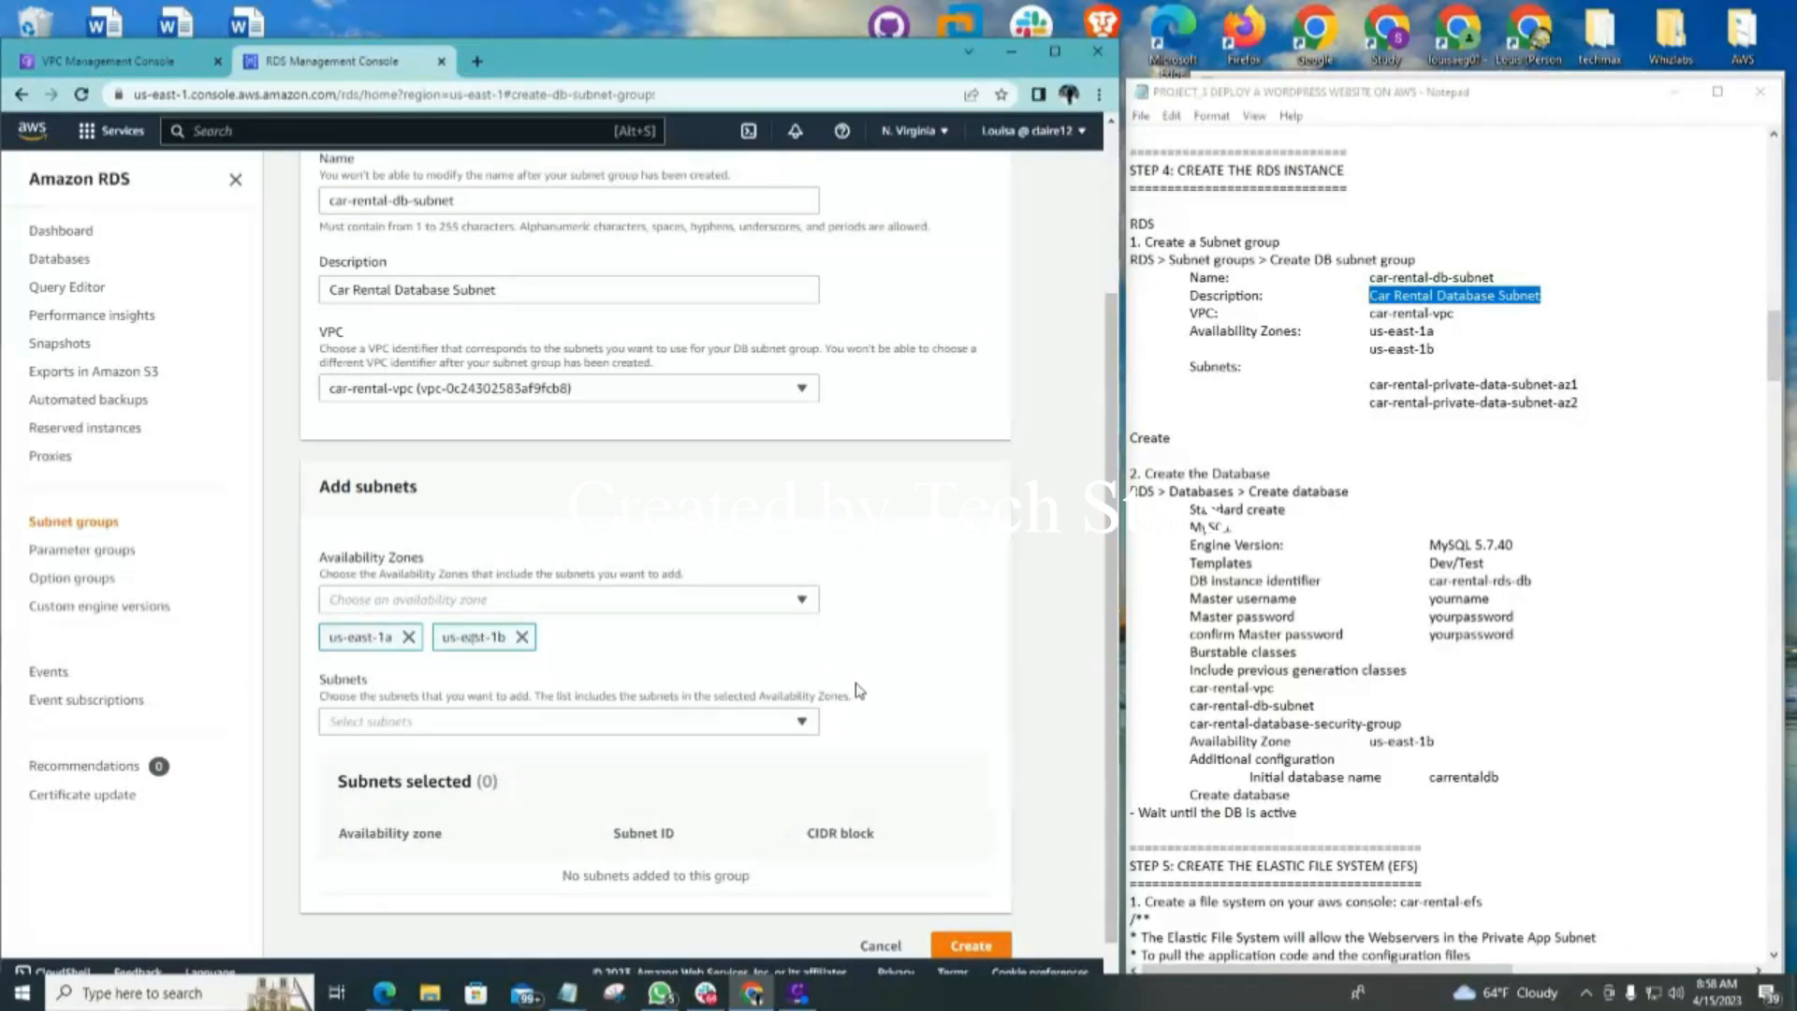
Add the 10.0.5.0/24 subnet in us-east-1b and the 10.0.4.0/24 subnet in us-east-1a, and create the subnet group
scroll(906, 655, down, 1)
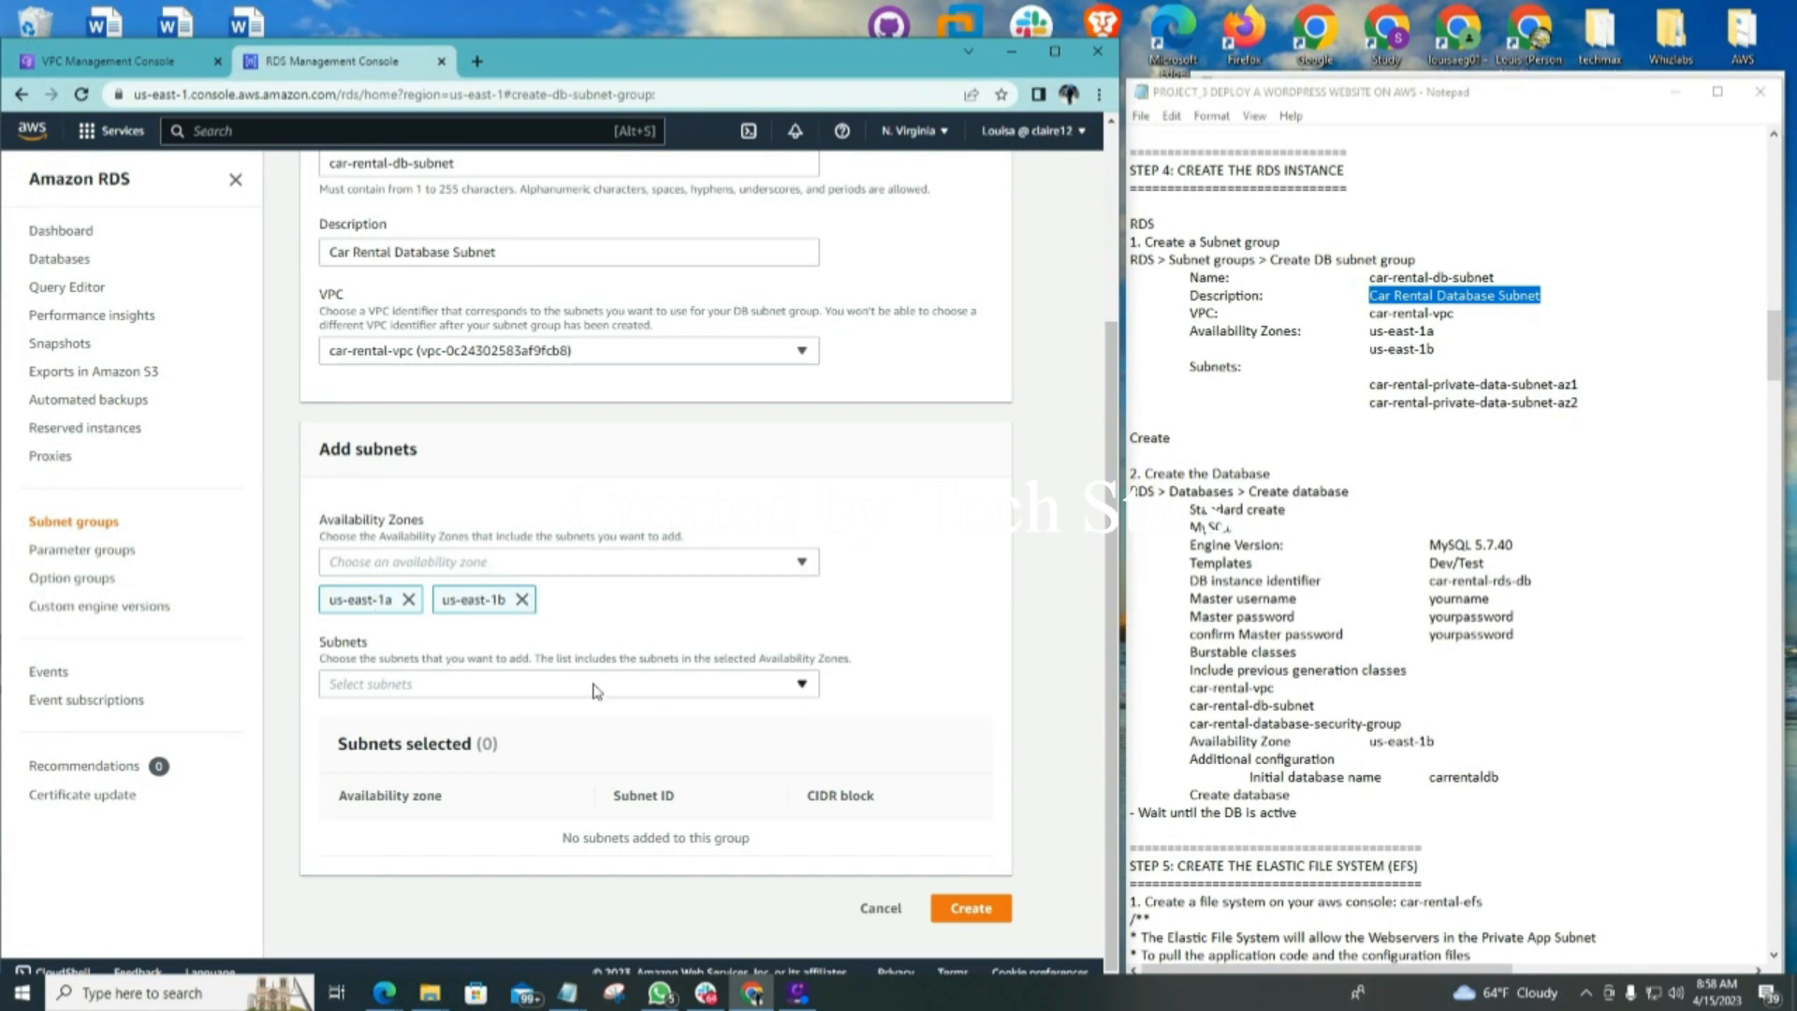
click(802, 687)
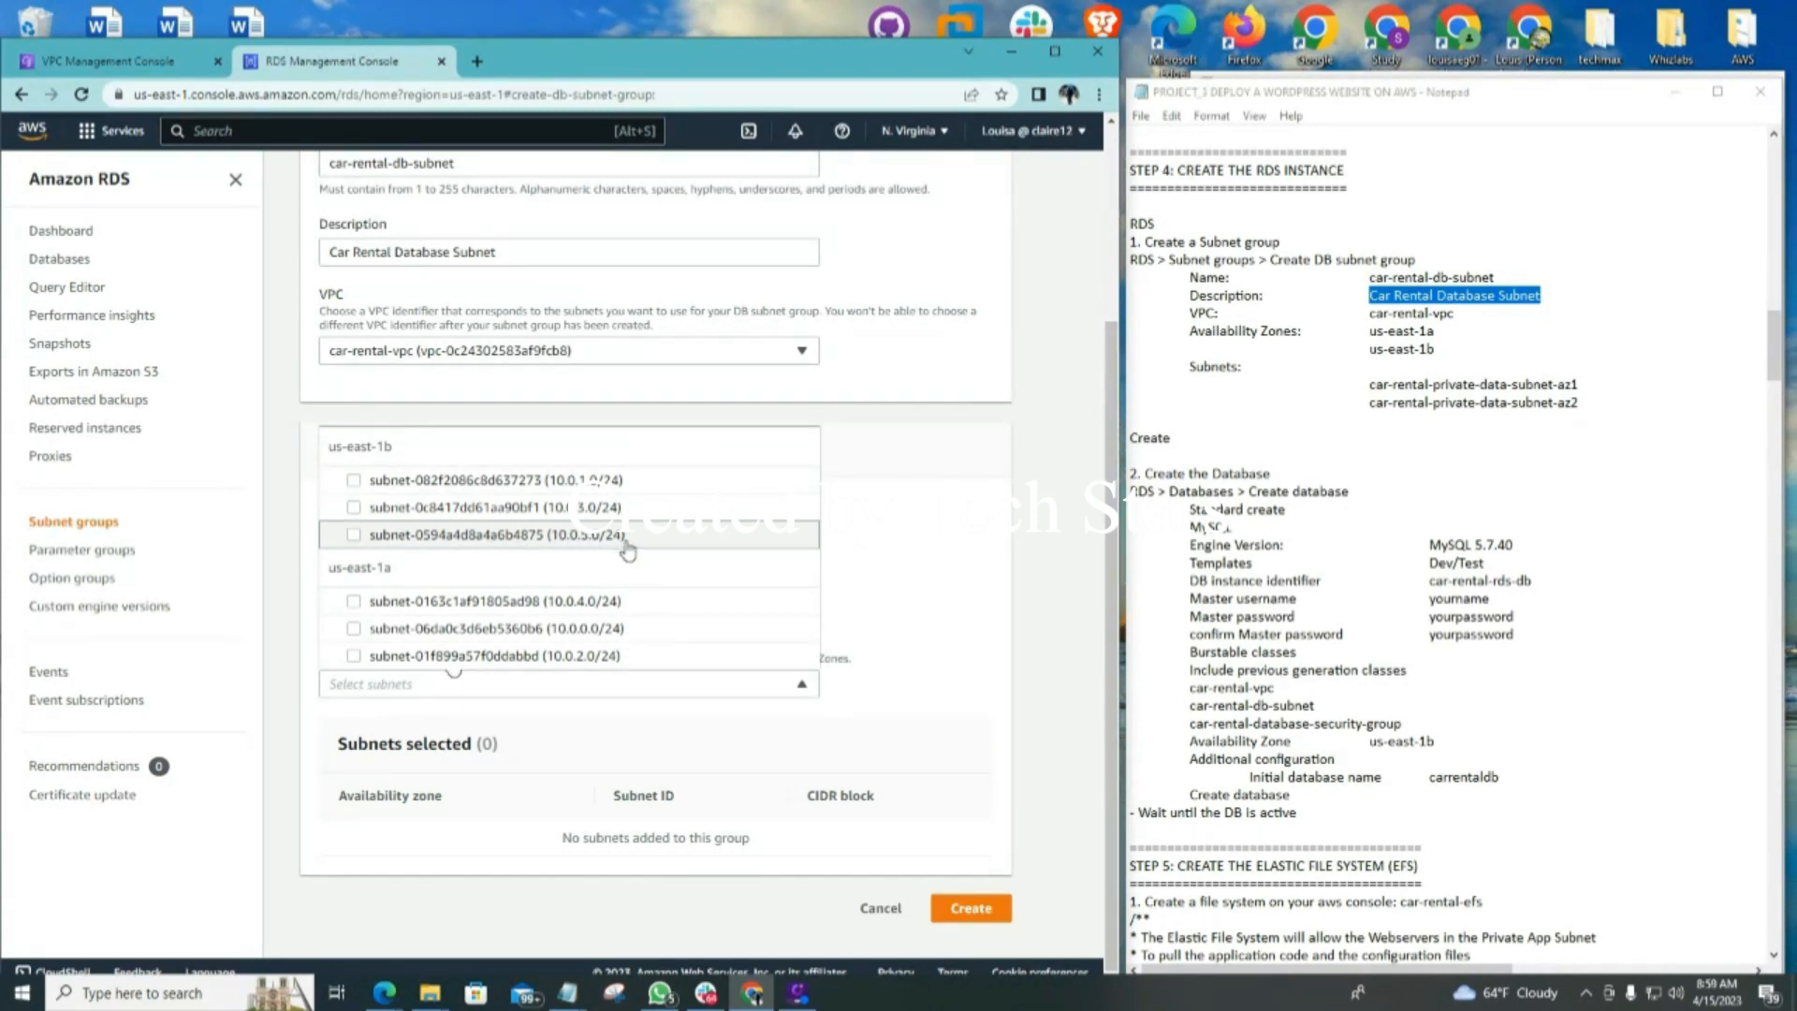
click(354, 536)
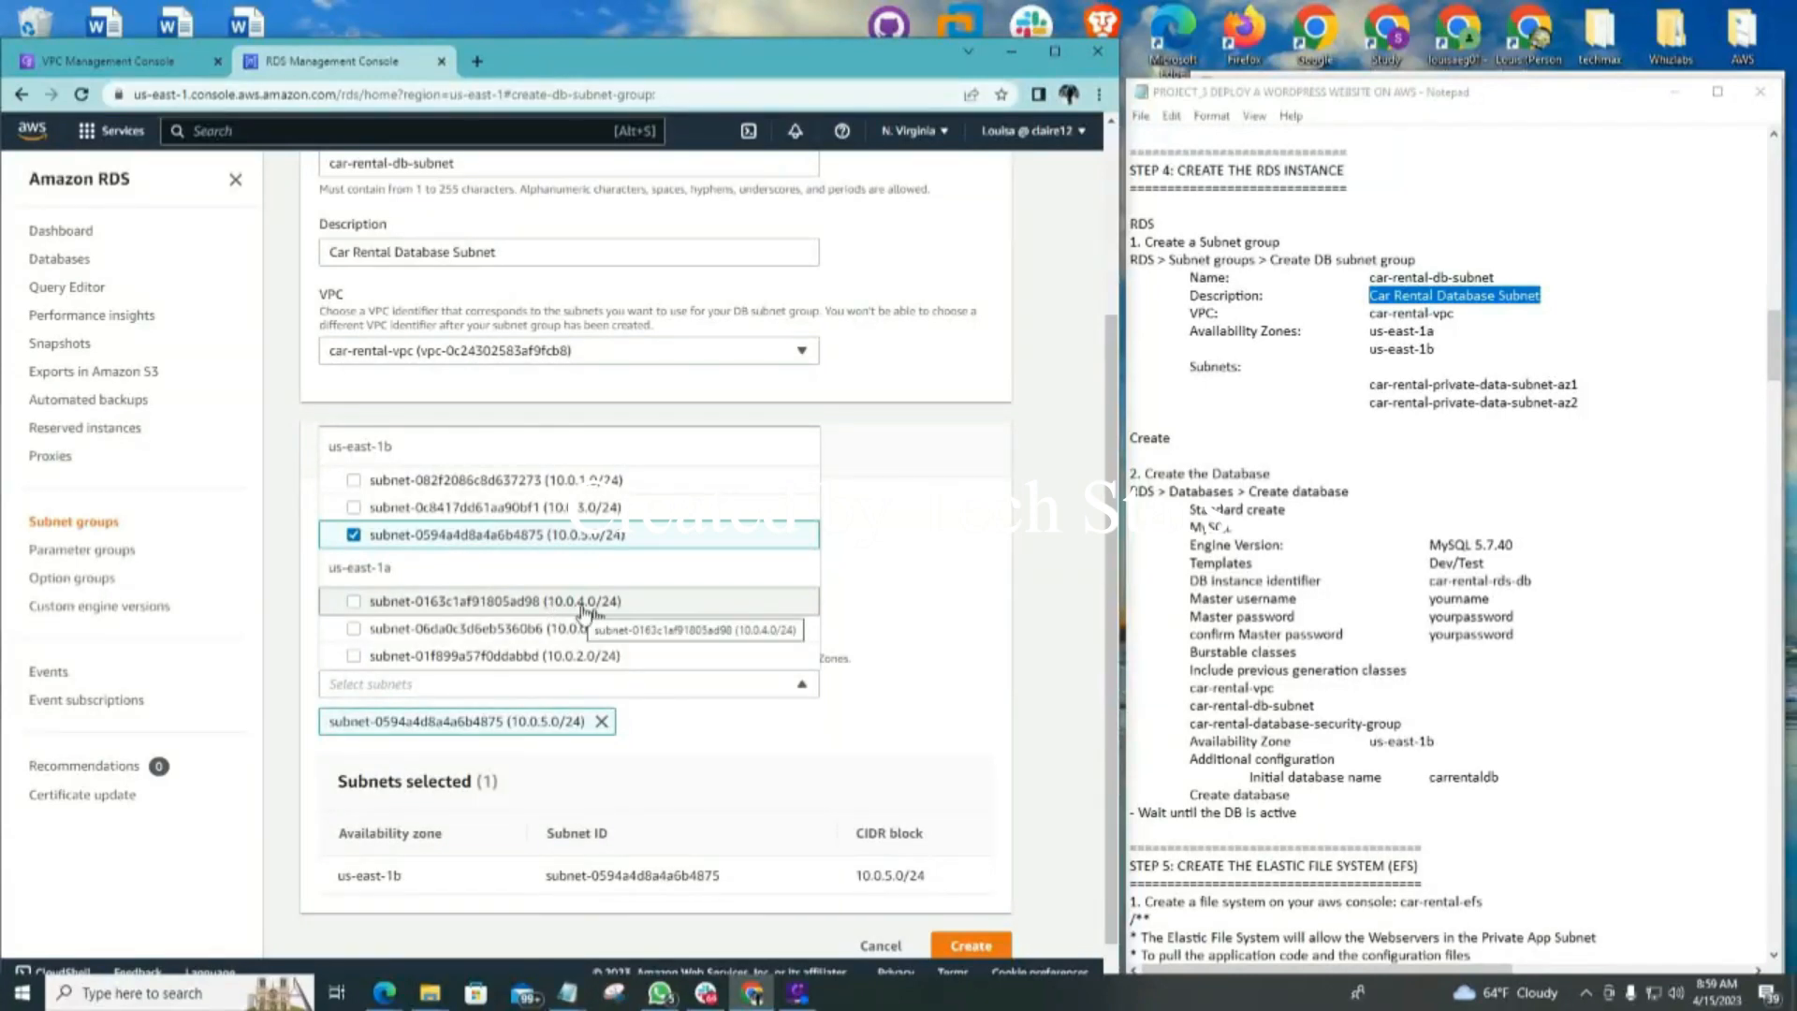
click(355, 602)
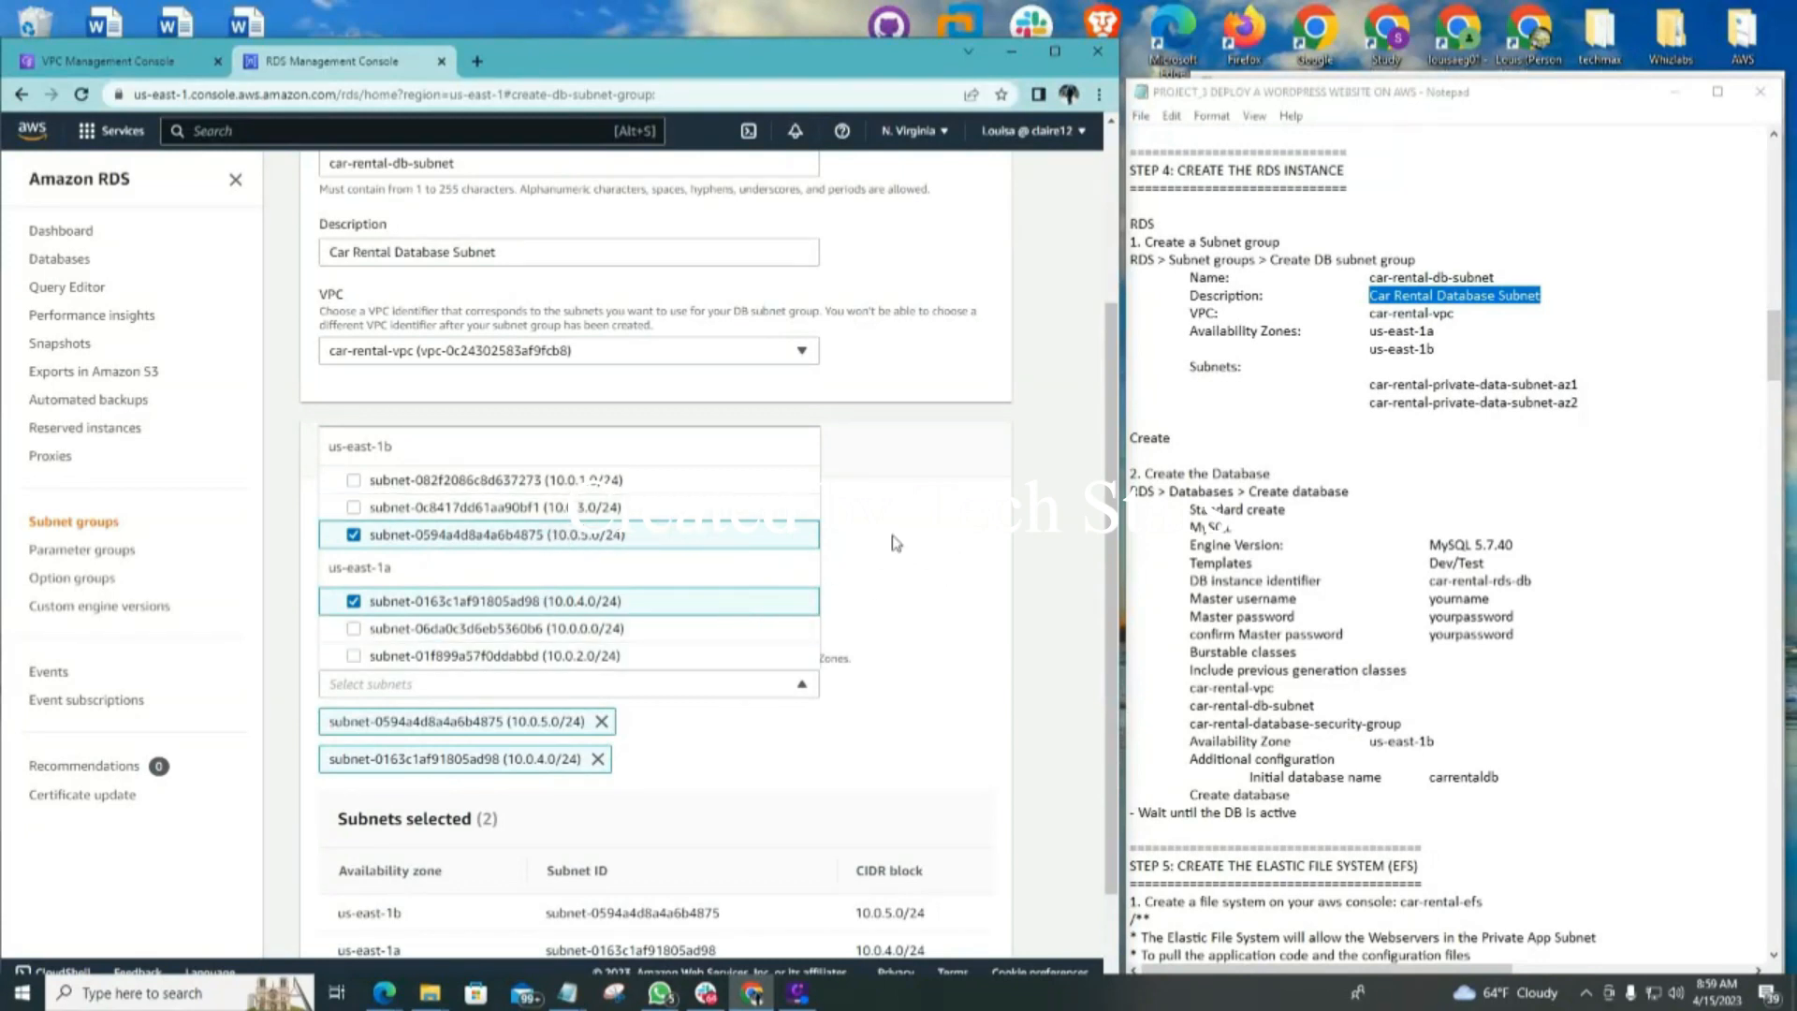
click(939, 550)
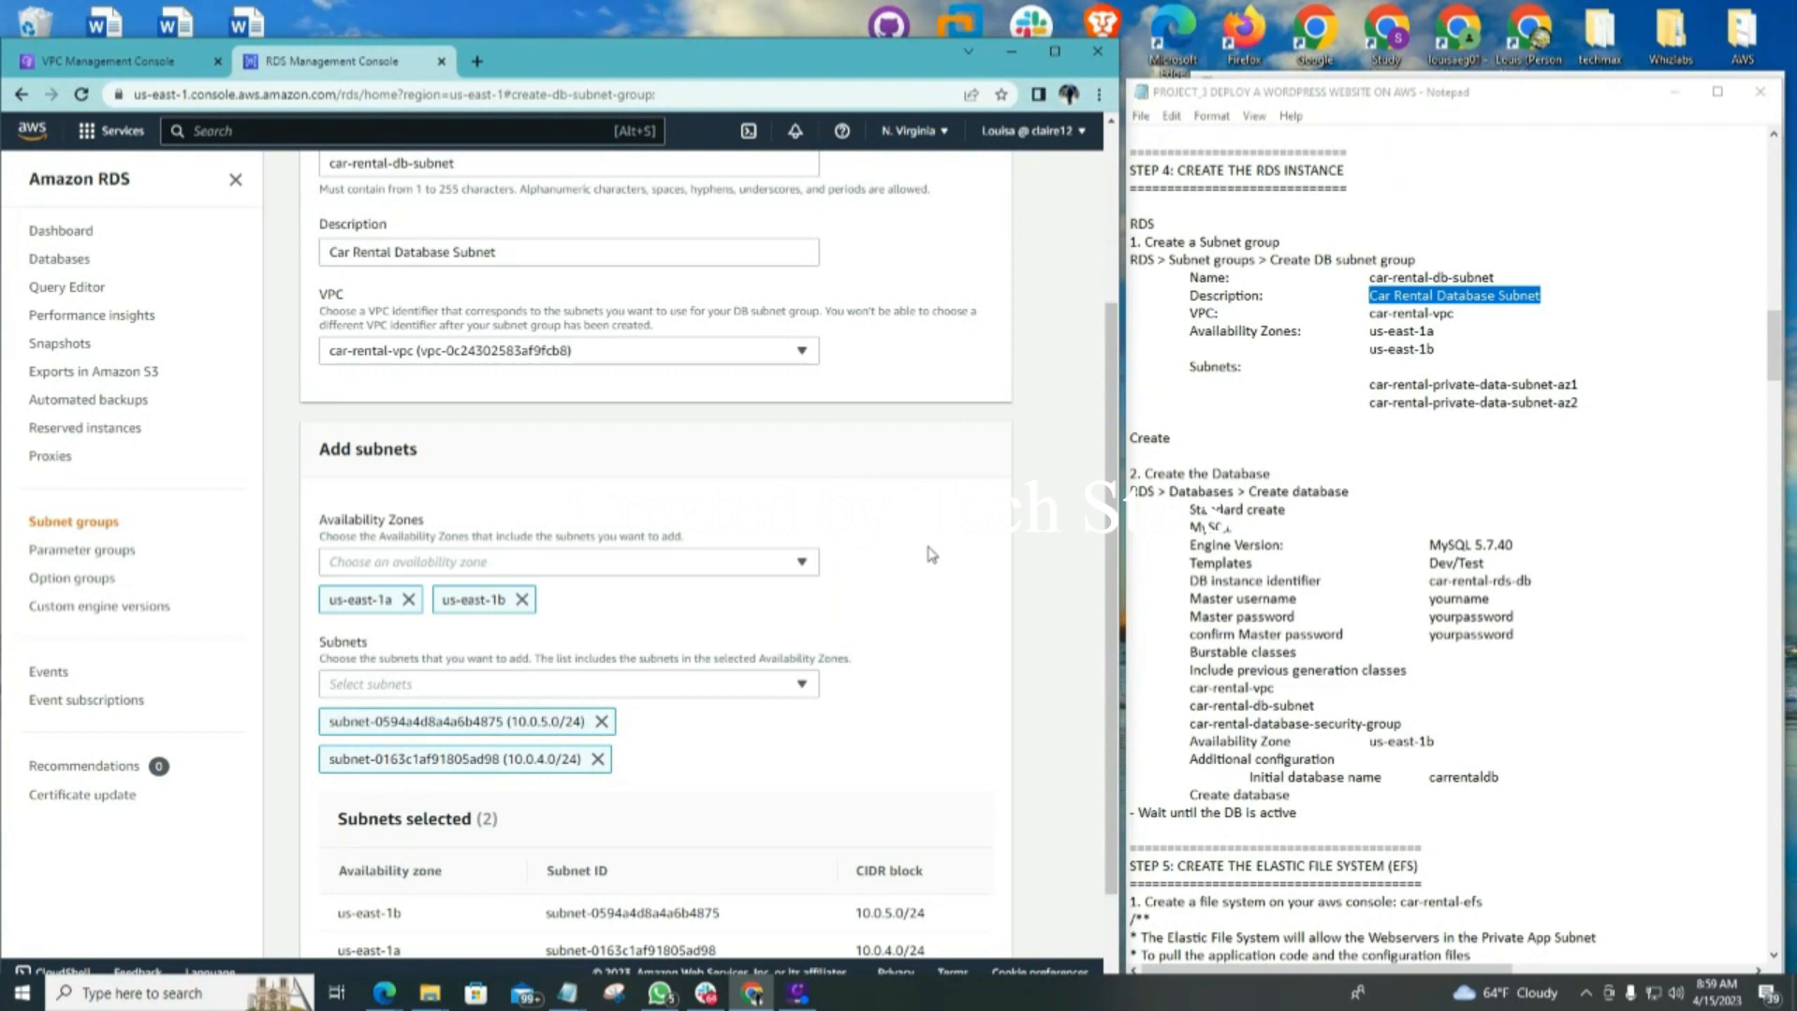
scroll(866, 674, down, 1)
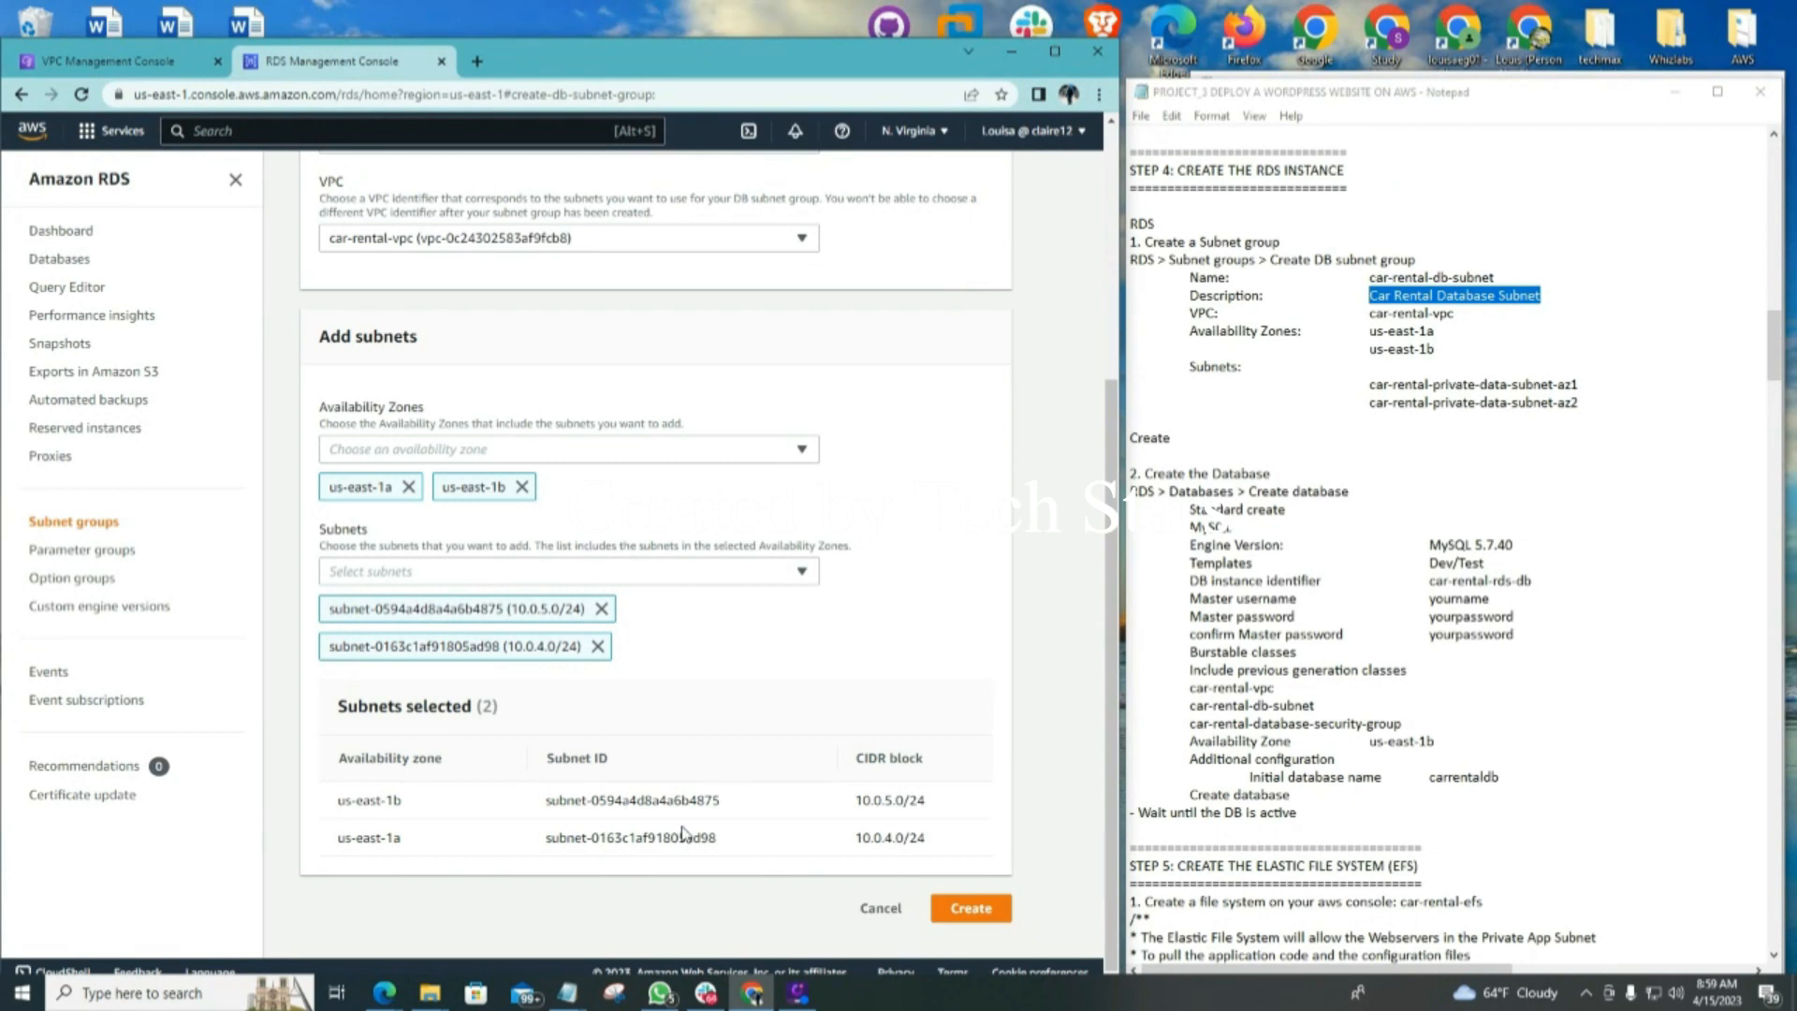
click(974, 910)
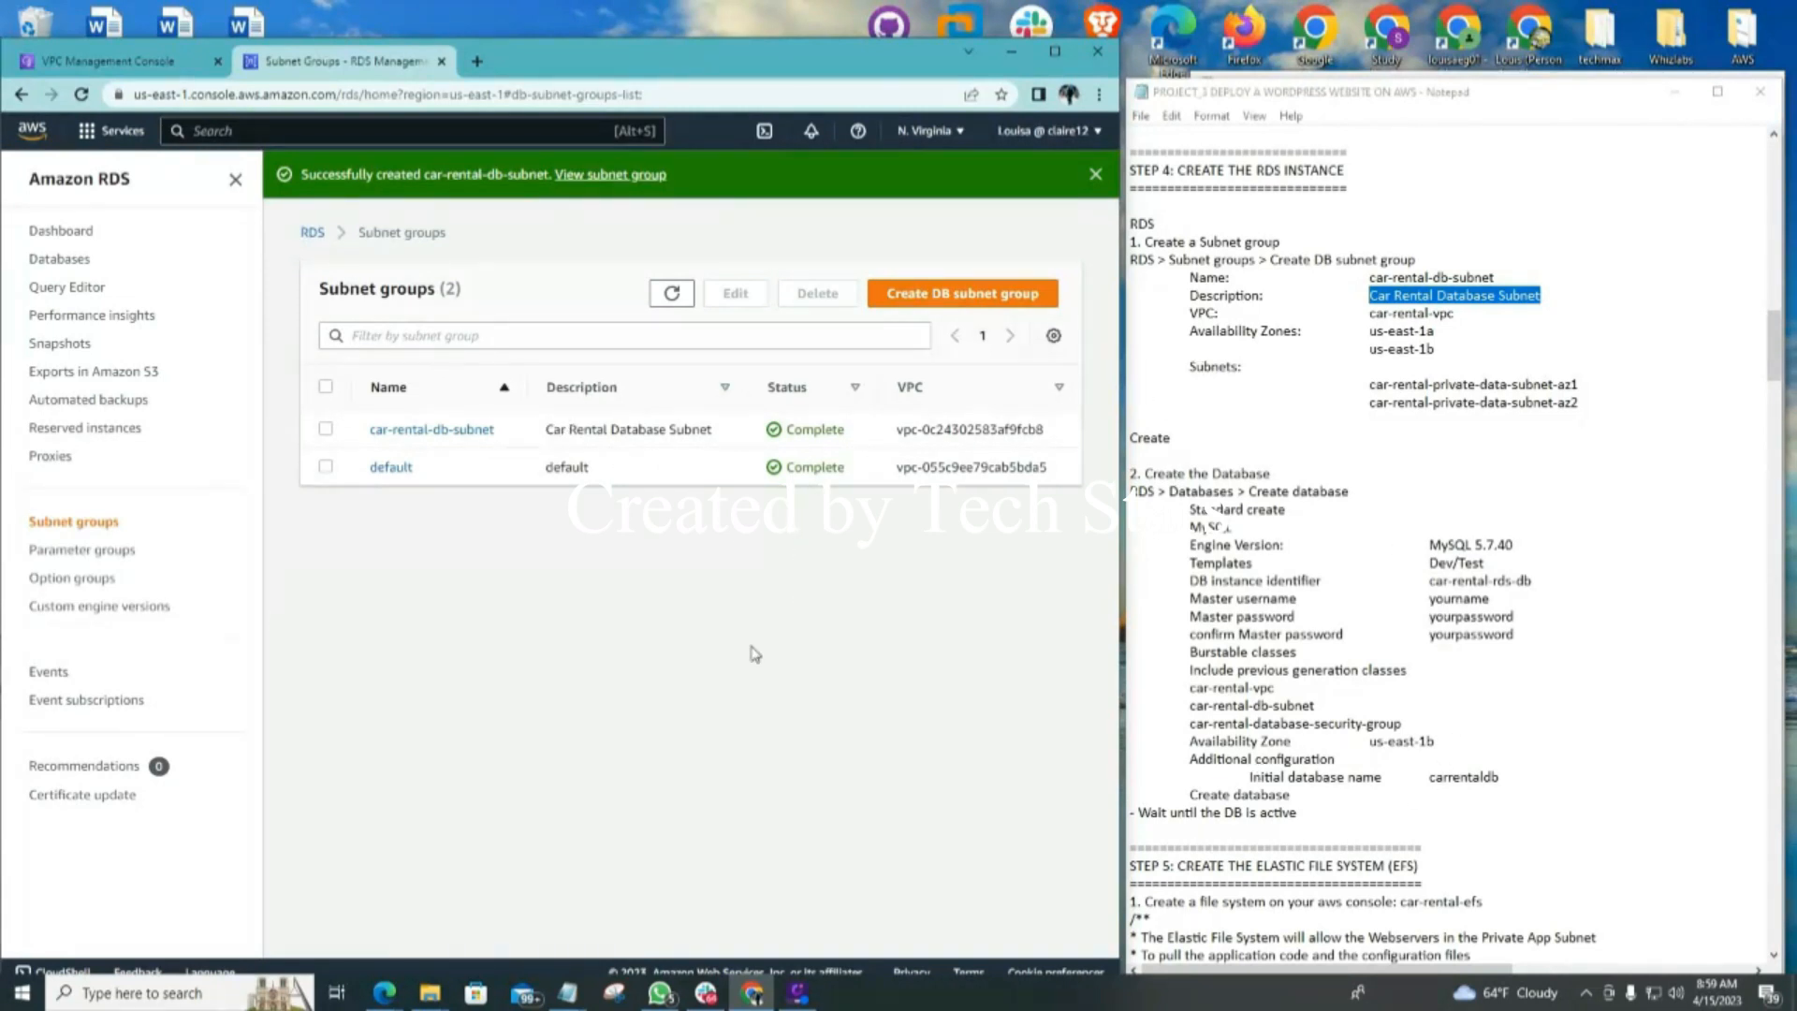
Start creating a new RDS database and choose MySQL as its engine type
click(131, 430)
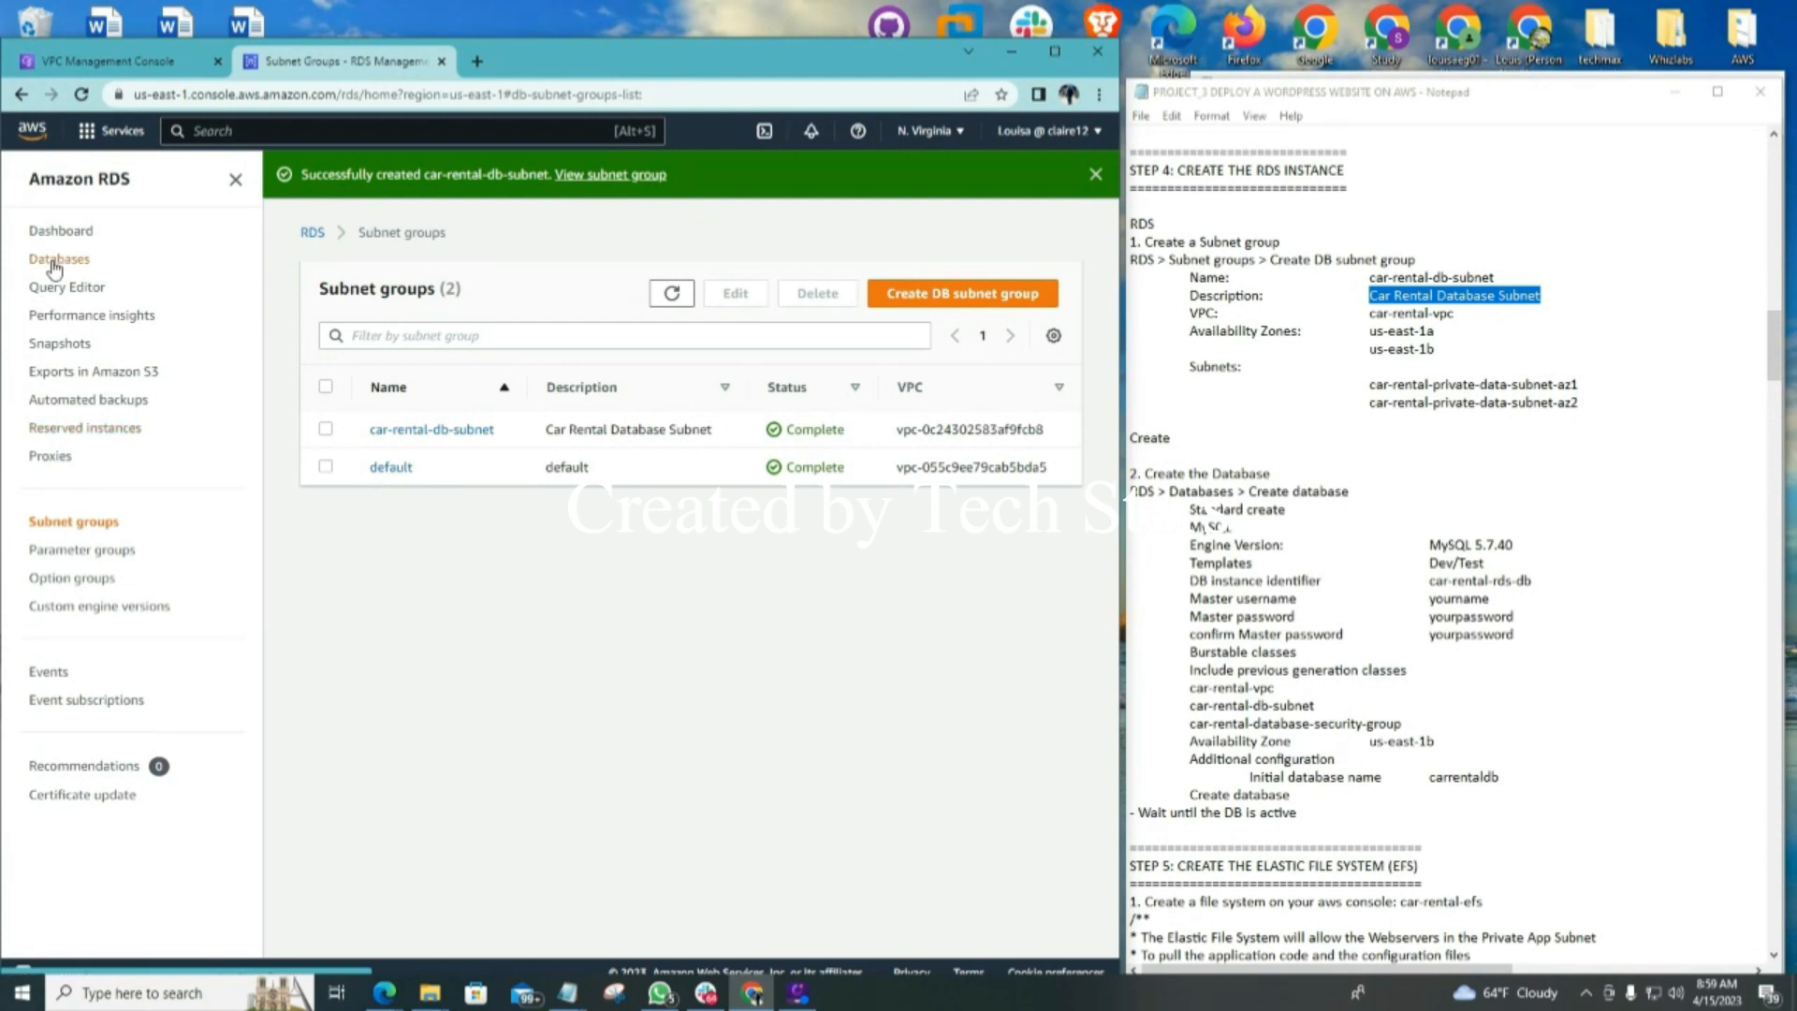
click(54, 260)
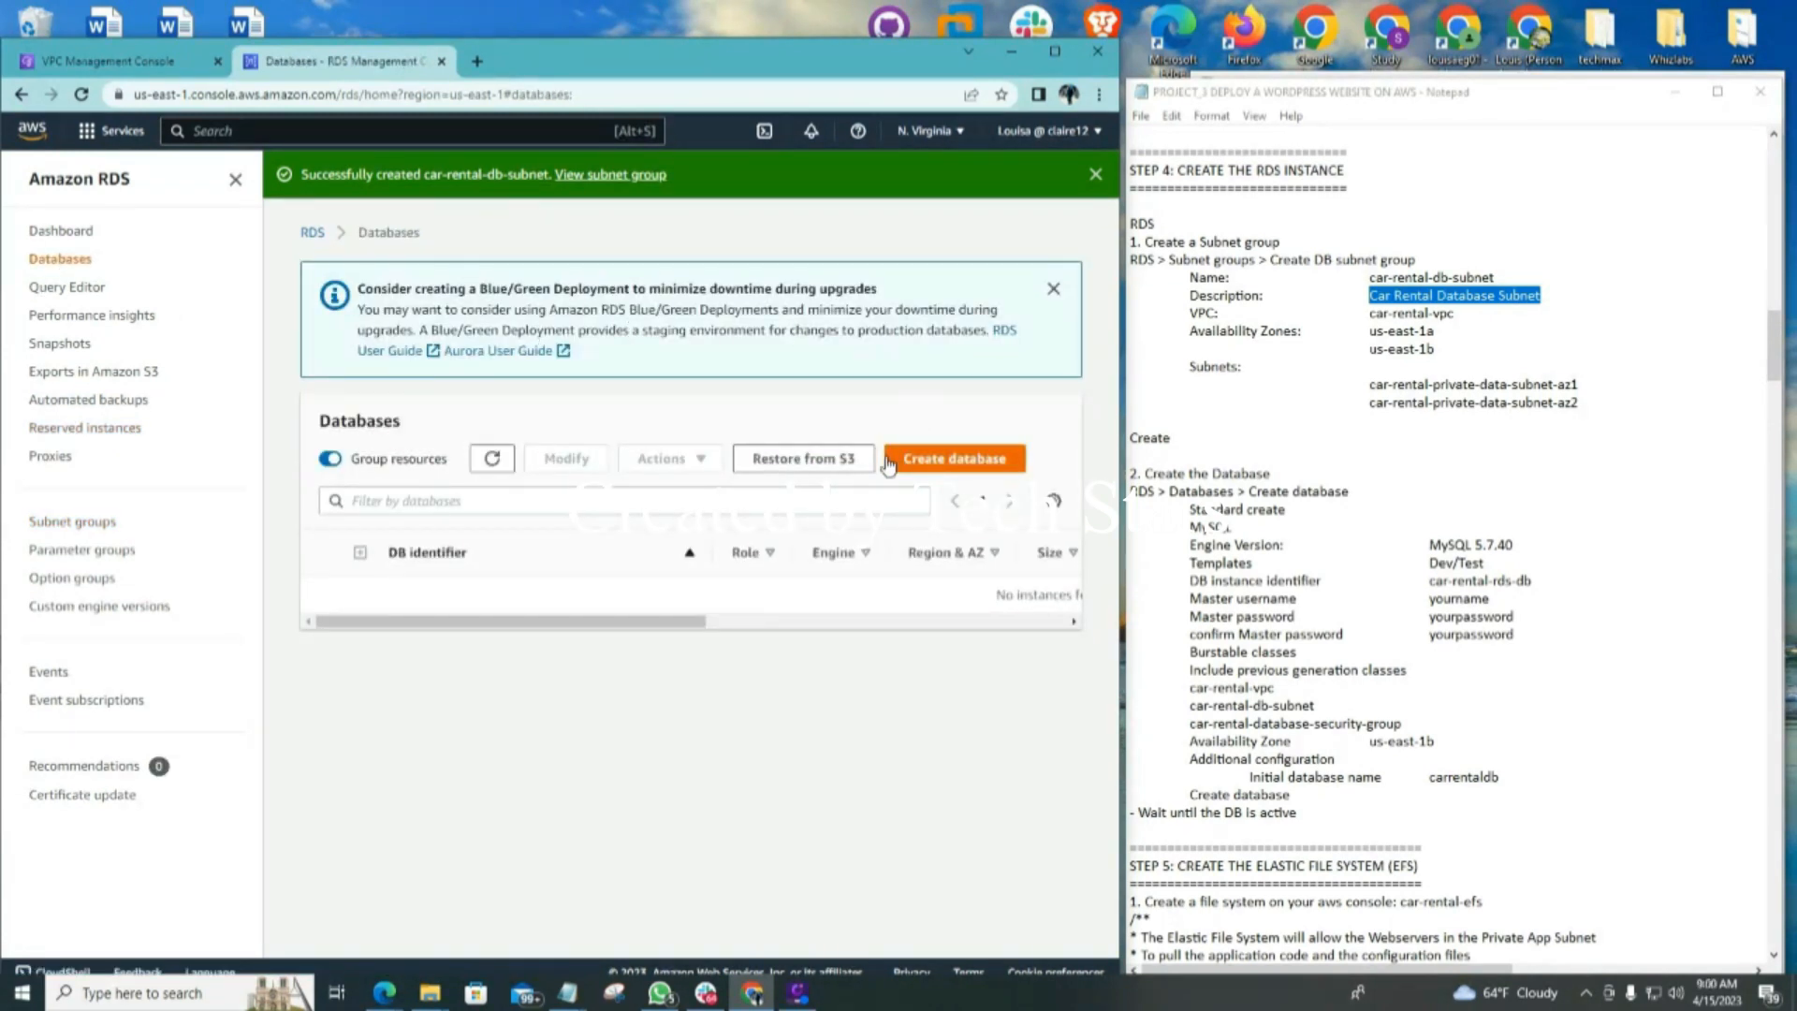
click(955, 459)
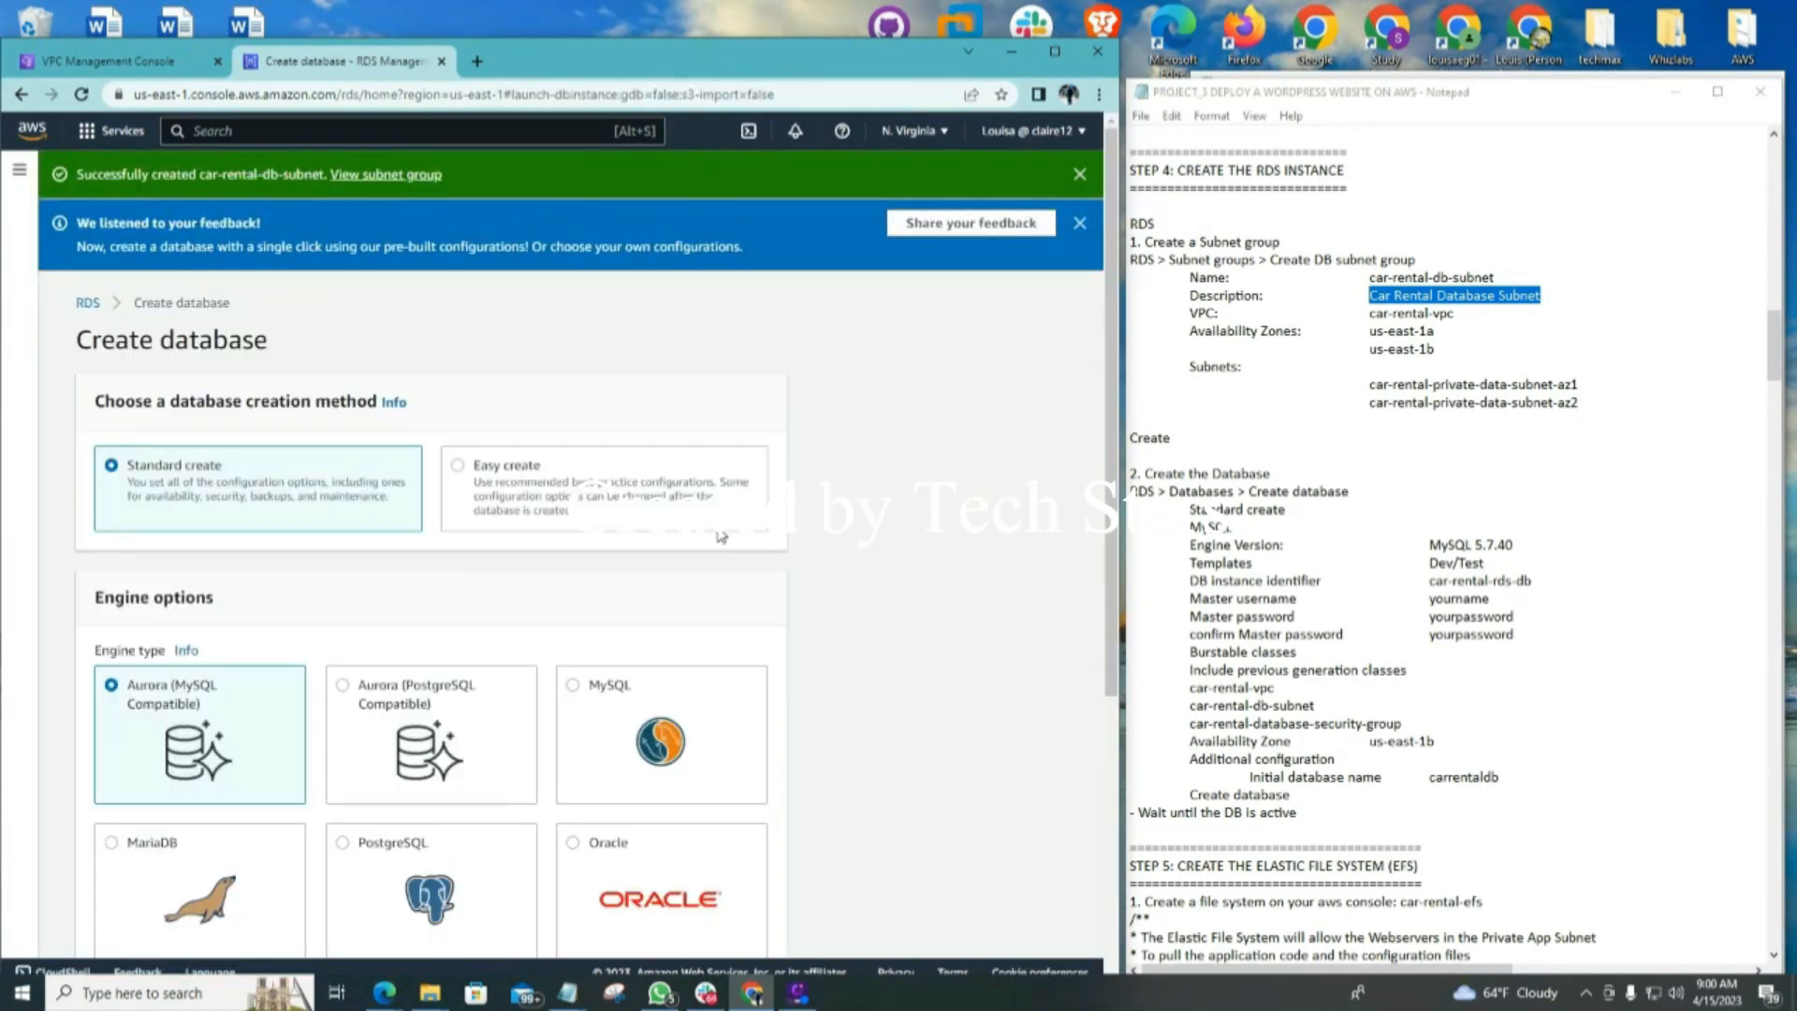
scroll(709, 586, down, 1)
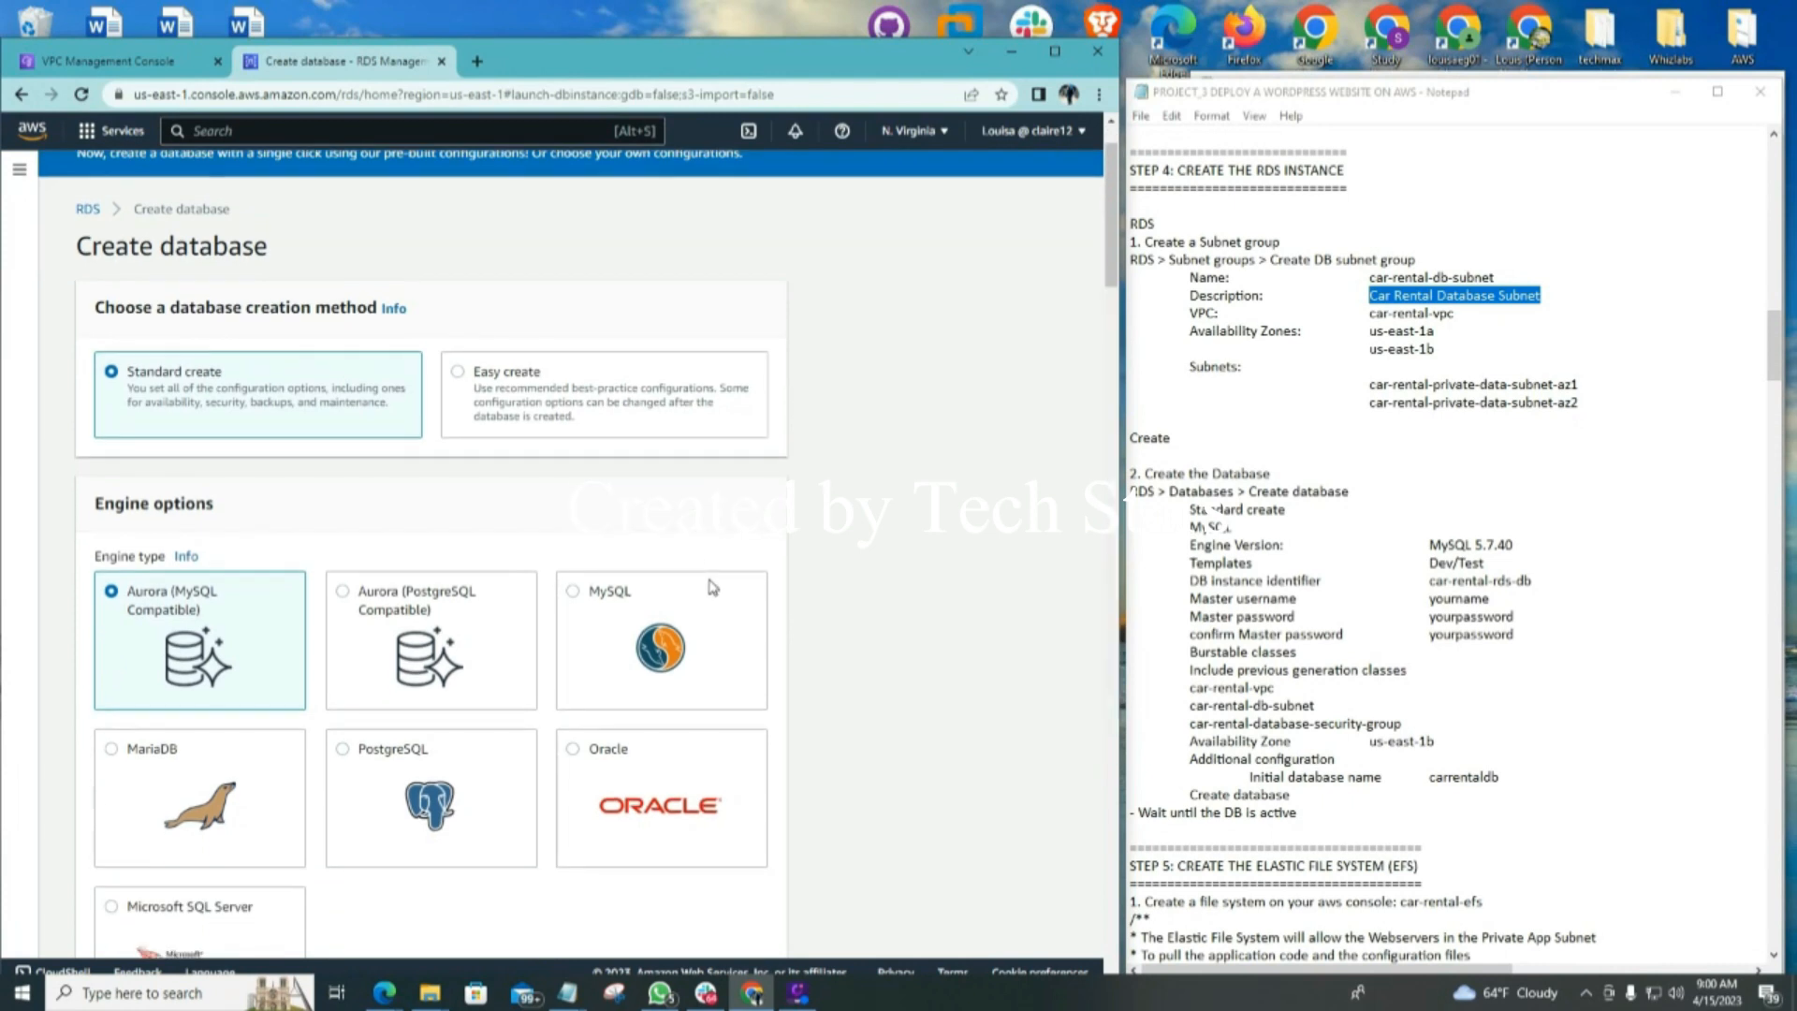
scroll(711, 586, up, 1)
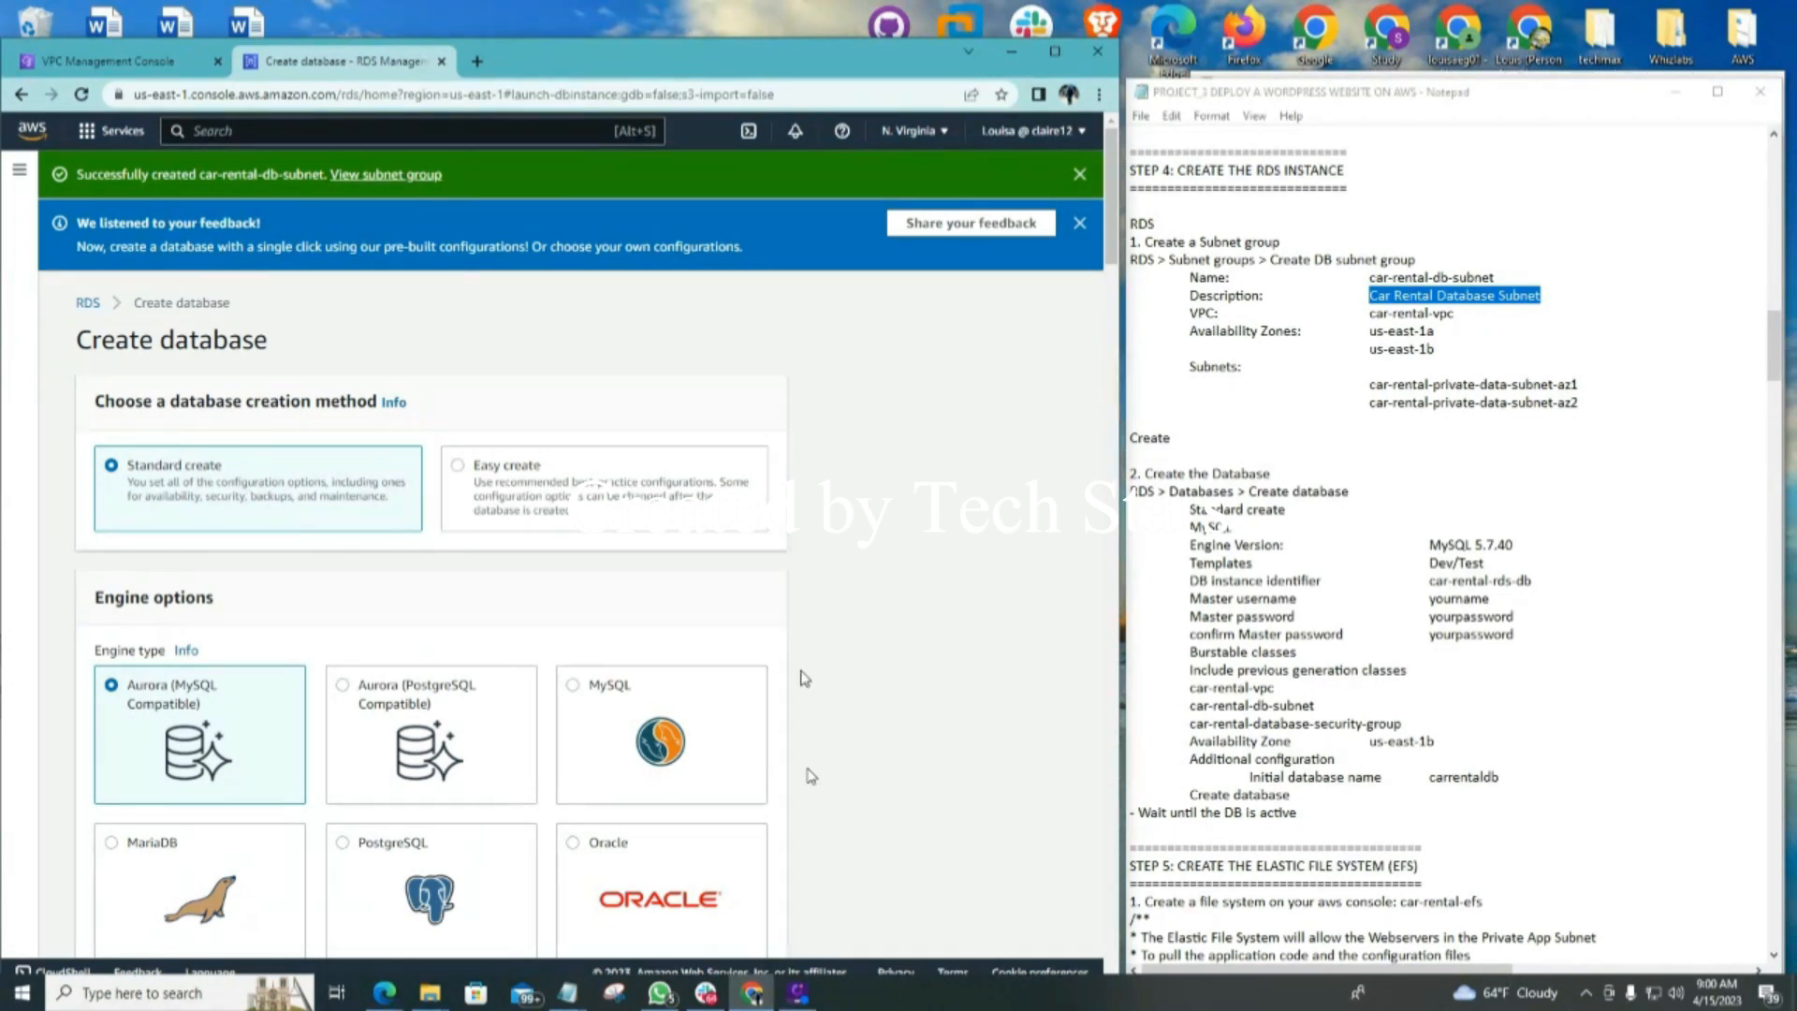
click(604, 703)
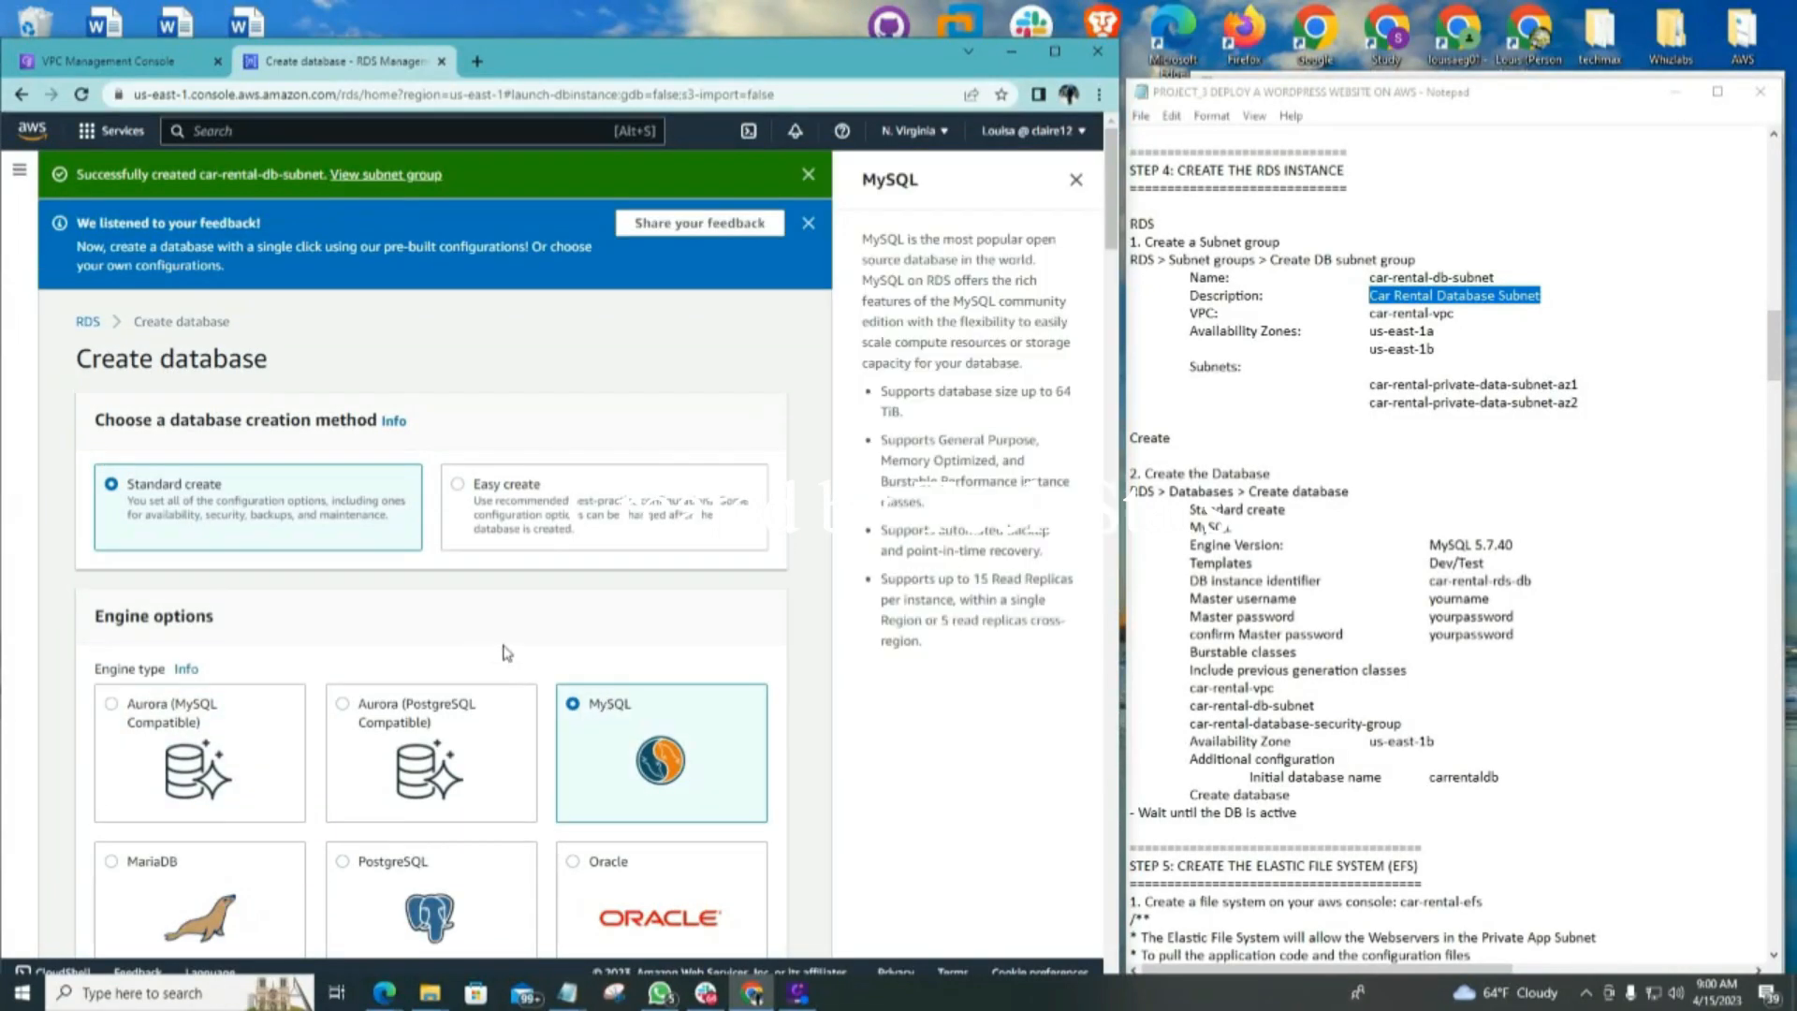
Set the engine version to MySQL 5.7.41 and choose the Dev/Test template for the new database
click(1076, 180)
scroll(800, 520, down, 5)
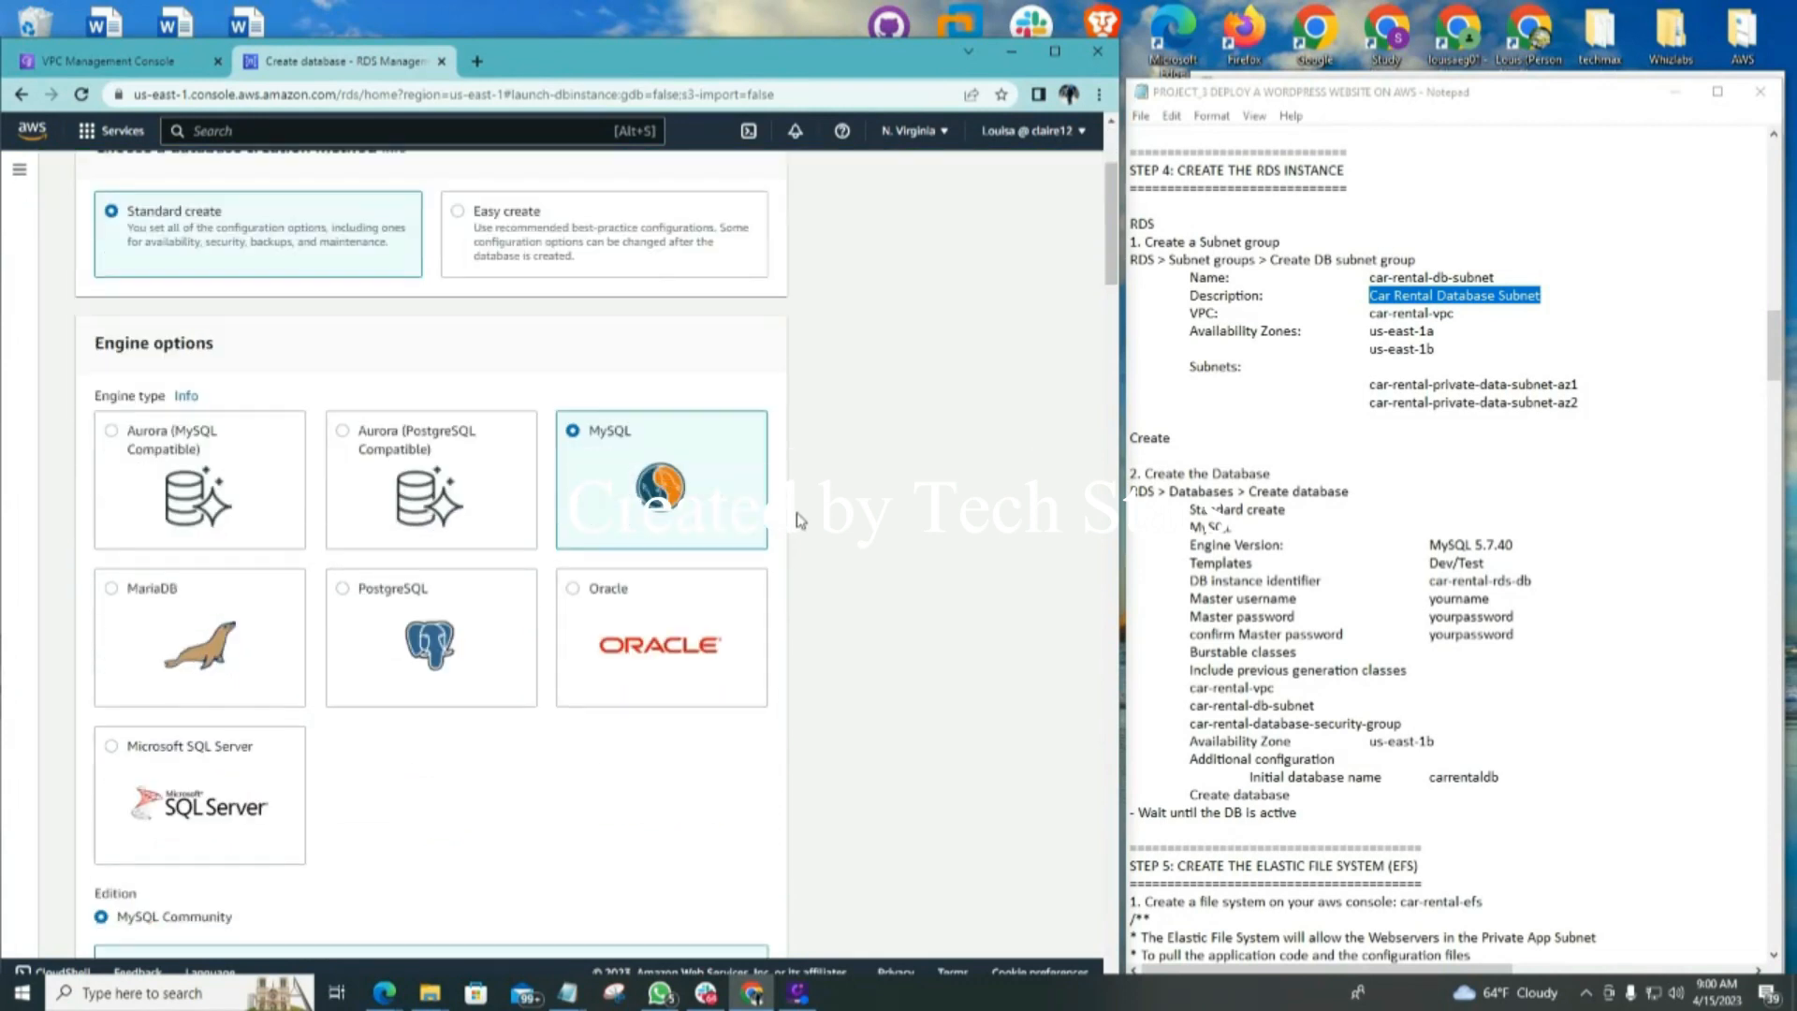
scroll(801, 520, down, 2)
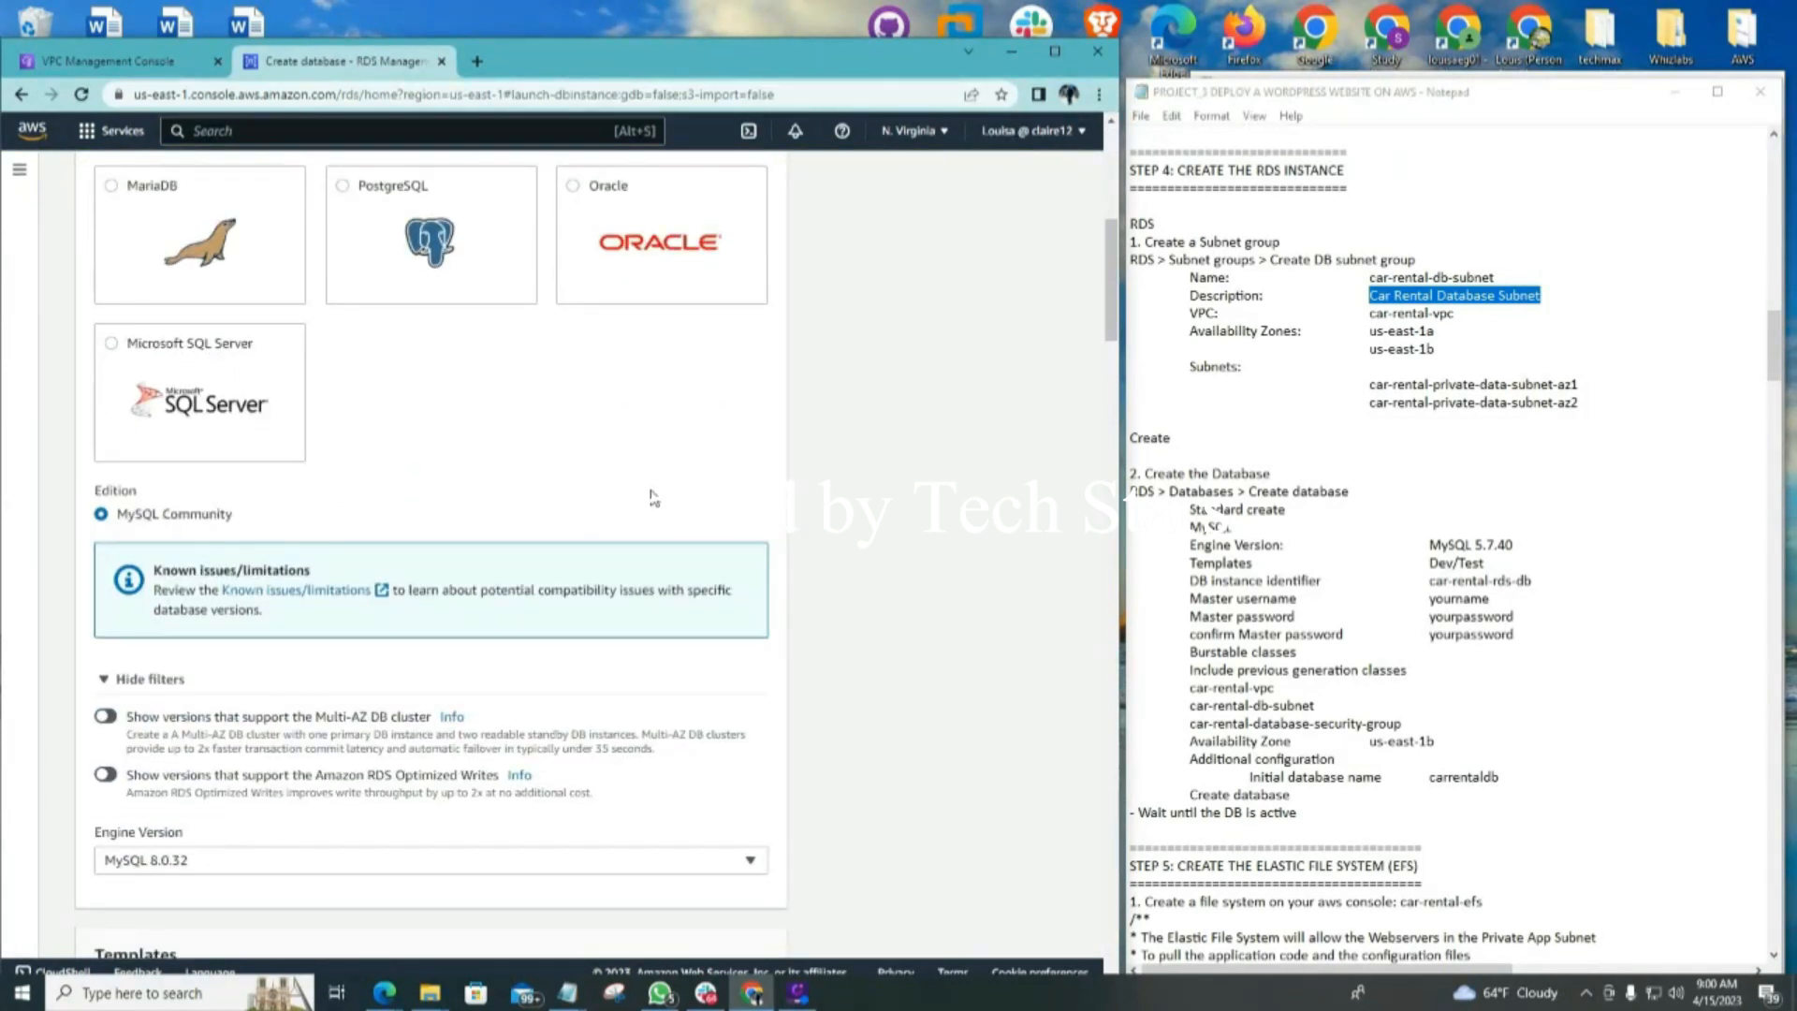
scroll(645, 499, down, 3)
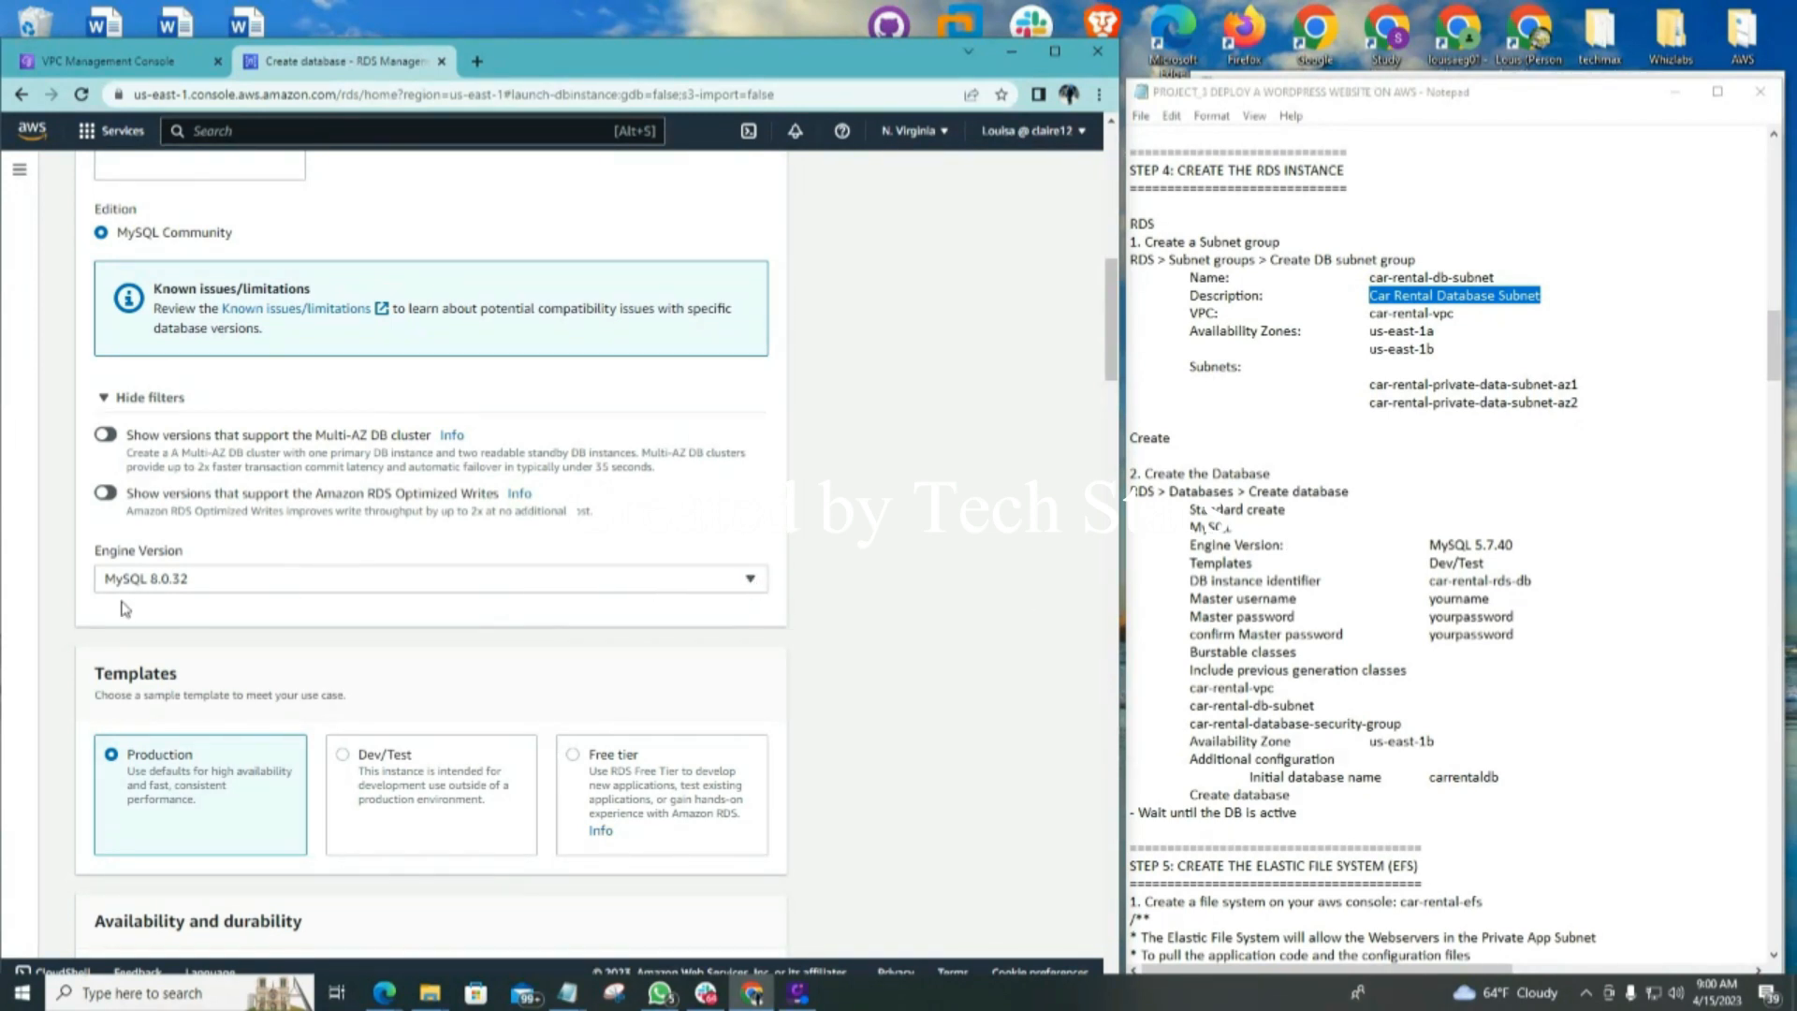
click(752, 581)
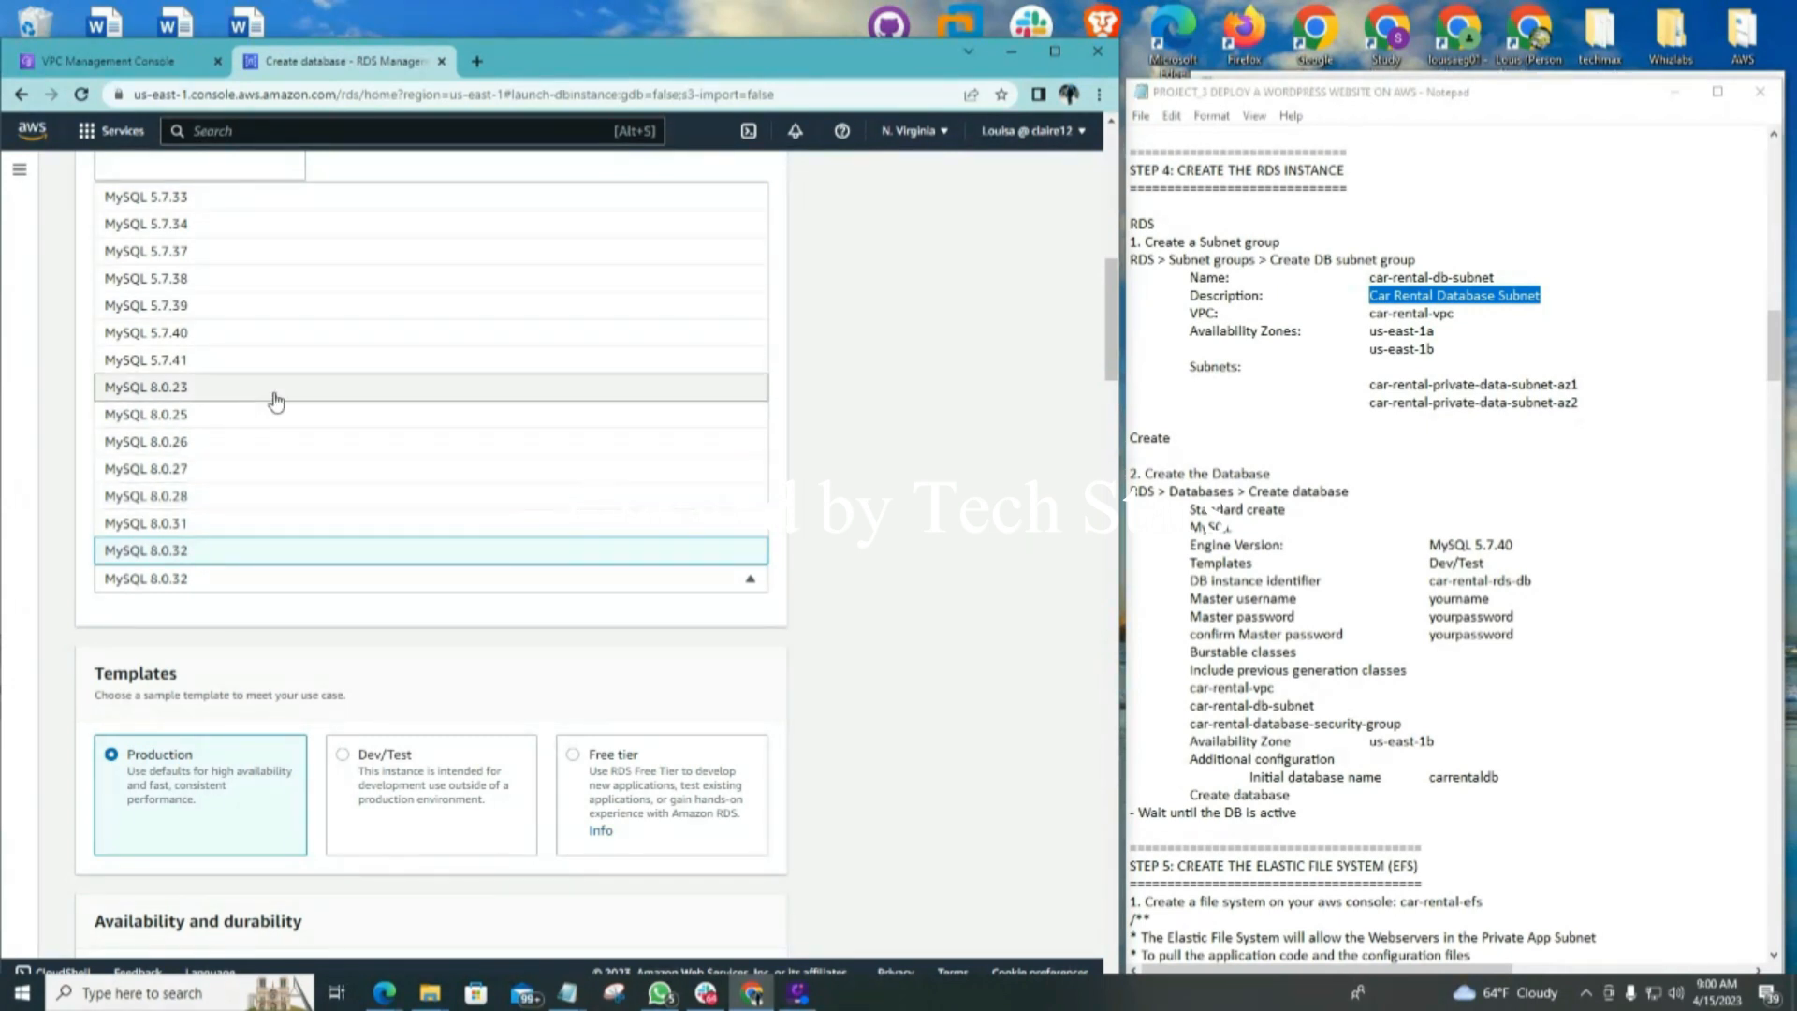
click(164, 361)
scroll(476, 676, down, 3)
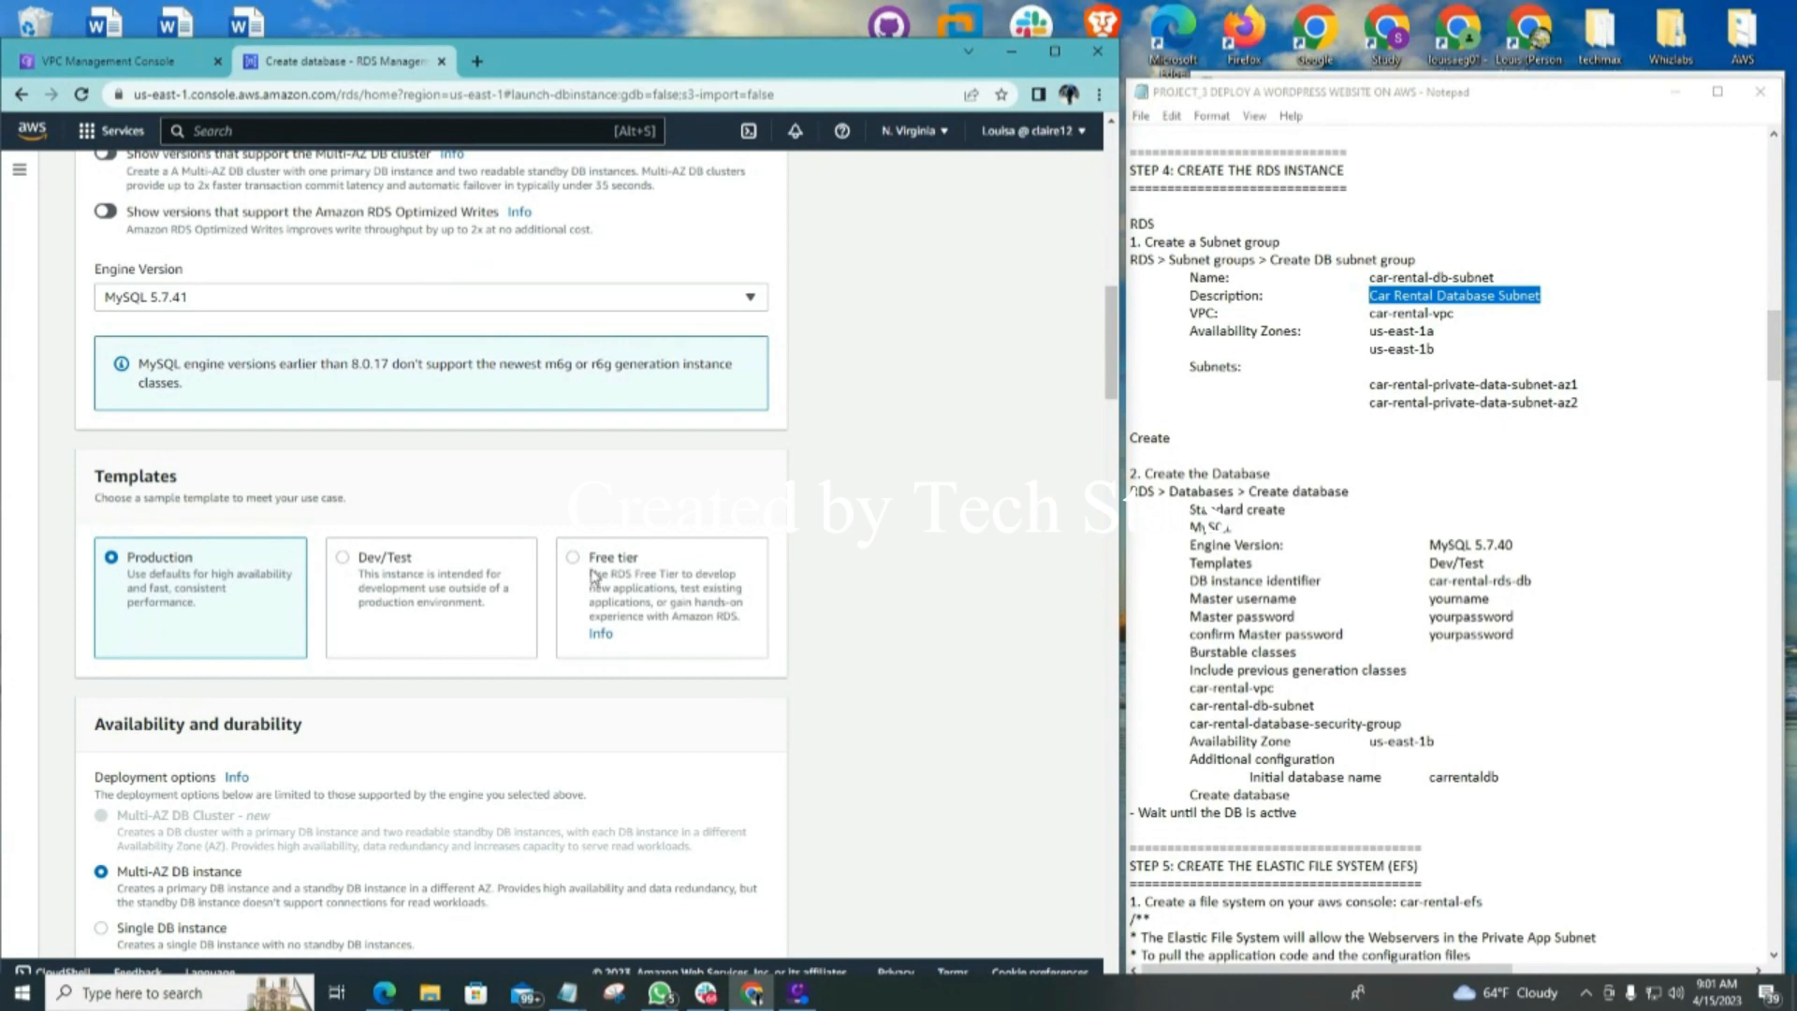
click(361, 562)
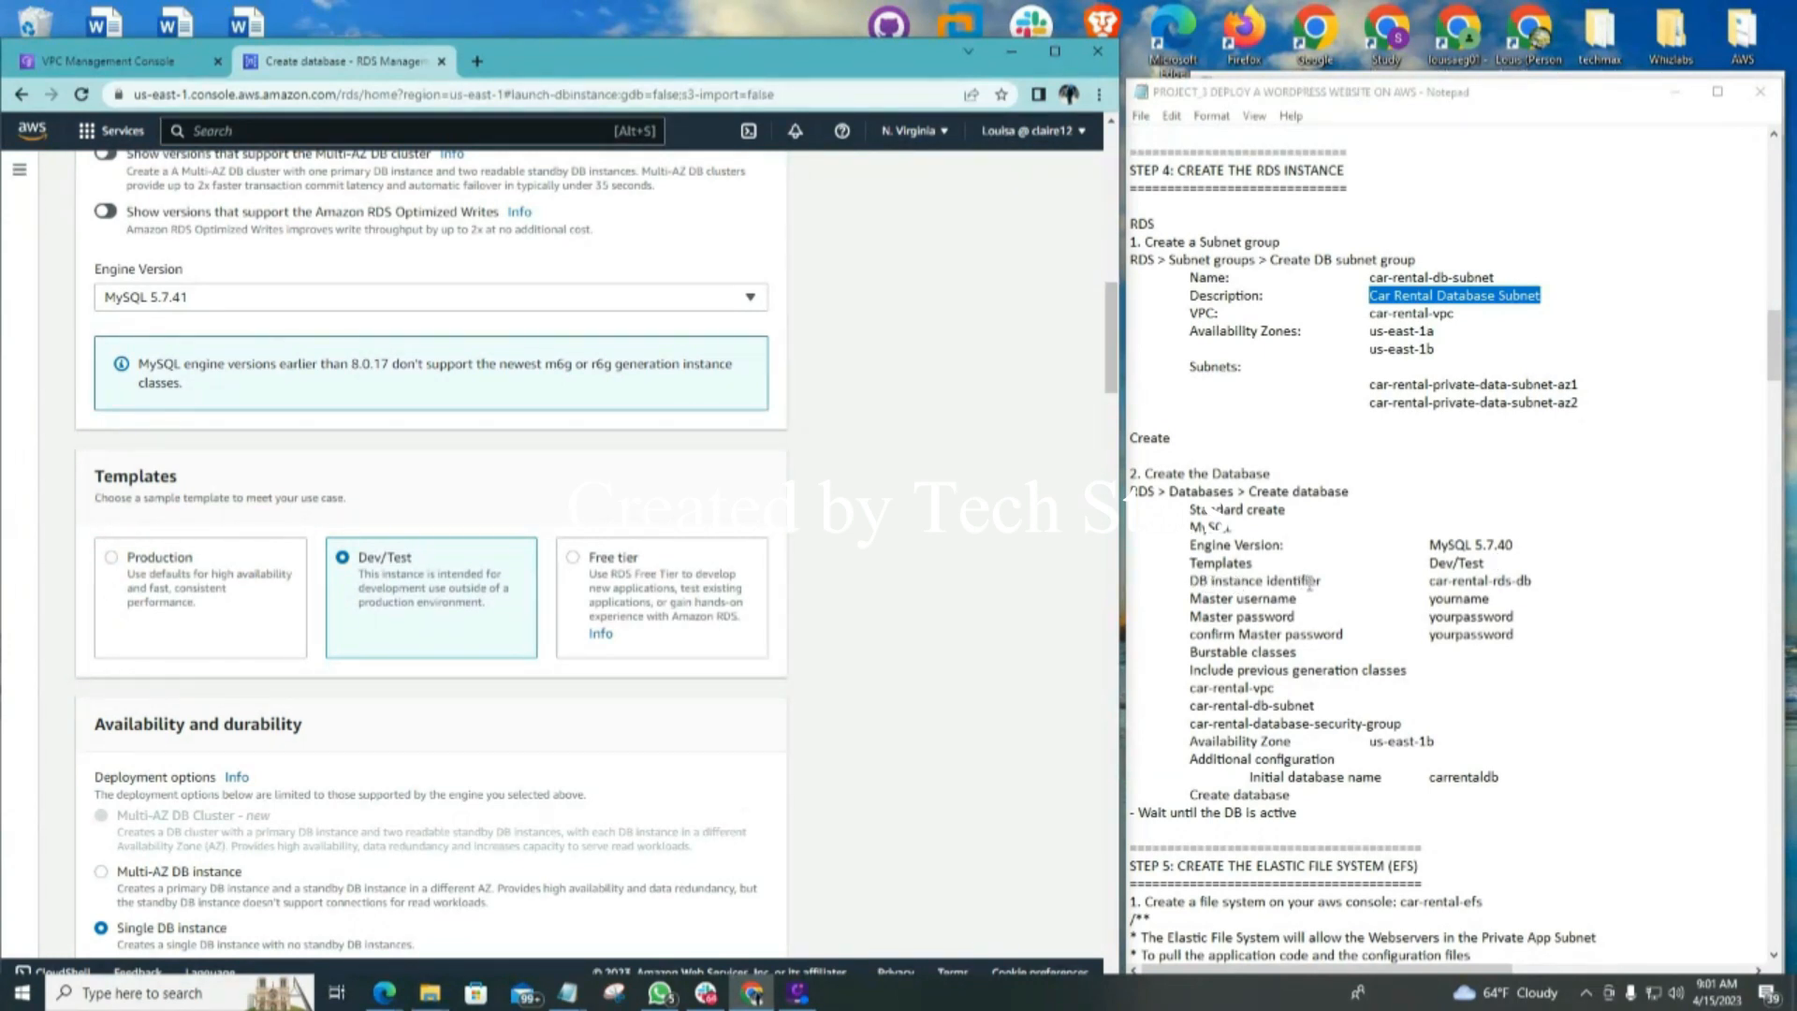
Set the DB instance identifier to car-rental-rds-db, copied from the project notes
scroll(436, 652, down, 4)
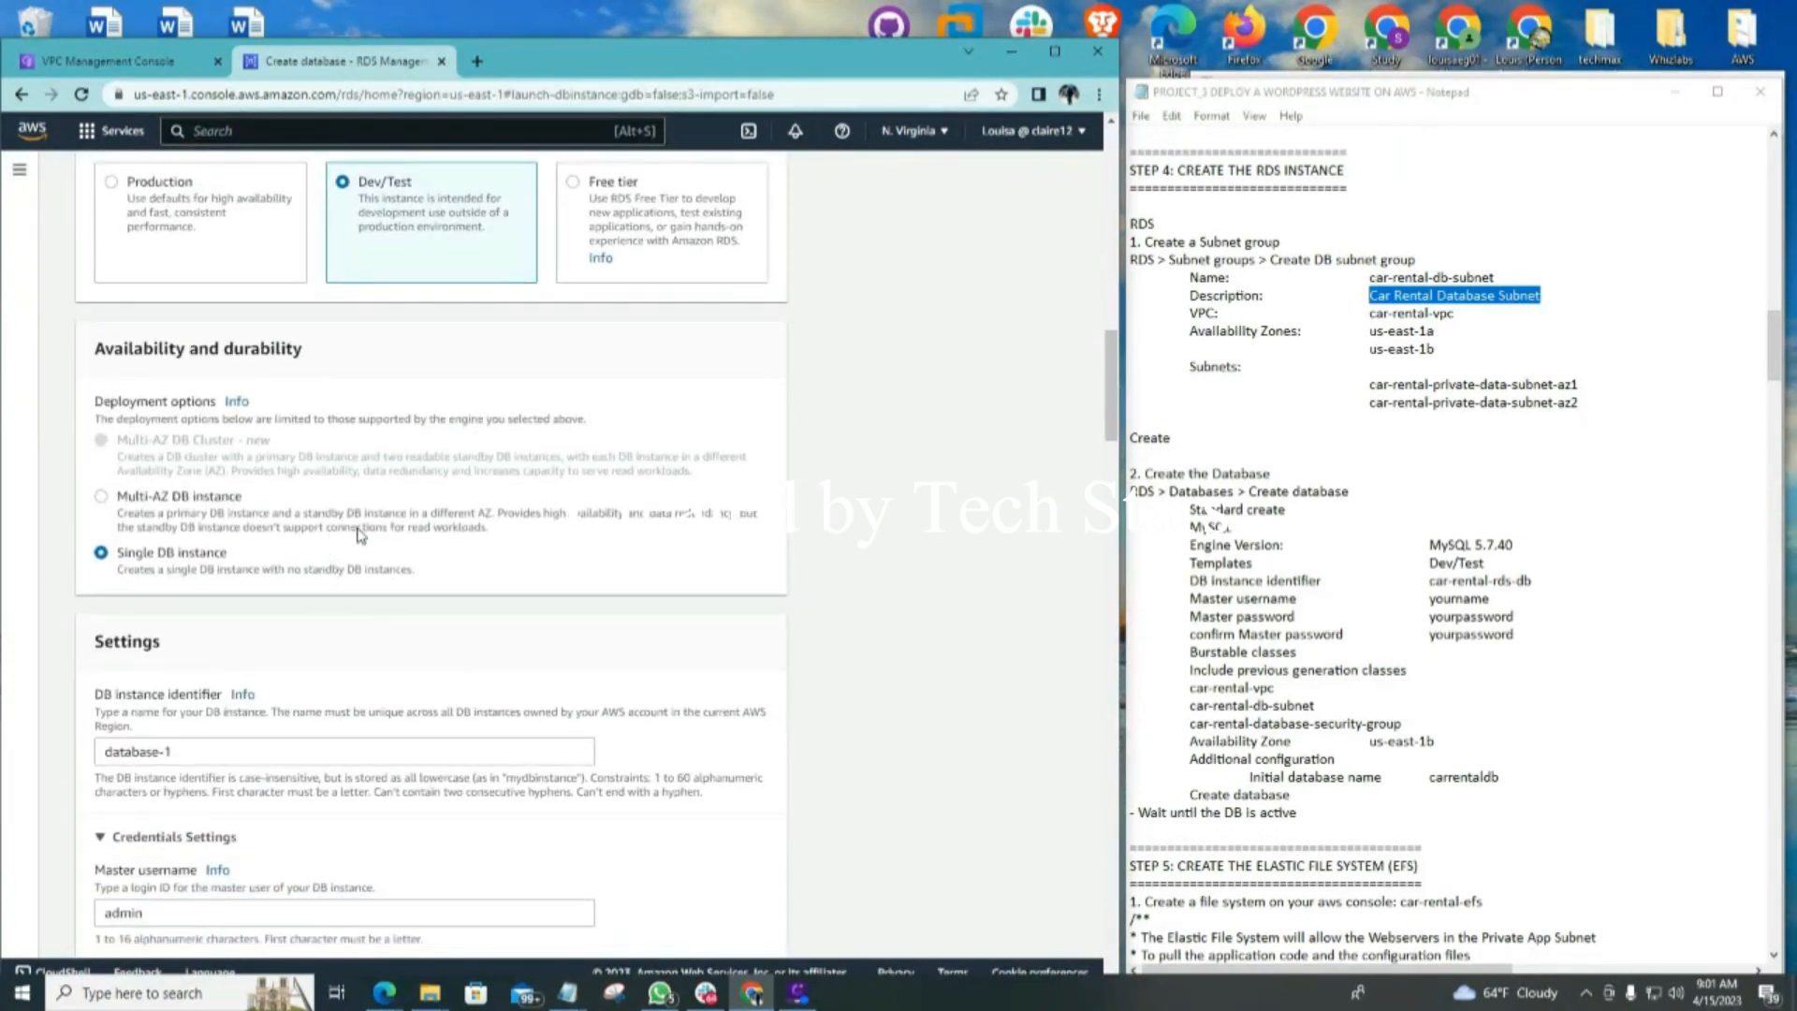
scroll(351, 524, down, 1)
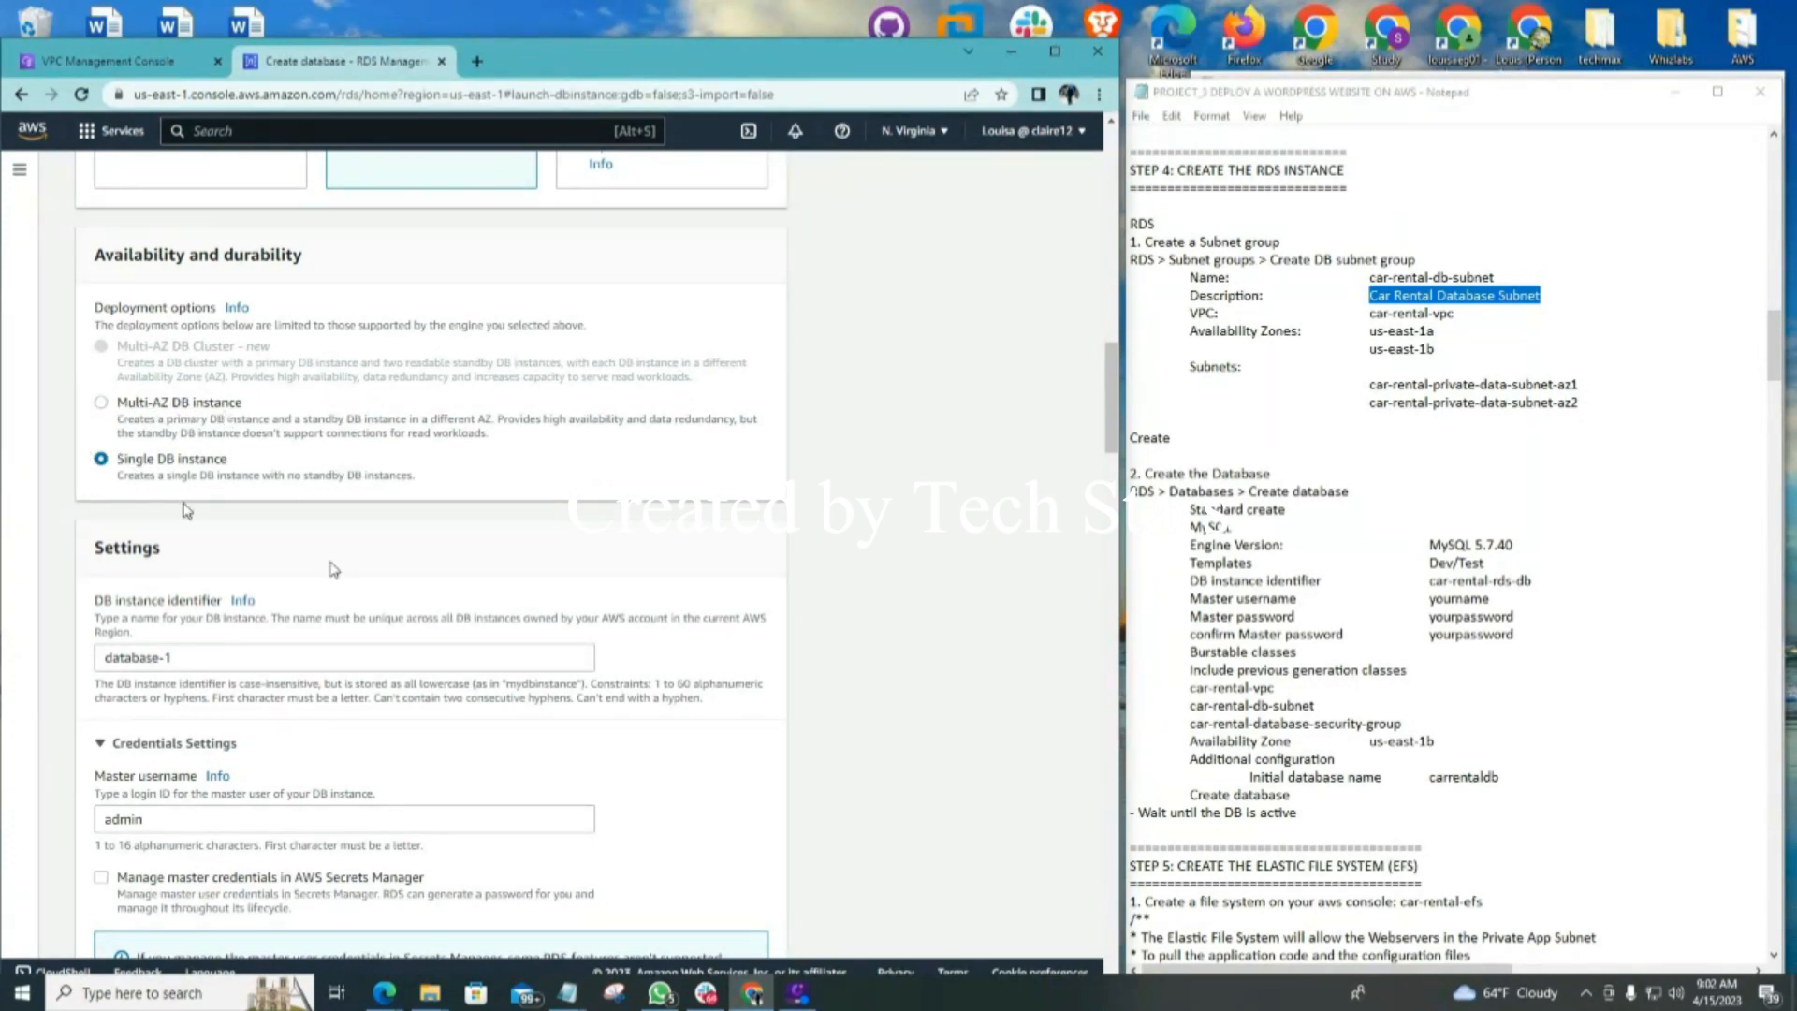
scroll(335, 569, down, 3)
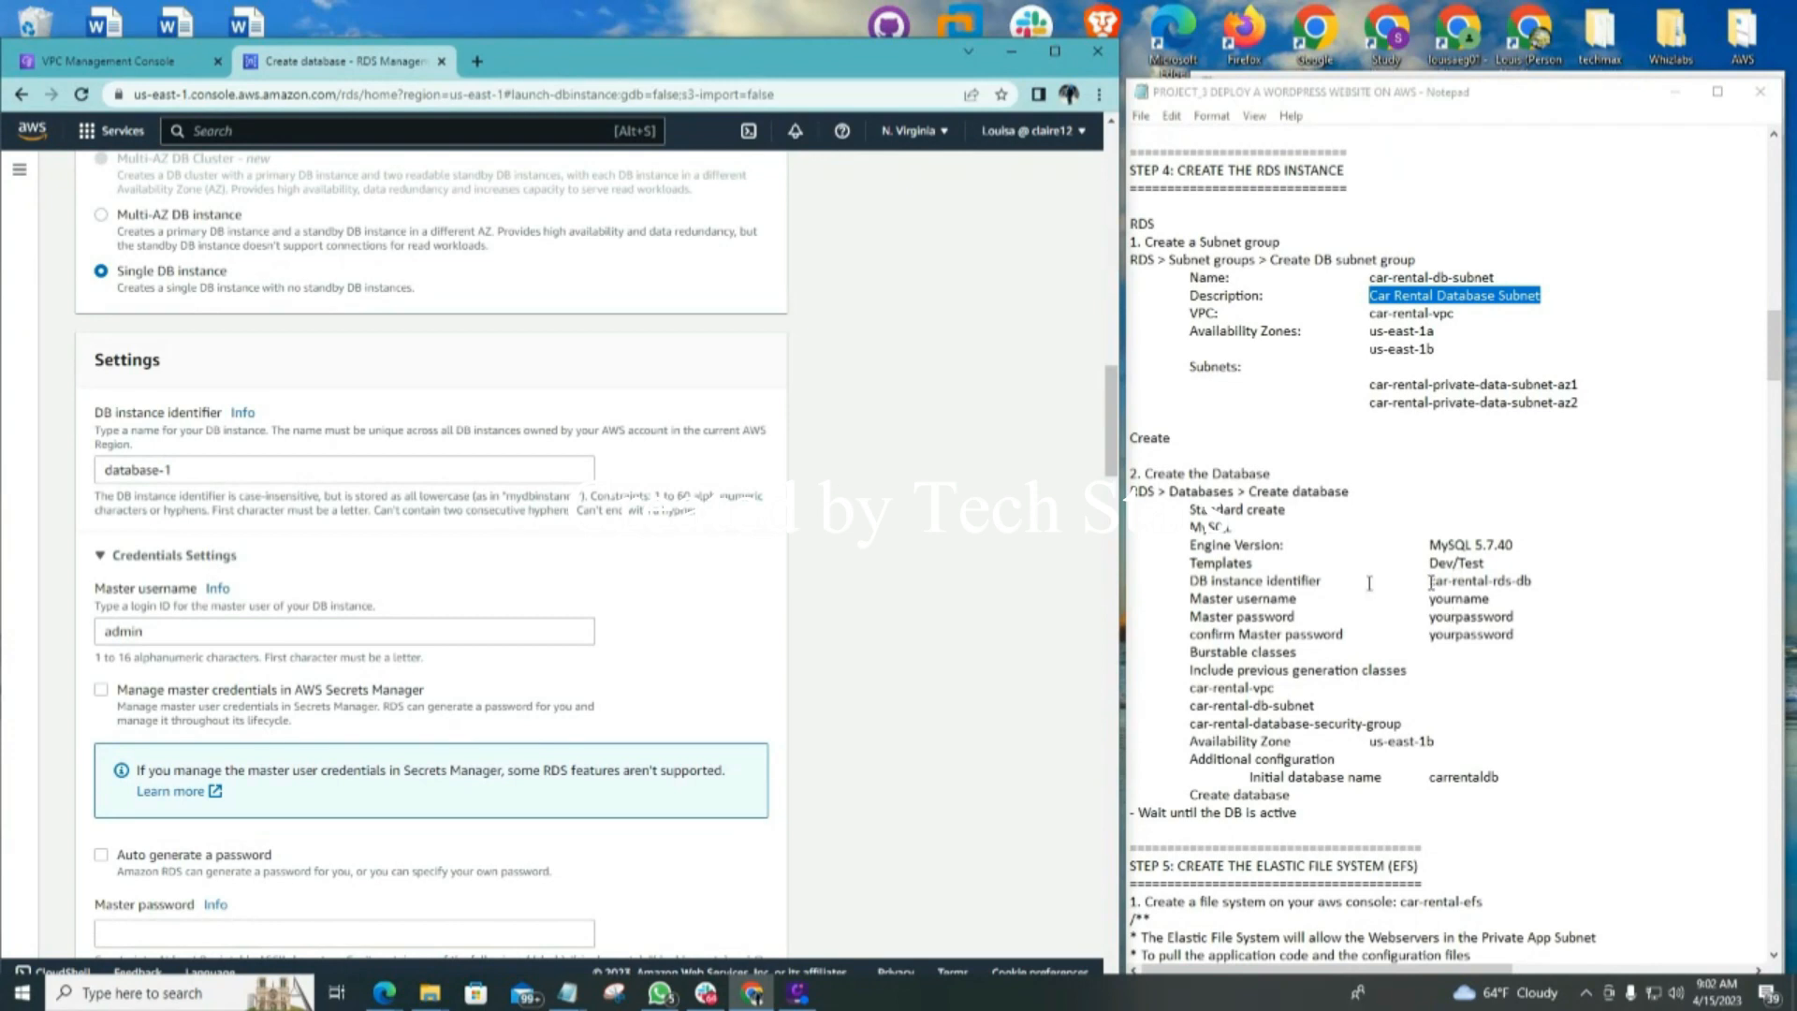
drag(1429, 585, 1545, 575)
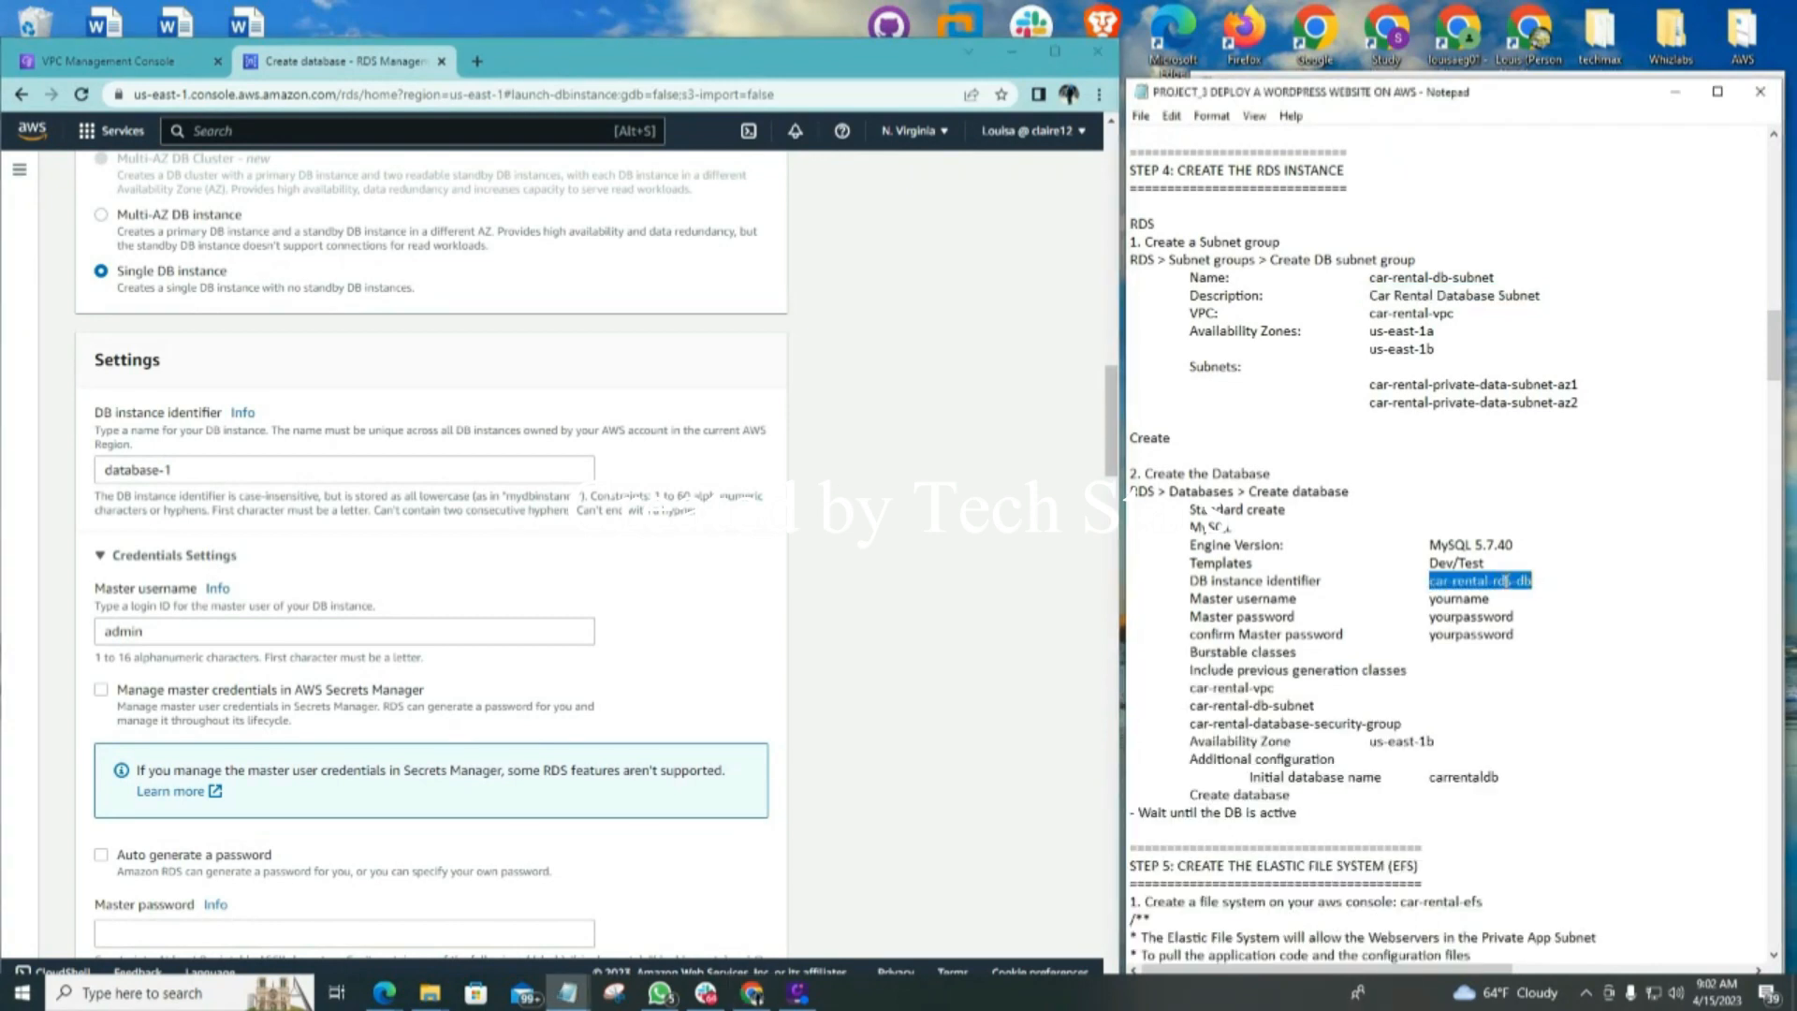
right_click(1505, 581)
click(1549, 642)
drag(101, 470, 202, 471)
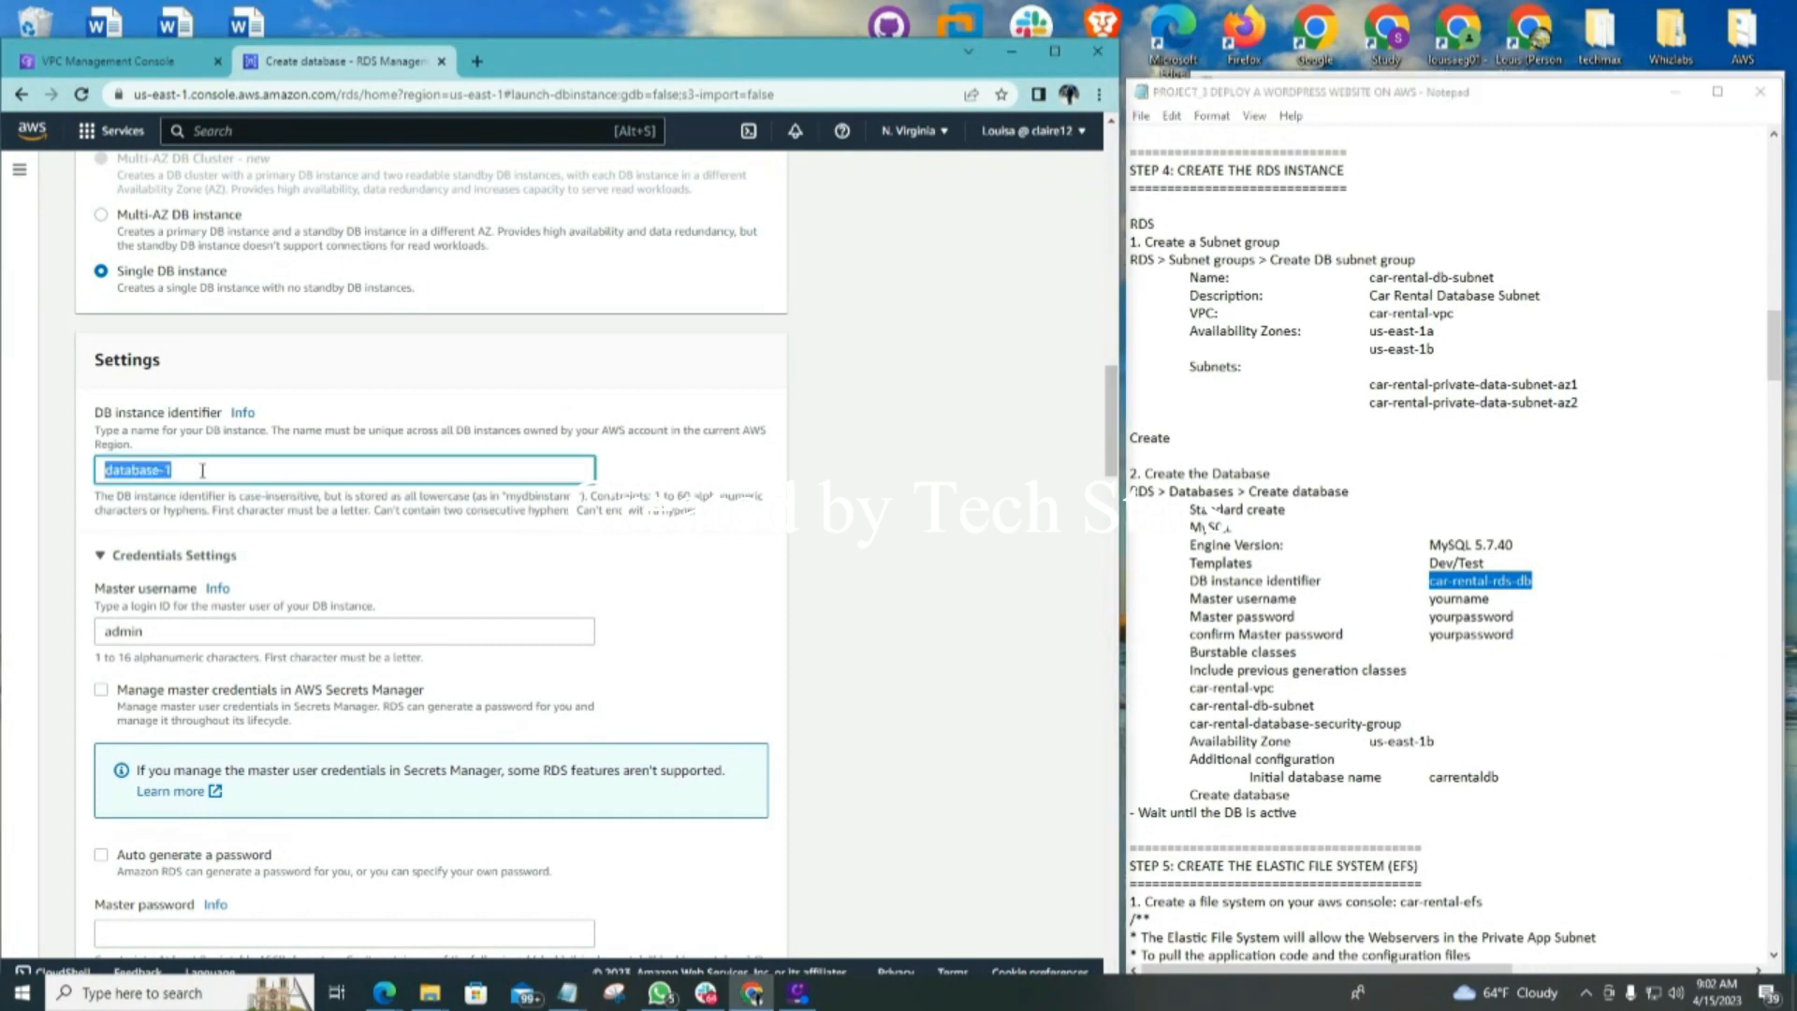
key(ctrl+v)
Replace the default master username with the administrator's own first name, as the notes call for
scroll(328, 562, down, 1)
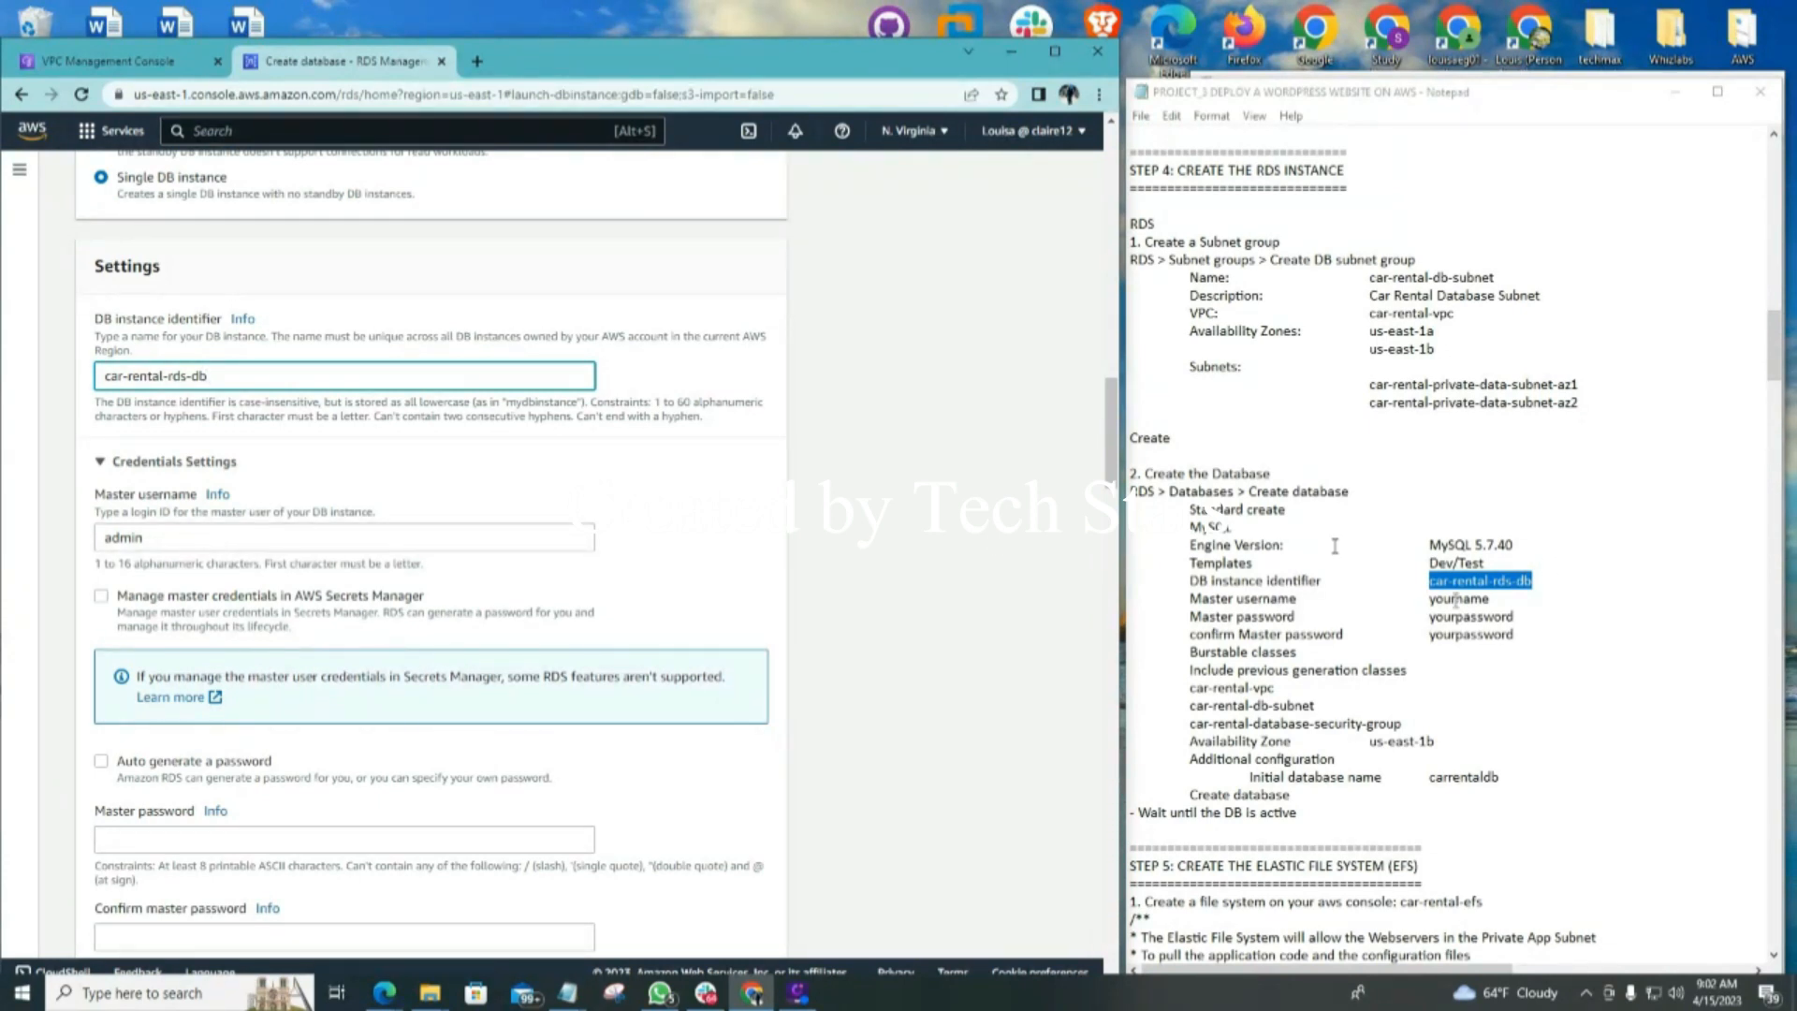
drag(1430, 601, 1492, 600)
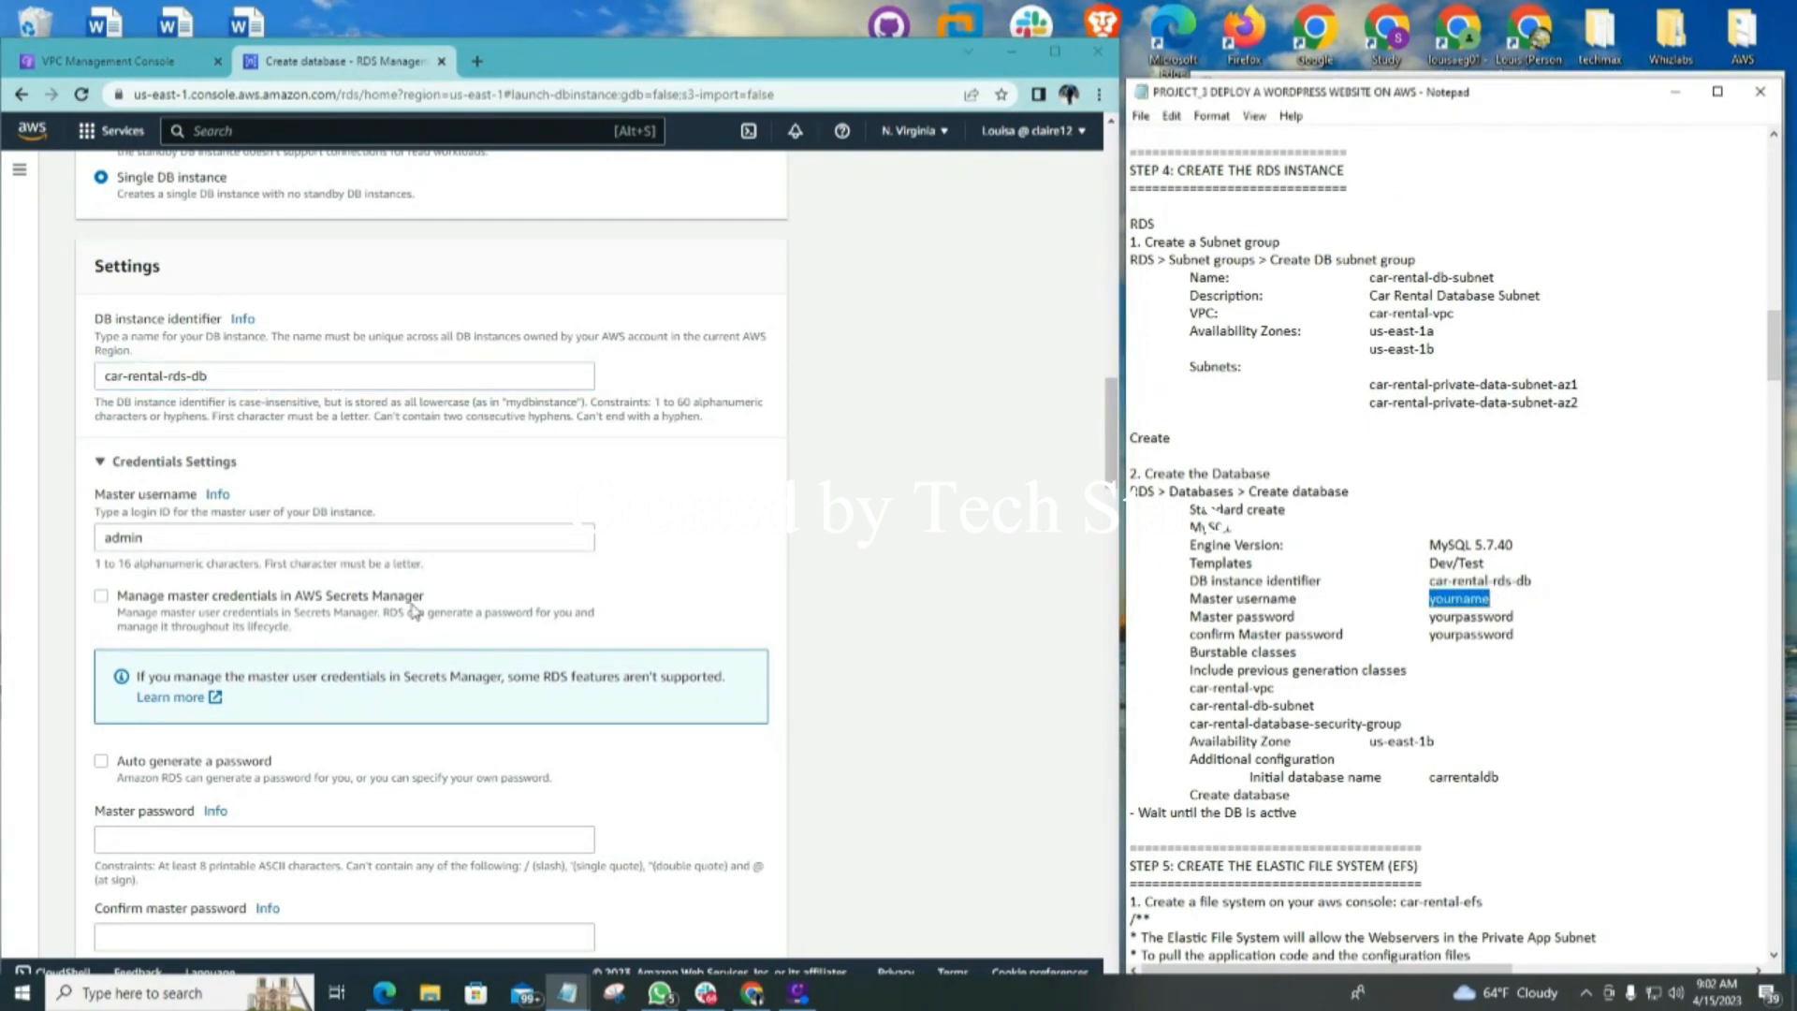
double_click(154, 540)
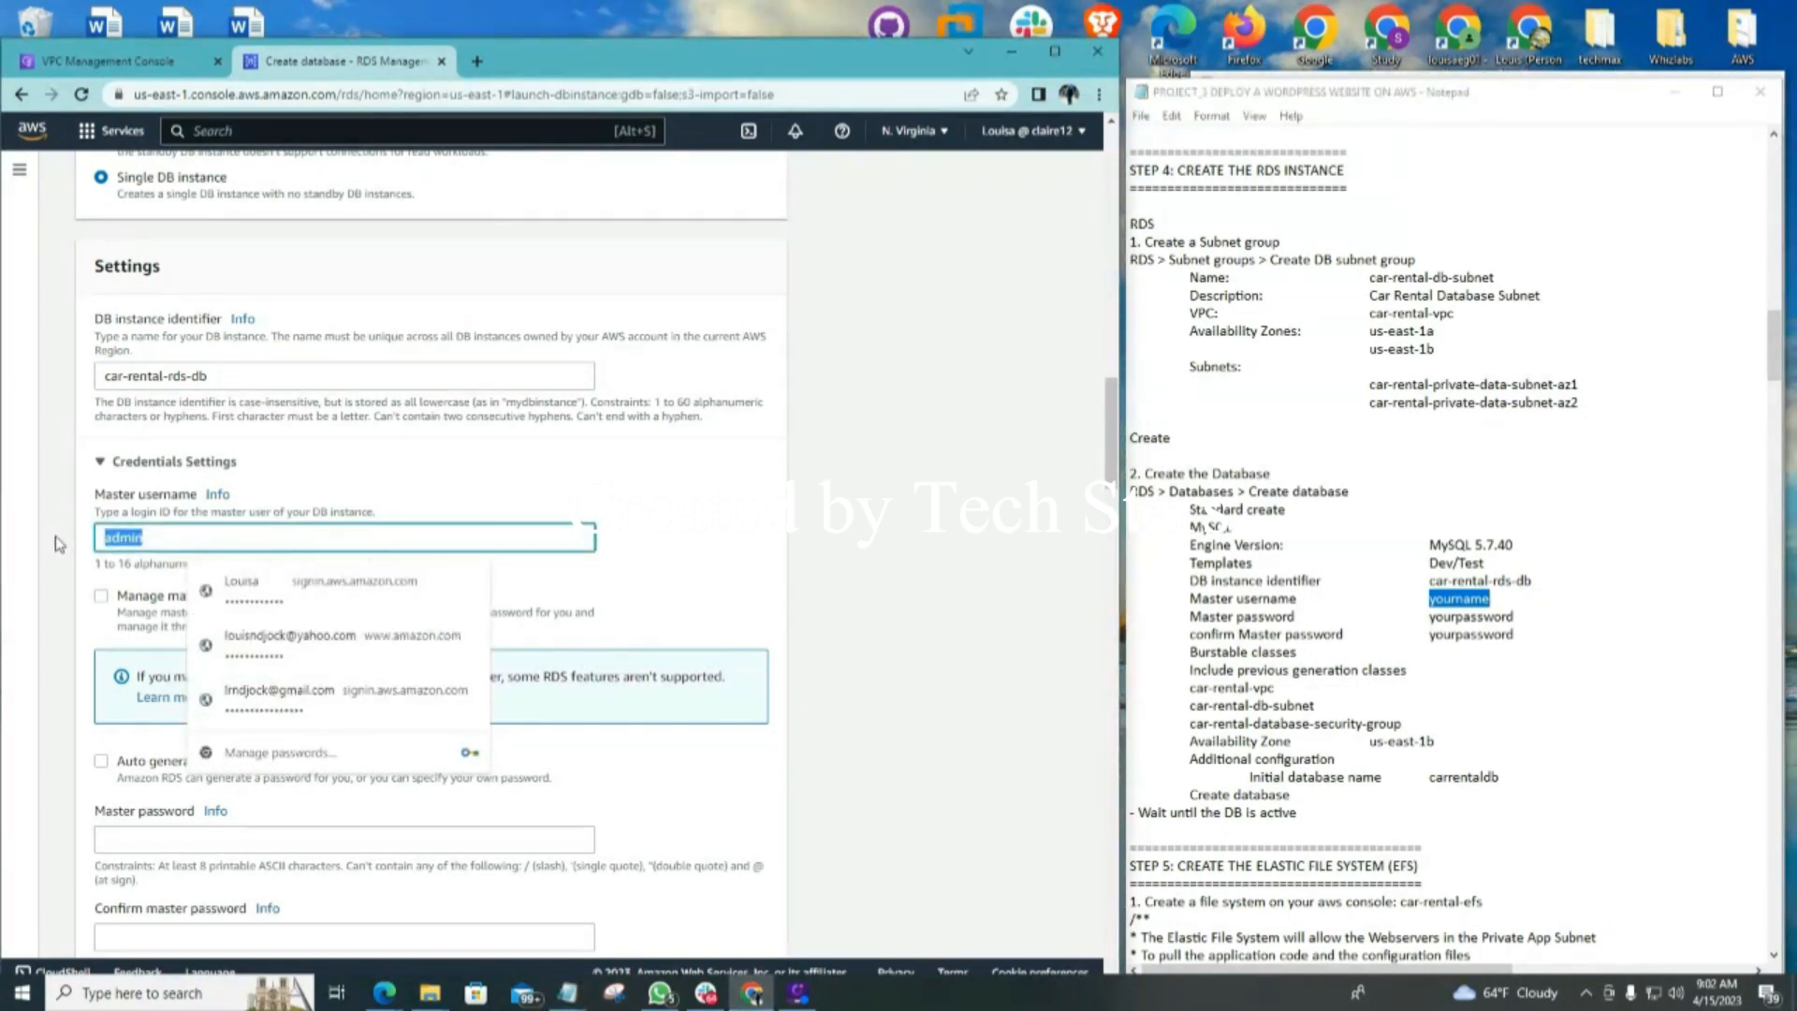
text(louis)
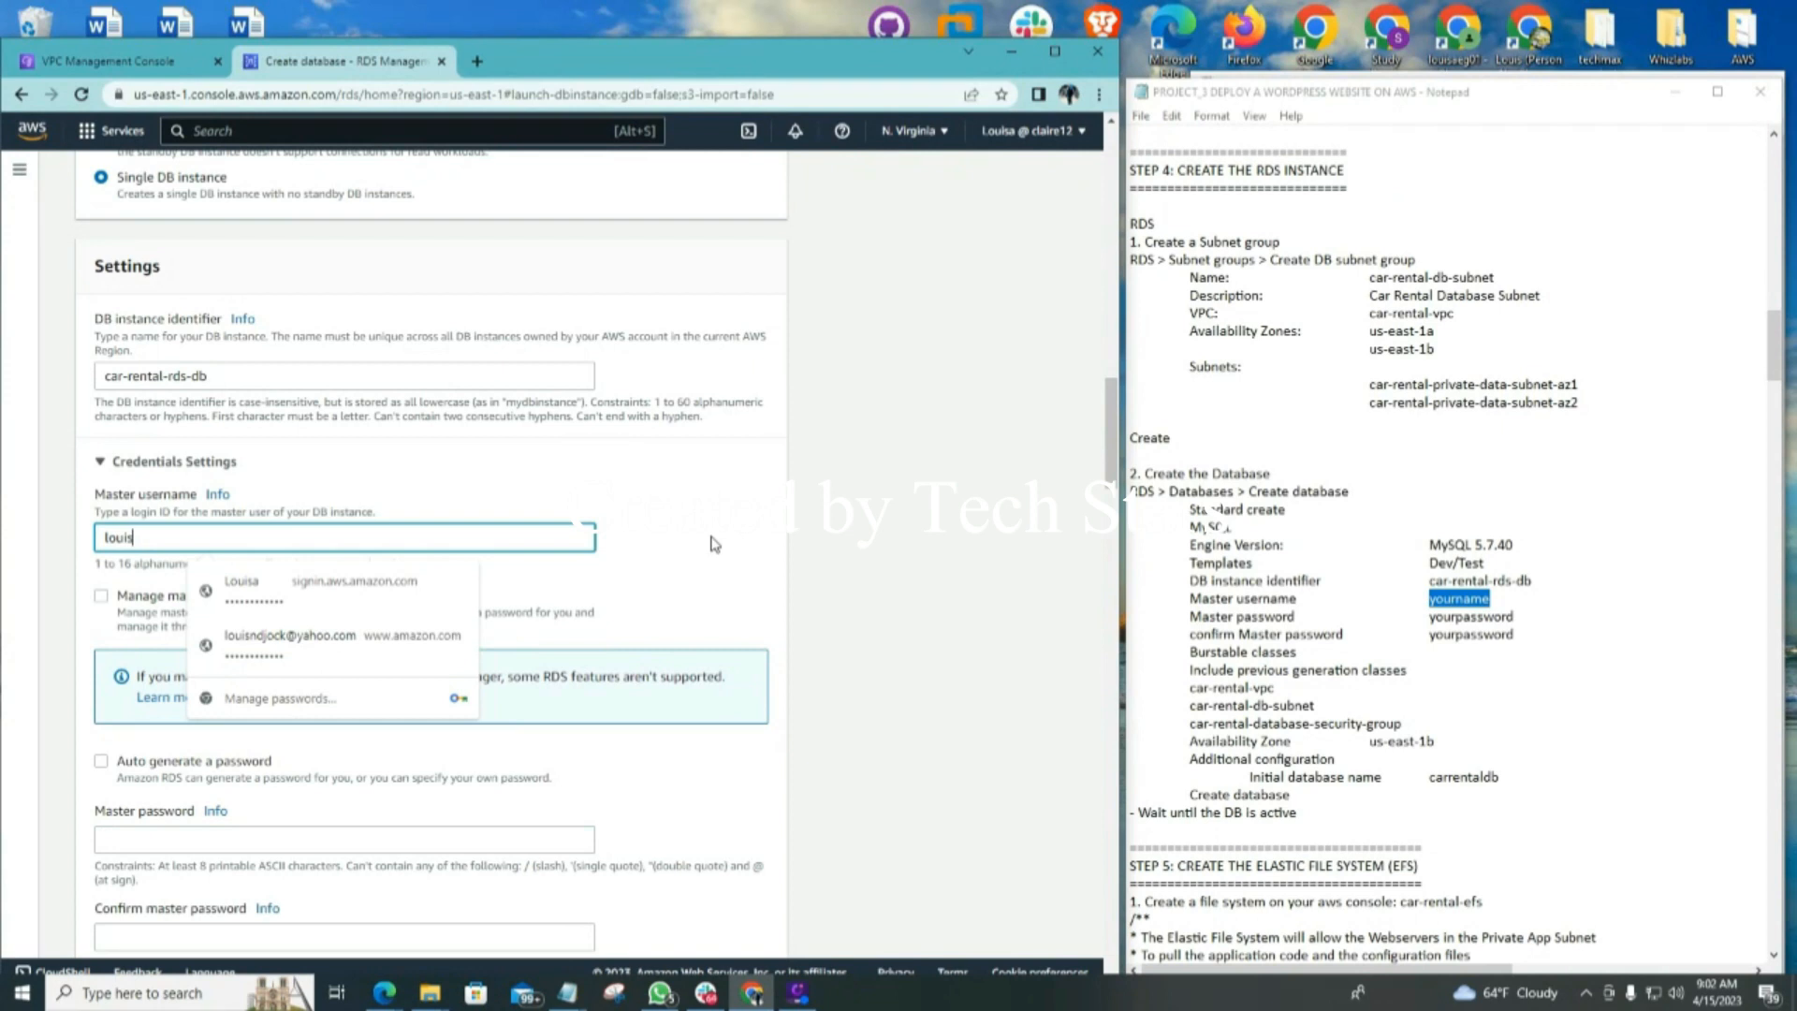
click(703, 524)
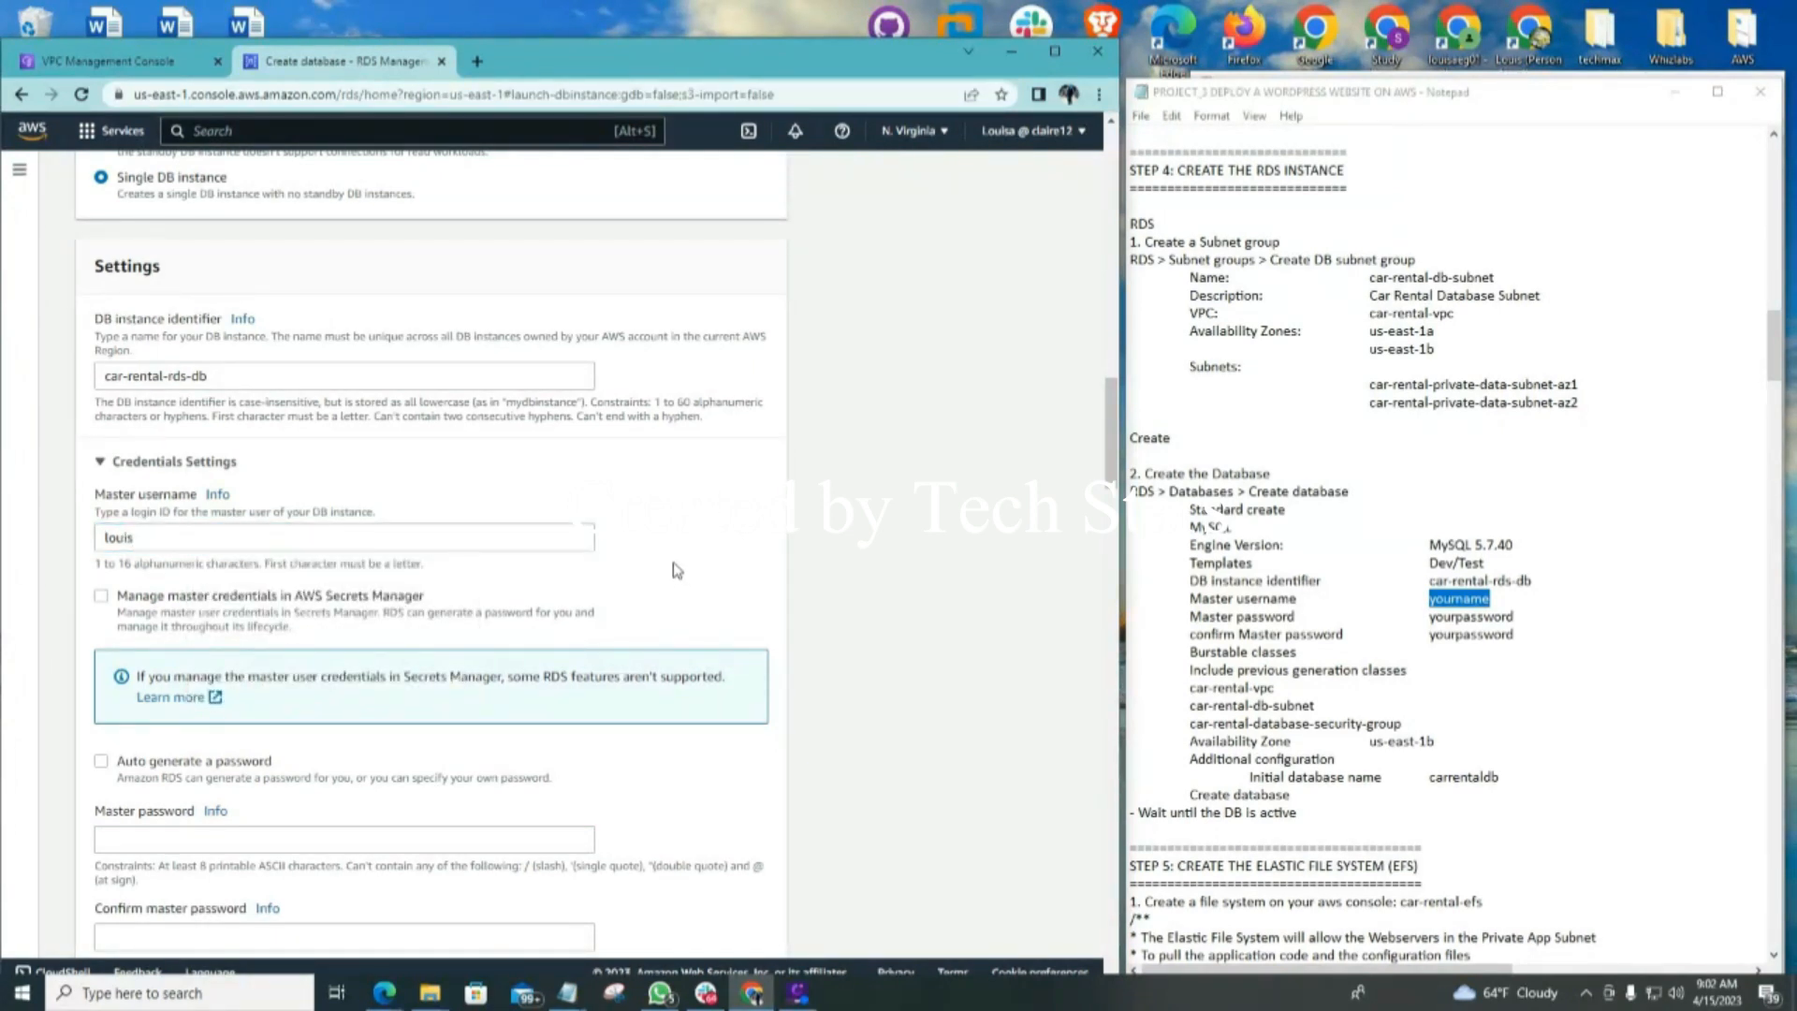
Enter the master password for the database and repeat it in the confirmation field
scroll(616, 578, down, 3)
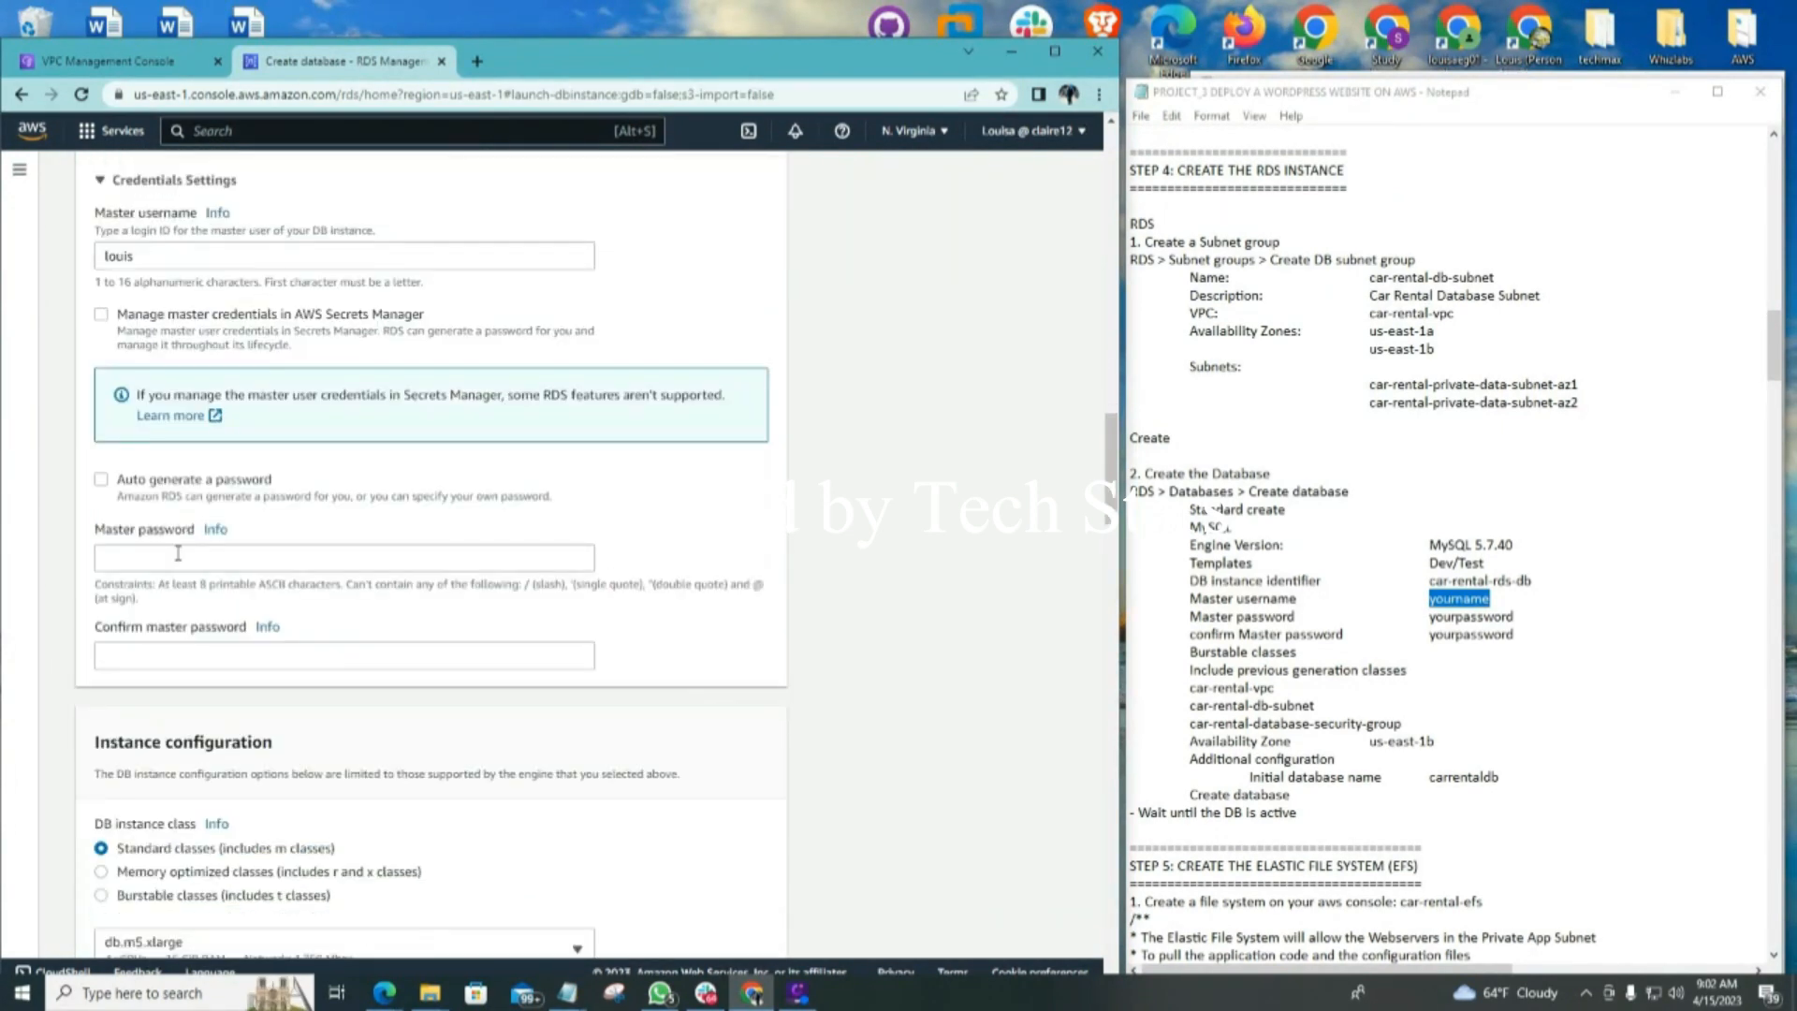
click(120, 558)
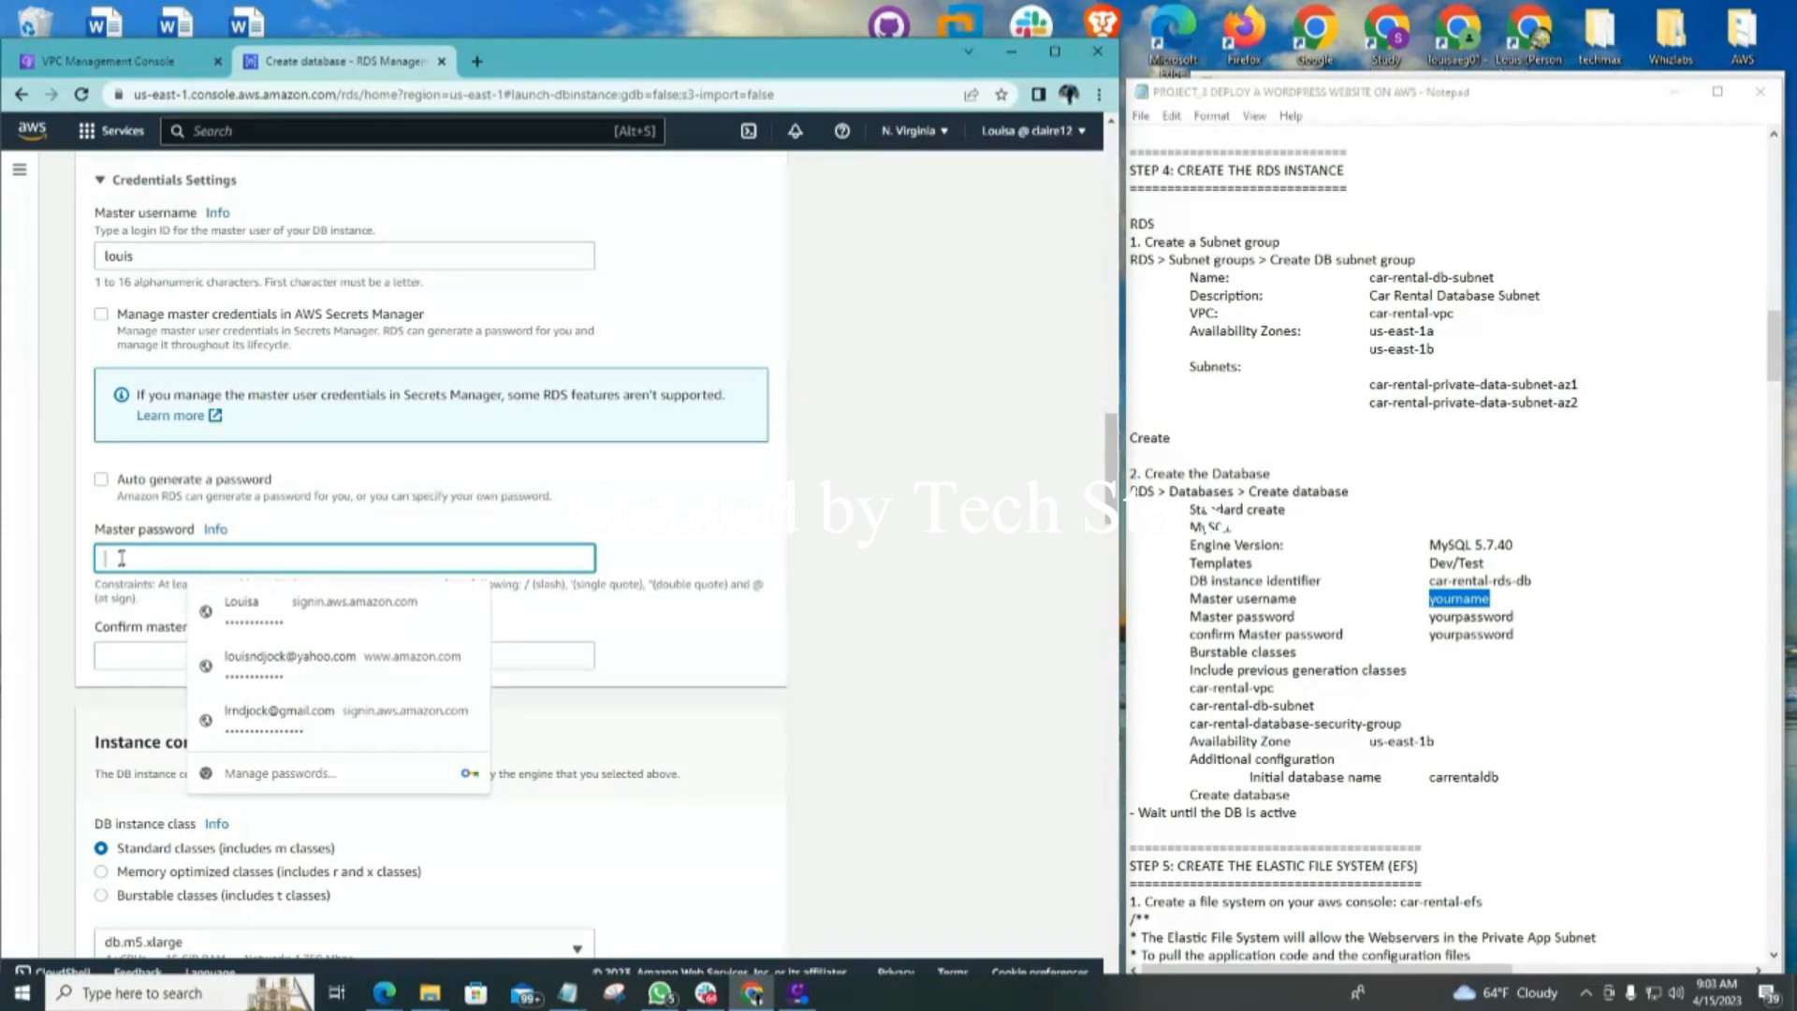
text(•)
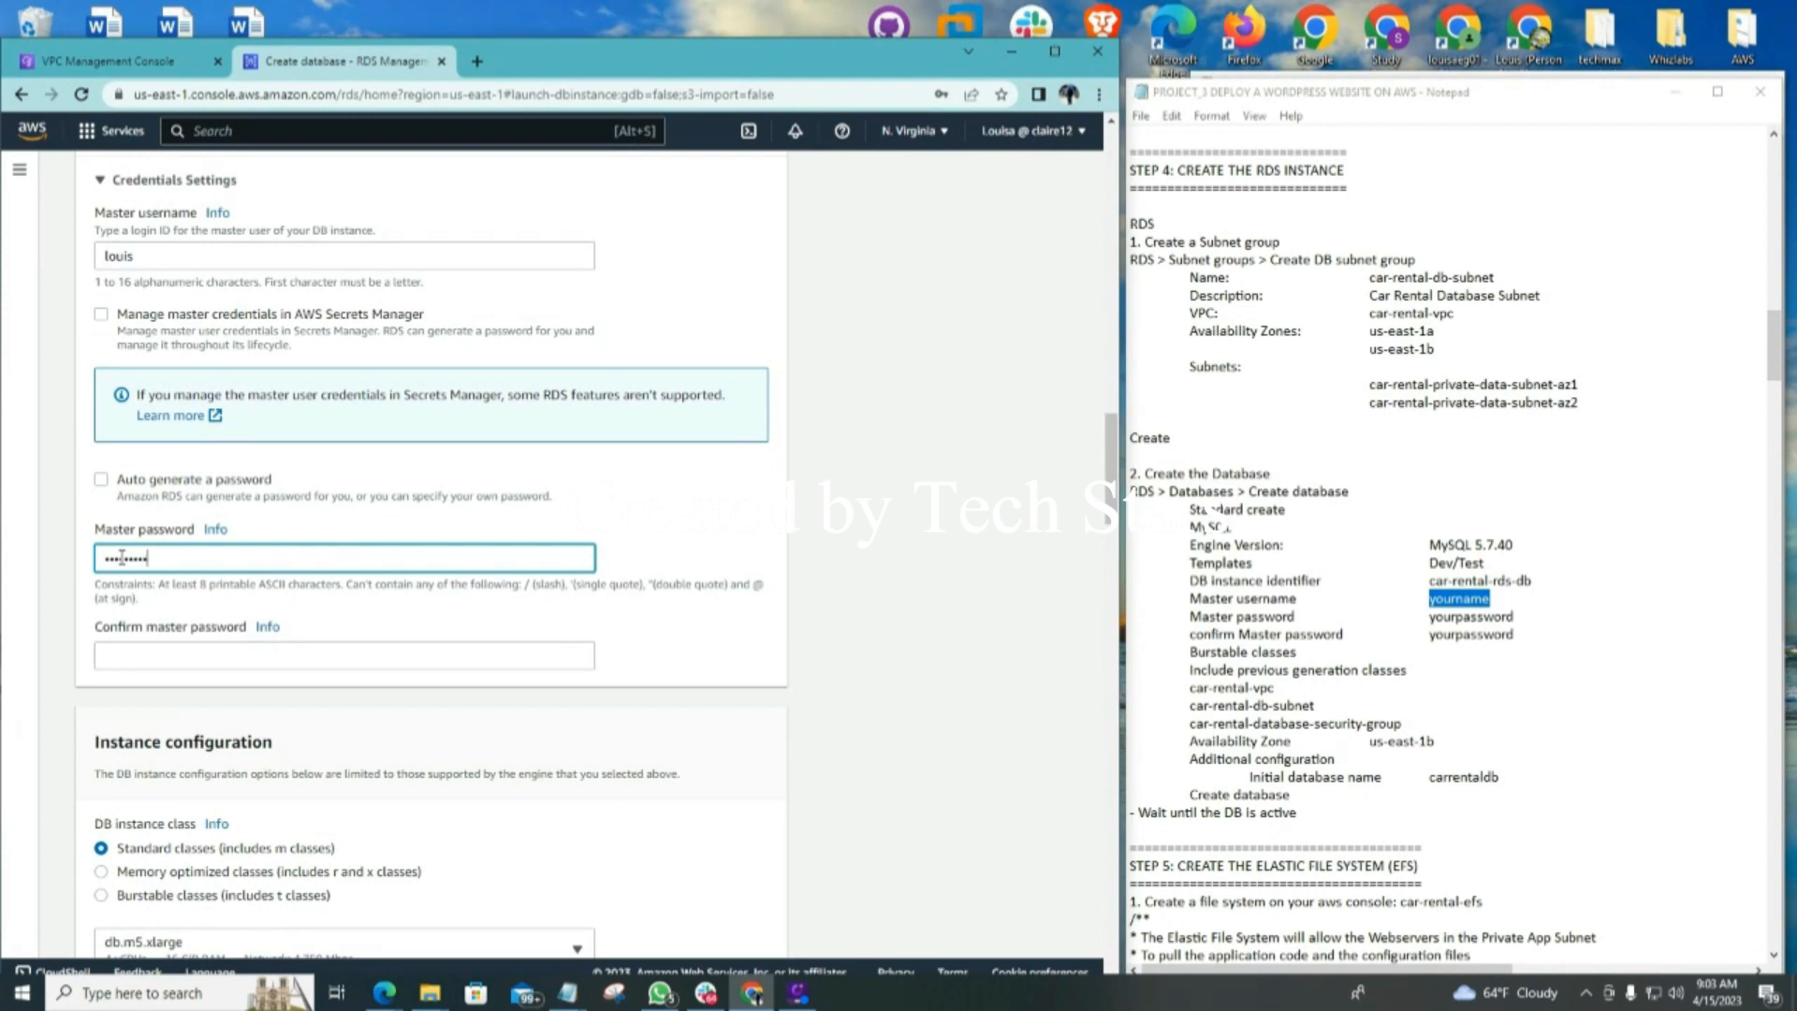
text(••)
click(131, 660)
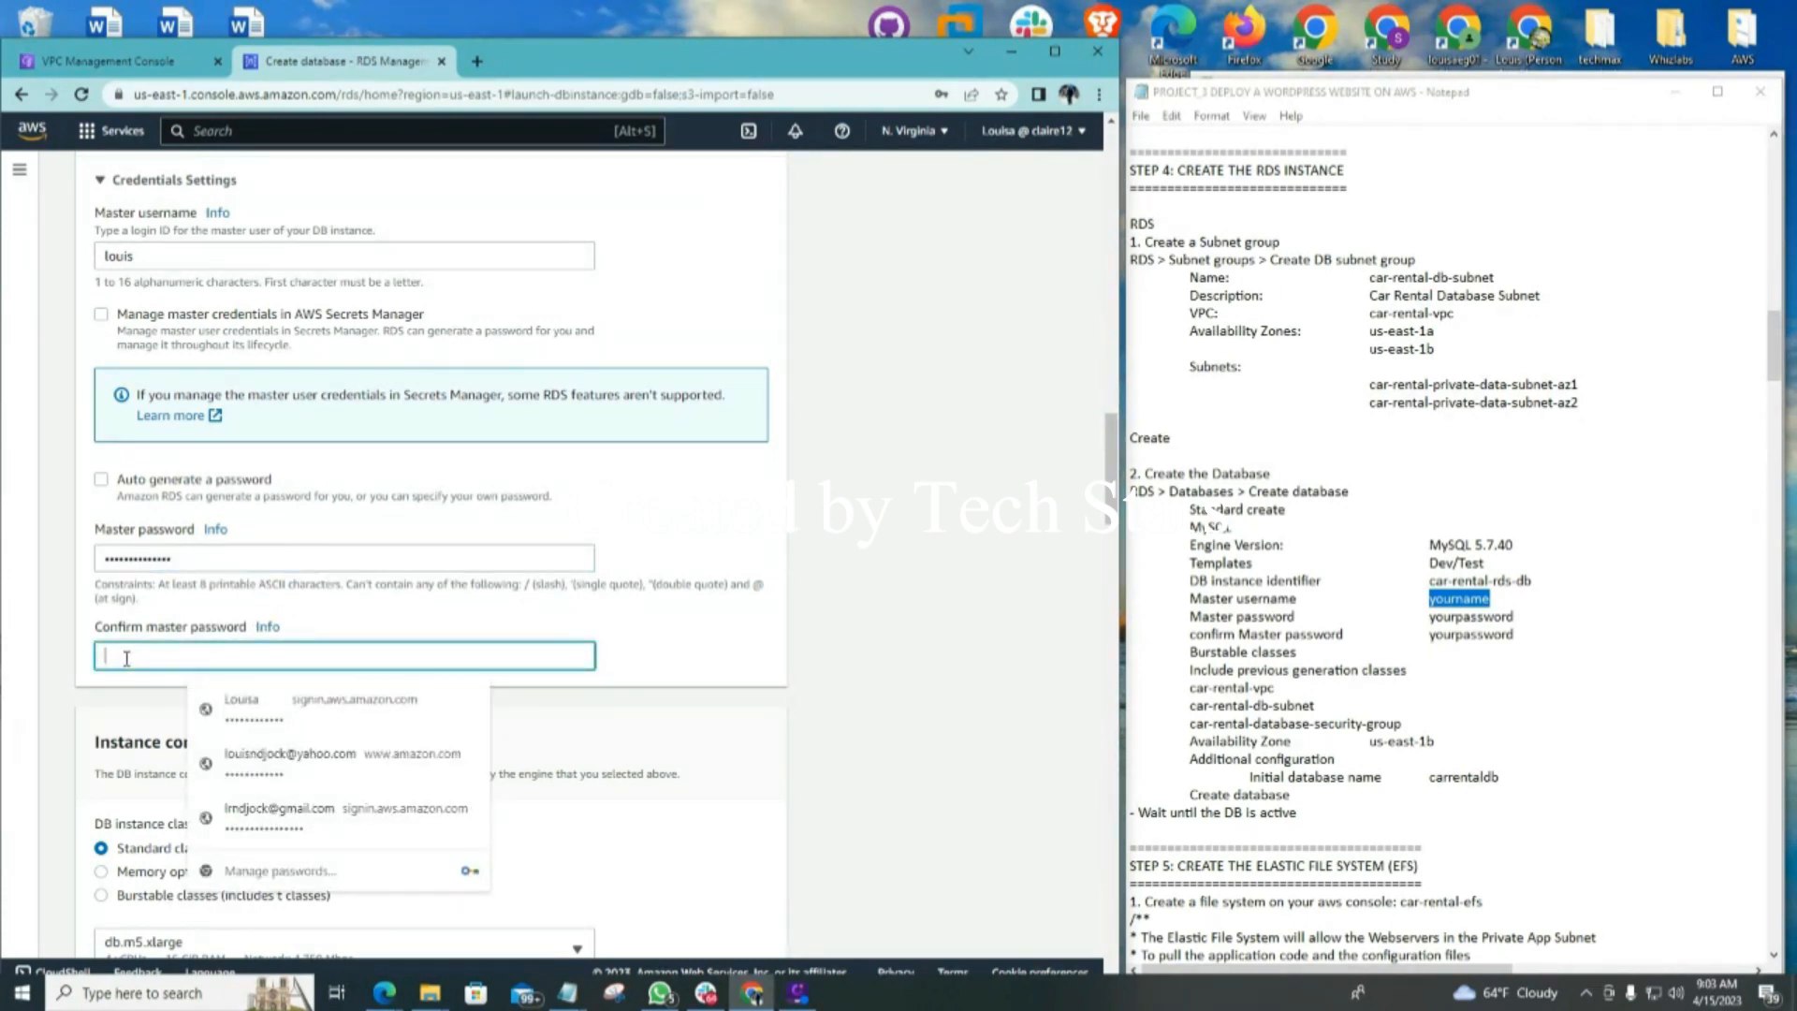
text(••••)
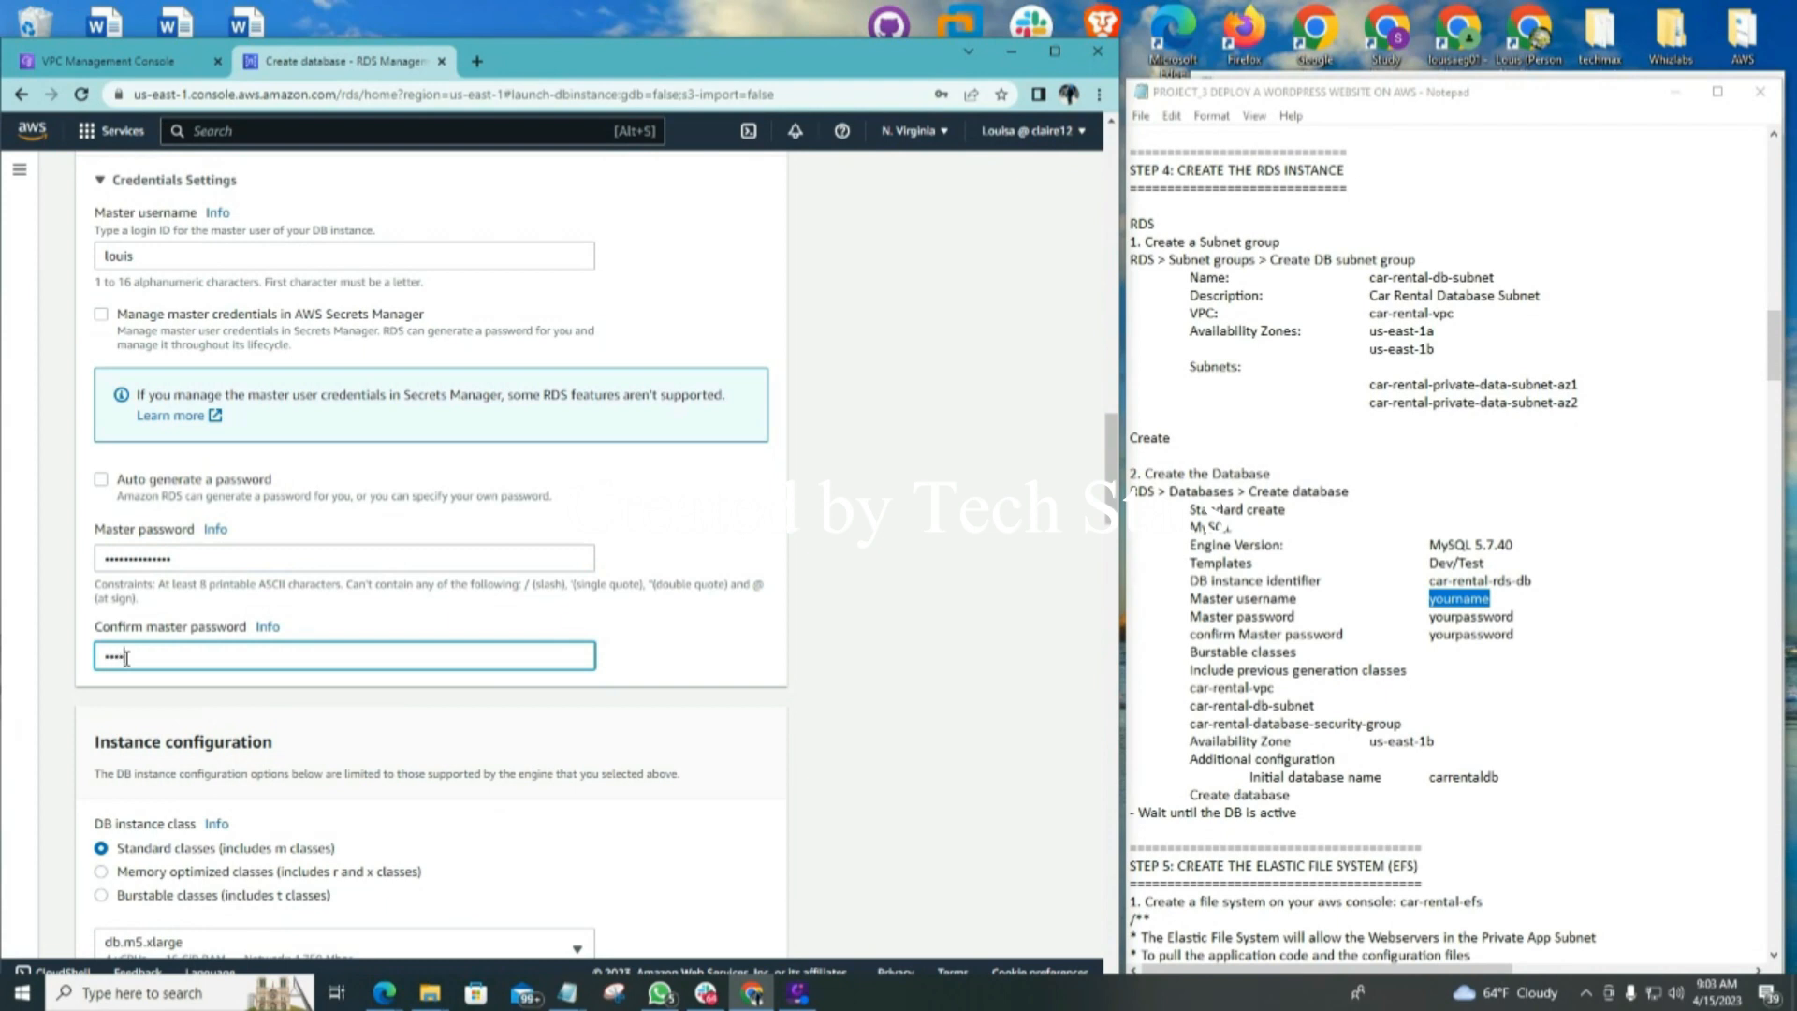
text(••••)
click(710, 664)
Choose burstable classes as the DB instance class and include previous generation classes
scroll(710, 655, down, 3)
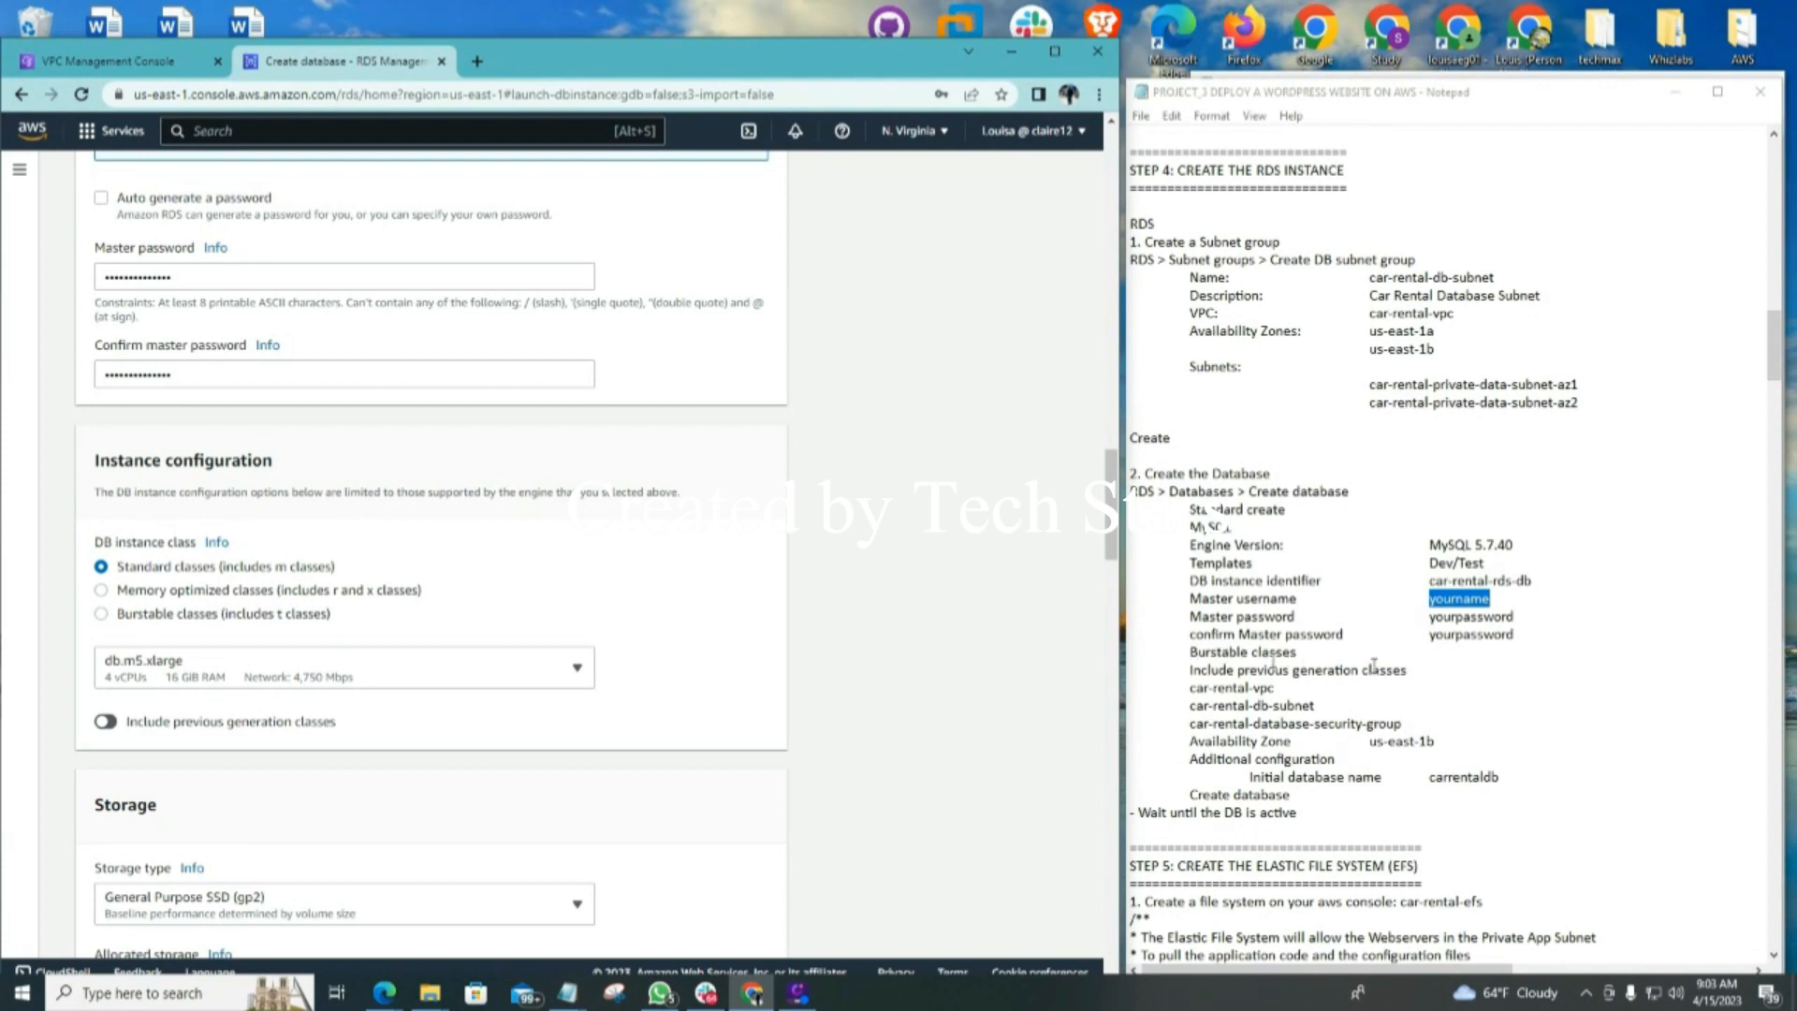
click(102, 616)
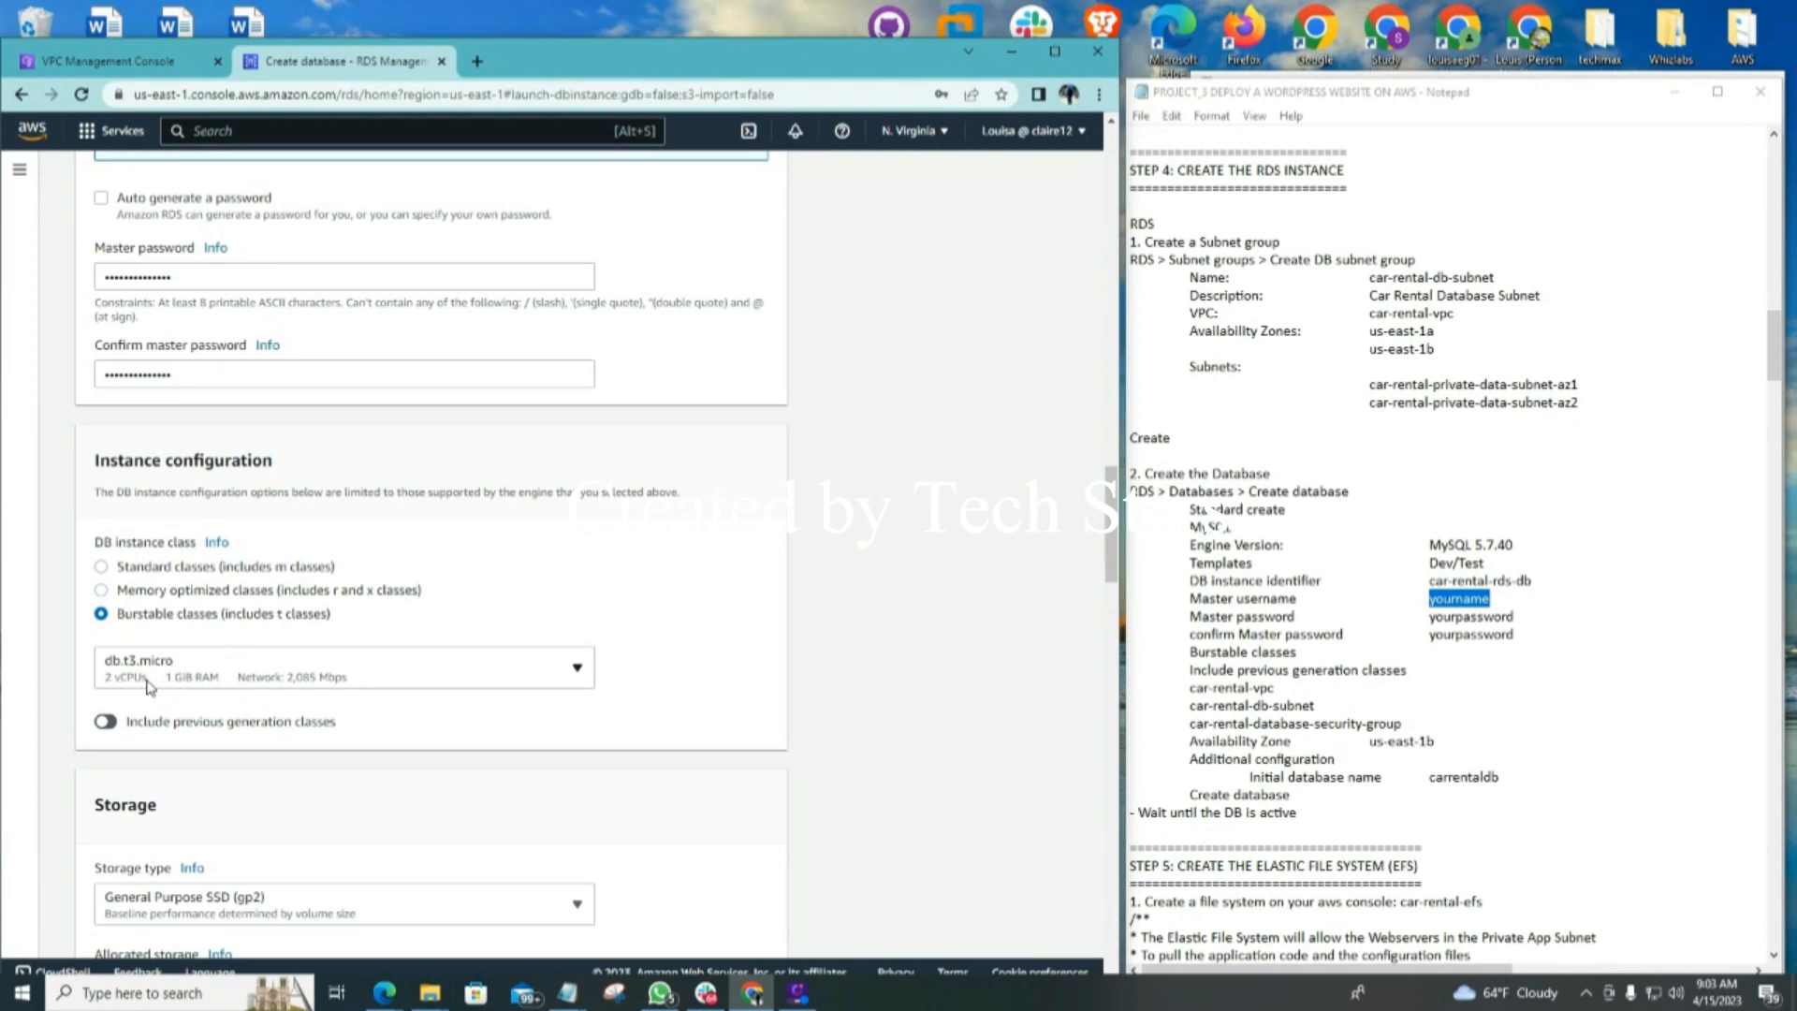
click(106, 722)
Set the database's virtual private cloud to car-rental-vpc, as given in the project notes
scroll(445, 646, down, 3)
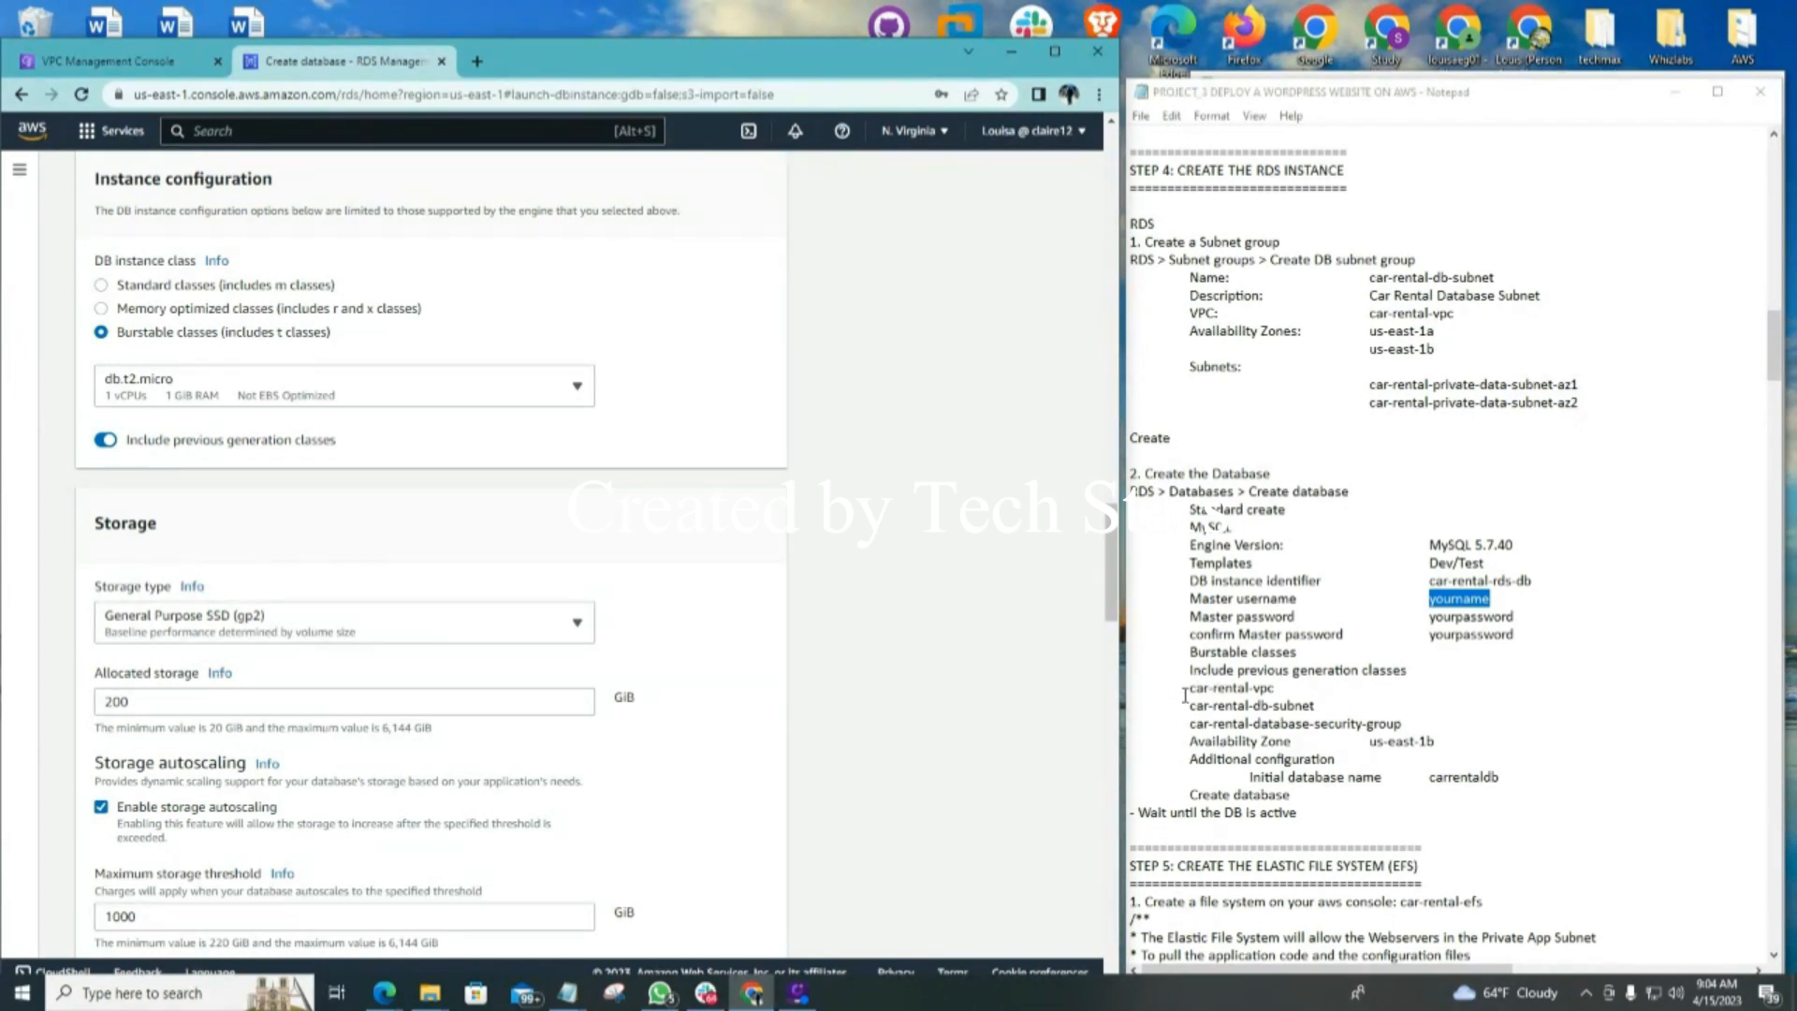
drag(1186, 693, 1277, 693)
right_click(1254, 693)
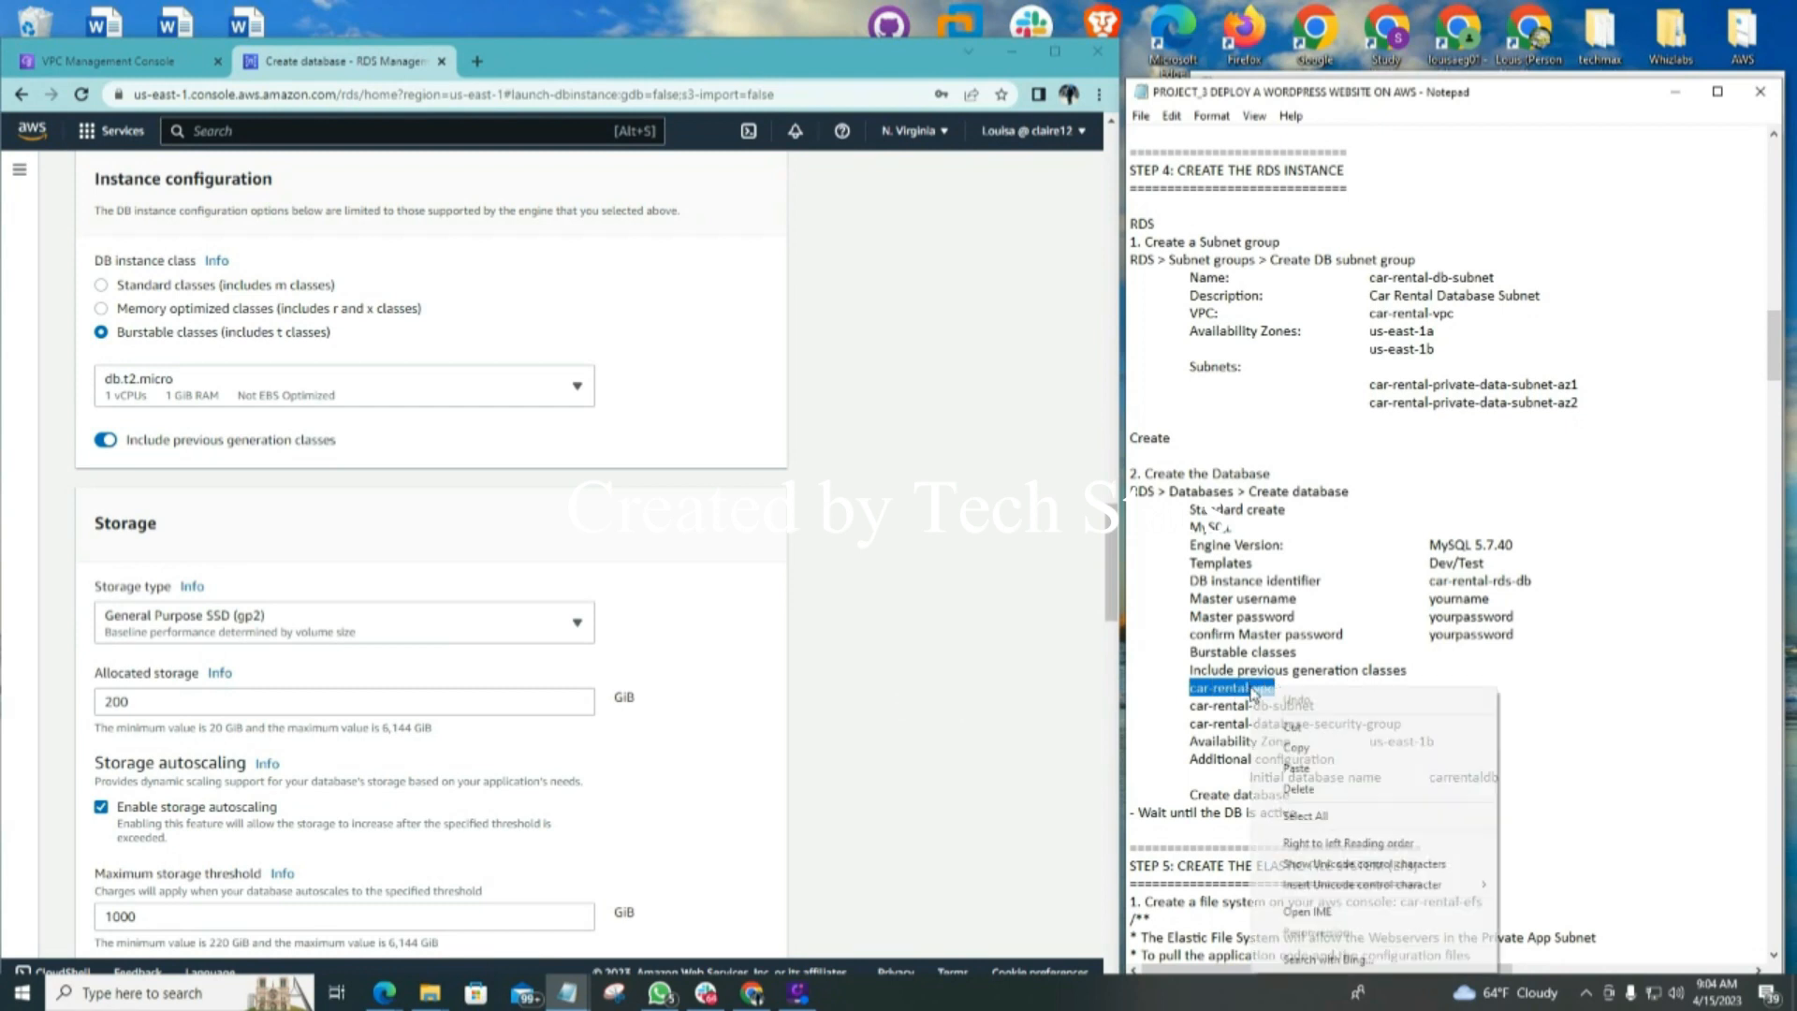
click(1296, 747)
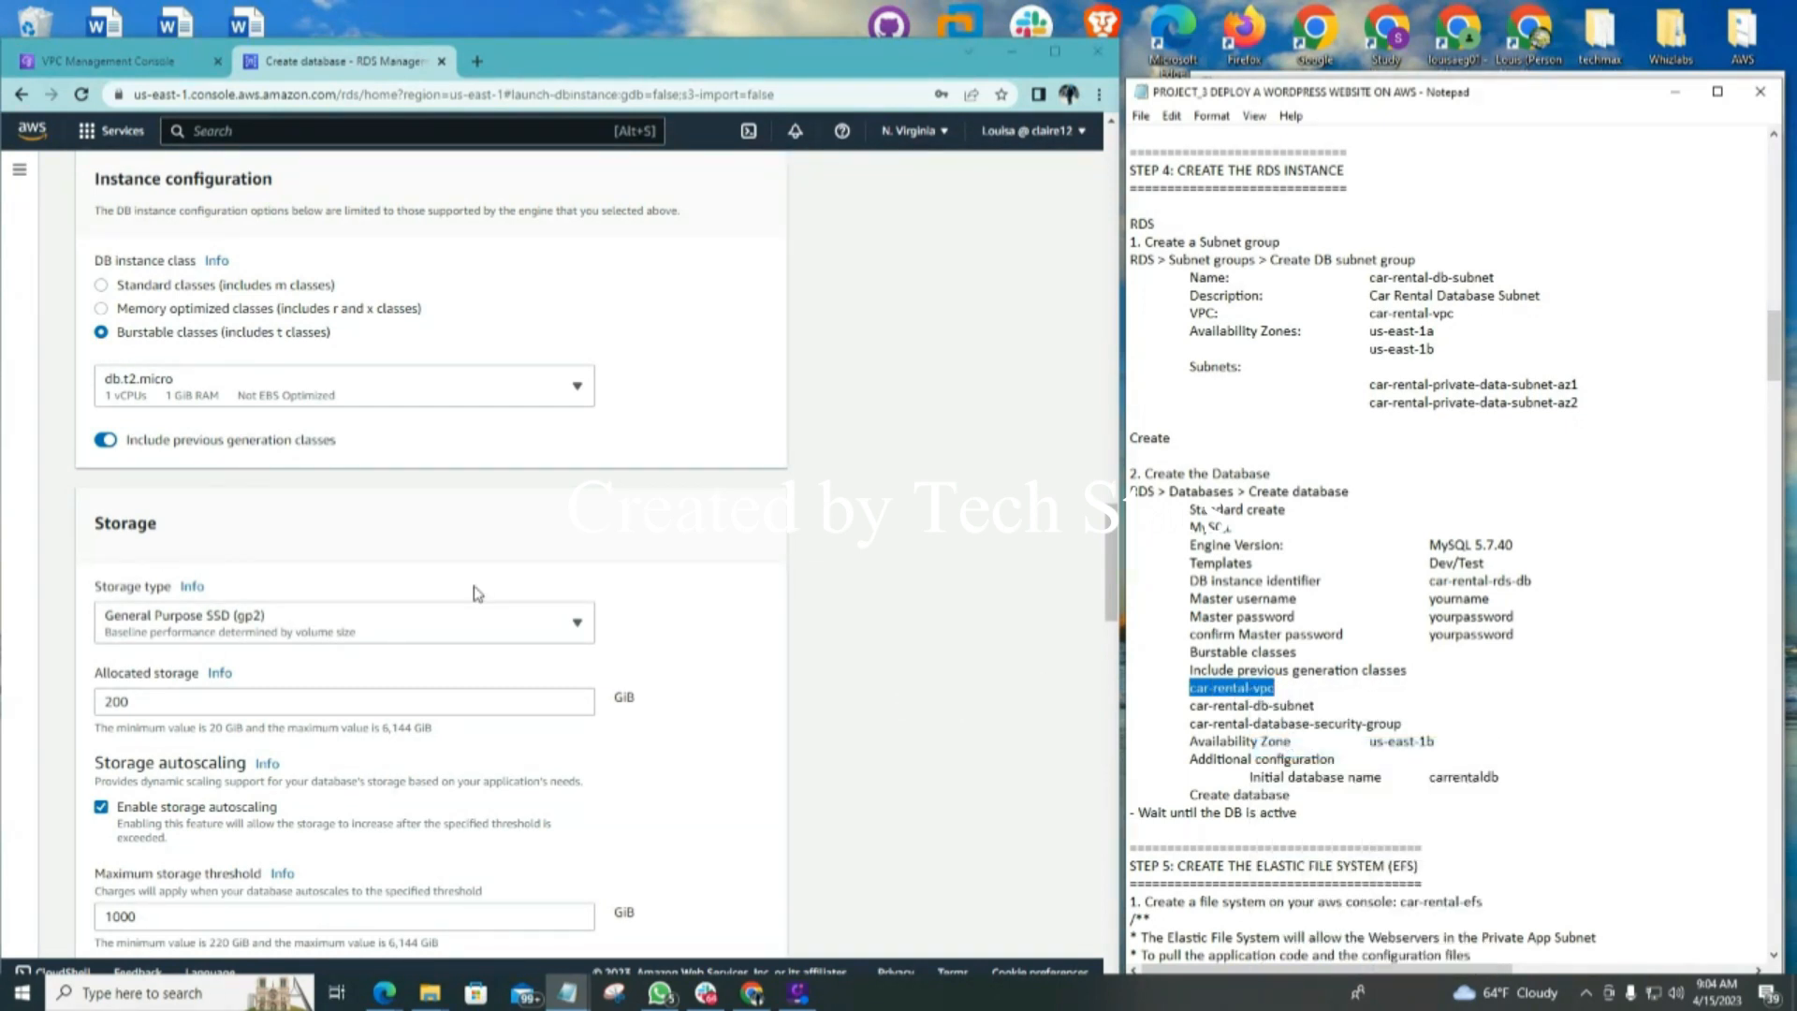
scroll(477, 593, down, 3)
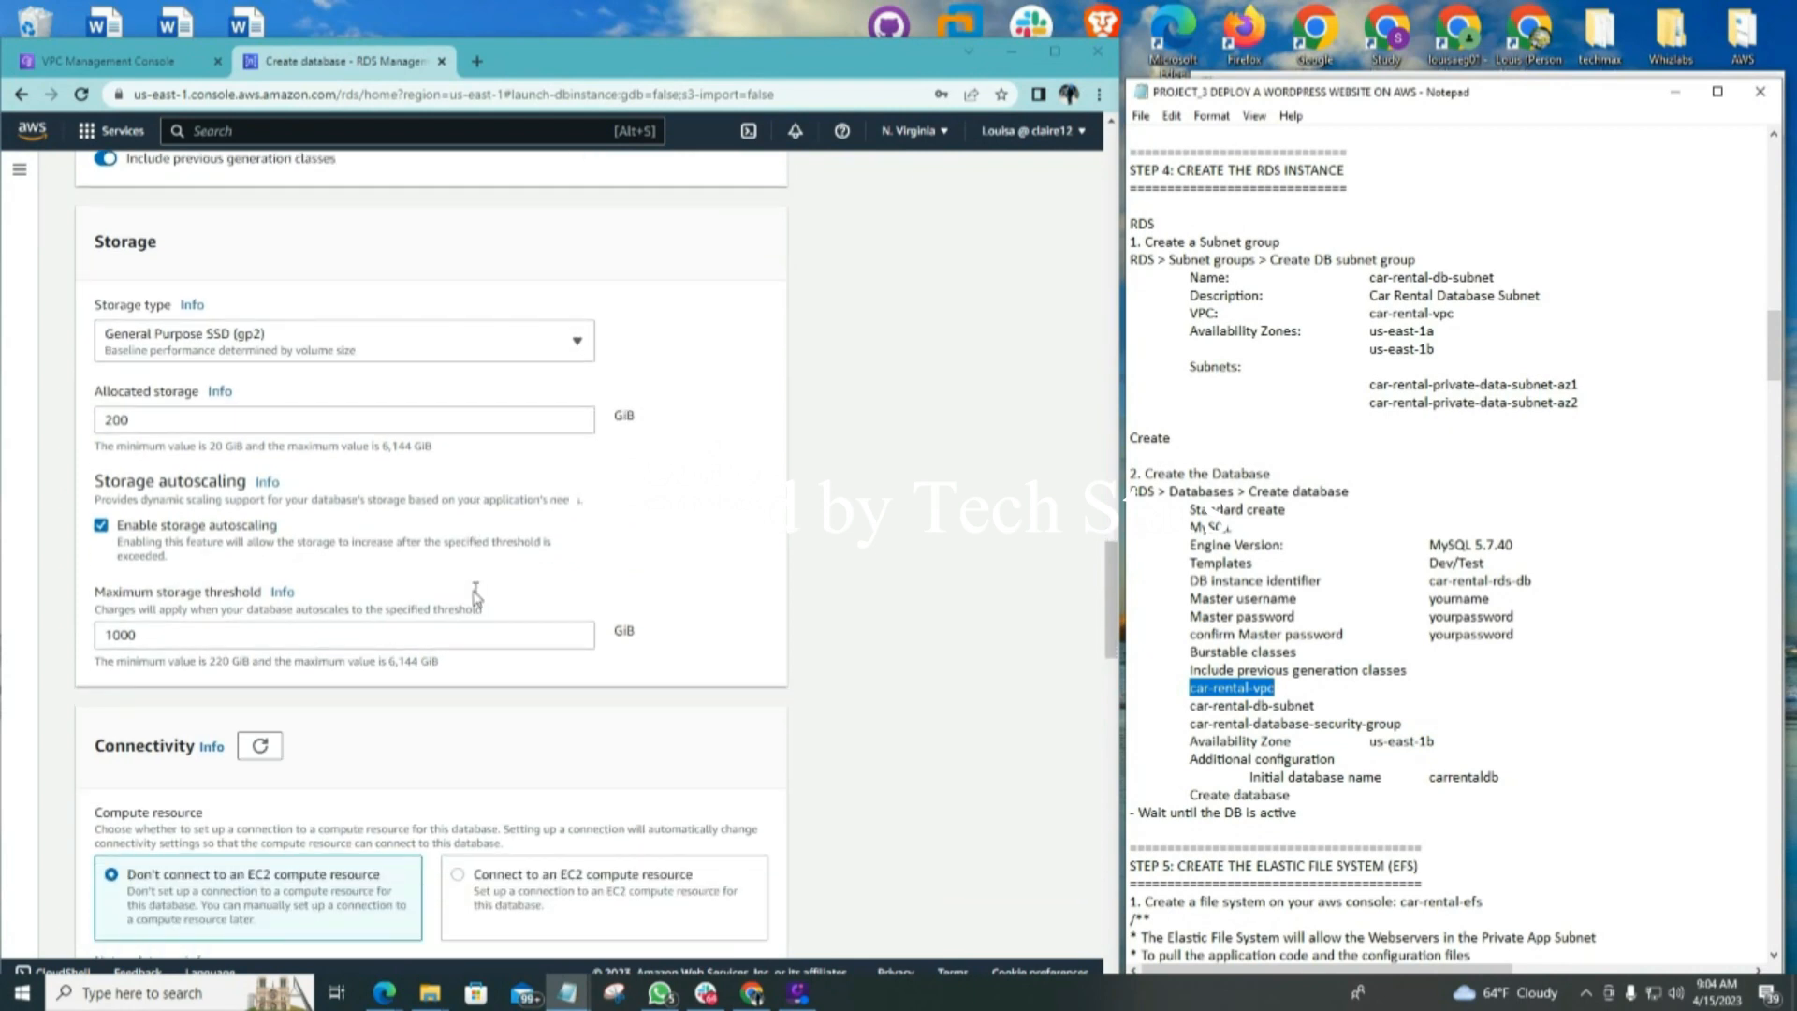
scroll(476, 594, down, 2)
scroll(461, 568, down, 2)
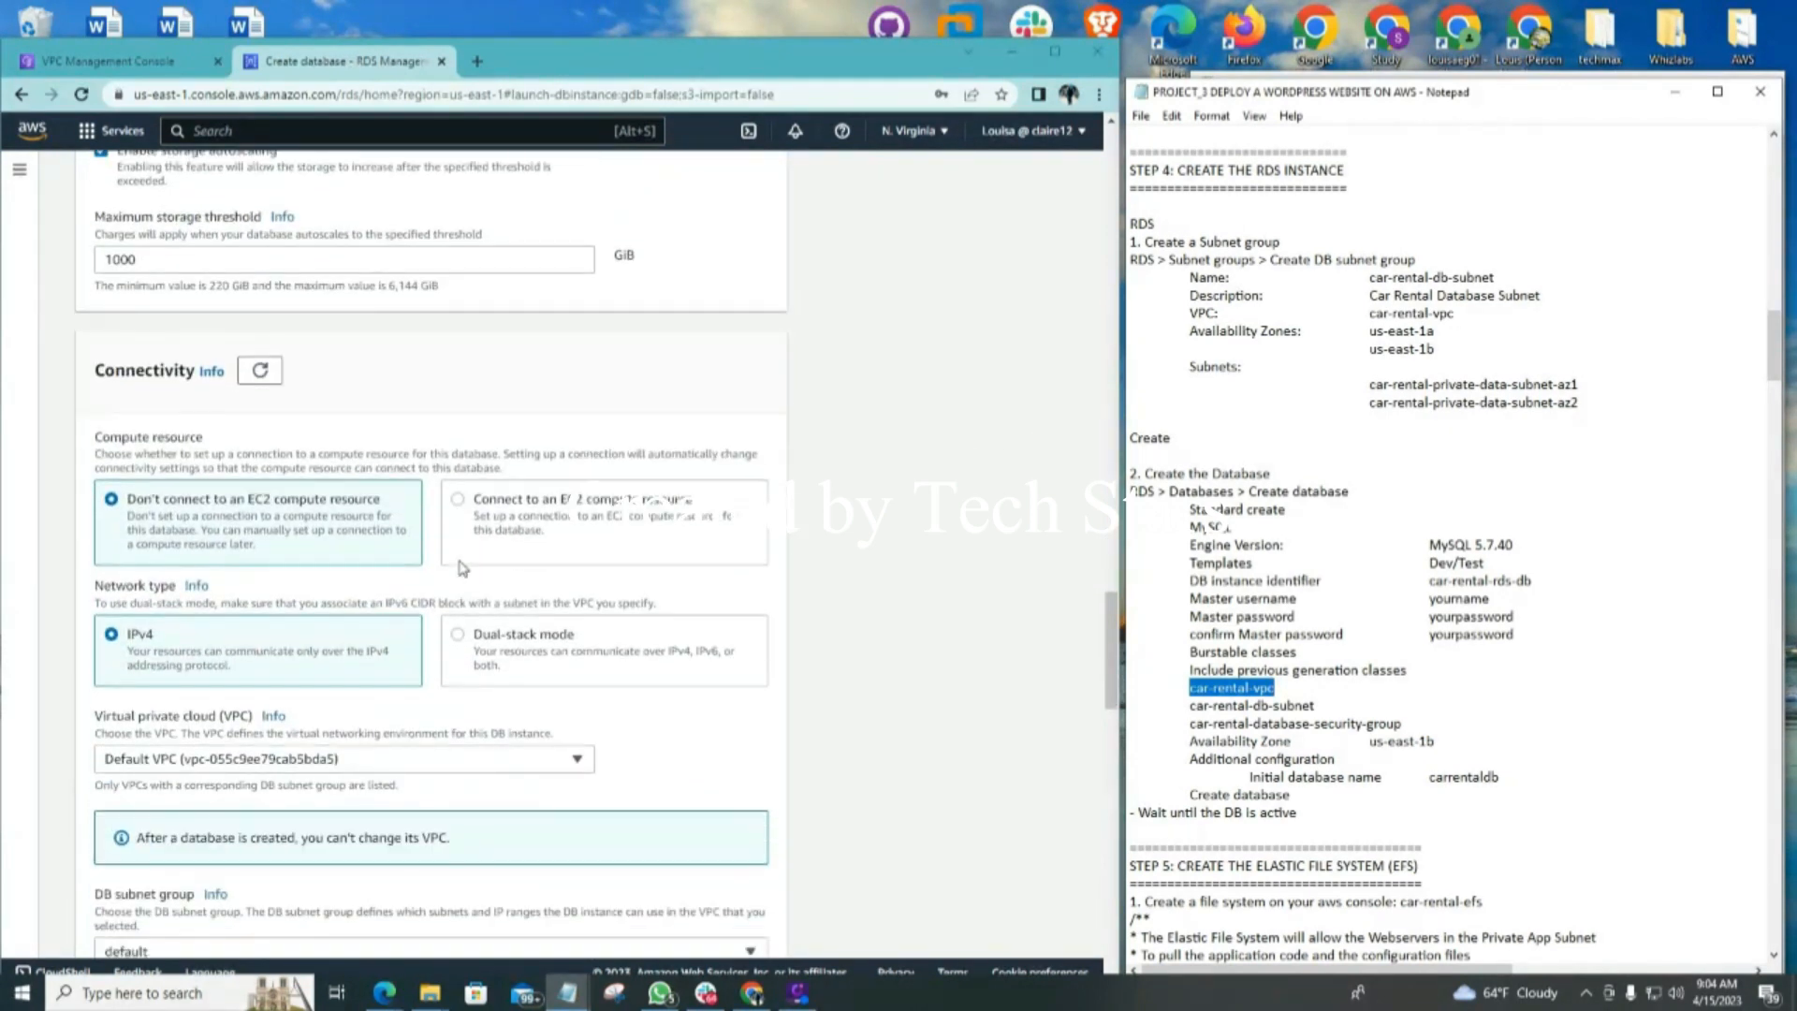
scroll(459, 568, down, 2)
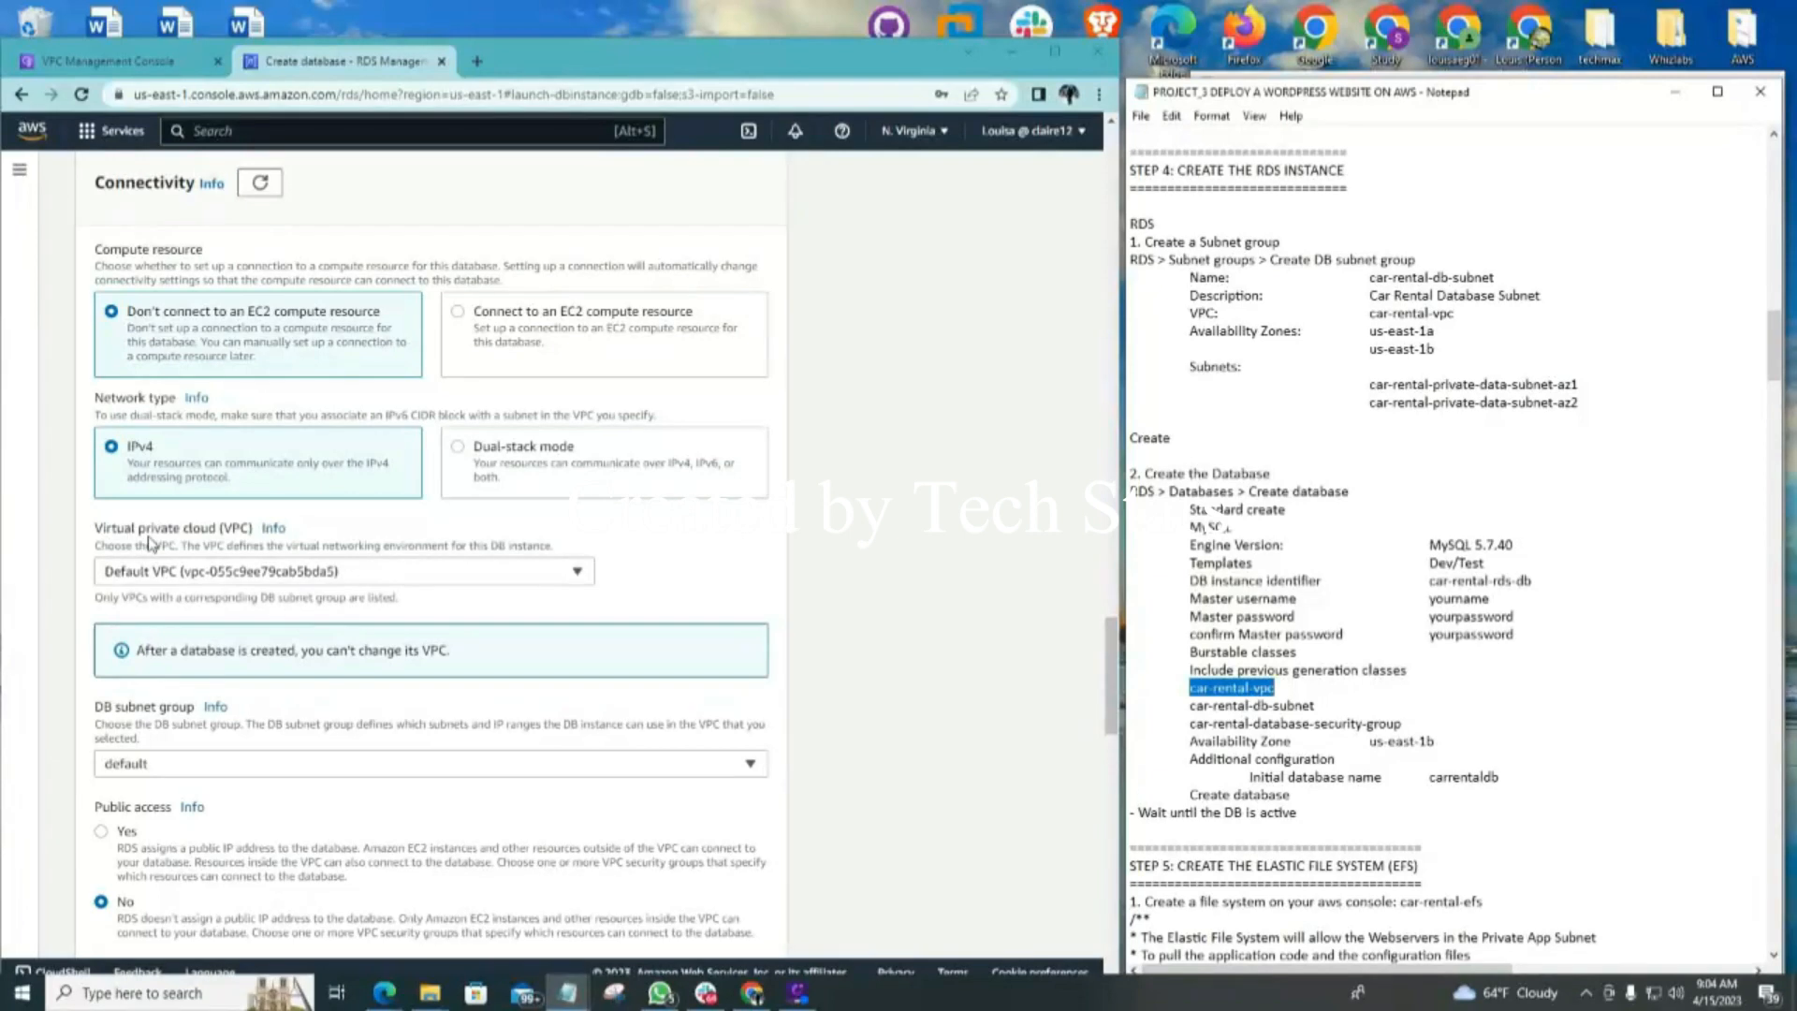
click(578, 573)
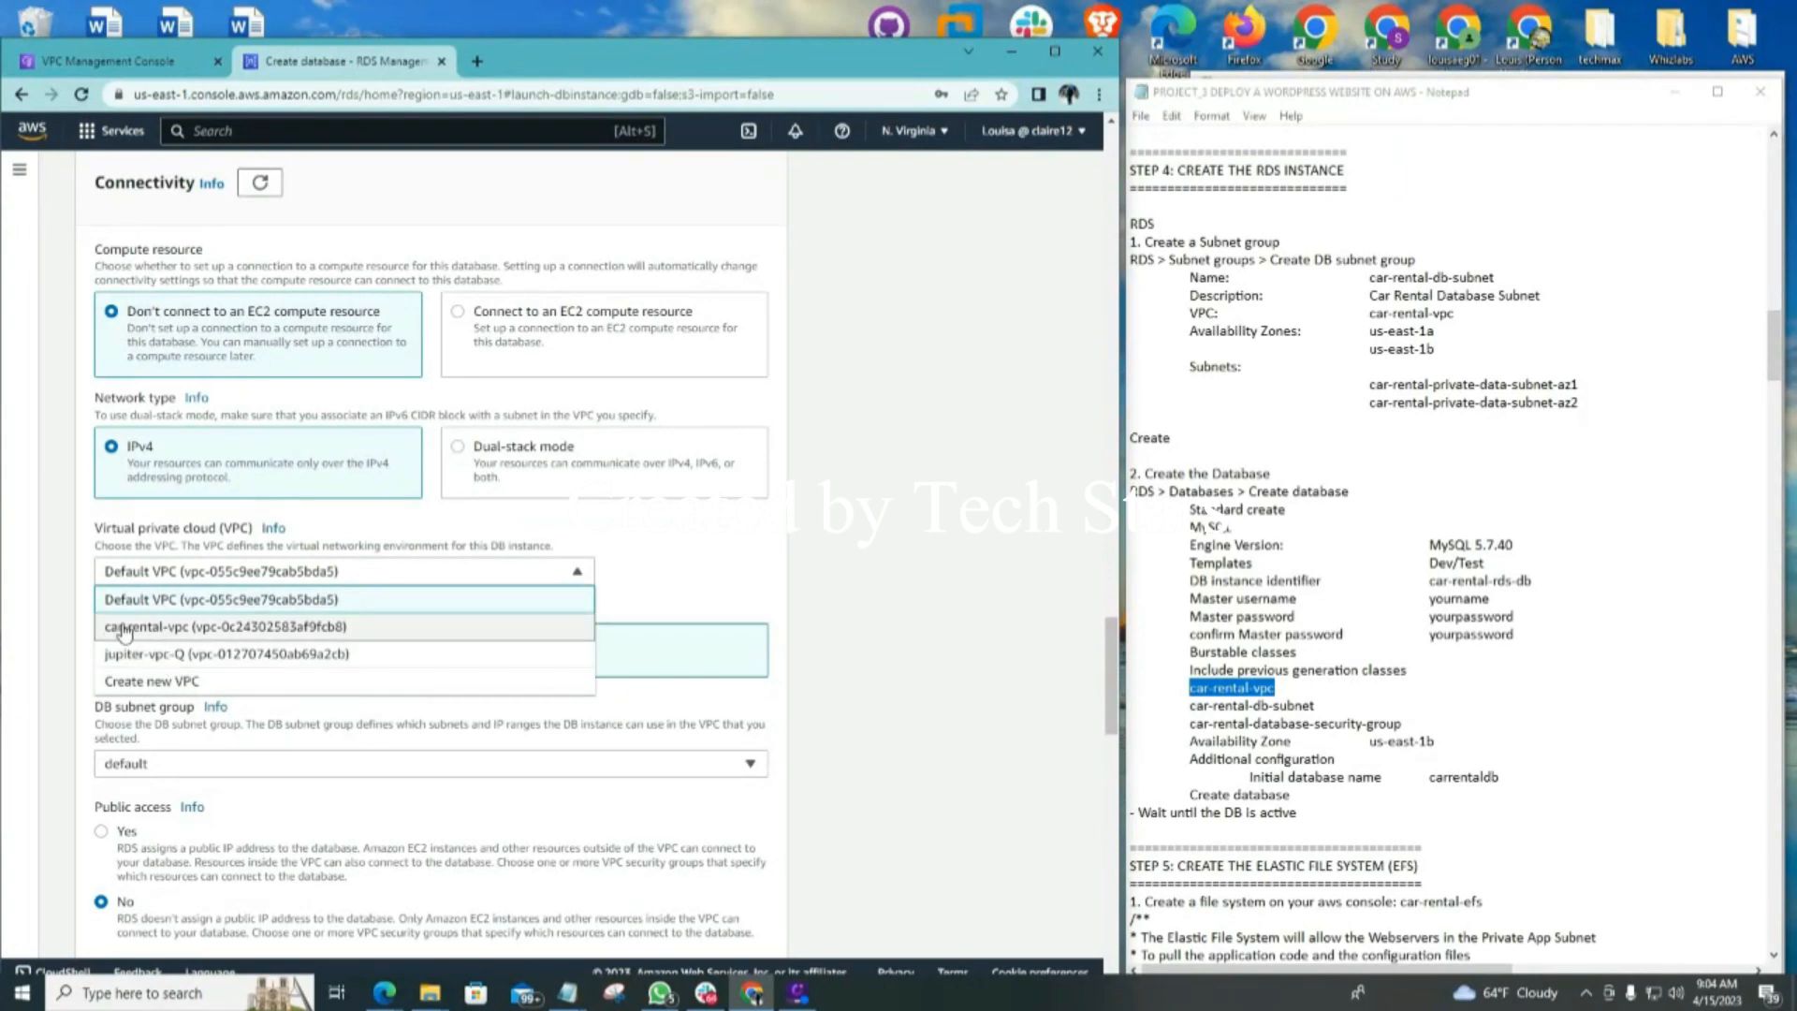
click(184, 630)
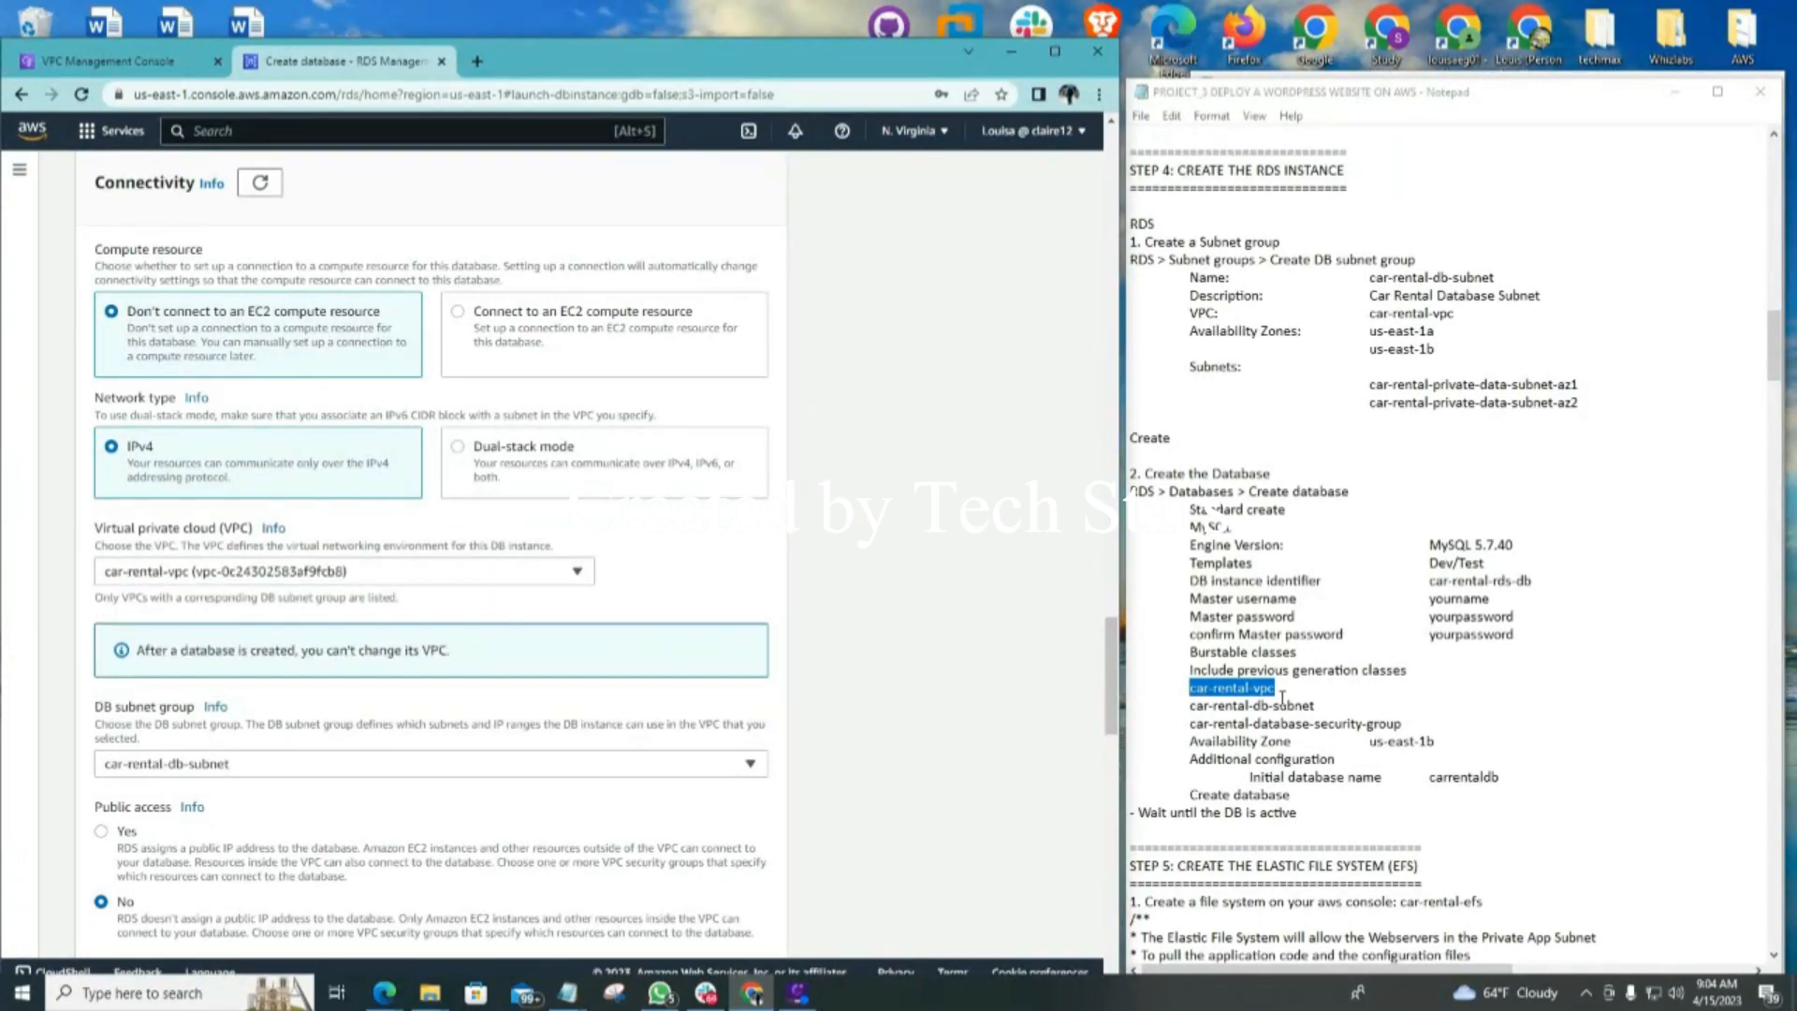
Check the selected DB subnet group against the notes and review the public access and VPC security group settings
scroll(565, 635, down, 2)
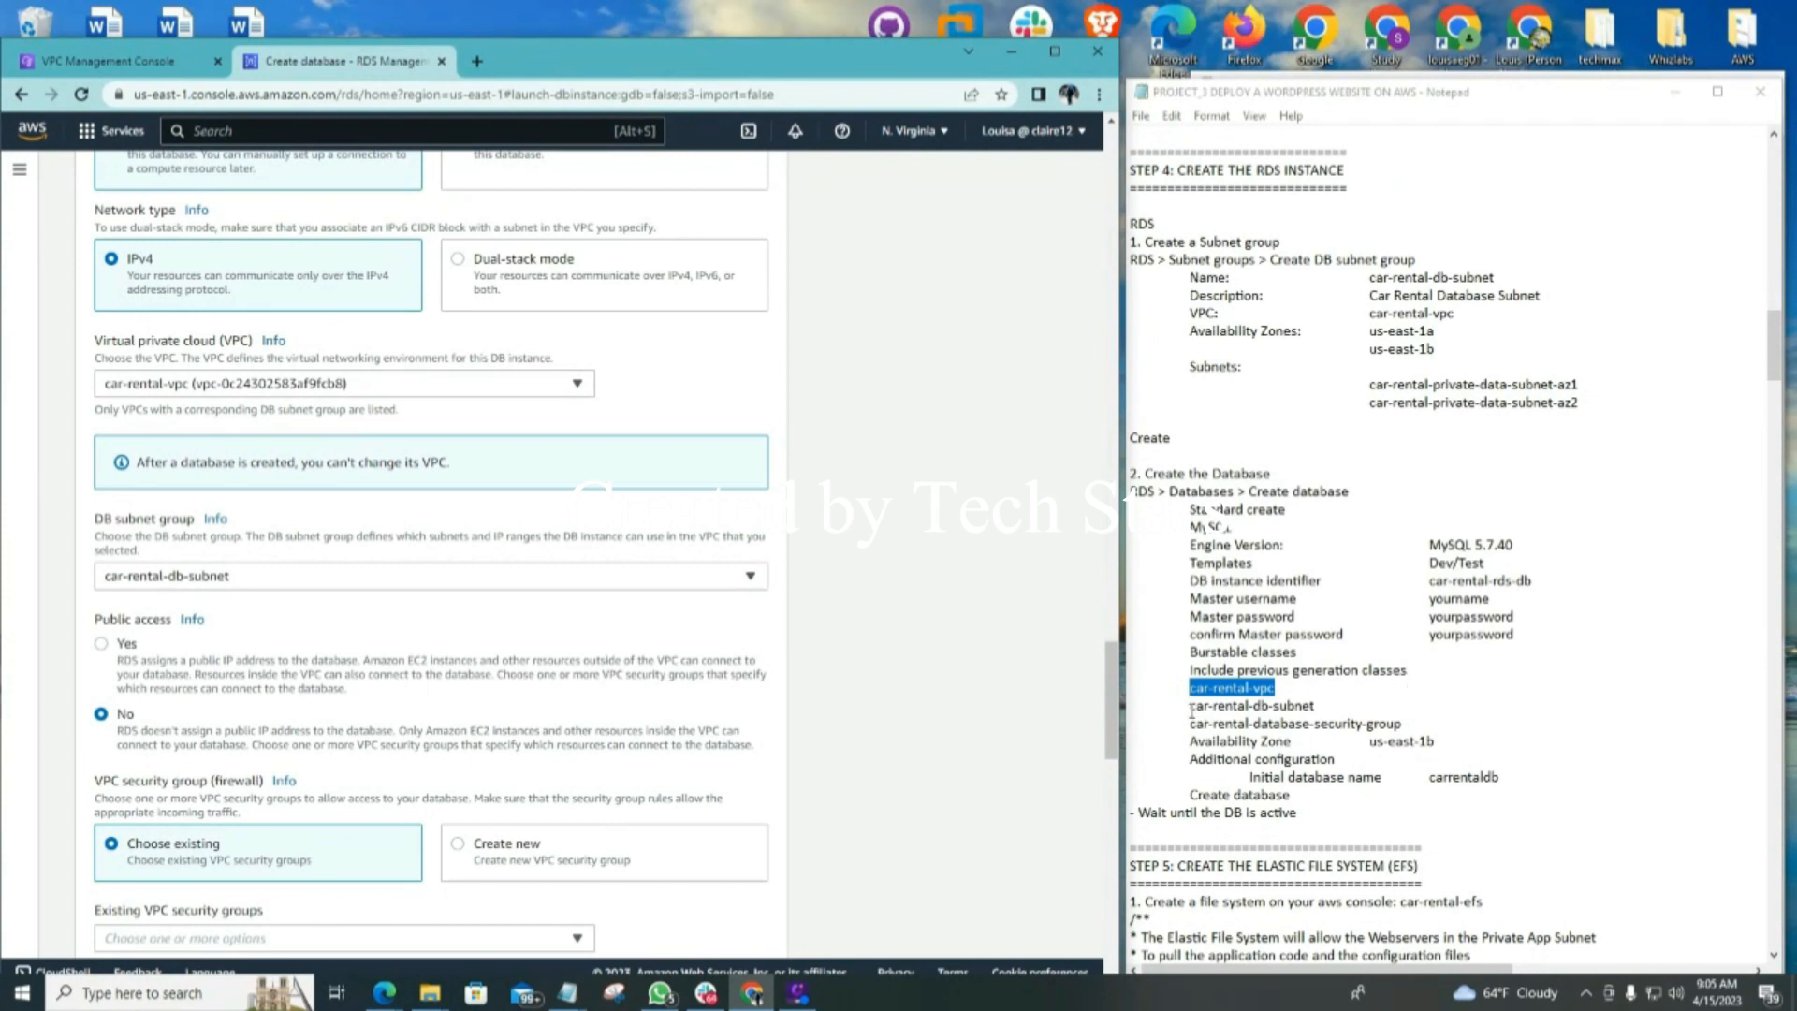
drag(1191, 706, 1297, 706)
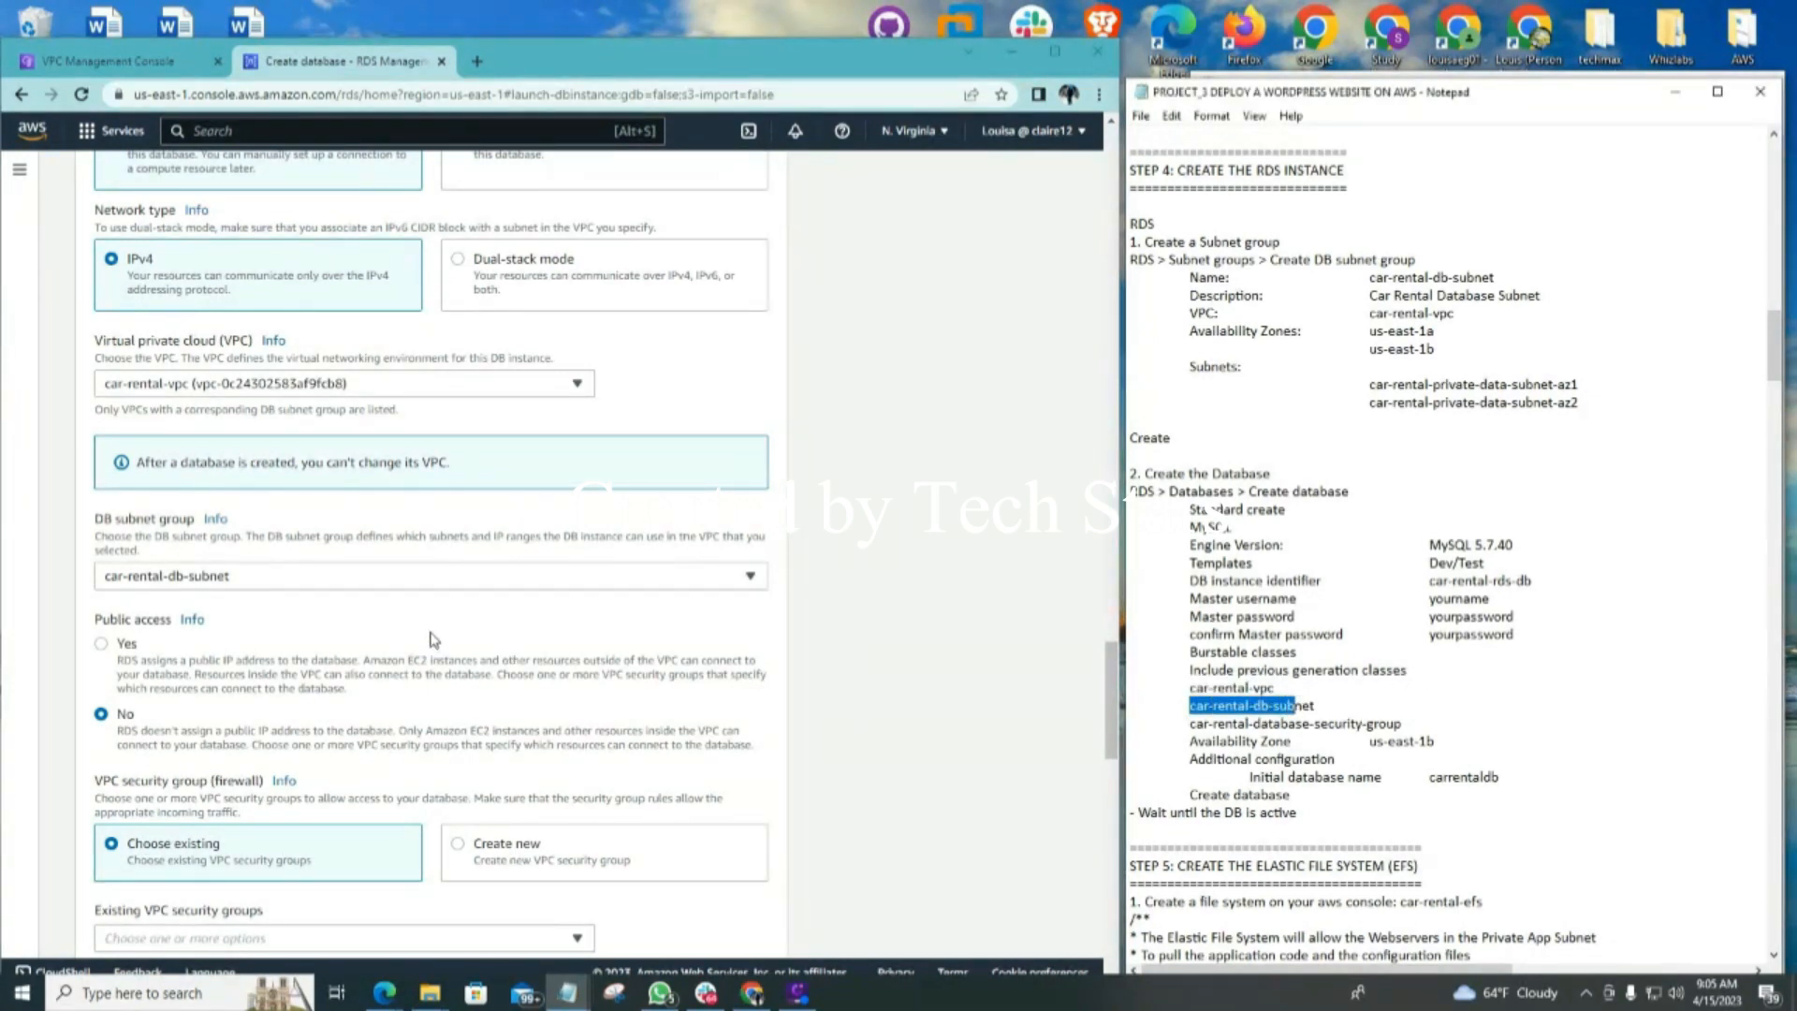
scroll(322, 609, down, 2)
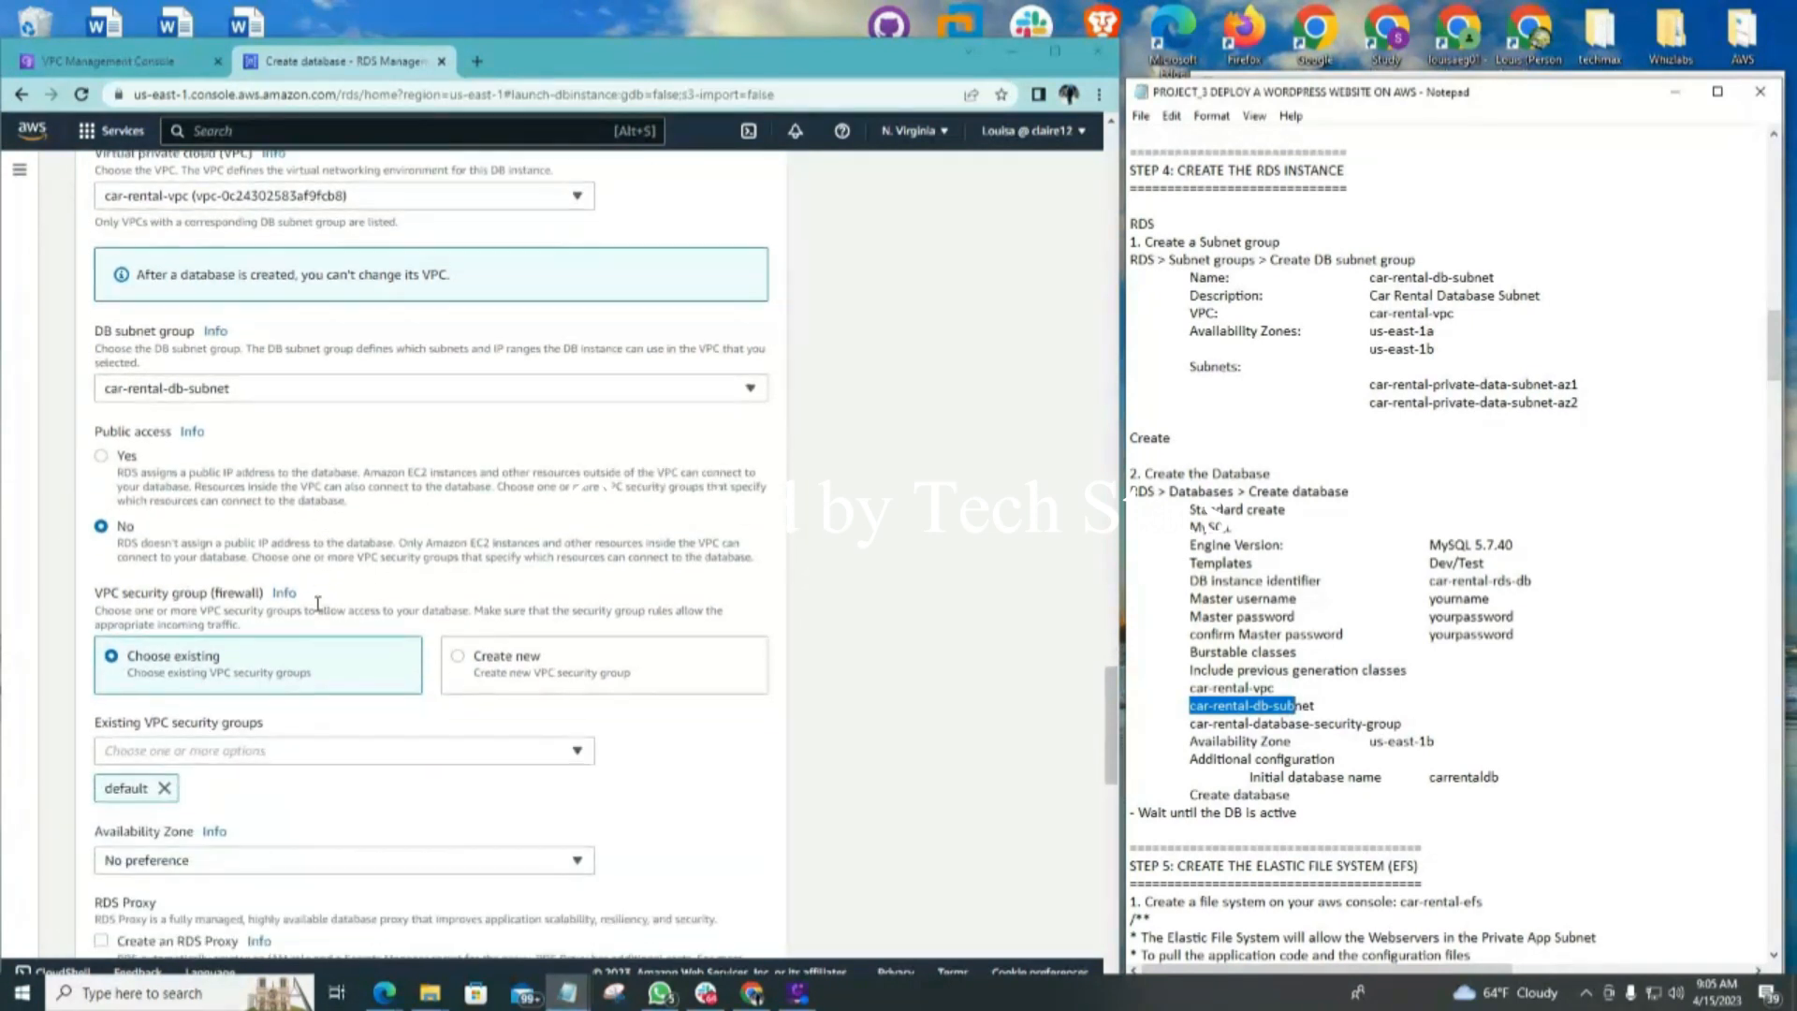
scroll(319, 604, down, 1)
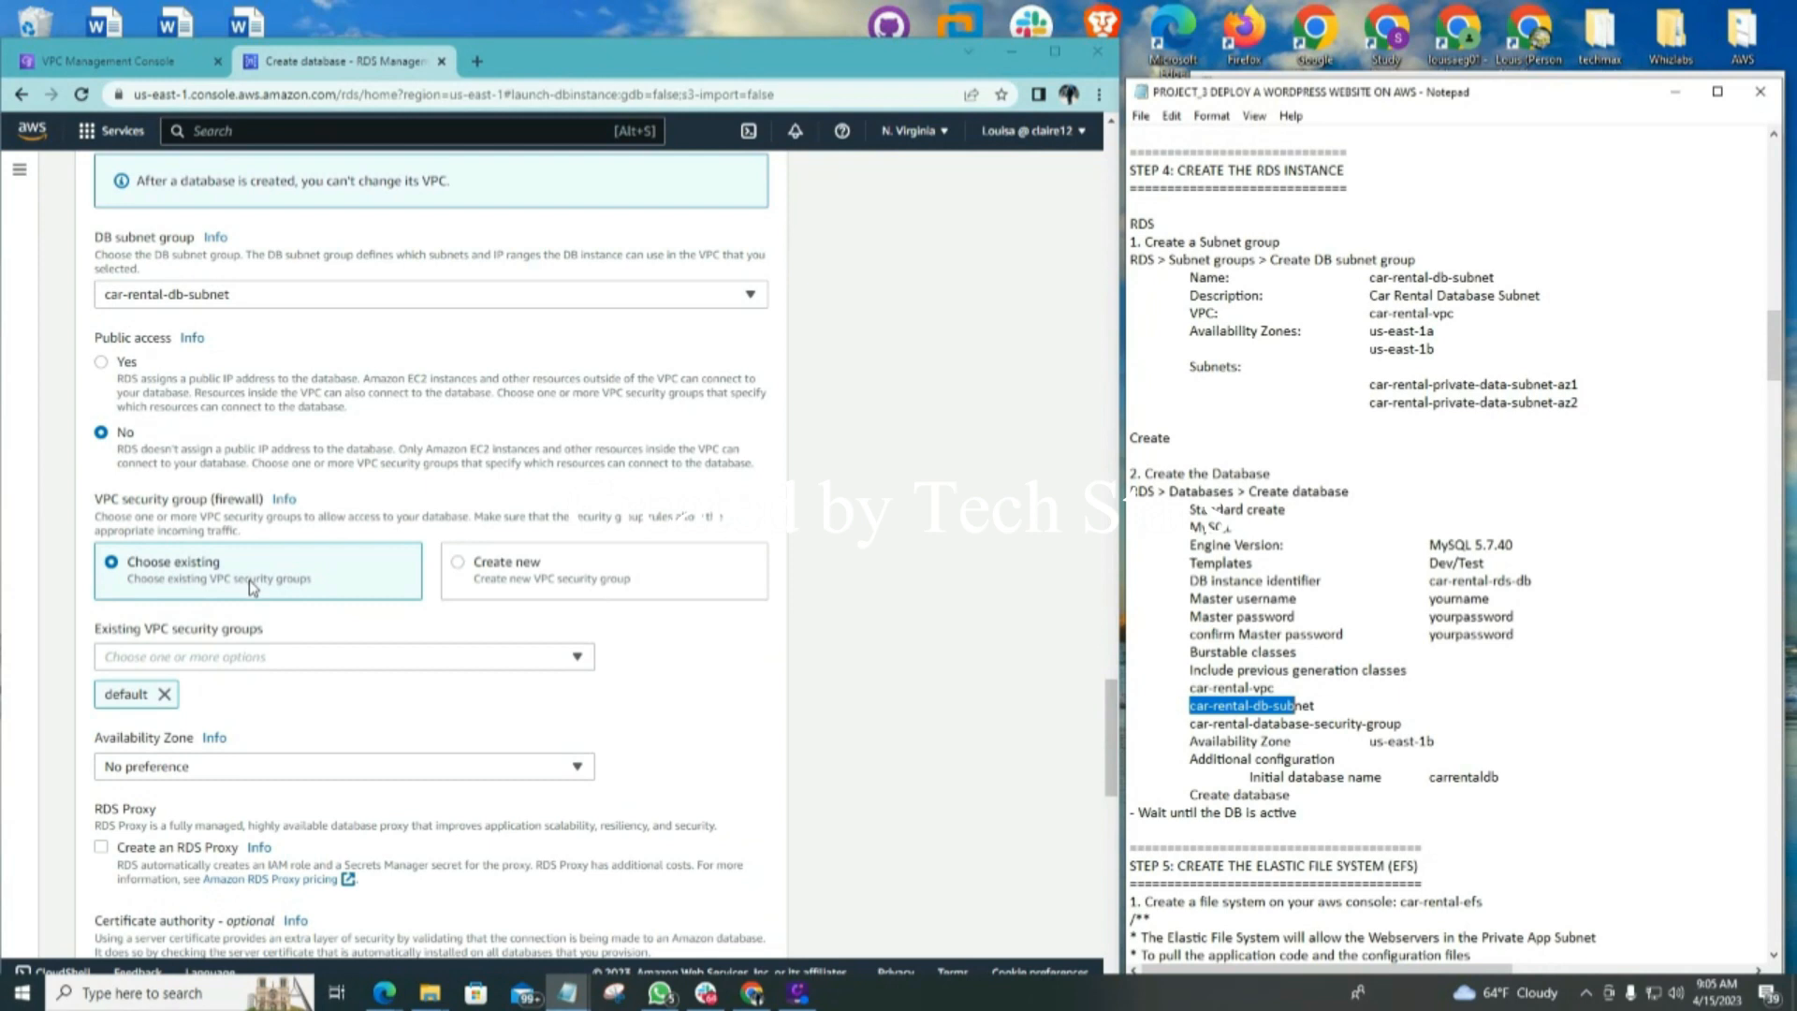
Replace the default VPC security group with car-rental-database-security-group
scroll(388, 610, down, 1)
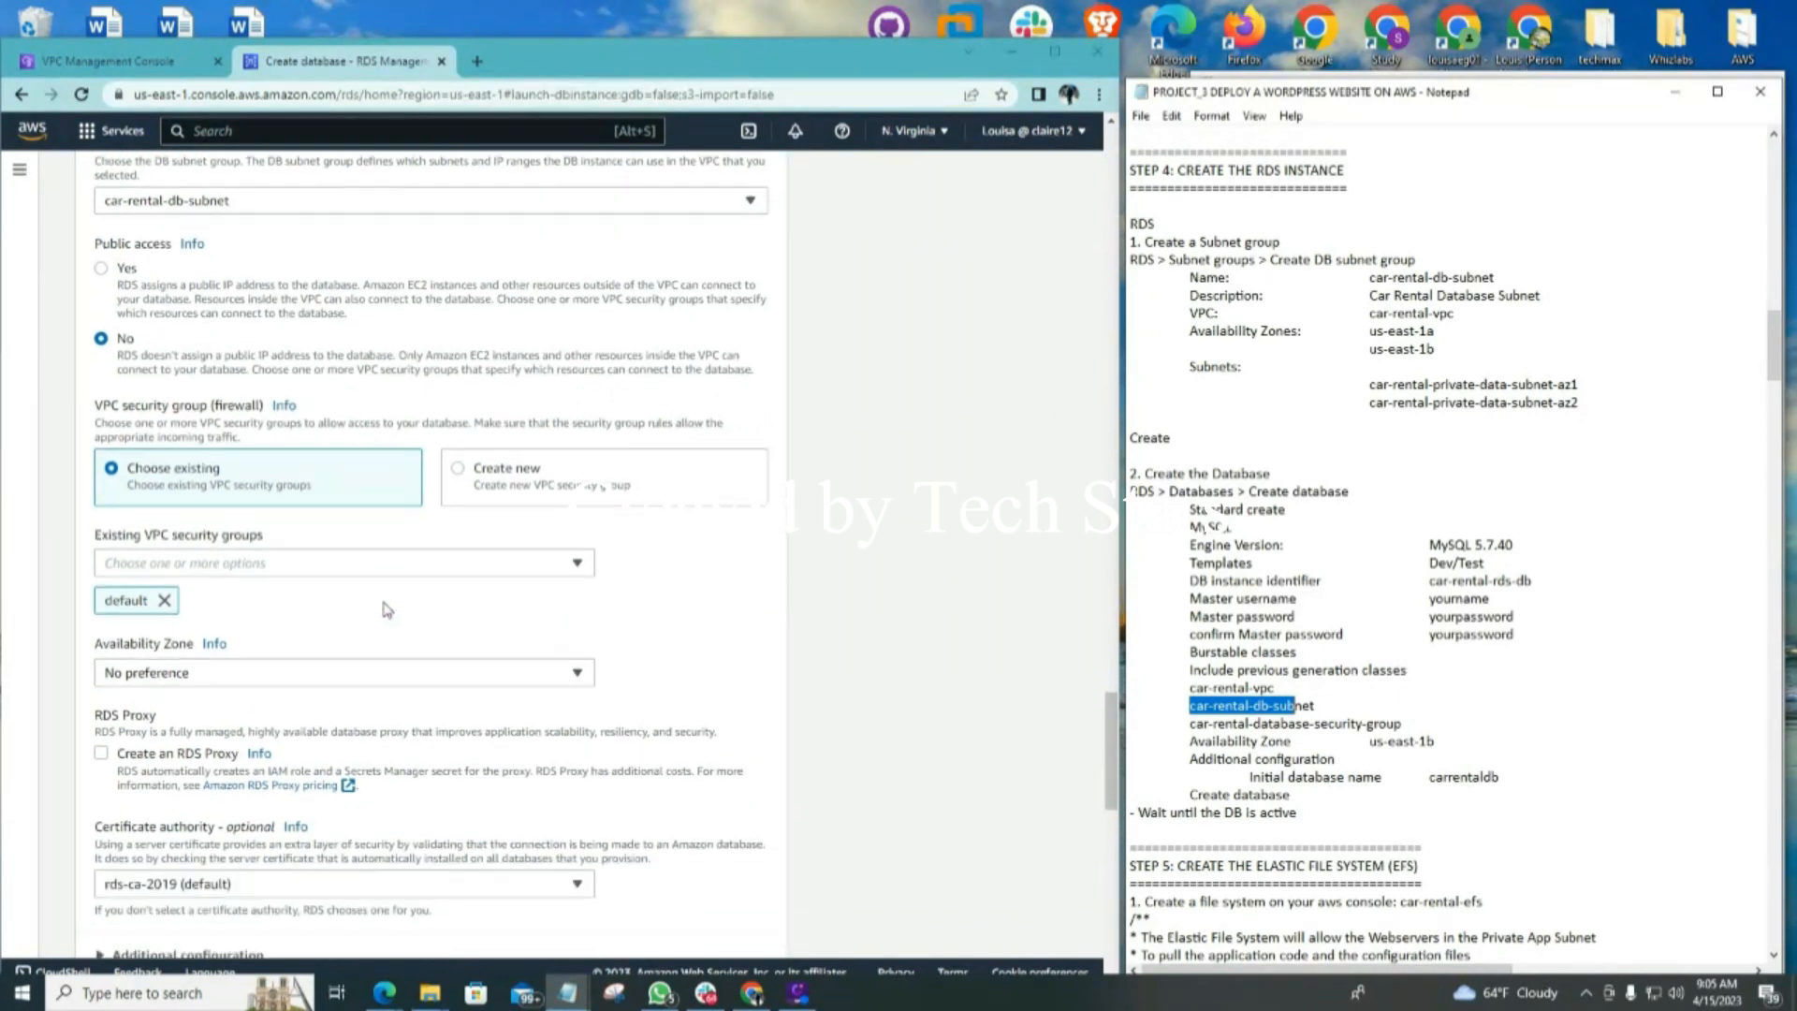
click(165, 601)
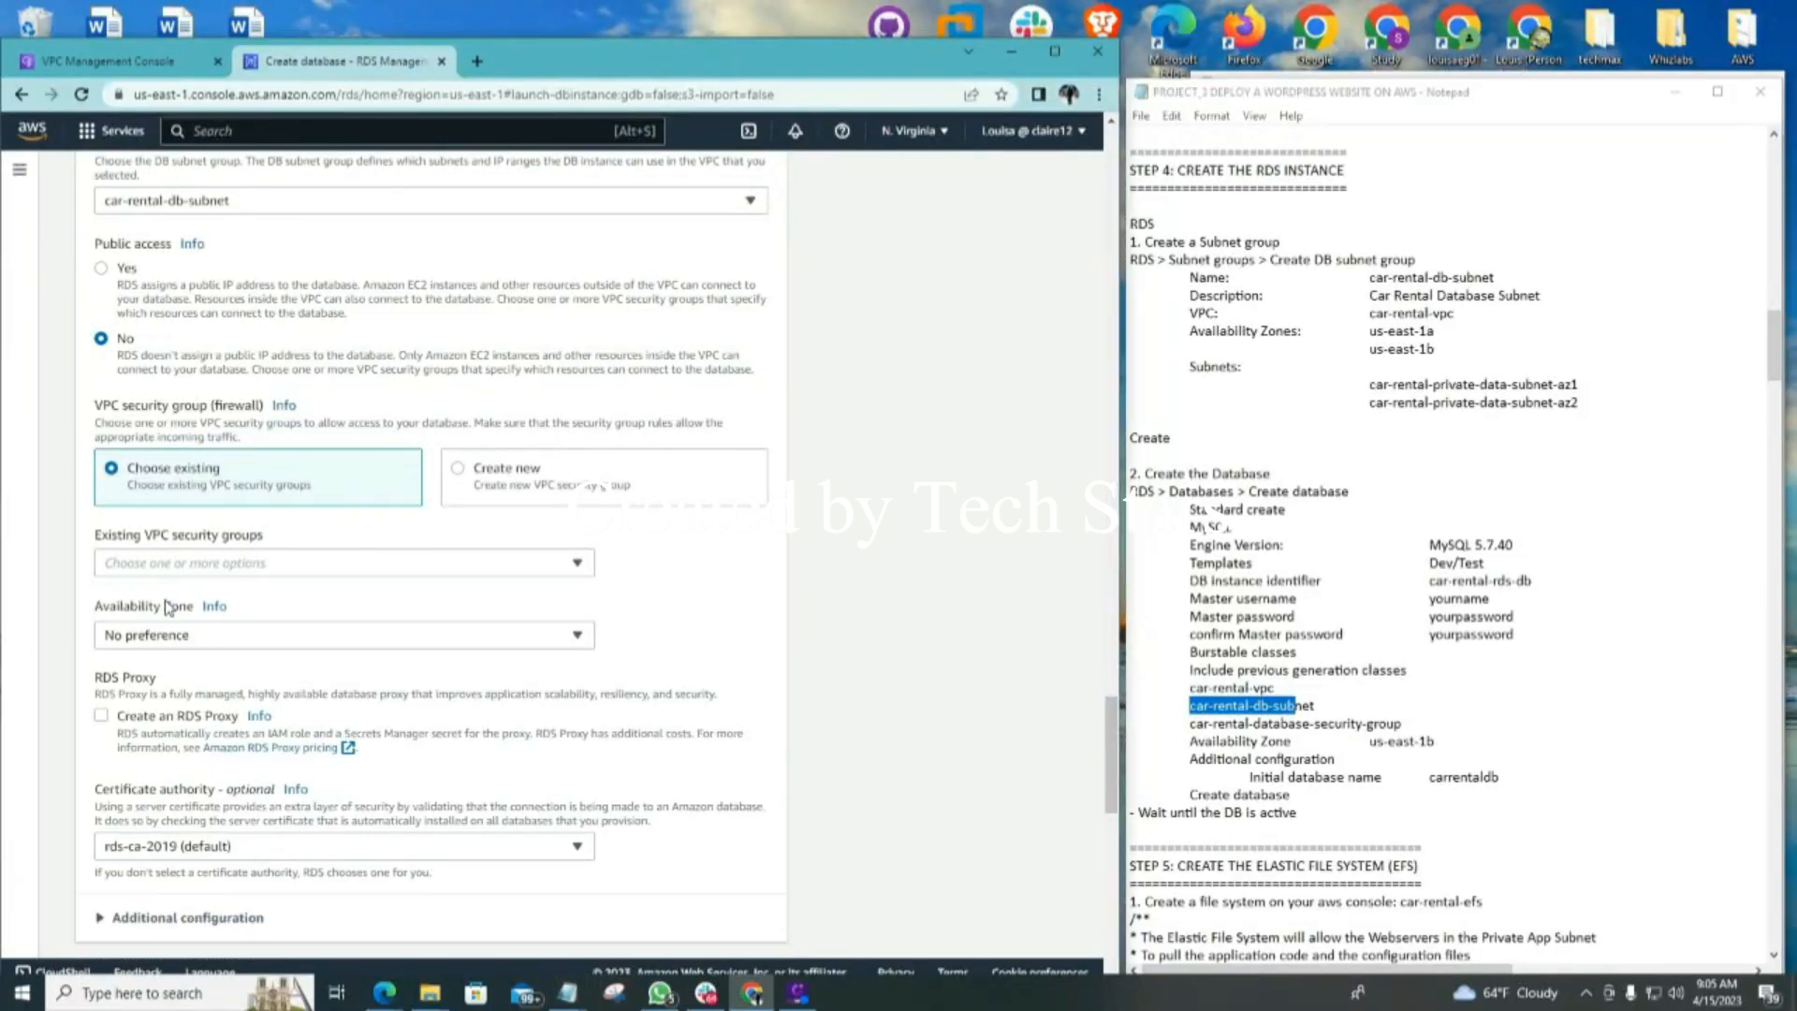
click(578, 565)
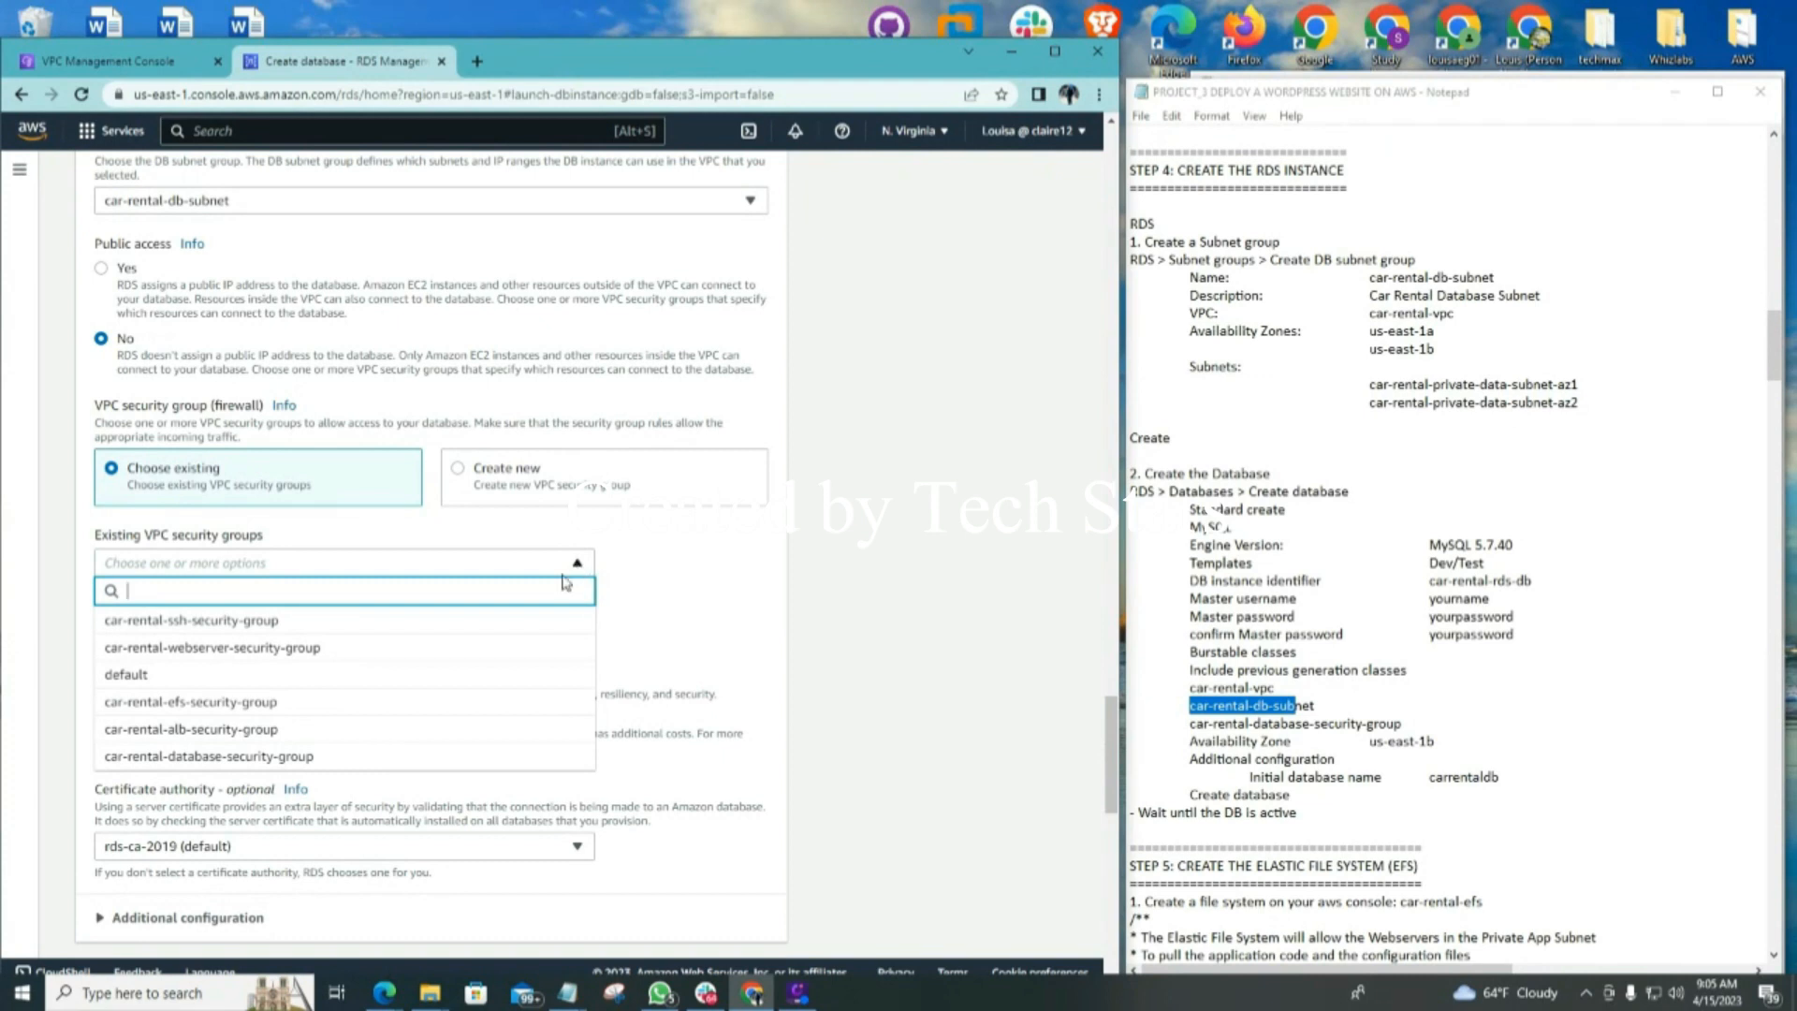
click(186, 760)
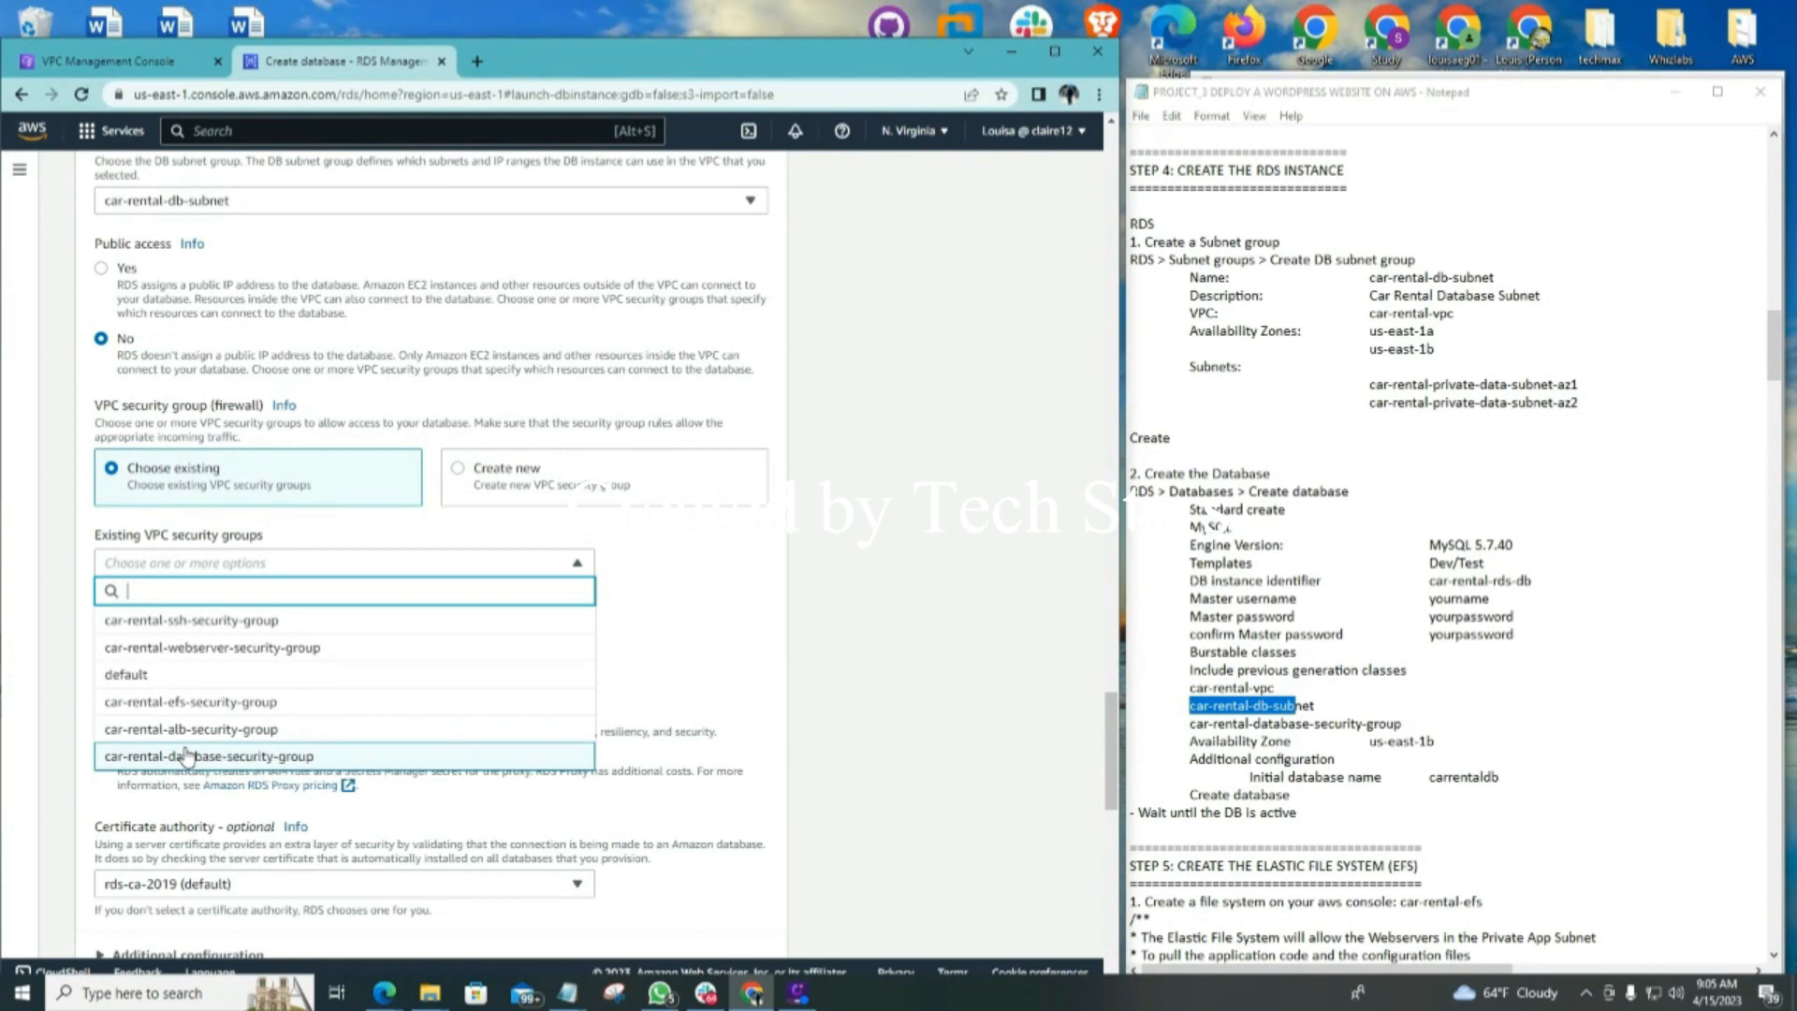
click(714, 614)
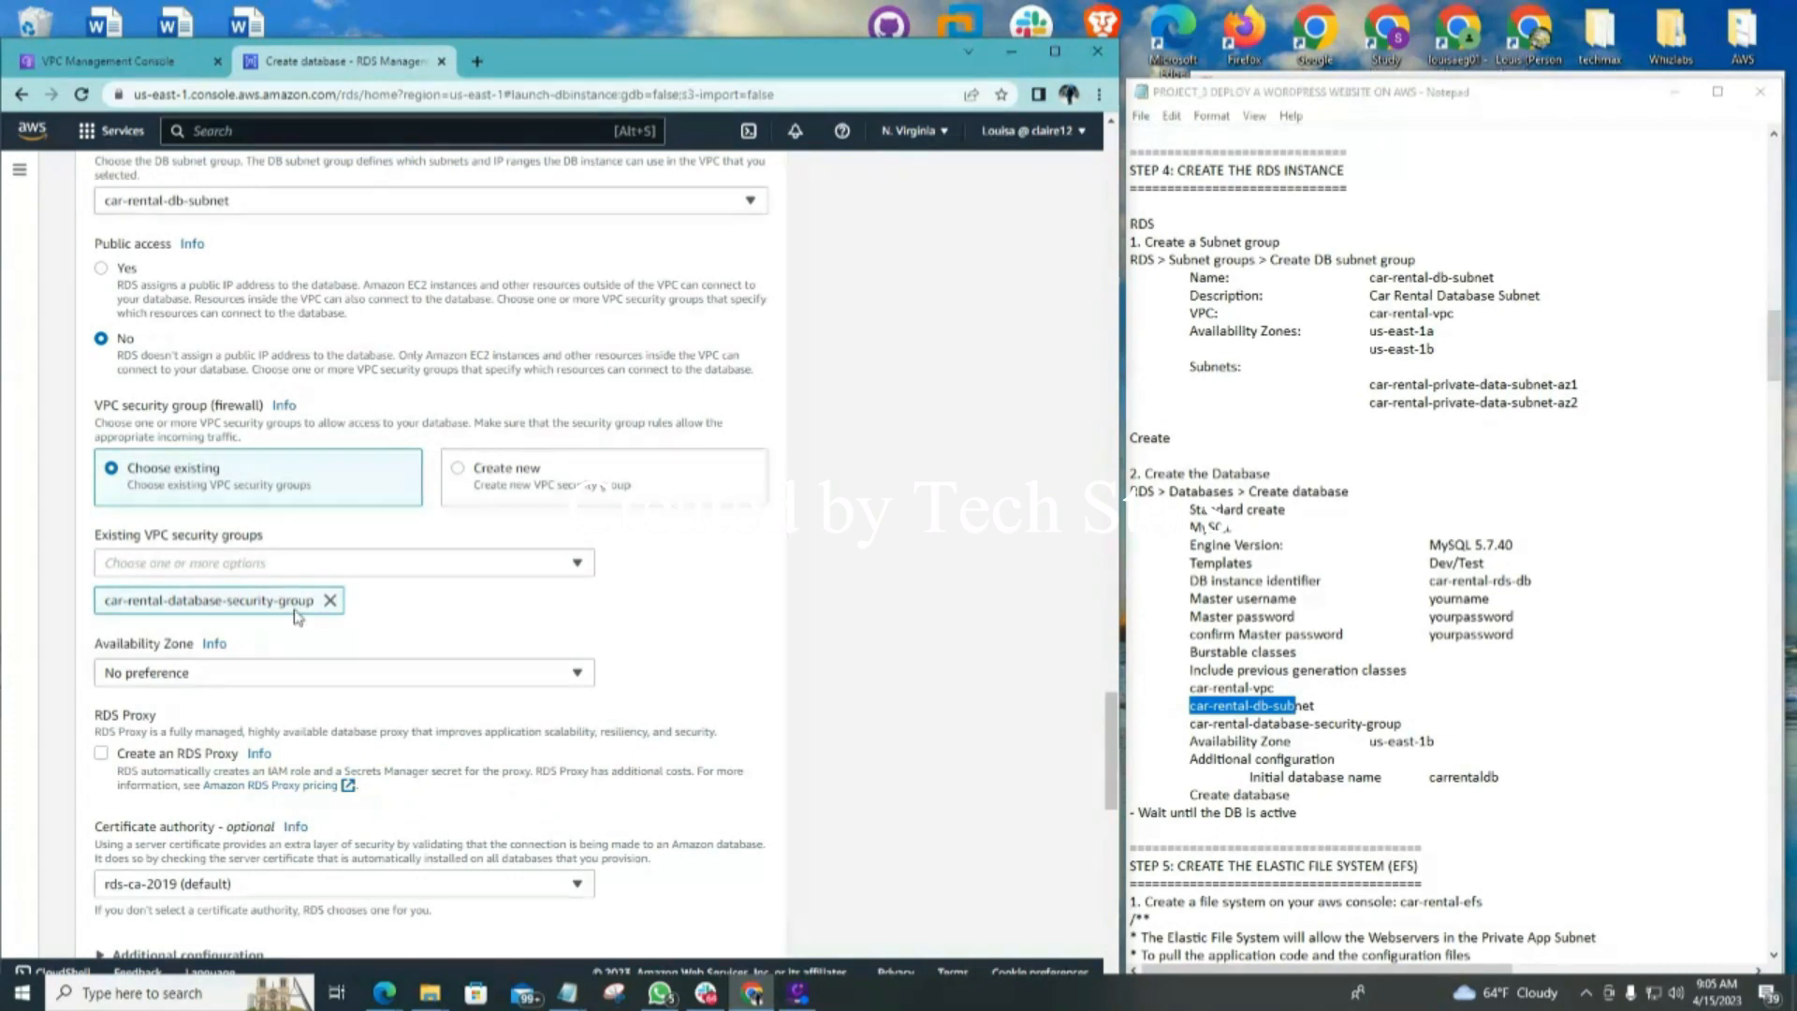
Set the database's availability zone to us-east-1b
scroll(683, 651, down, 1)
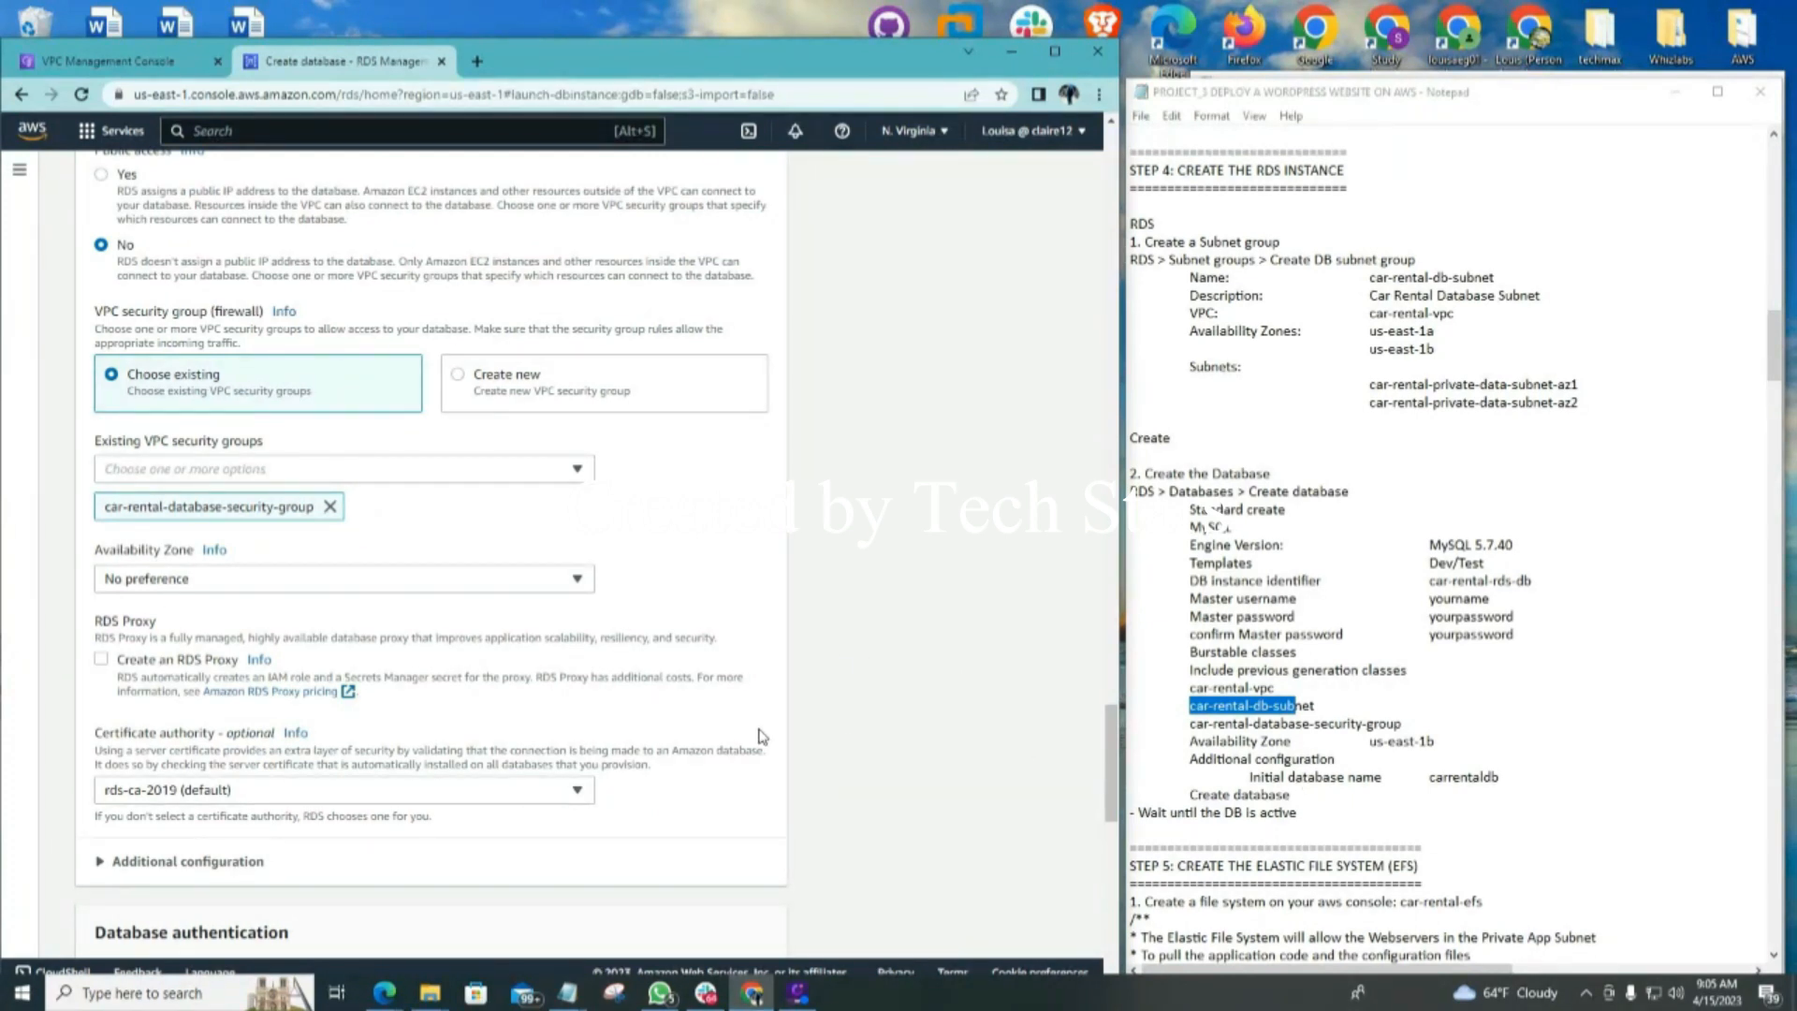
click(579, 582)
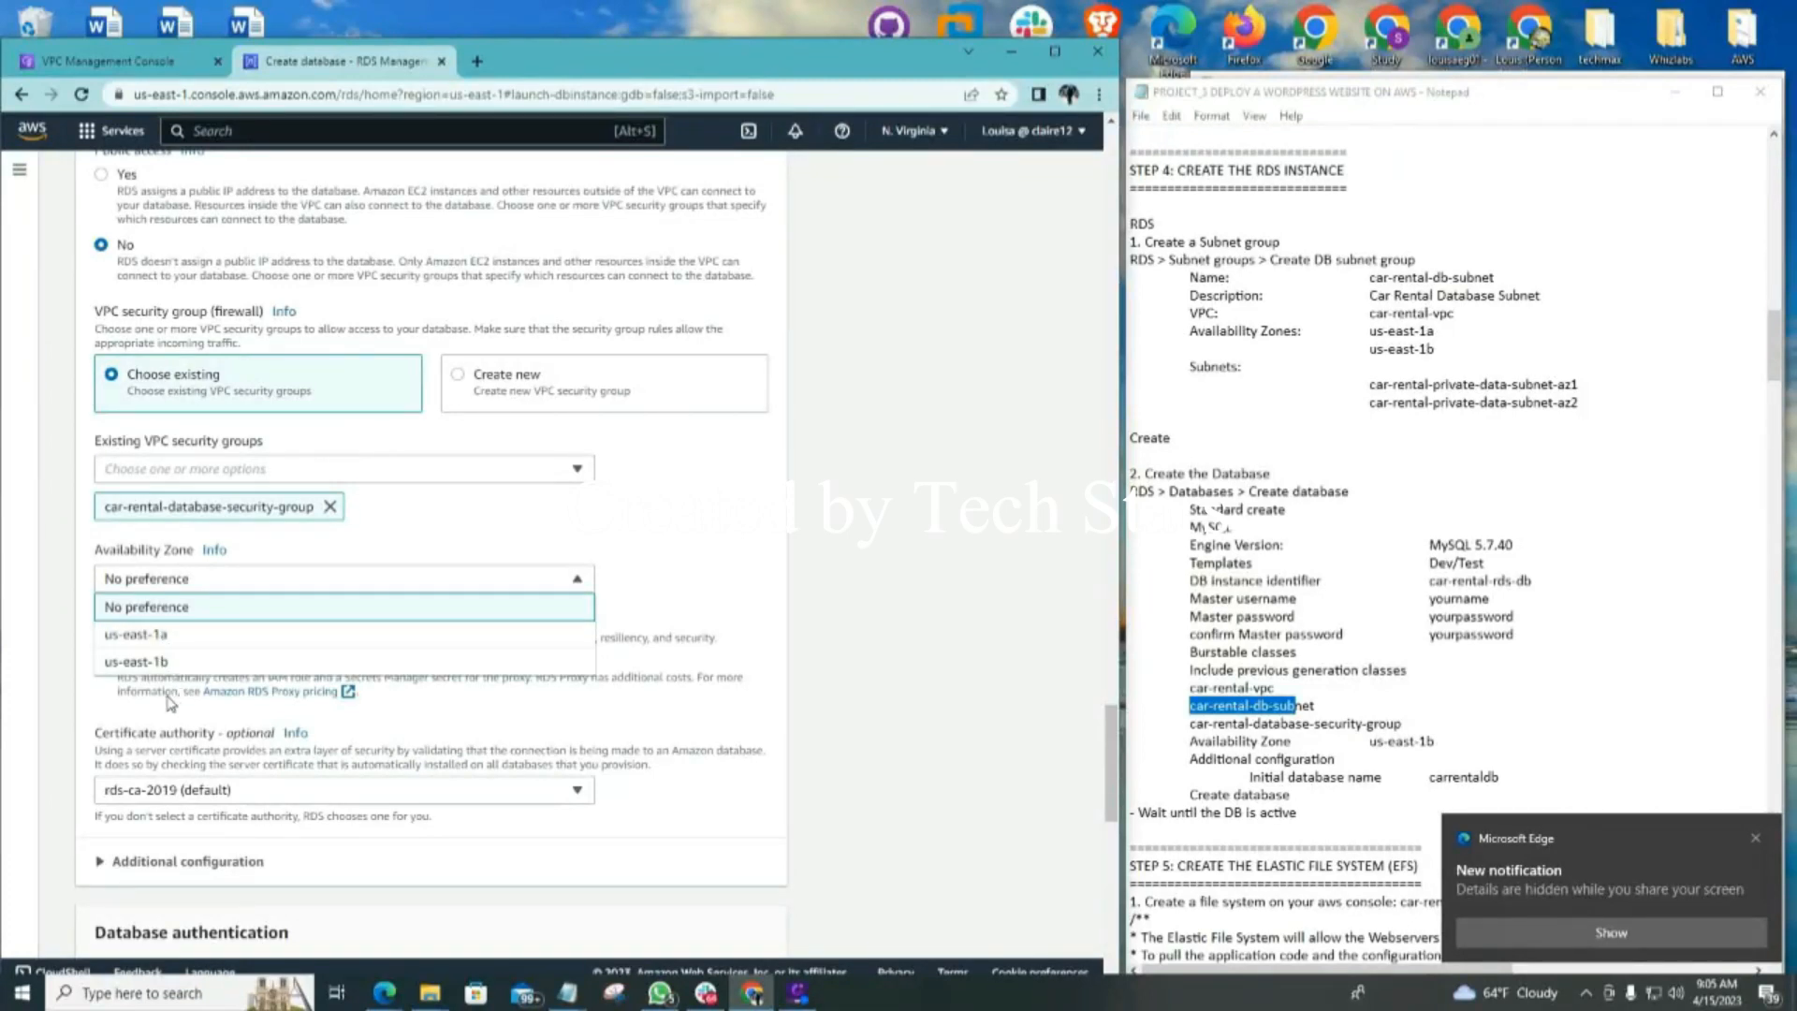
click(108, 667)
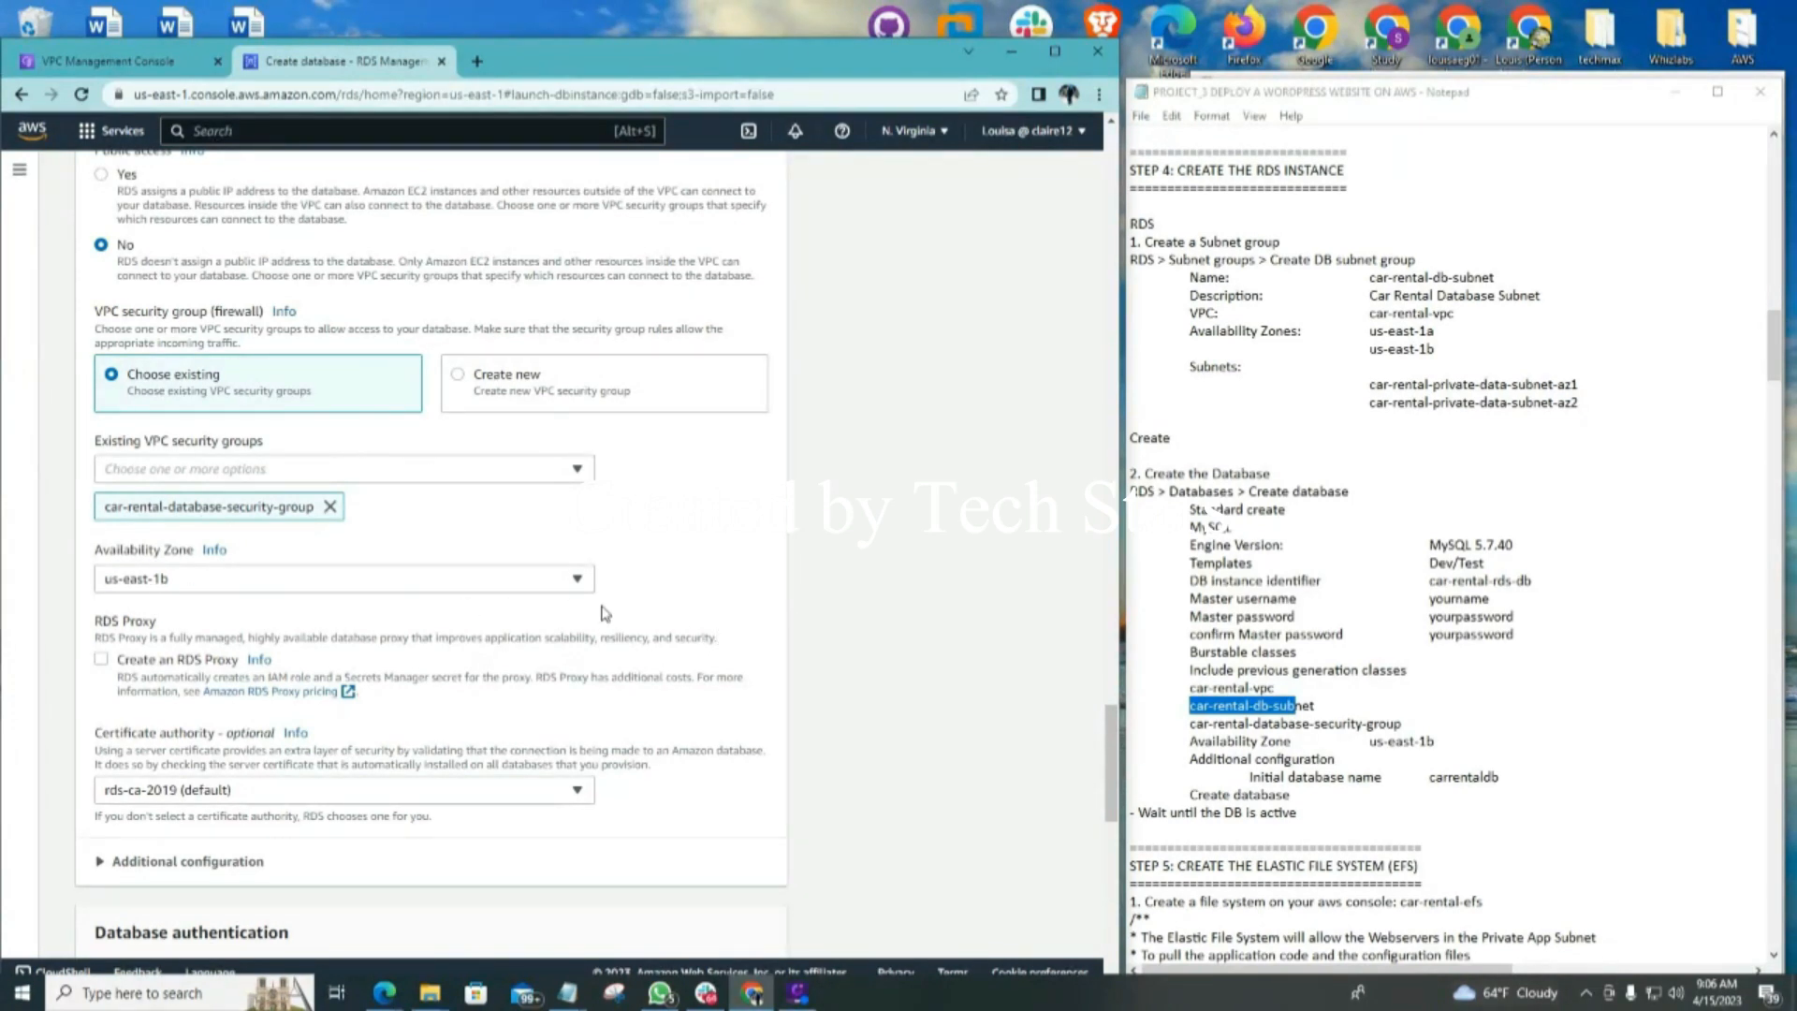
Check the remaining connectivity settings, including the database port under additional configuration, against the project notes
scroll(695, 590, down, 2)
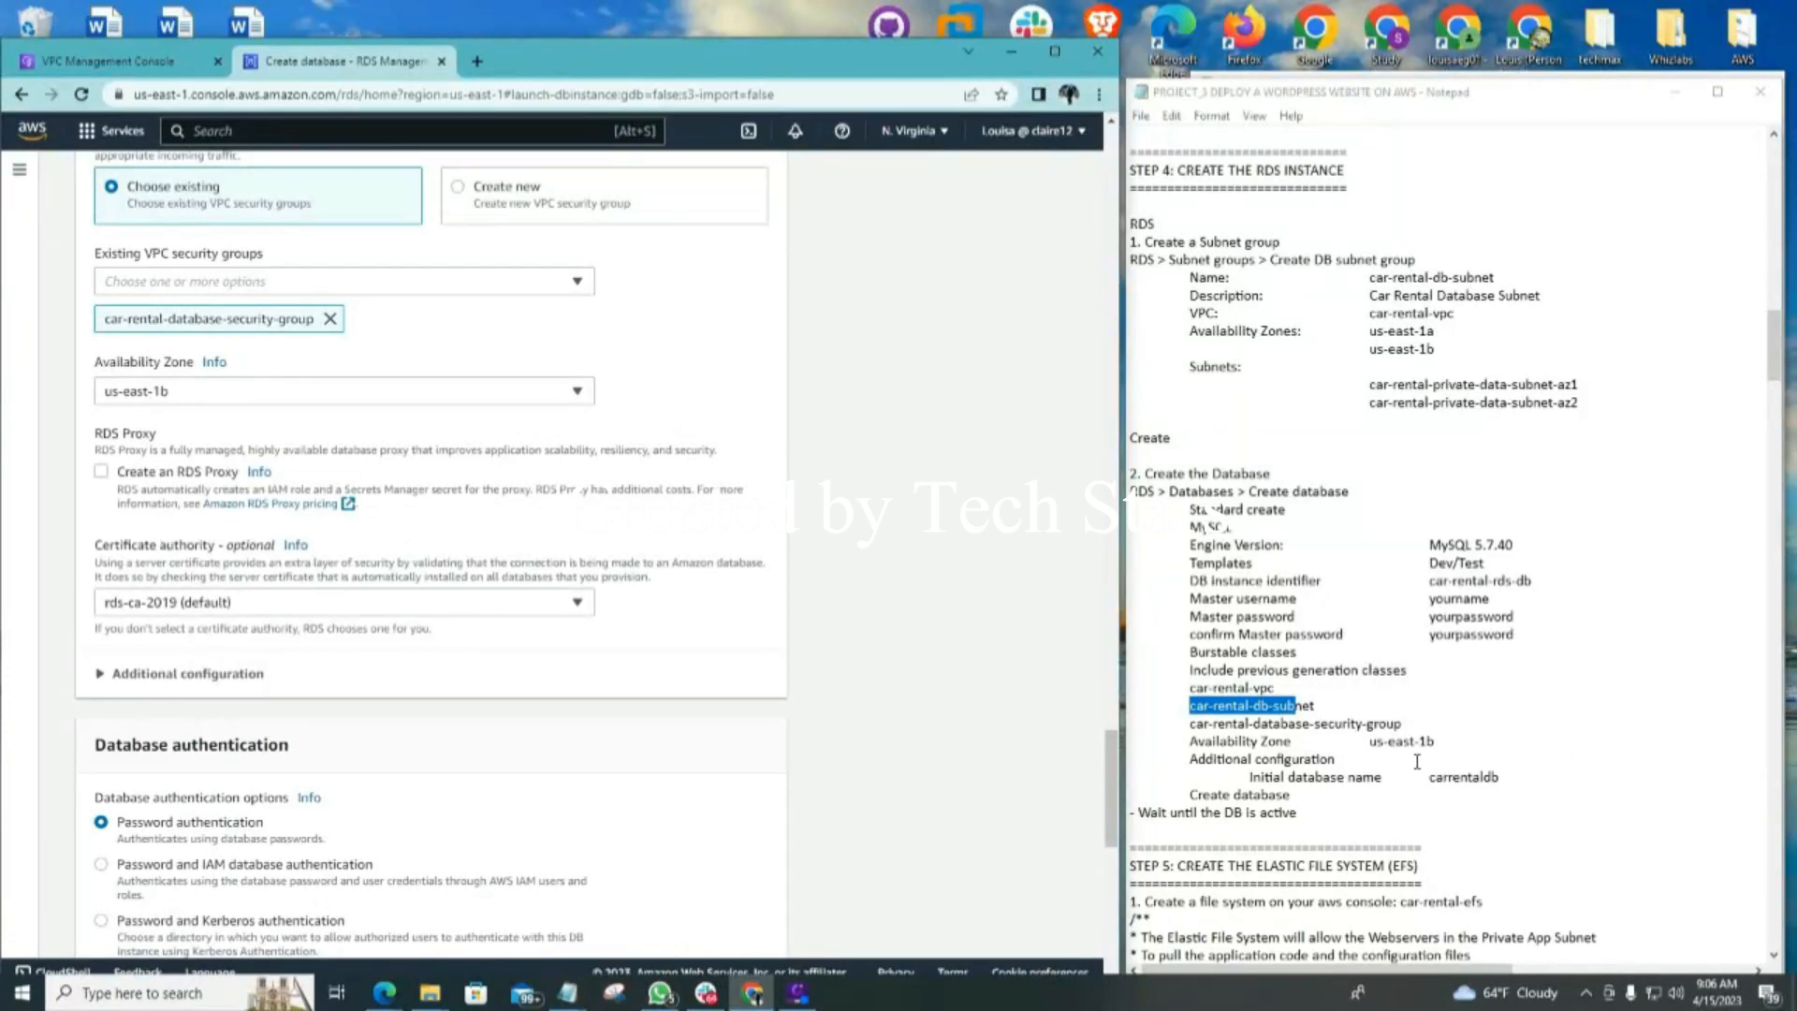
scroll(1417, 761, down, 1)
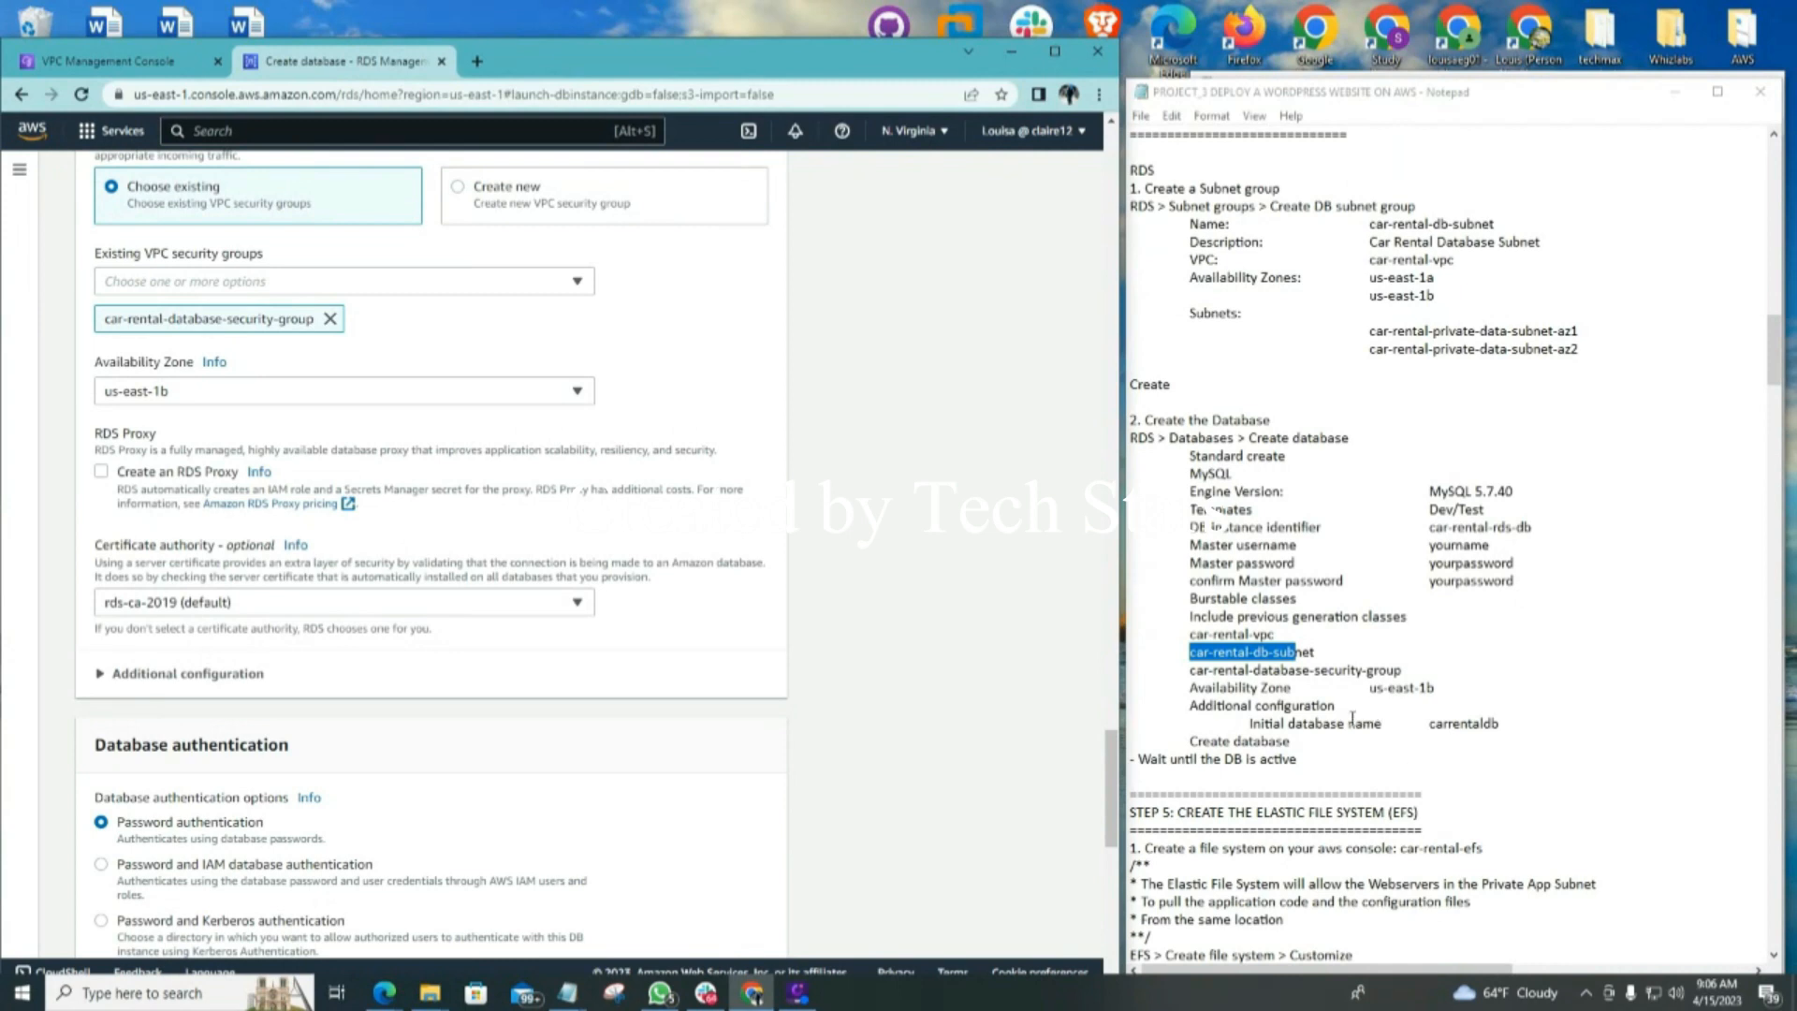
scroll(642, 705, down, 1)
scroll(635, 702, up, 1)
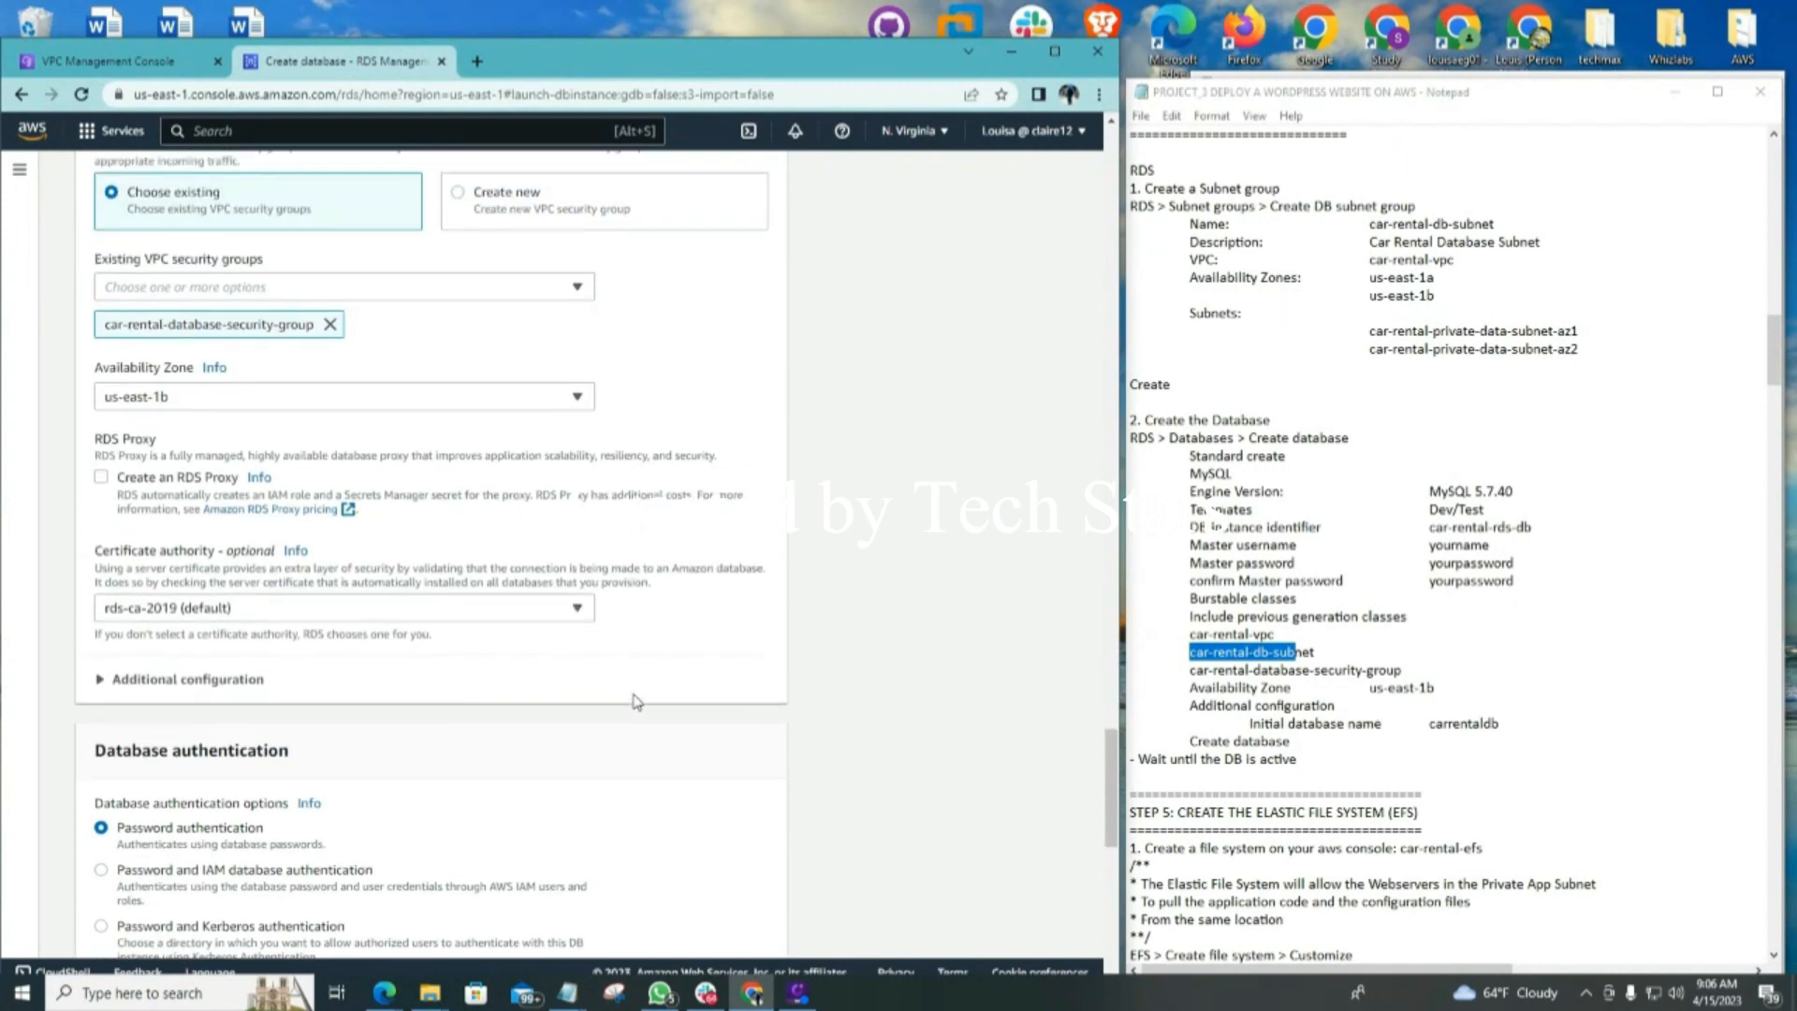
scroll(636, 702, up, 1)
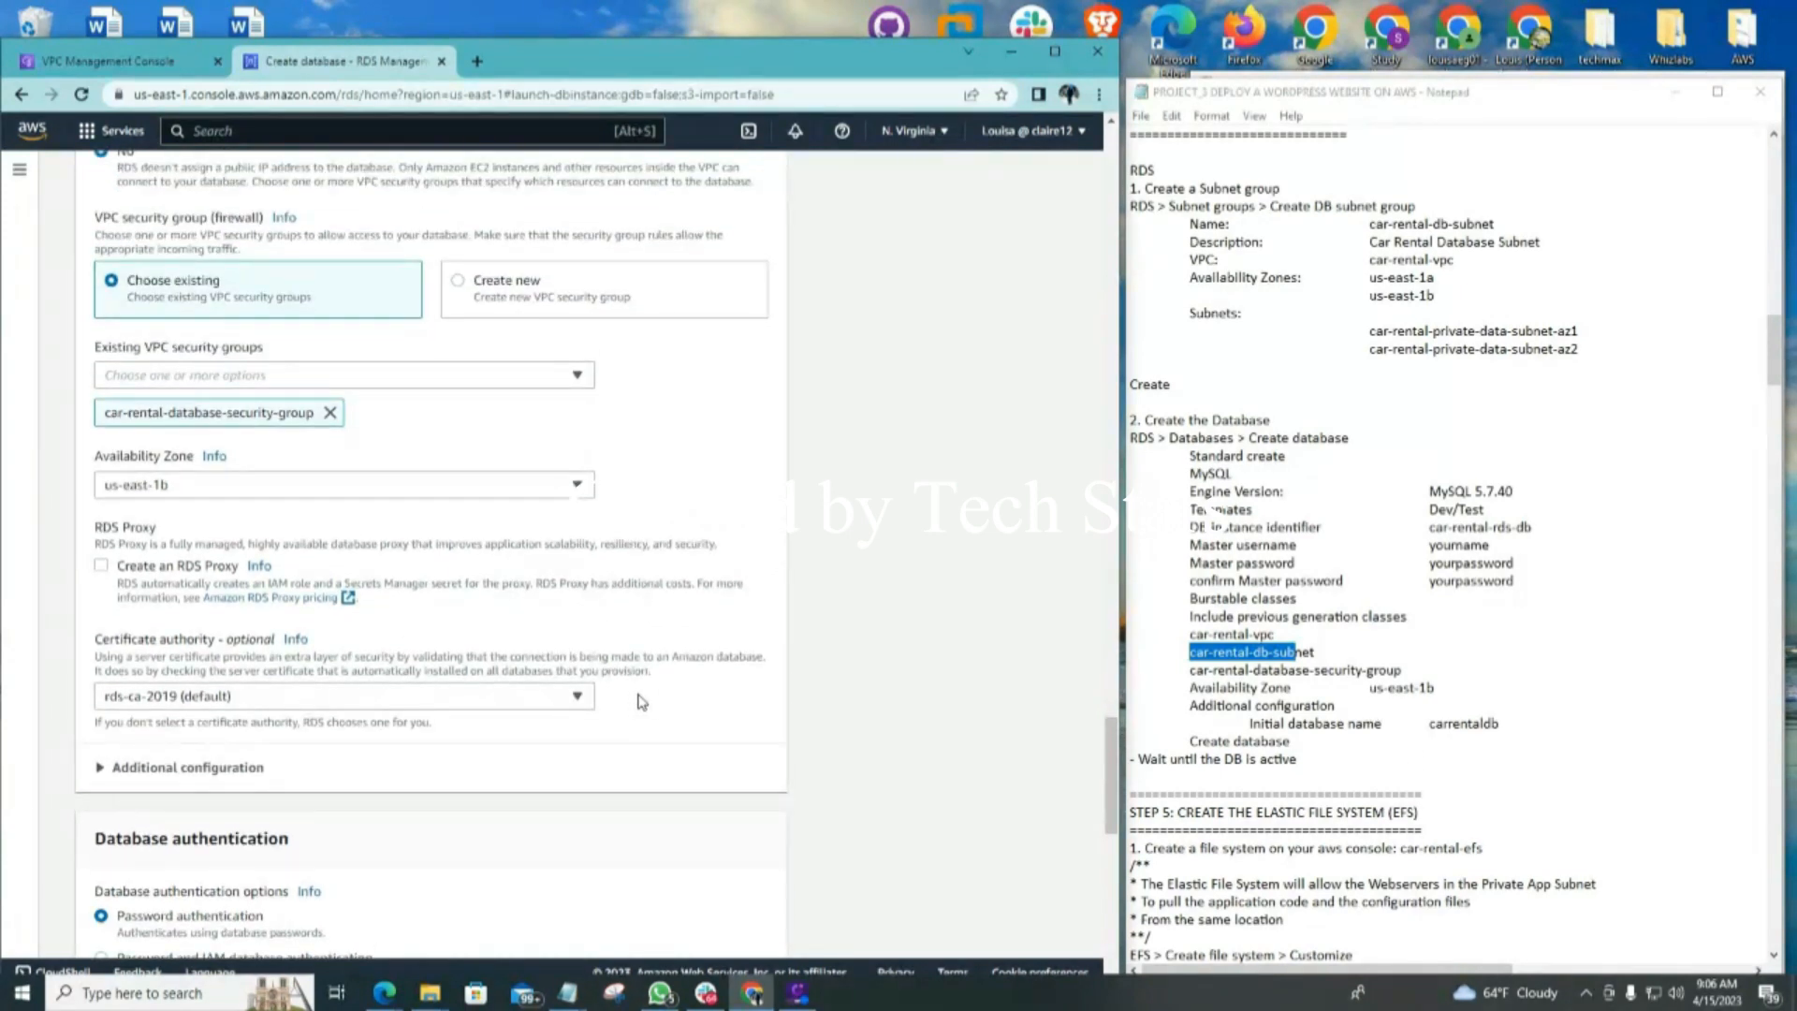
scroll(635, 702, down, 2)
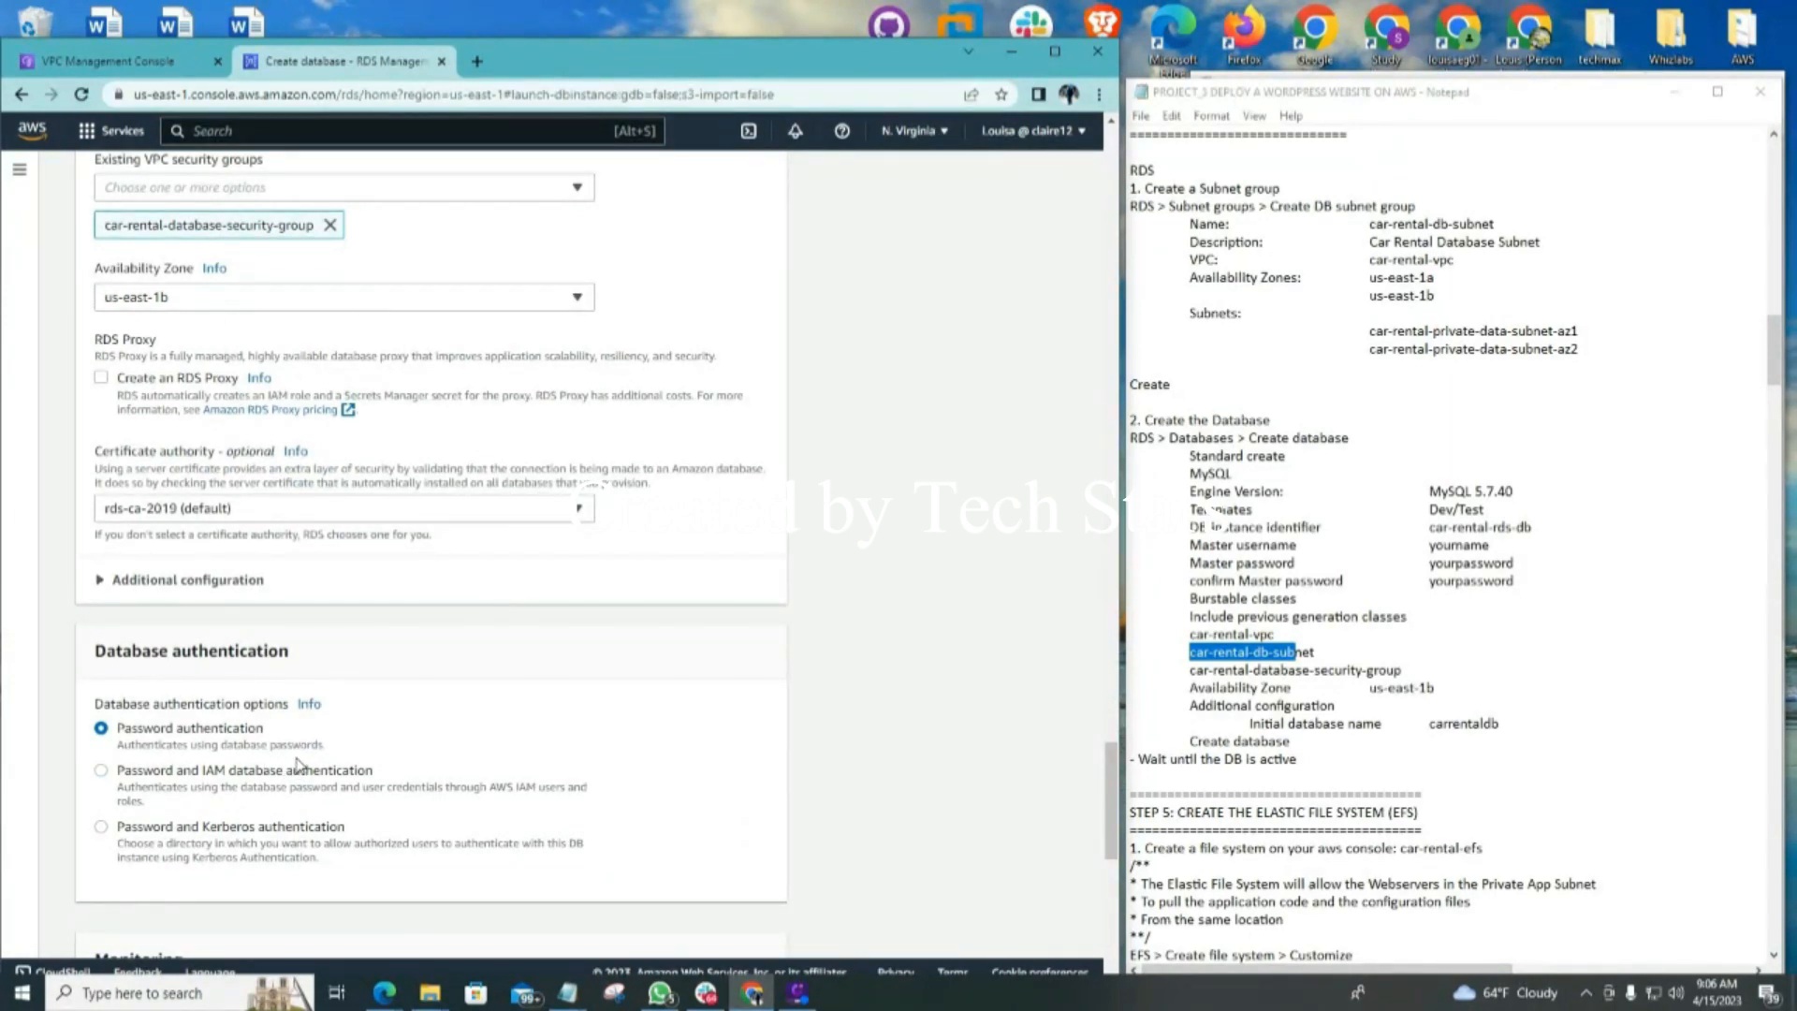
click(101, 585)
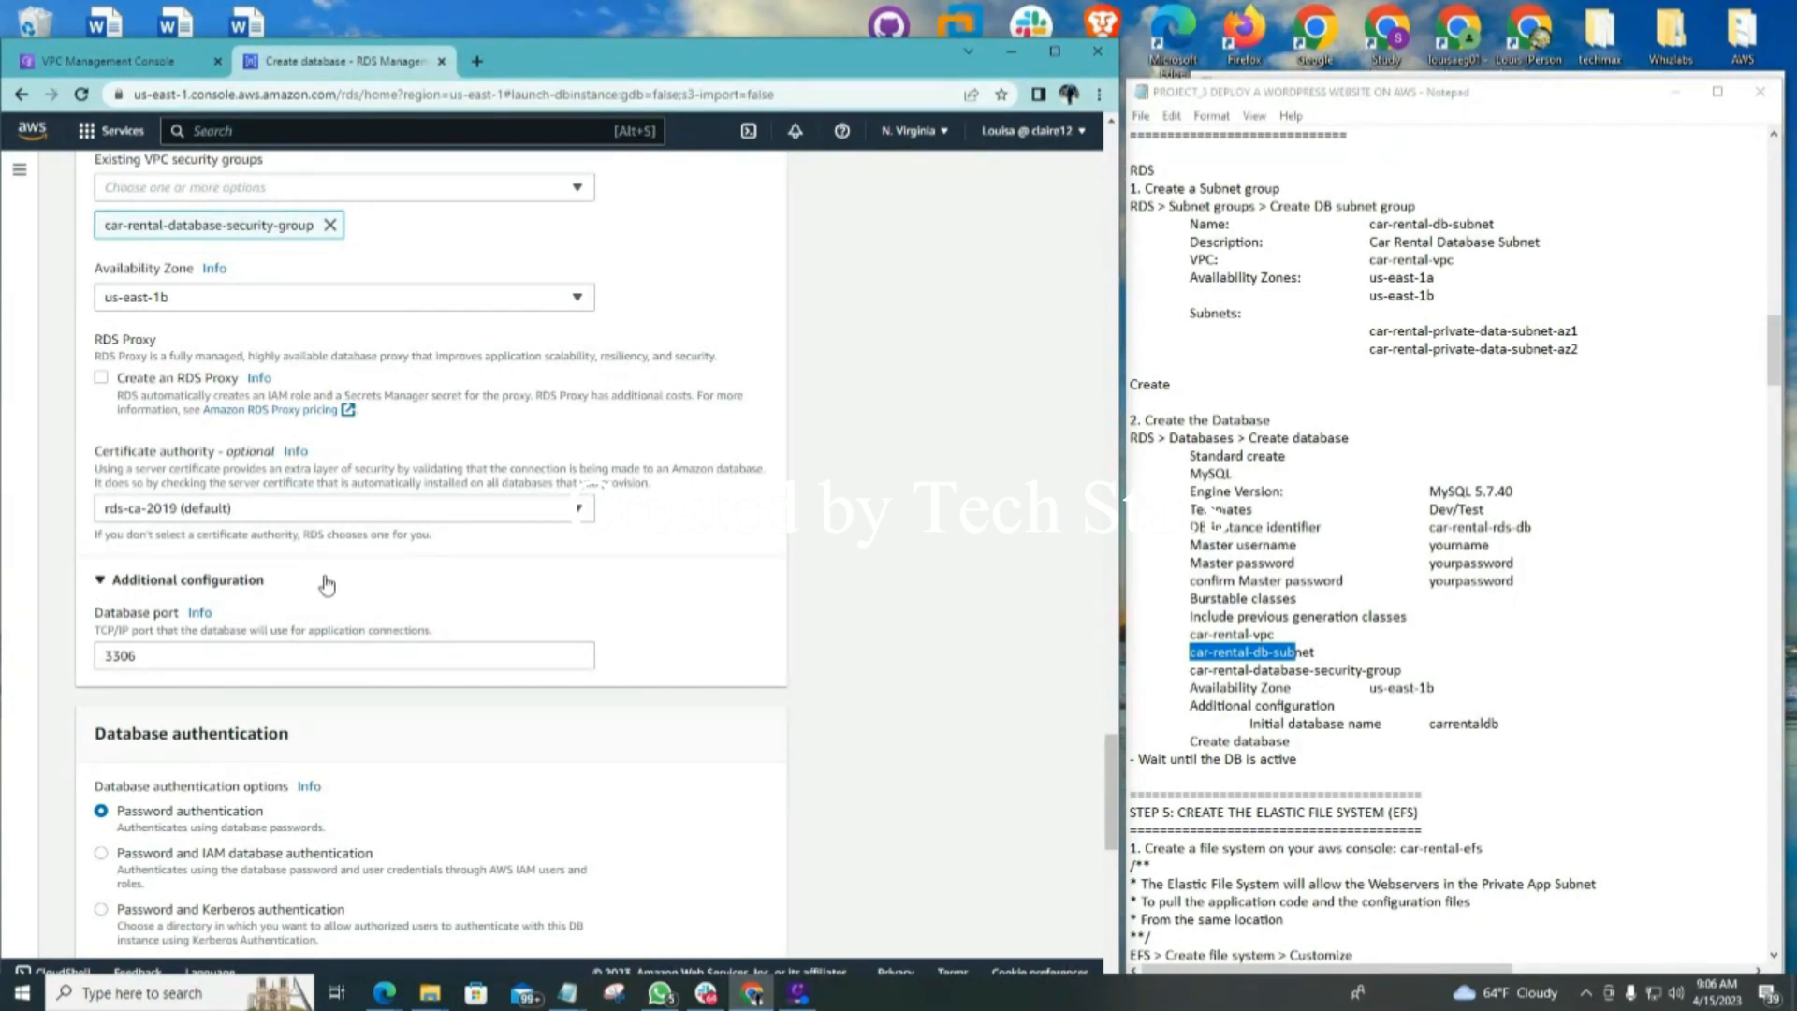
click(99, 582)
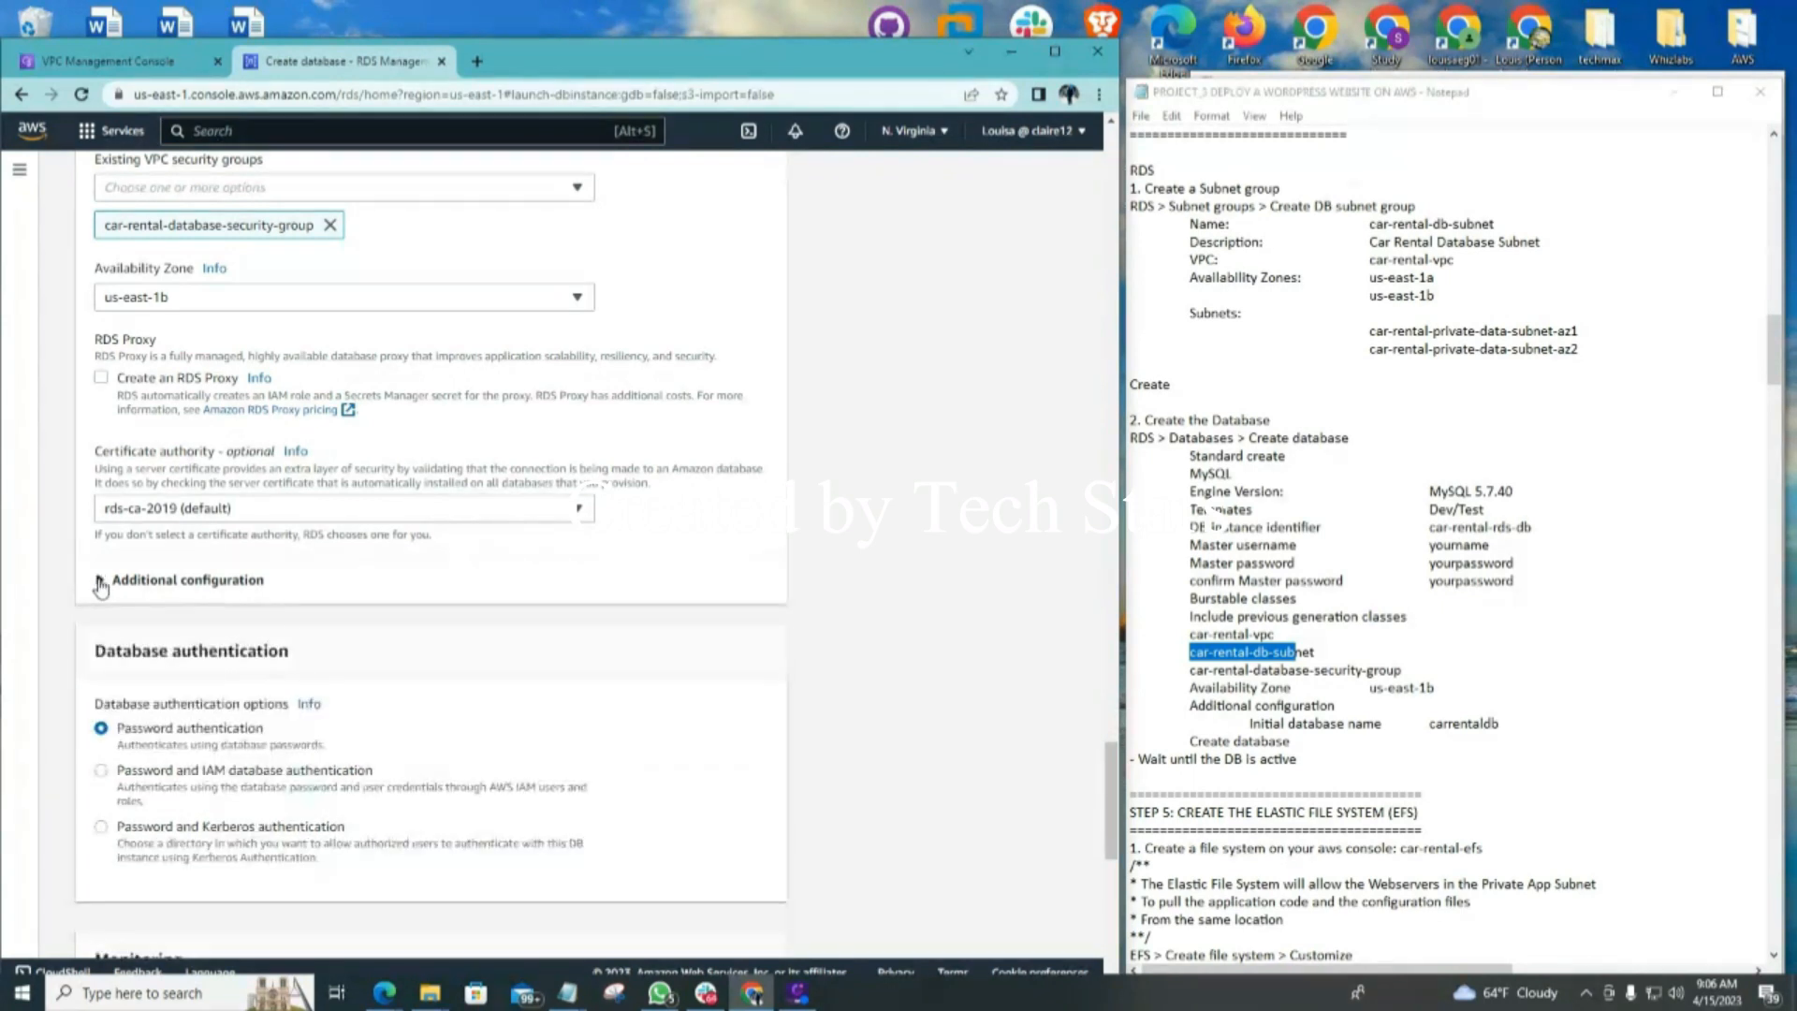
Set the initial database name to carrentaldb in the database options, copying it from the project notes
scroll(536, 645, down, 2)
scroll(536, 652, down, 5)
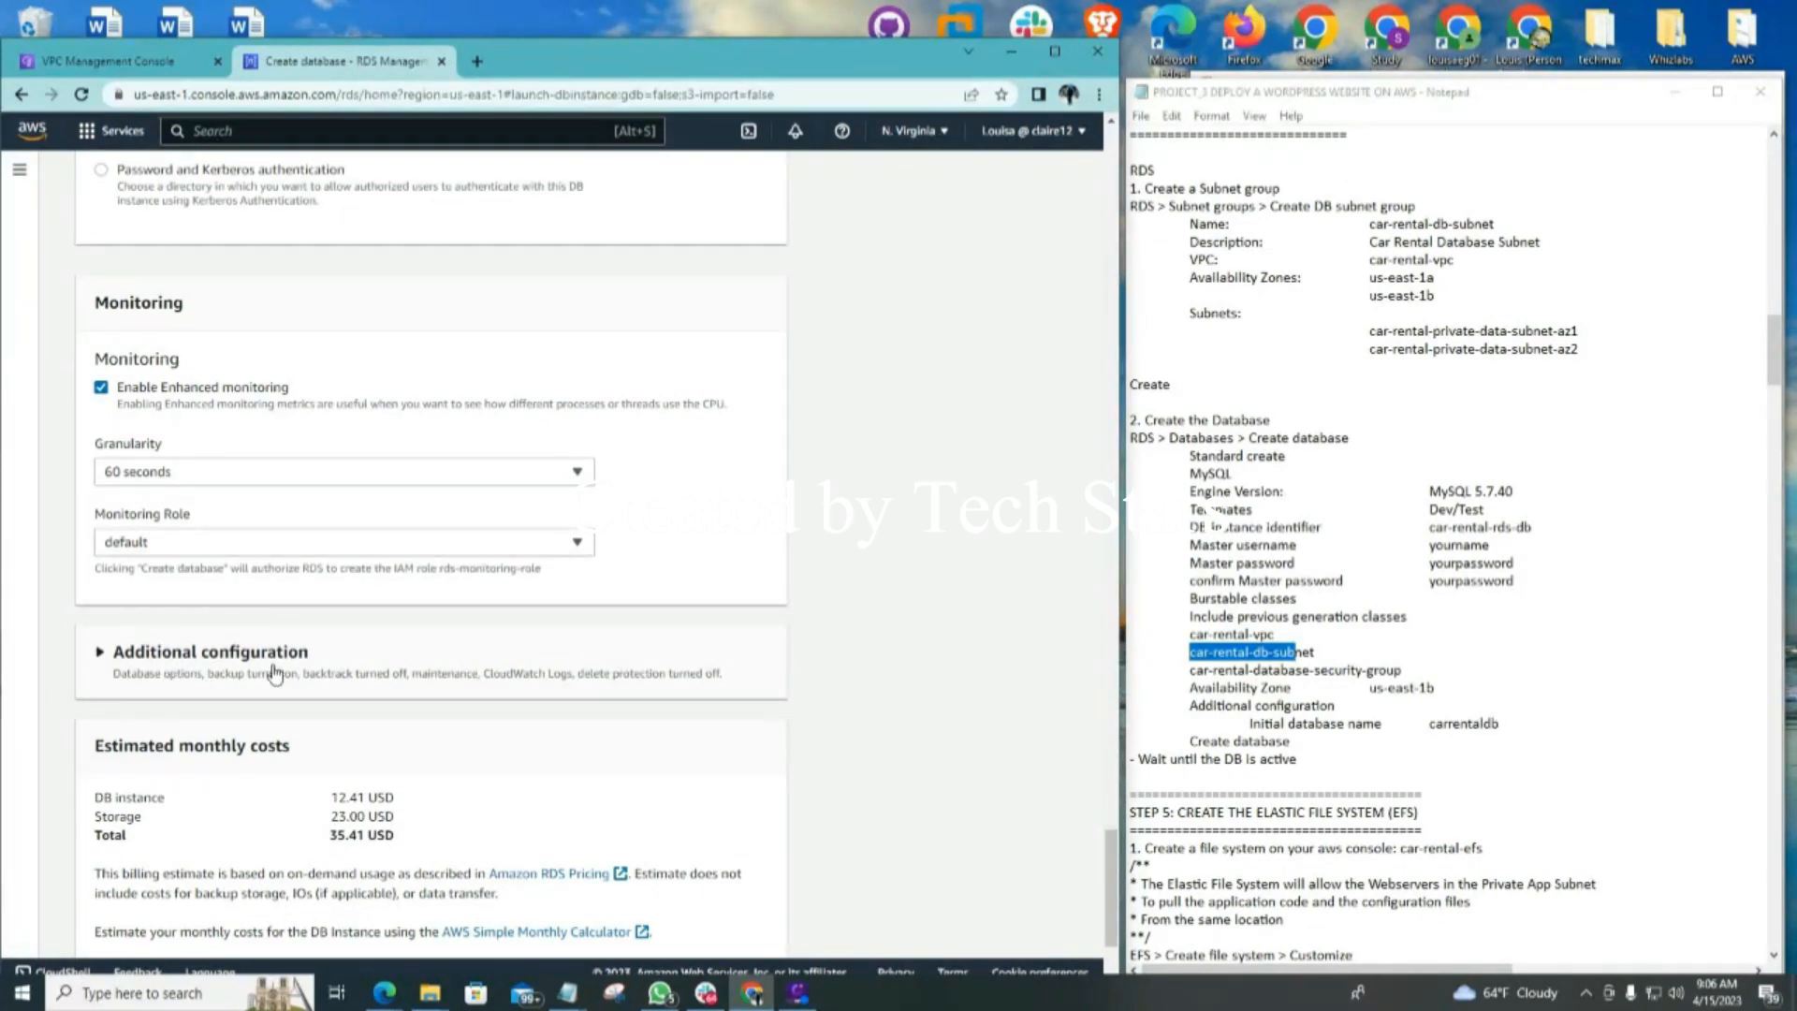
scroll(467, 680, down, 2)
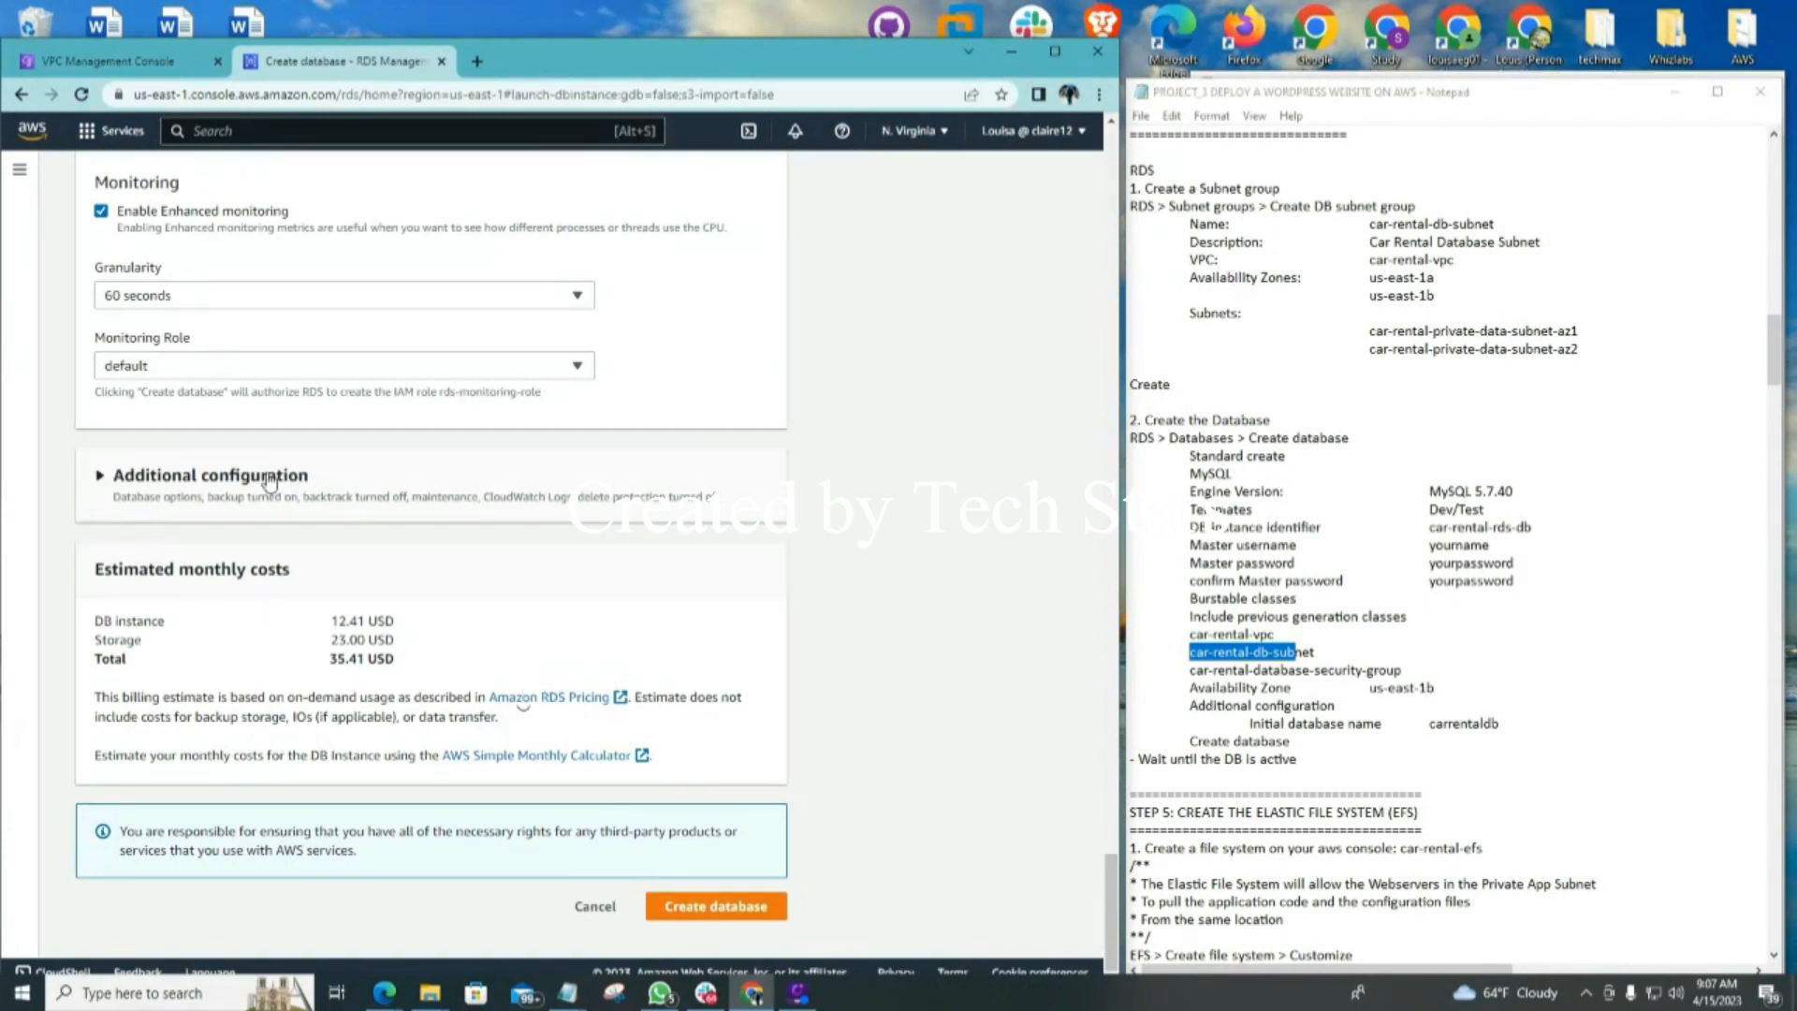
click(100, 479)
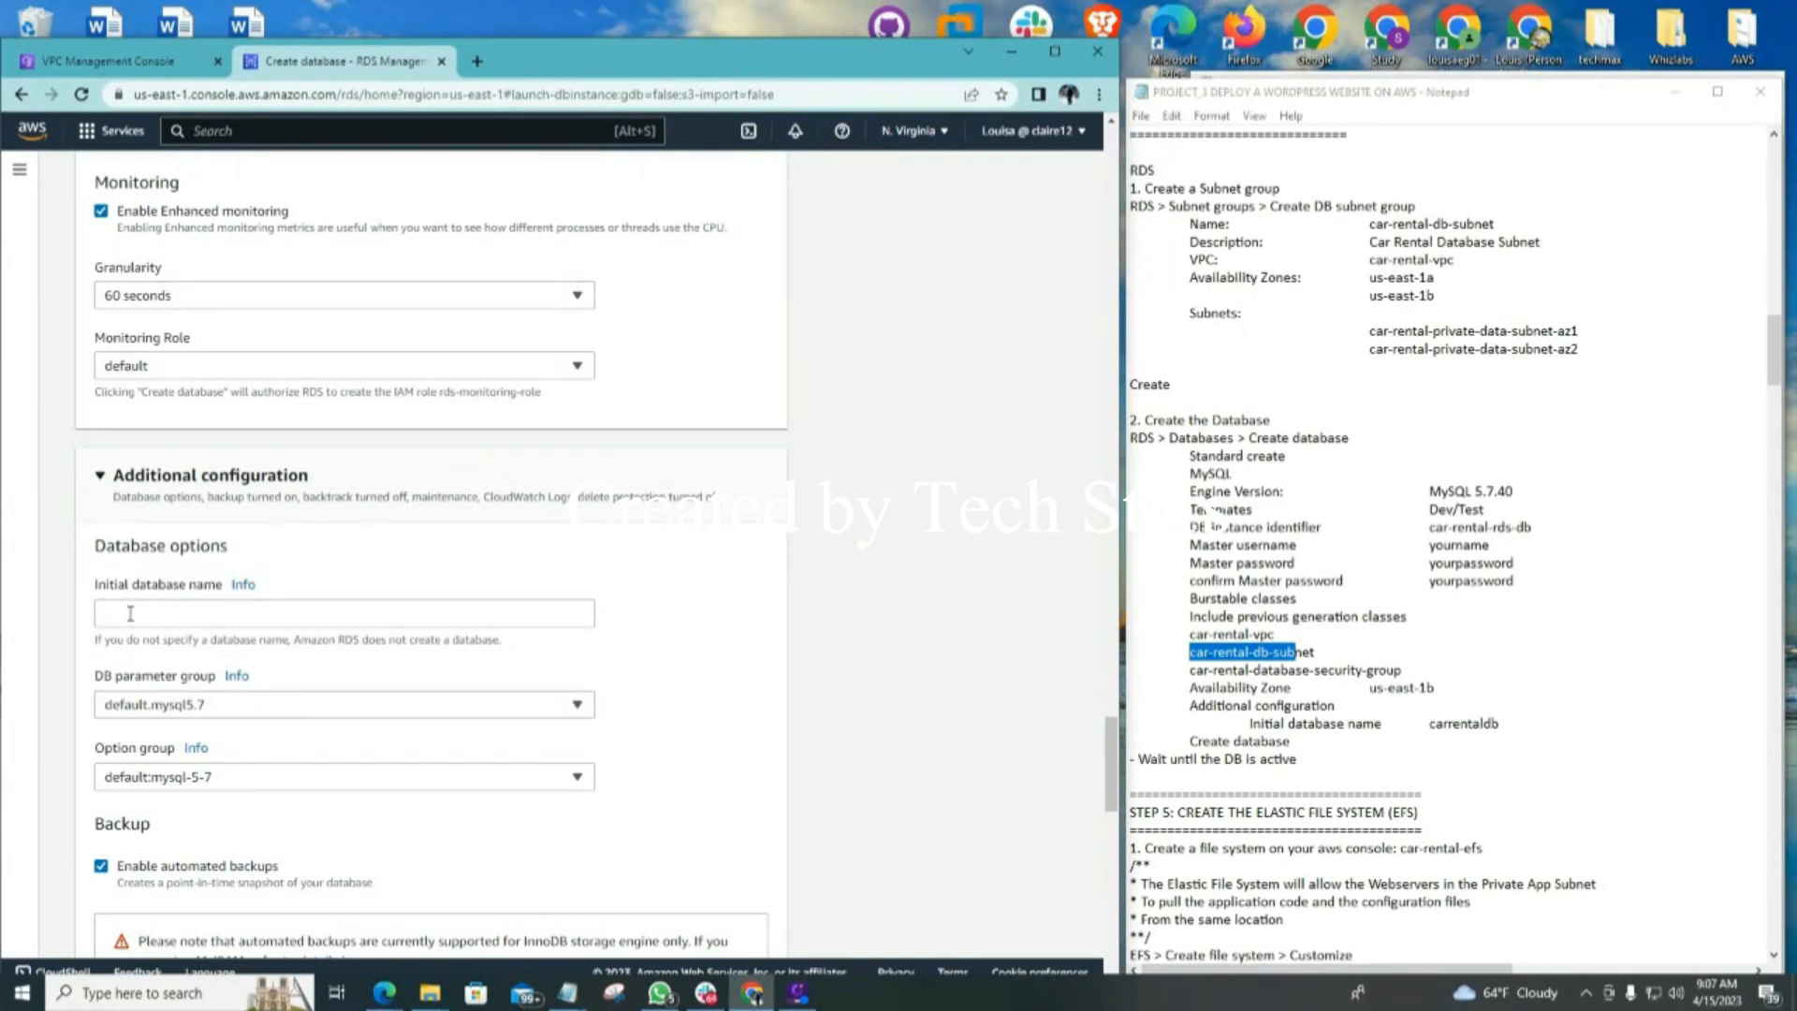
drag(1429, 726, 1502, 724)
right_click(1470, 723)
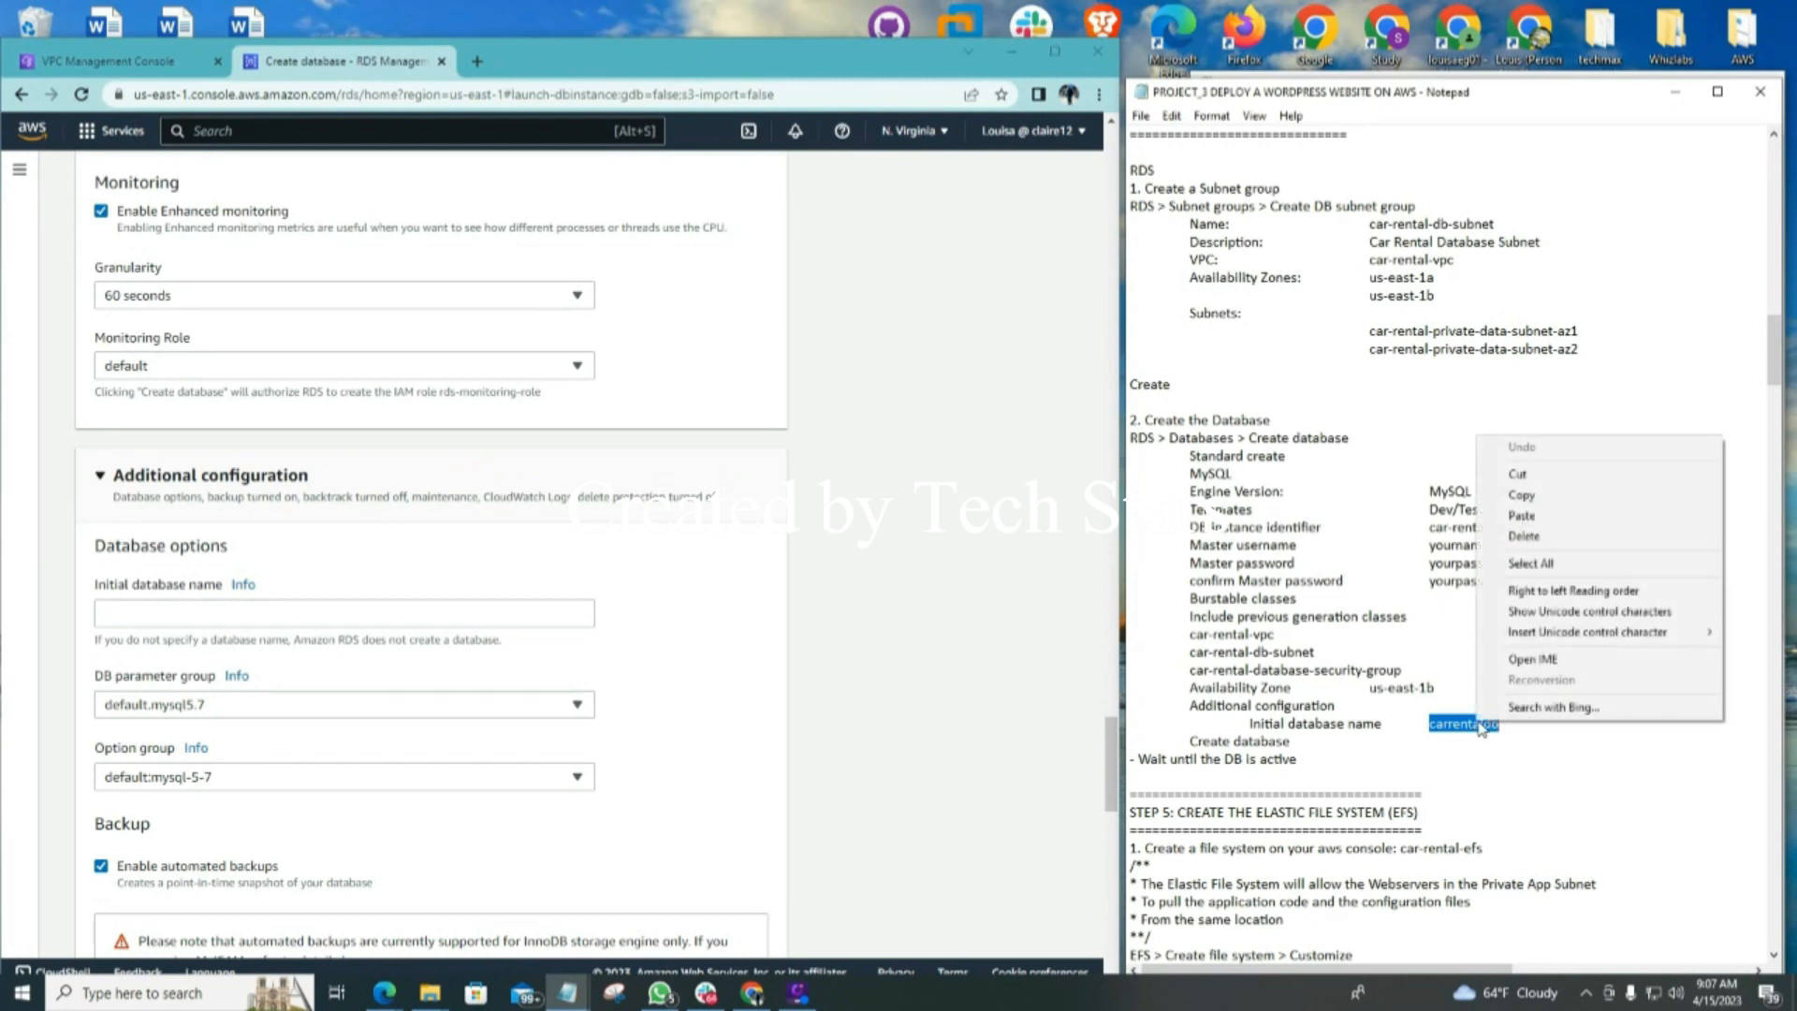
click(1525, 496)
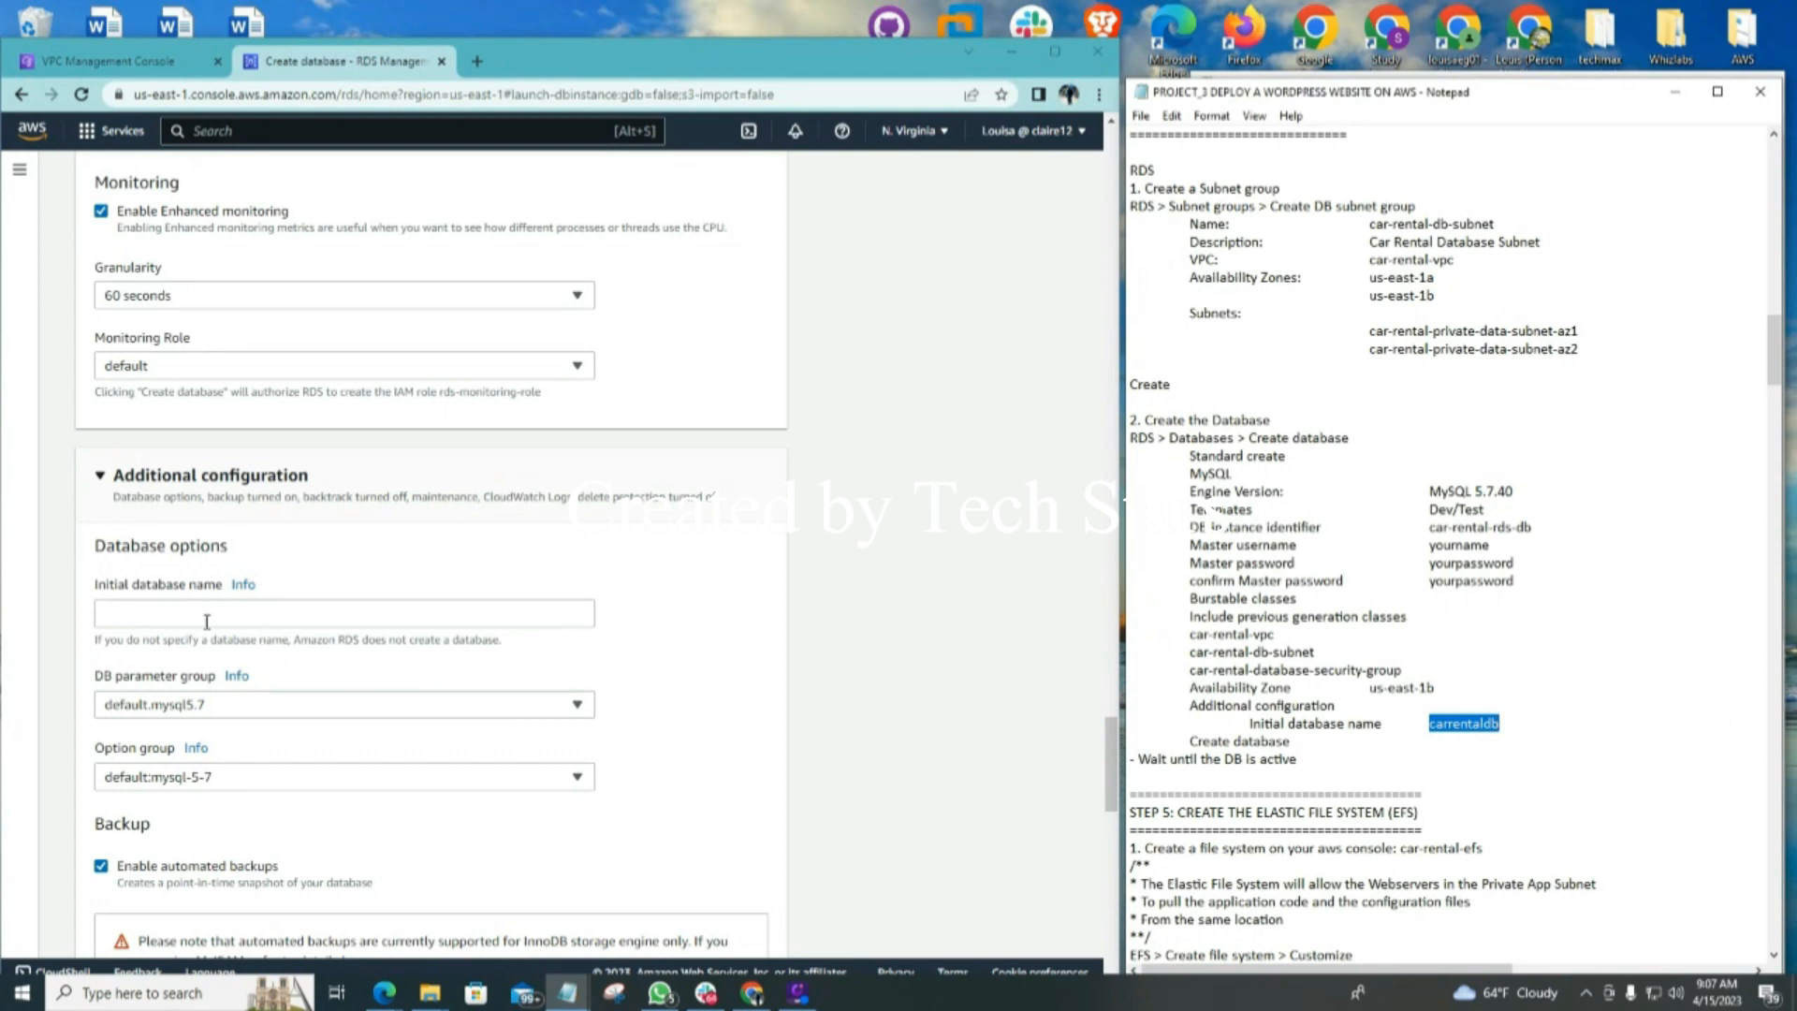
click(113, 612)
right_click(113, 614)
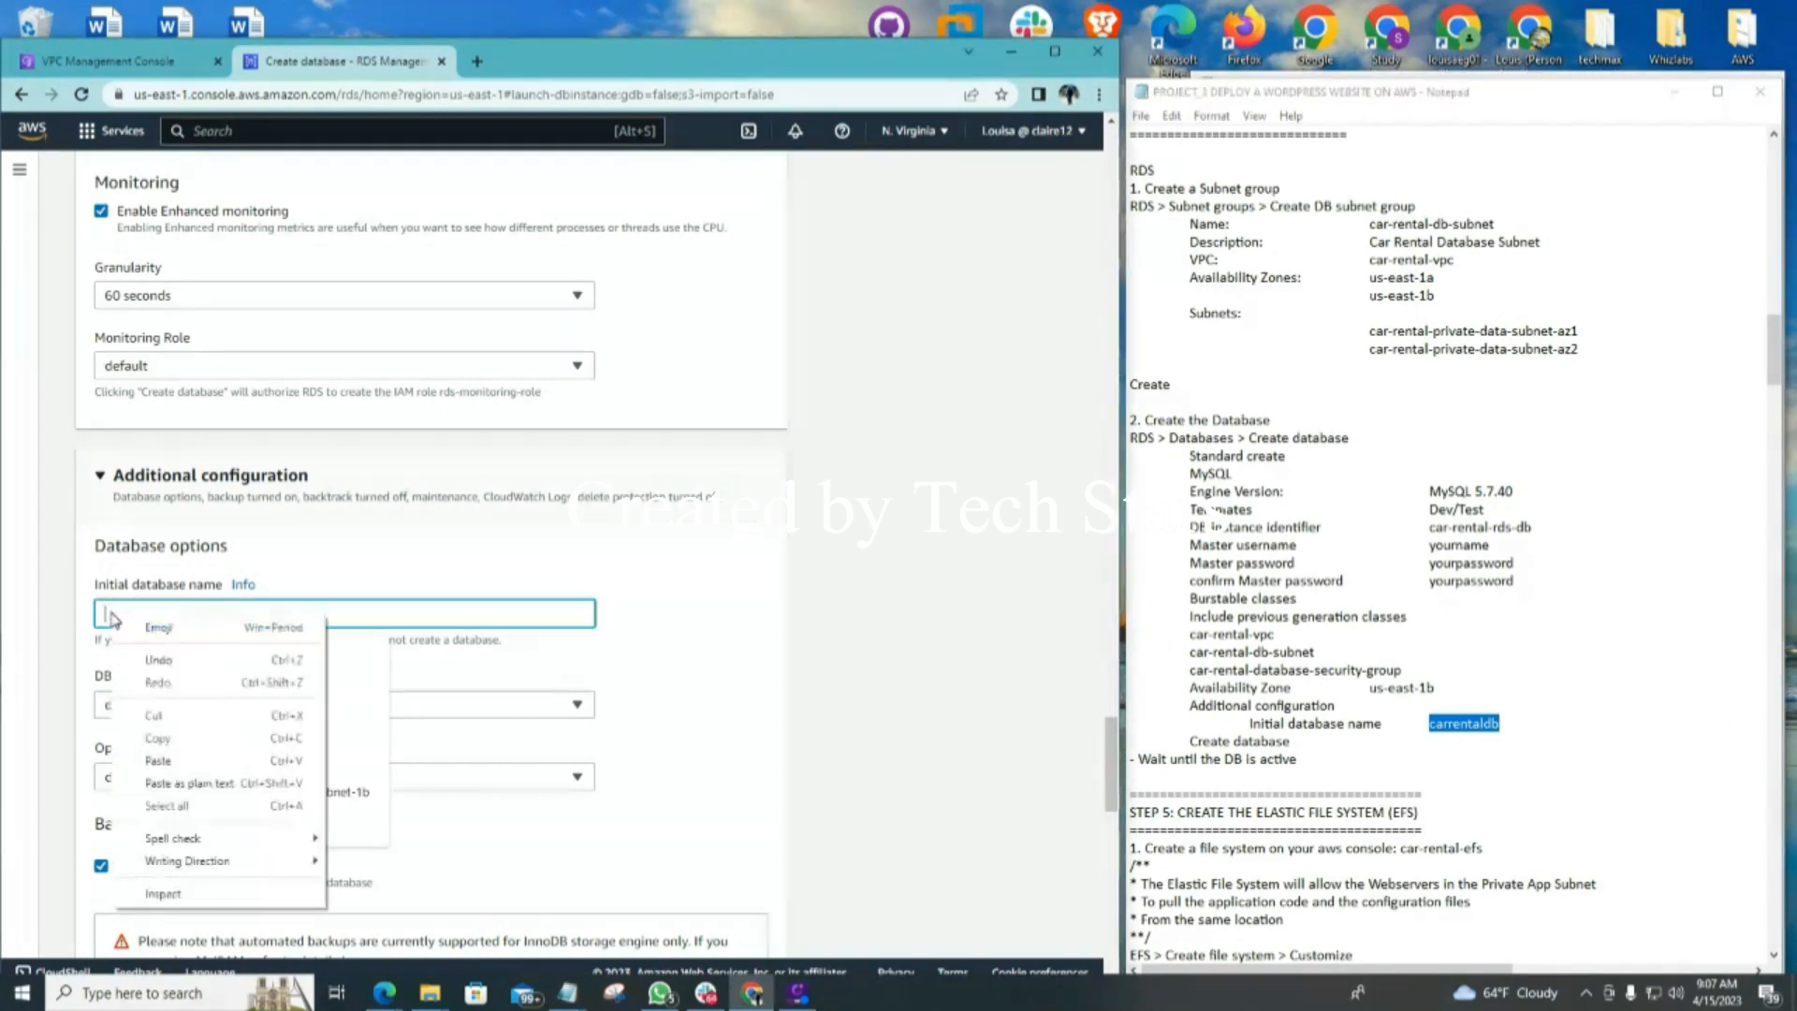
click(157, 761)
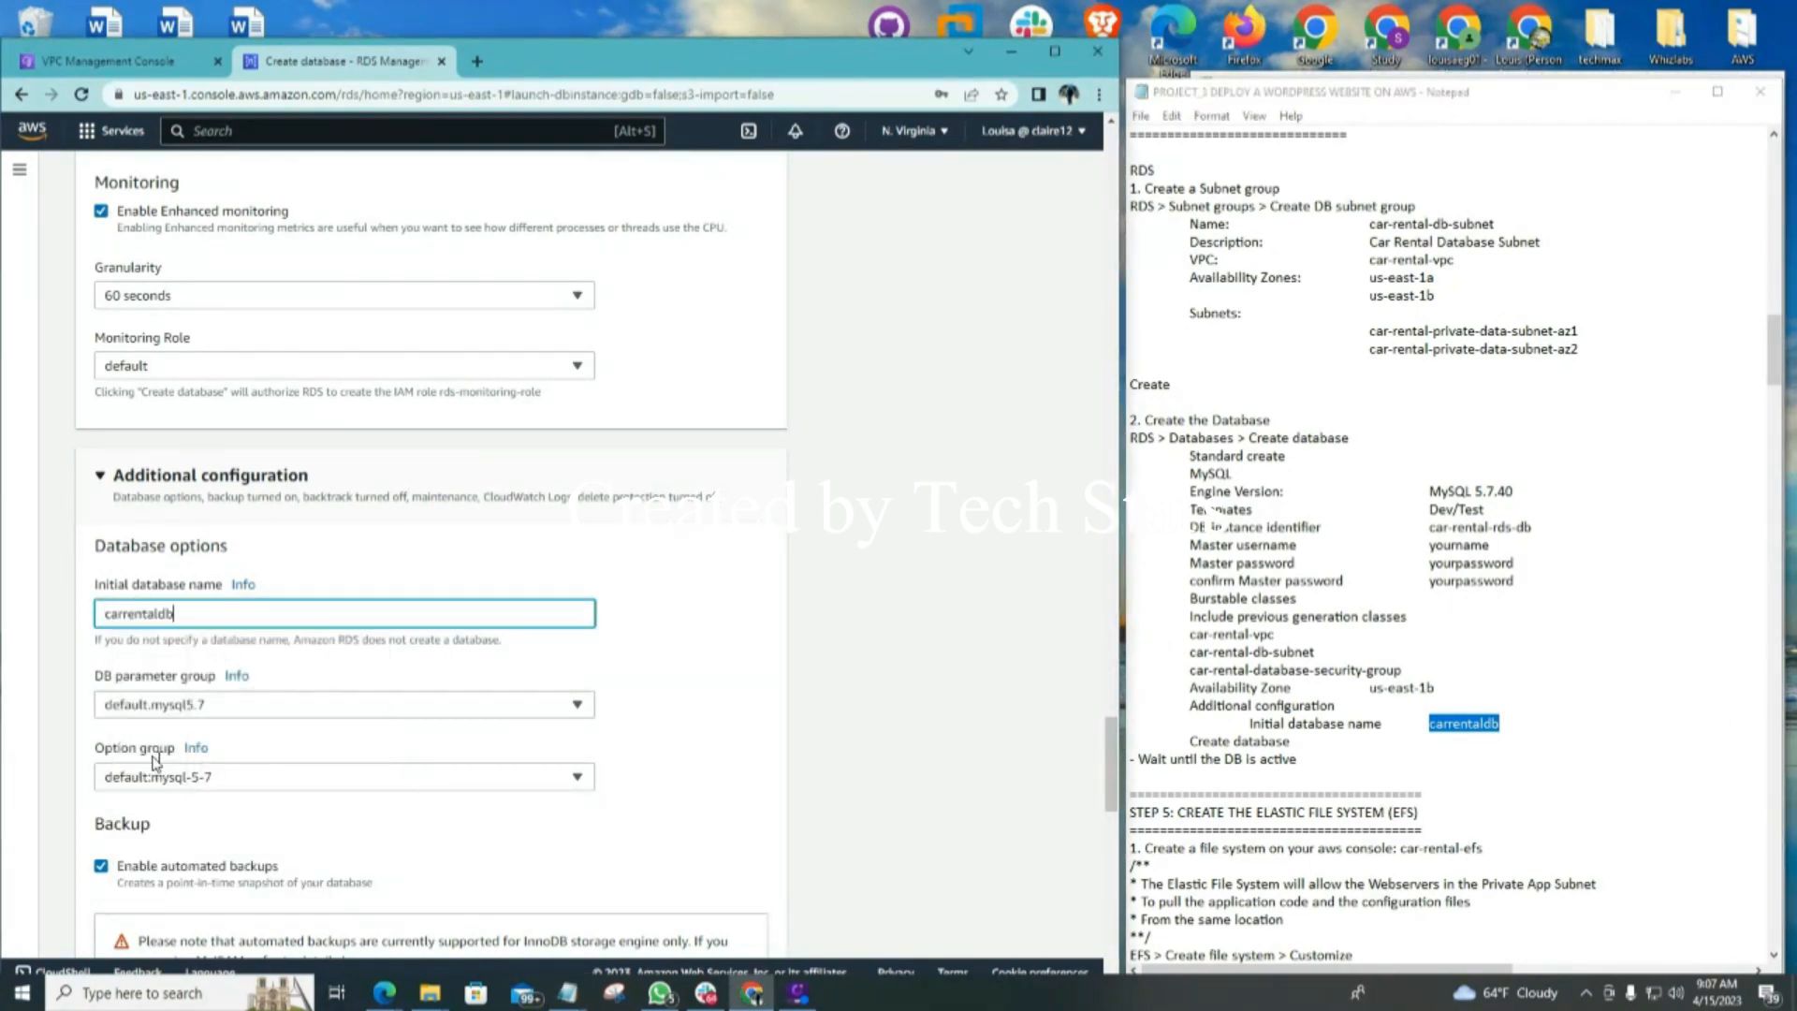
Create the car-rental-rds-db database with the remaining options at their defaults and dismiss the suggested add-ons
scroll(600, 745, down, 1)
scroll(600, 745, down, 1)
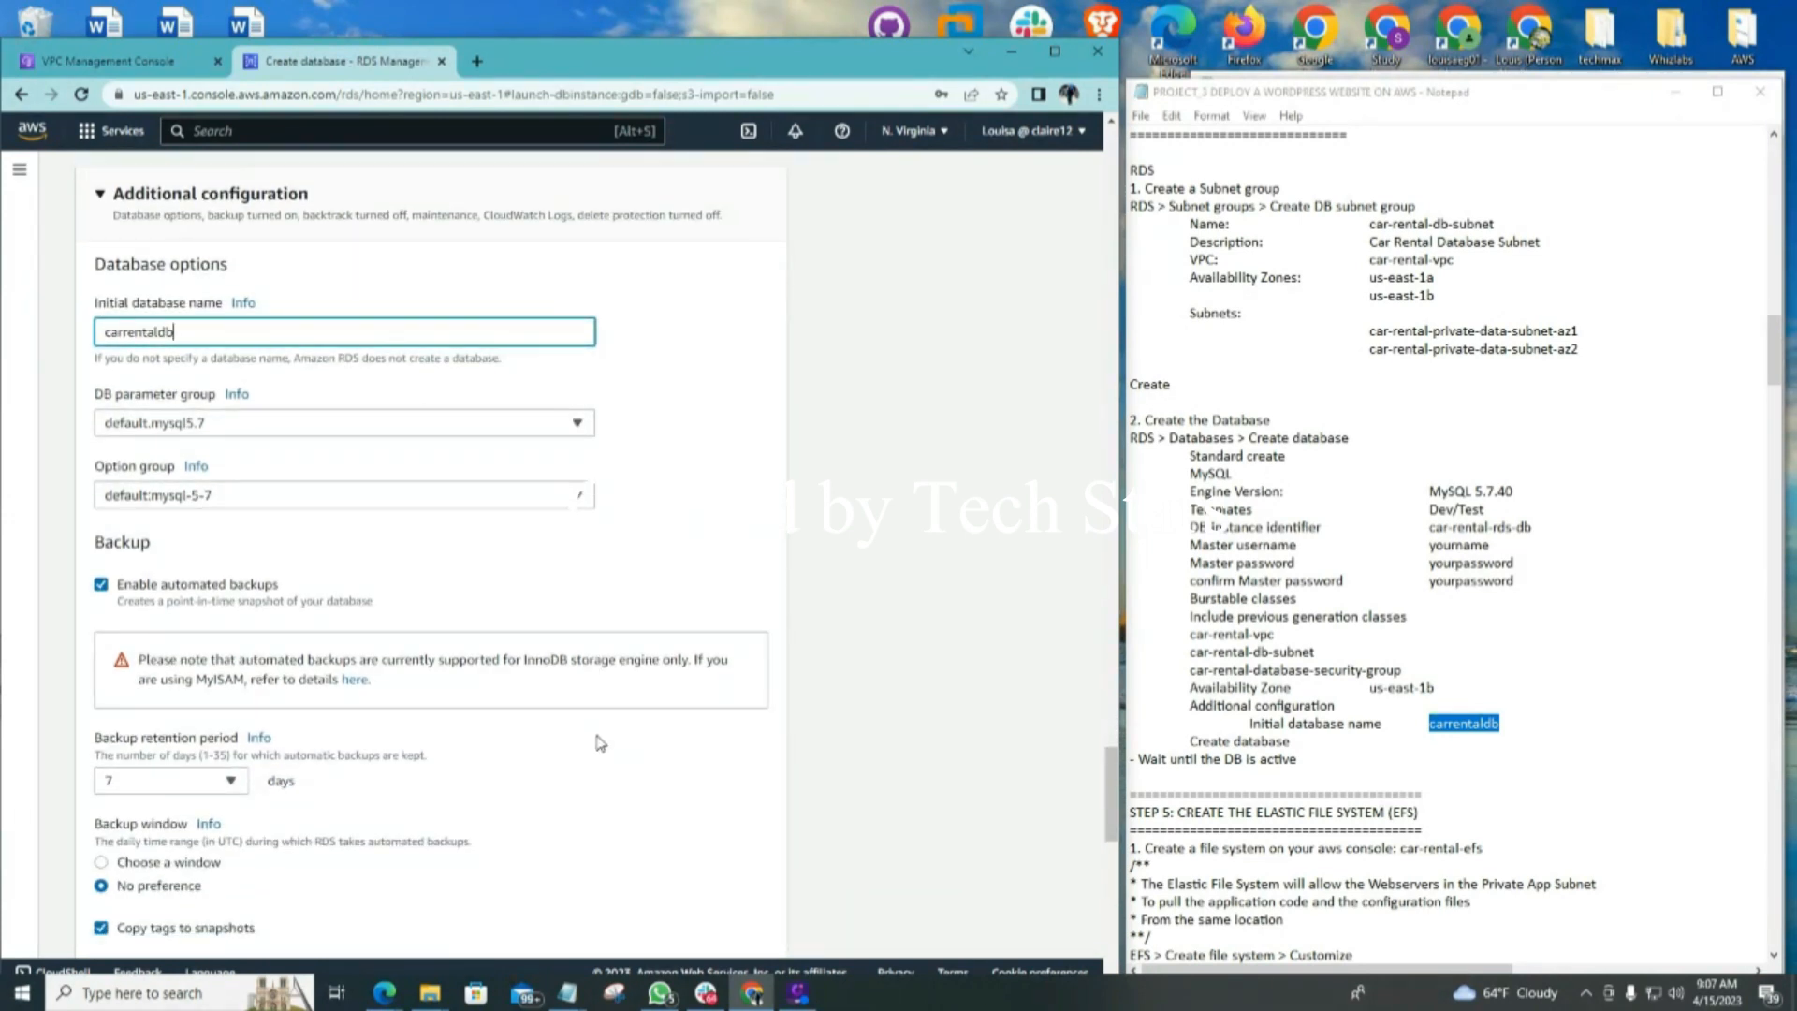
scroll(600, 744, down, 6)
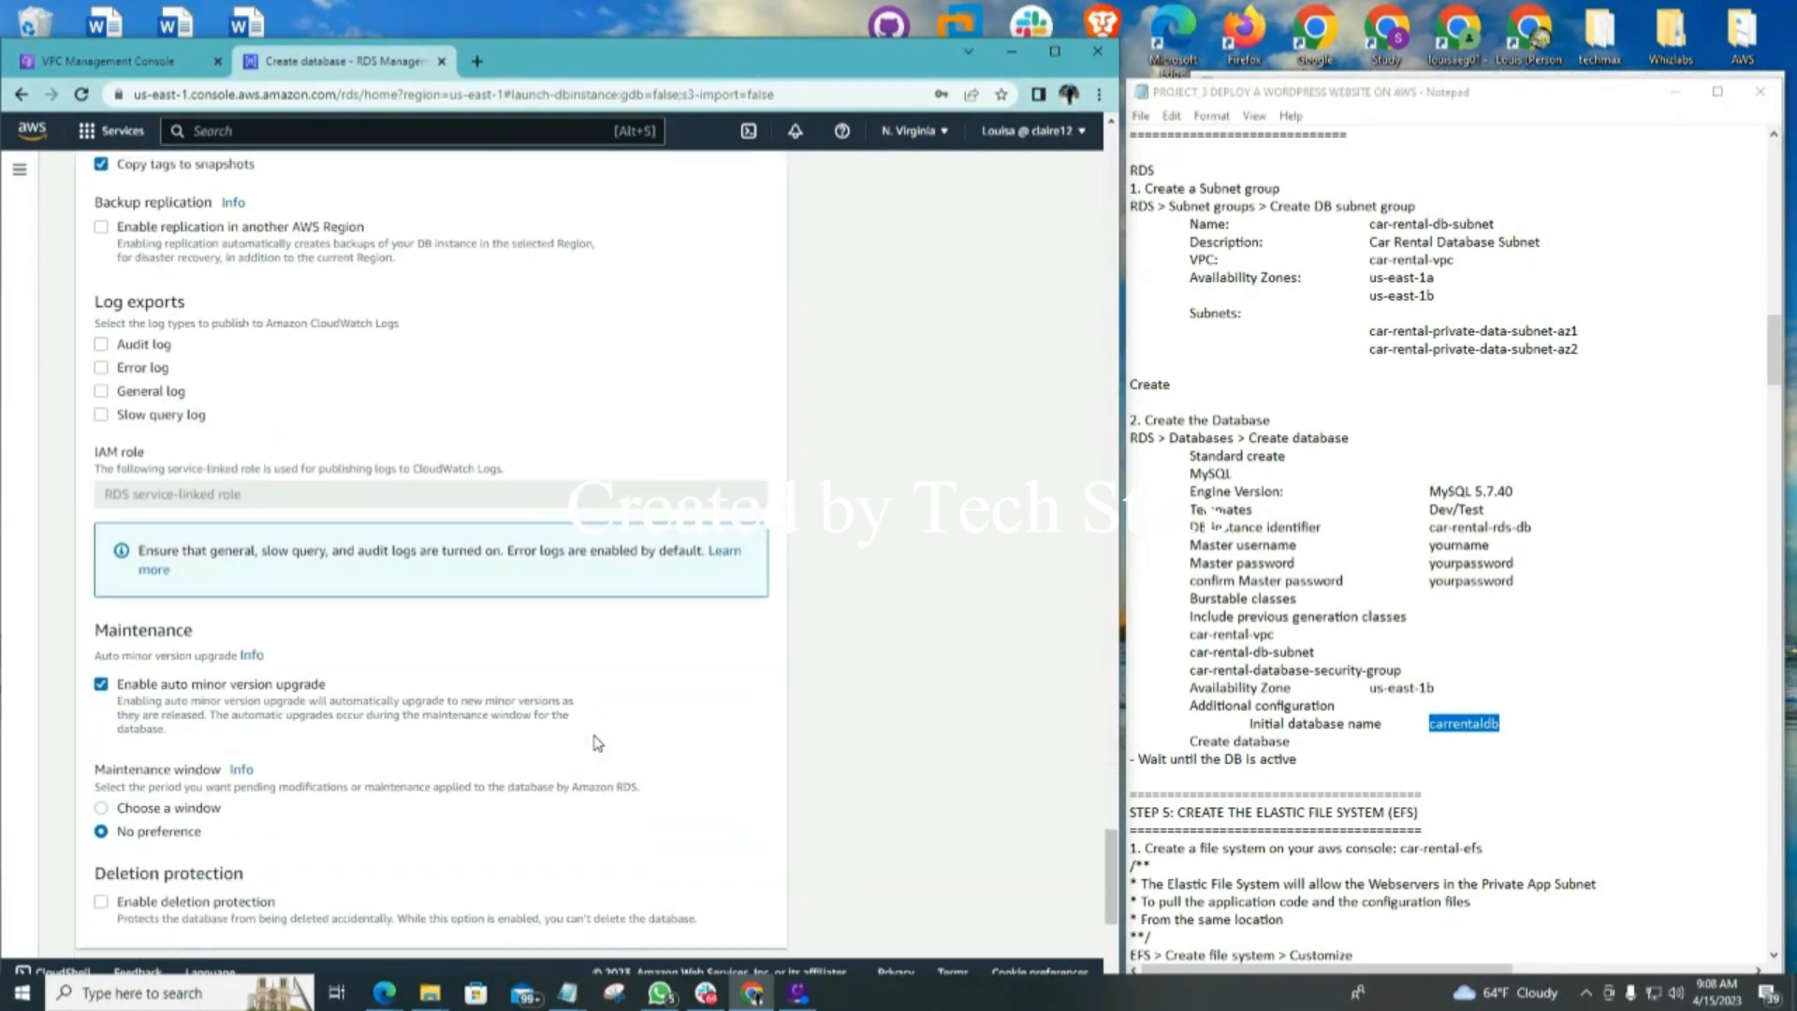
scroll(598, 743, down, 4)
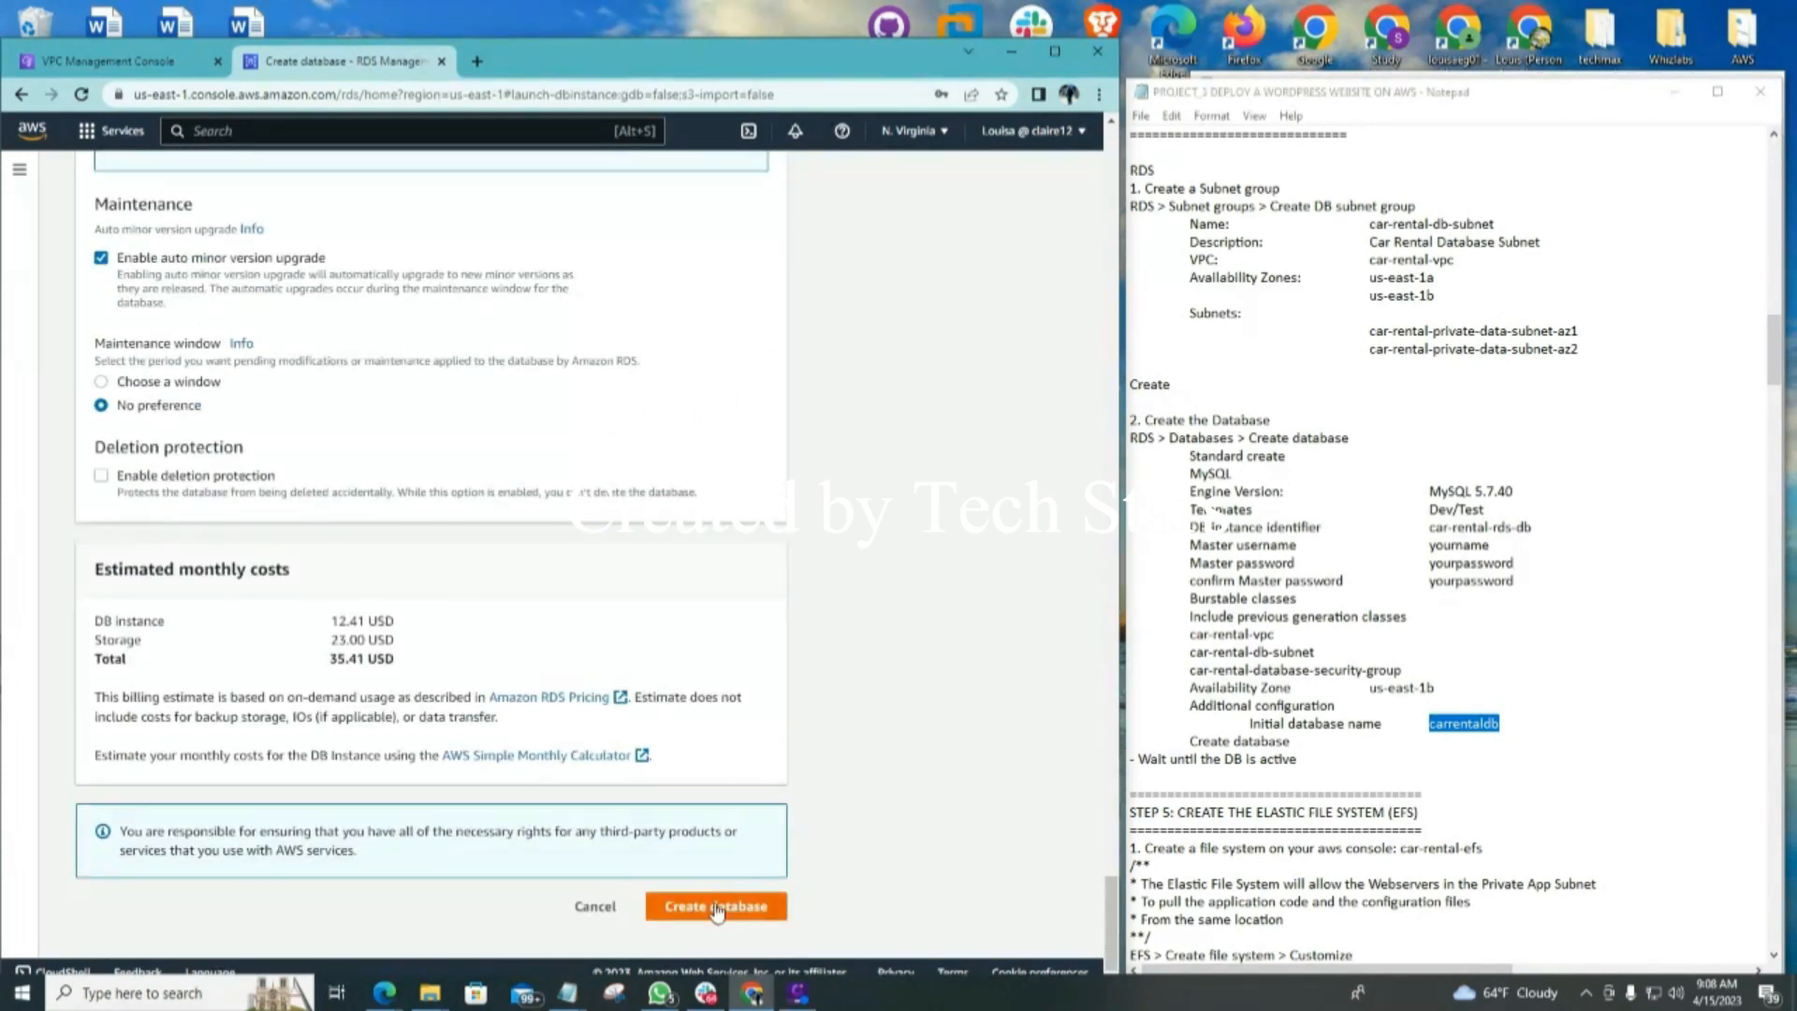
click(717, 908)
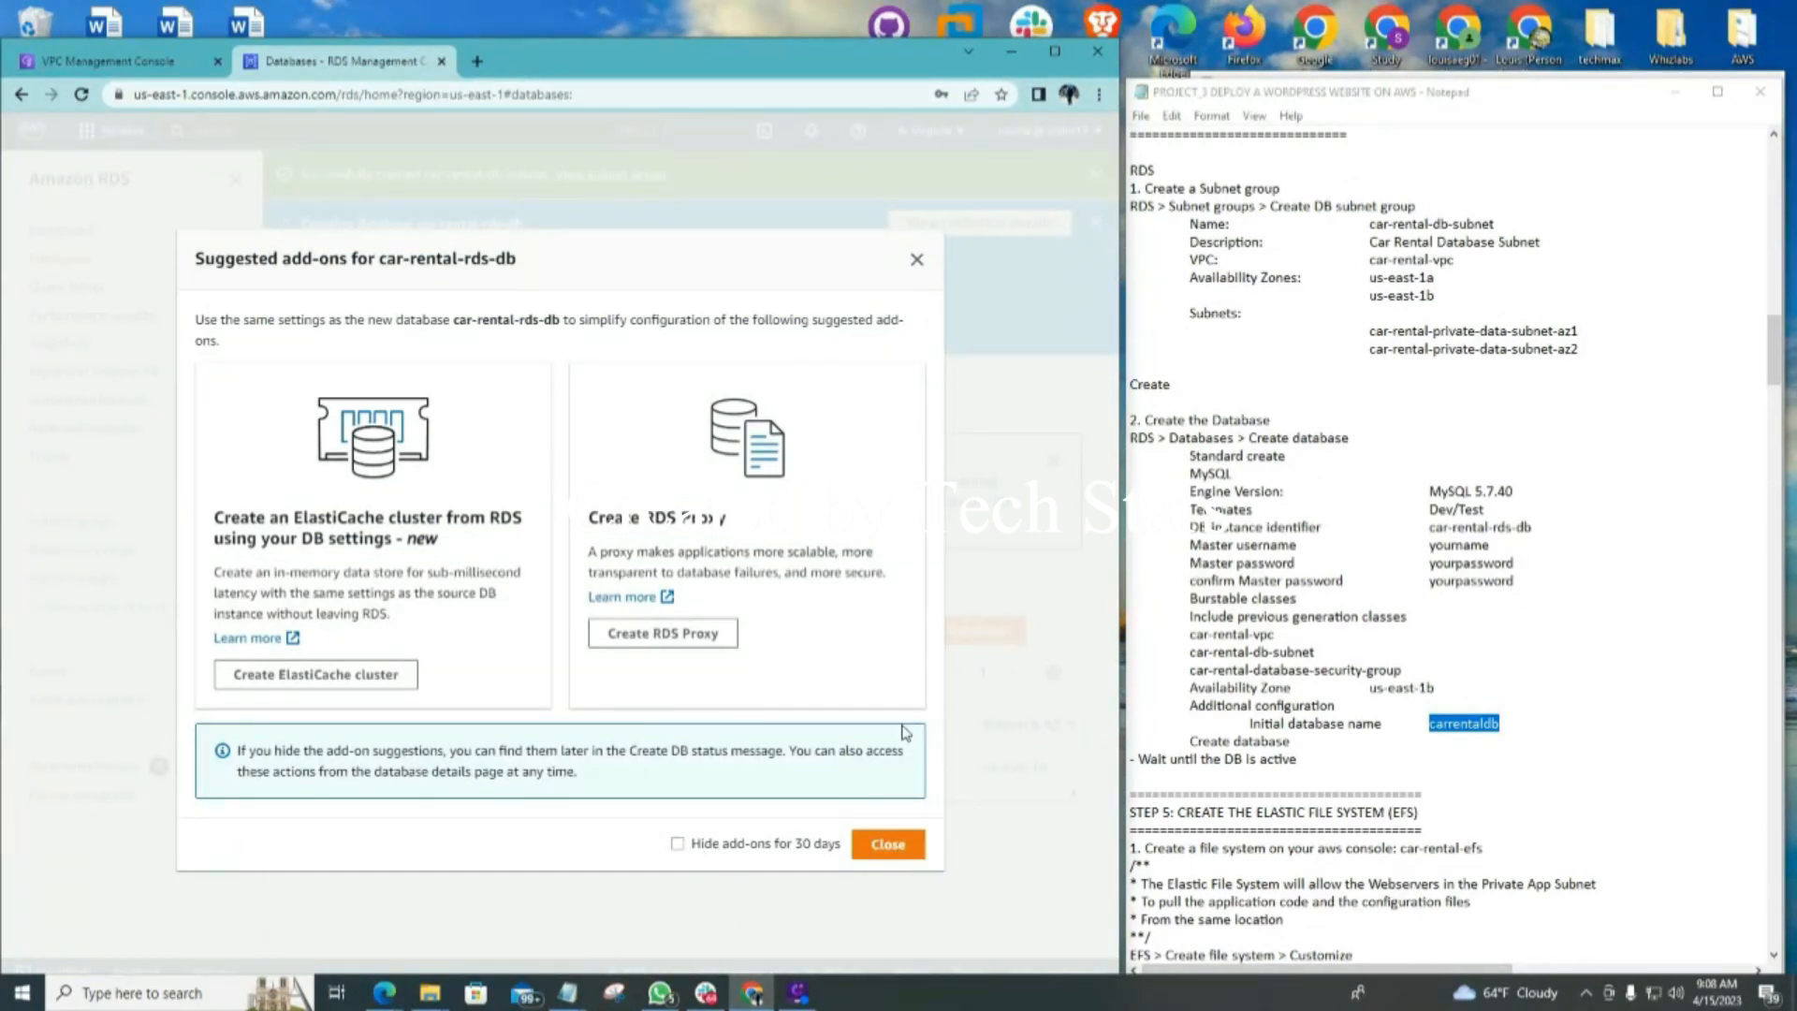
click(916, 262)
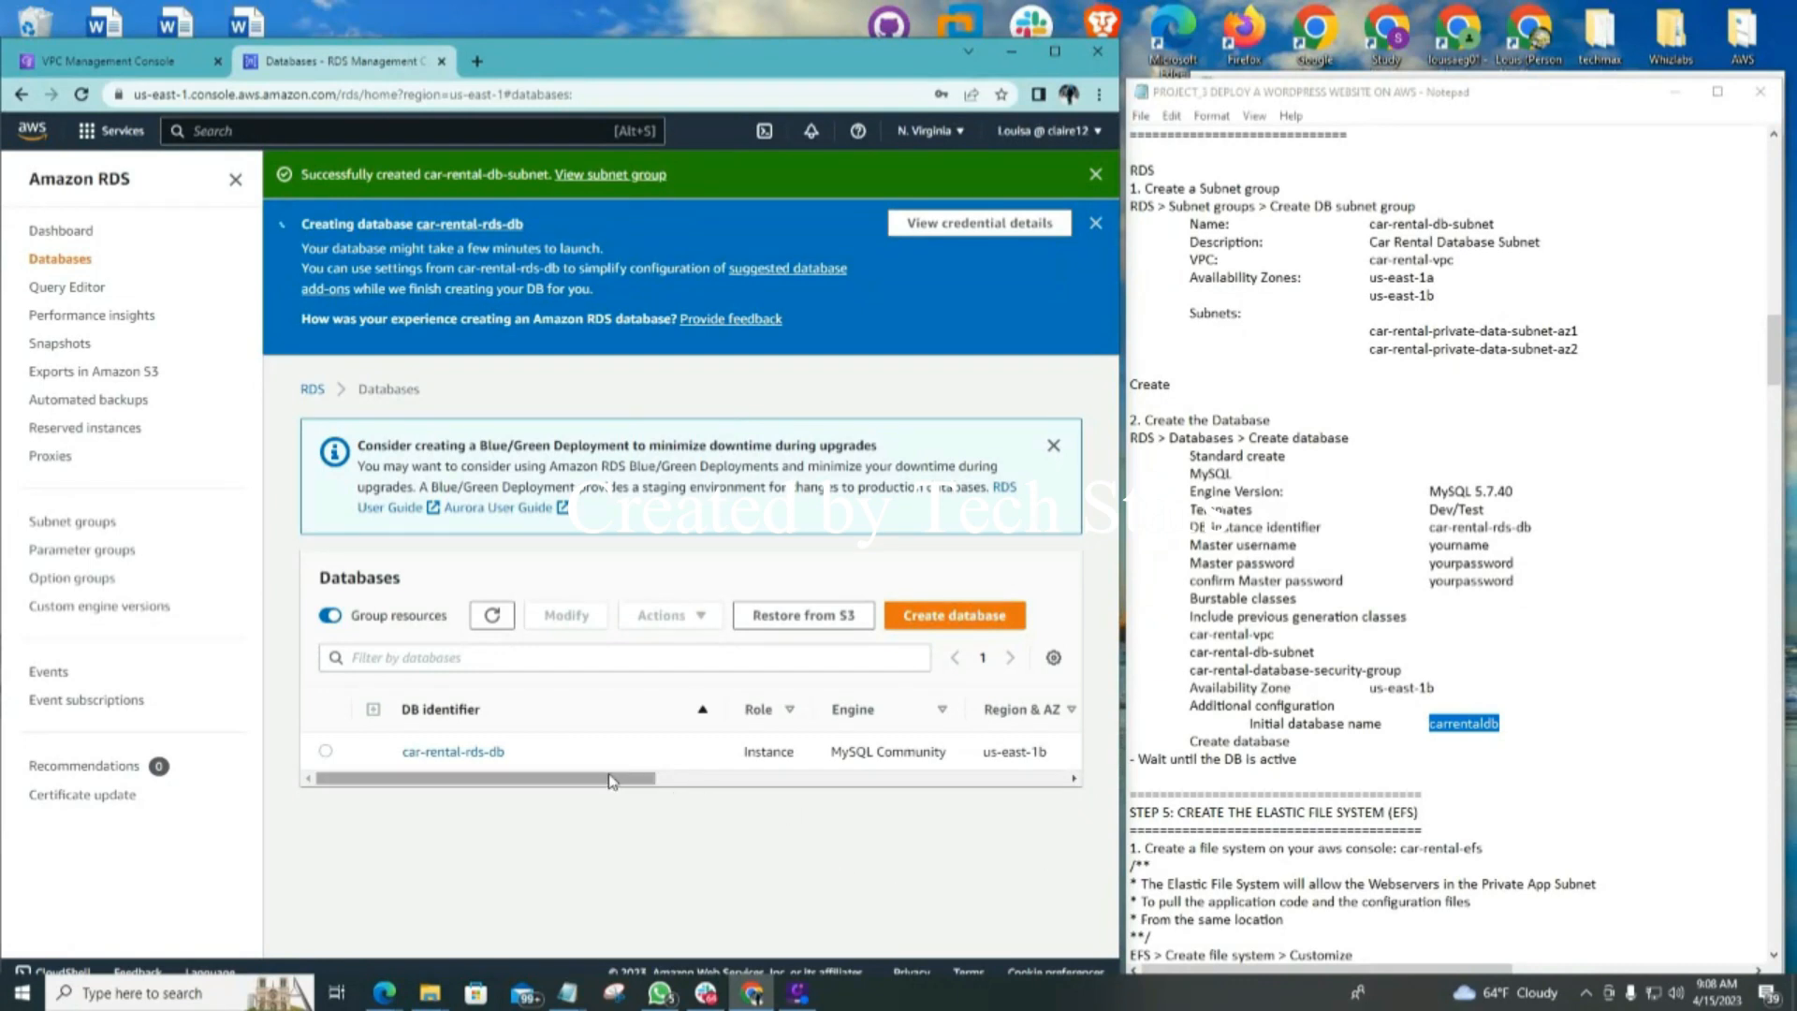
Check the creation status of the car-rental-rds-db database and read the Elastic File System step in the notes
drag(604, 783, 847, 788)
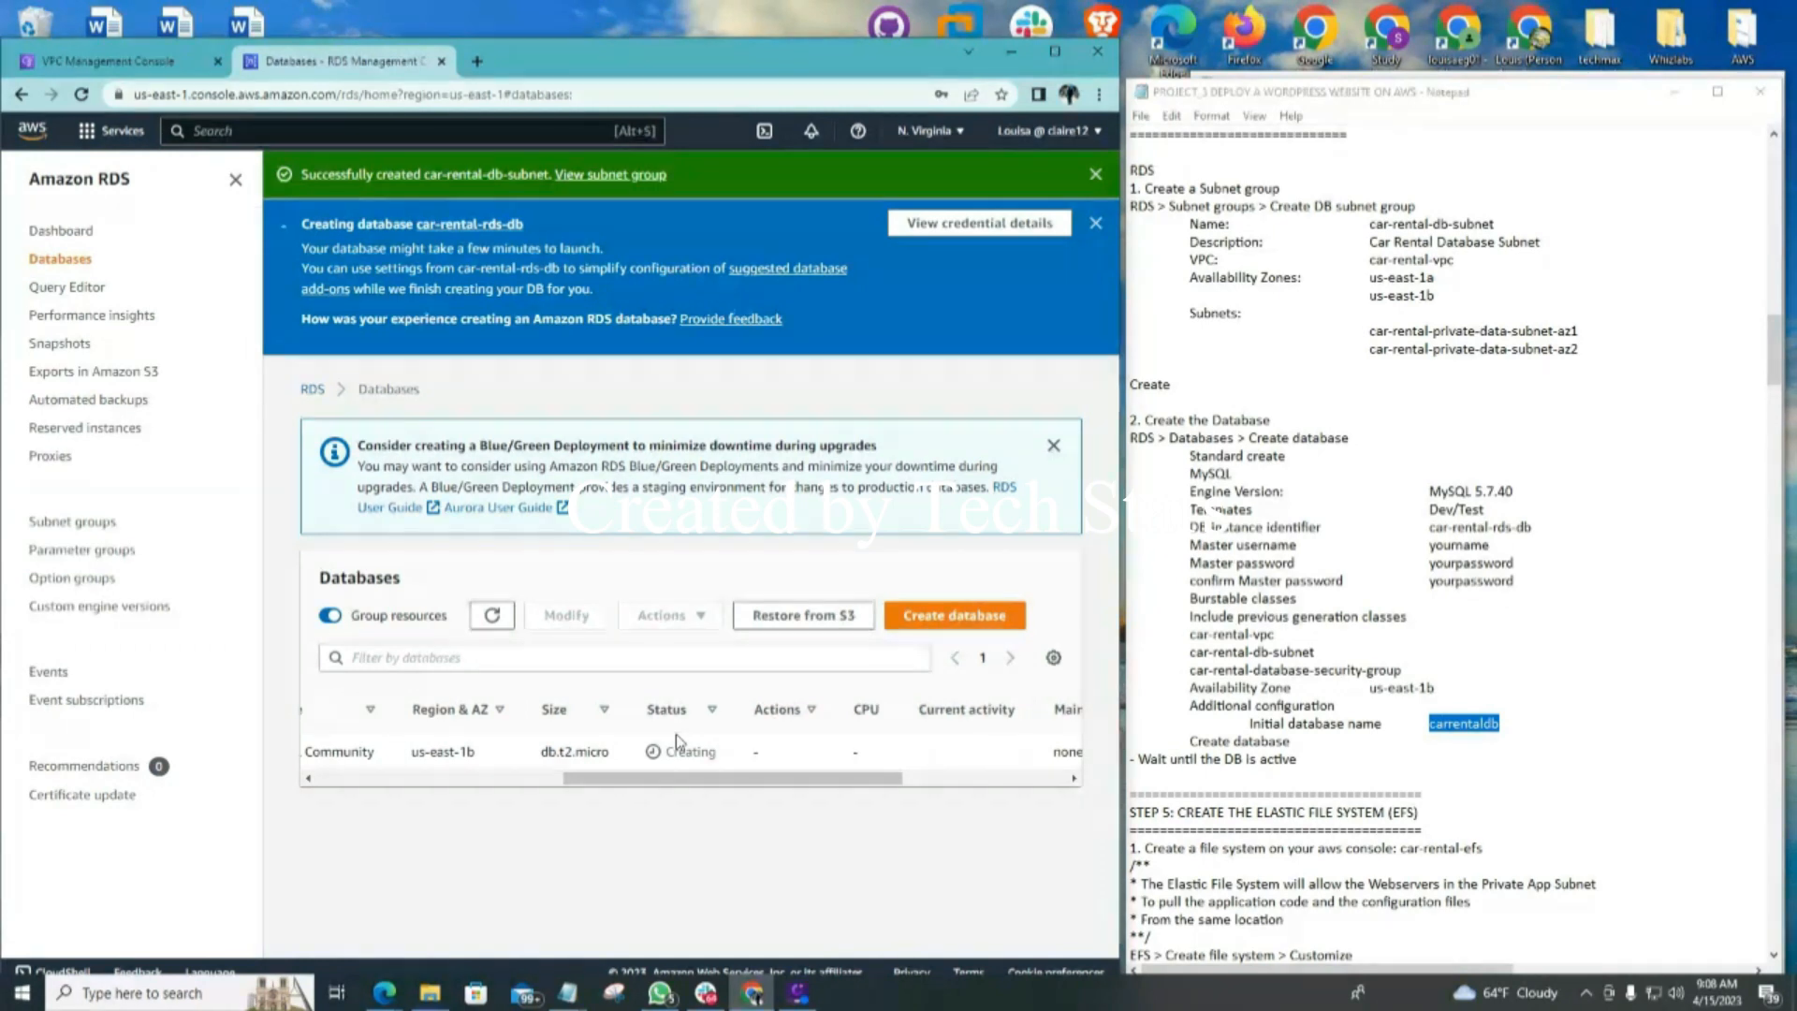
scroll(1481, 702, down, 6)
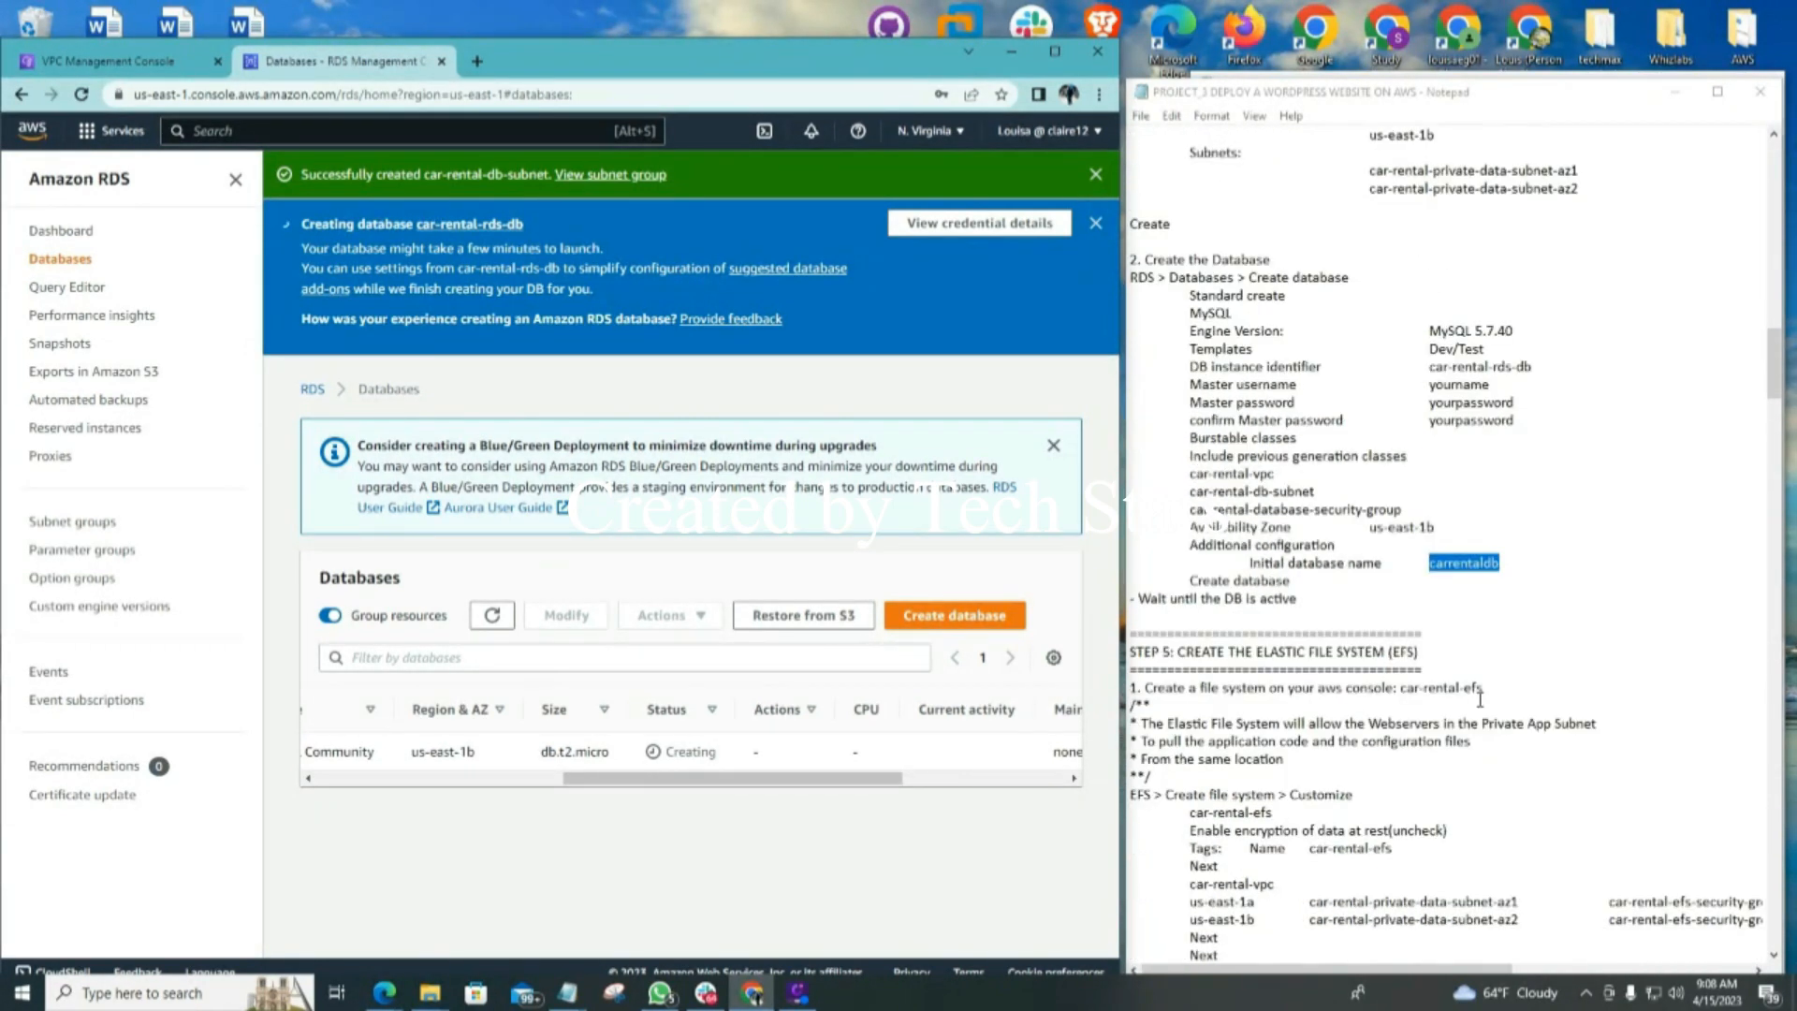
scroll(1475, 699, down, 1)
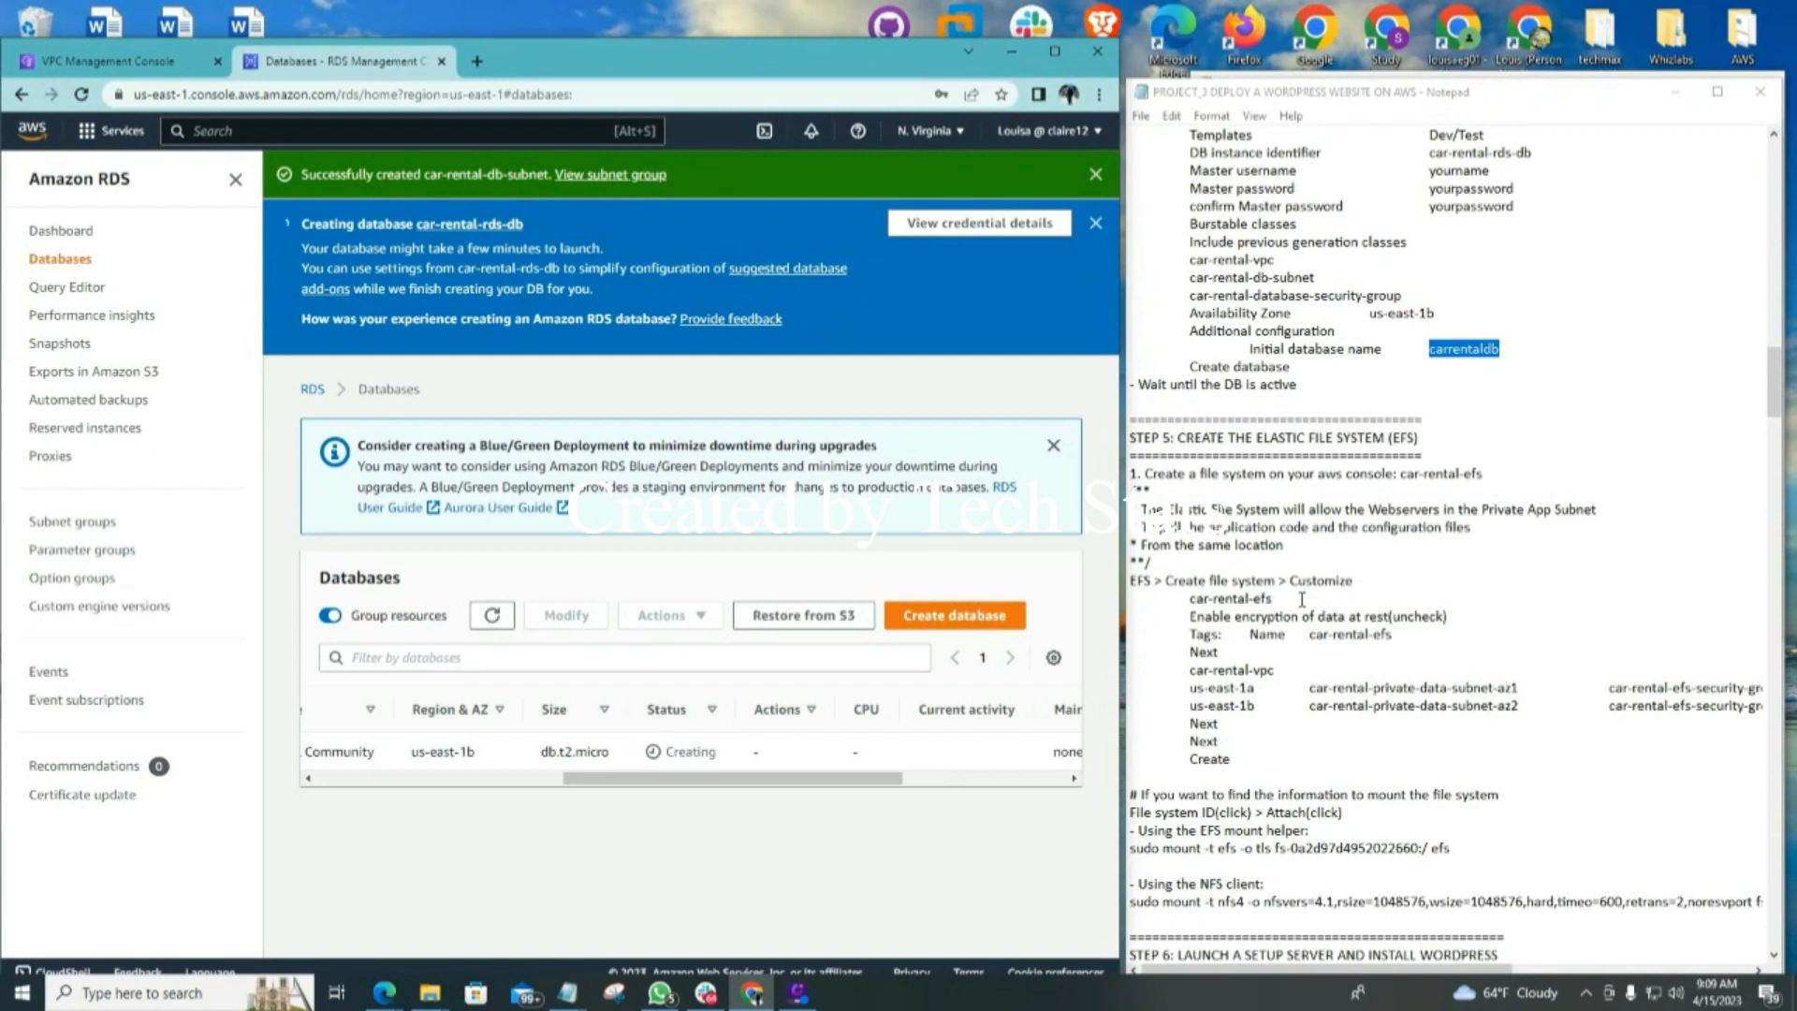
Open the AWS console home in a new browser tab and go to the EFS service
click(32, 133)
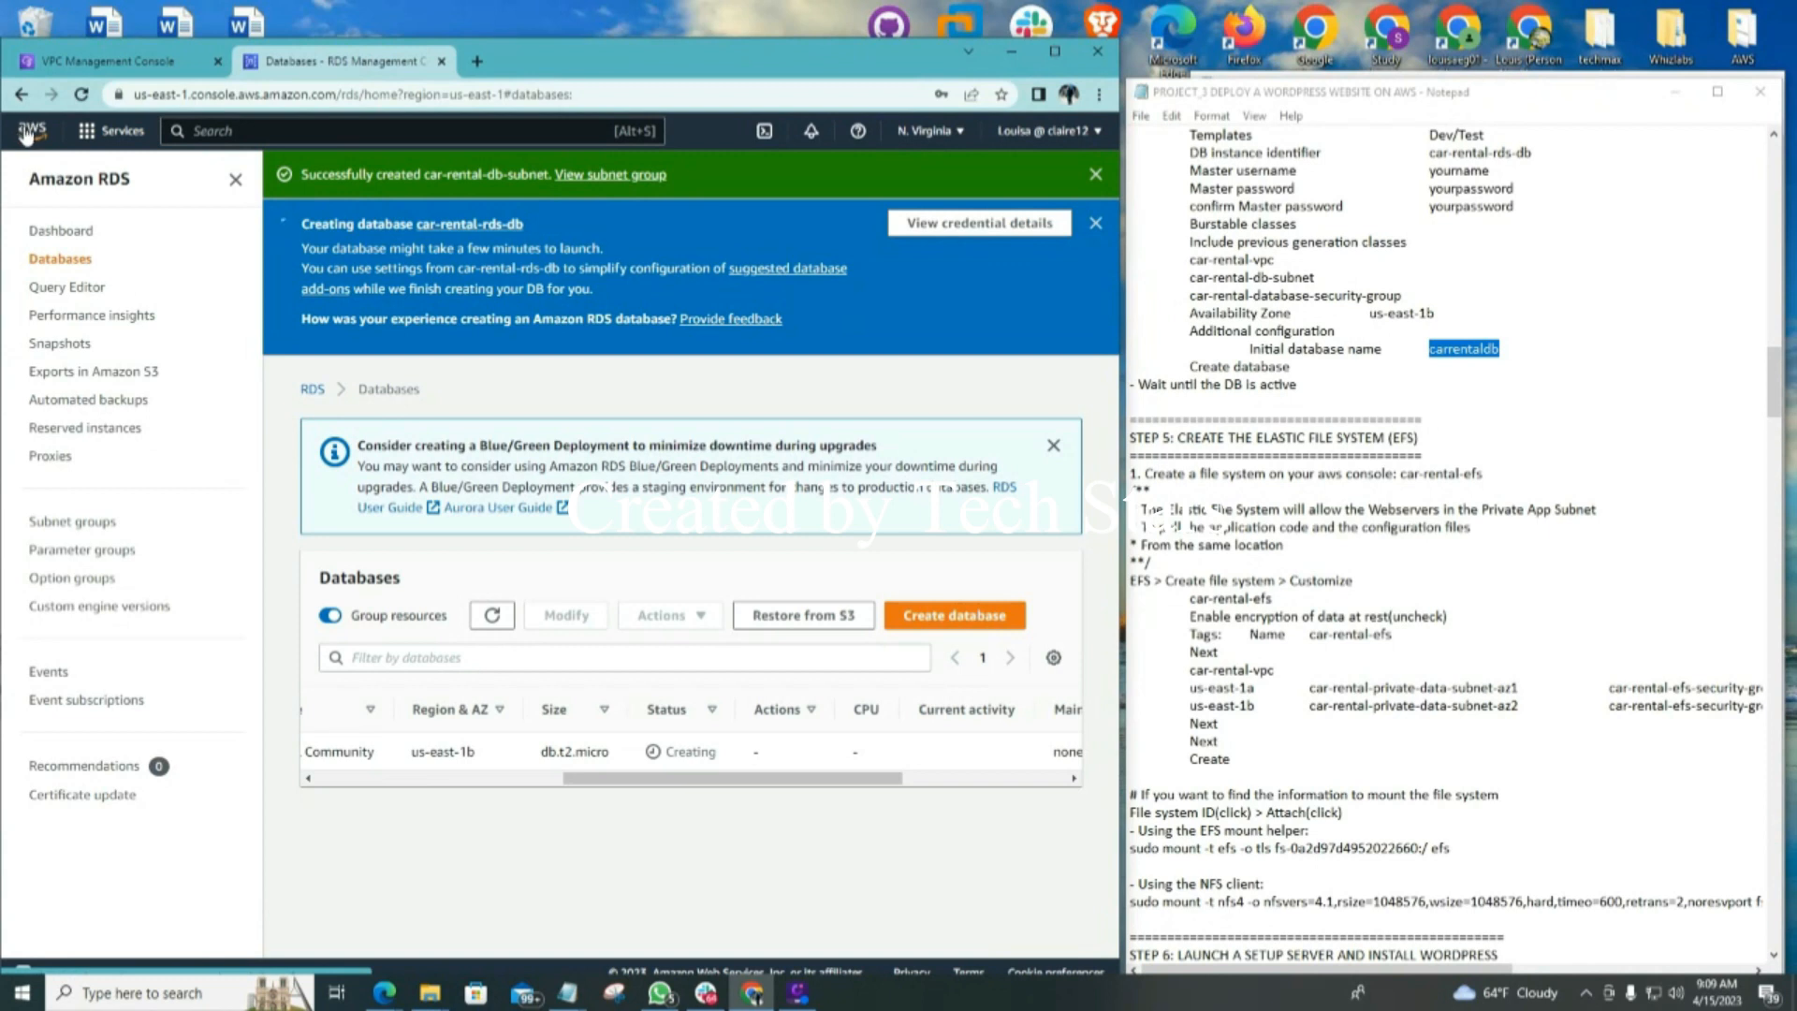
right_click(32, 132)
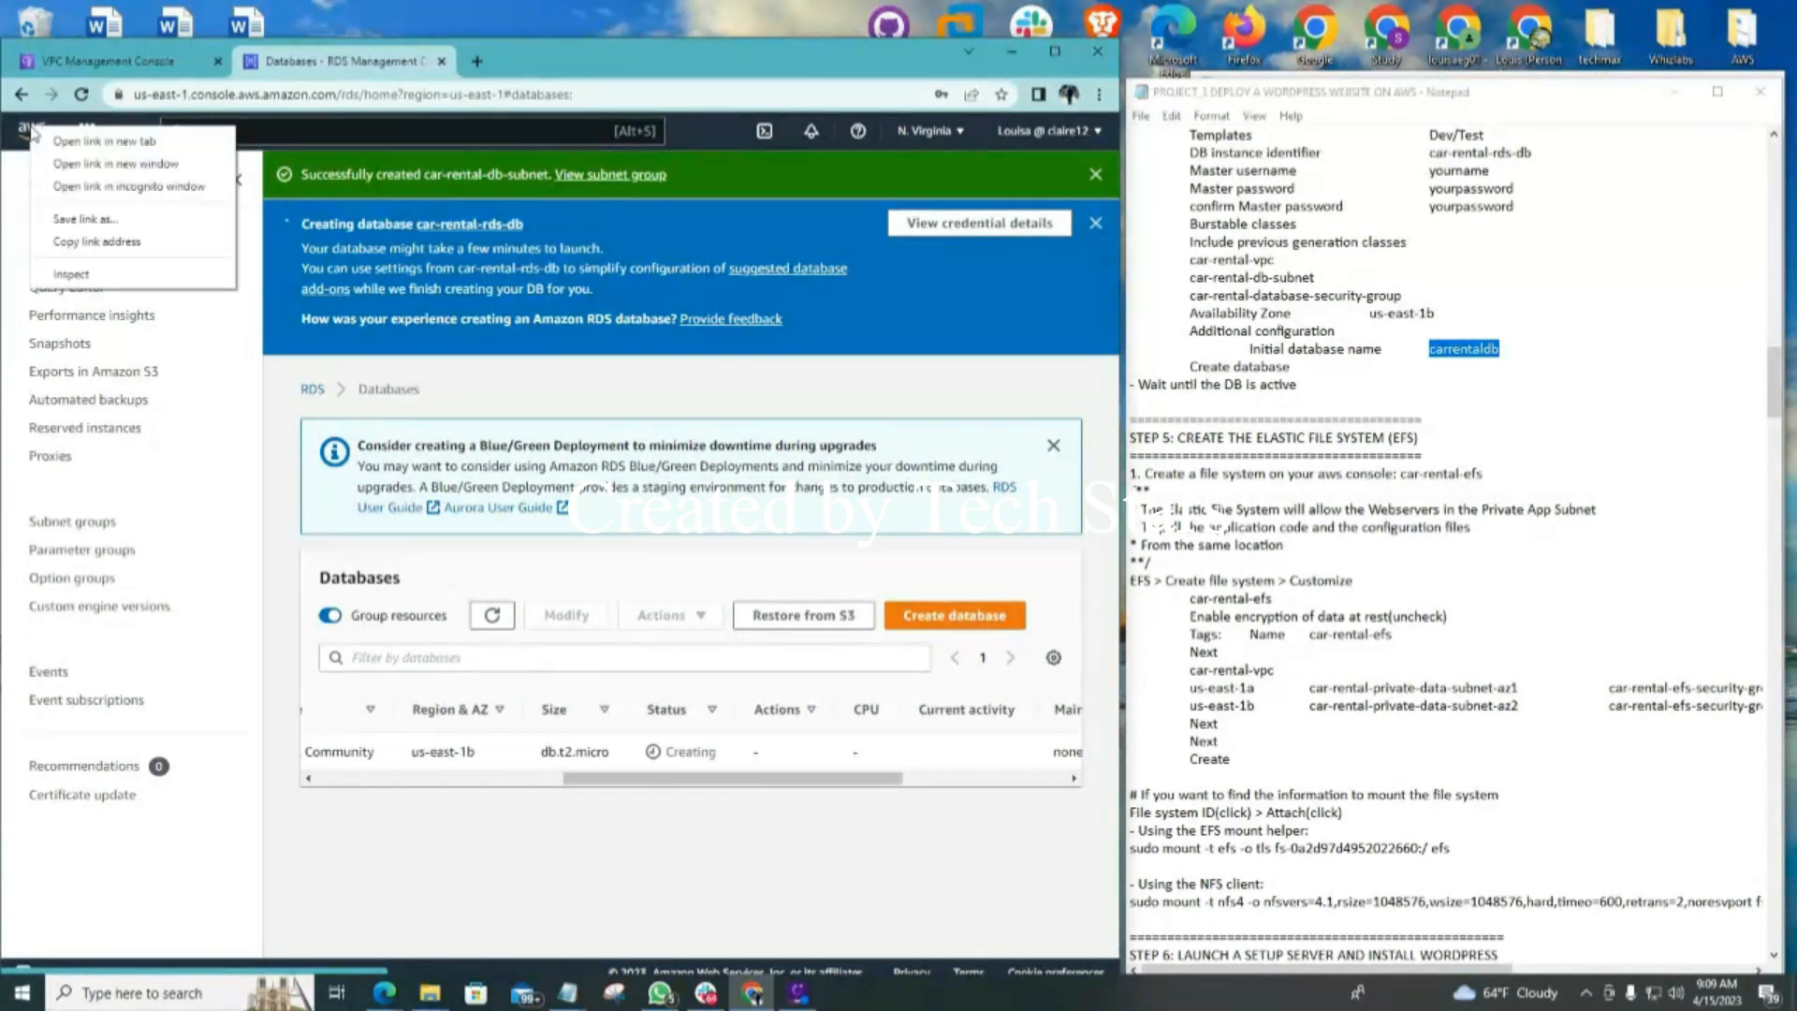
click(76, 144)
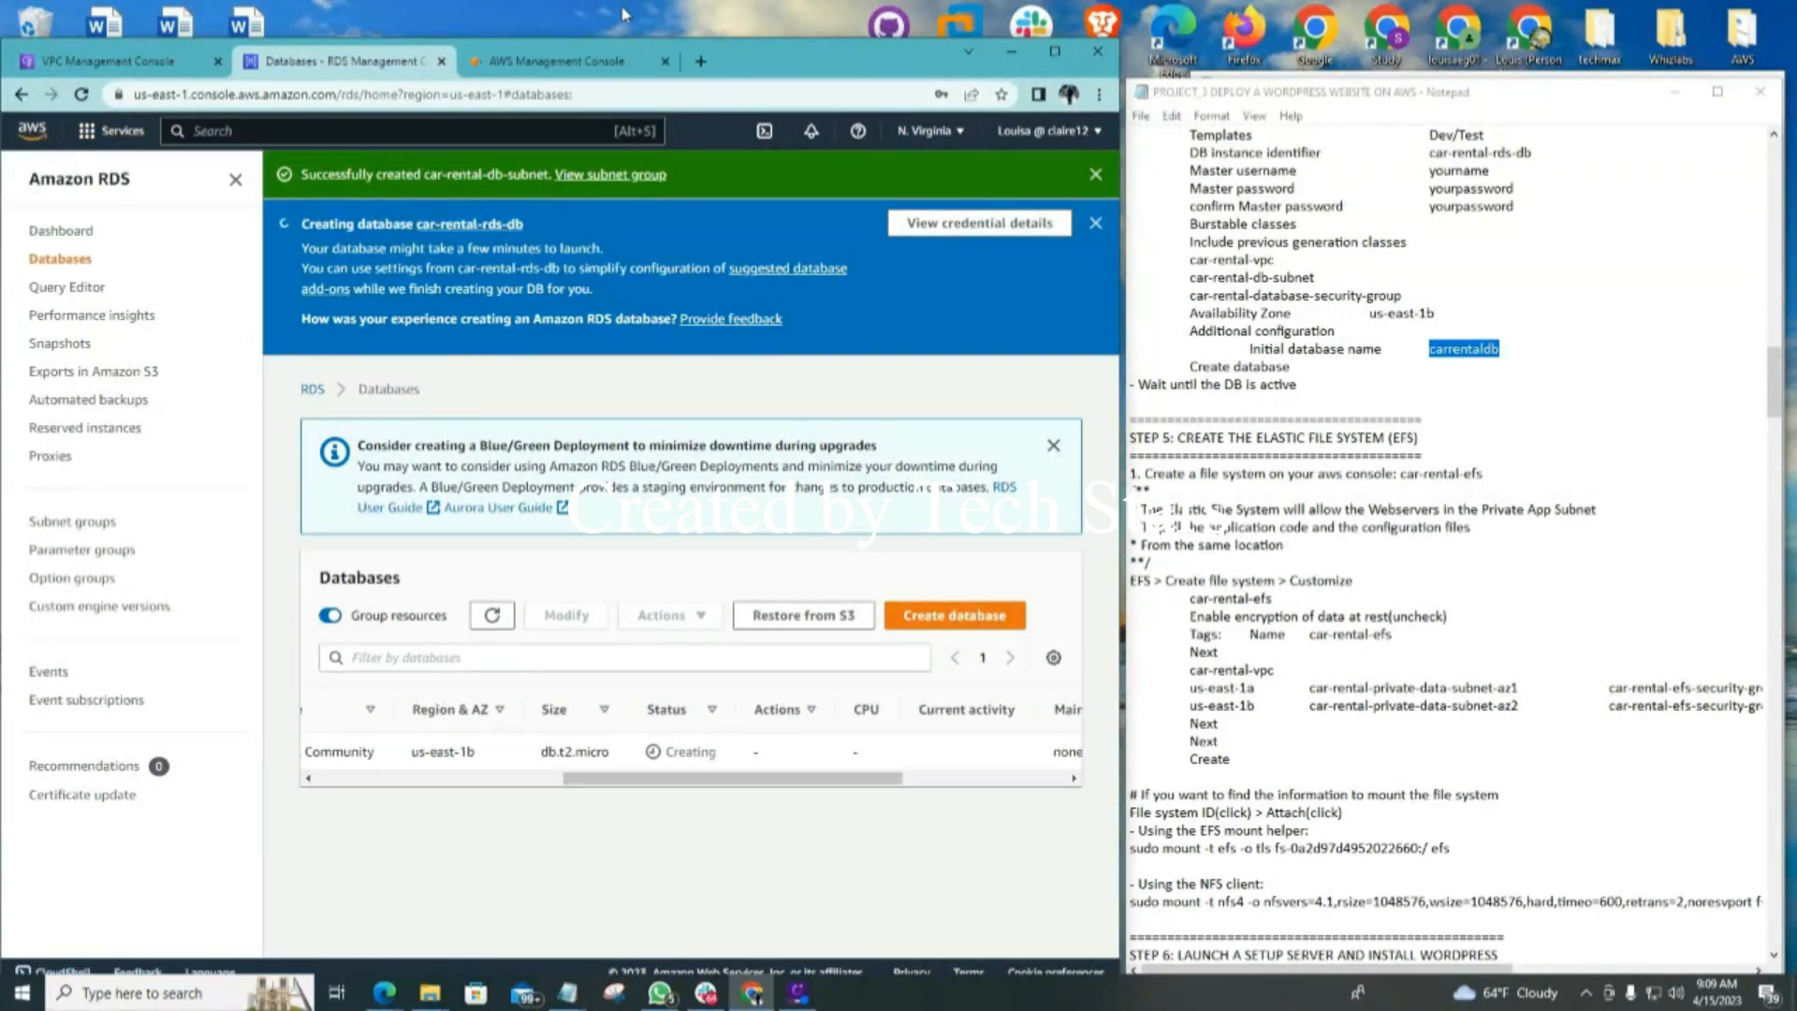
click(531, 63)
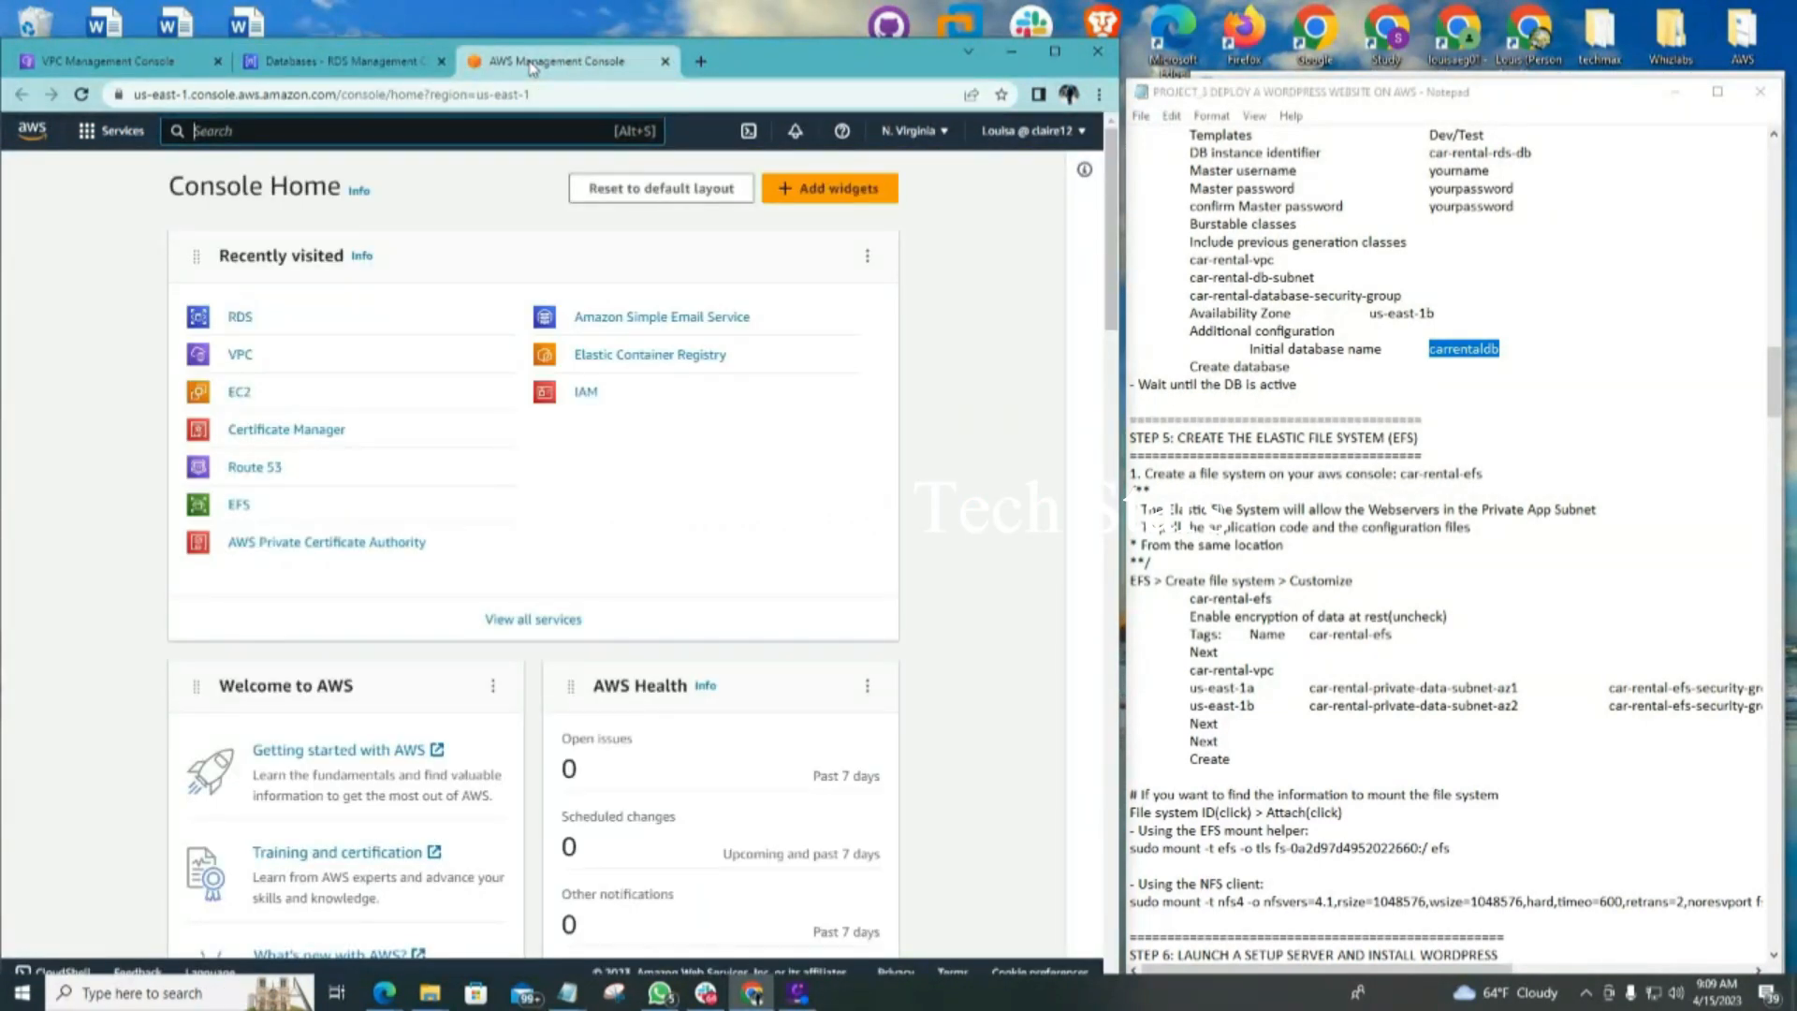
click(260, 130)
text(efs)
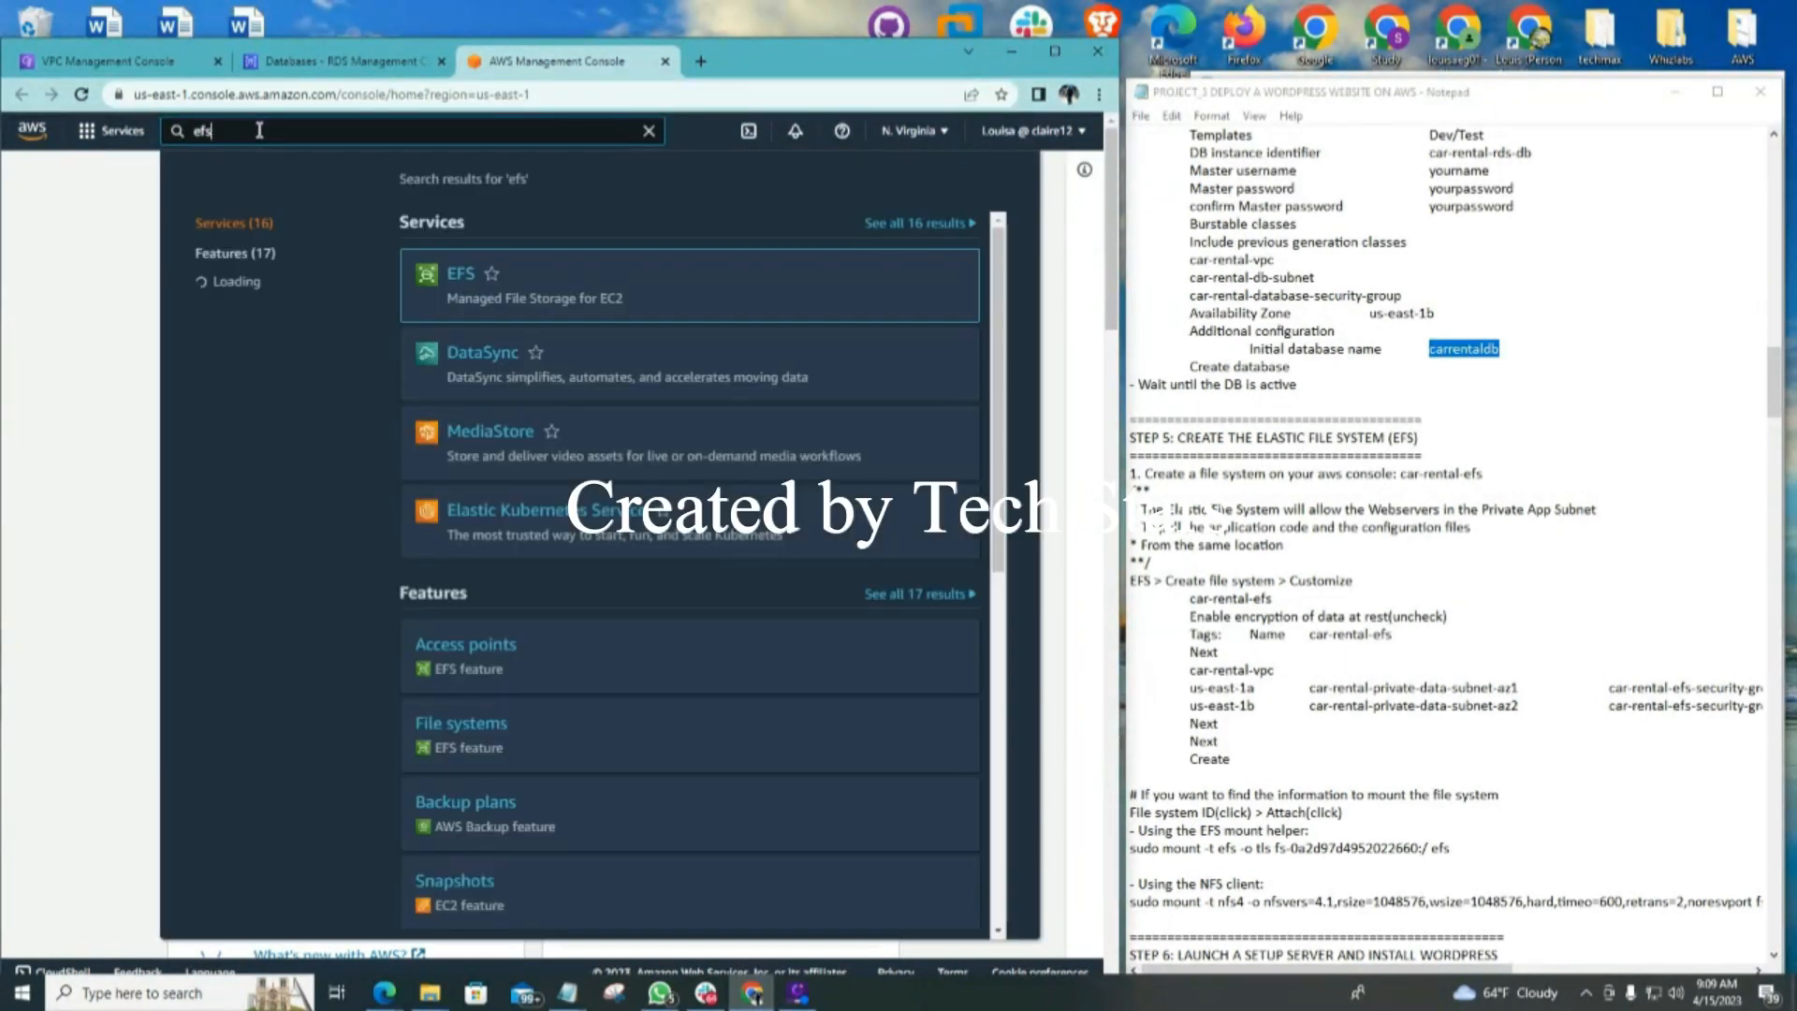
click(462, 277)
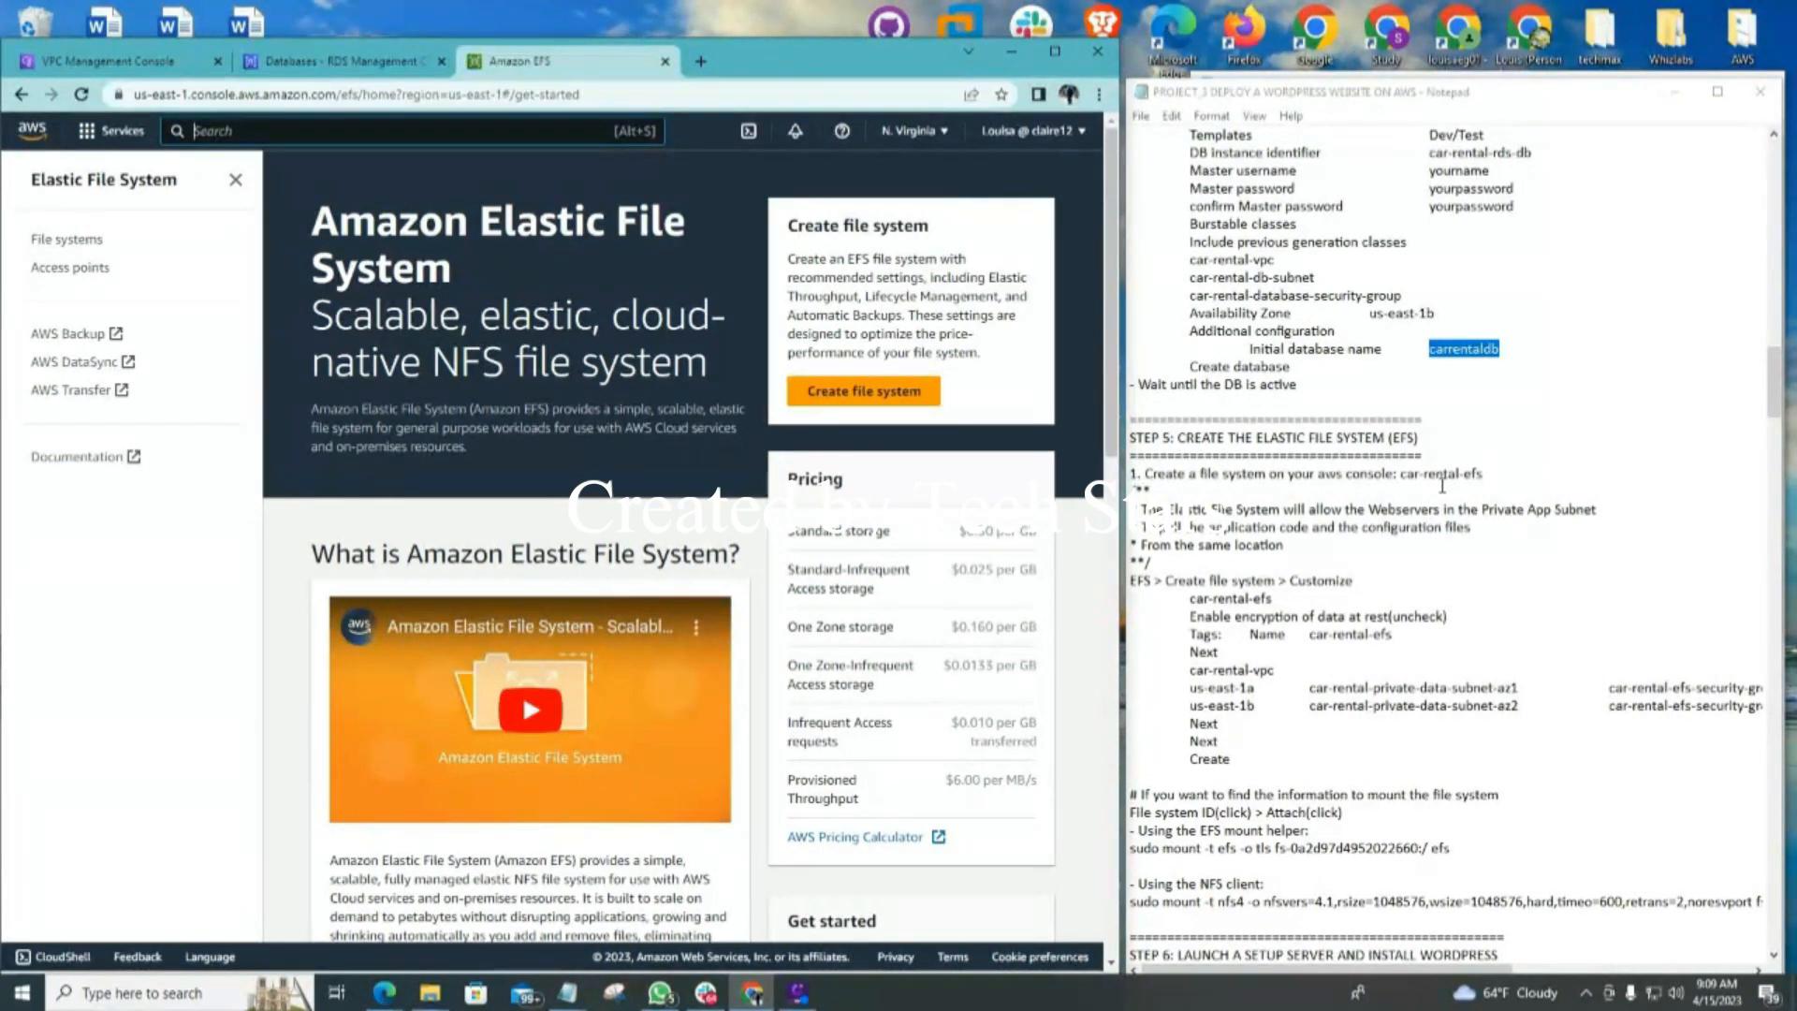
Copy the name car-rental-efs from the project notes and start creating a file system with customized settings
drag(1401, 474, 1487, 473)
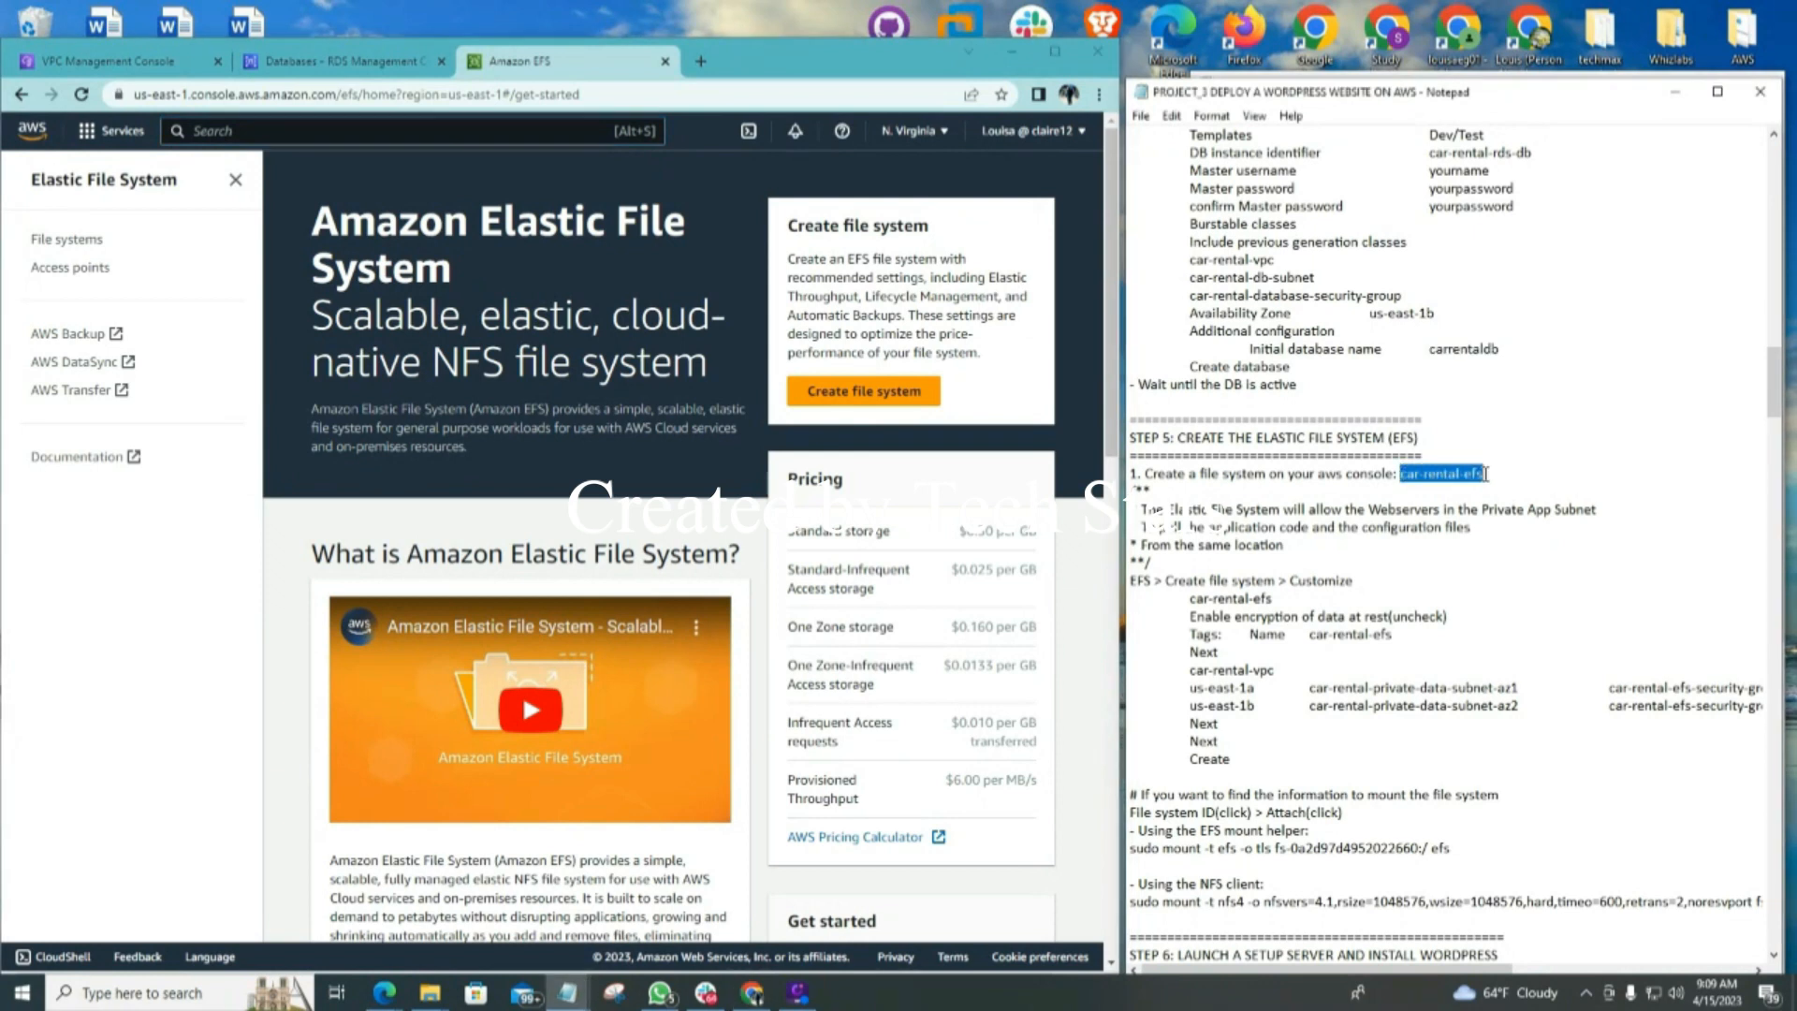
right_click(1475, 473)
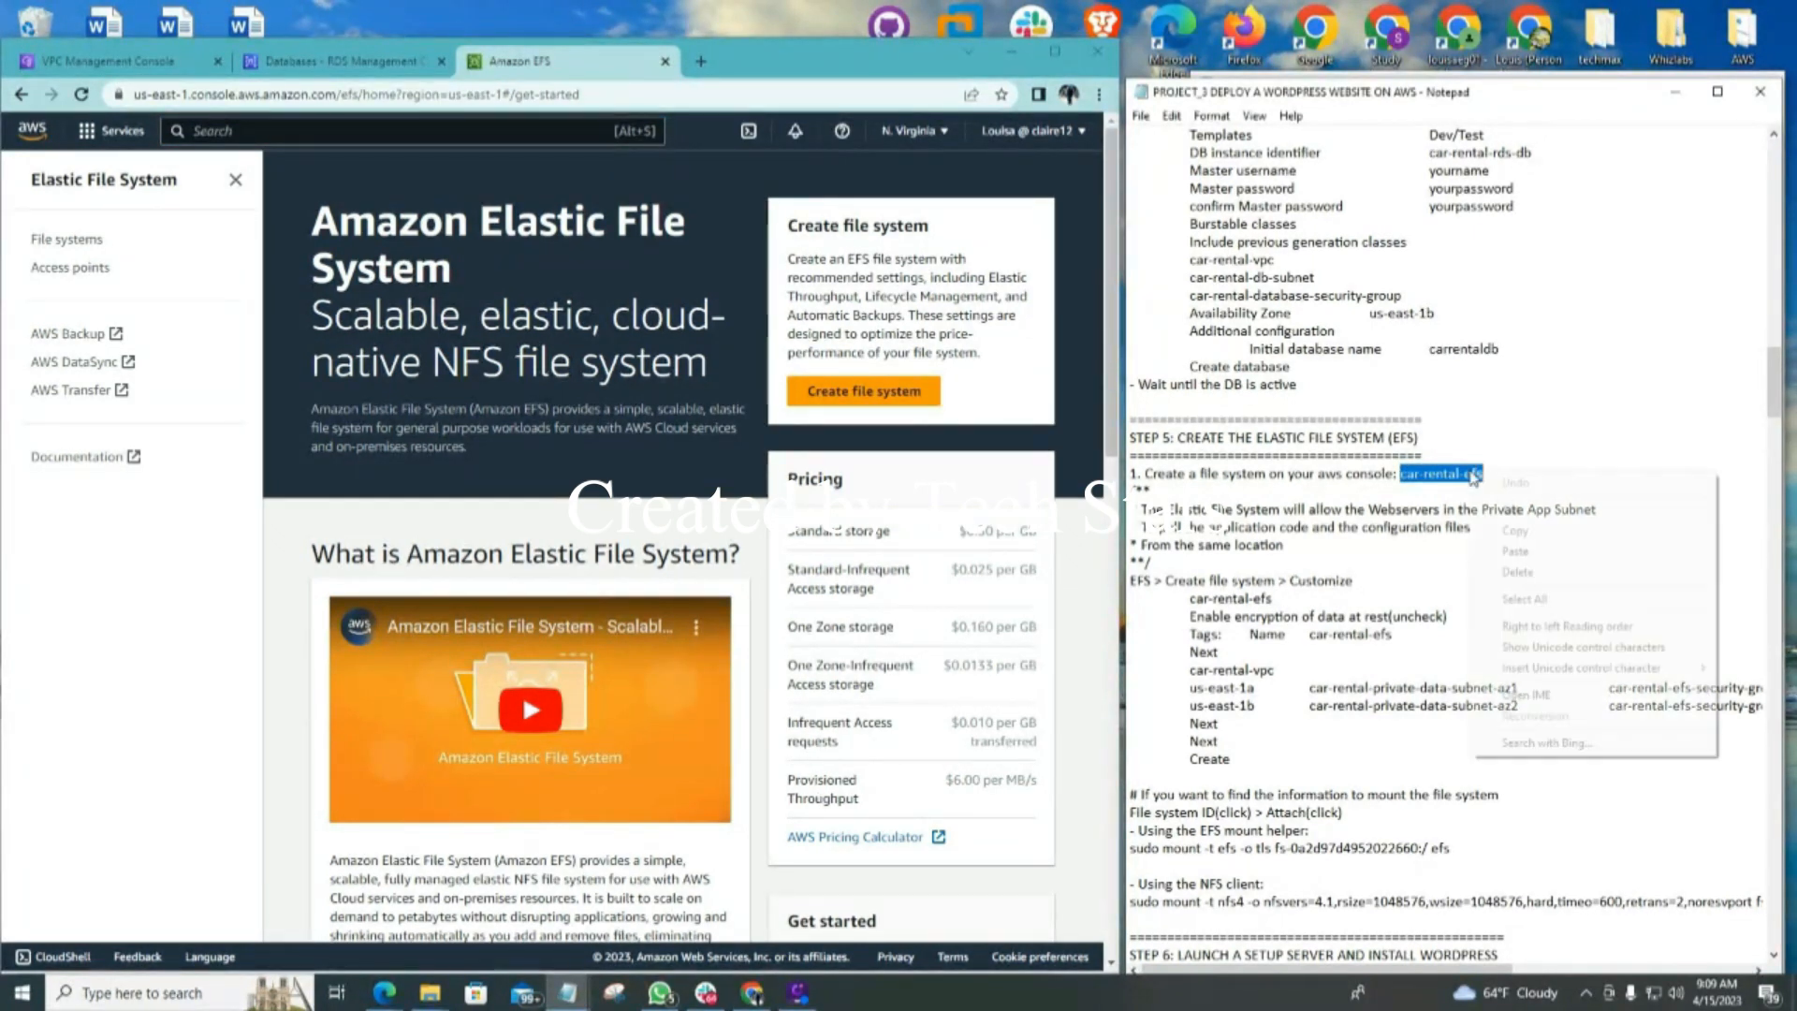
click(1524, 531)
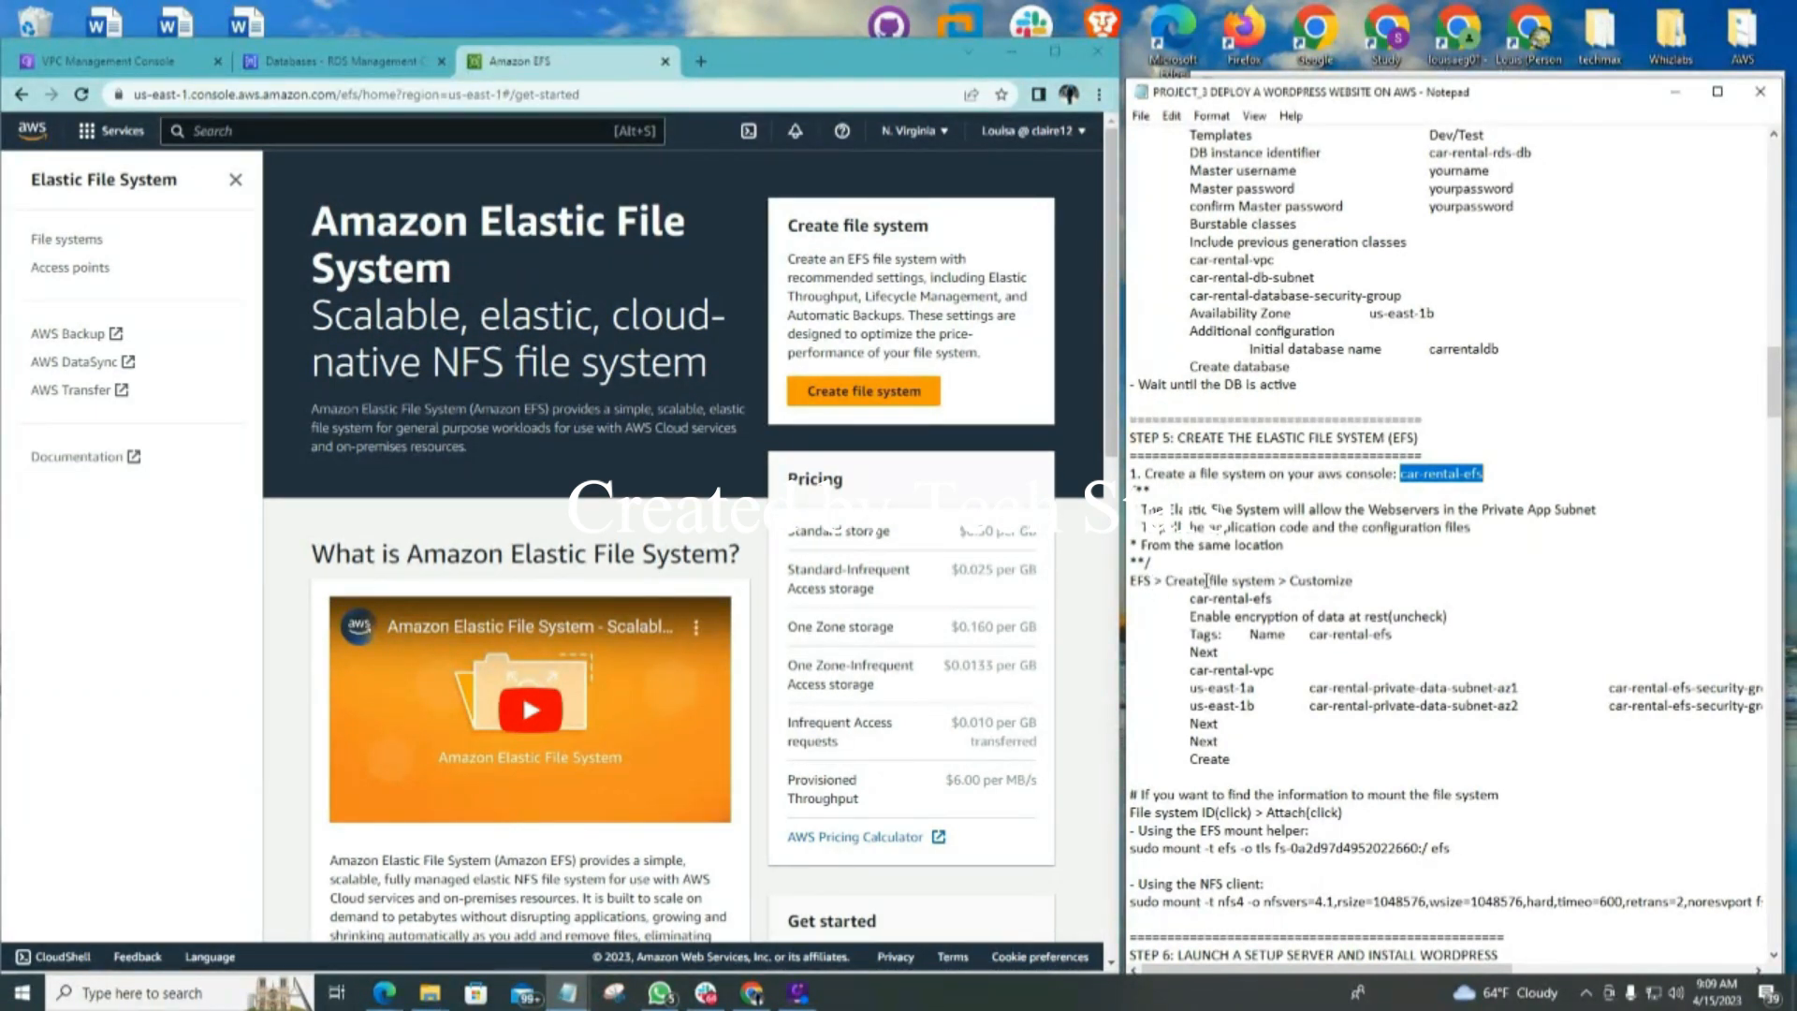
click(869, 397)
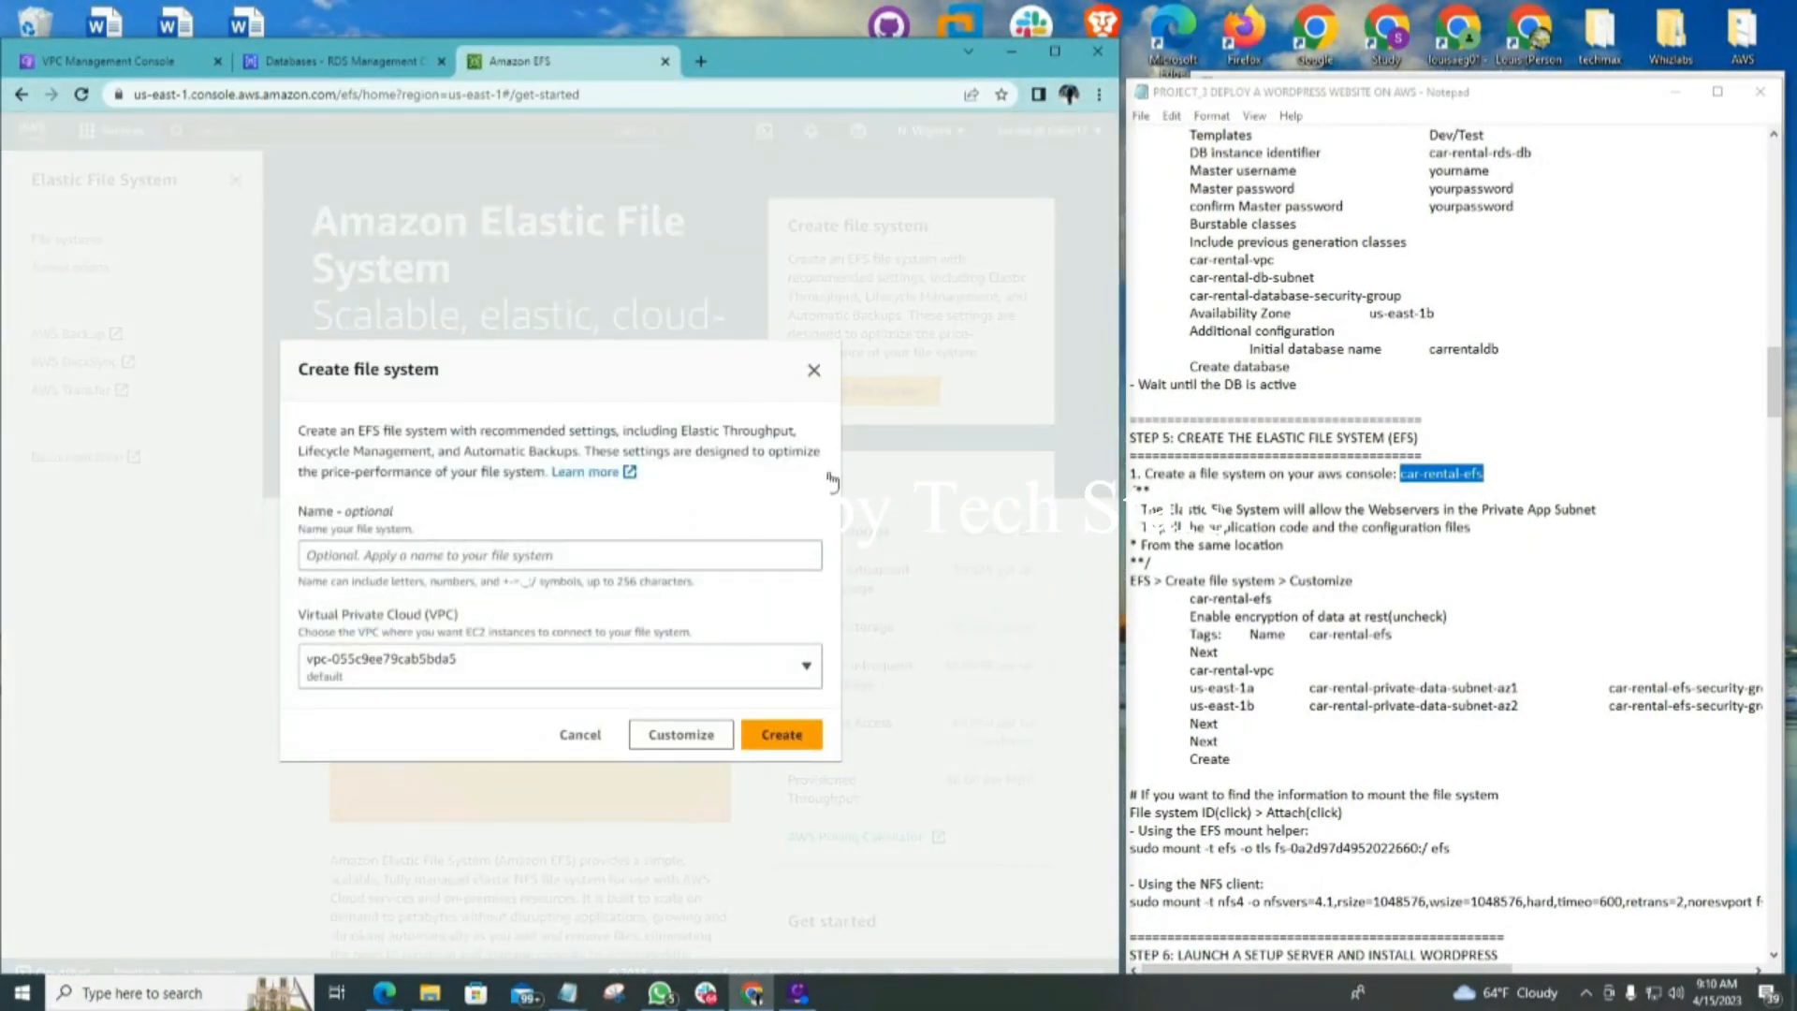
click(688, 739)
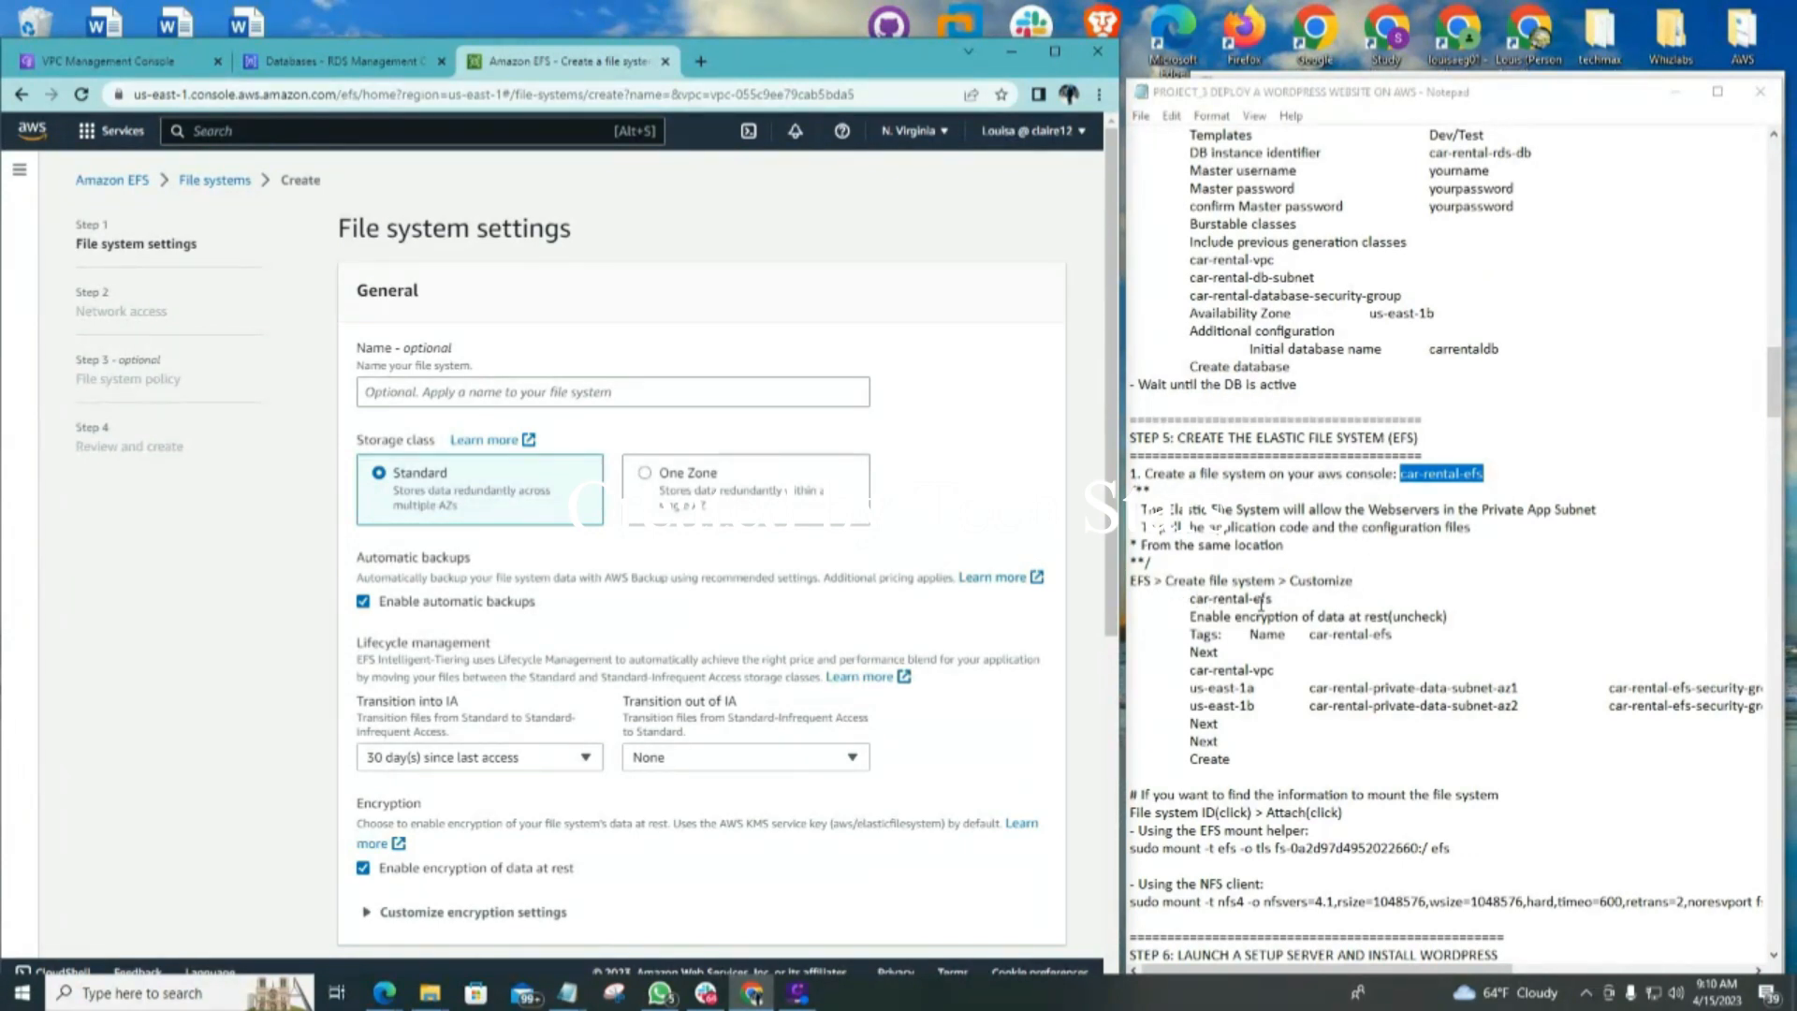
Name the file system car-rental-efs with the copied text and disable encryption of data at rest
click(427, 391)
right_click(424, 394)
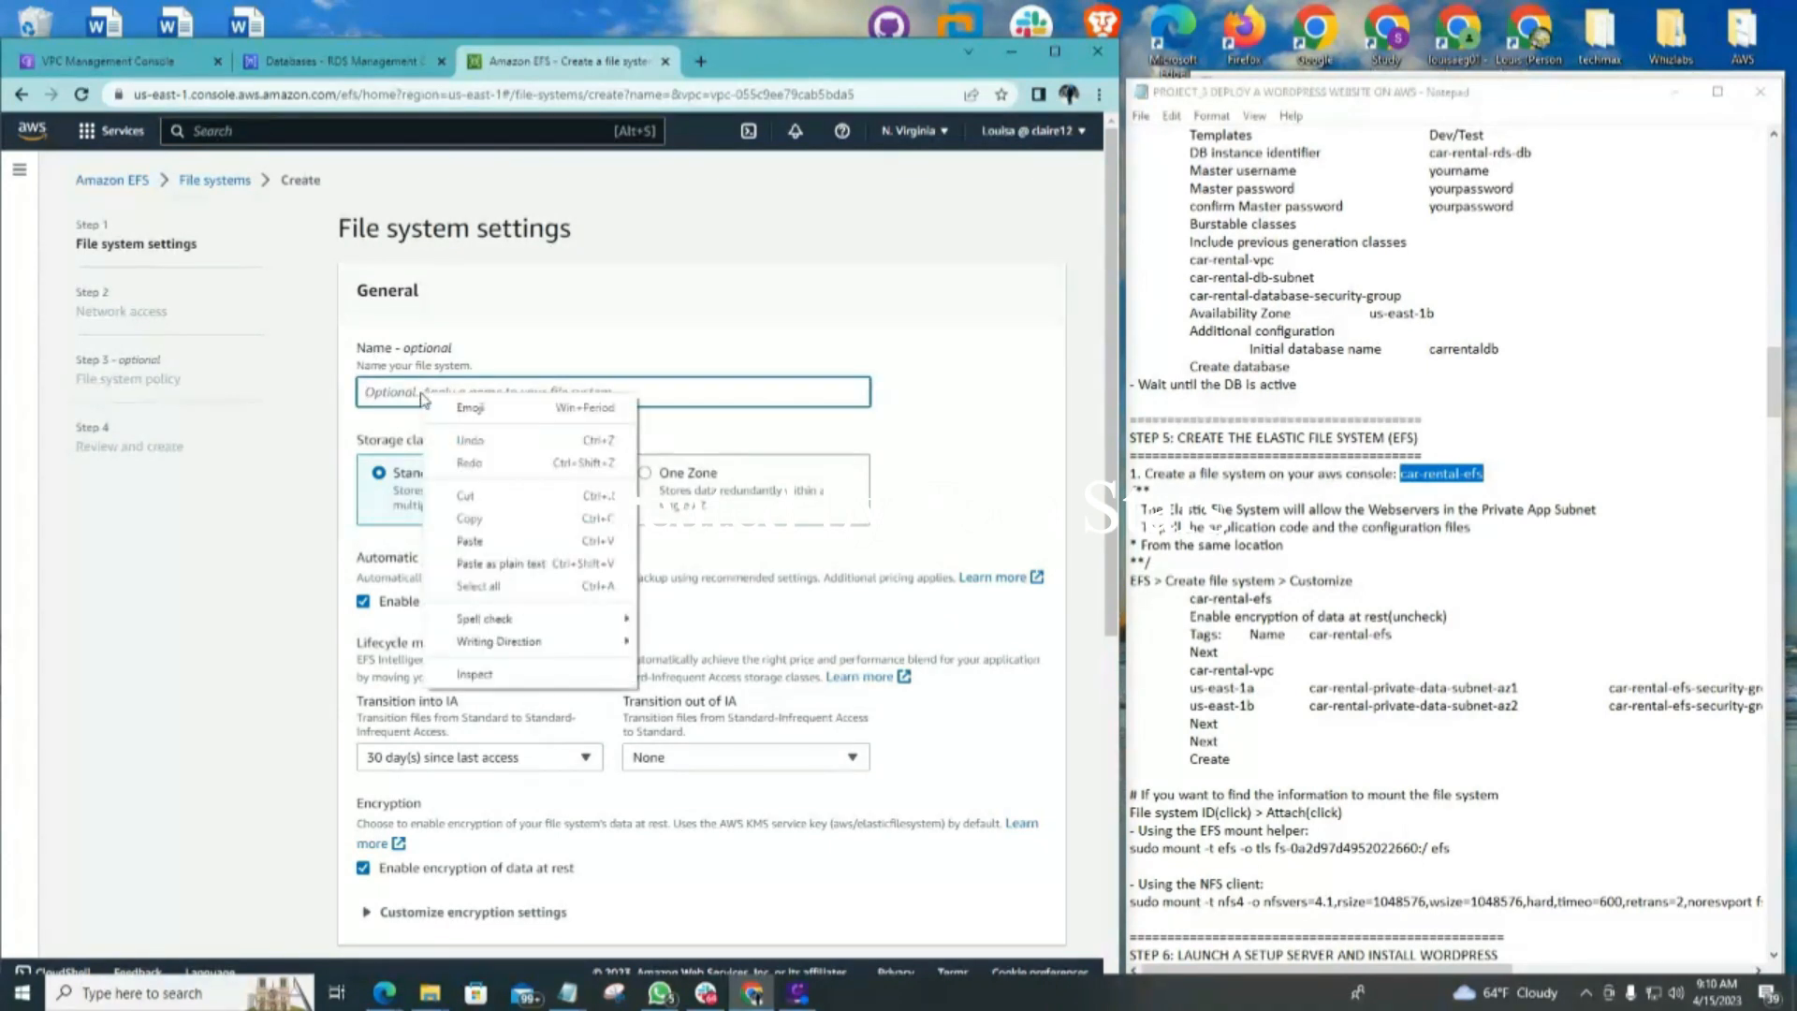
click(473, 549)
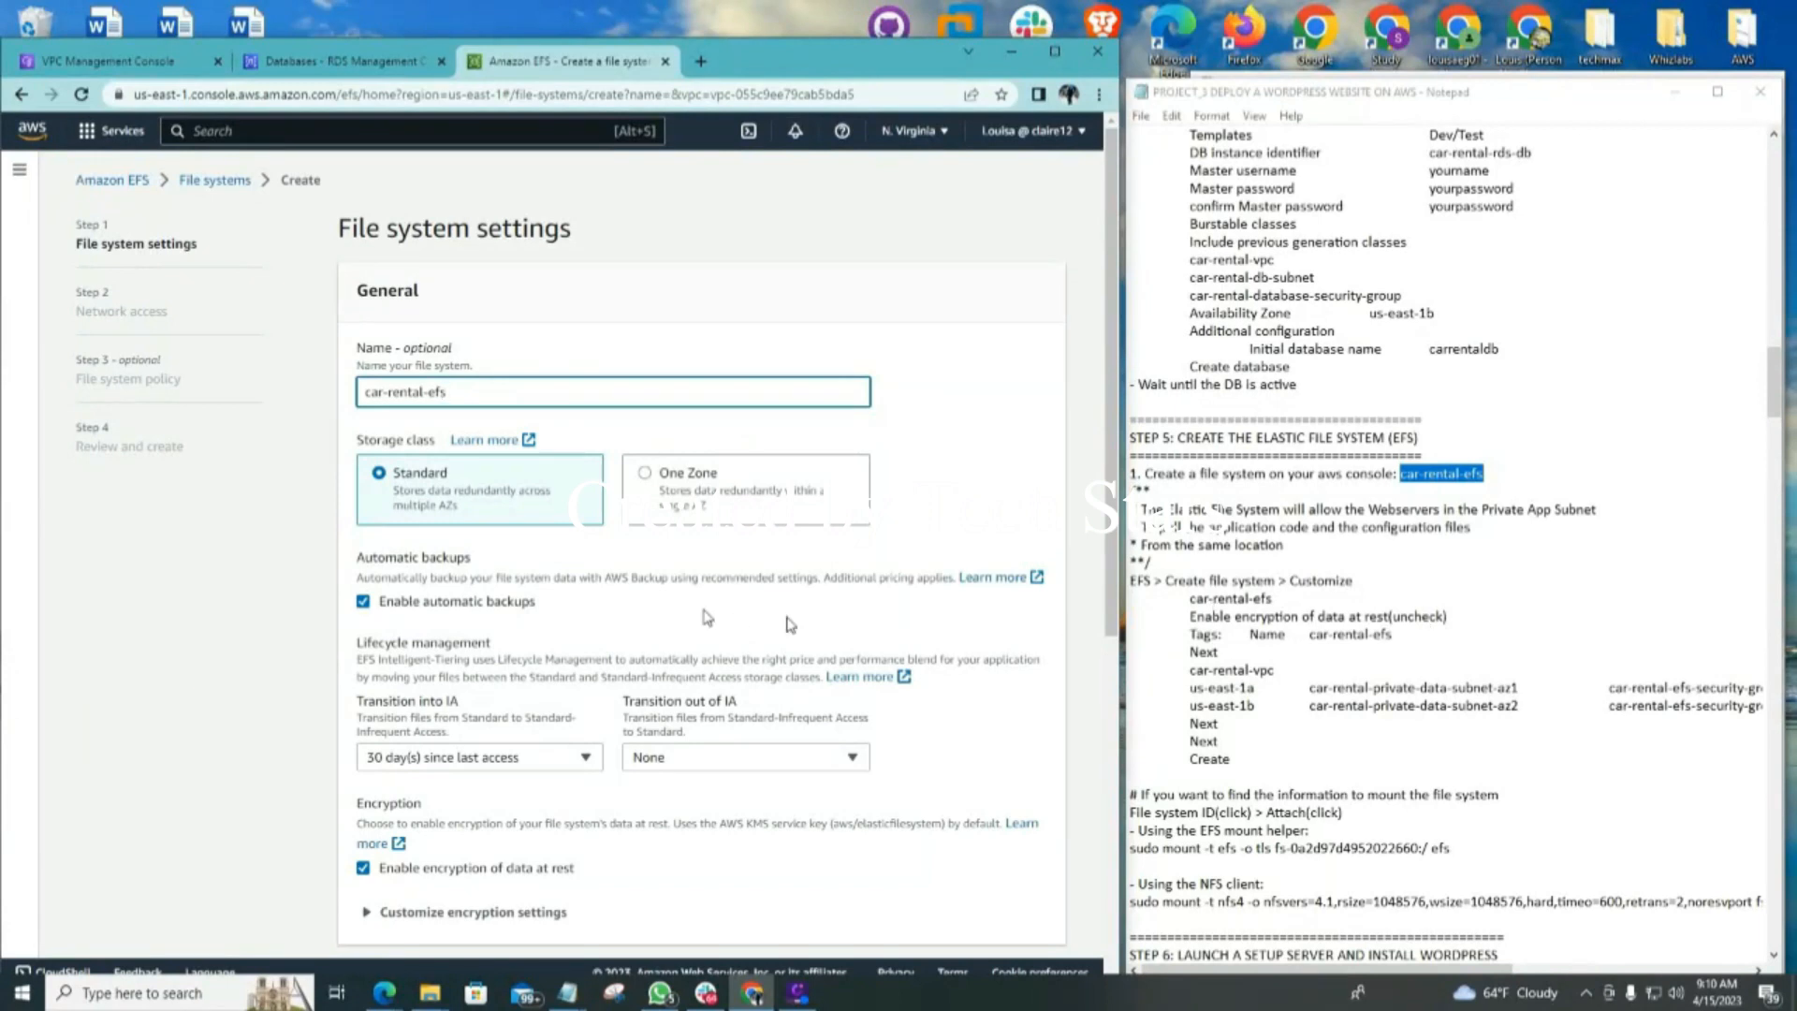
scroll(708, 616, down, 1)
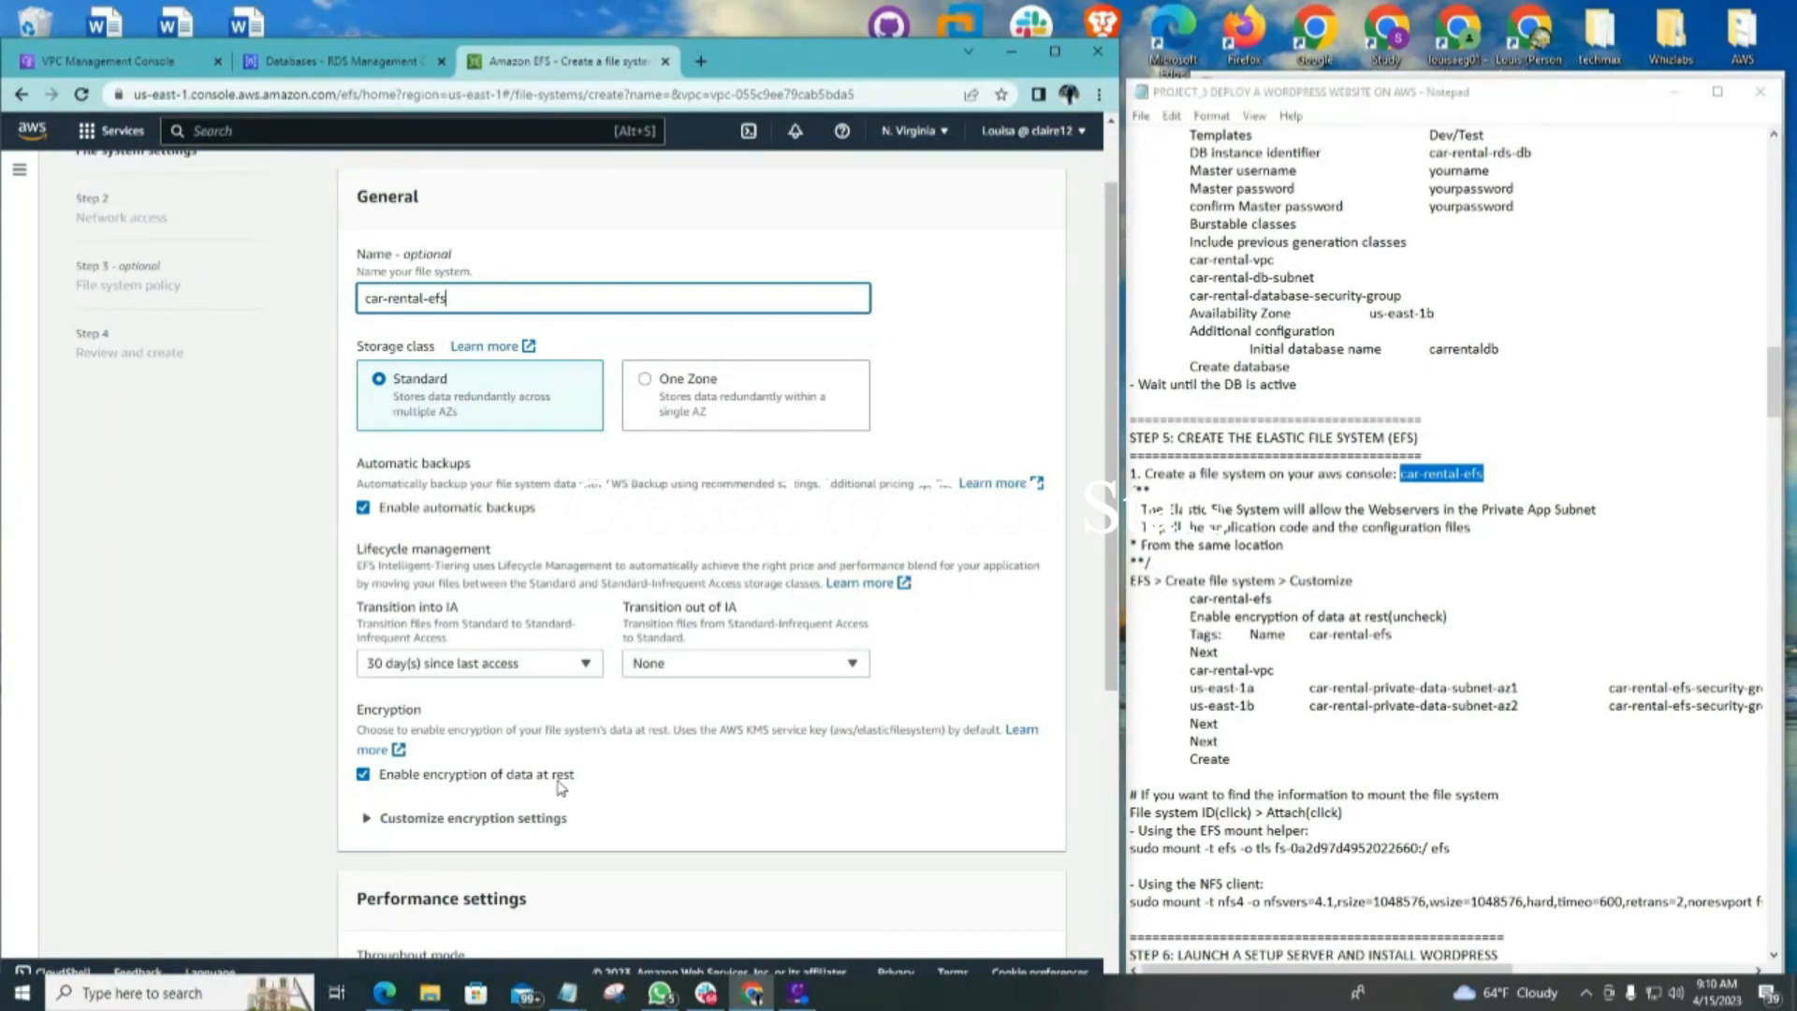
click(363, 775)
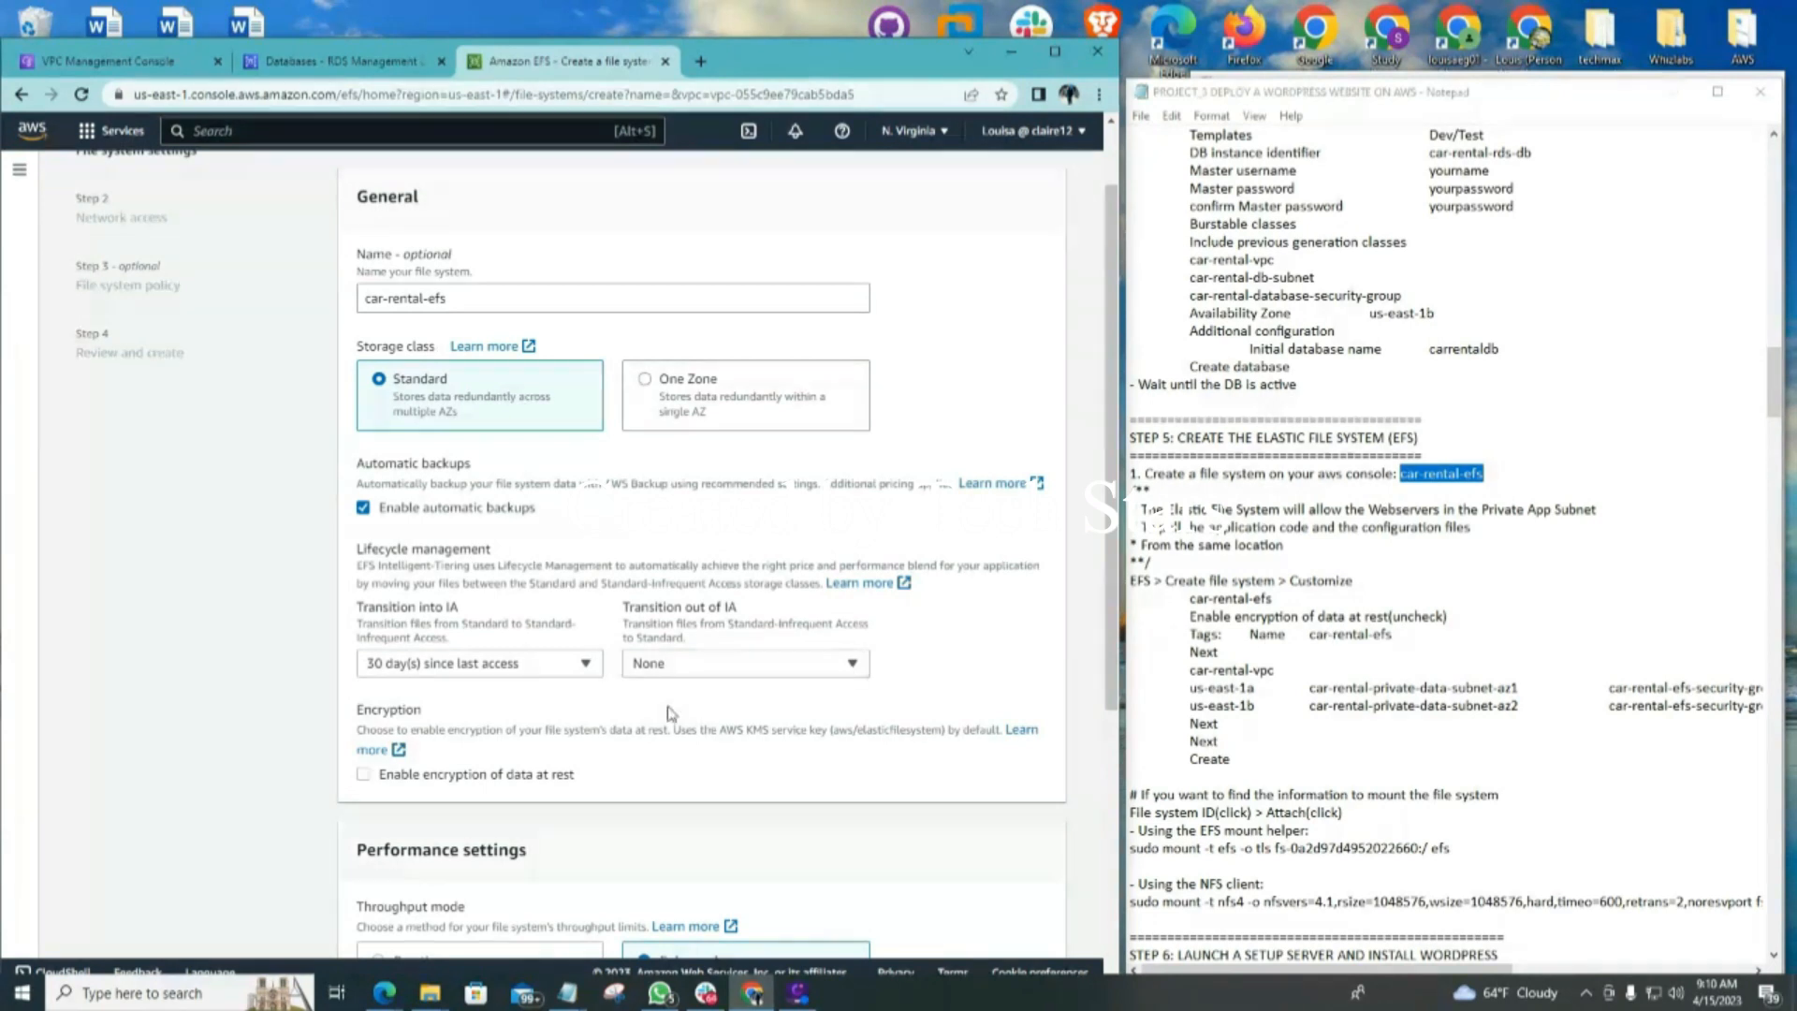
Add a tag with key Name and value car-rental-efs, and continue to the network access settings
scroll(672, 711, down, 5)
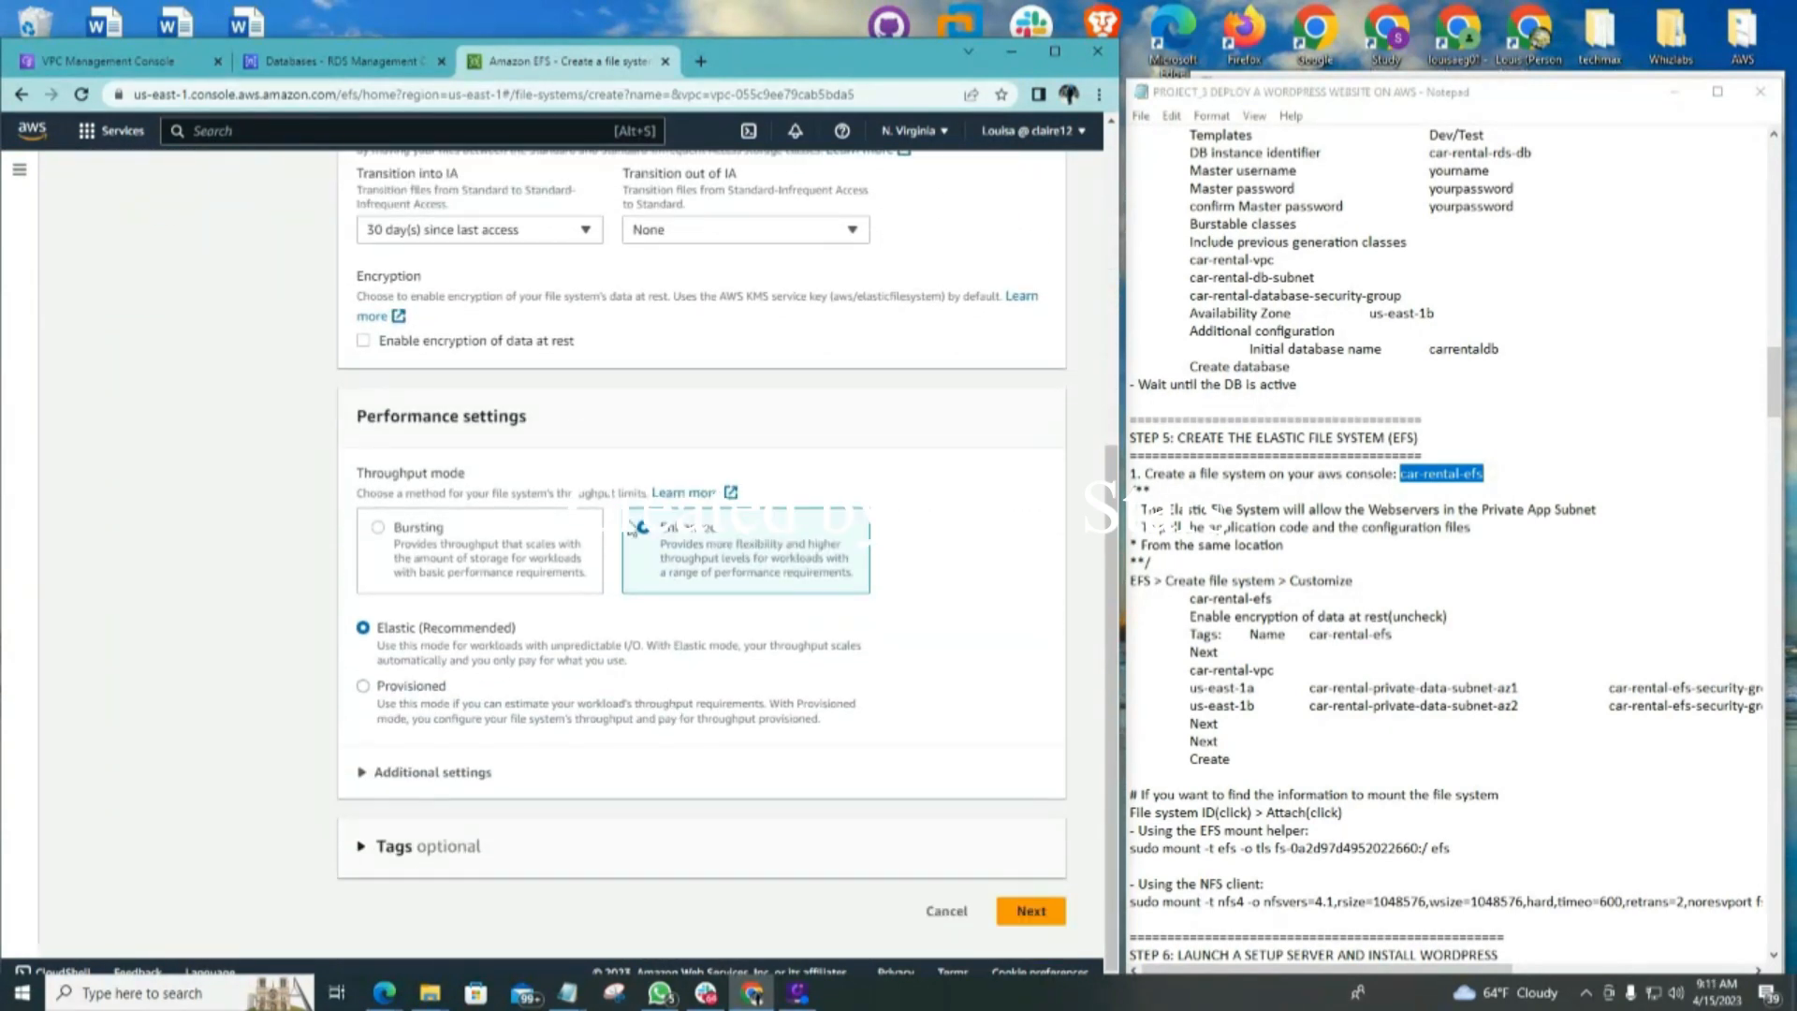
click(361, 847)
scroll(749, 702, down, 2)
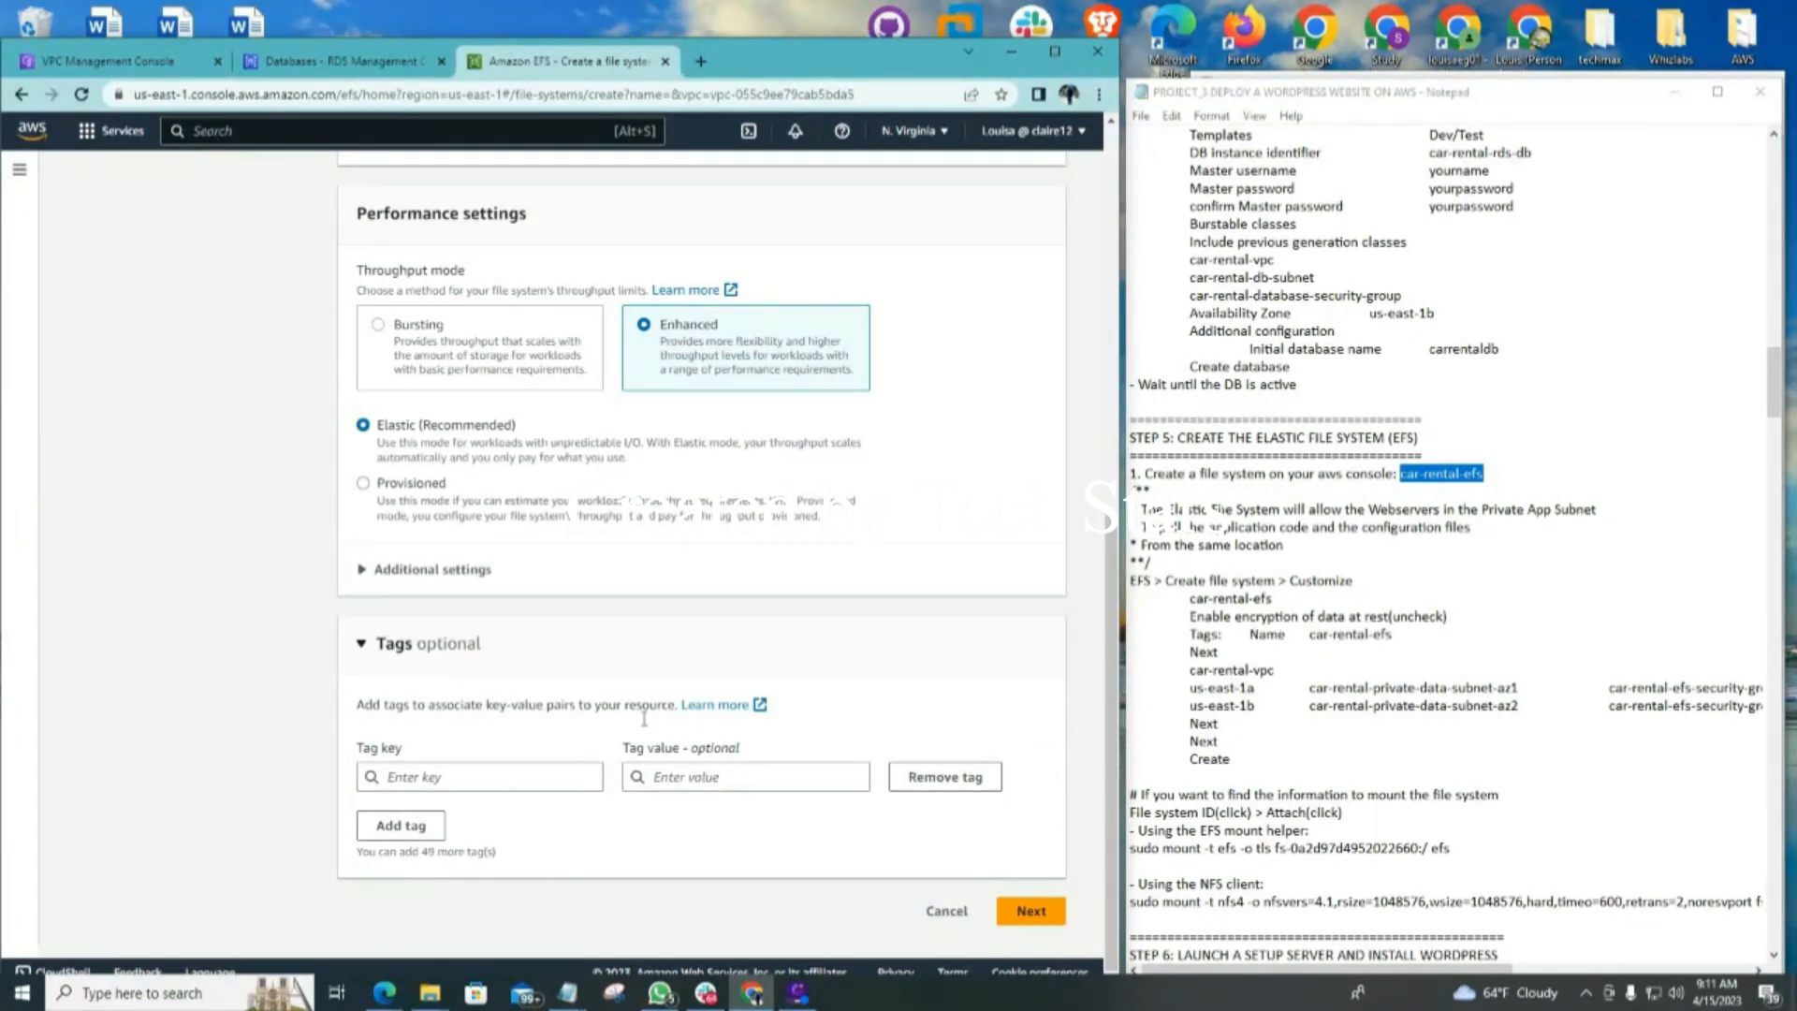
click(436, 775)
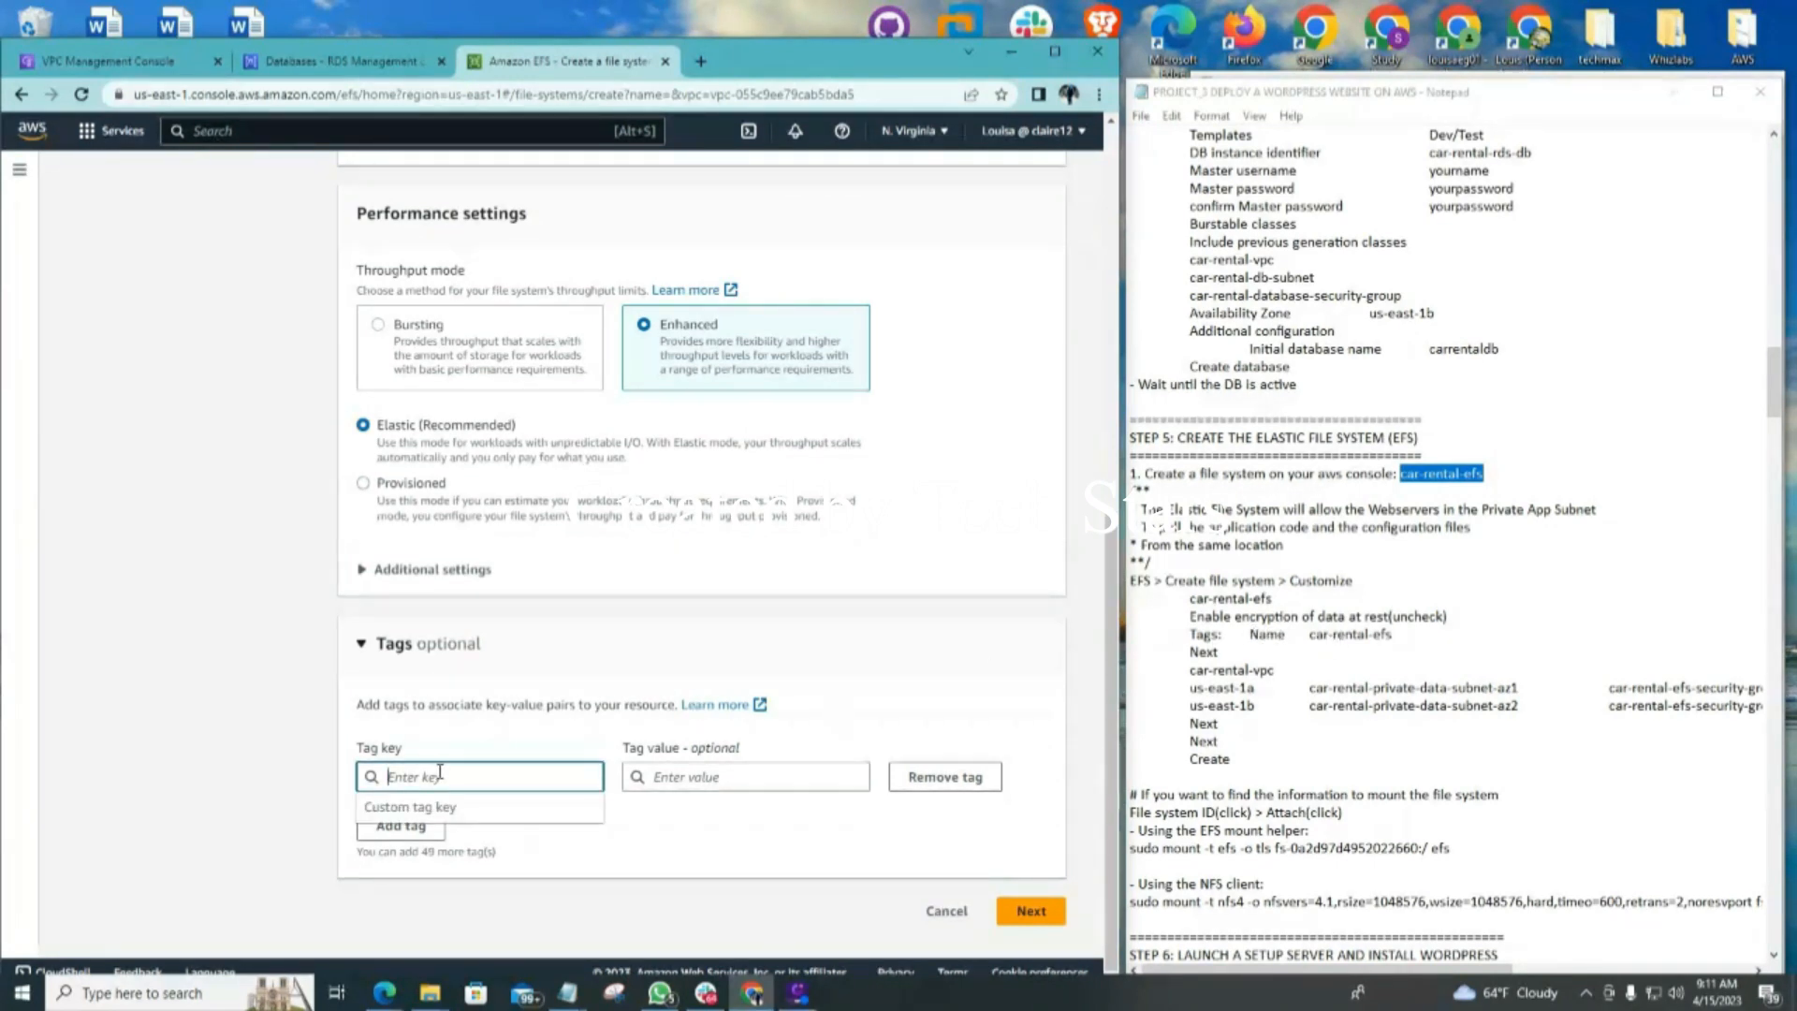
text(Name)
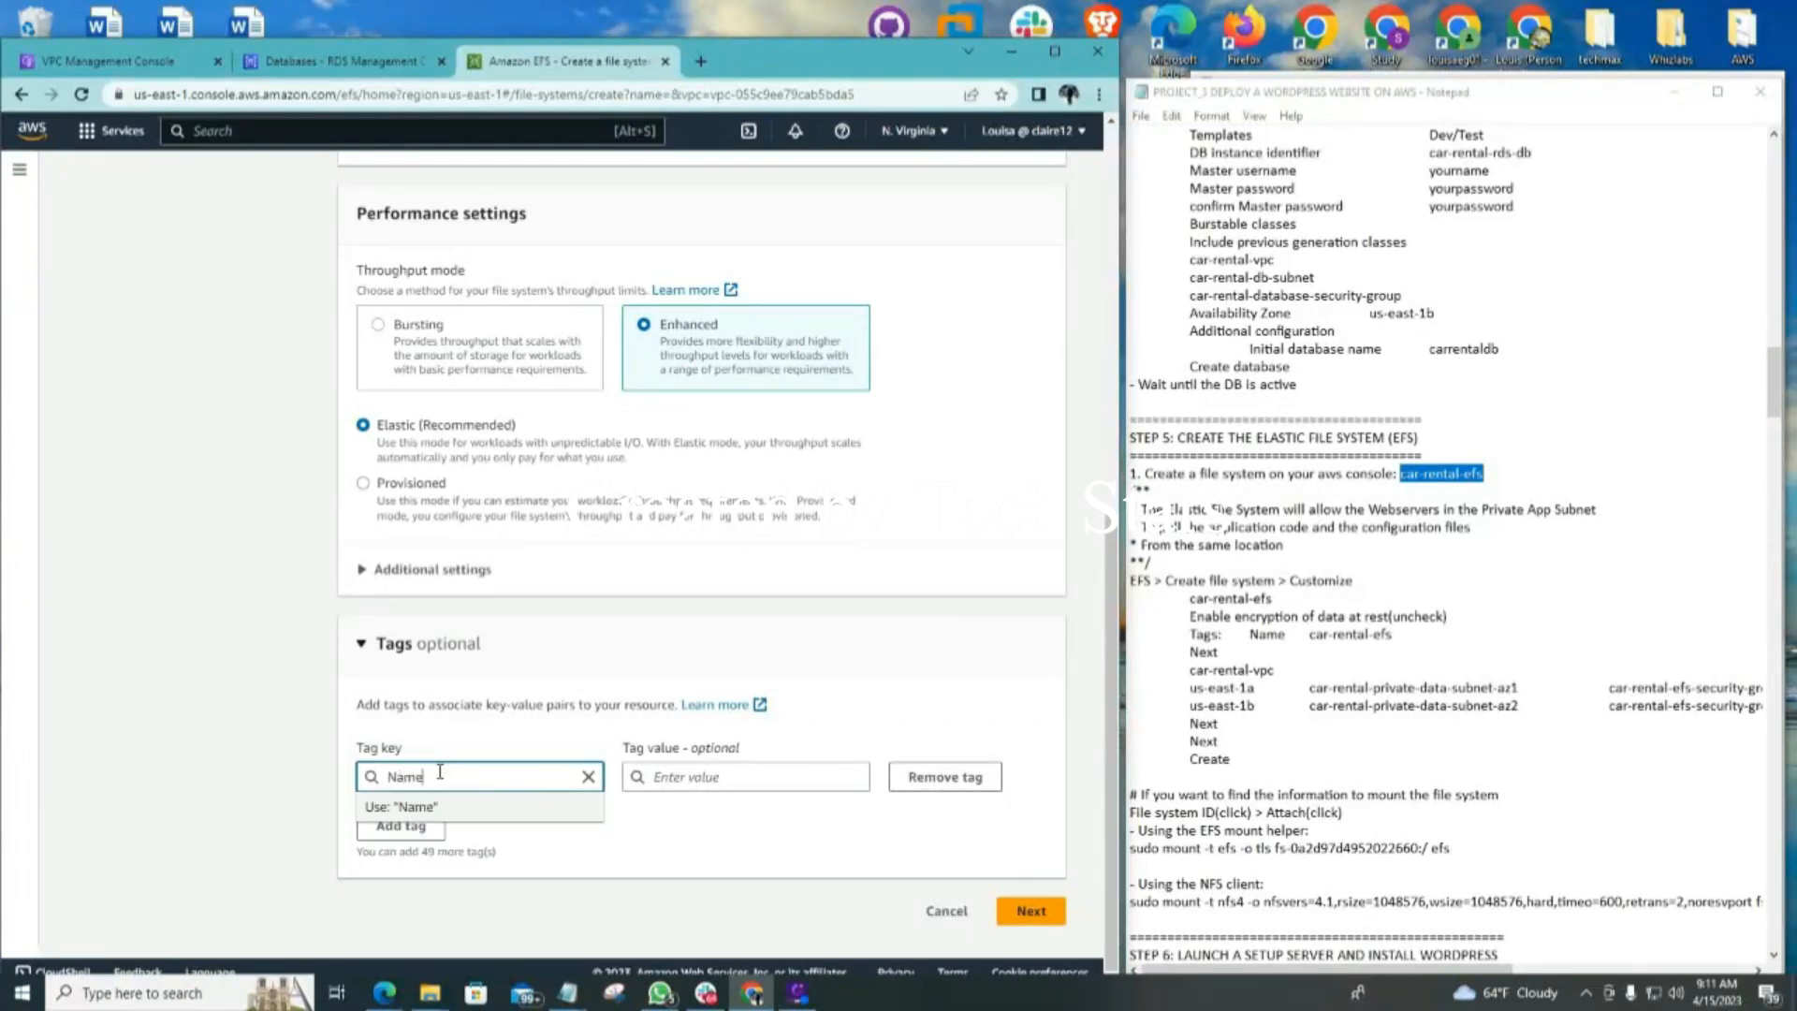
click(702, 777)
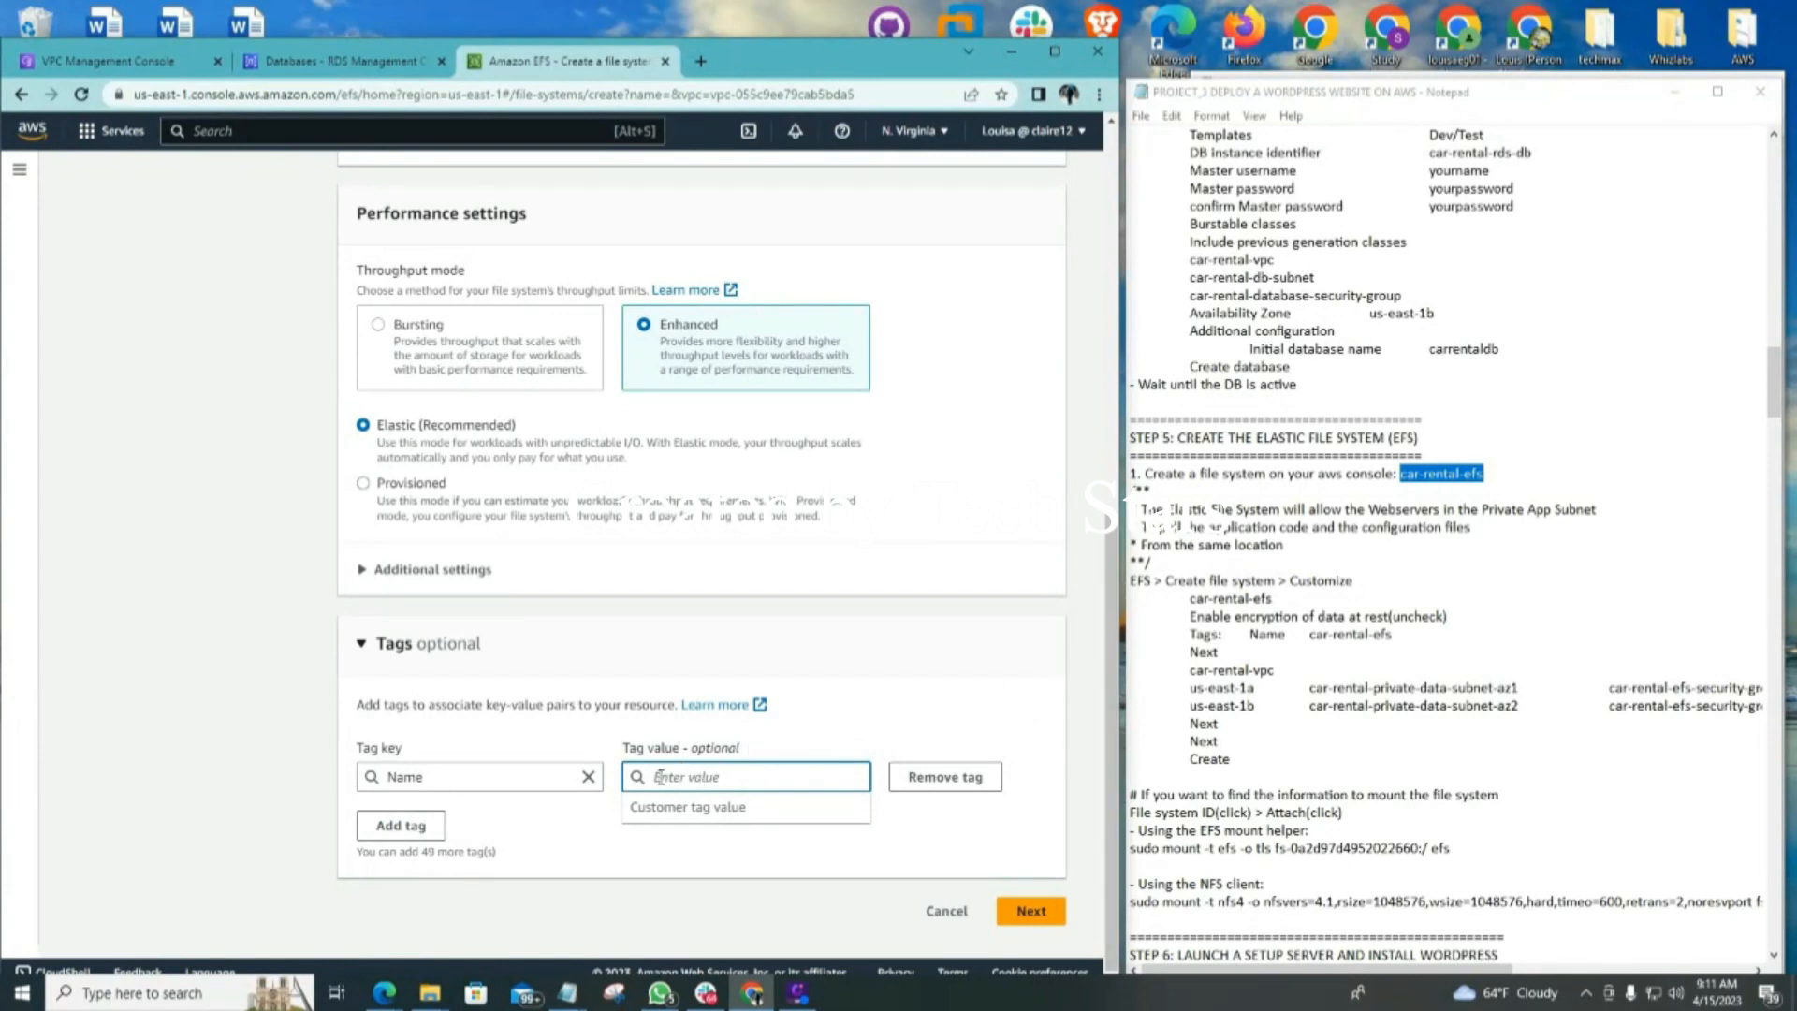
right_click(660, 777)
click(710, 640)
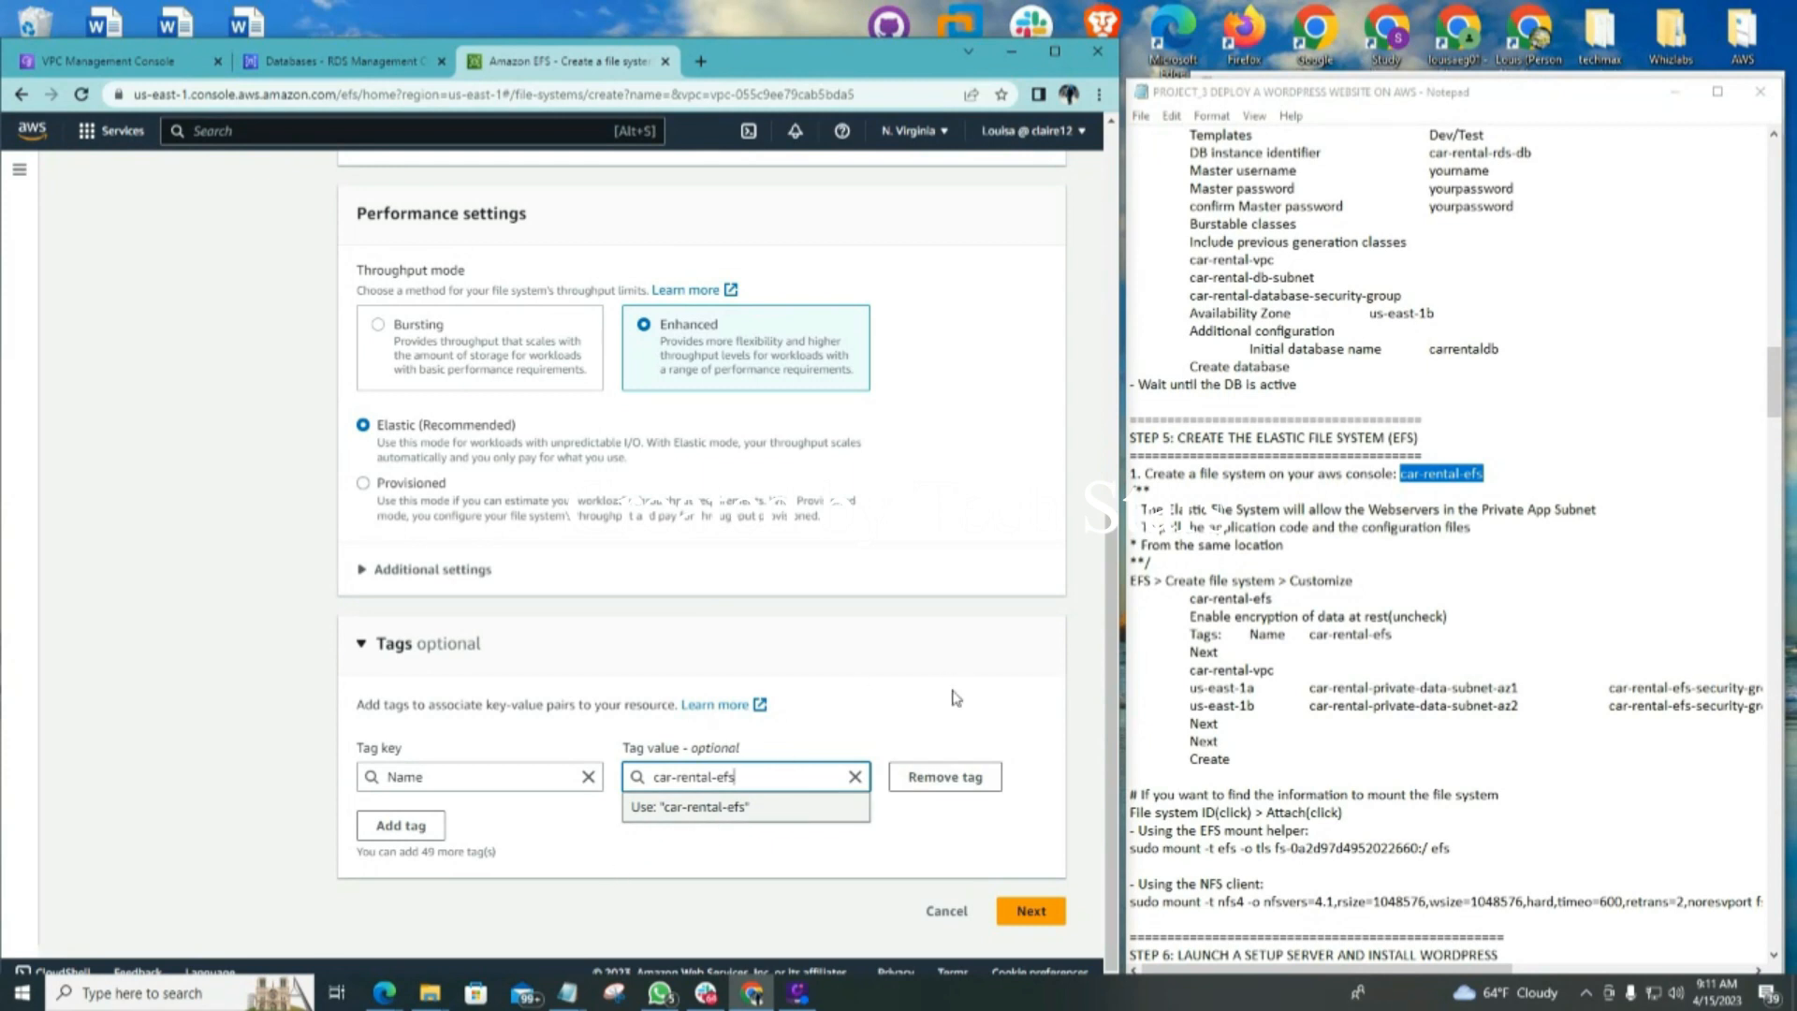
click(933, 723)
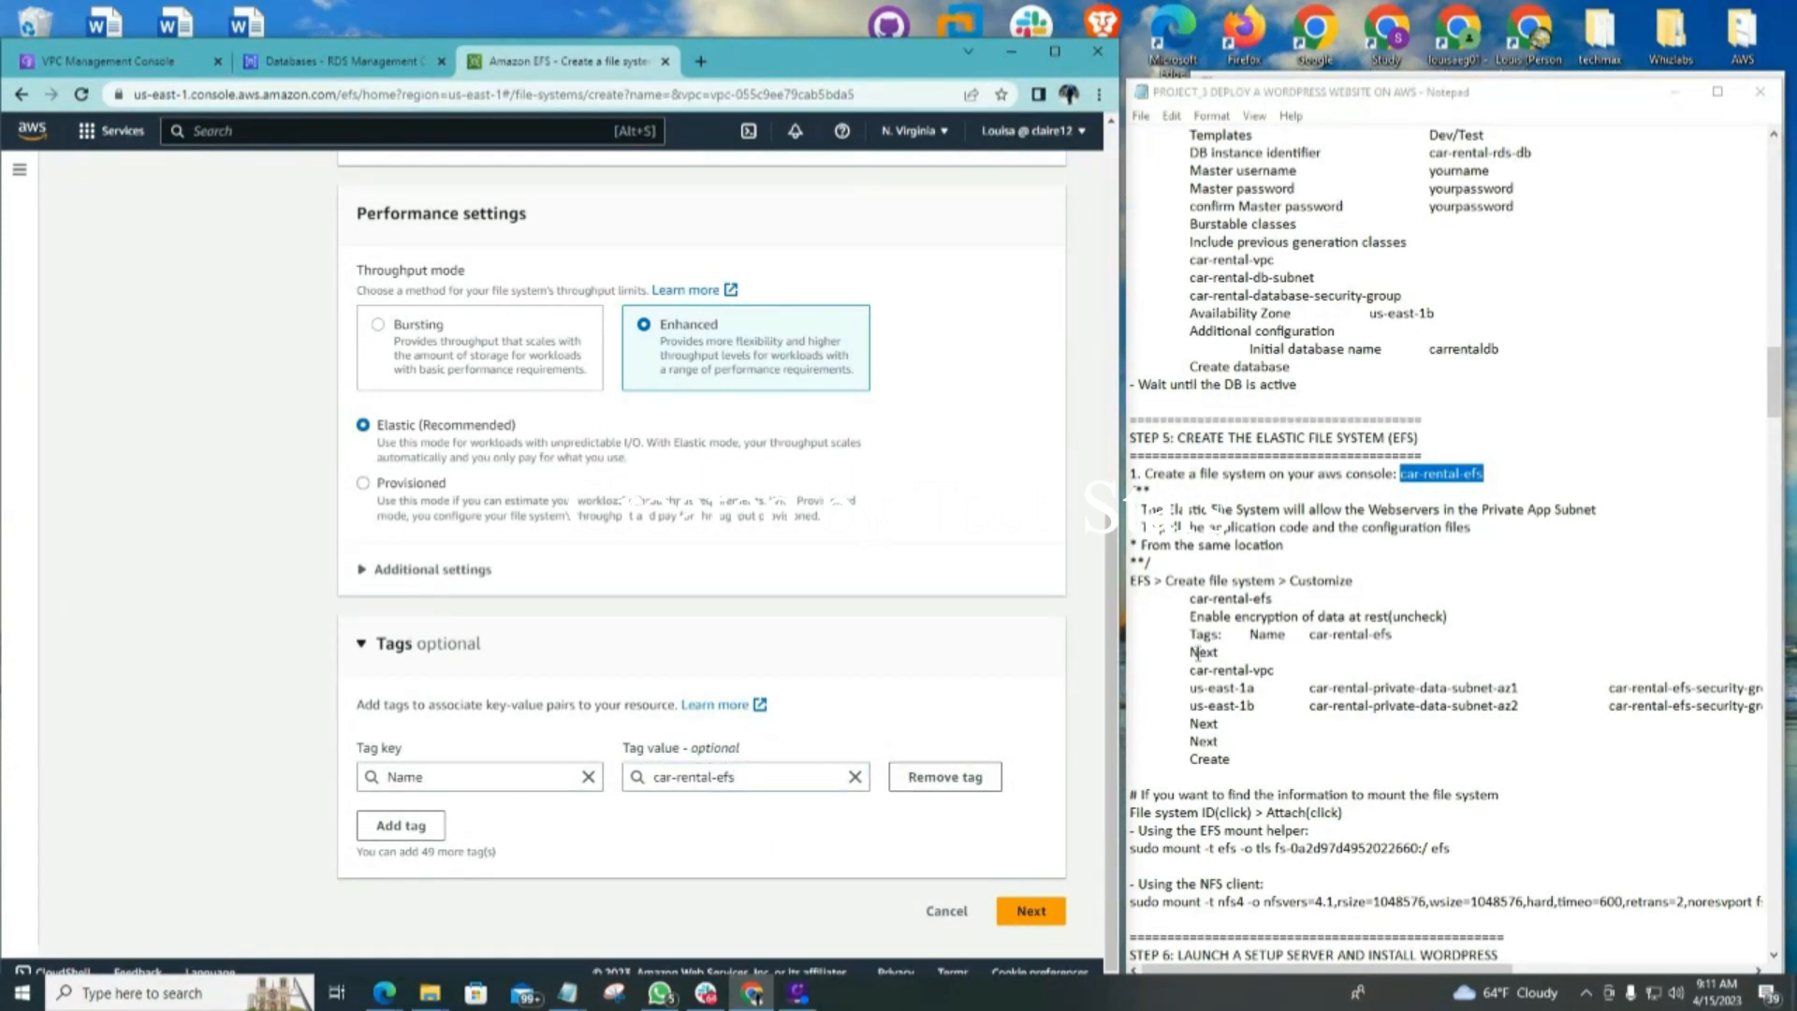
click(1031, 912)
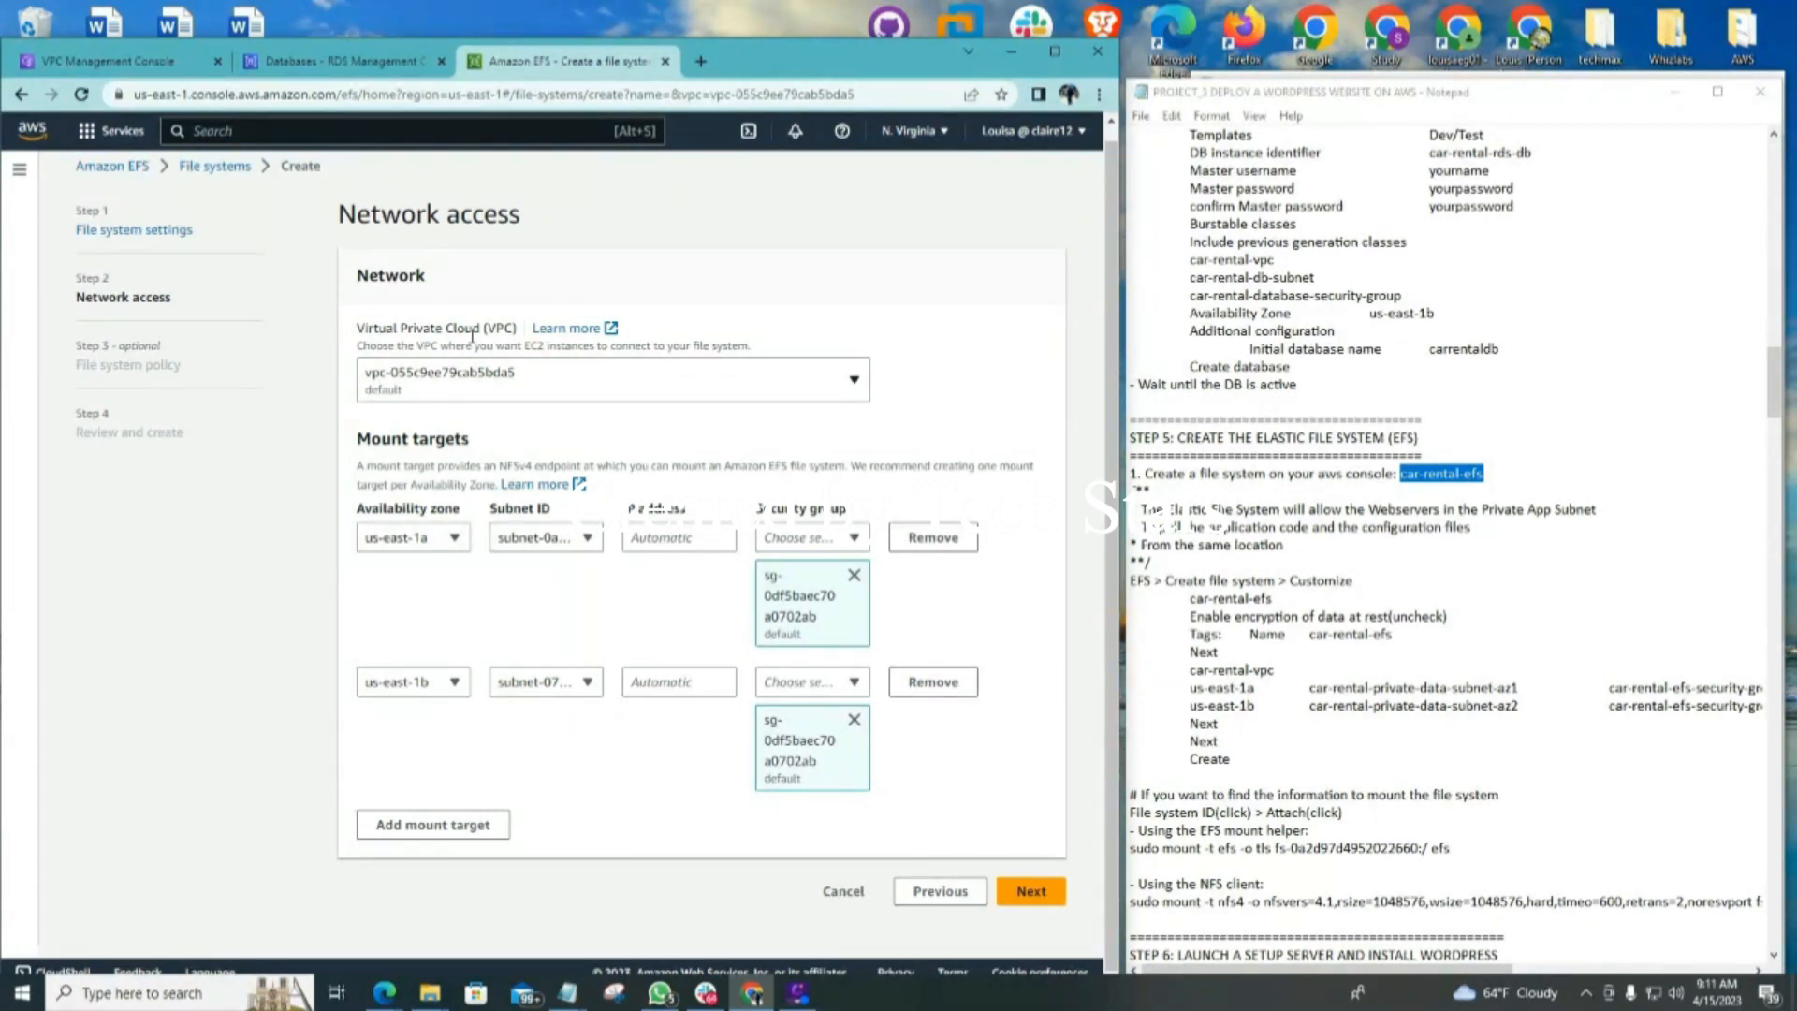
Select car-rental-vpc as the file system's VPC and remove the default security groups from both mount targets
click(856, 381)
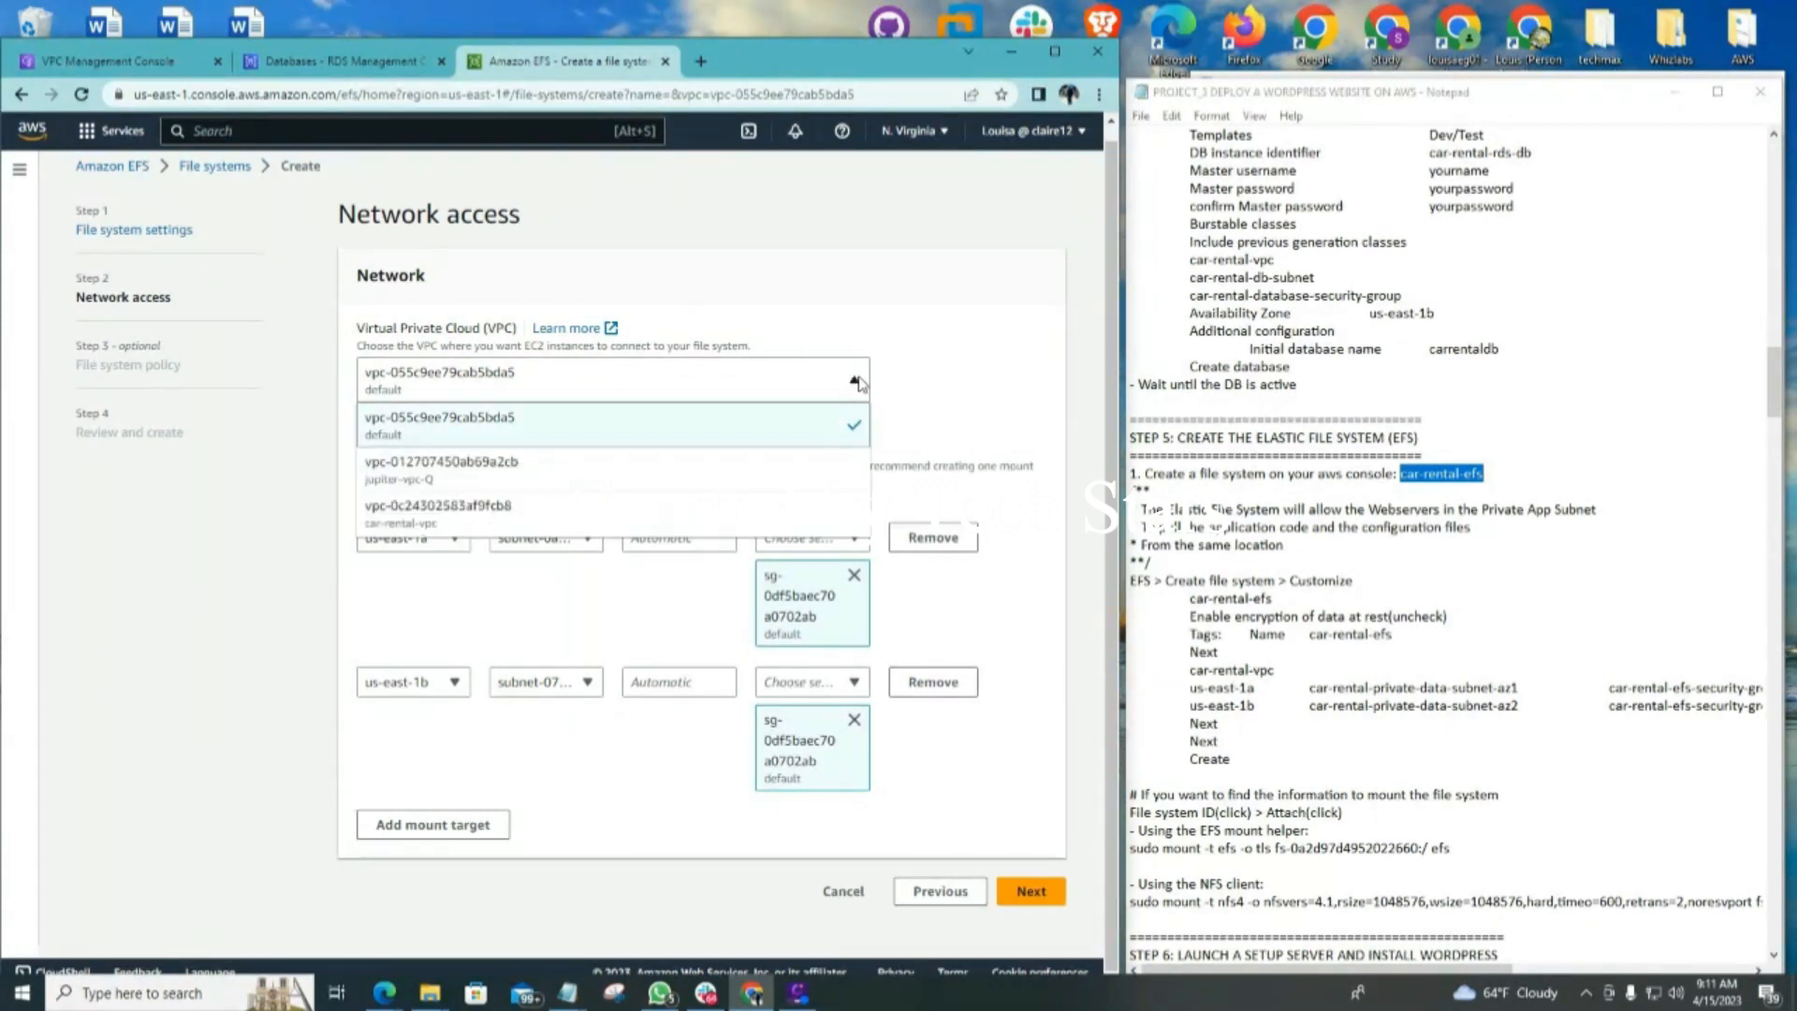
click(417, 514)
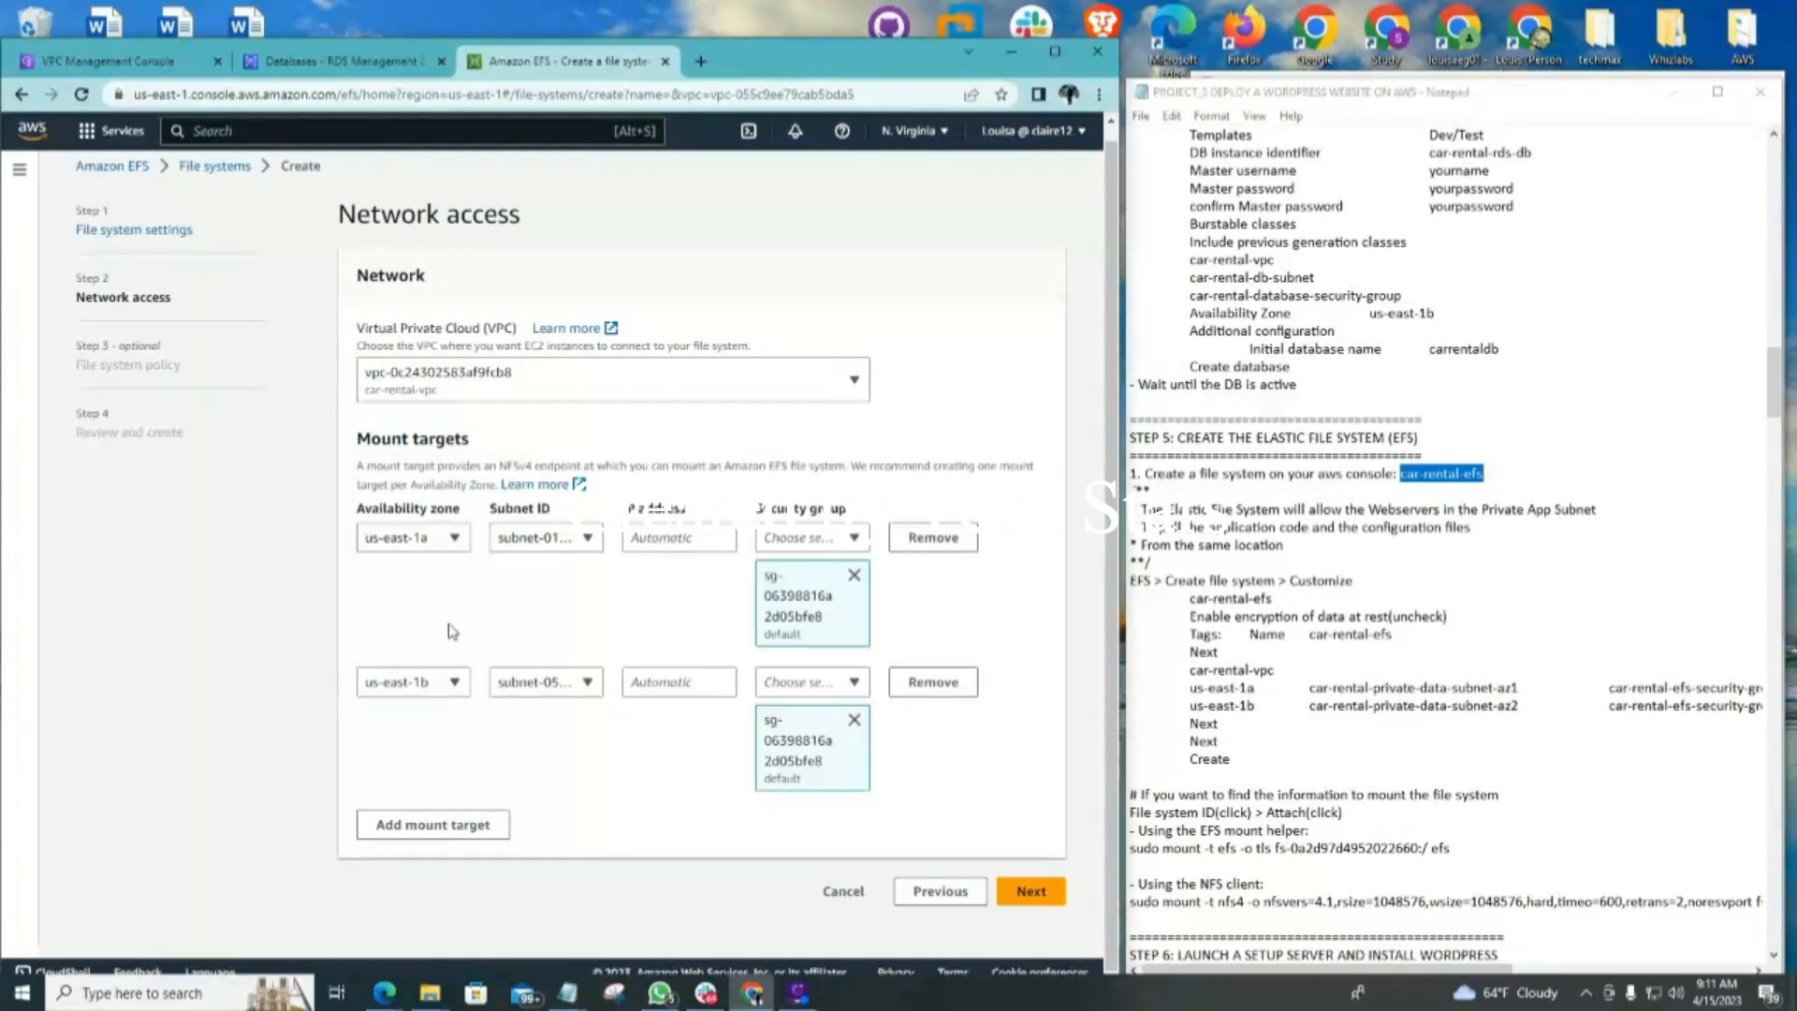
click(855, 723)
click(854, 575)
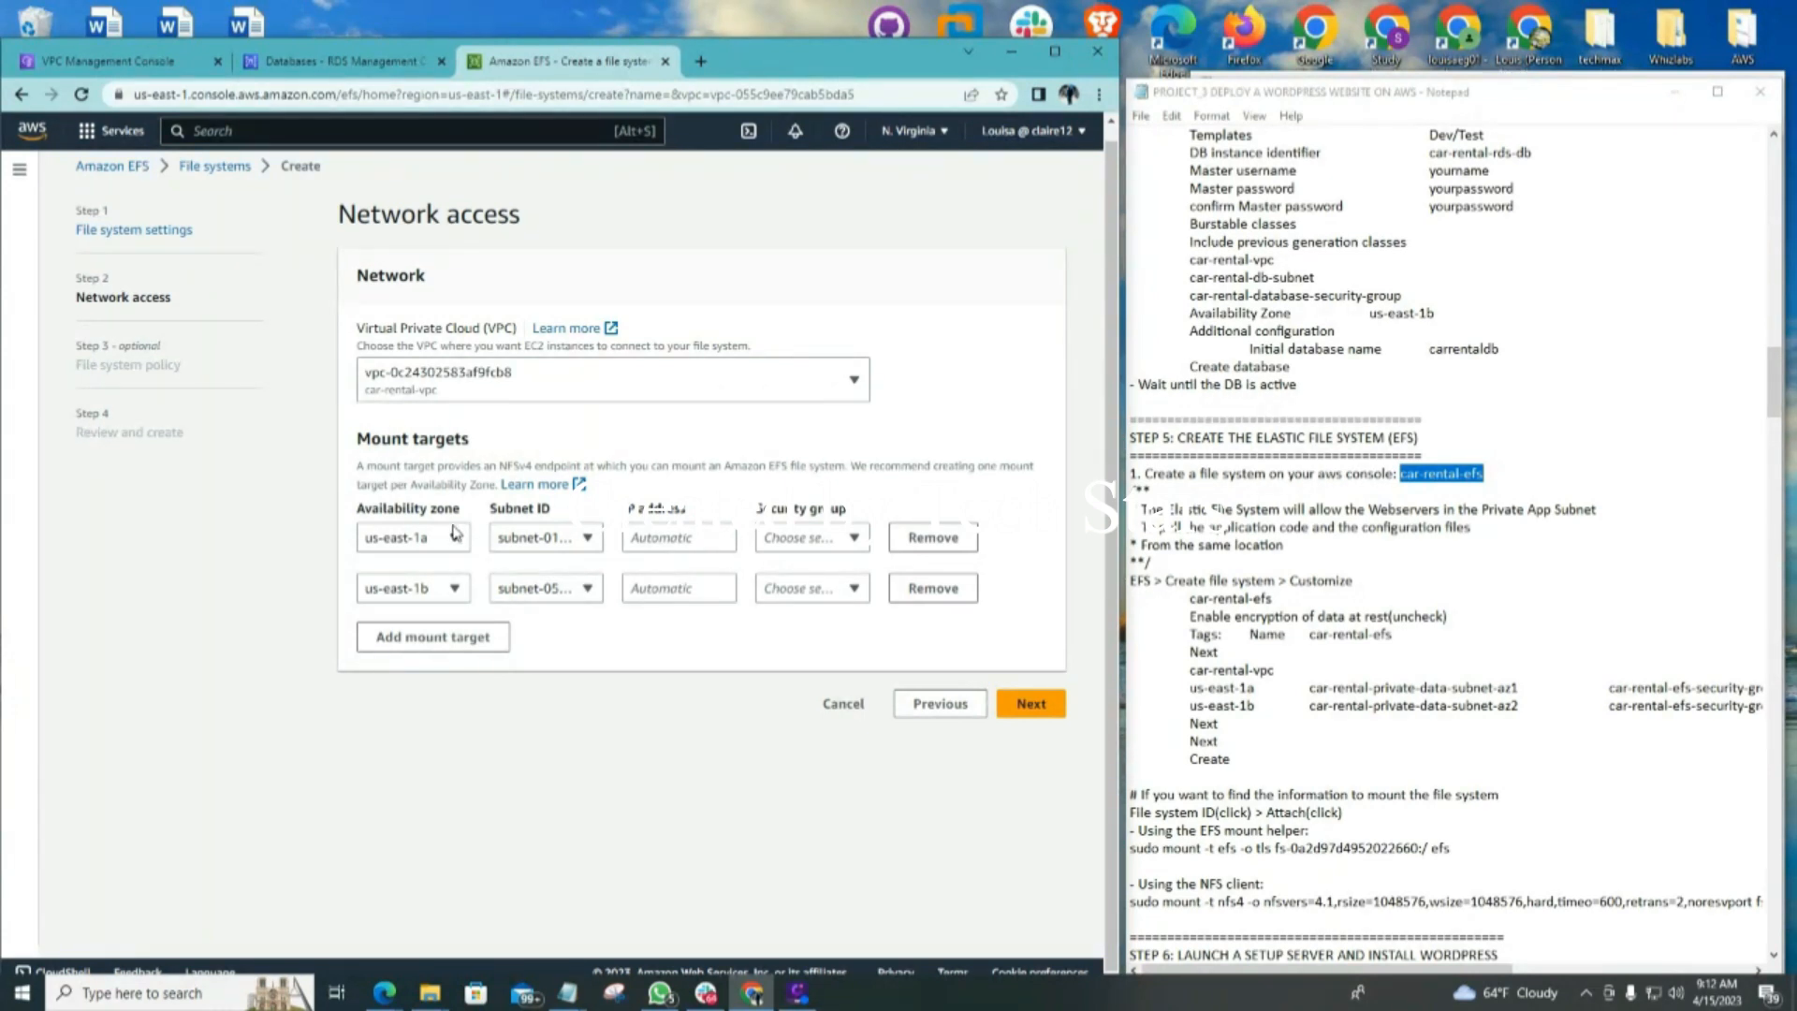
Set the us-east-1a mount target to the car-rental-private-data-subnet-az1 subnet and assign it car-rental-efs-security-group
click(589, 540)
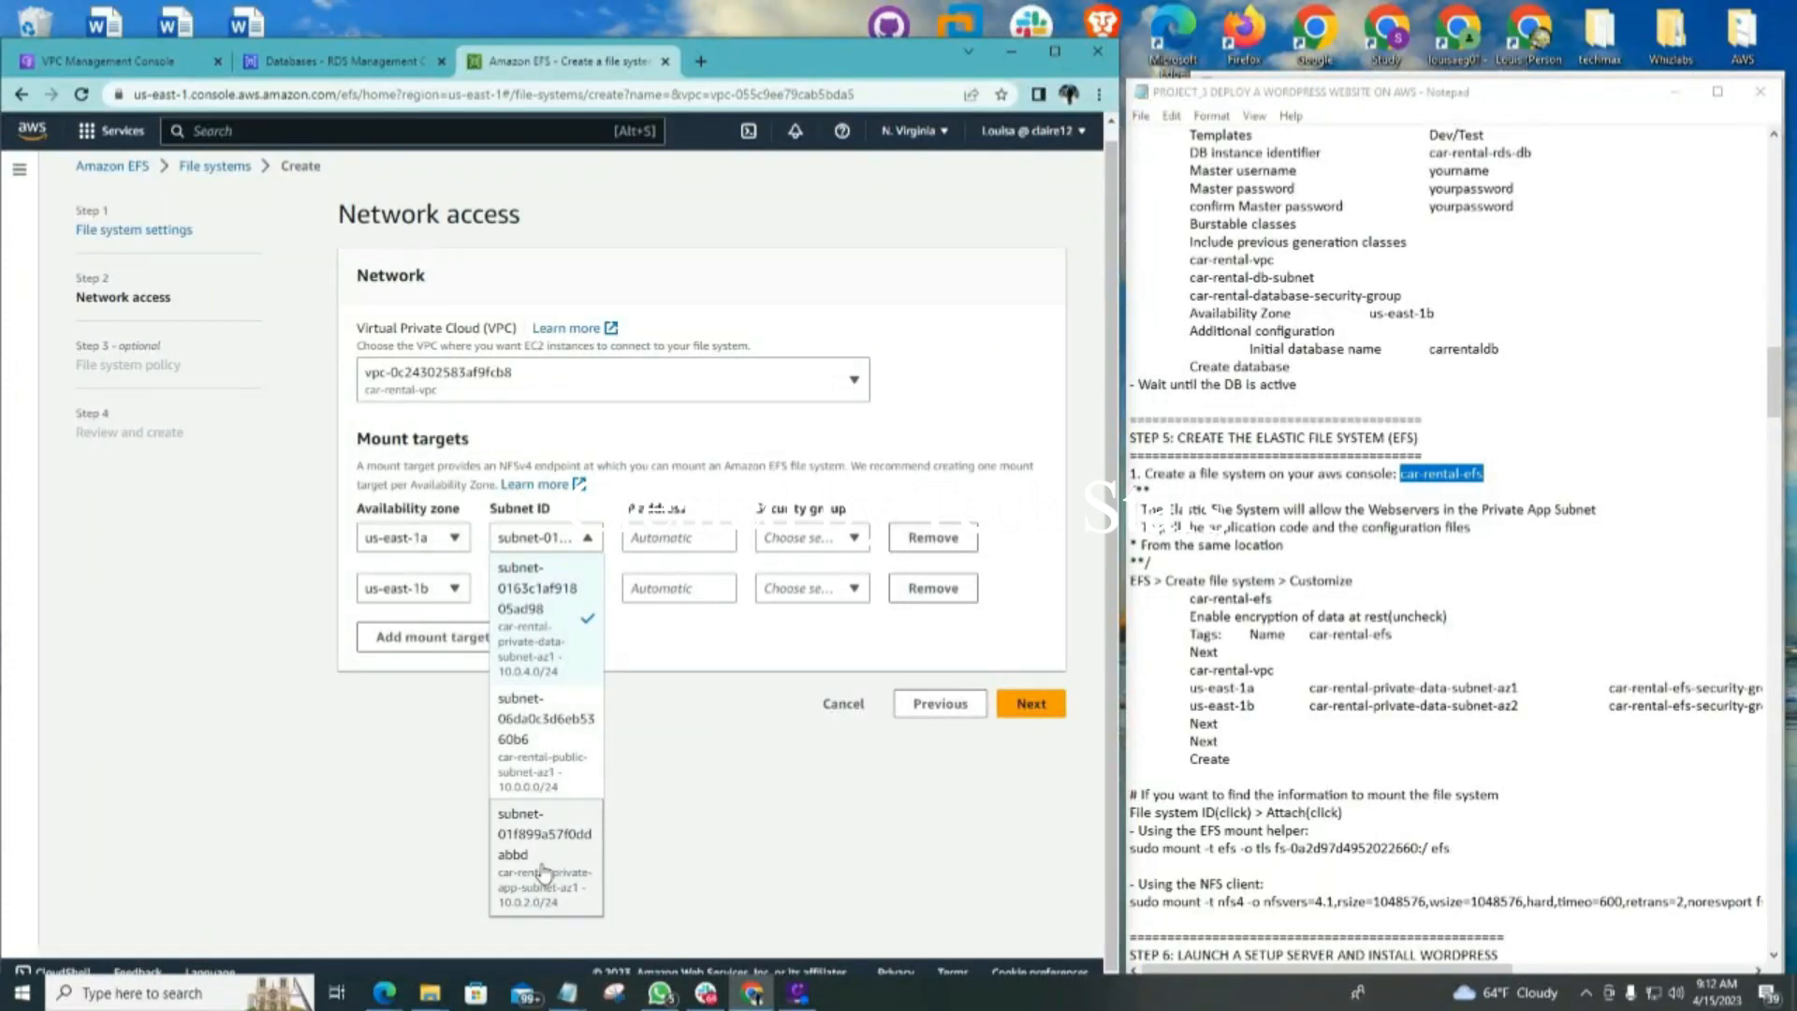
click(537, 640)
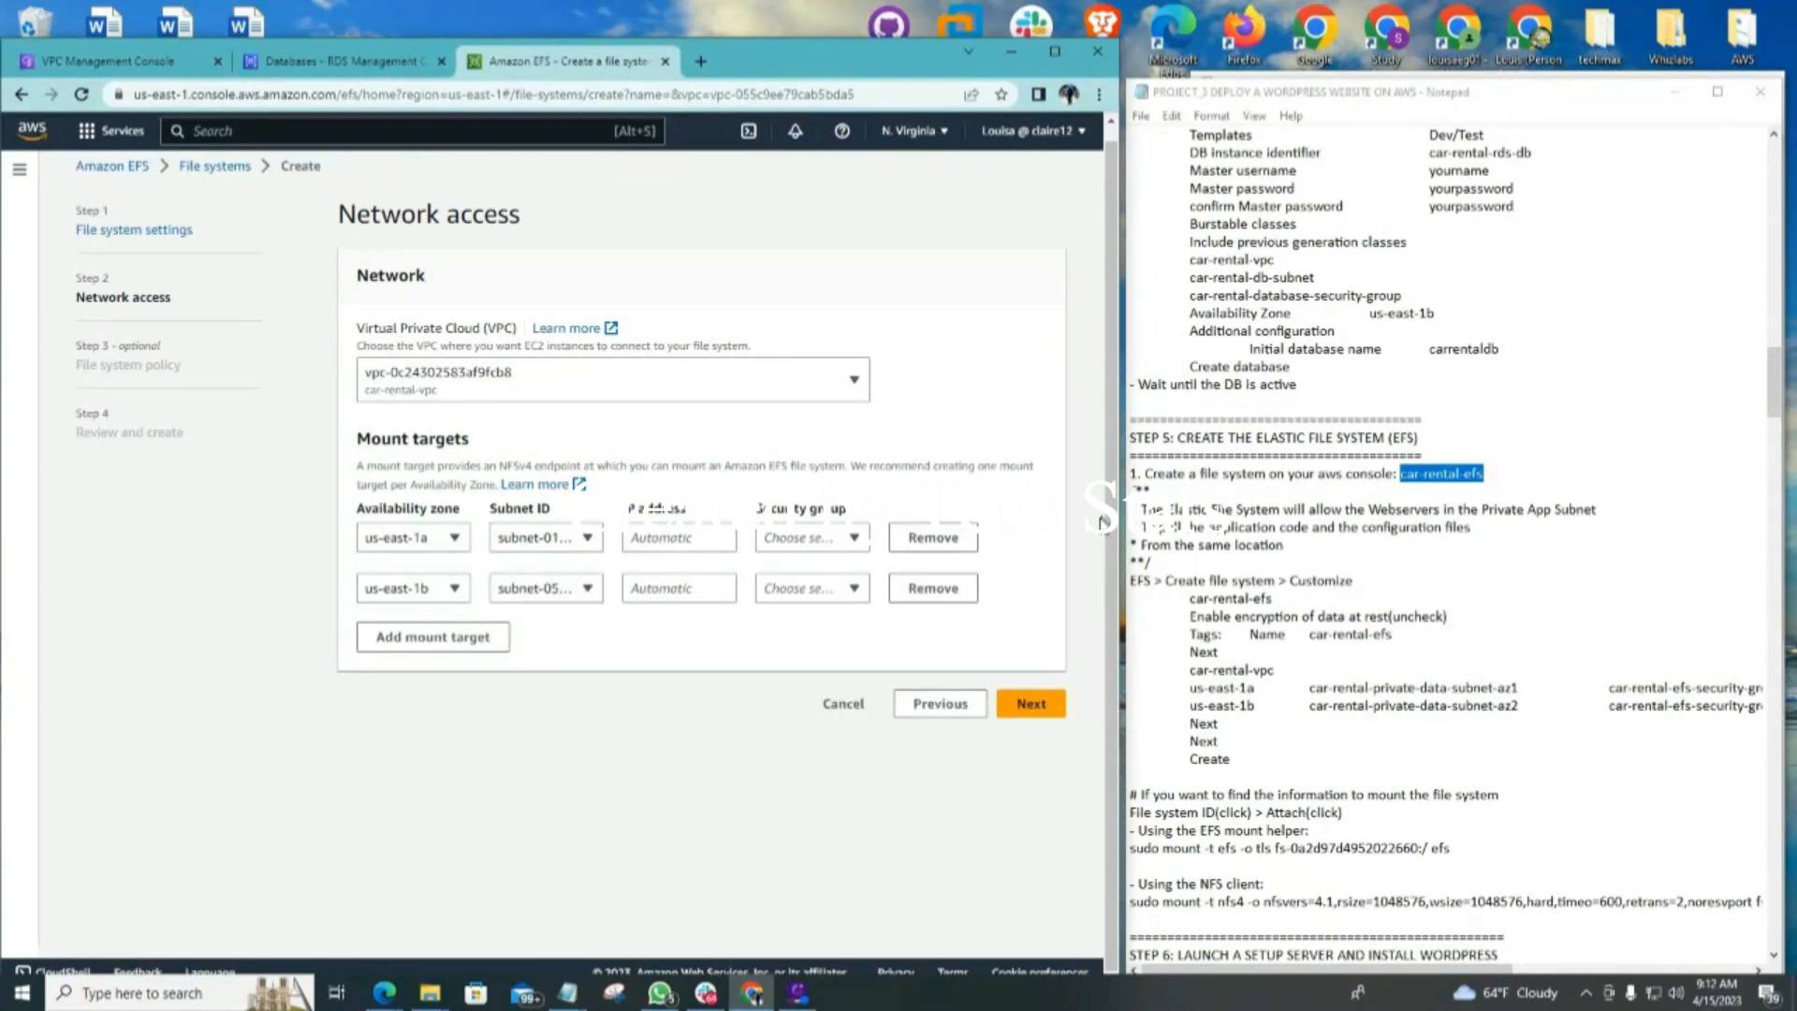
mouse_move(1120, 462)
mouse_down()
mouse_move(1520, 463)
mouse_move(1086, 476)
mouse_move(1120, 471)
mouse_up()
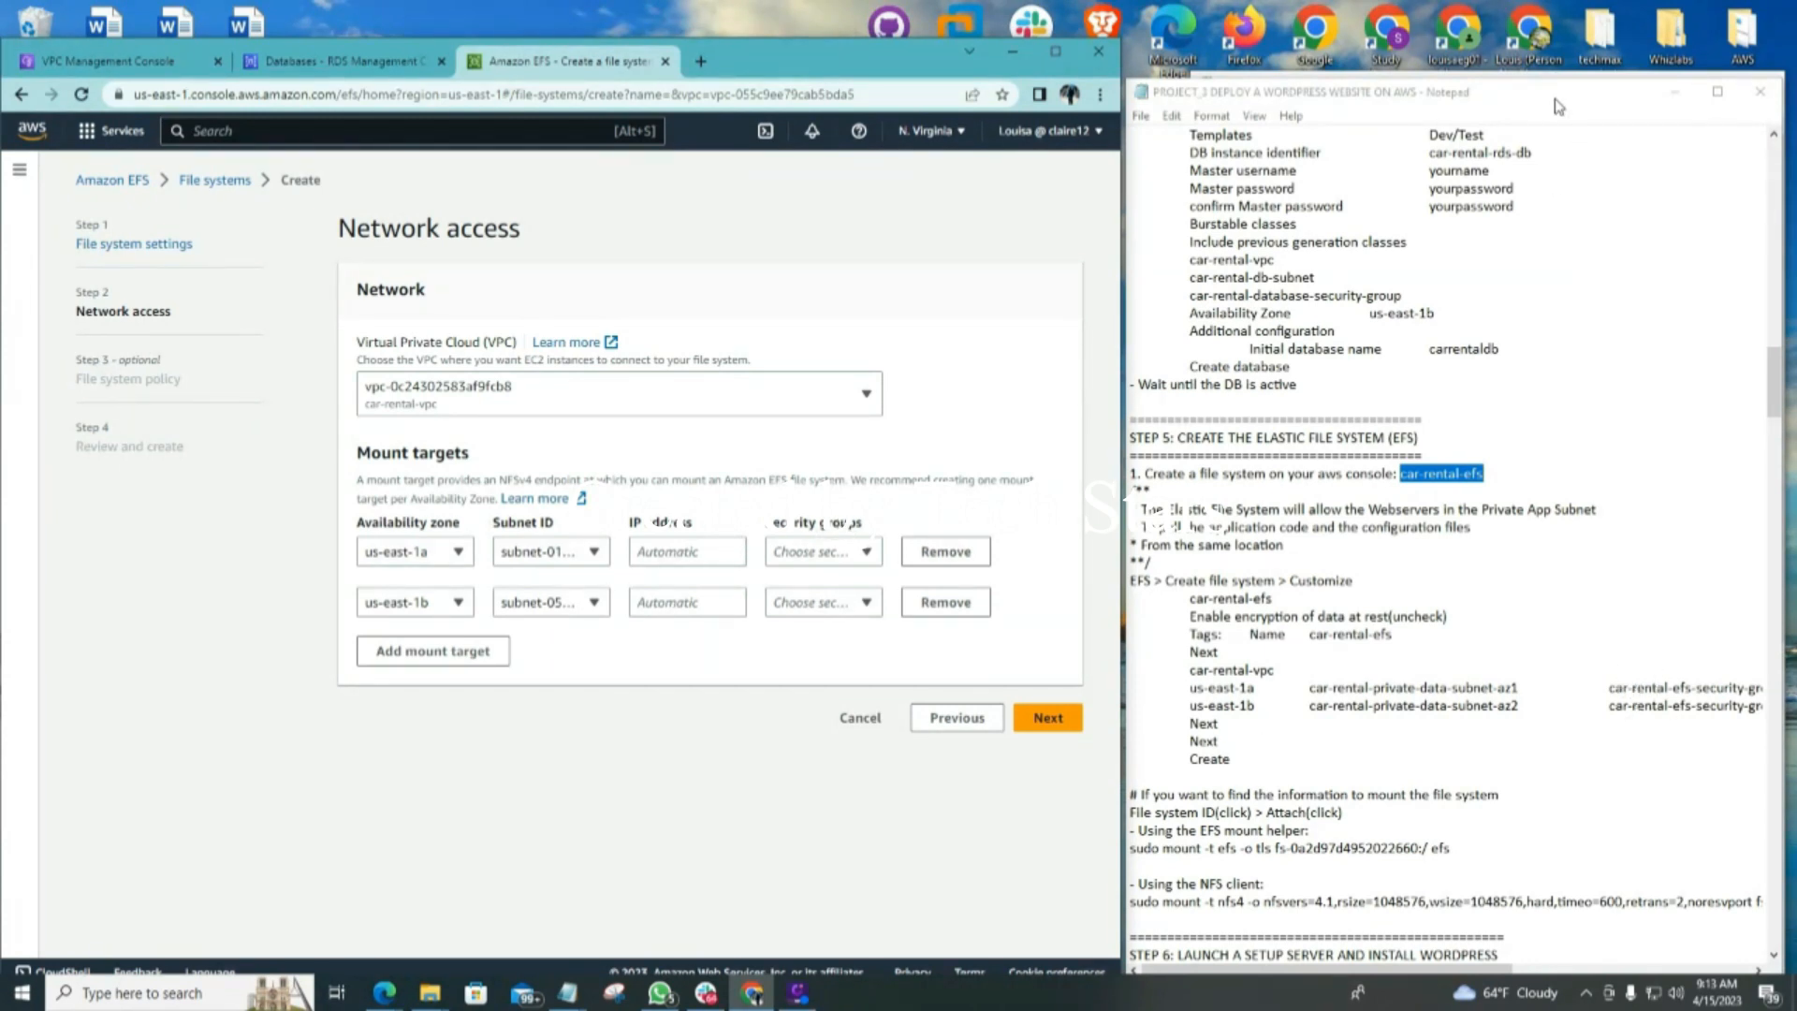
click(867, 553)
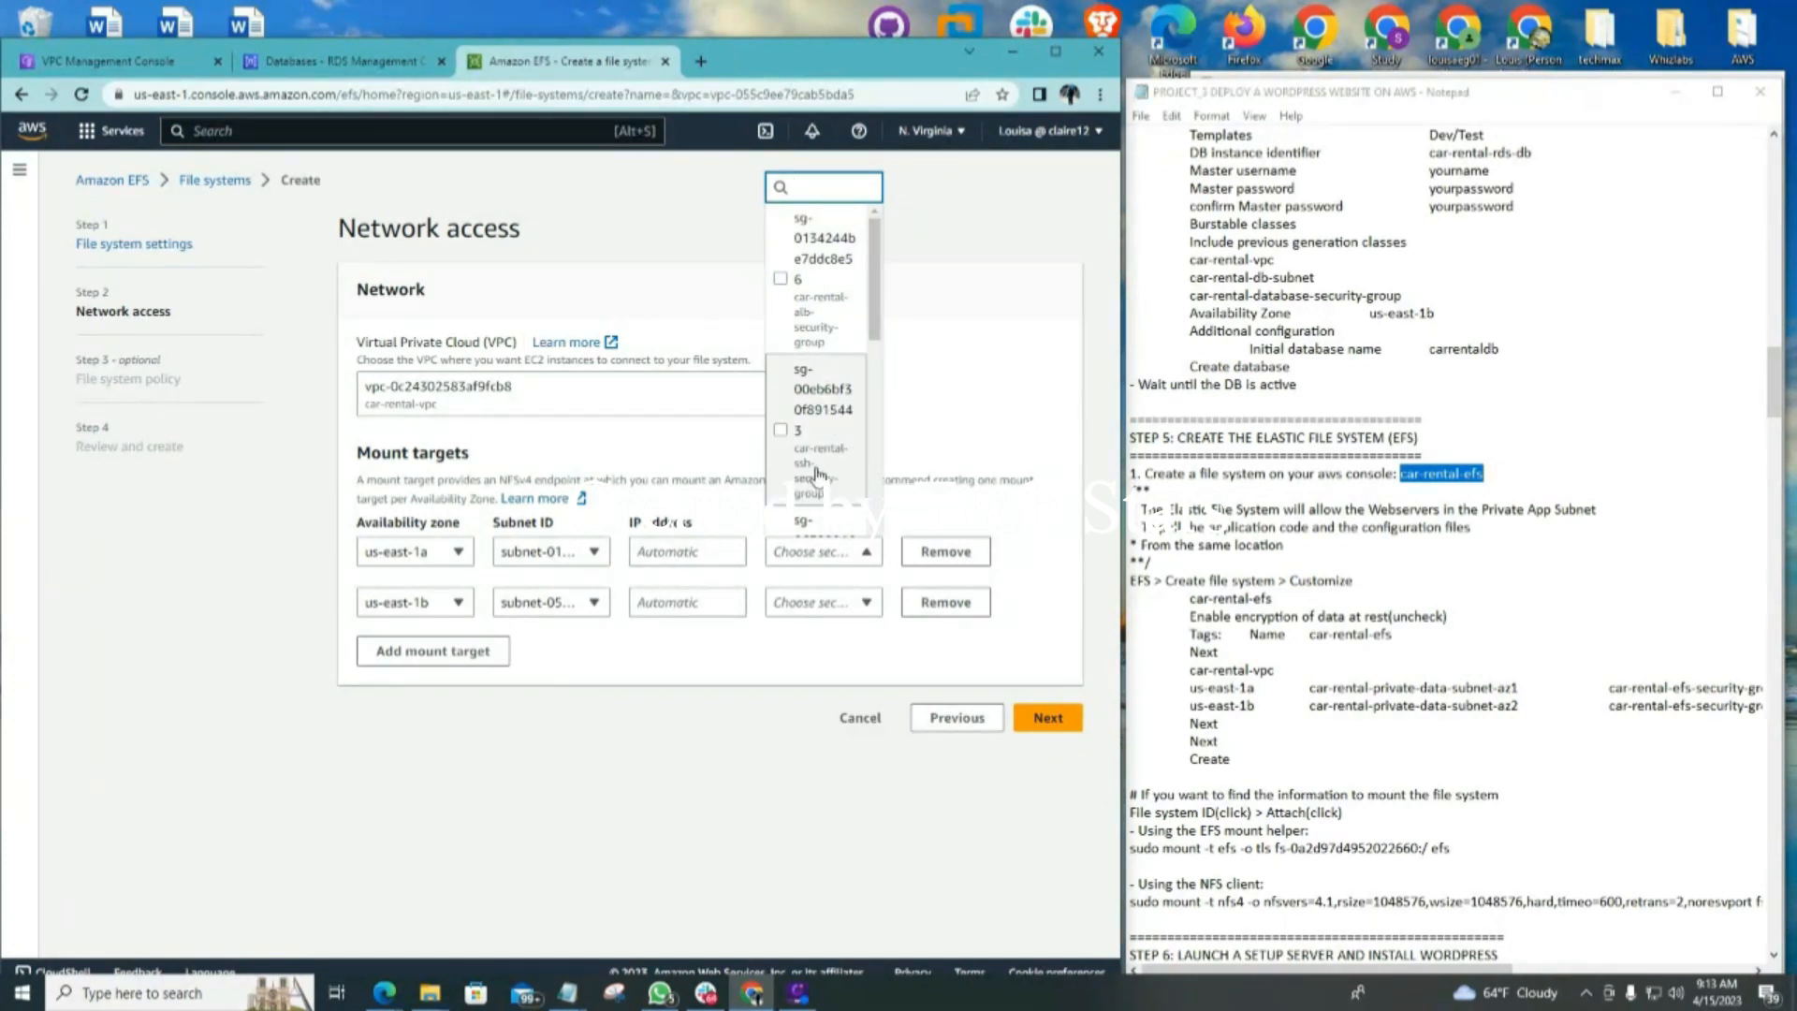
scroll(817, 474, down, 1)
scroll(822, 494, down, 1)
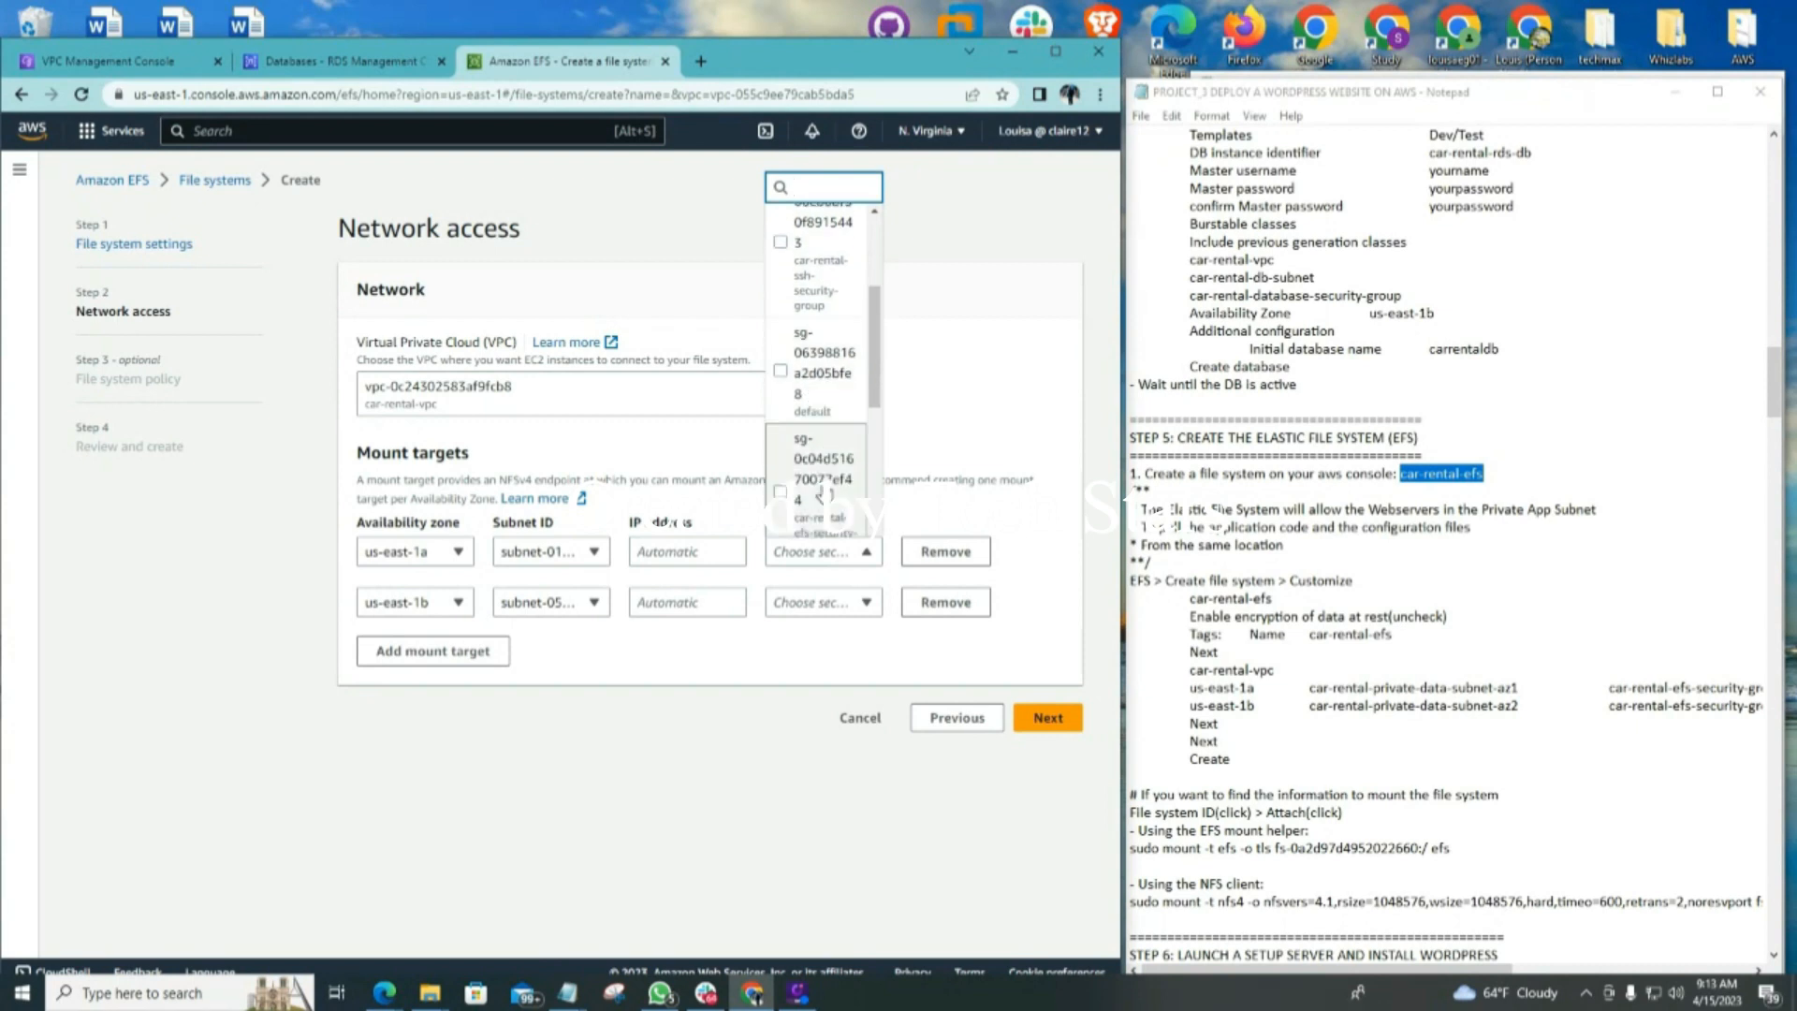
scroll(835, 463, down, 1)
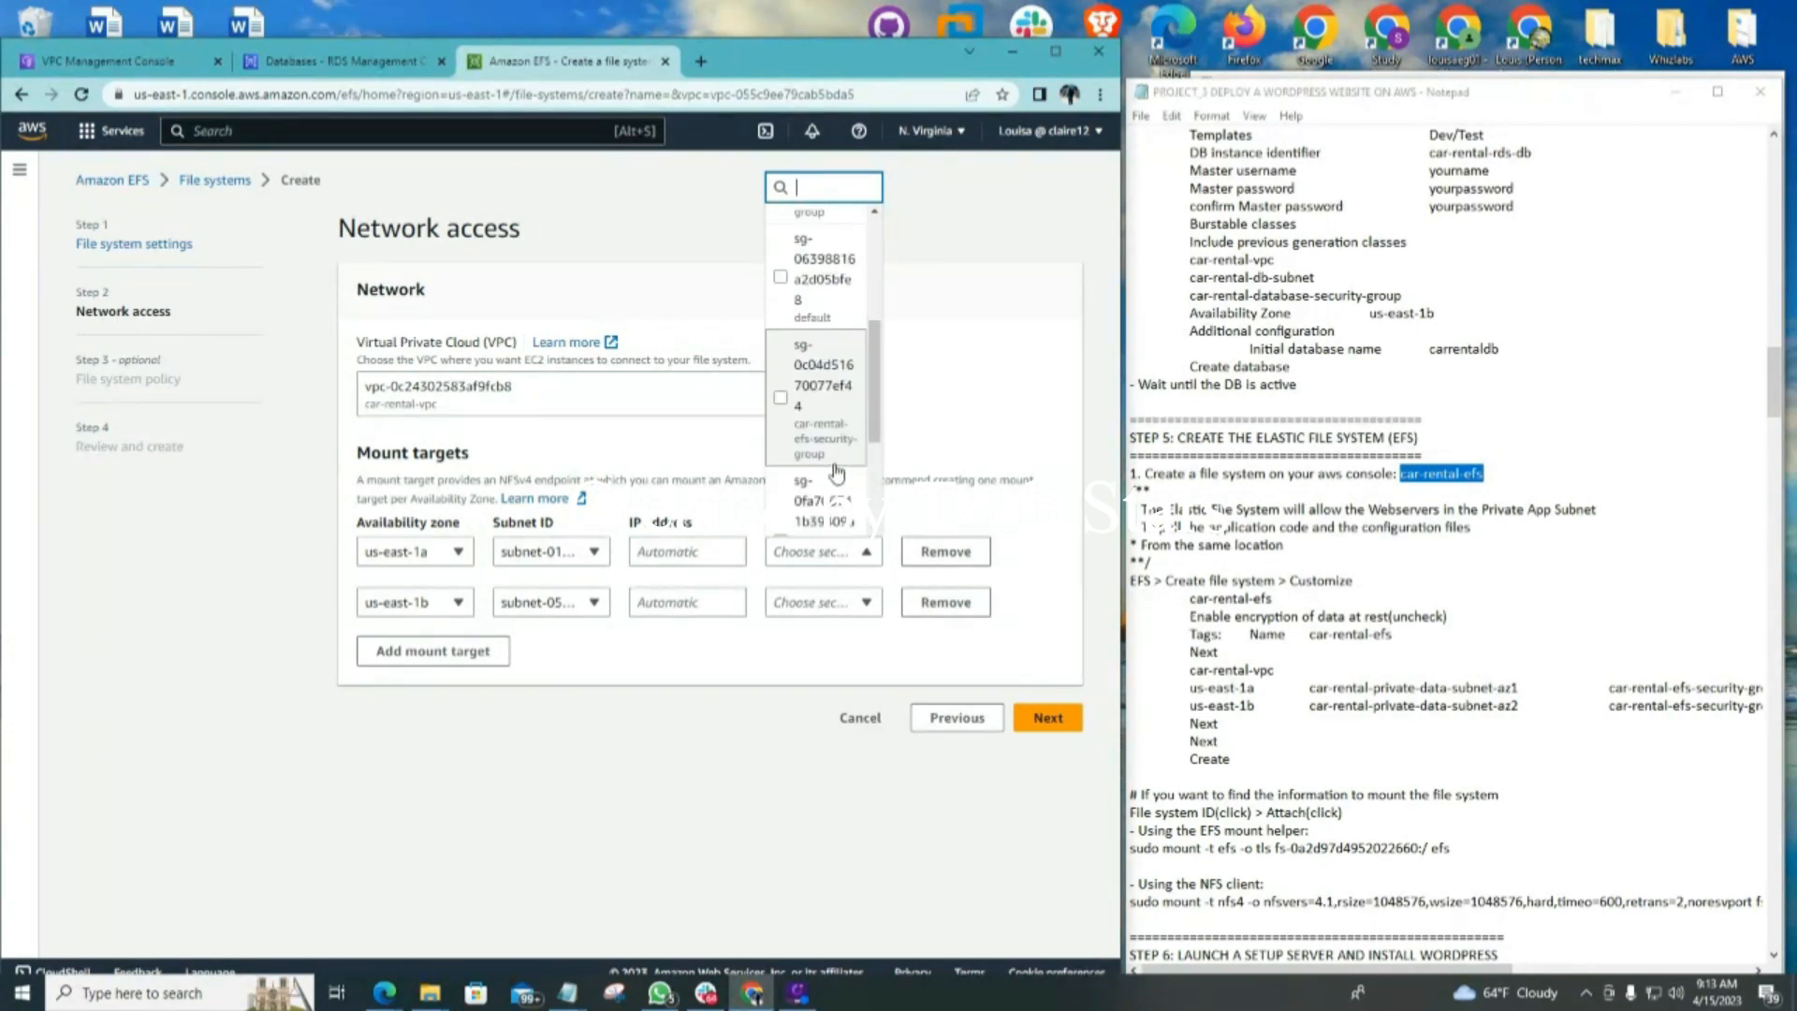
click(815, 418)
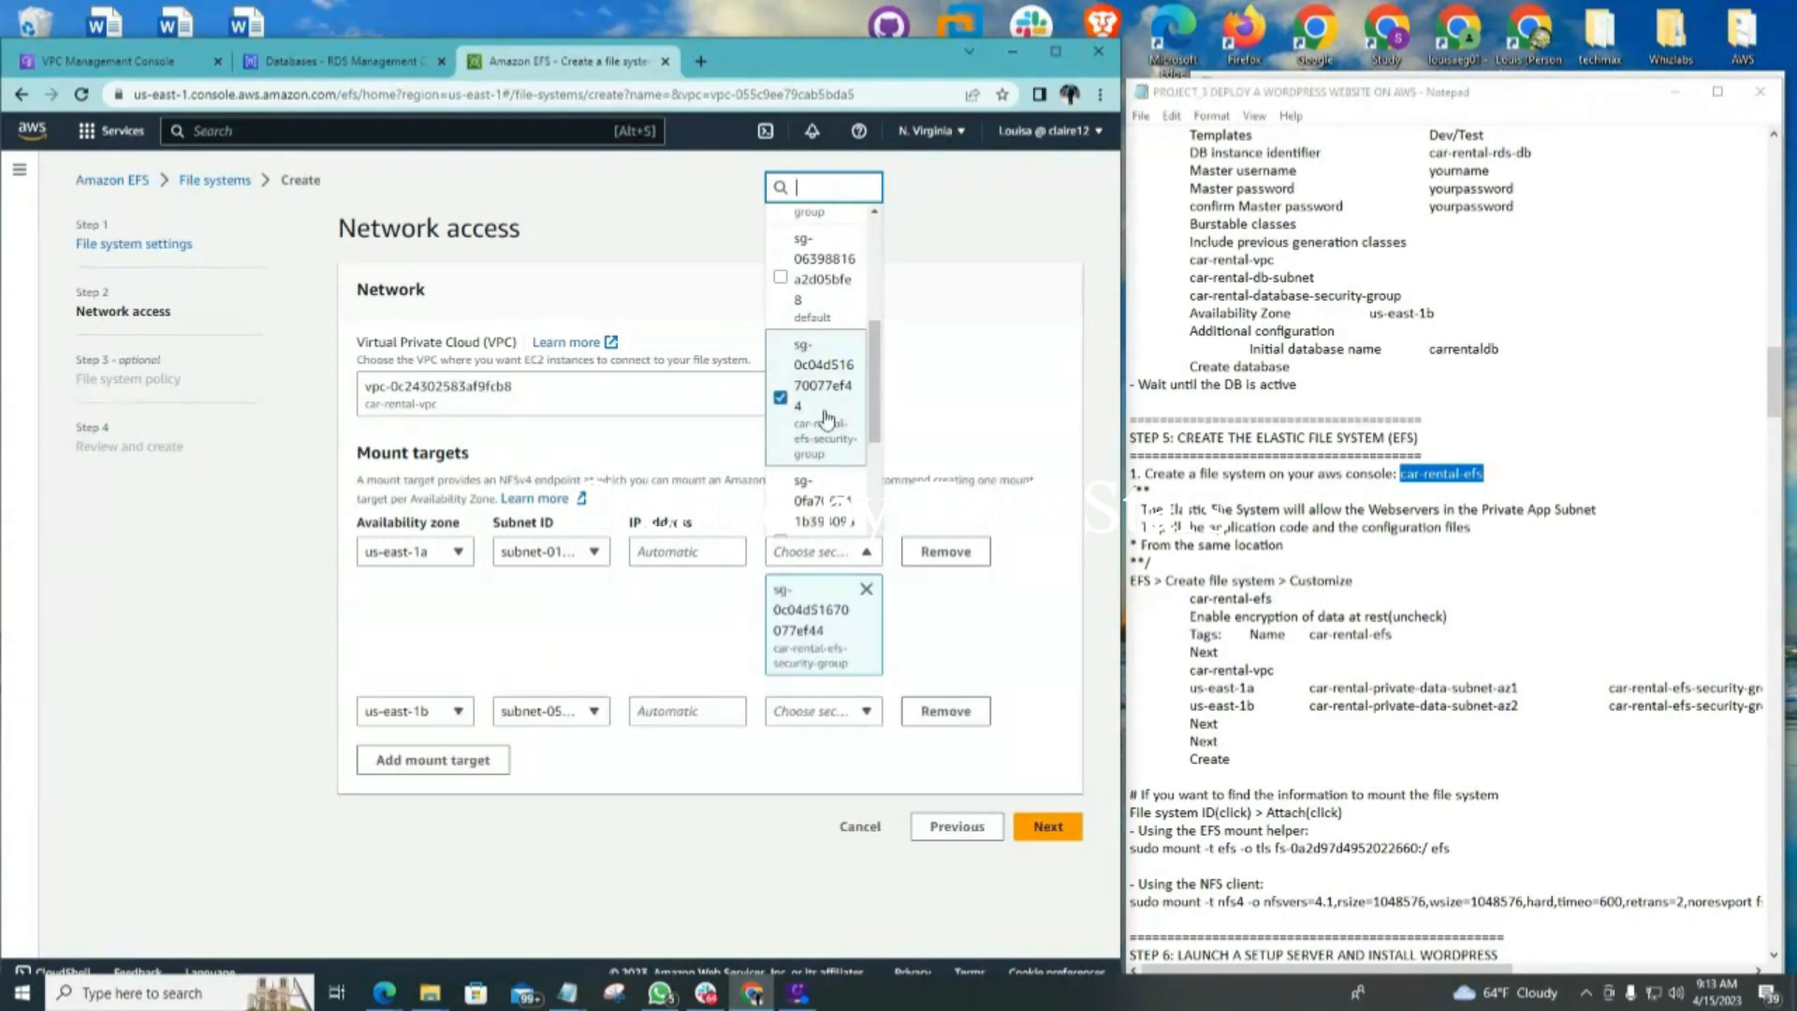
click(991, 604)
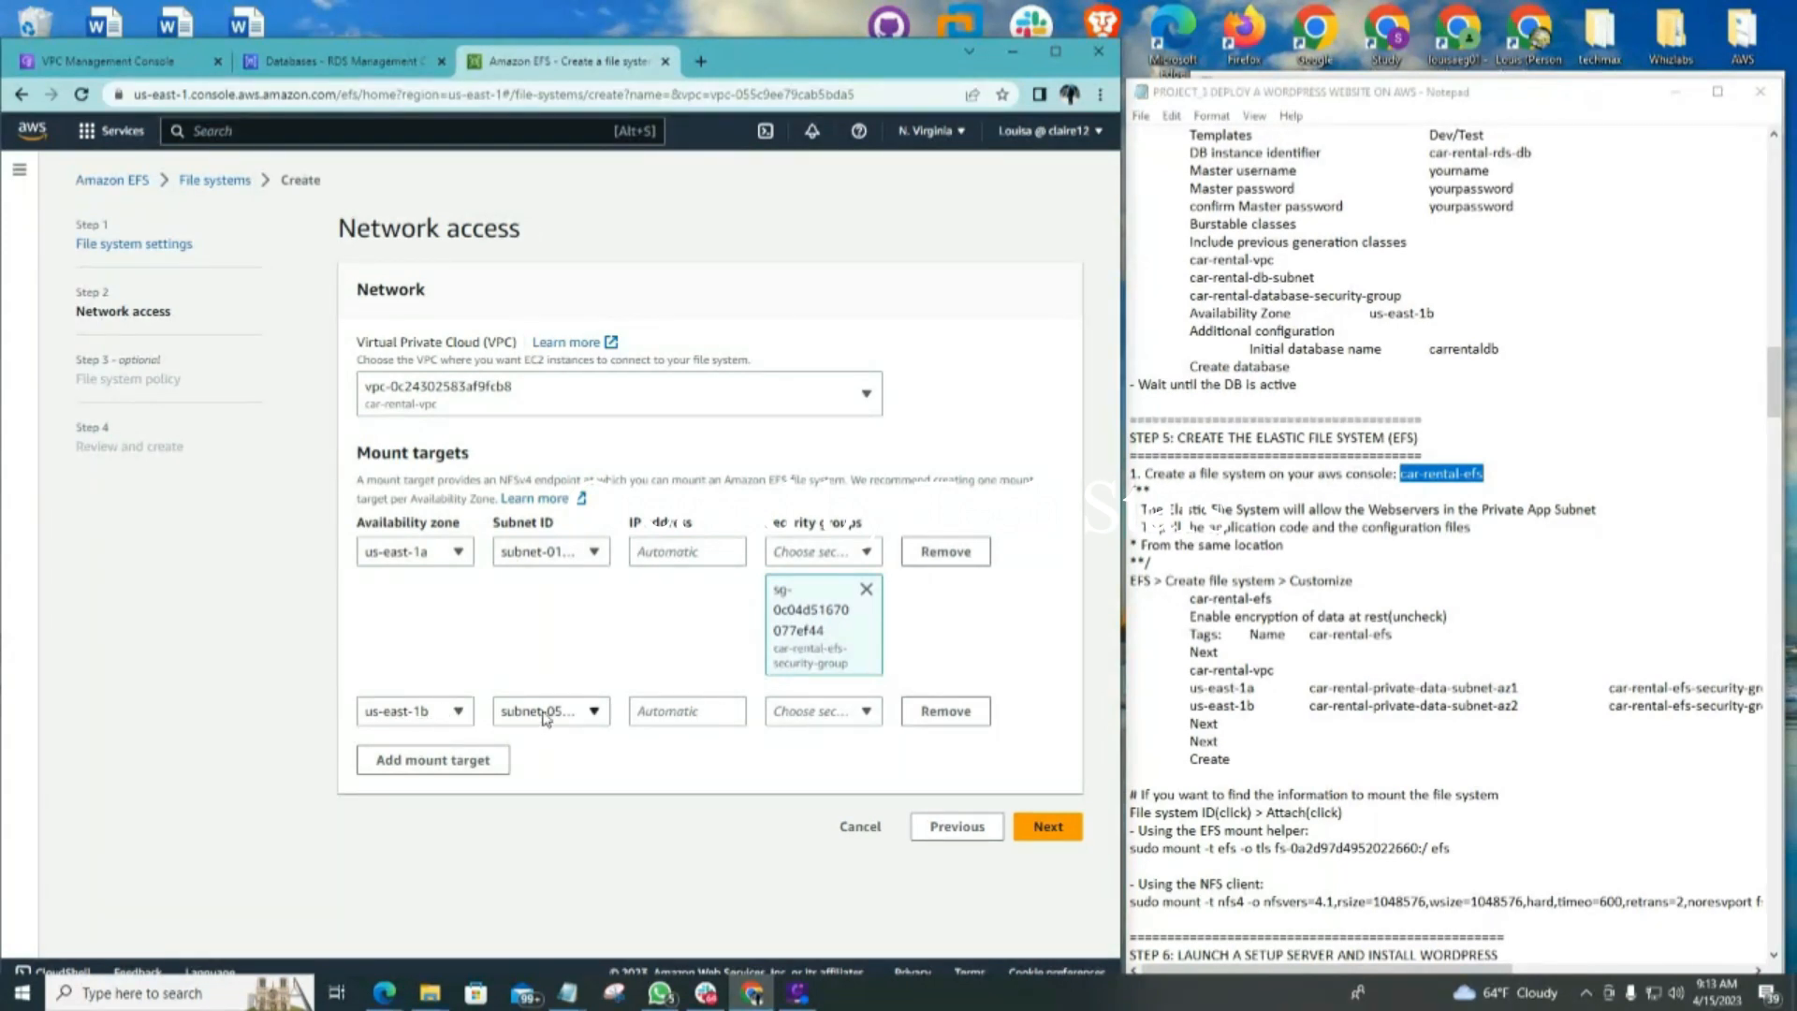
Assign car-rental-efs-security-group to the us-east-1b mount target, keeping it in the car-rental-private-data-subnet-az2 subnet
click(593, 713)
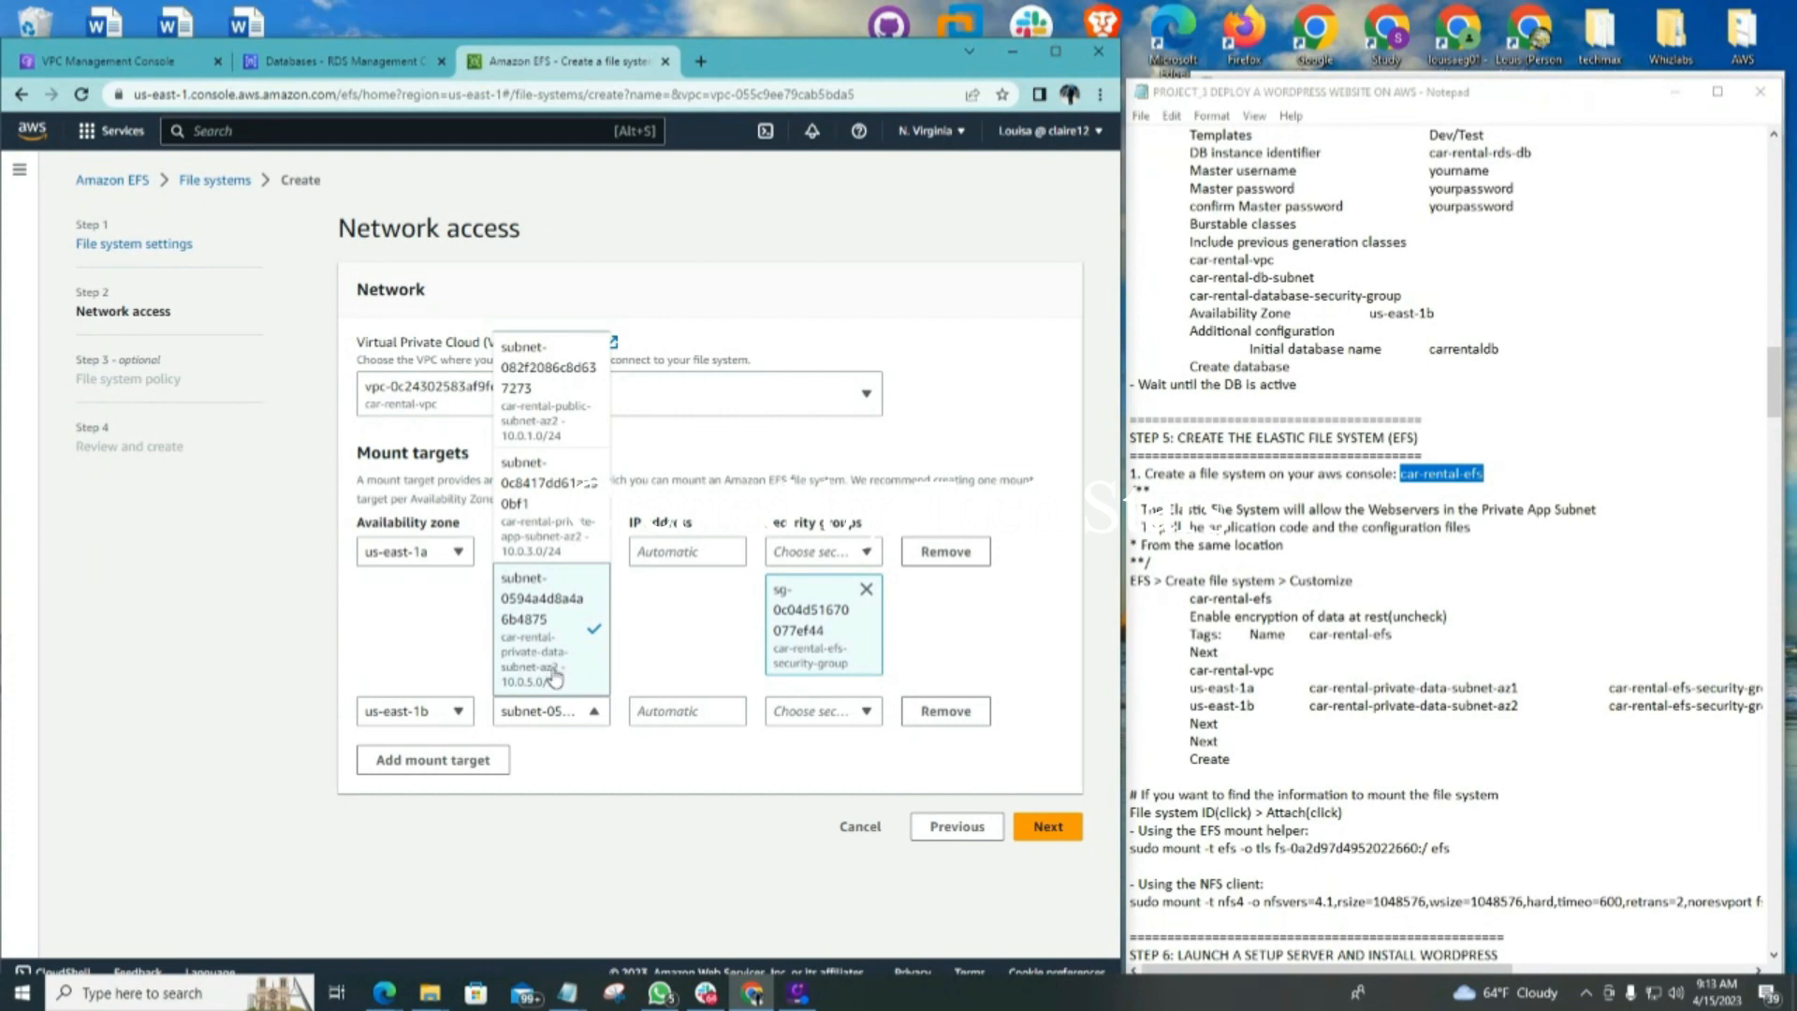
click(663, 649)
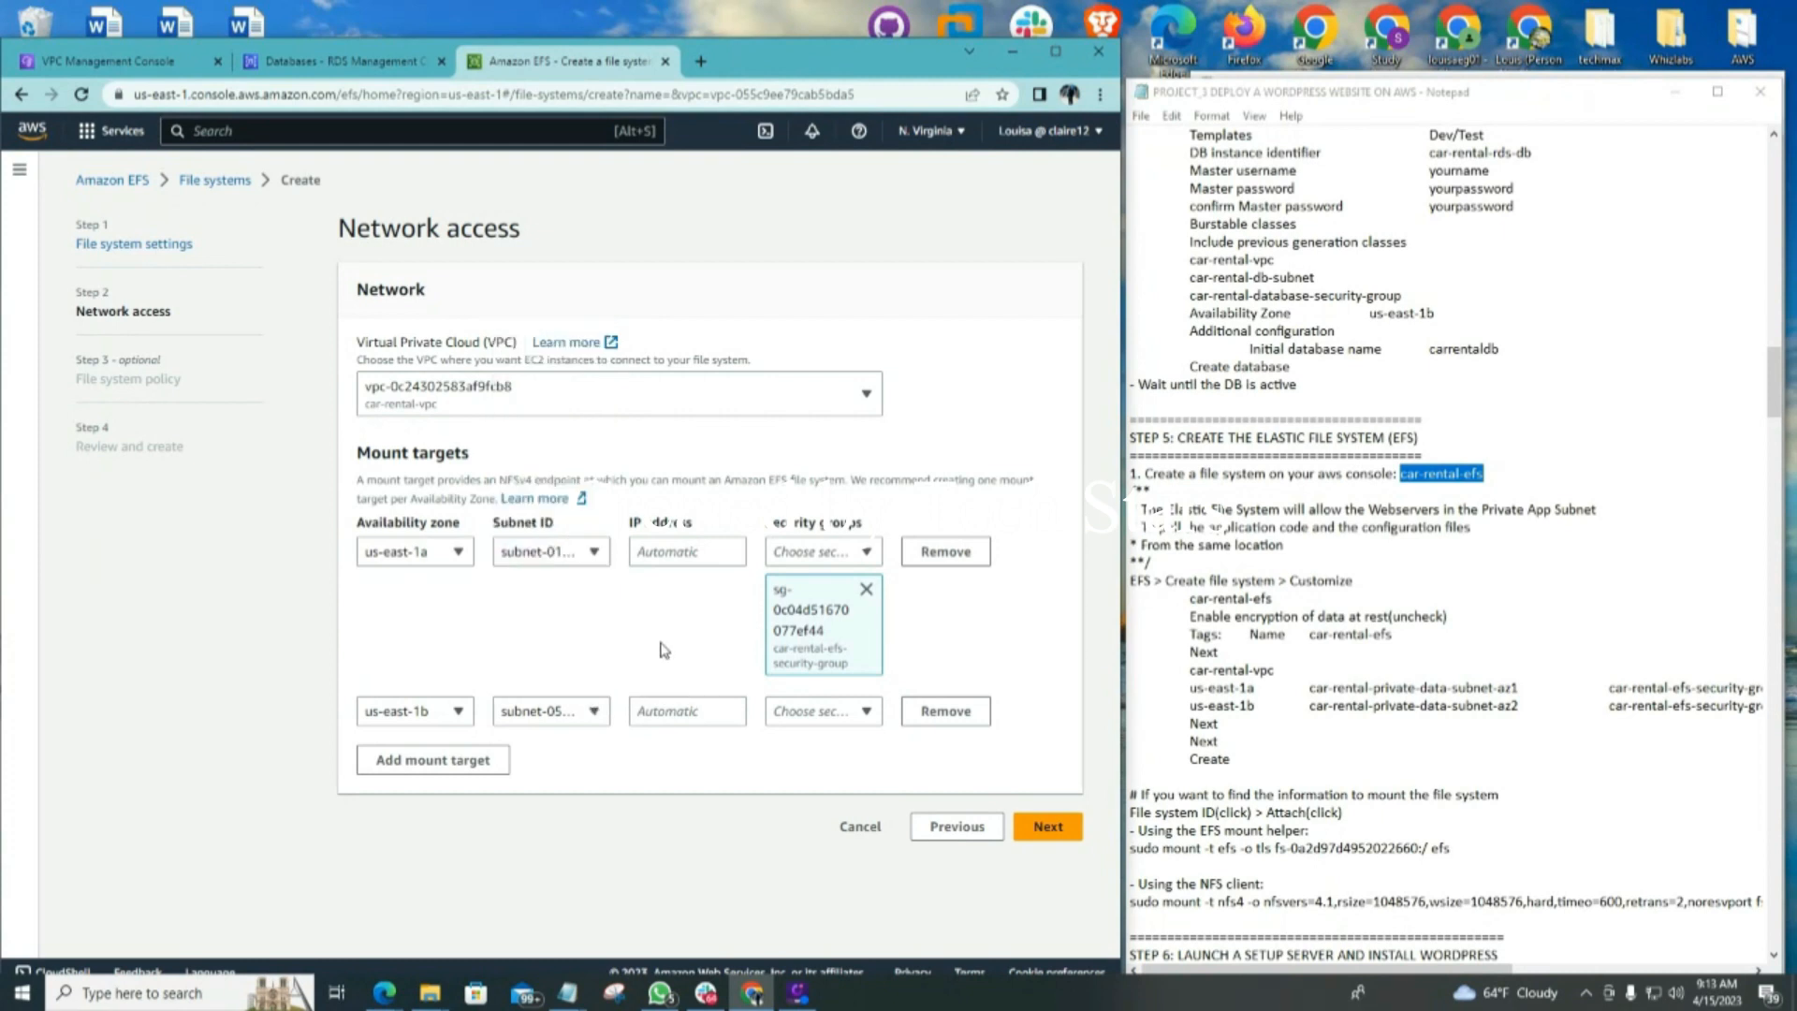
click(867, 713)
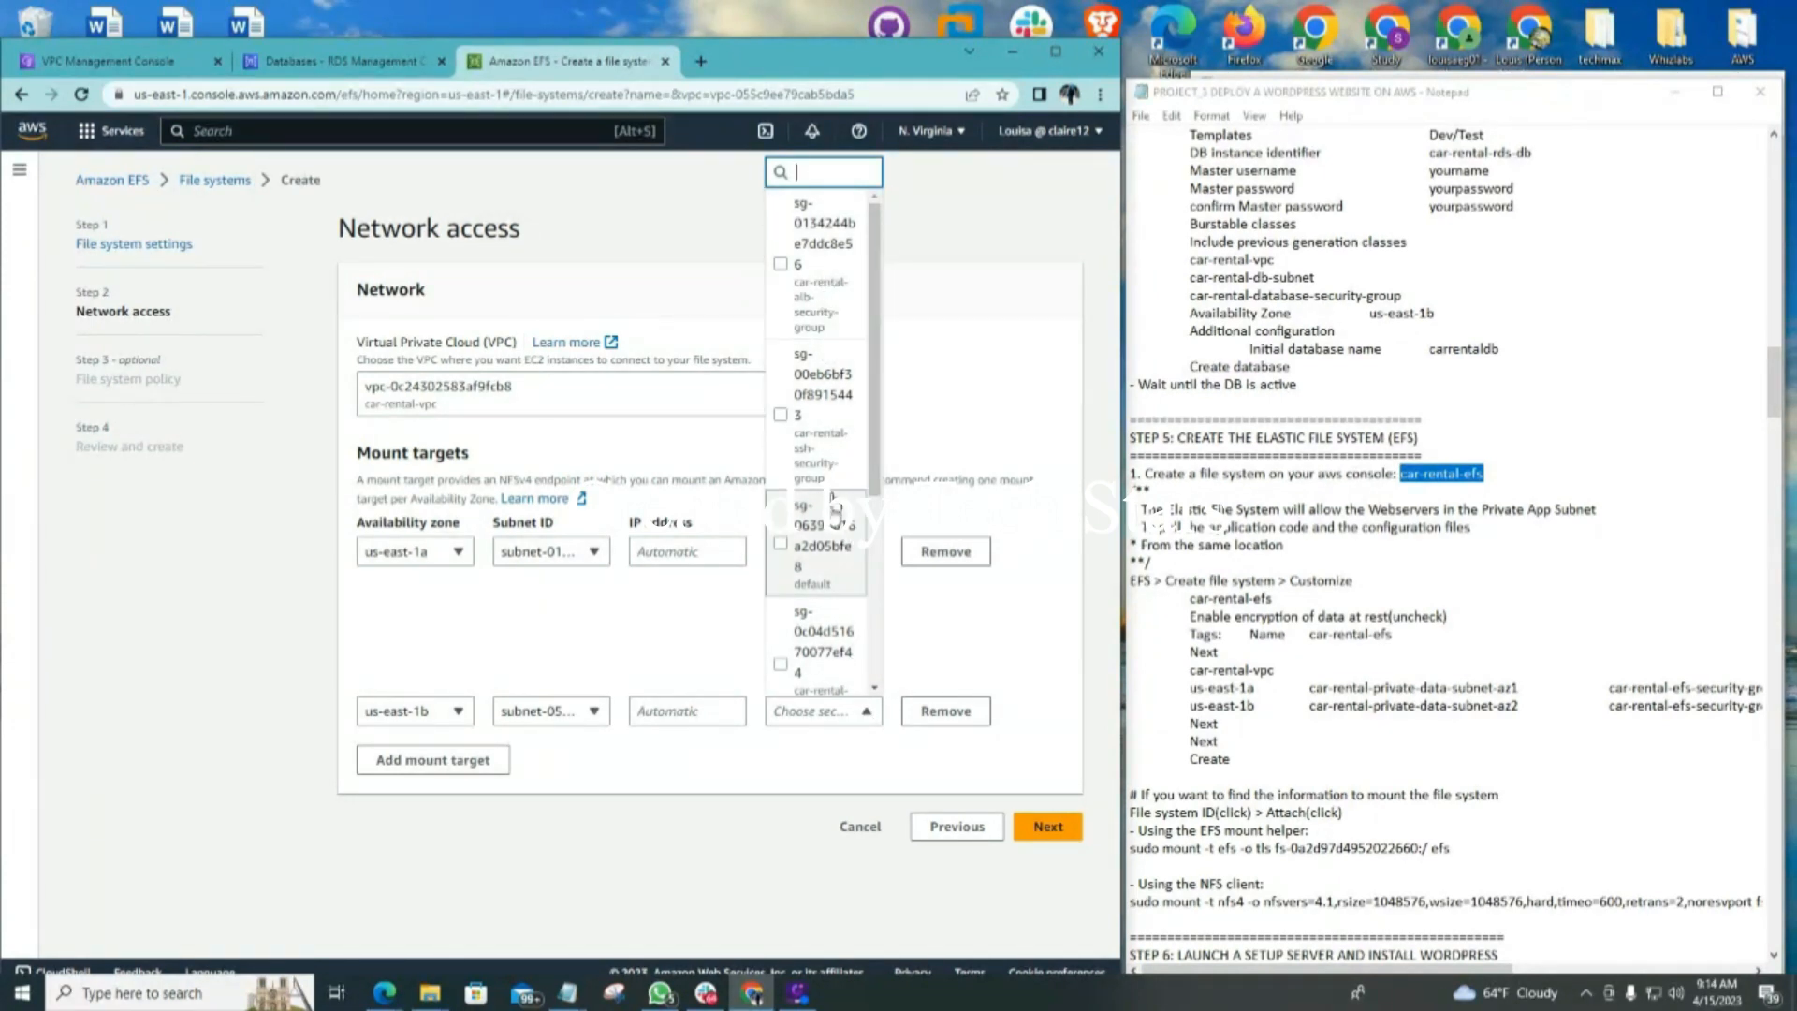
scroll(837, 576, down, 1)
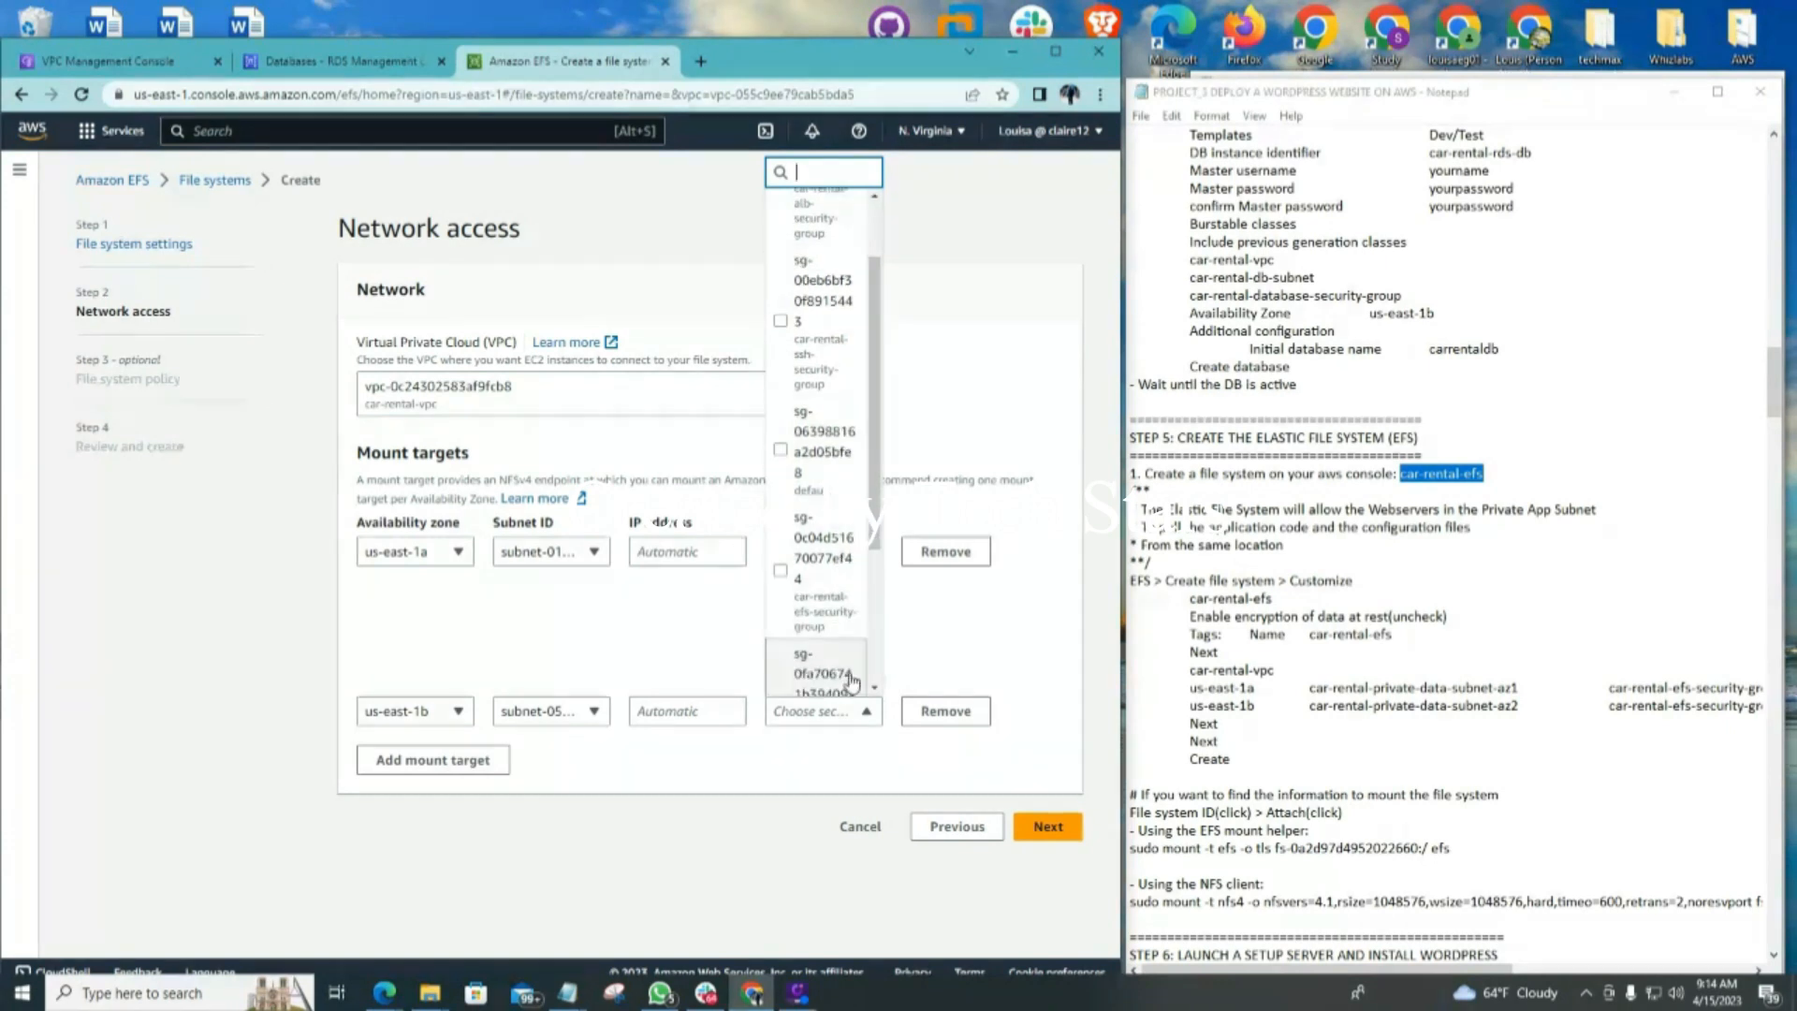
click(808, 580)
scroll(884, 735, down, 1)
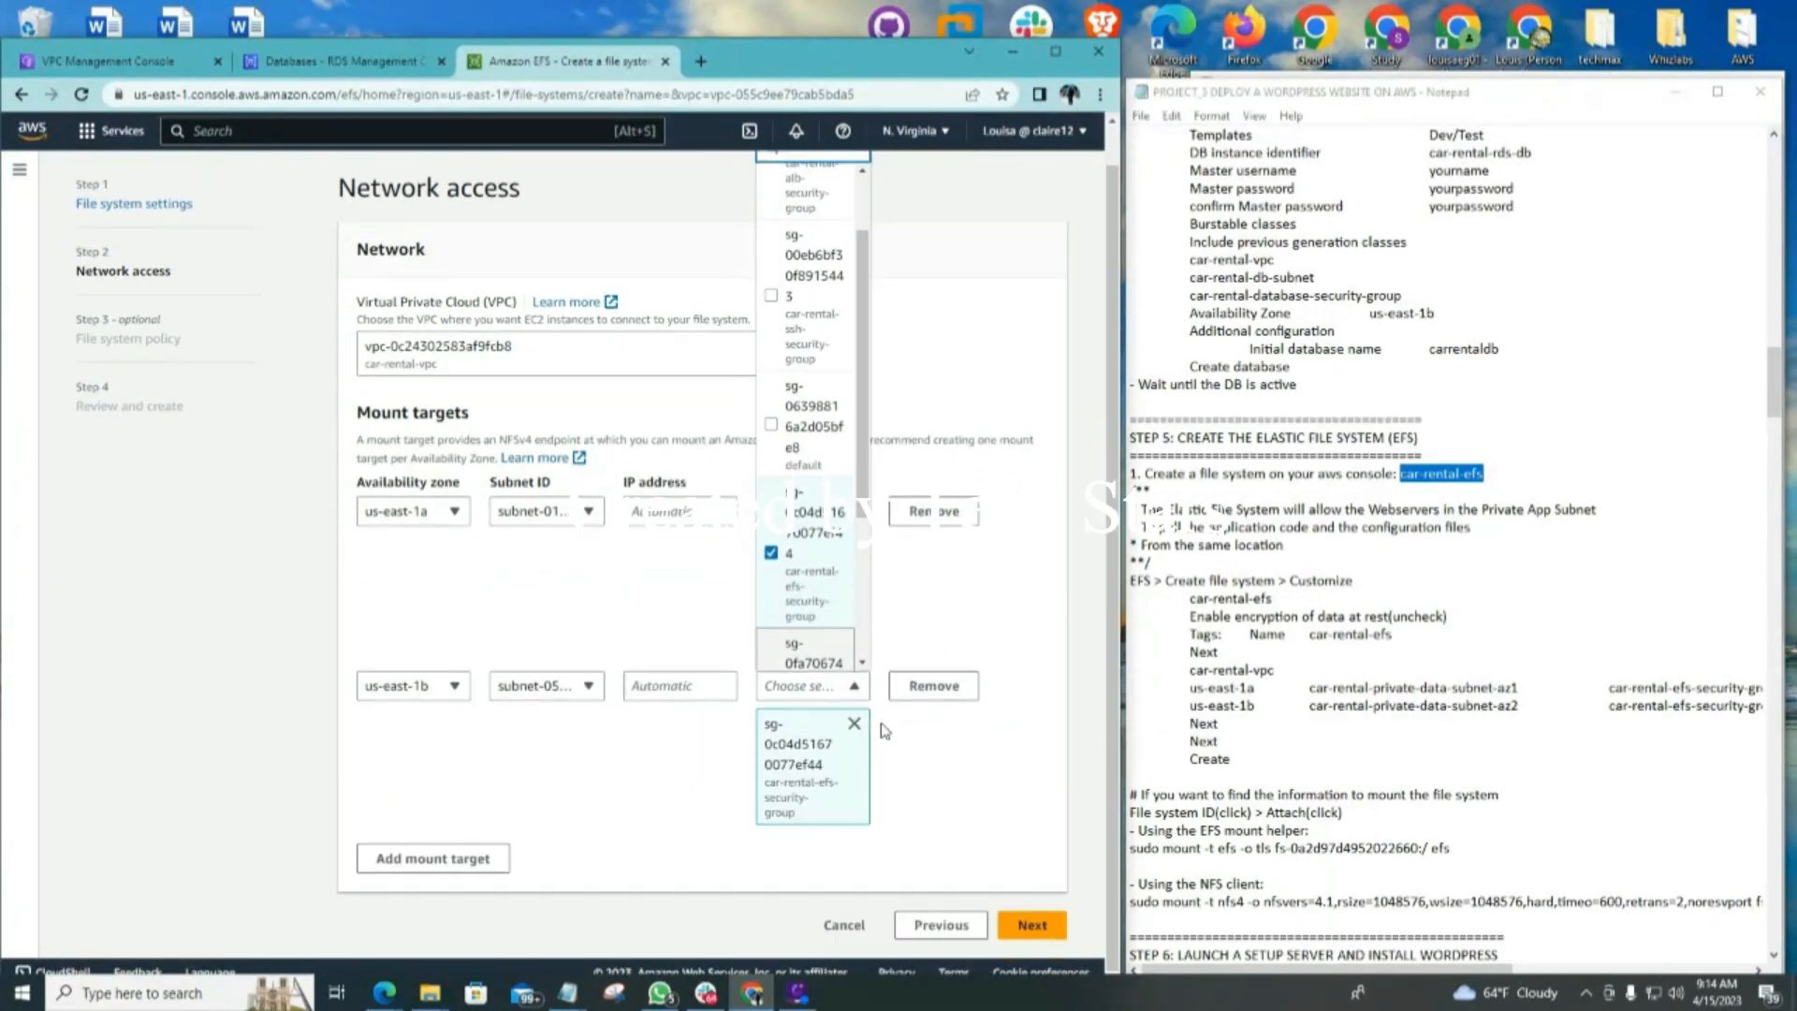
click(978, 621)
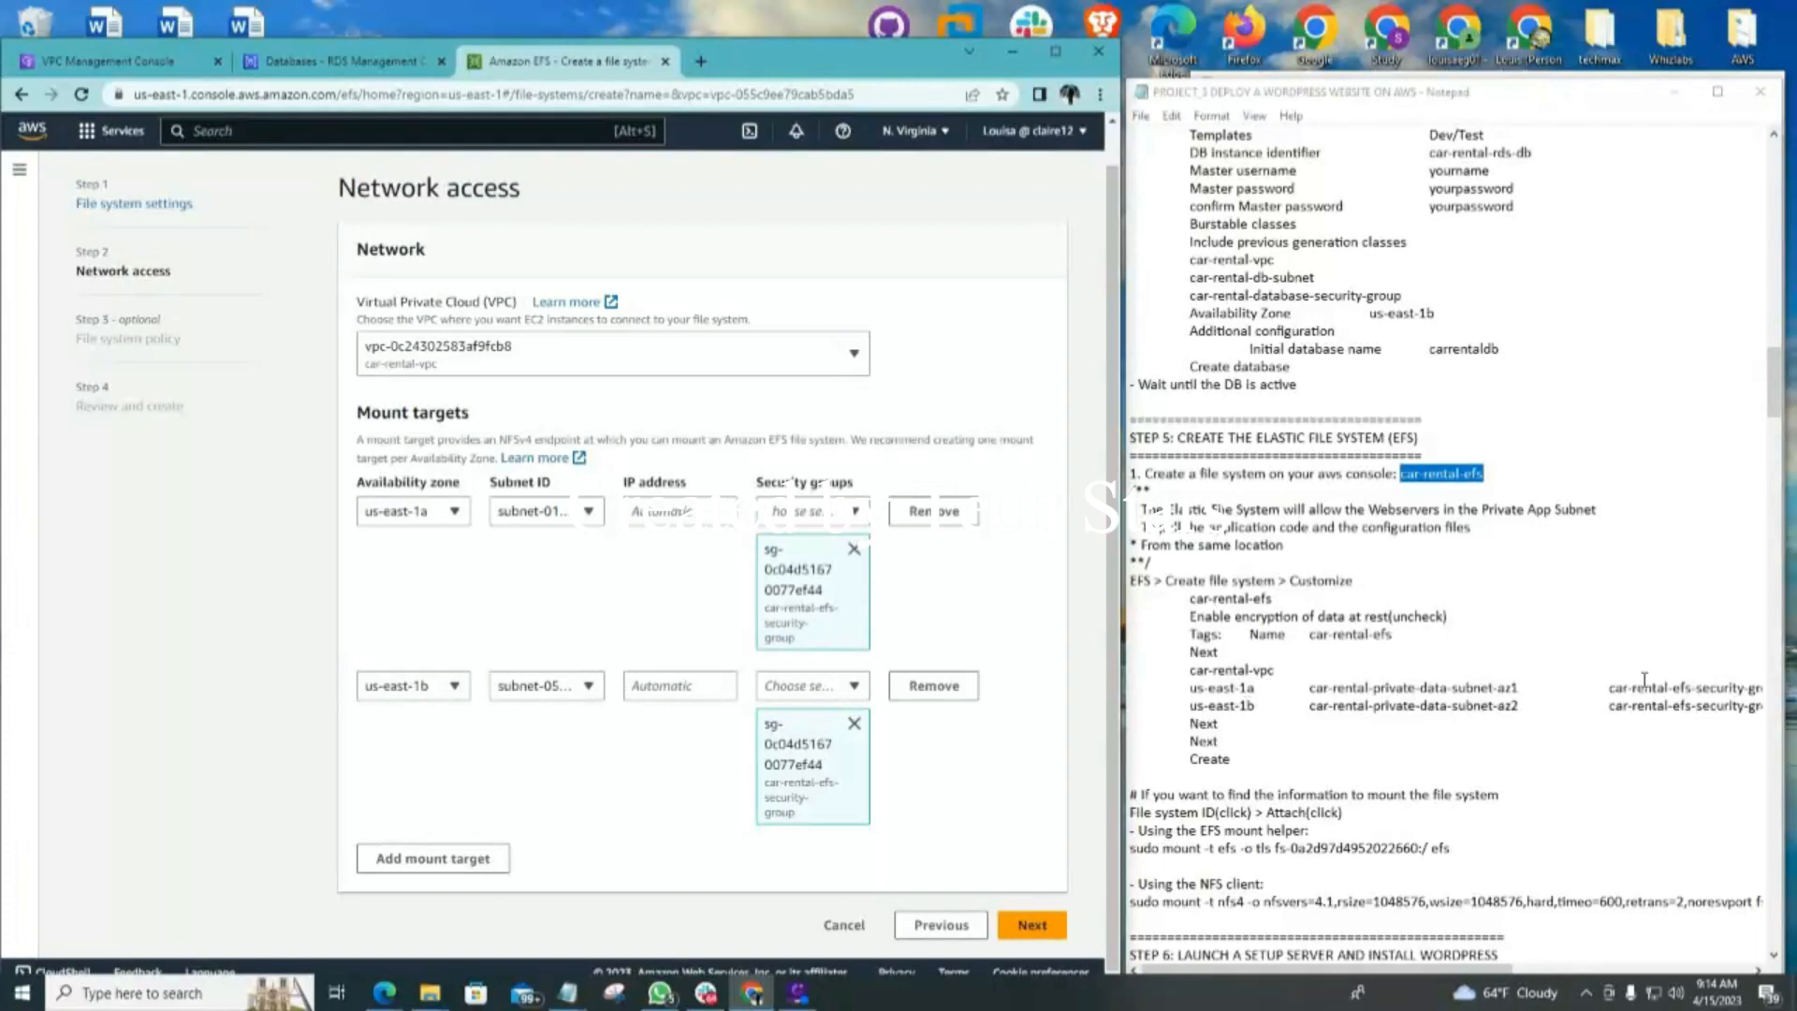
Accept the network settings, continue without a file system policy, and create the car-rental-efs file system from the review page
drag(1196, 690, 1465, 706)
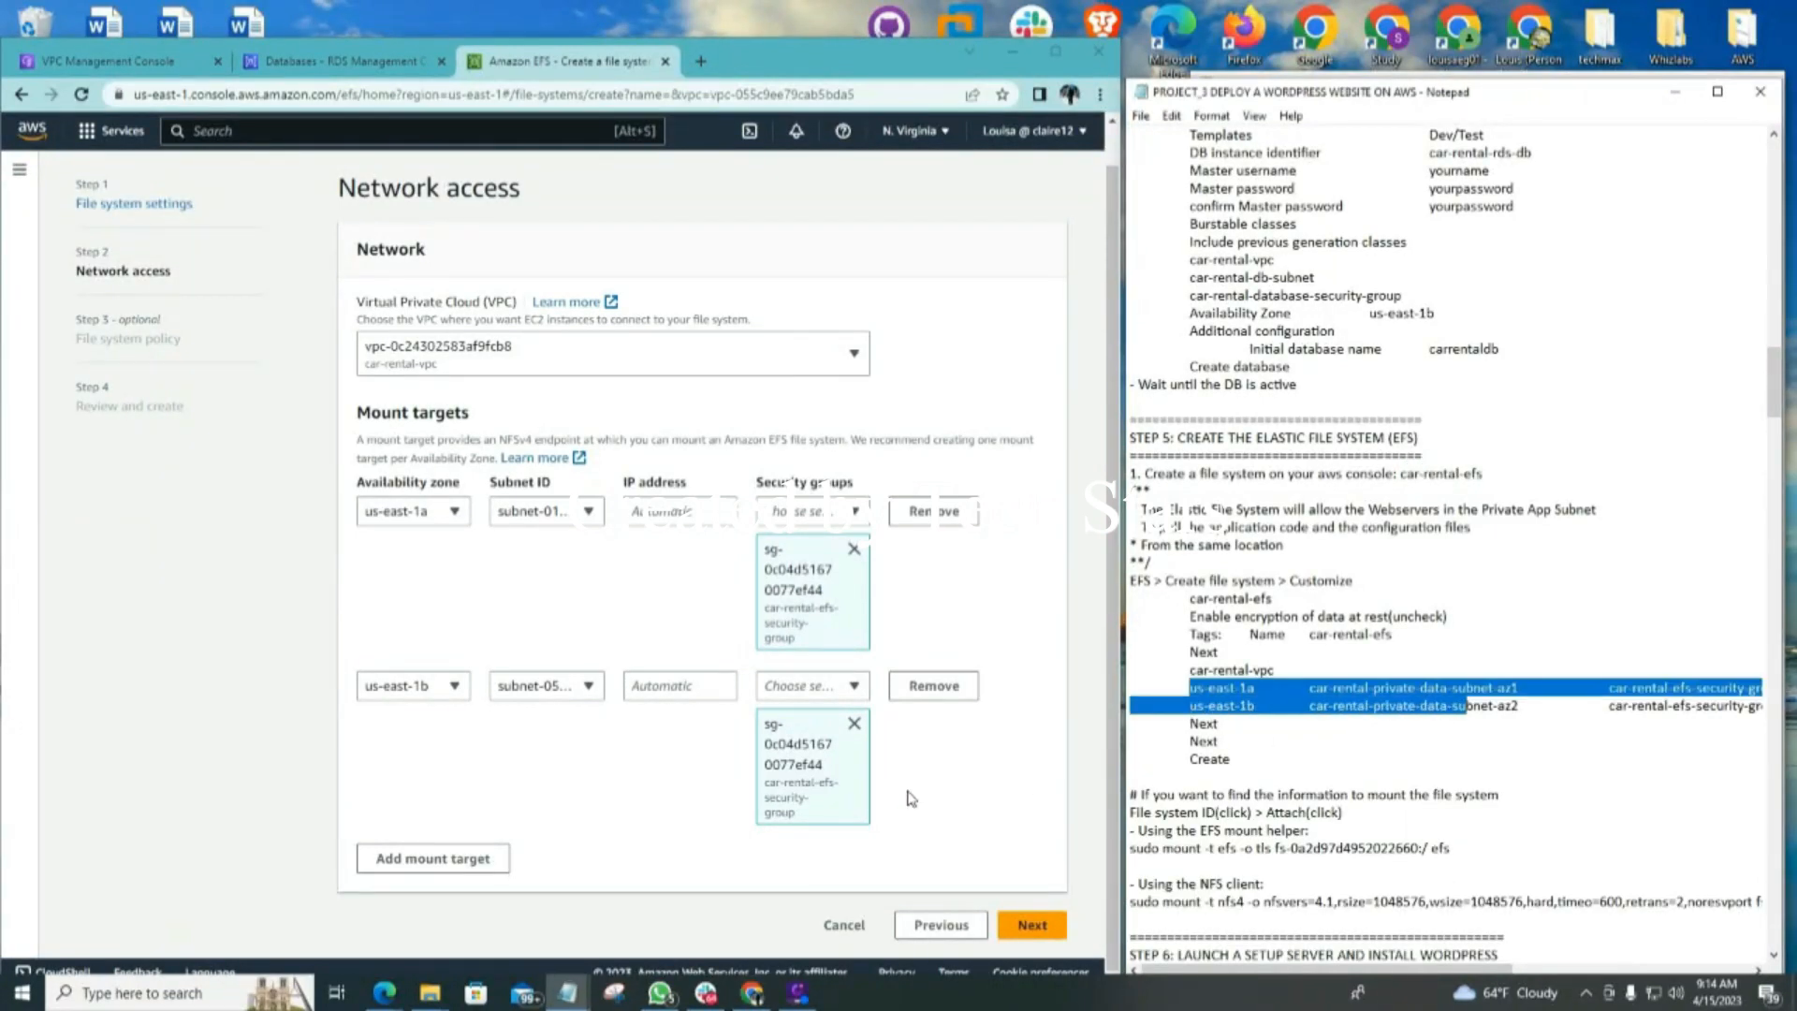
click(1034, 926)
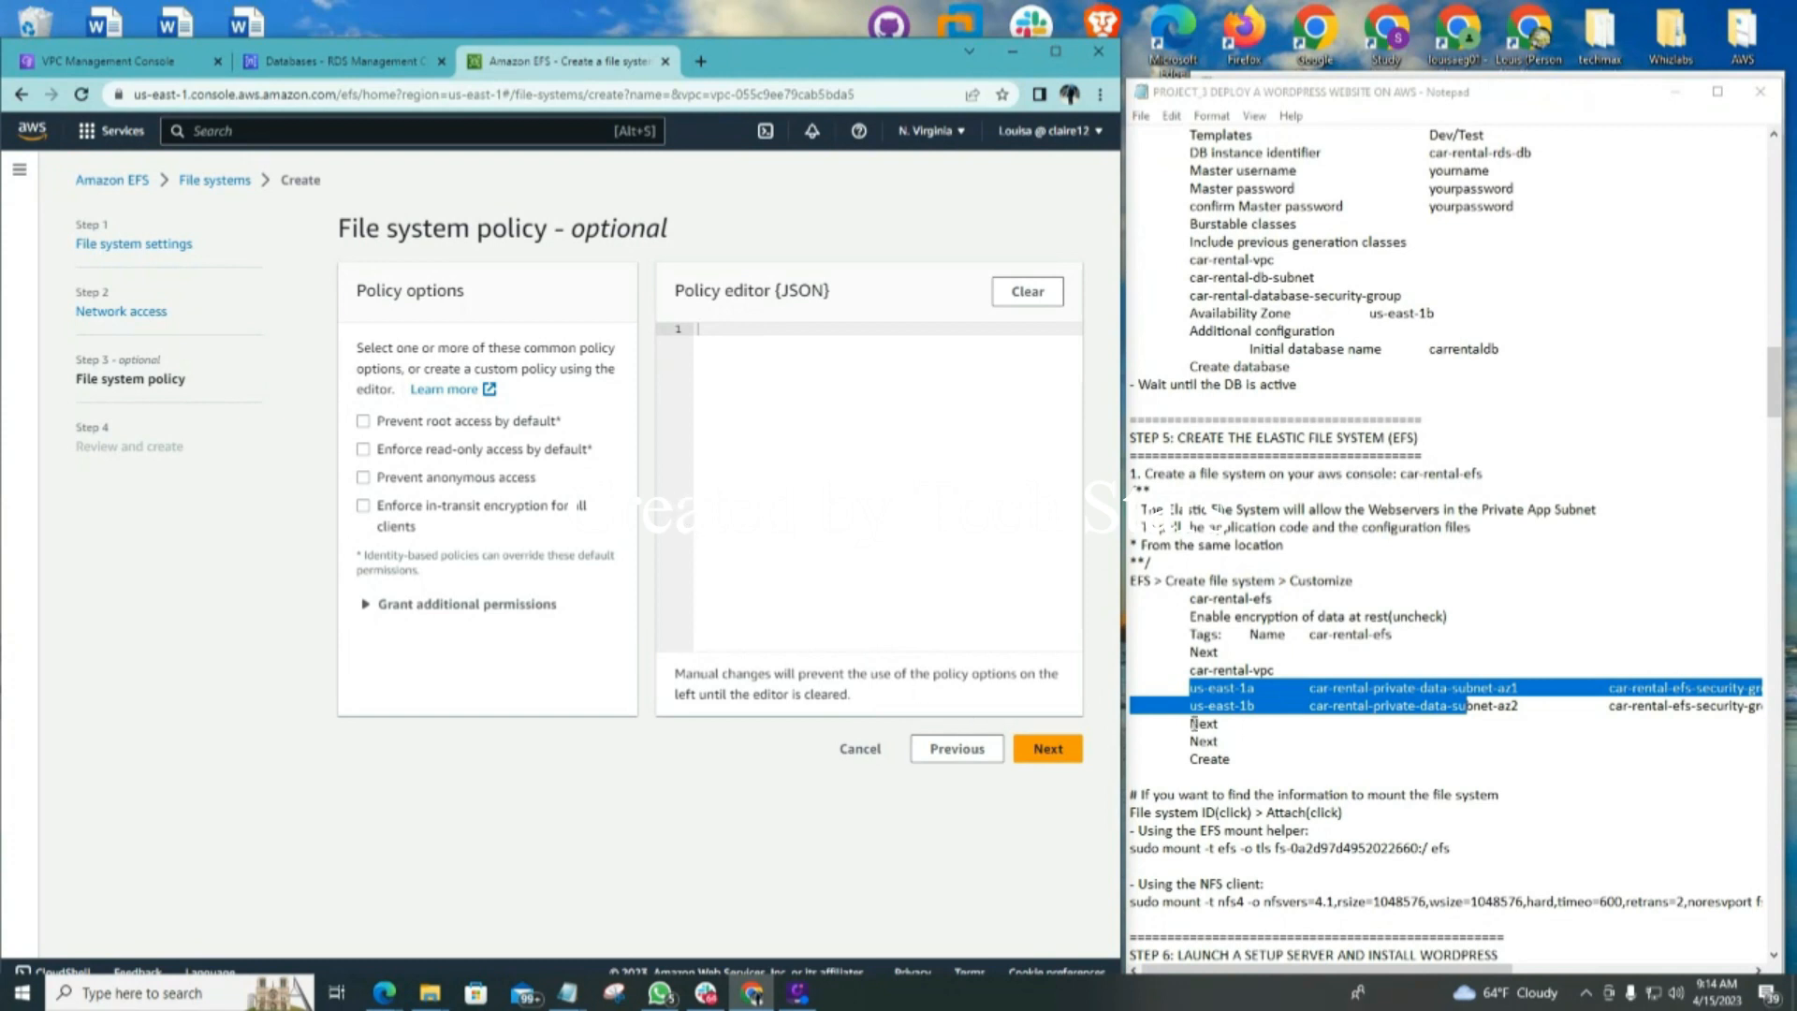
click(1049, 748)
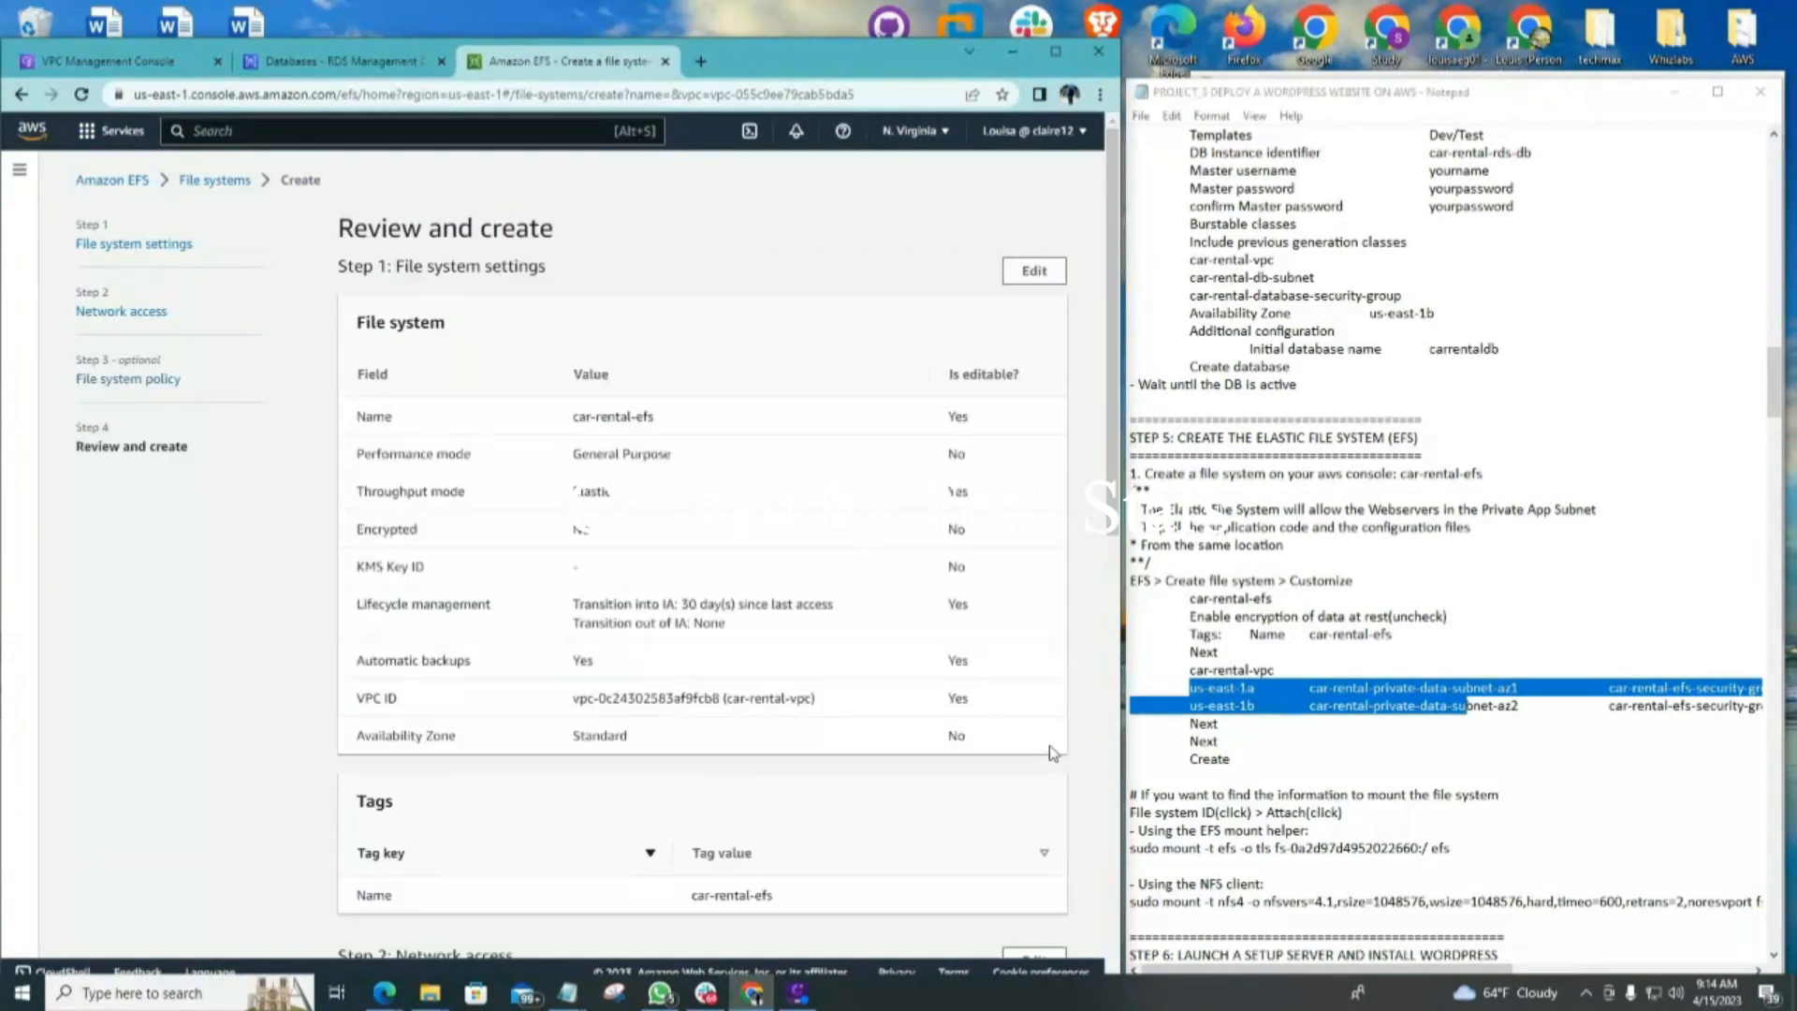
scroll(644, 438, down, 5)
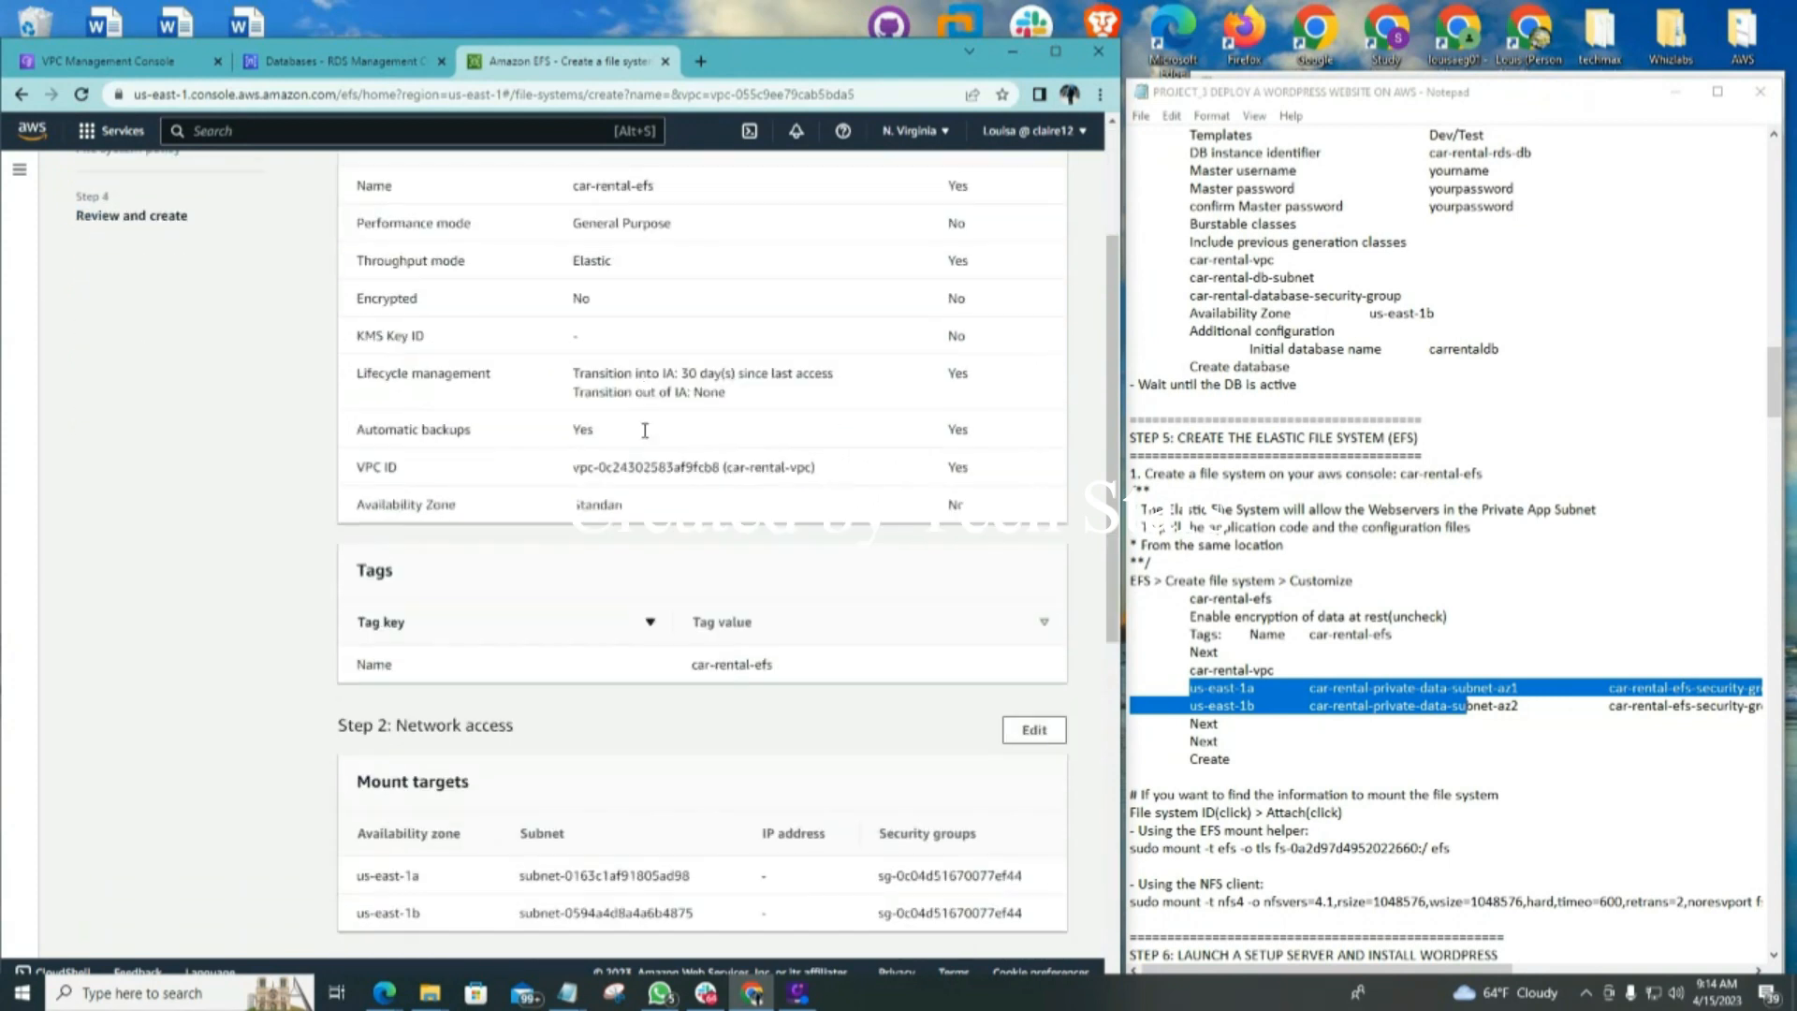
scroll(644, 437, down, 5)
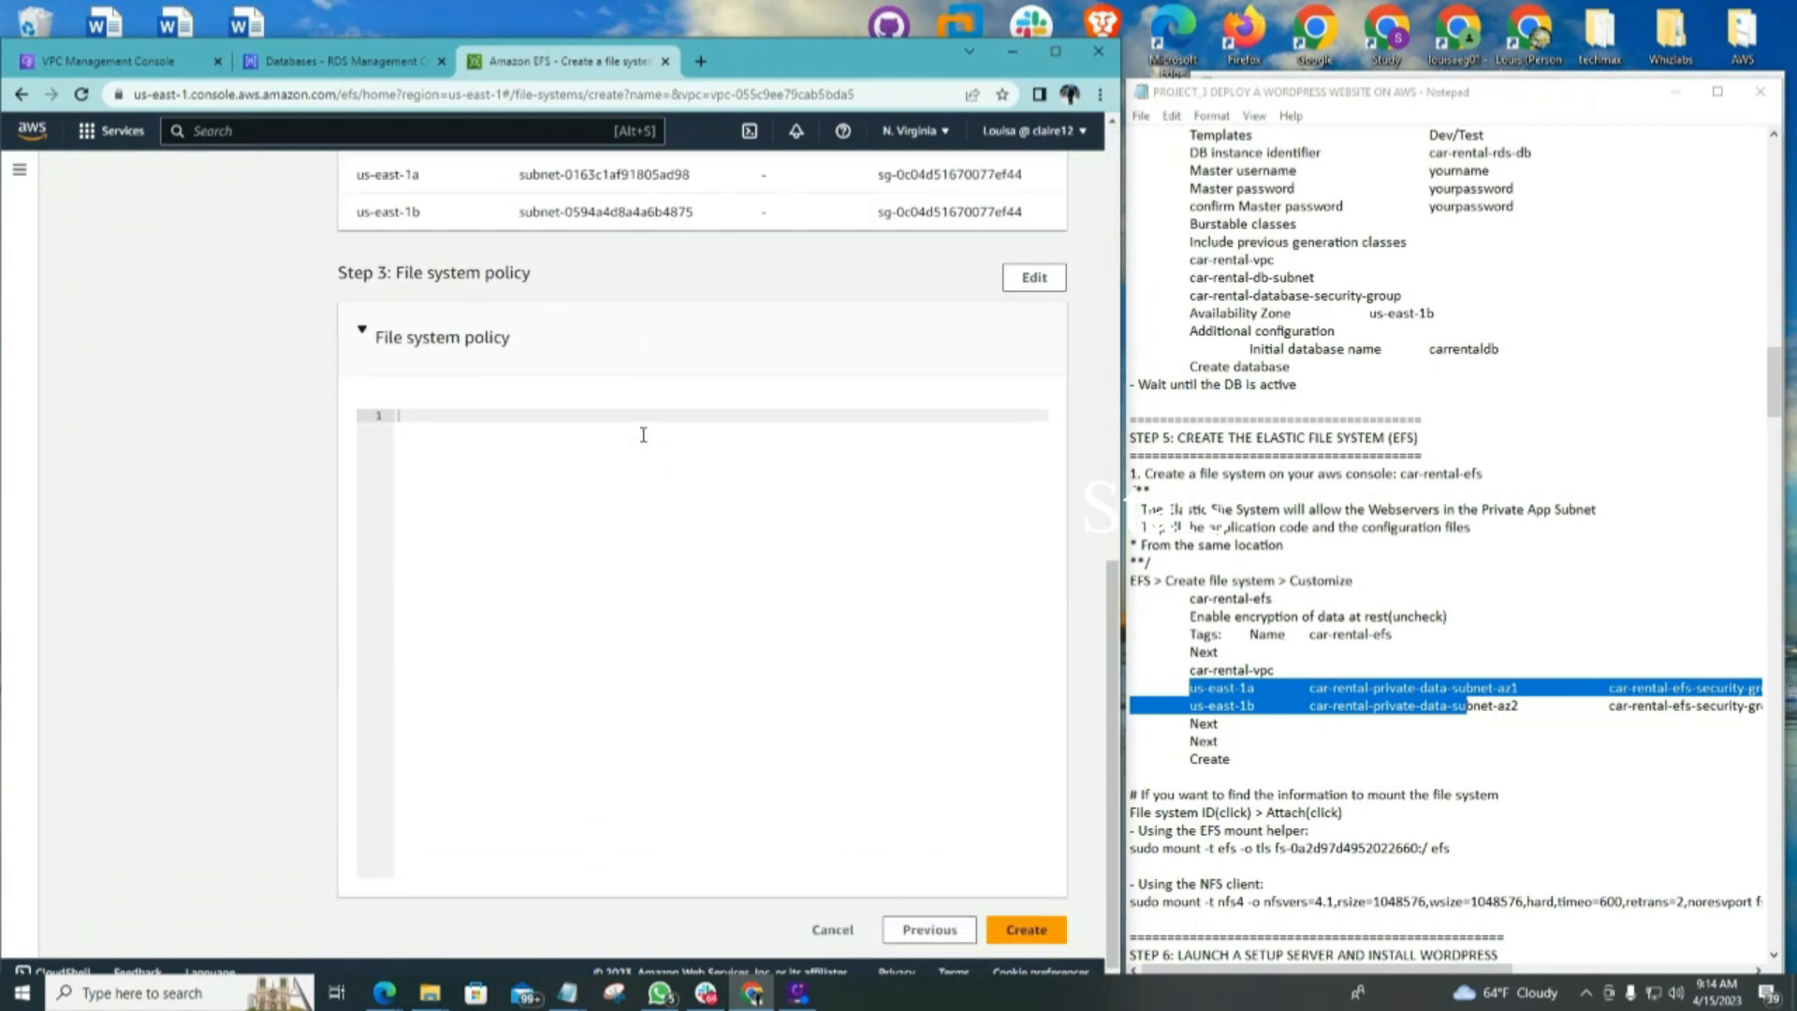
click(1027, 925)
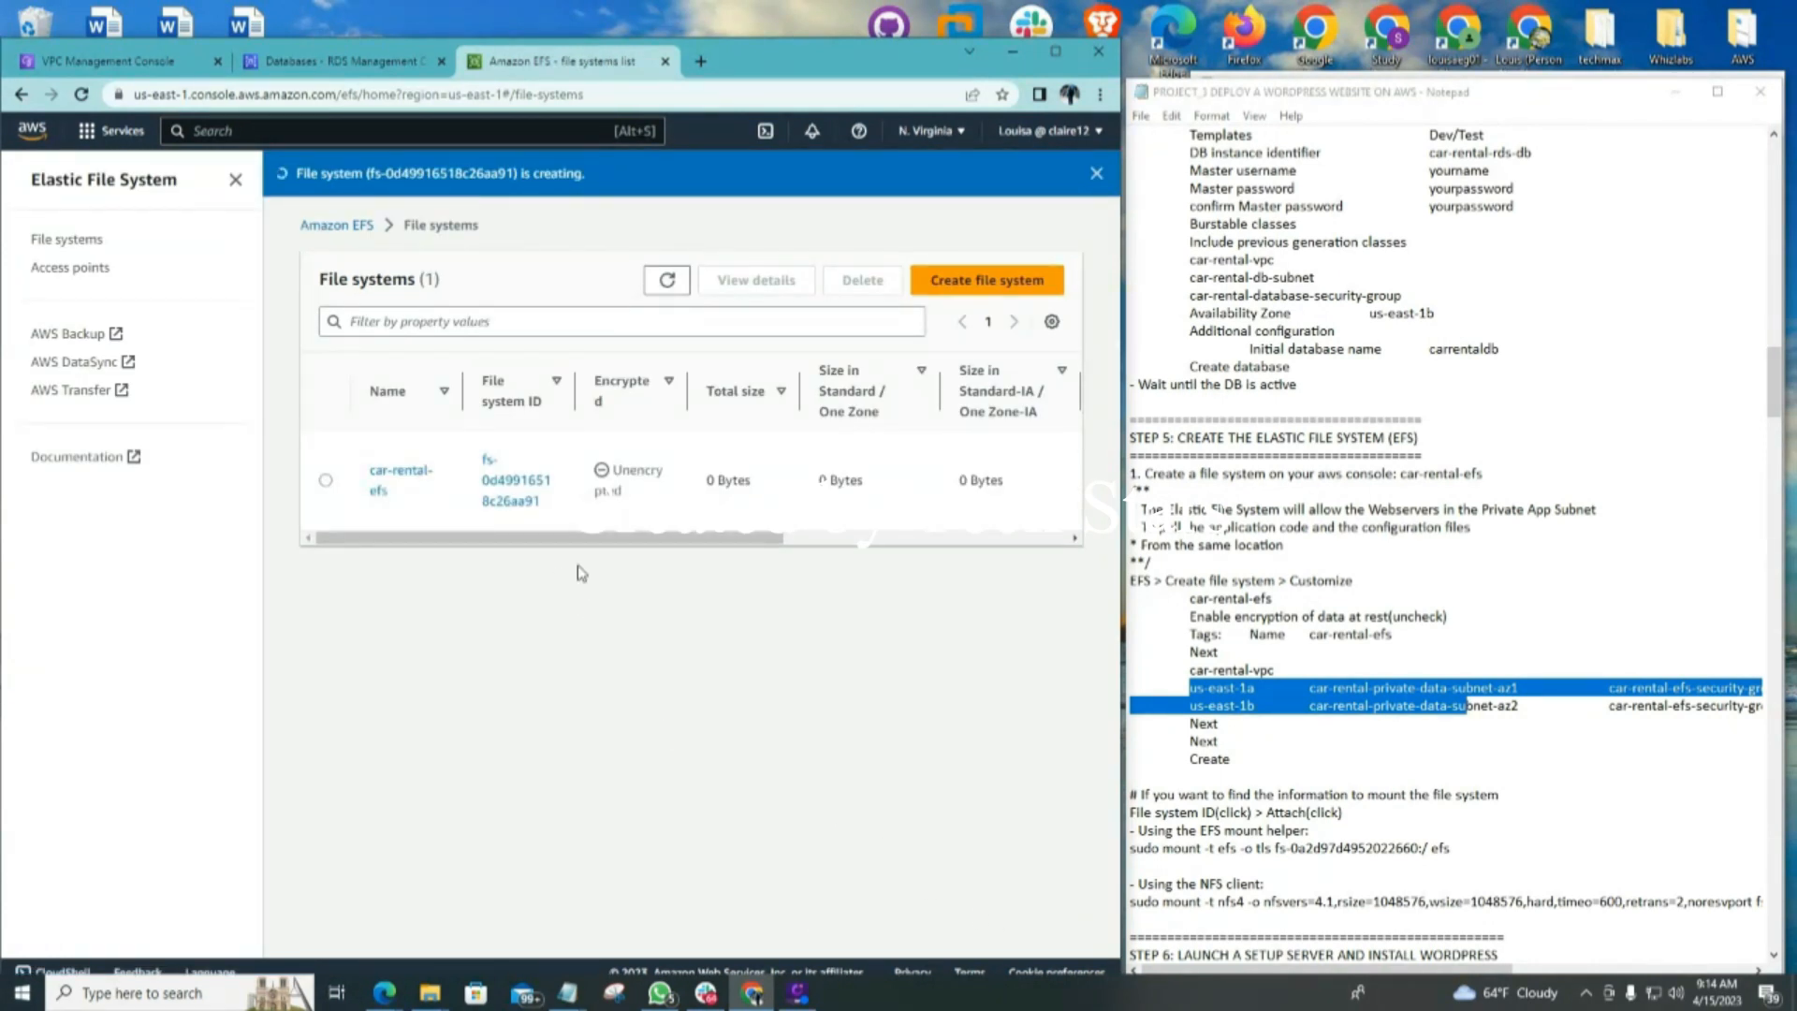
Check the state of the car-rental-efs file system and the refreshed status of the car-rental-rds-db database
drag(520, 539, 791, 547)
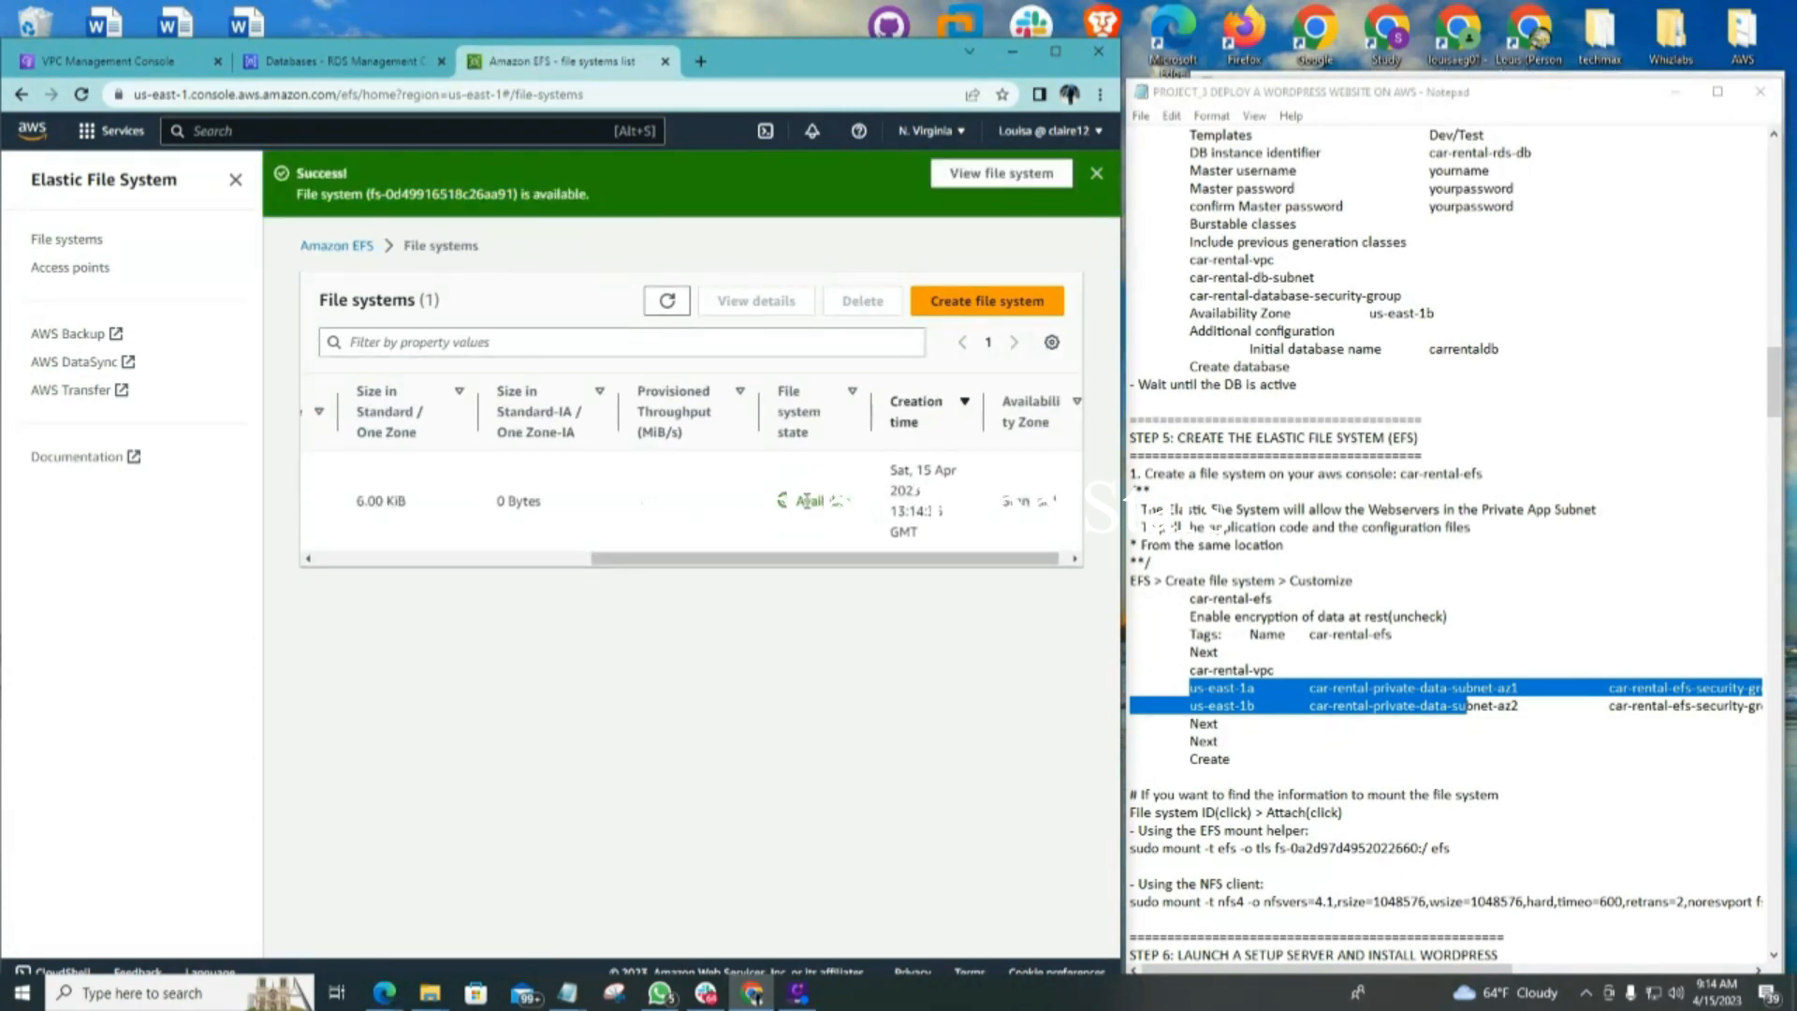
drag(832, 565, 538, 569)
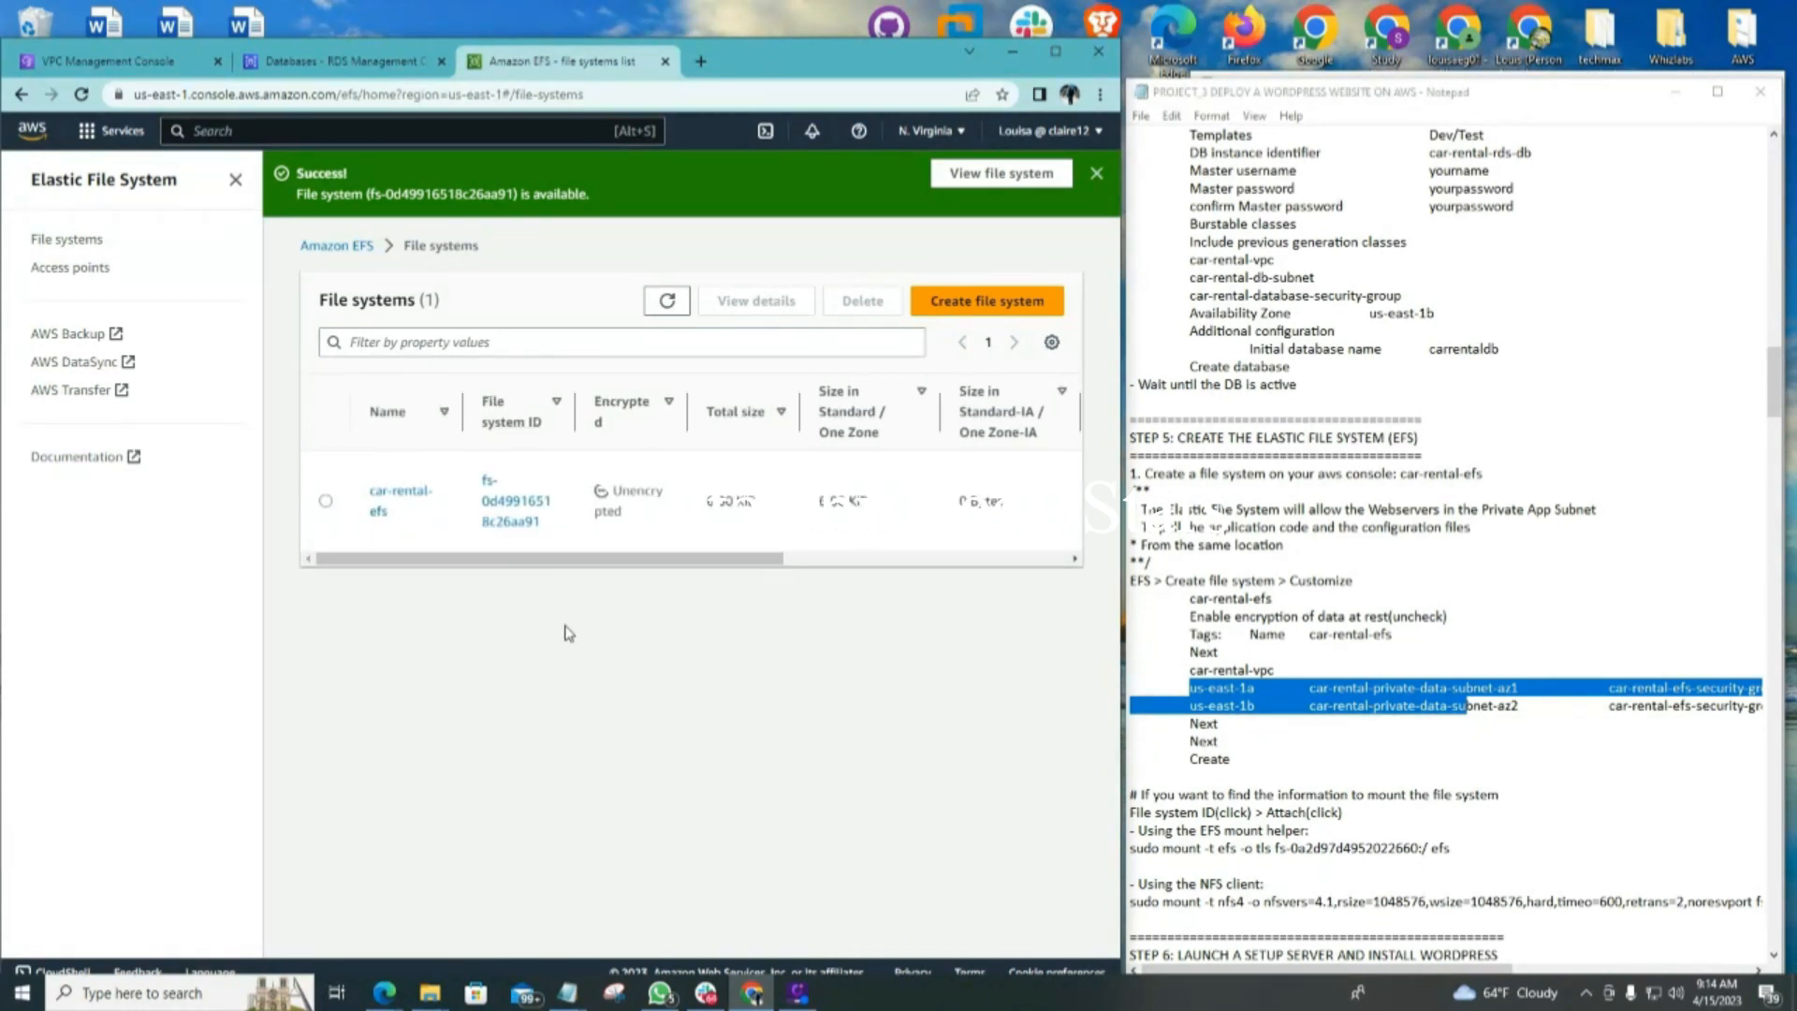
click(311, 58)
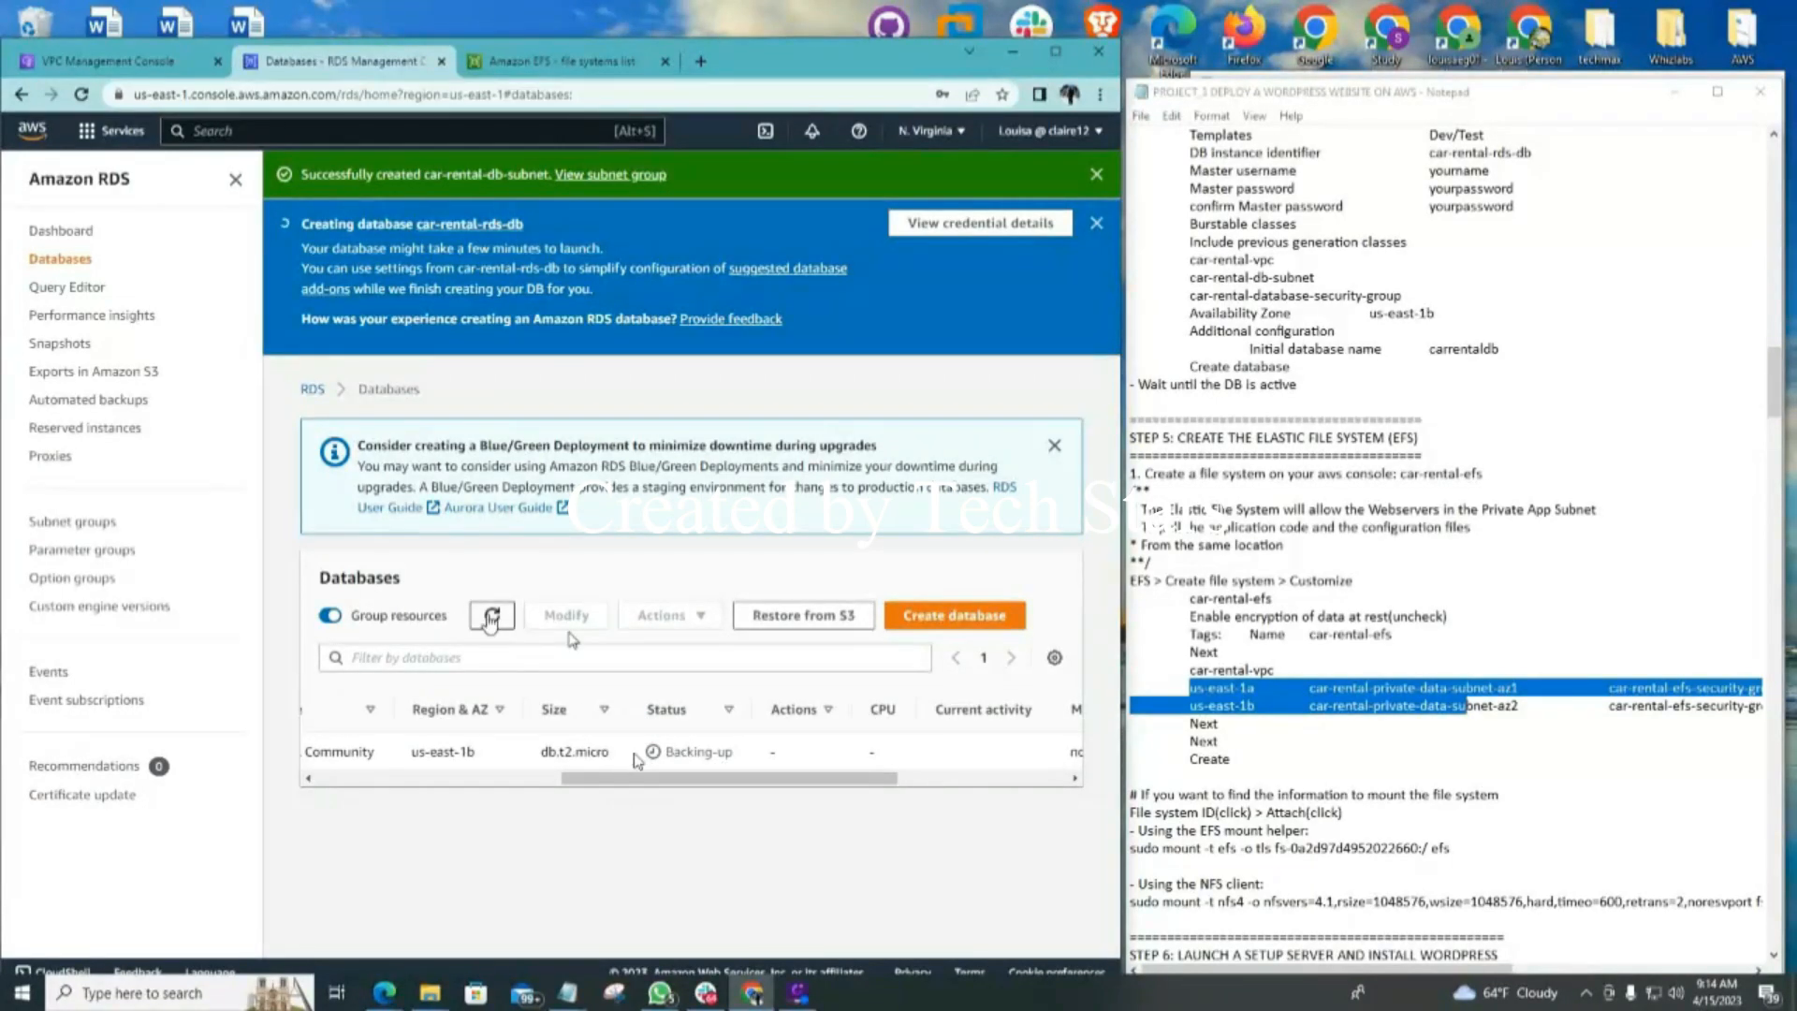
click(490, 620)
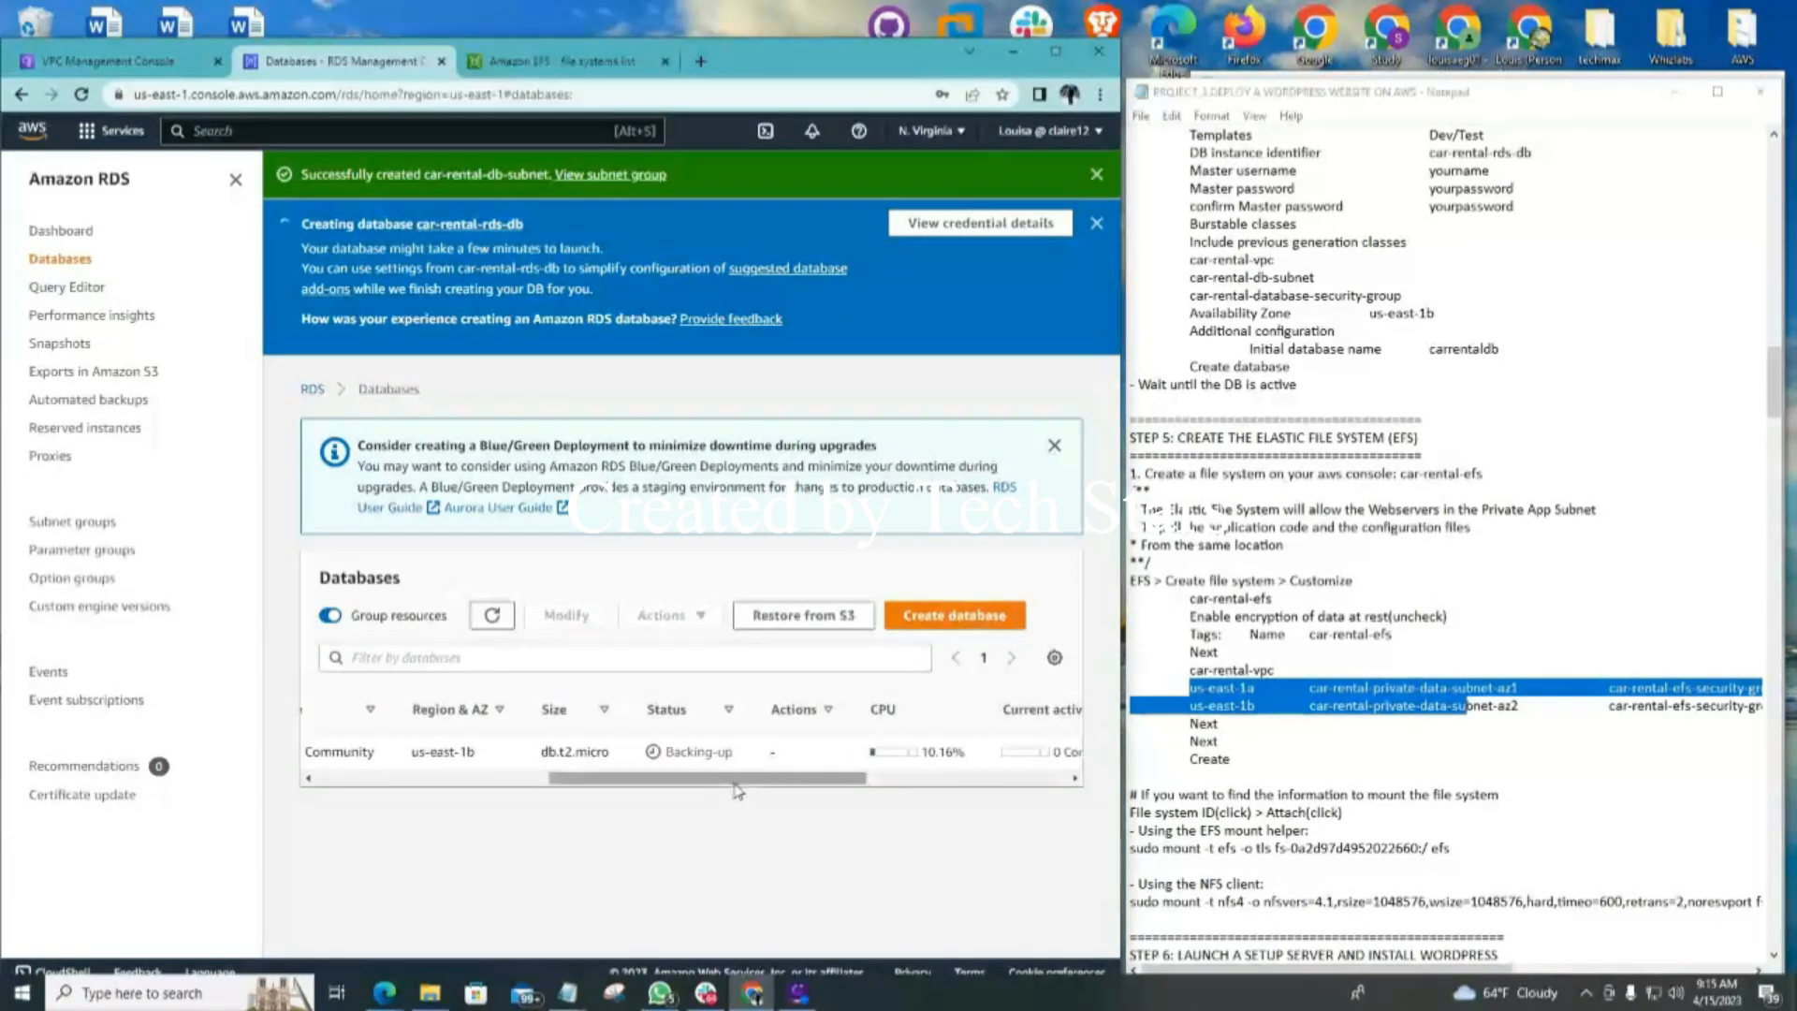
mouse_move(734, 782)
mouse_down()
mouse_move(716, 783)
mouse_move(885, 783)
mouse_move(615, 789)
mouse_move(704, 785)
mouse_up()
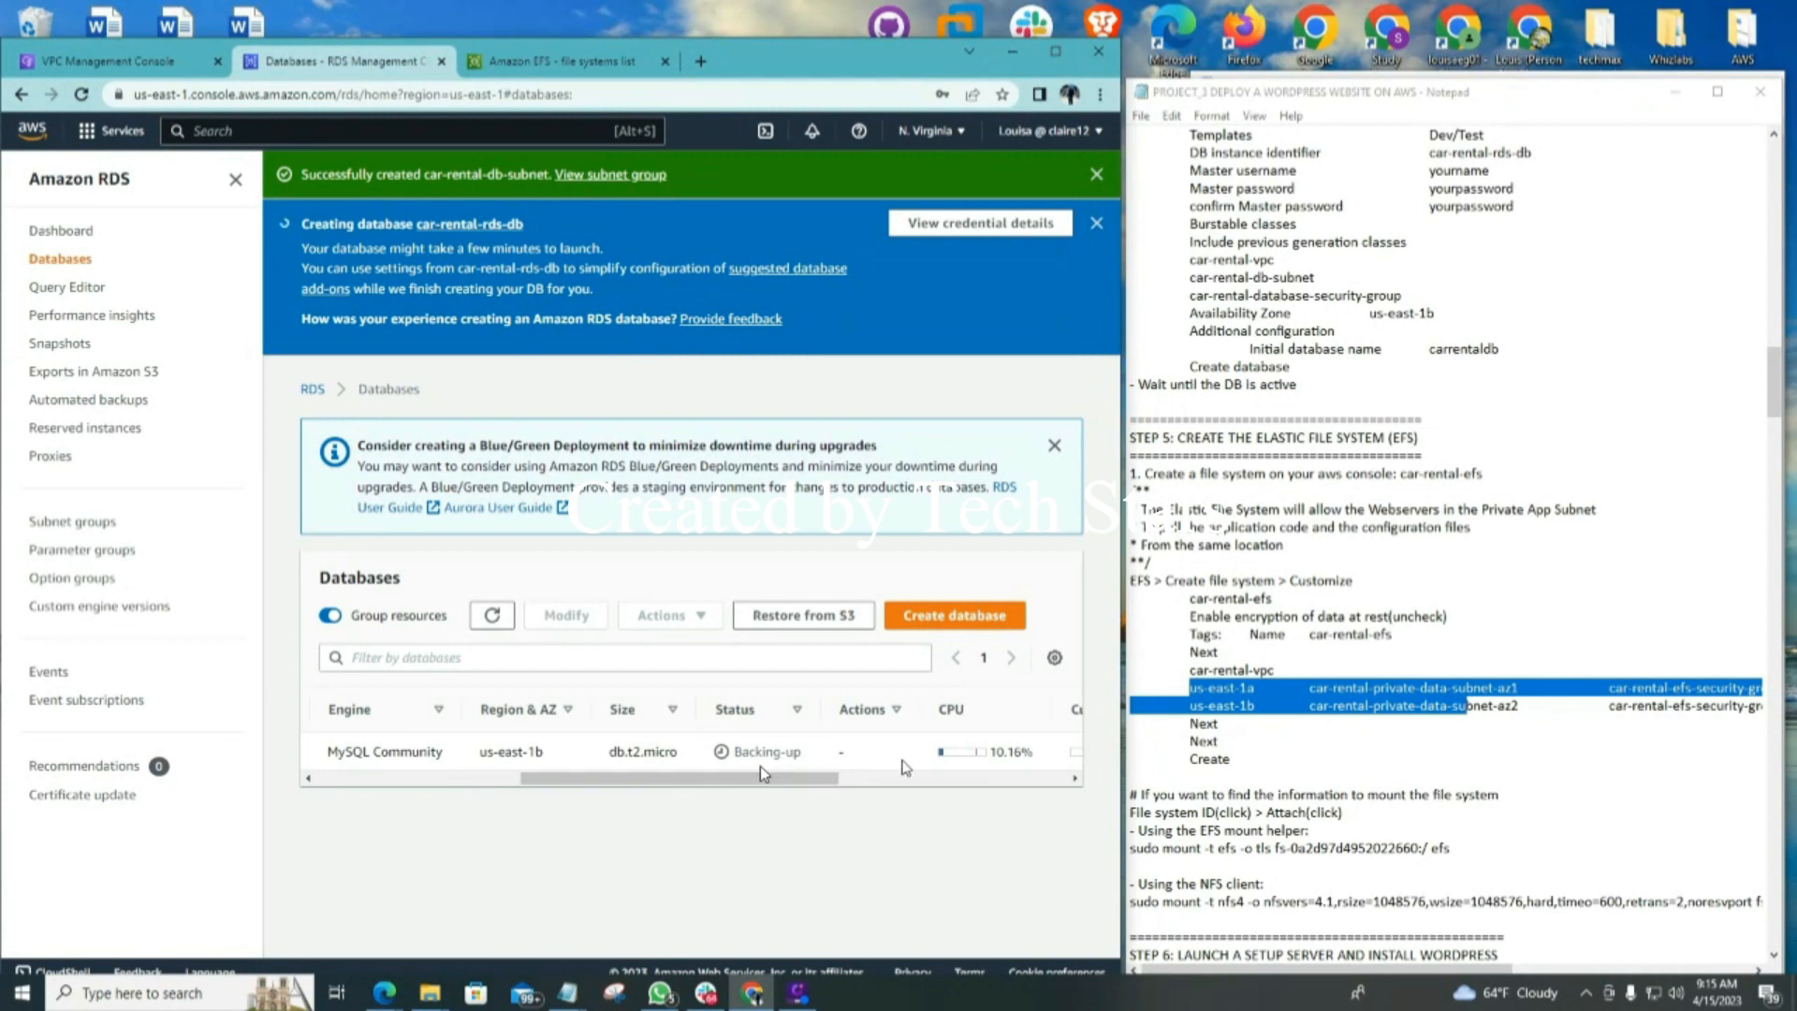
click(562, 59)
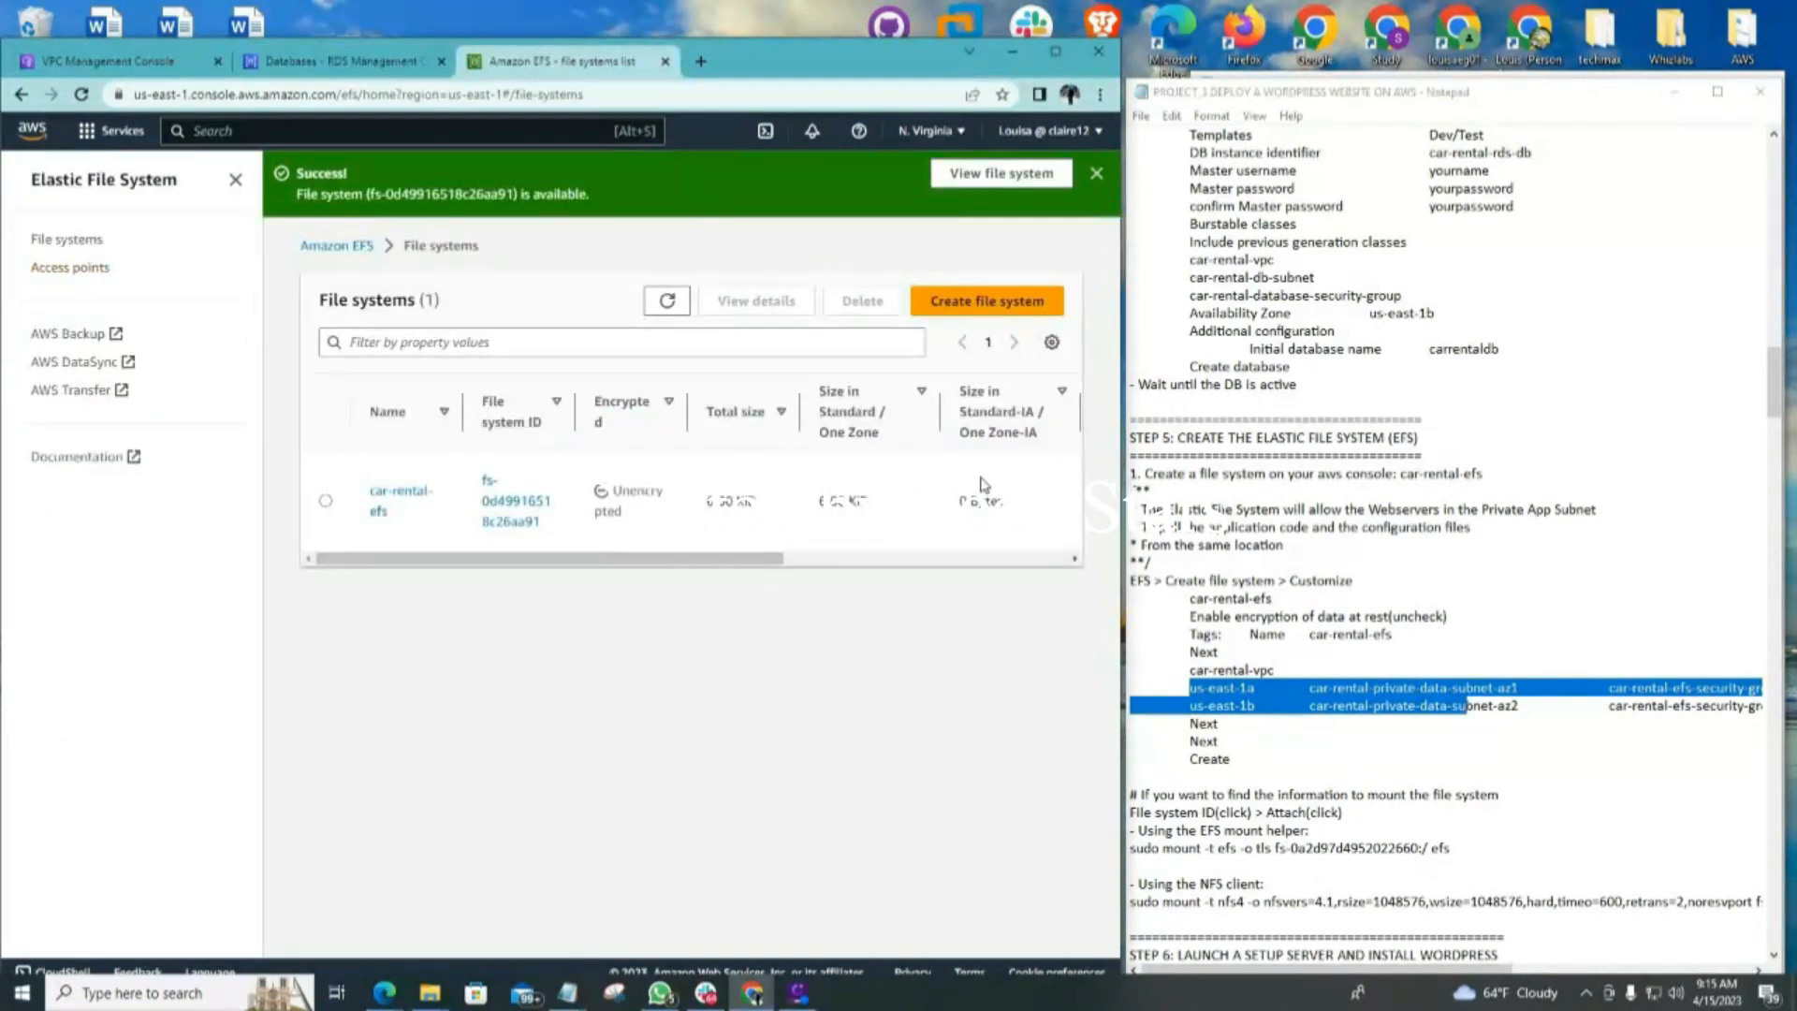
Open the attach instructions of the car-rental-efs file system and copy its DNS name from the NFS client mount command
scroll(1496, 688, down, 3)
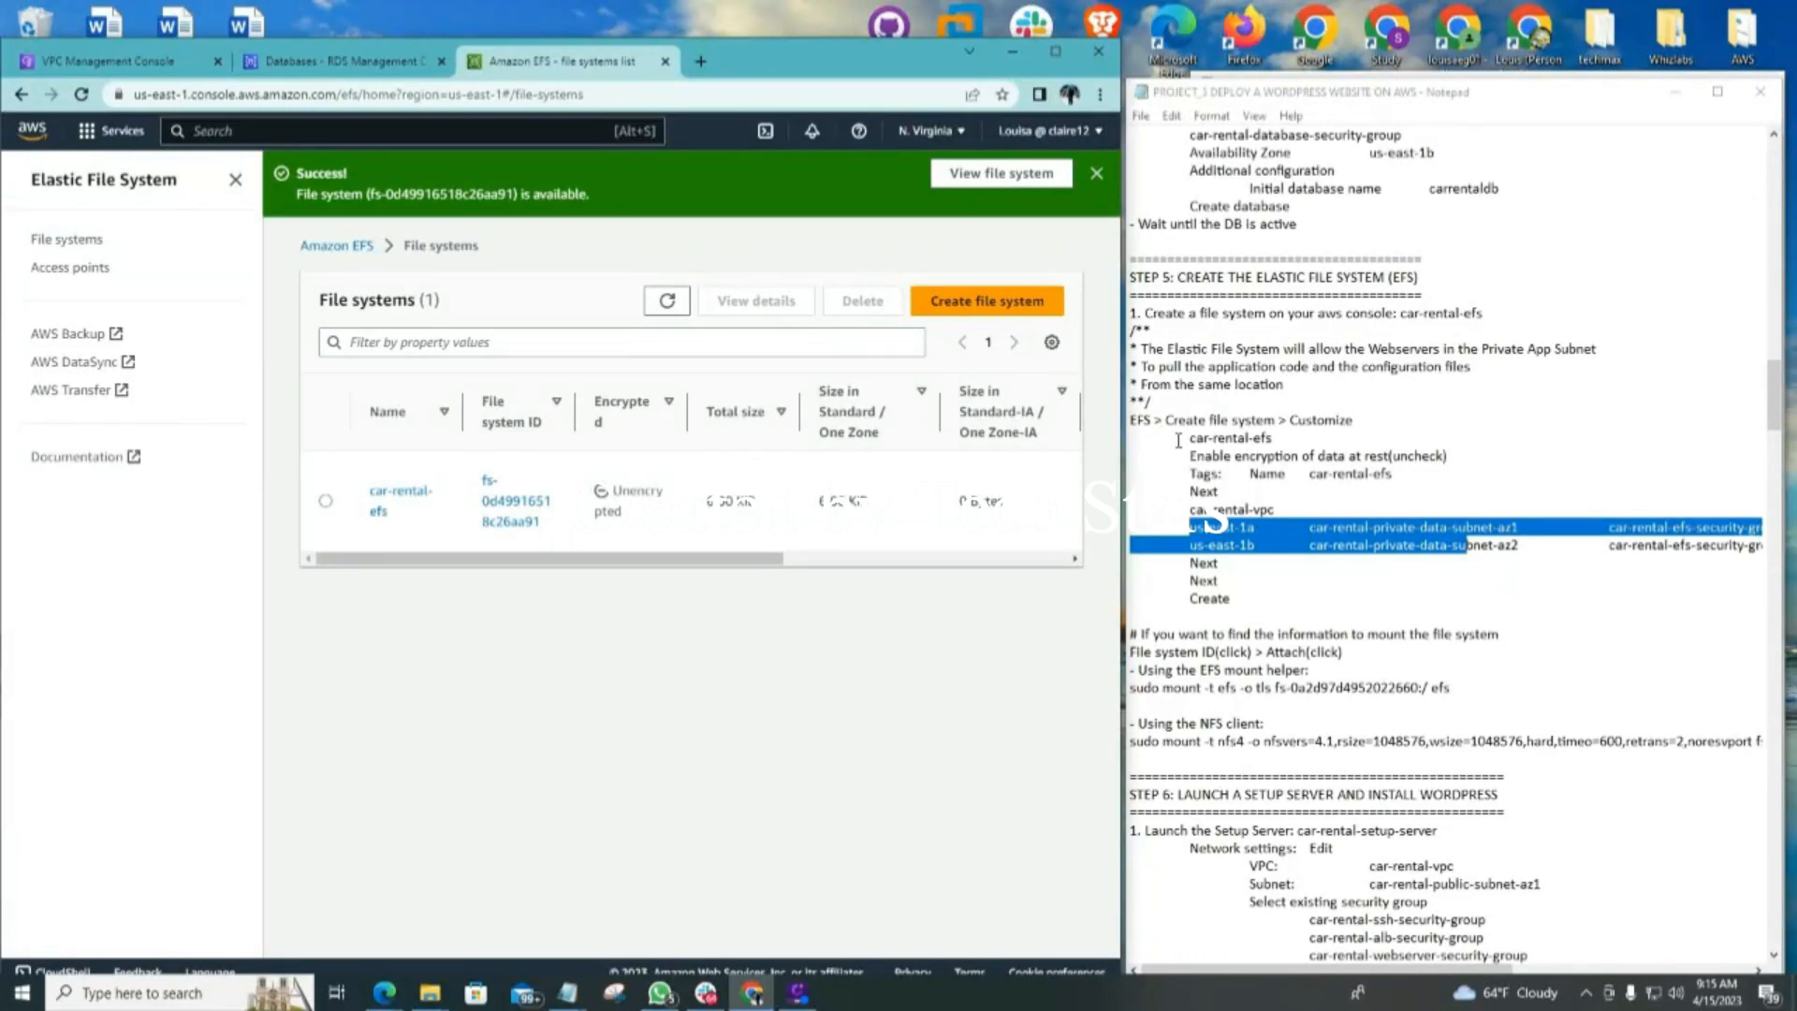
click(992, 179)
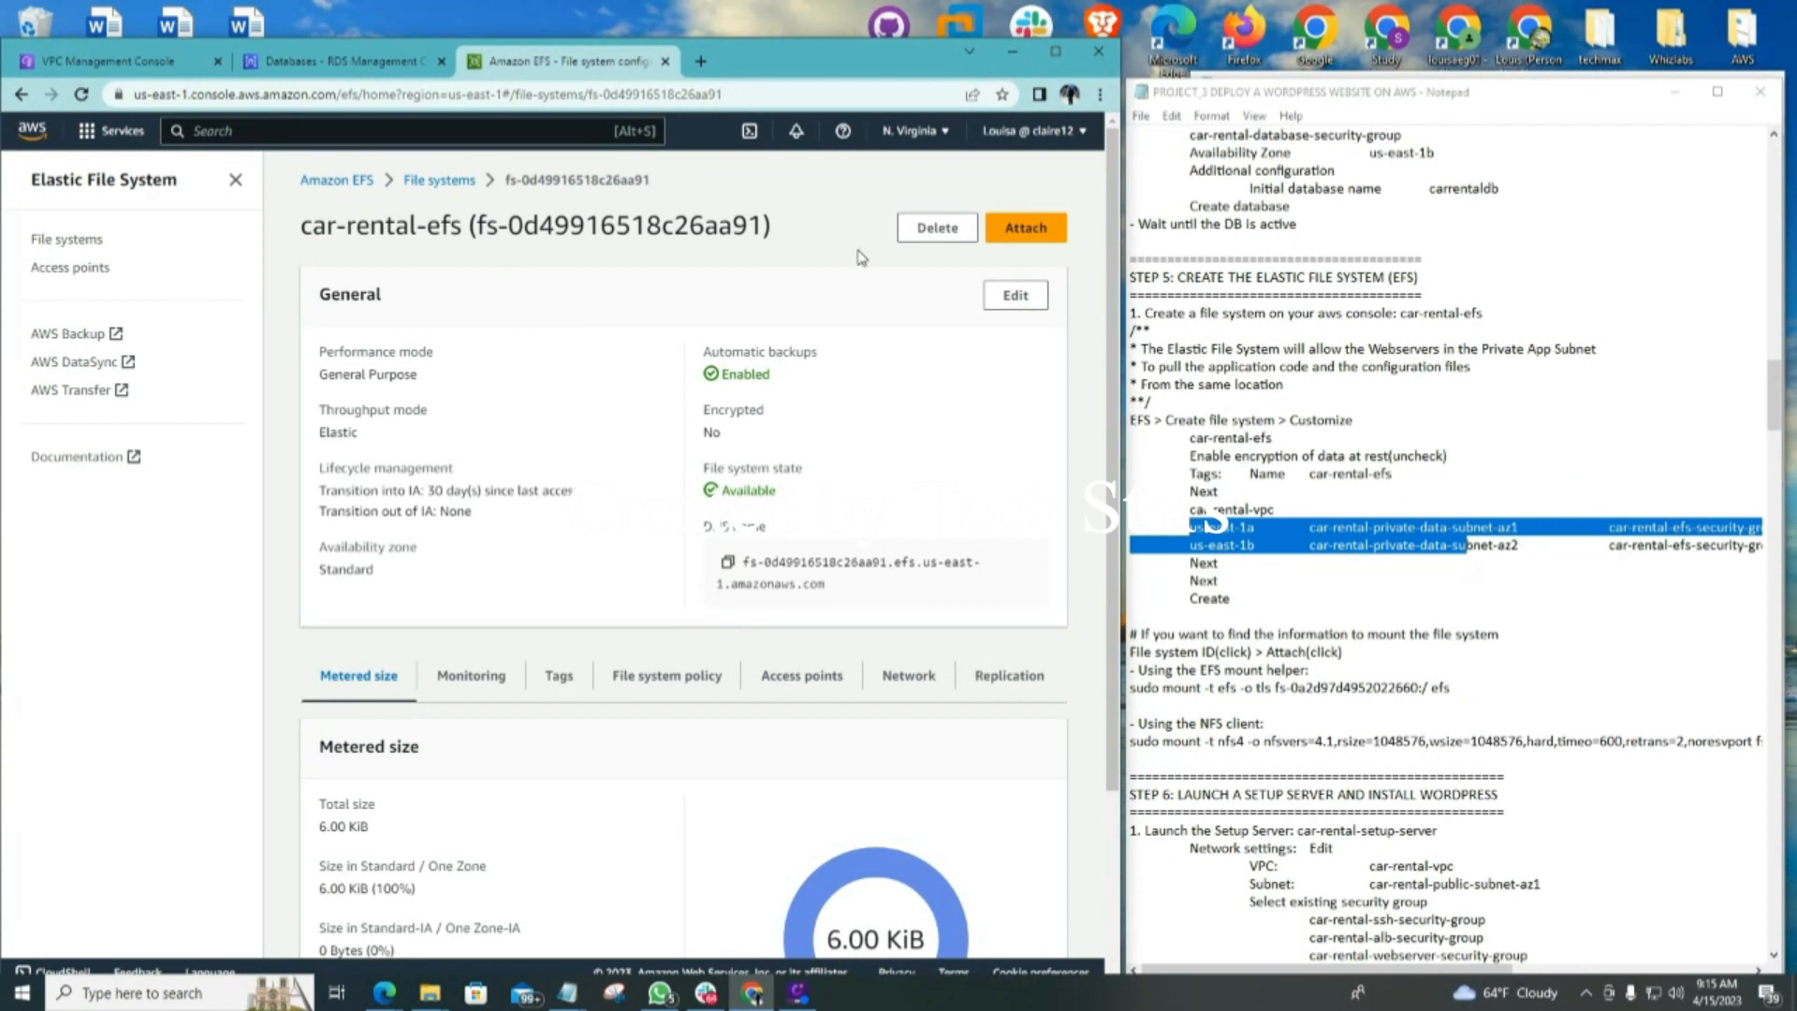
click(1044, 235)
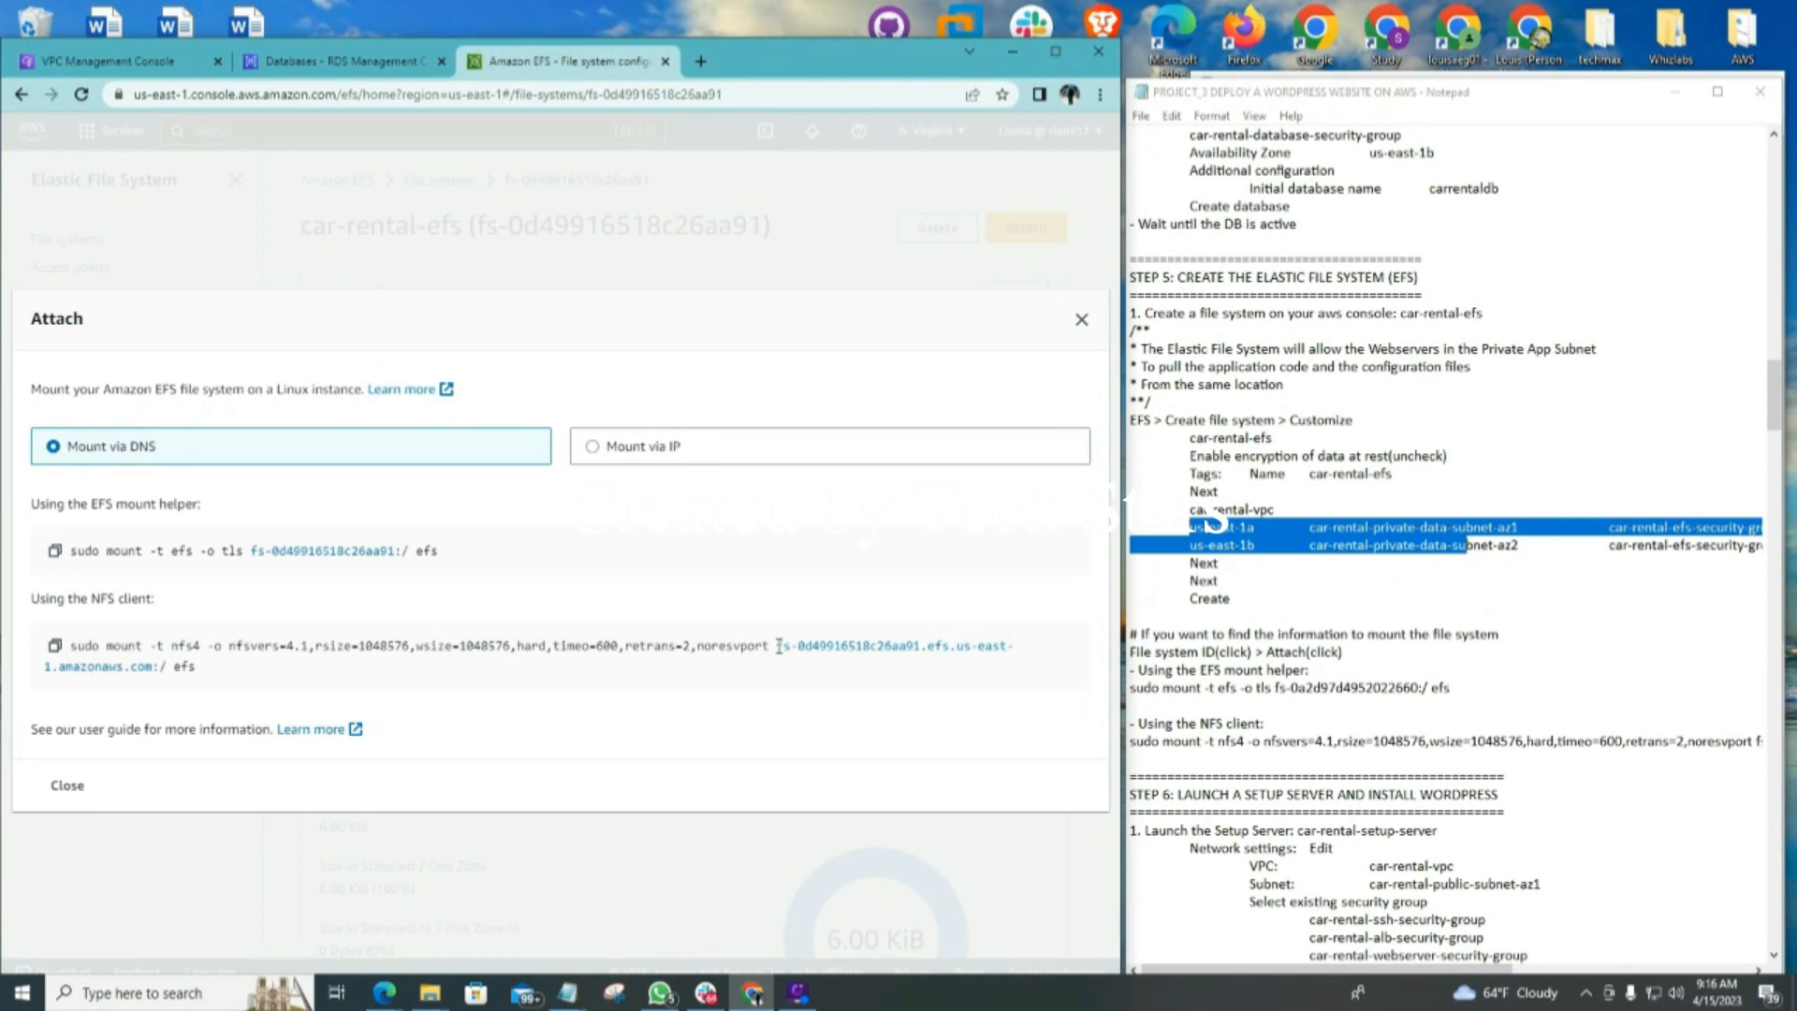
drag(778, 645, 146, 670)
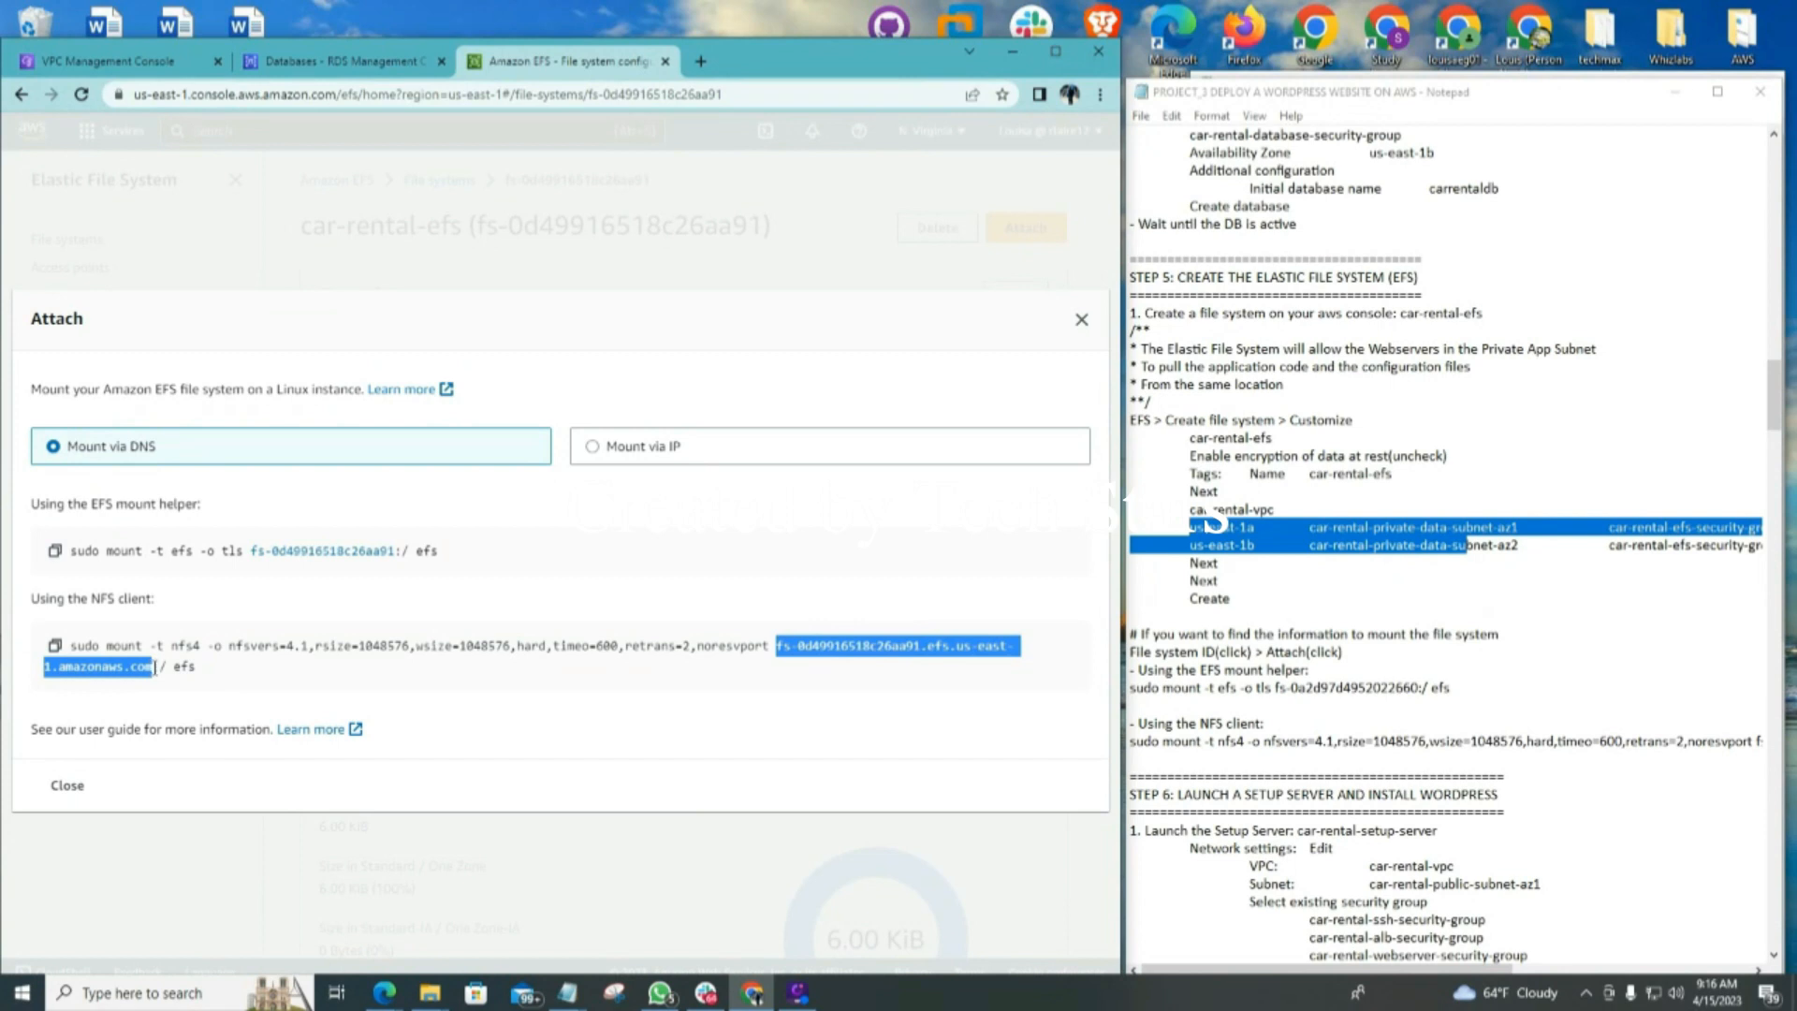
right_click(862, 646)
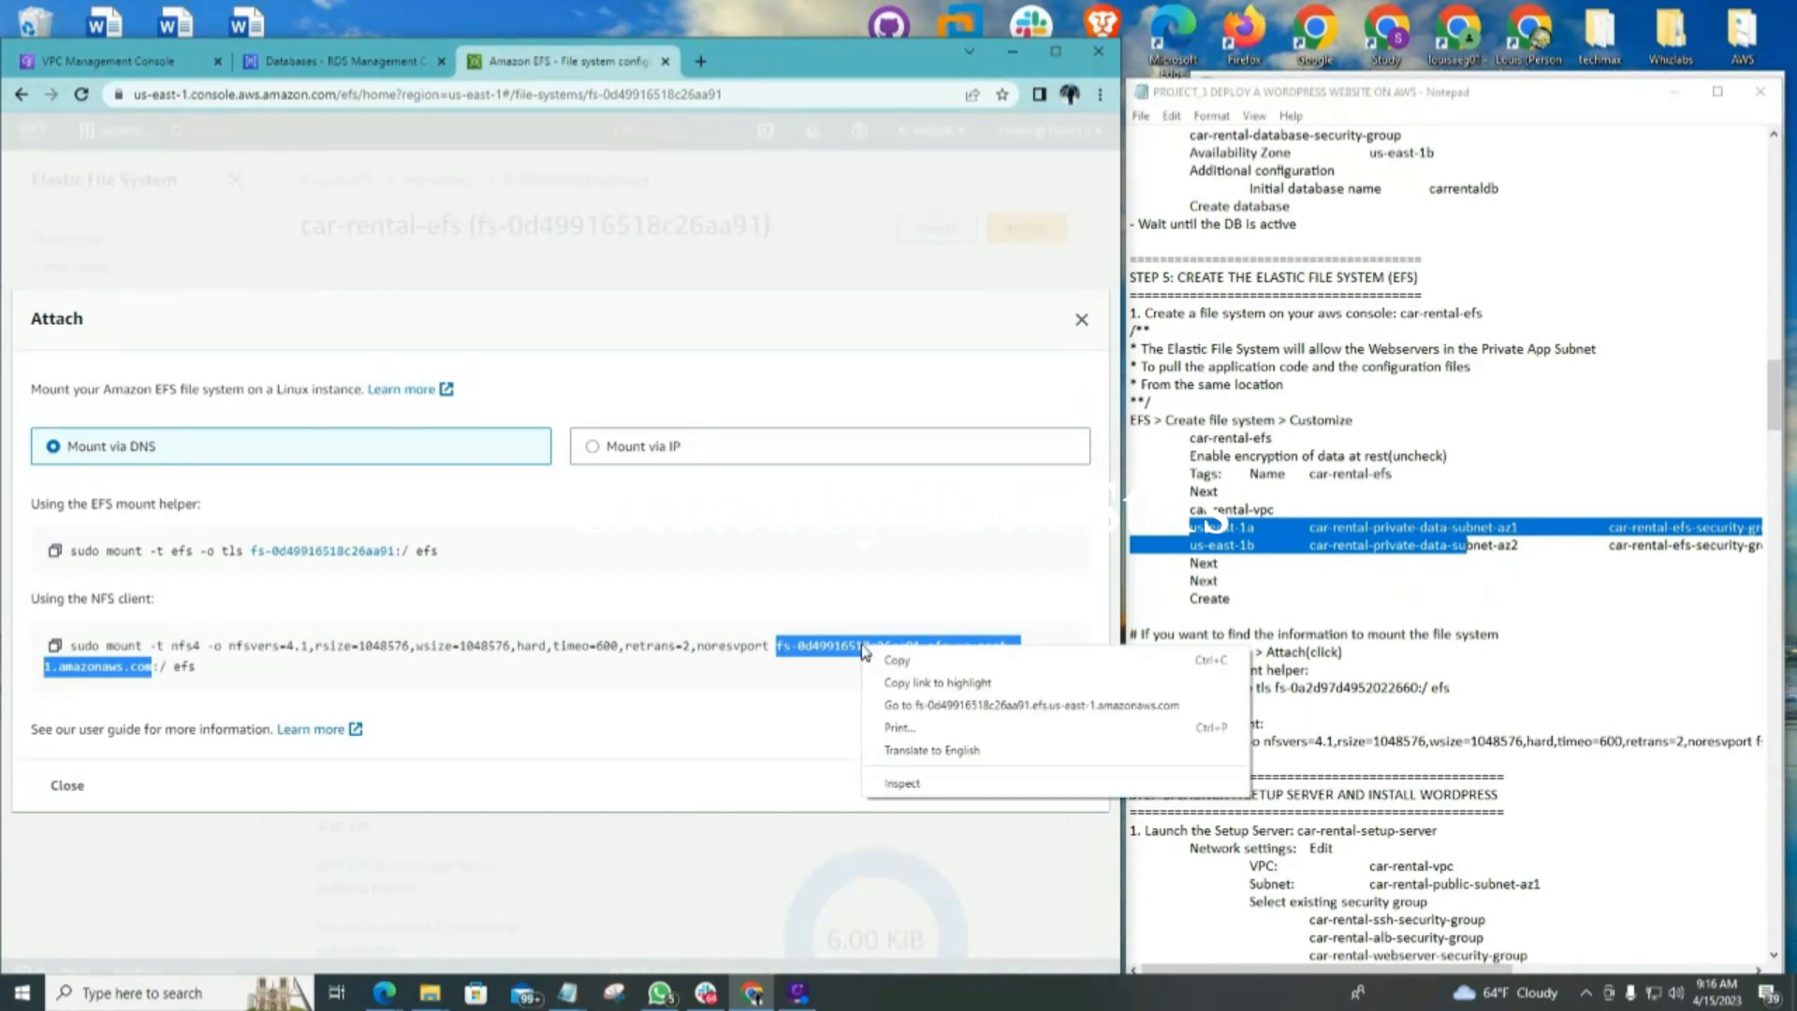
click(902, 665)
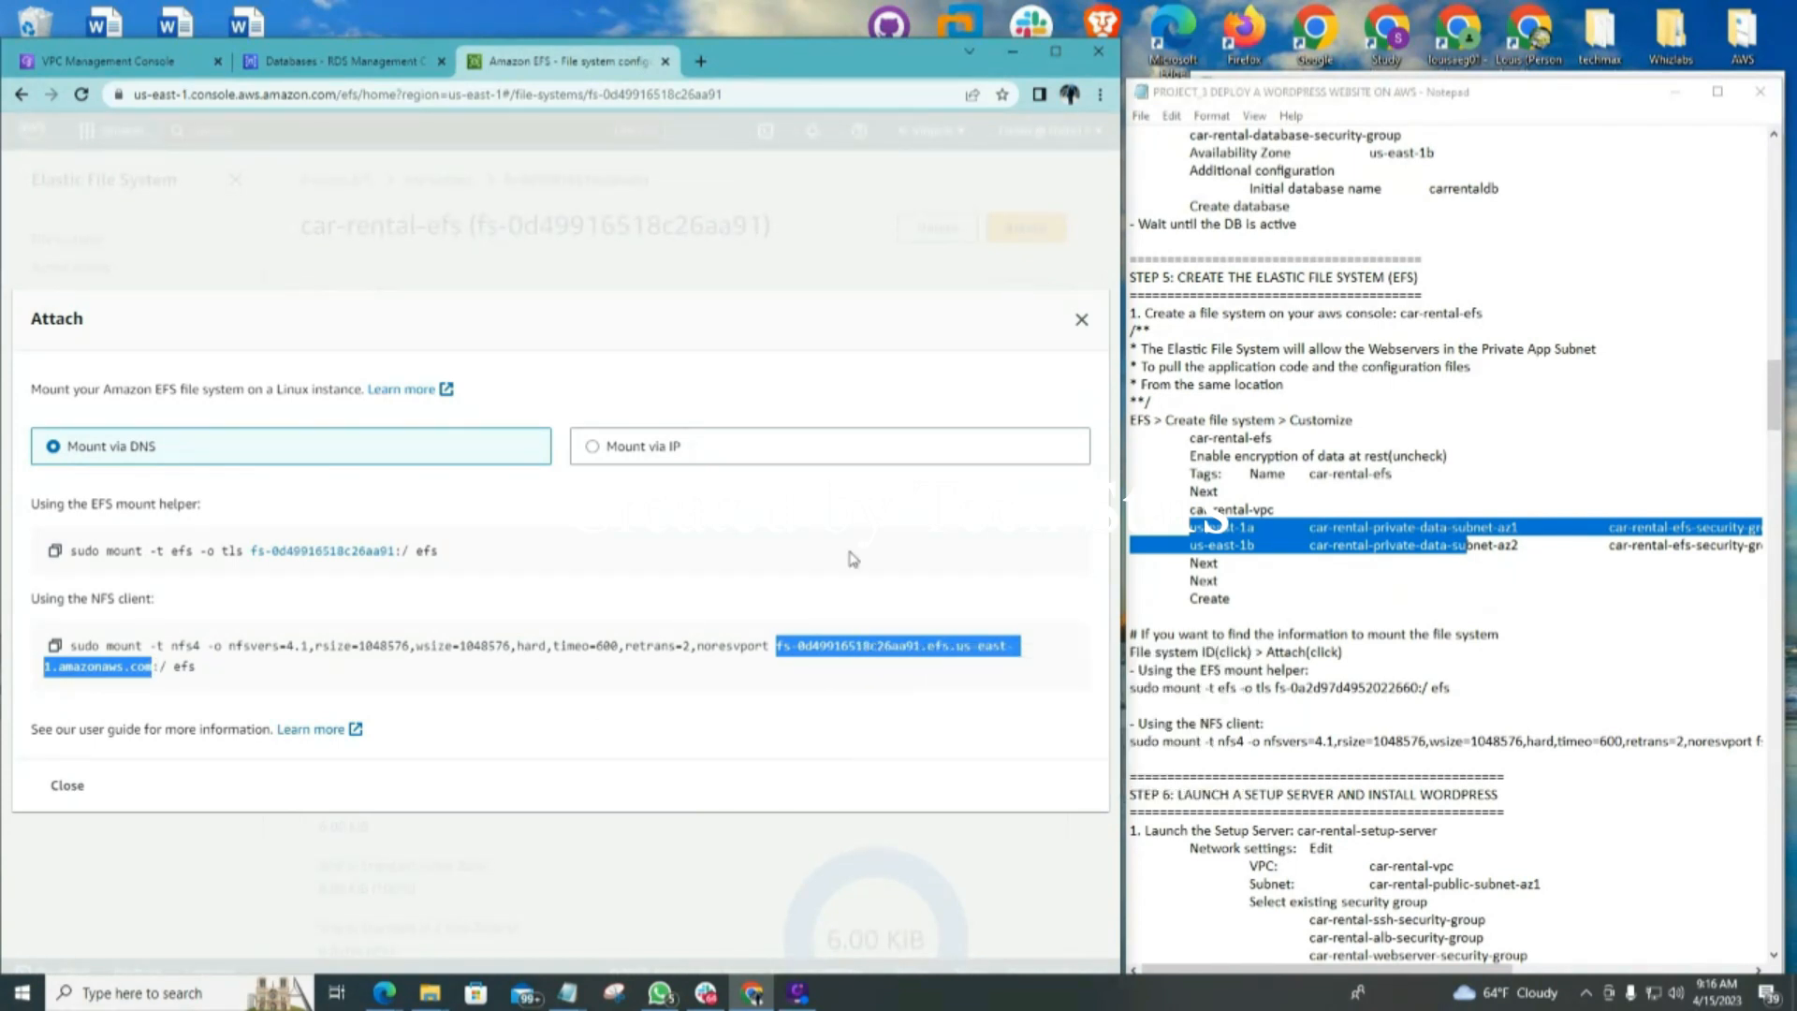
Widen the project notes window and replace the file system address in the NFS client mount command with the copied DNS name
click(1632, 422)
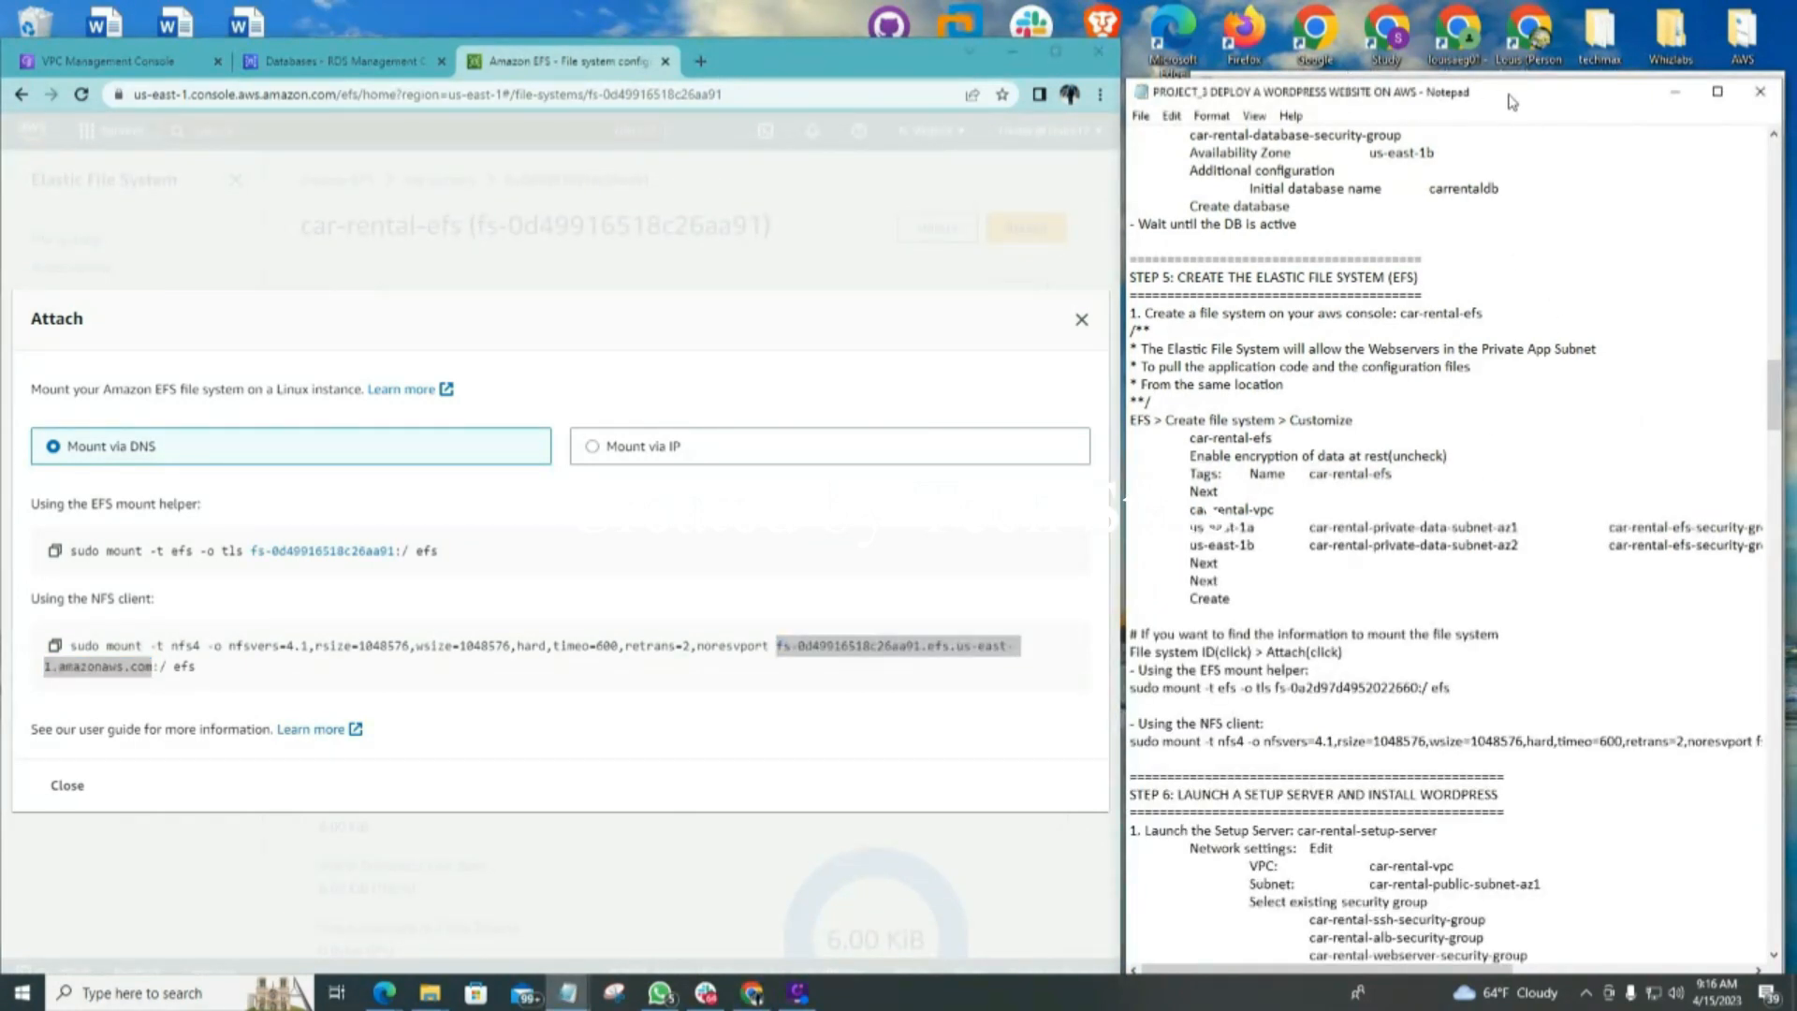
drag(1507, 94, 1113, 37)
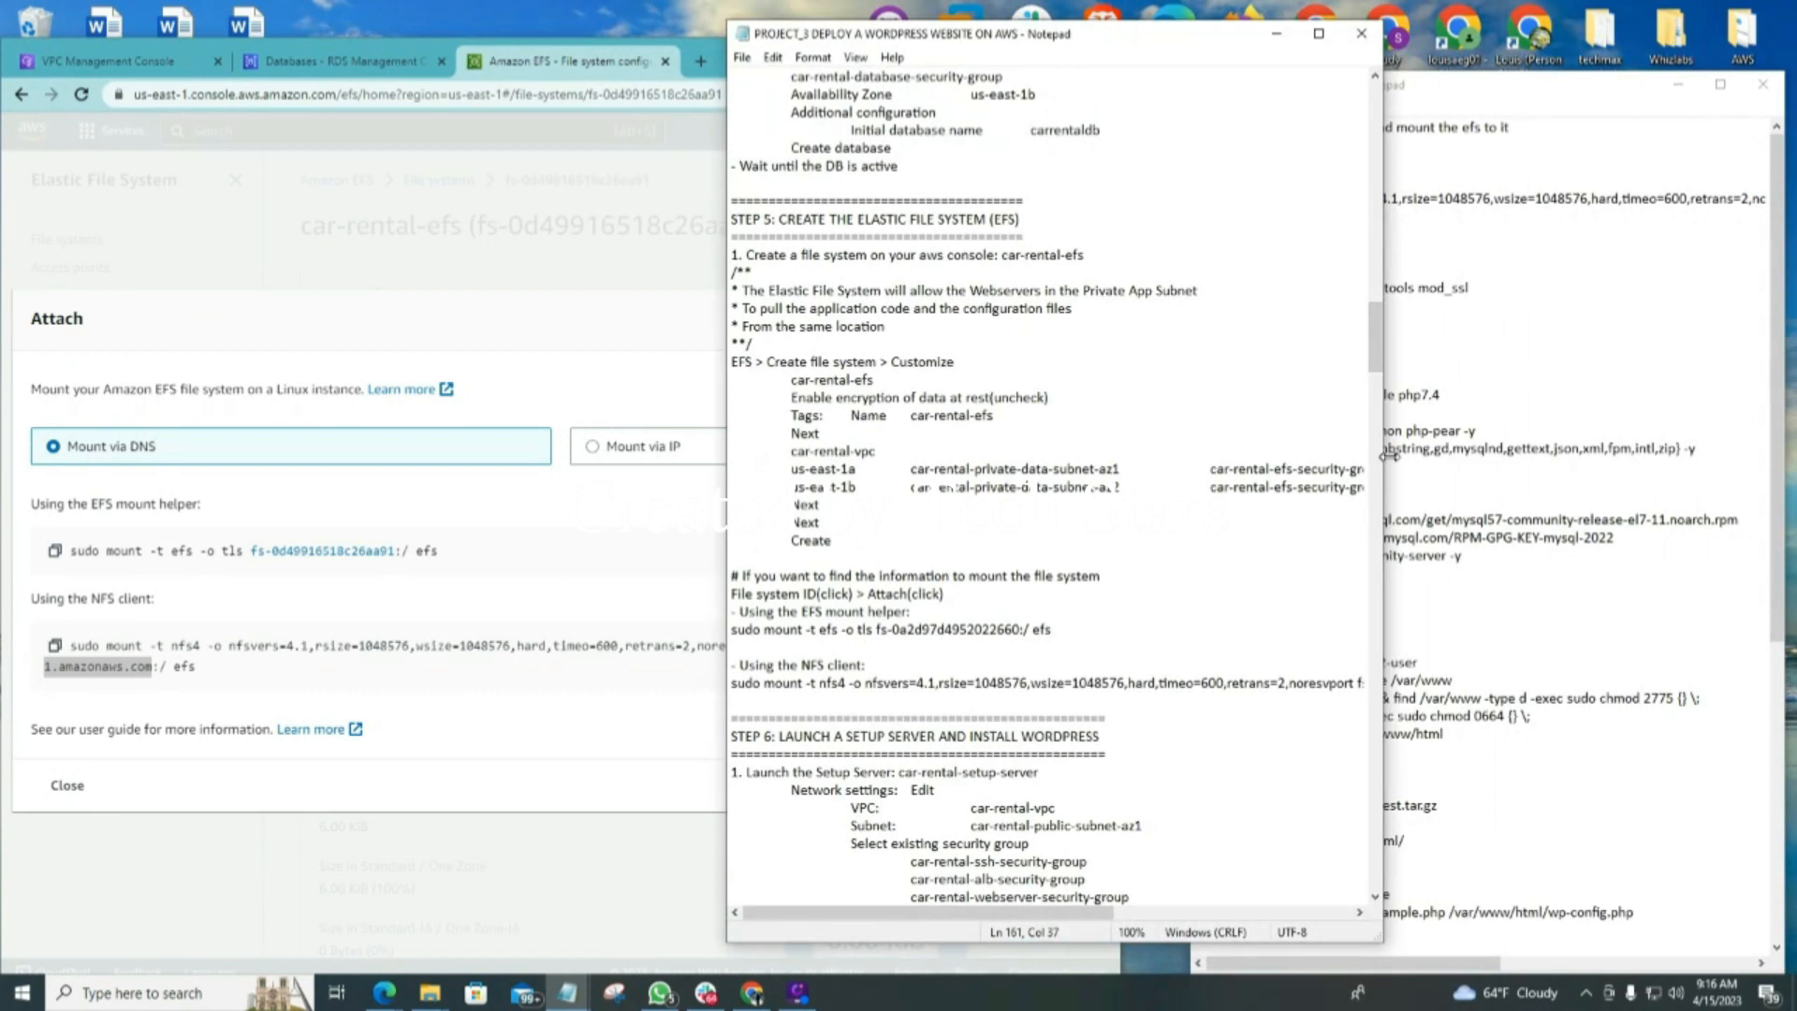
drag(1390, 454, 1755, 500)
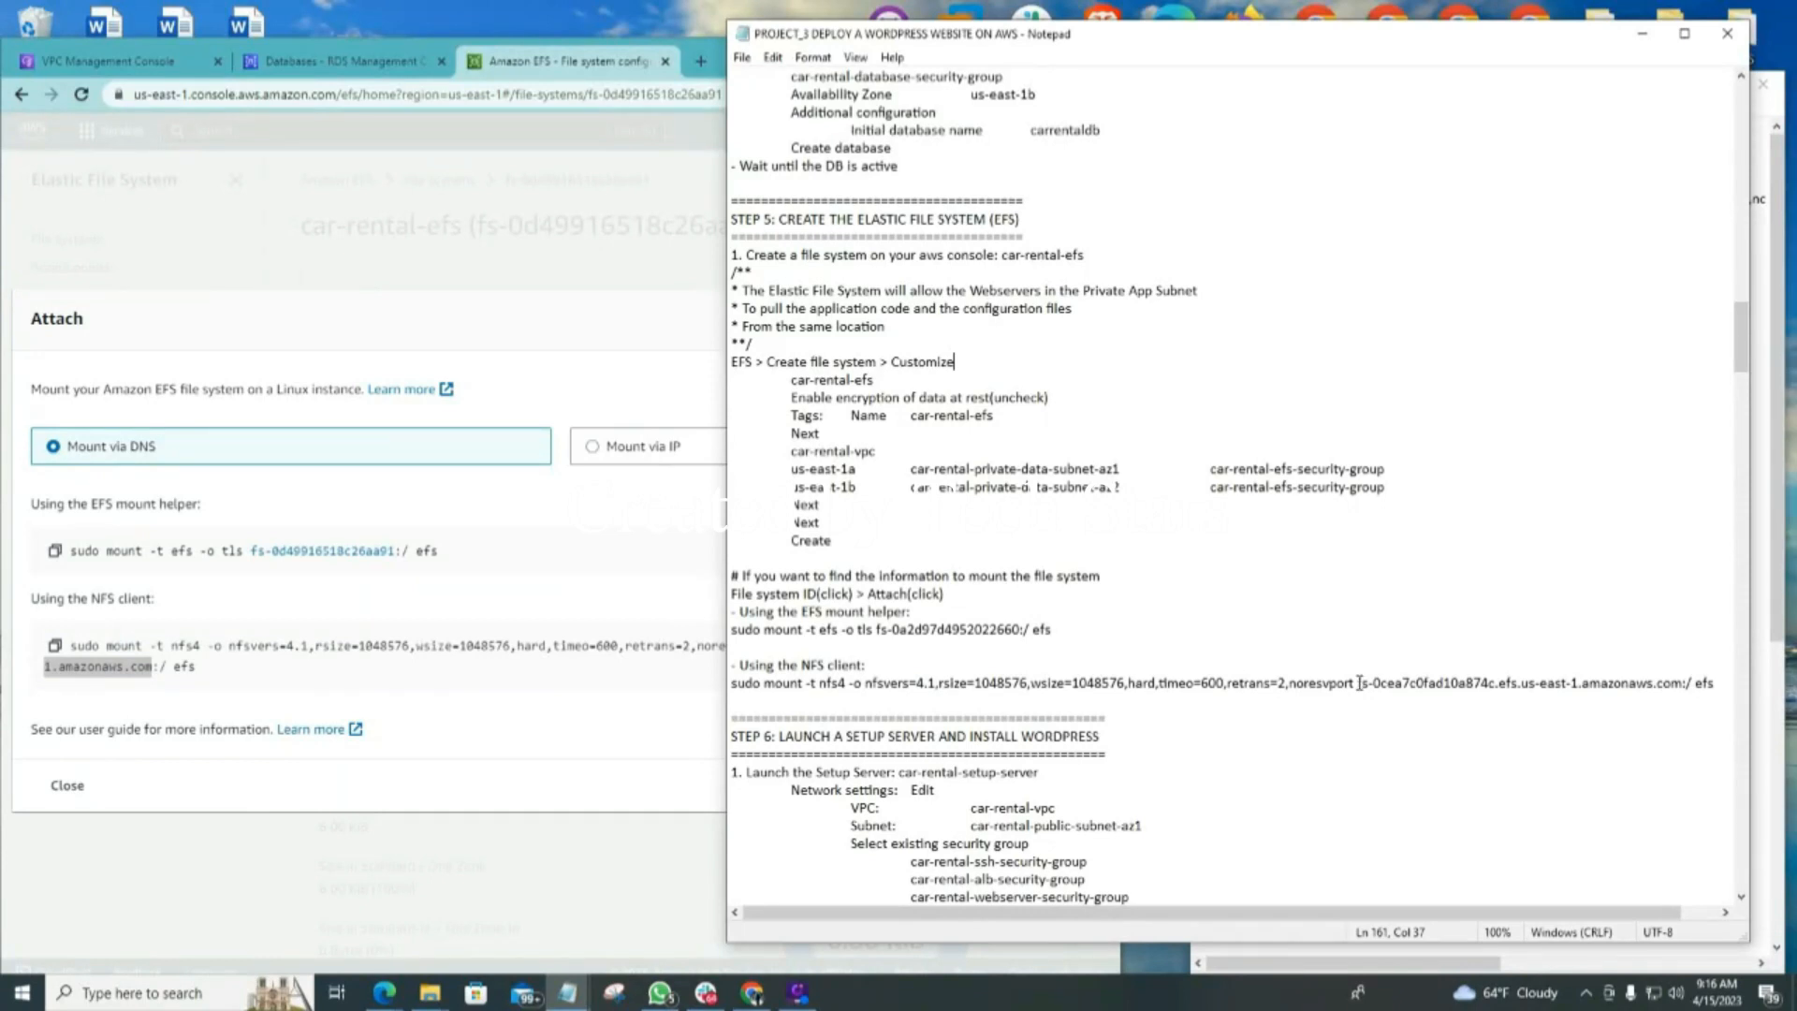
drag(1360, 684, 1678, 683)
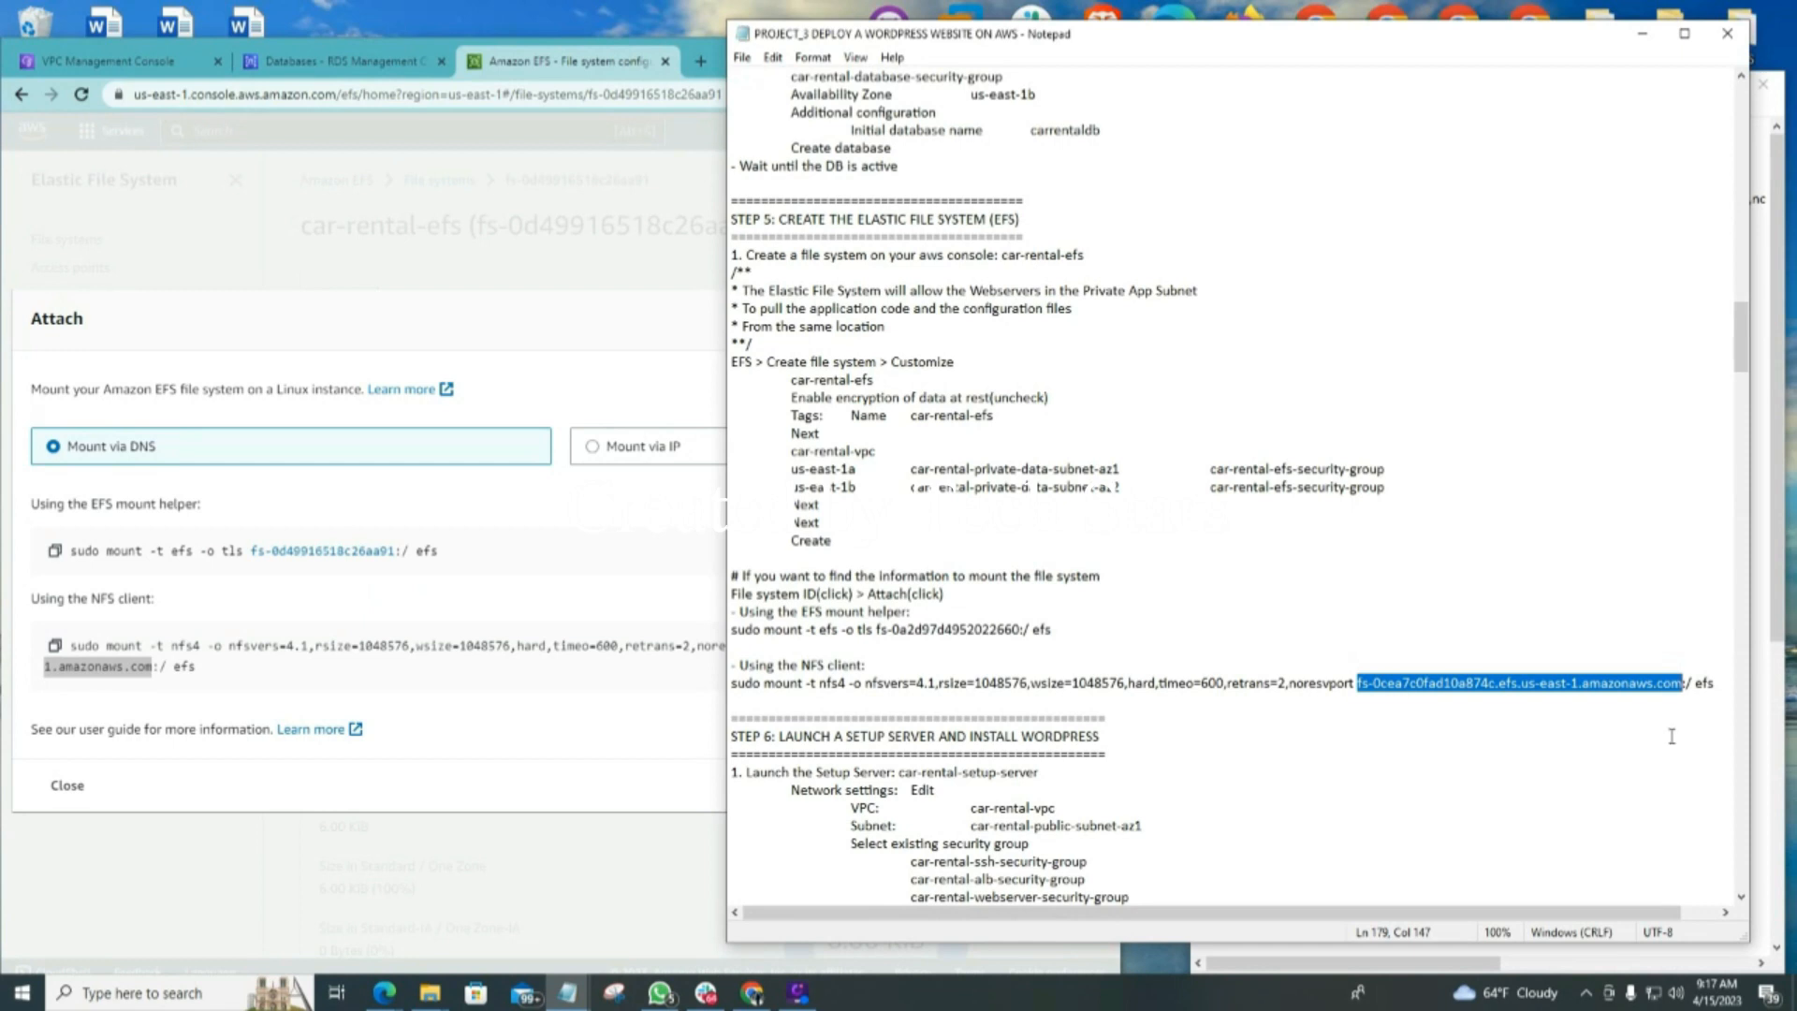
key(ctrl+v)
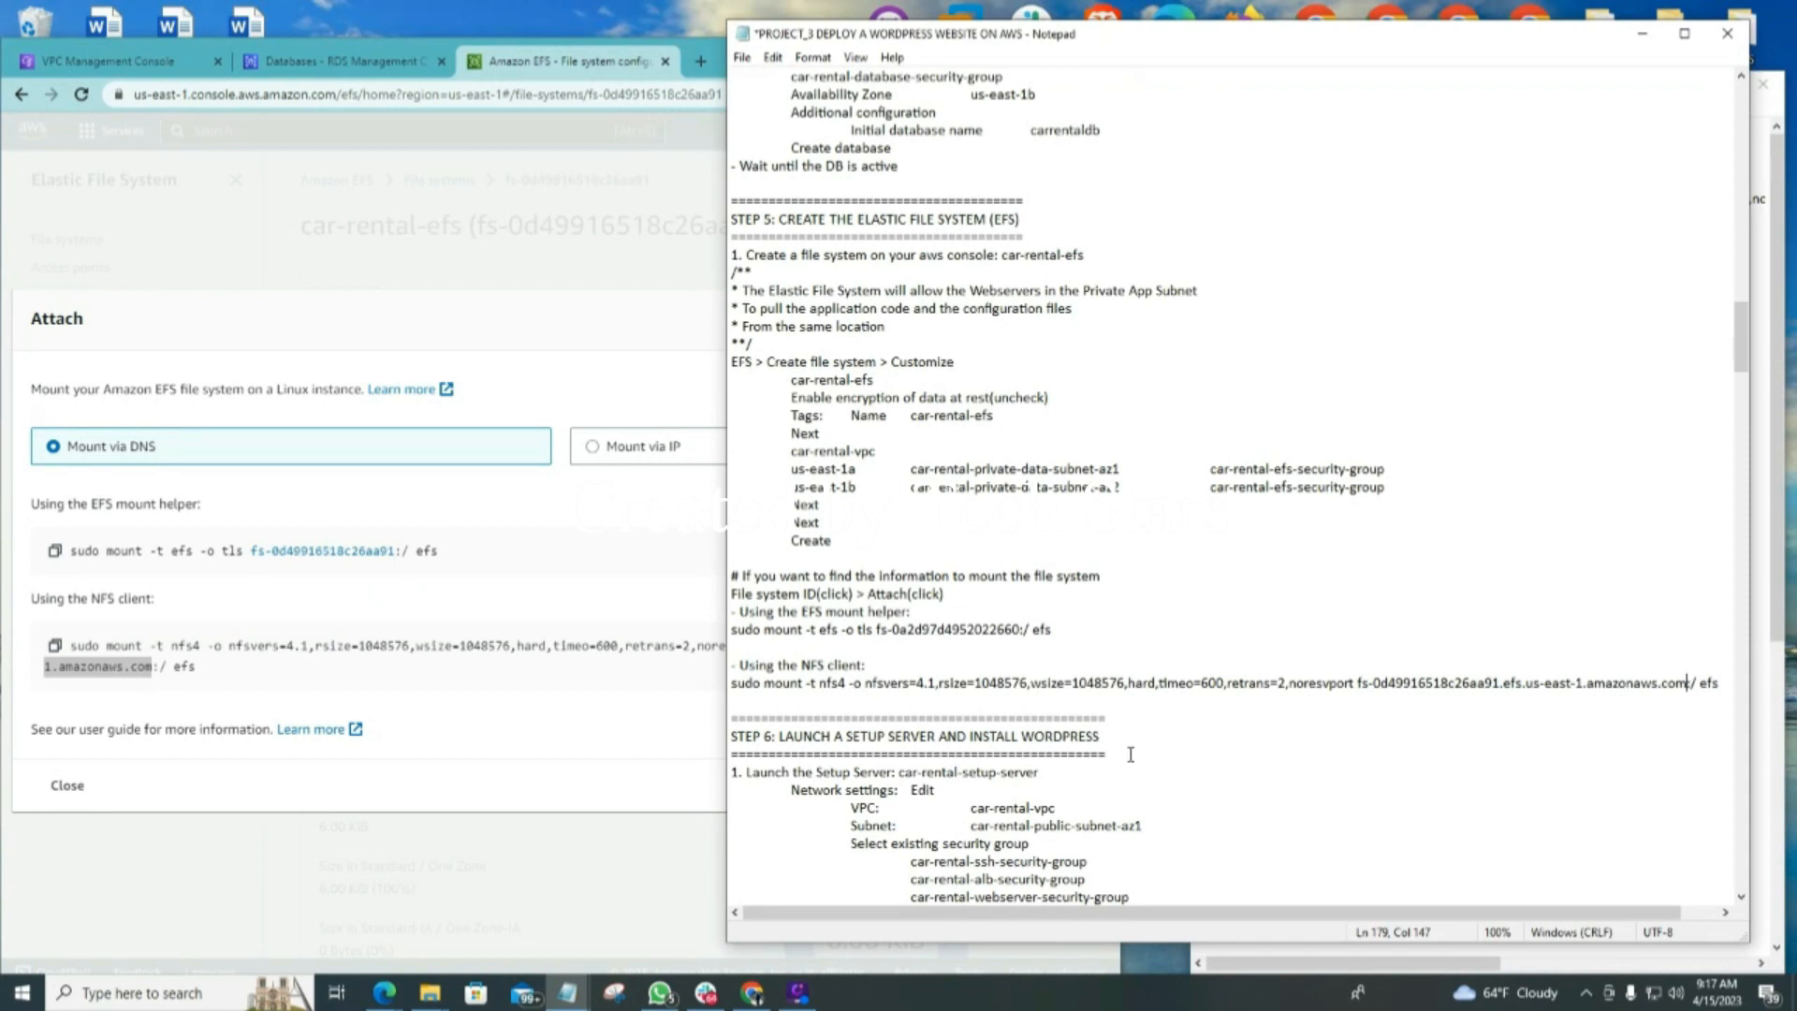
Narrow the project notes window, move it back beside the browser, and close the file system's attach instructions
scroll(1105, 756, down, 2)
scroll(1105, 756, down, 2)
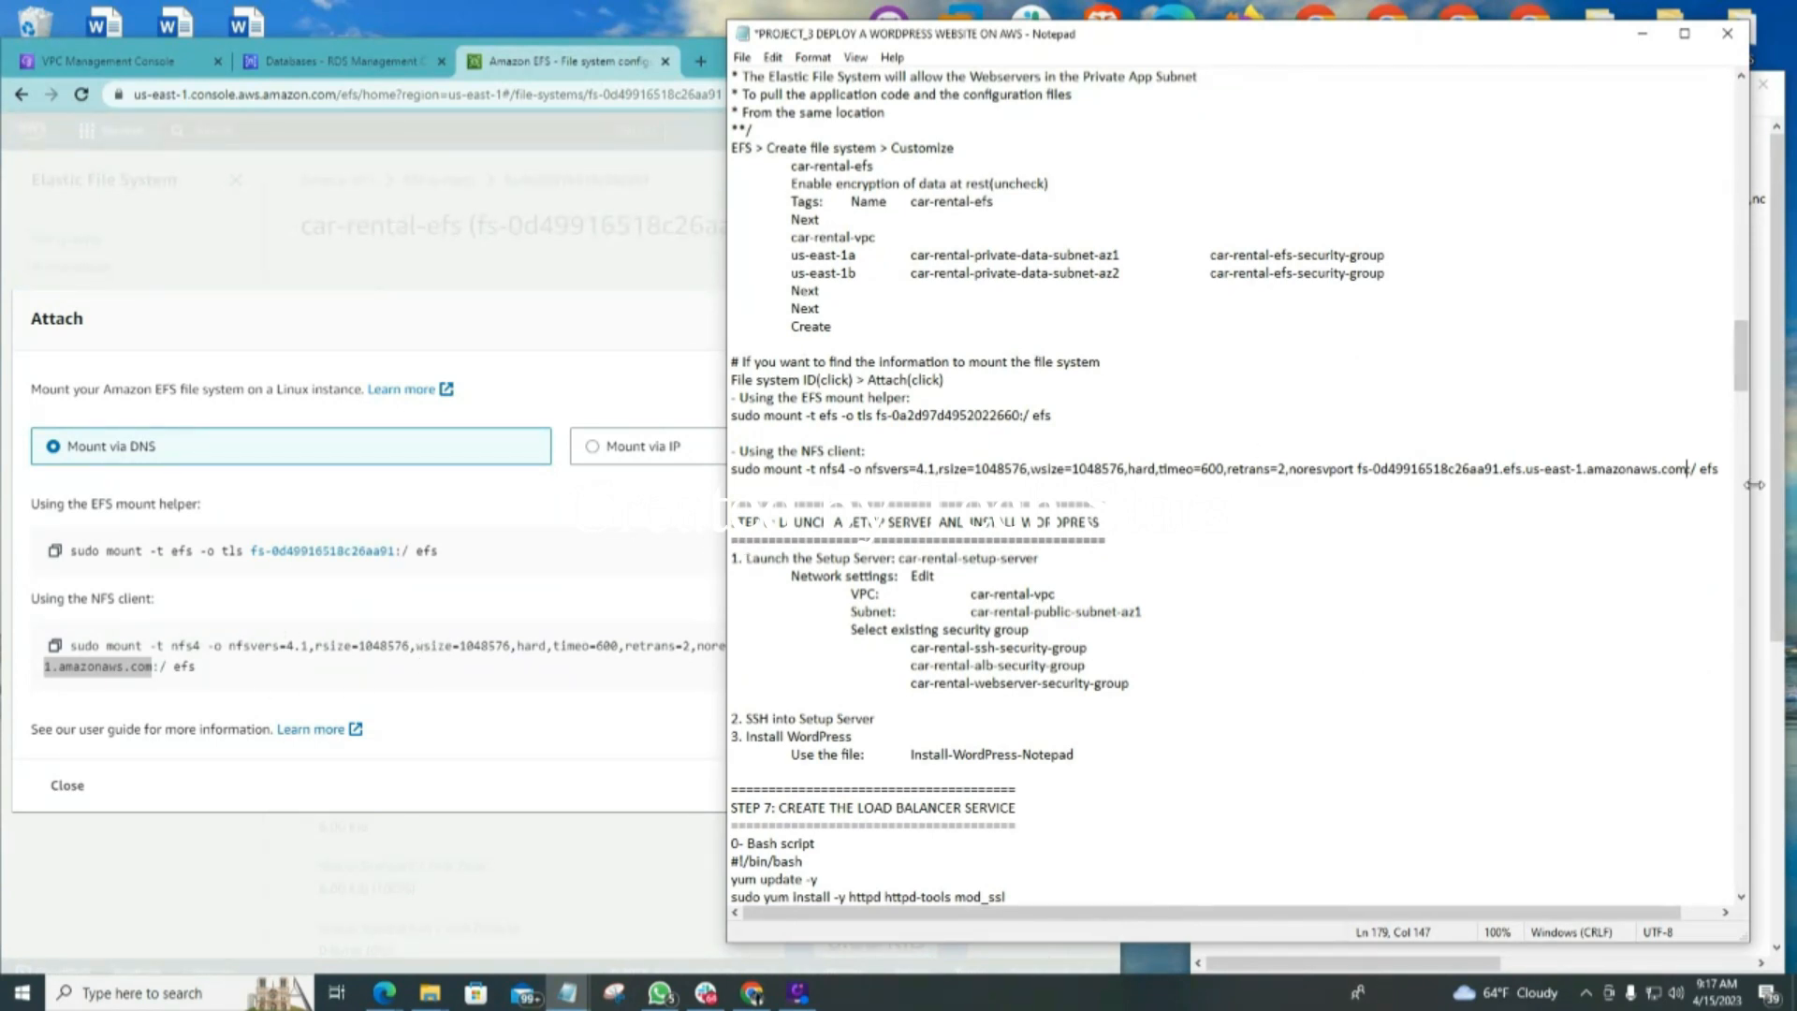
drag(1753, 484, 1346, 484)
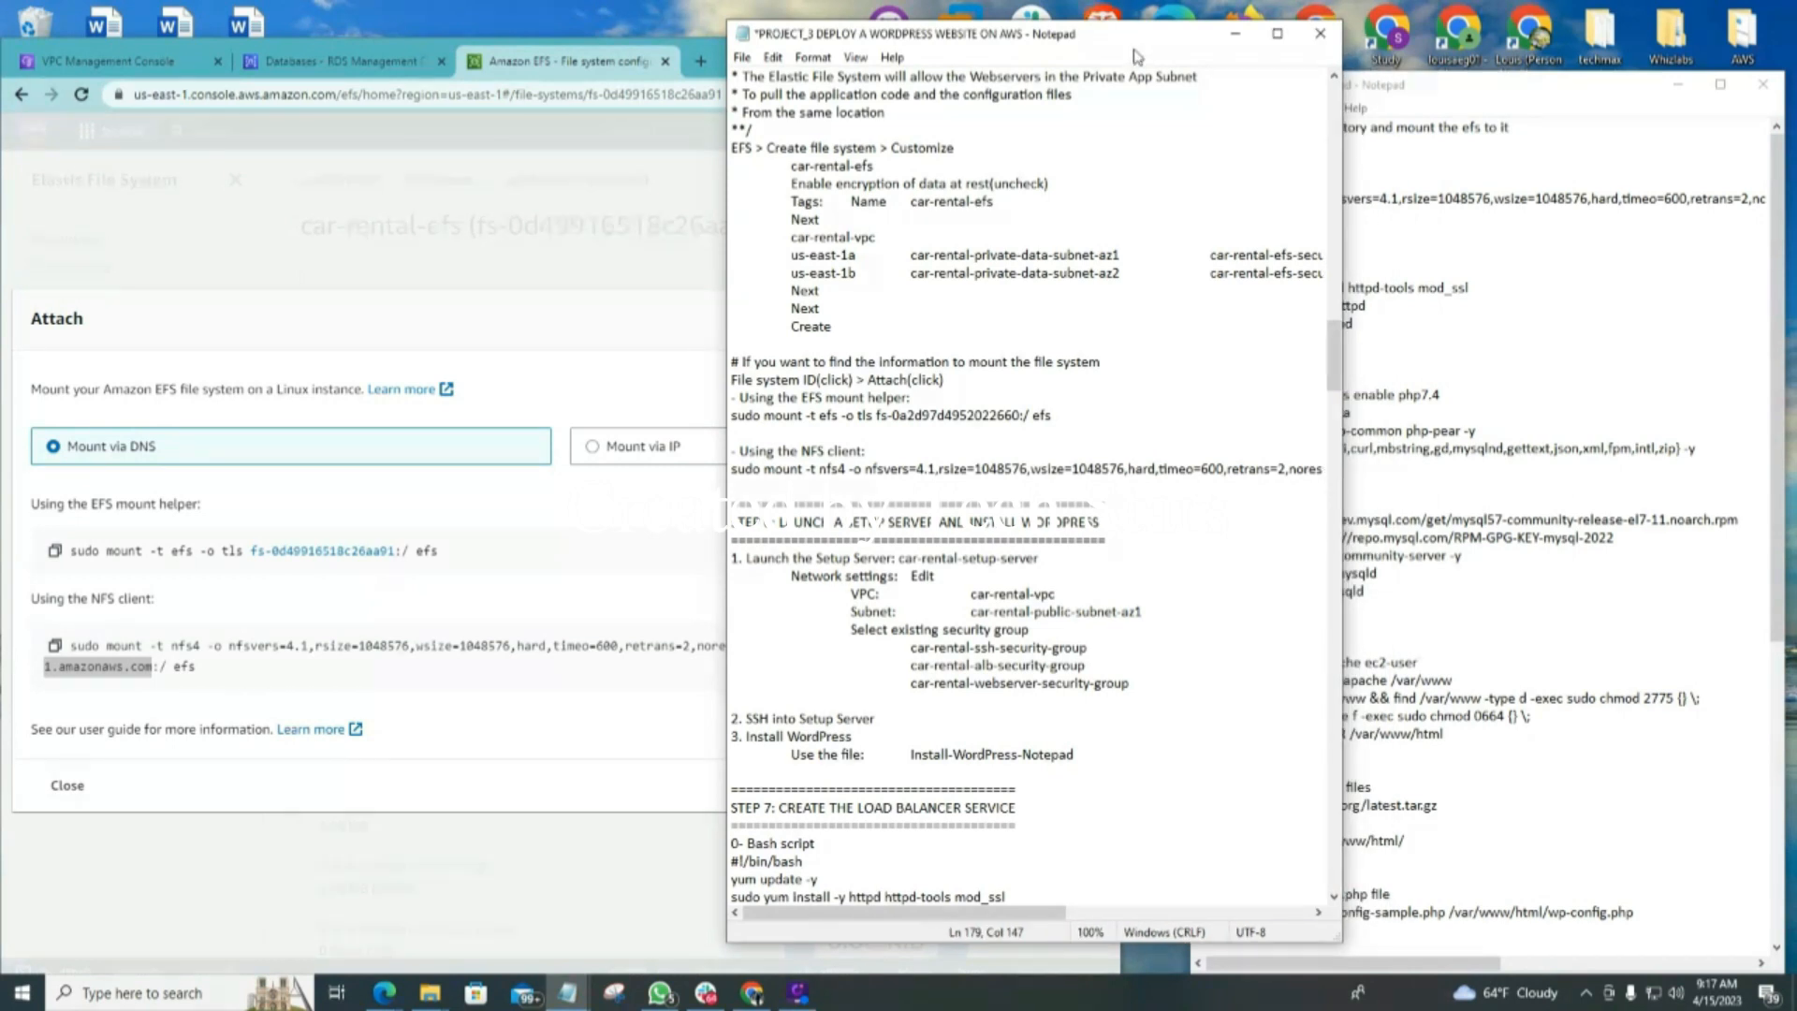
drag(1128, 46, 1552, 96)
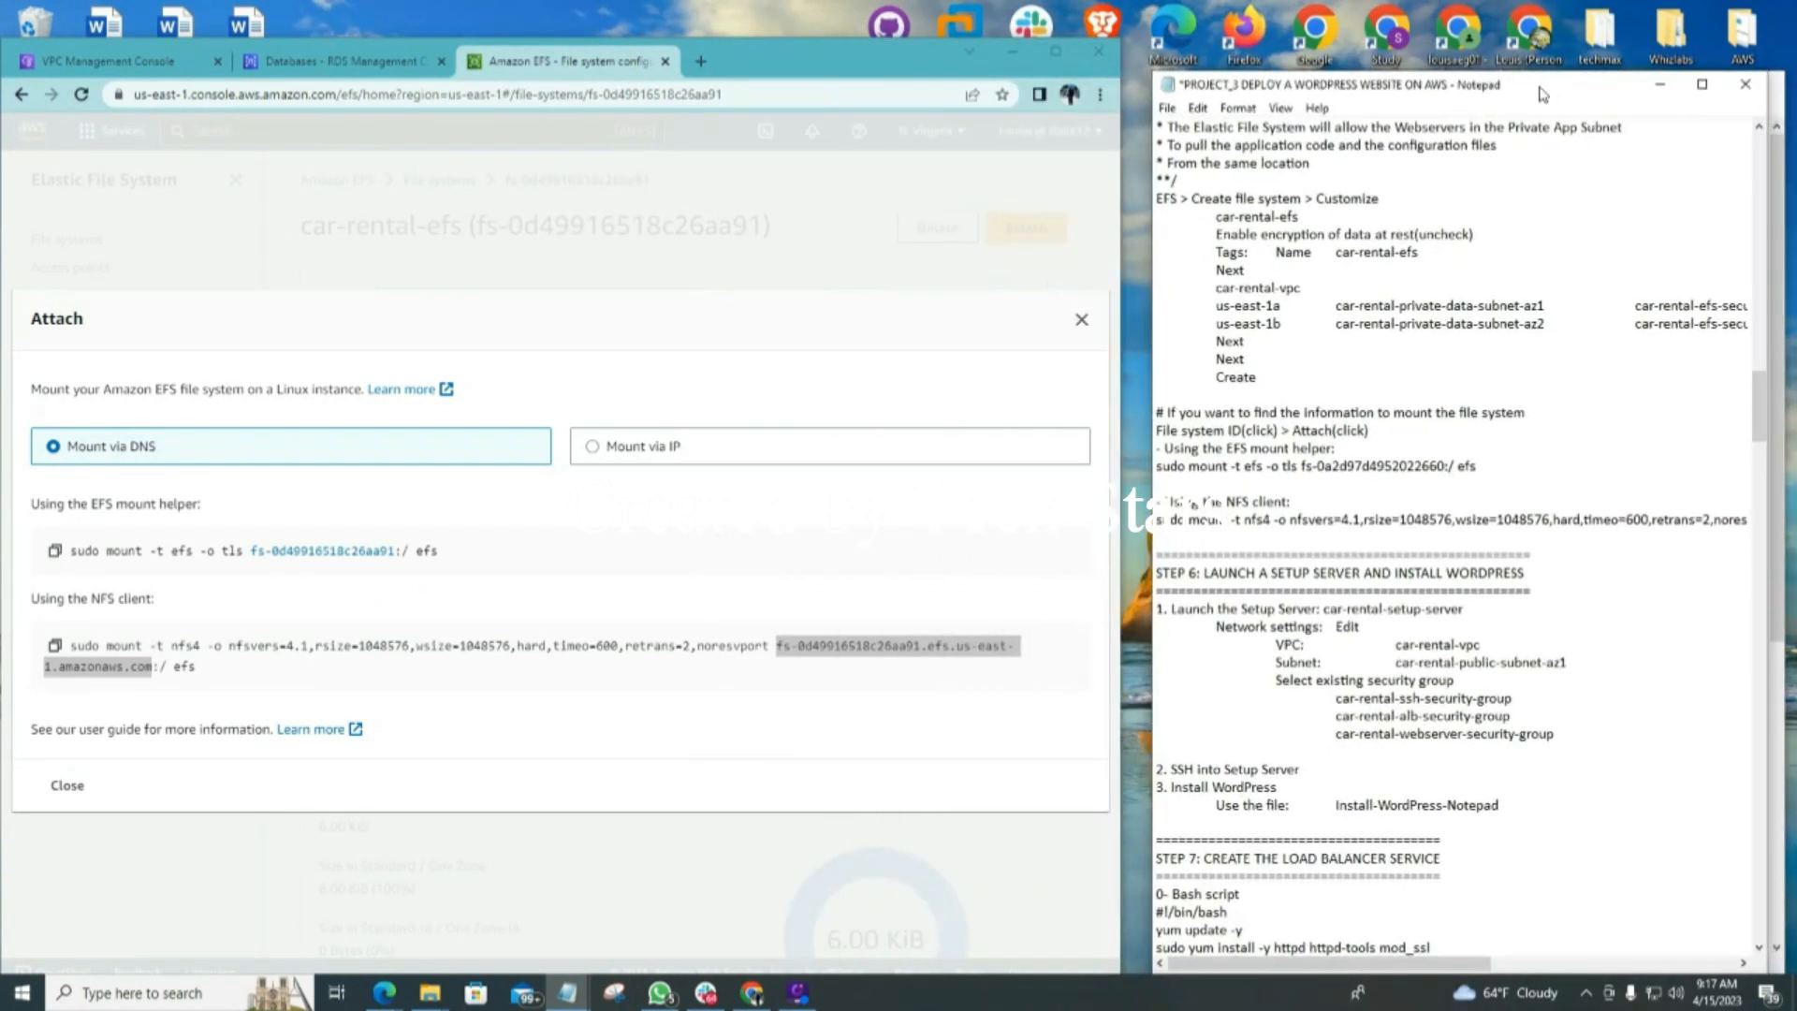
click(1083, 321)
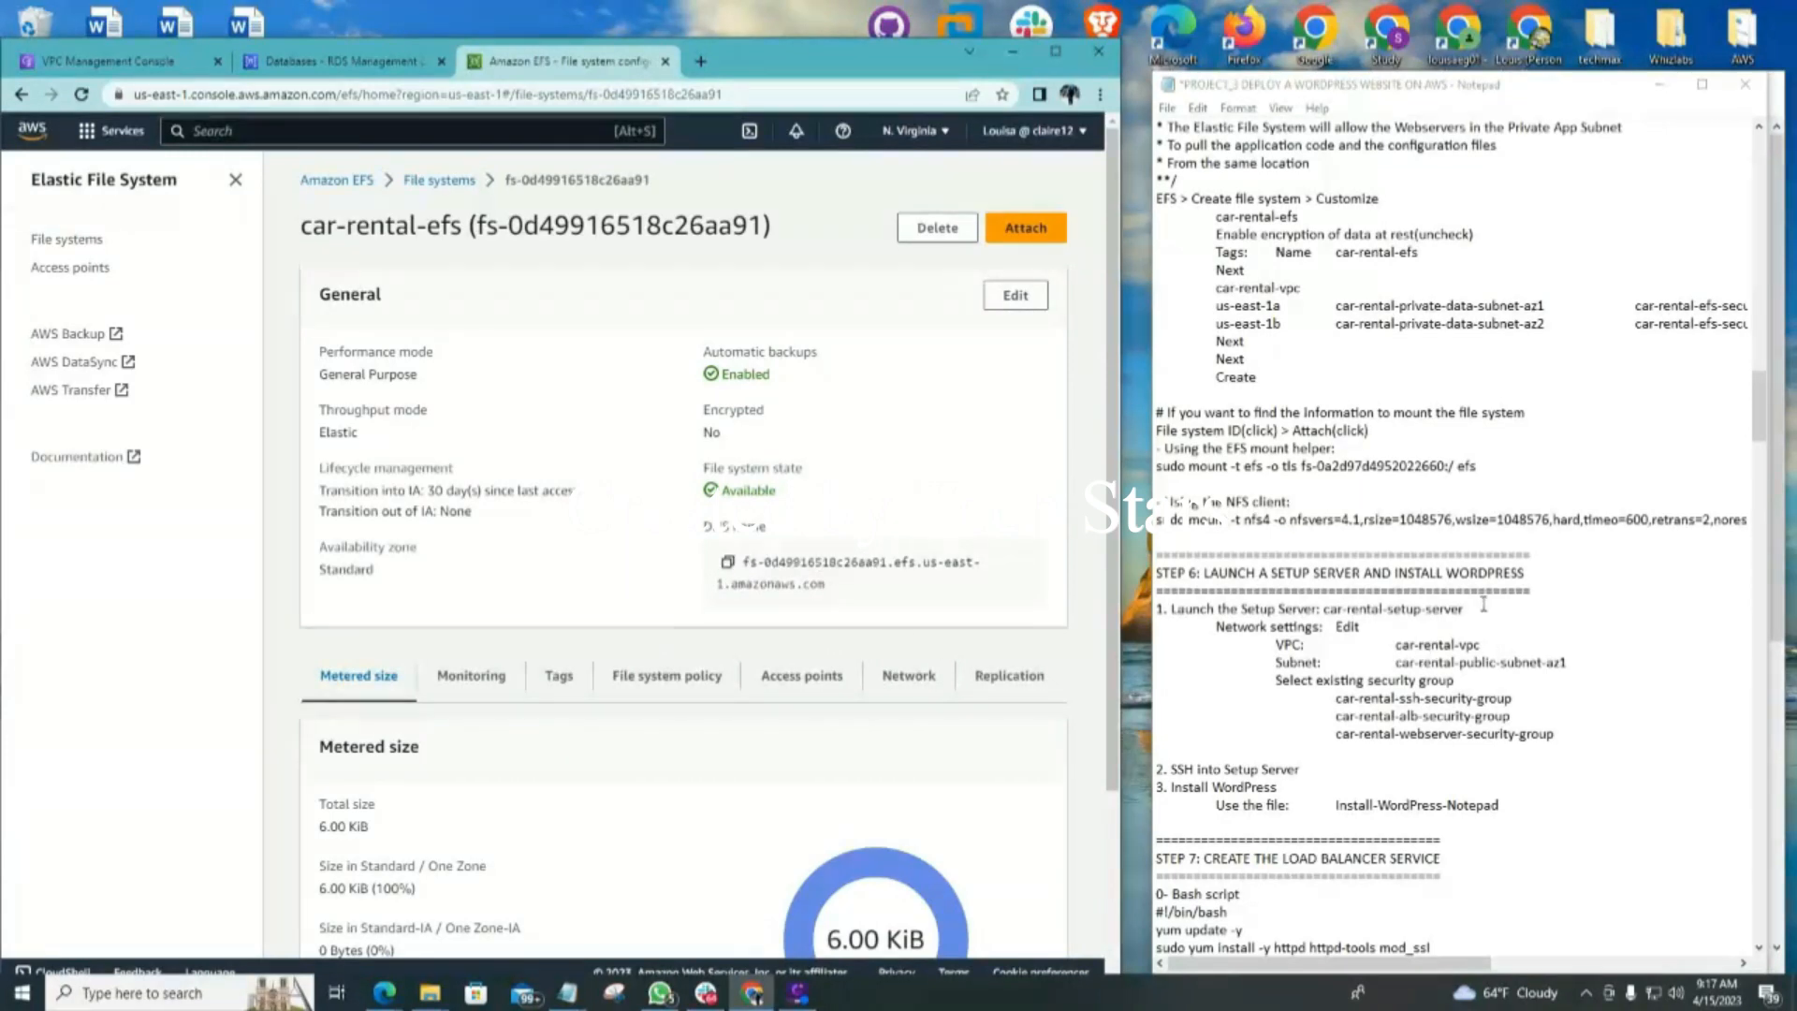
Review the setup server section of the notes and open the EC2 dashboard in a new browser tab
scroll(1428, 581, up, 1)
scroll(1423, 571, down, 4)
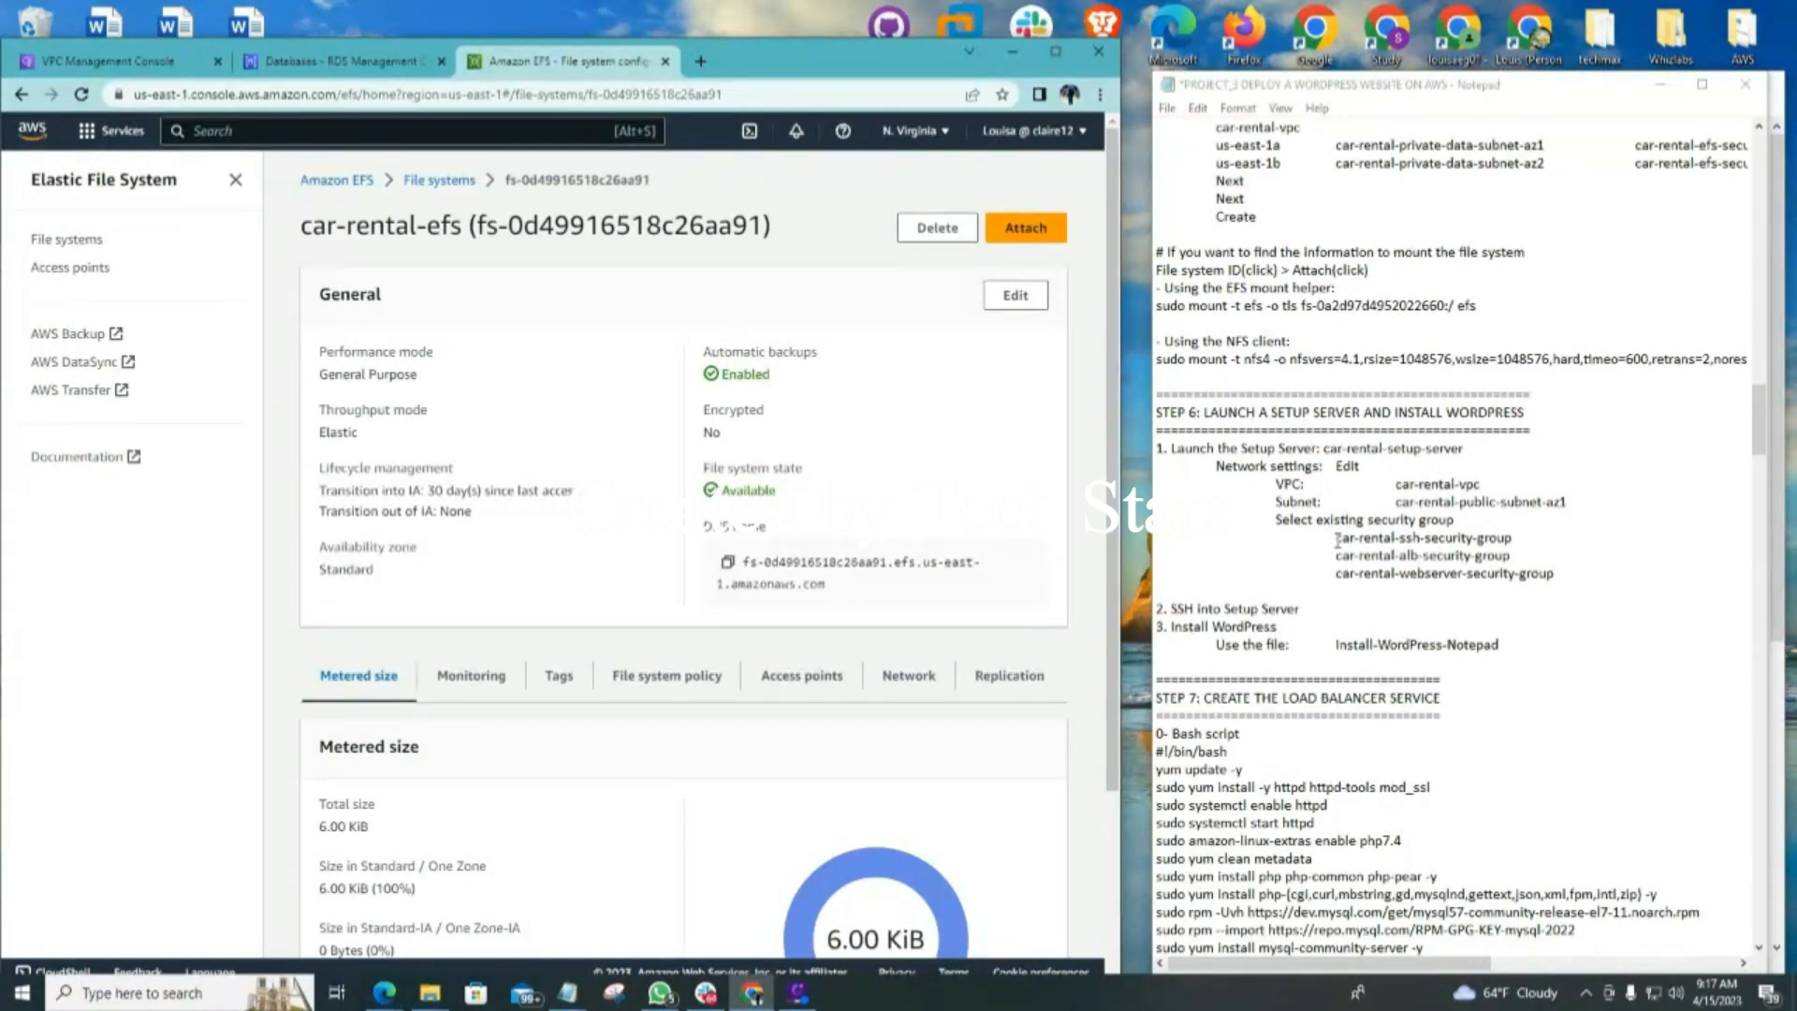
right_click(32, 137)
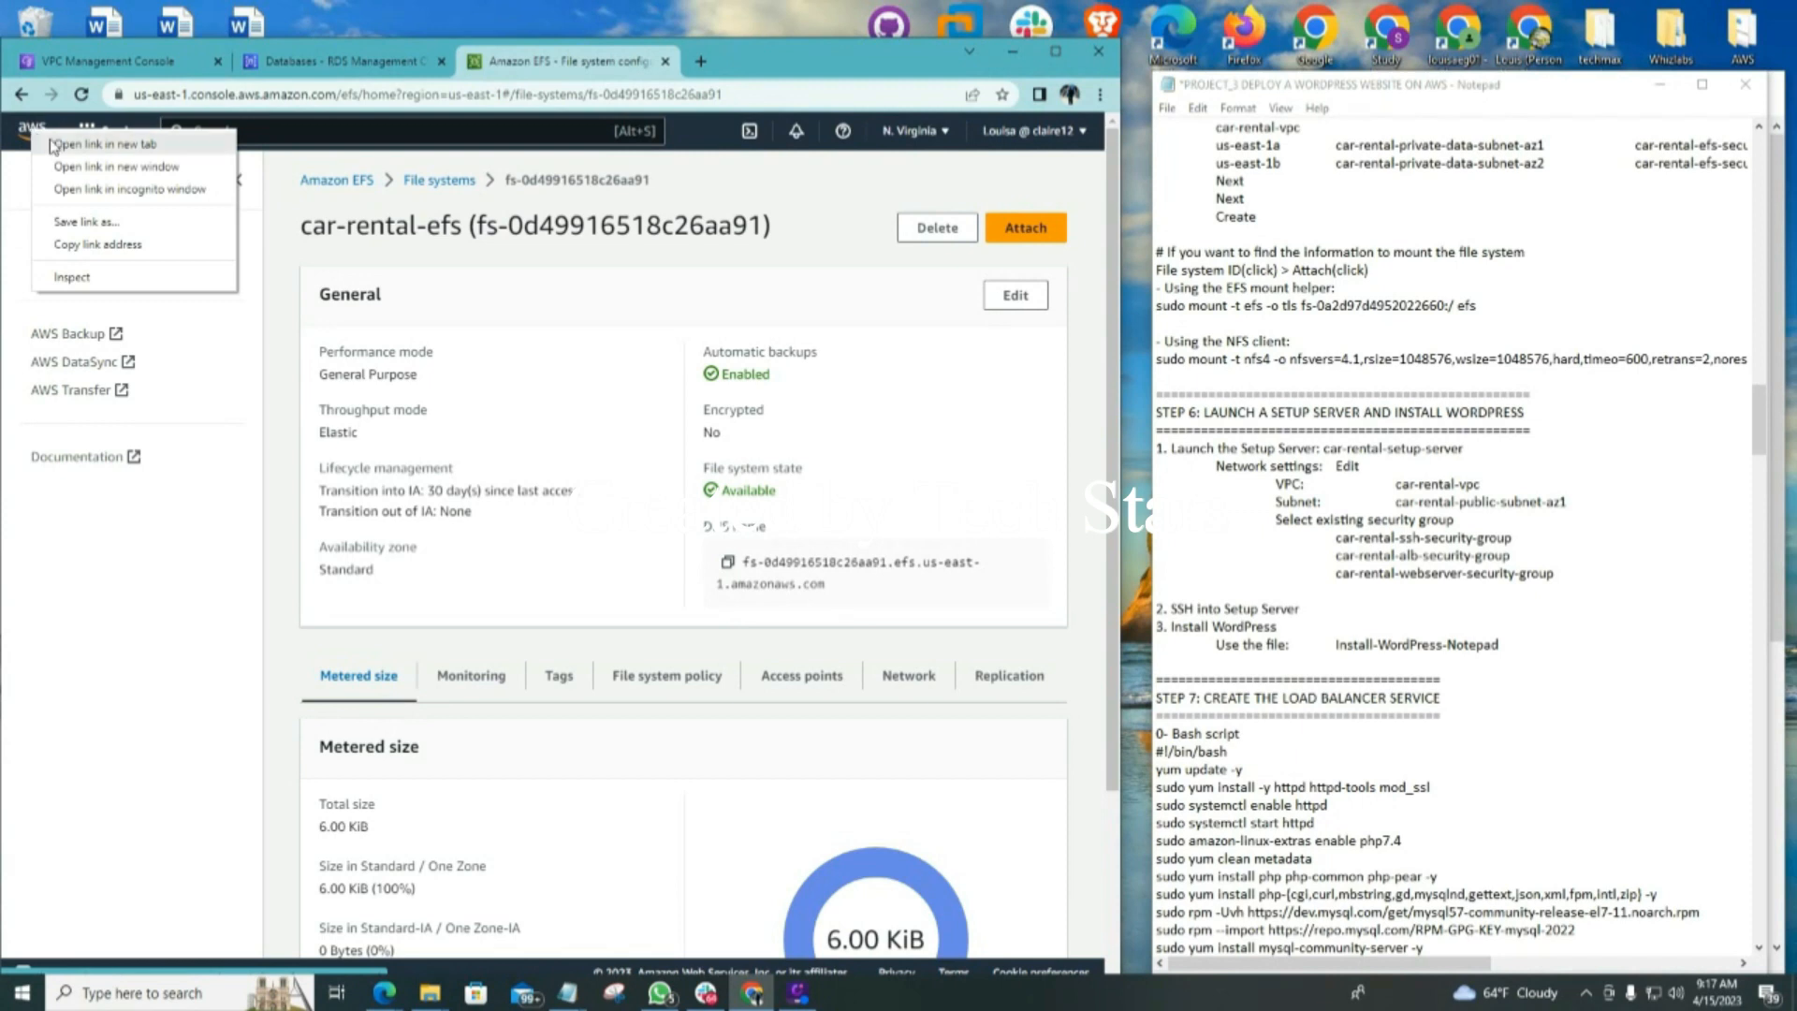
click(108, 146)
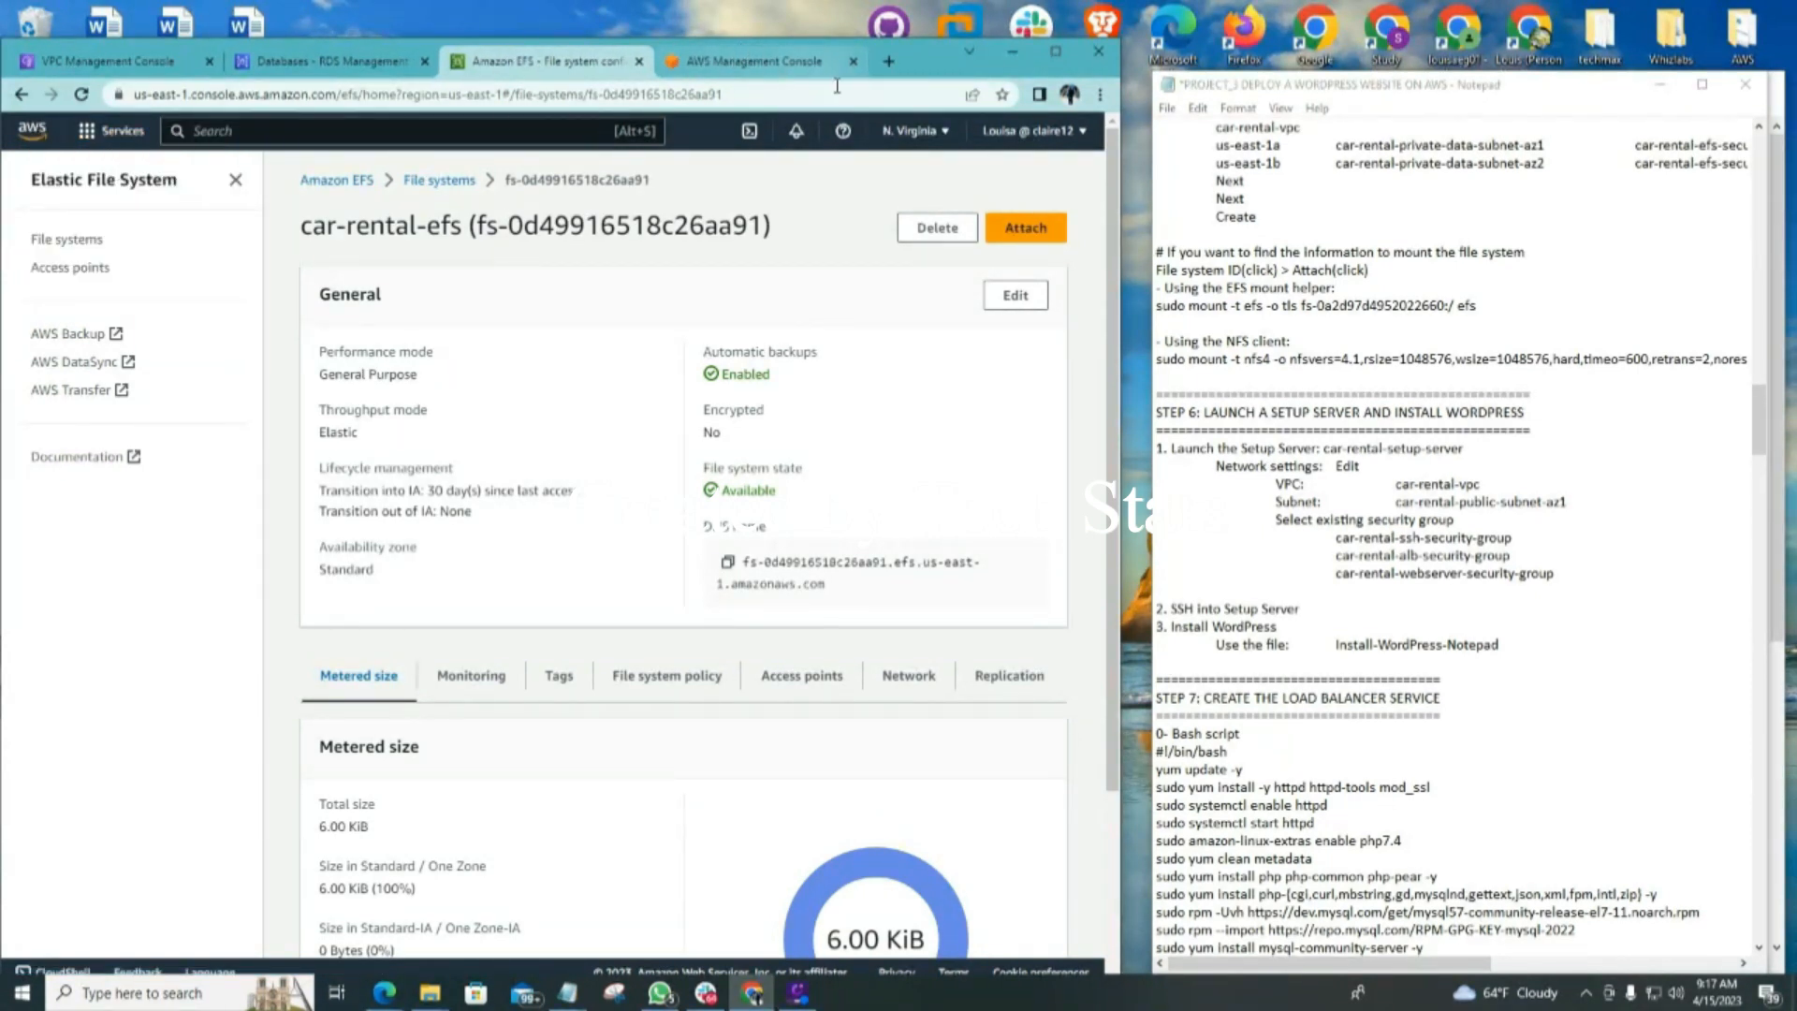
click(770, 62)
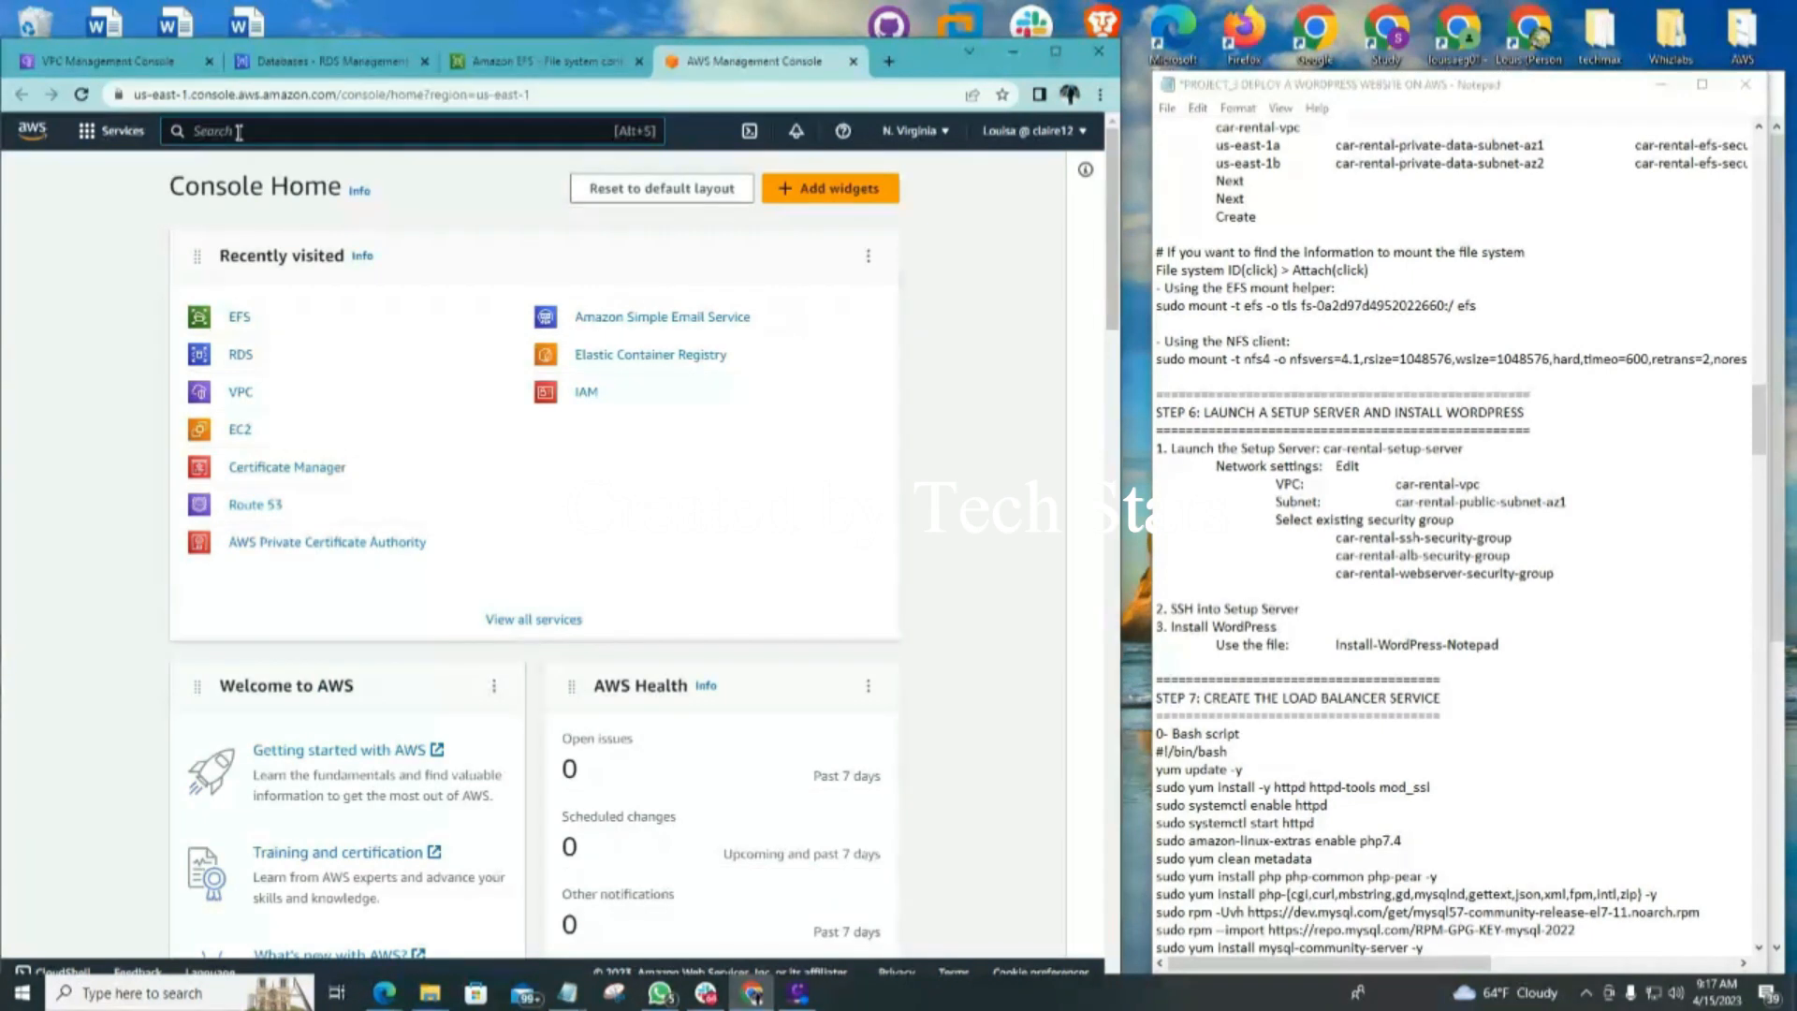
text(ec)
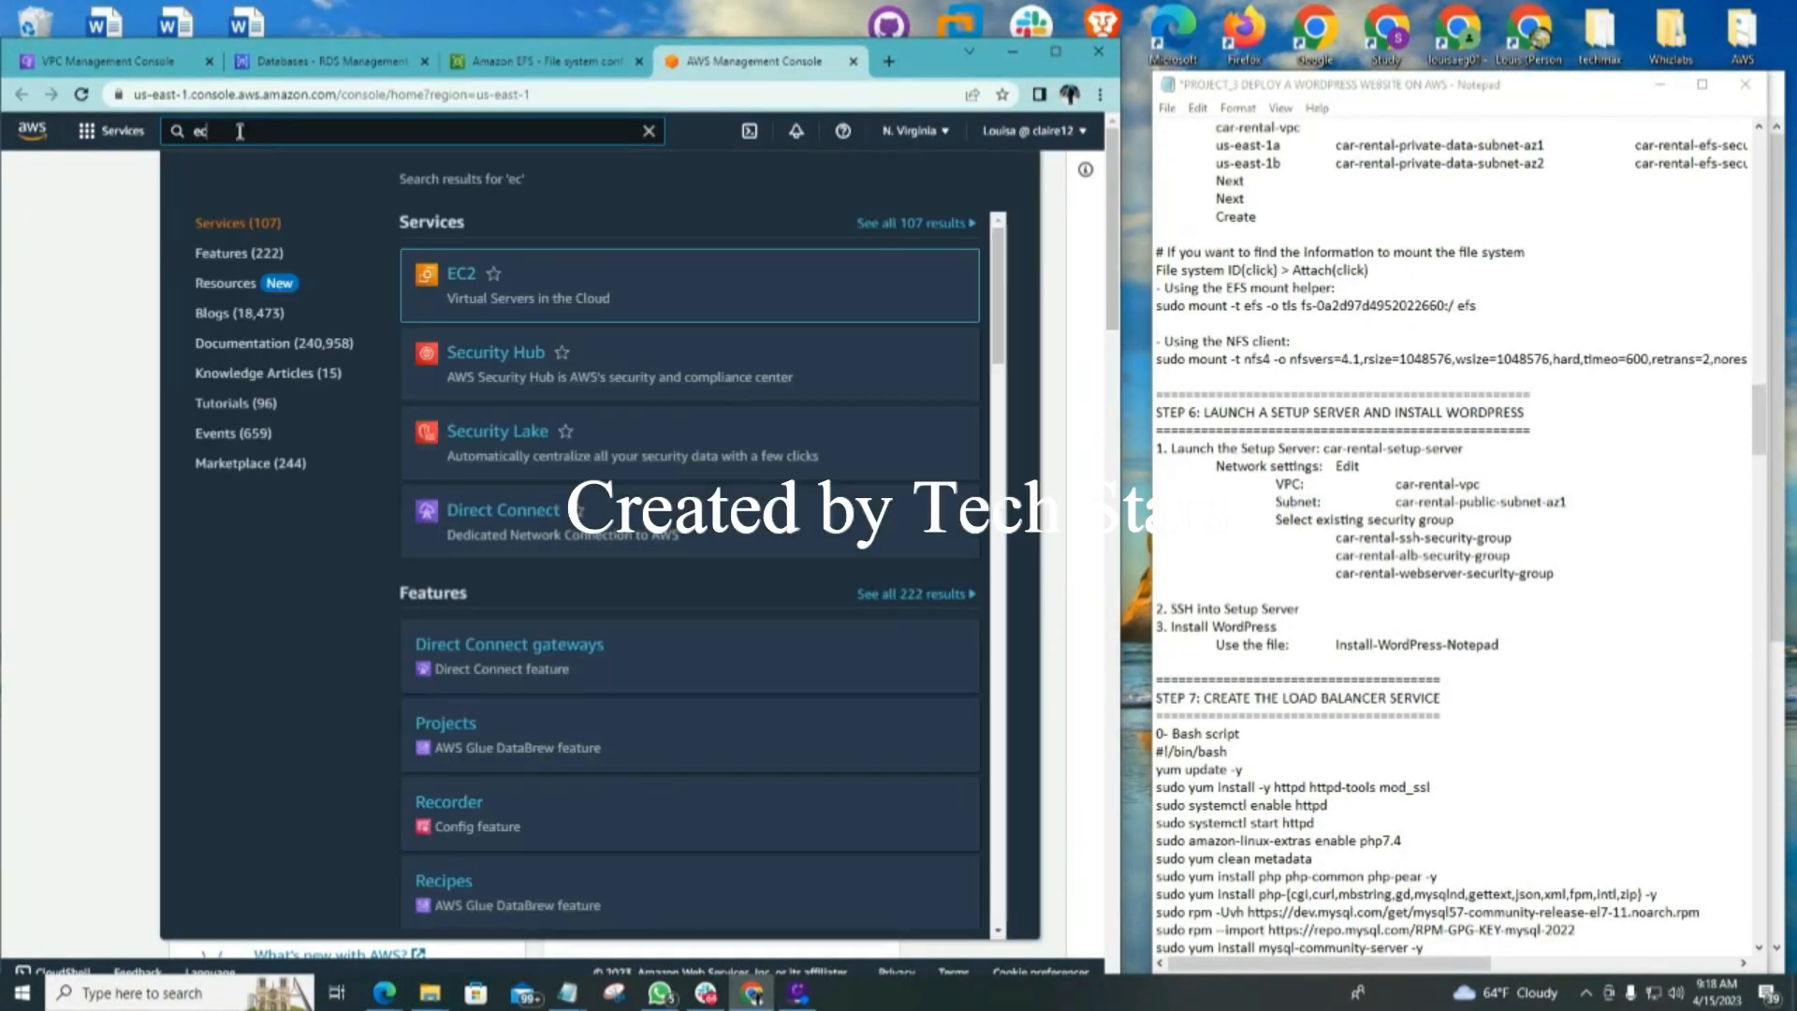
click(459, 277)
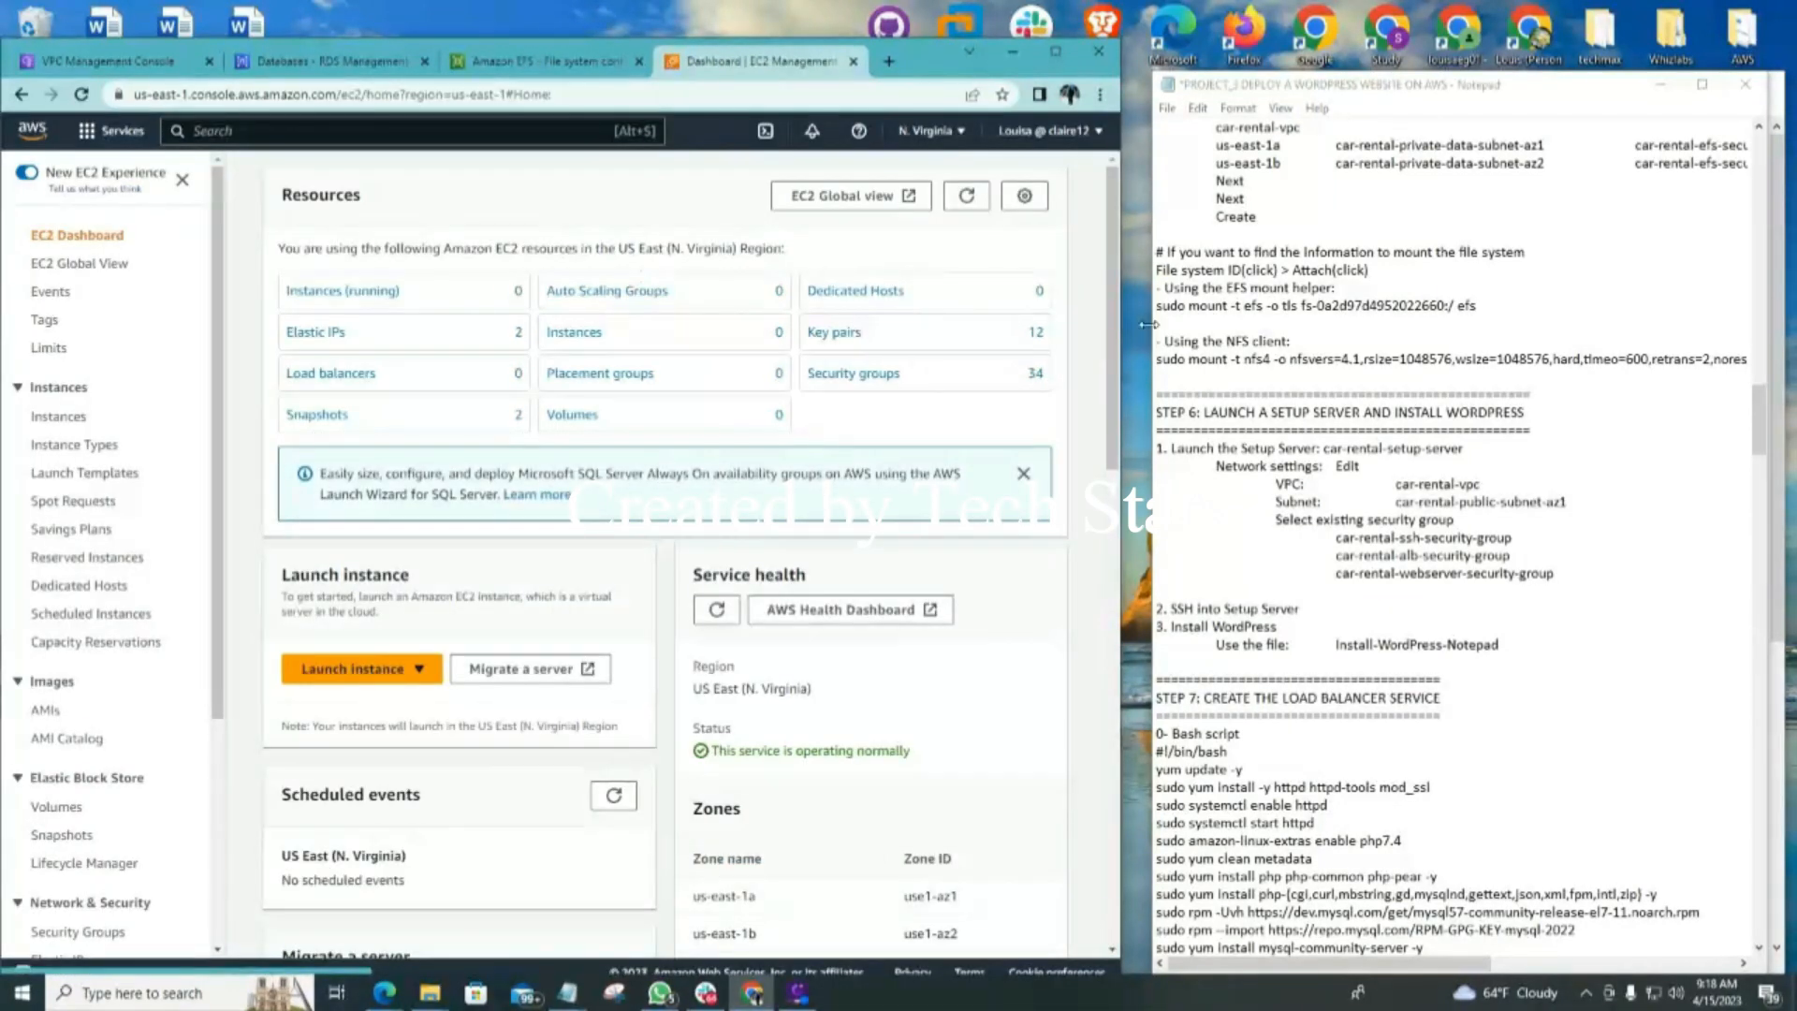
Copy the setup server's name, car-rental-setup-server, from step 6 of the project notes
scroll(1461, 458, down, 1)
scroll(1461, 459, down, 1)
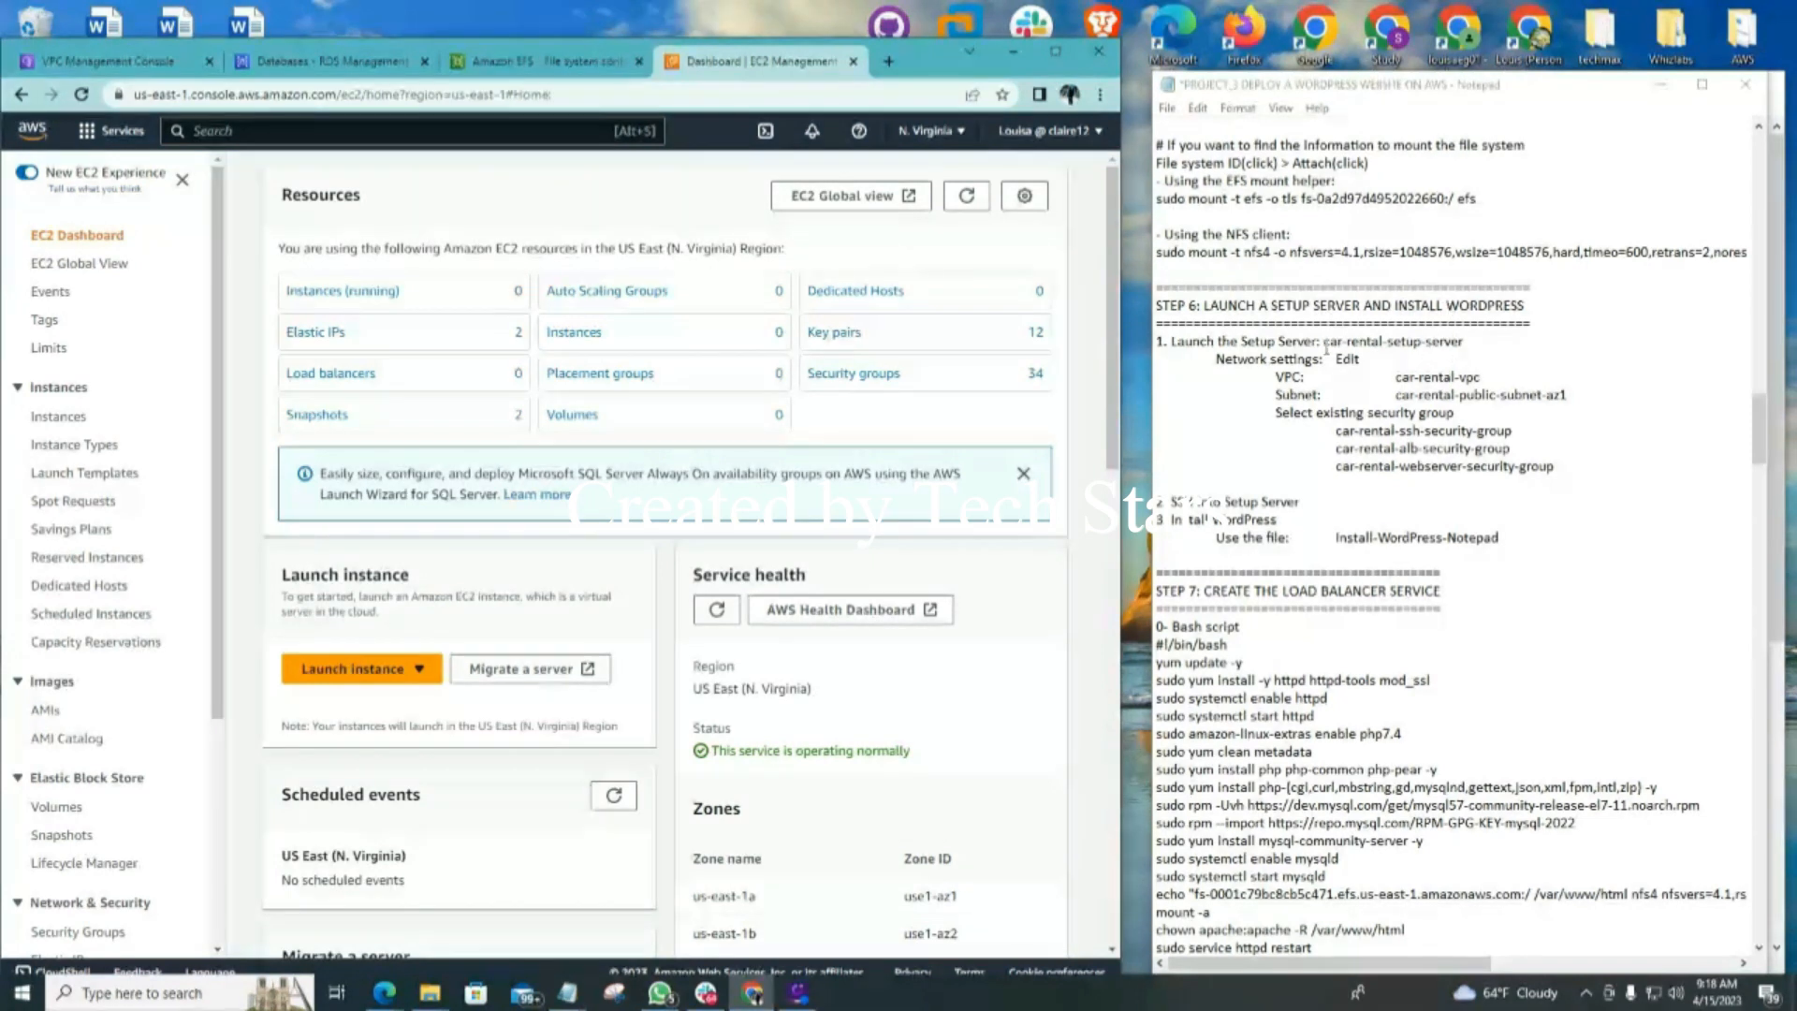
drag(1323, 343, 1466, 341)
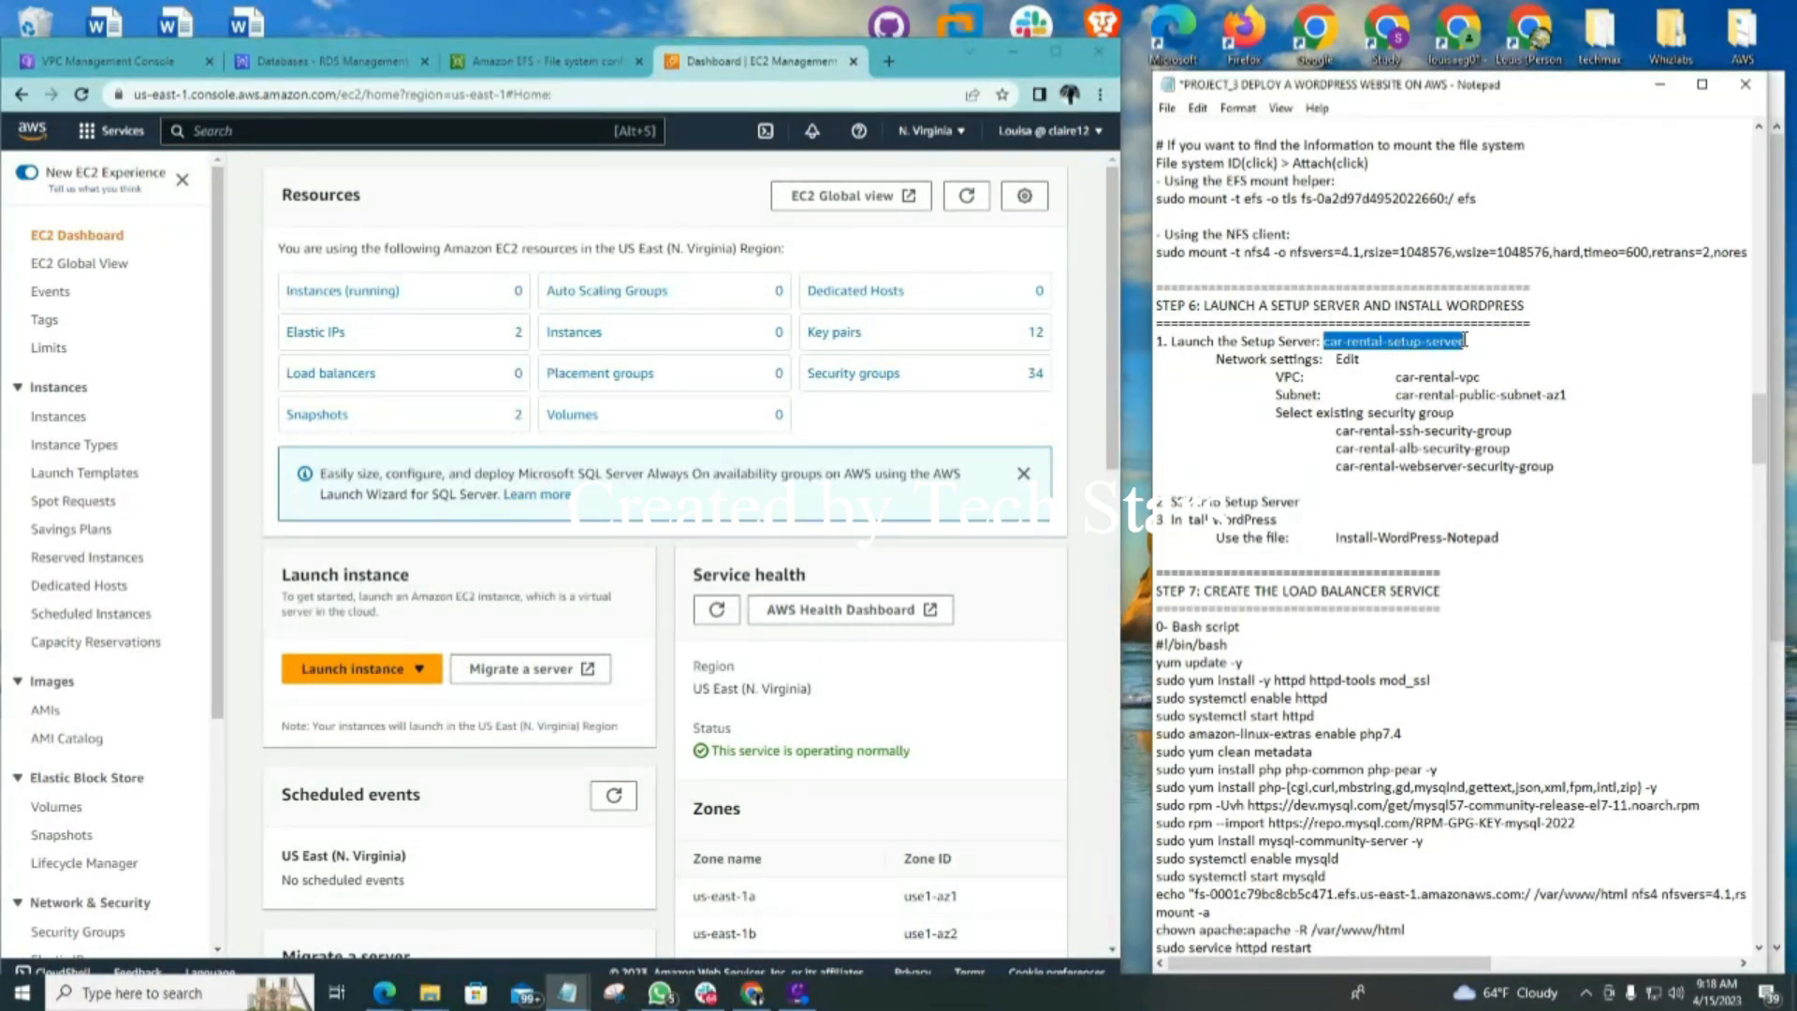
right_click(1456, 340)
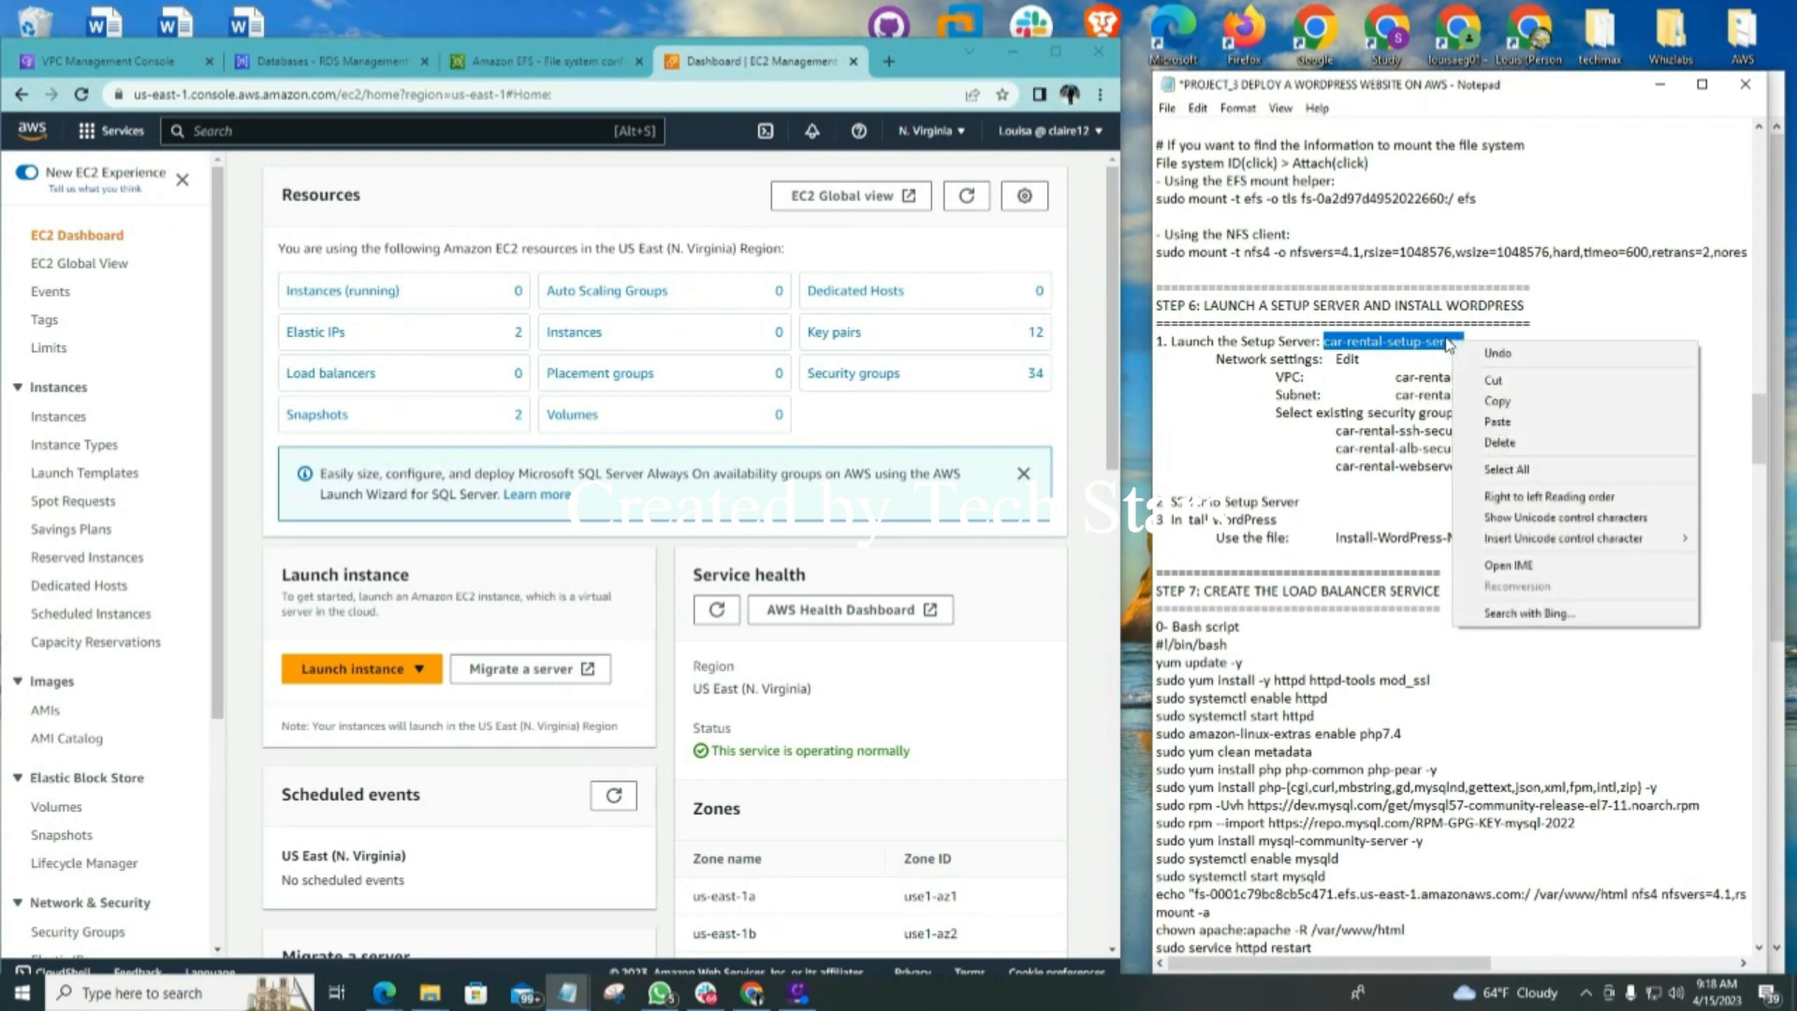
click(1497, 401)
Start launching a new EC2 instance, widen the browser window slightly, and name the instance car-rental-setup-server
click(321, 295)
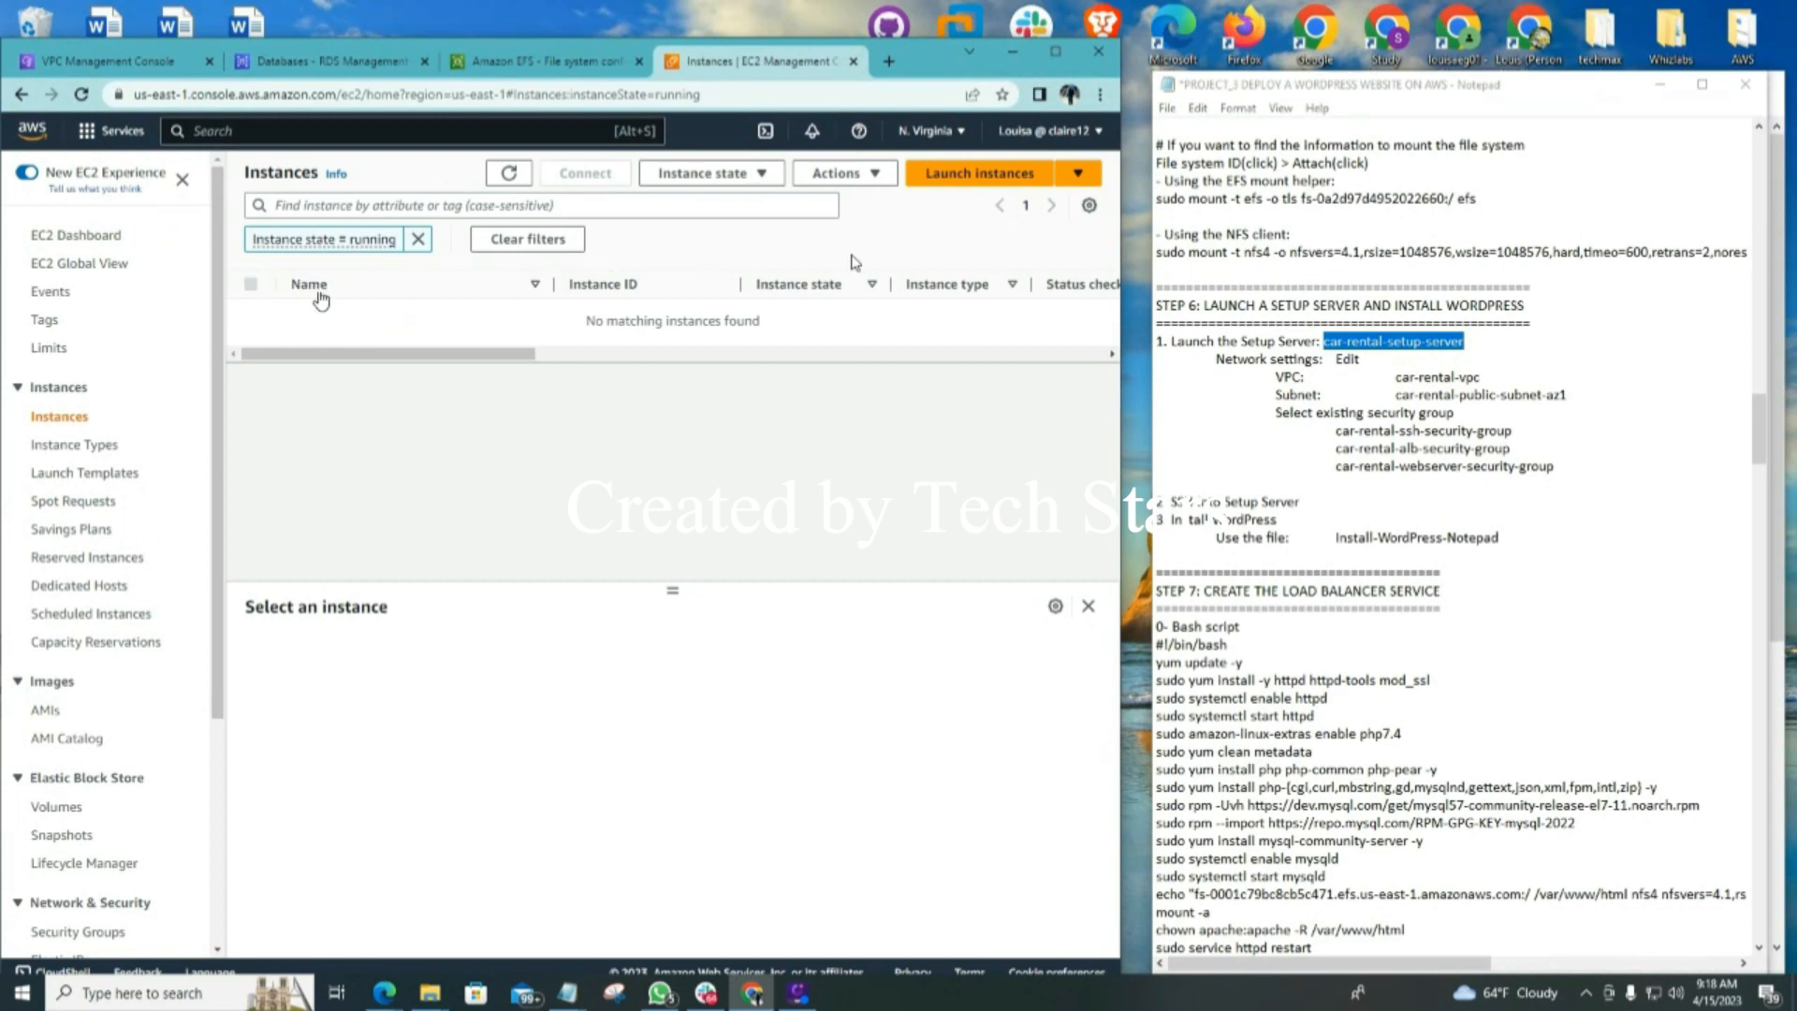
click(988, 180)
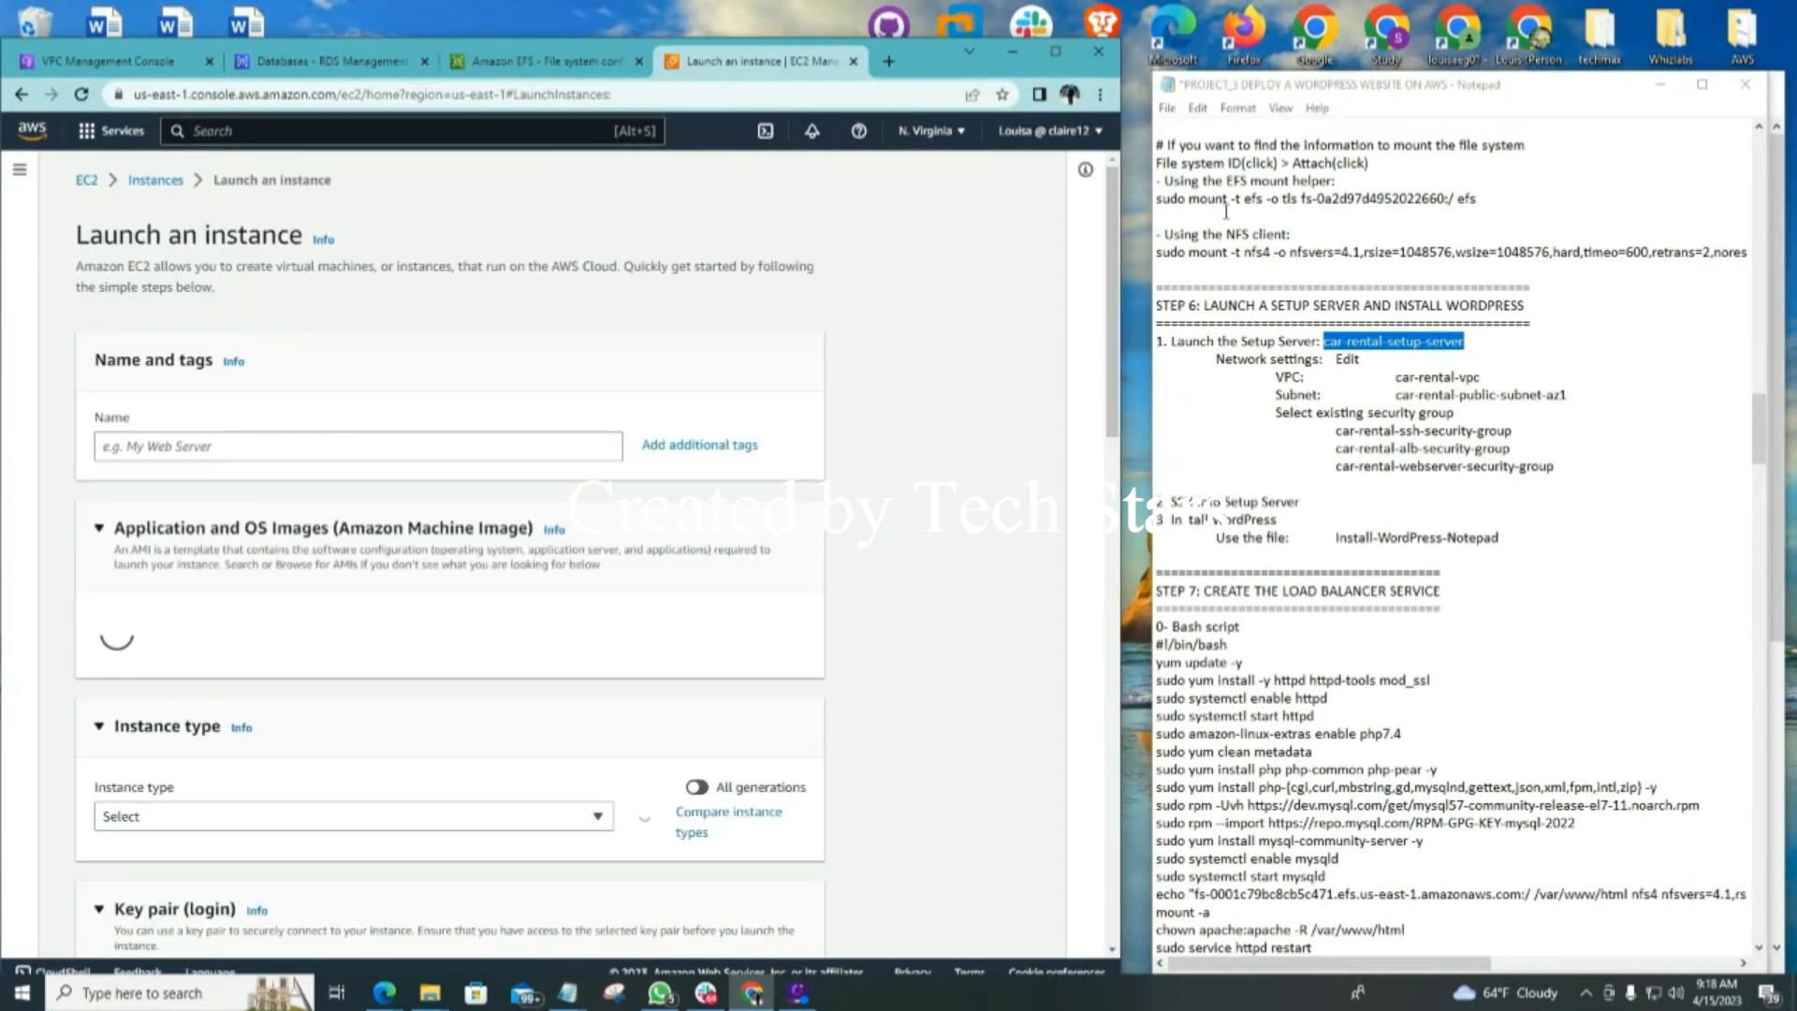
drag(1123, 345, 1152, 346)
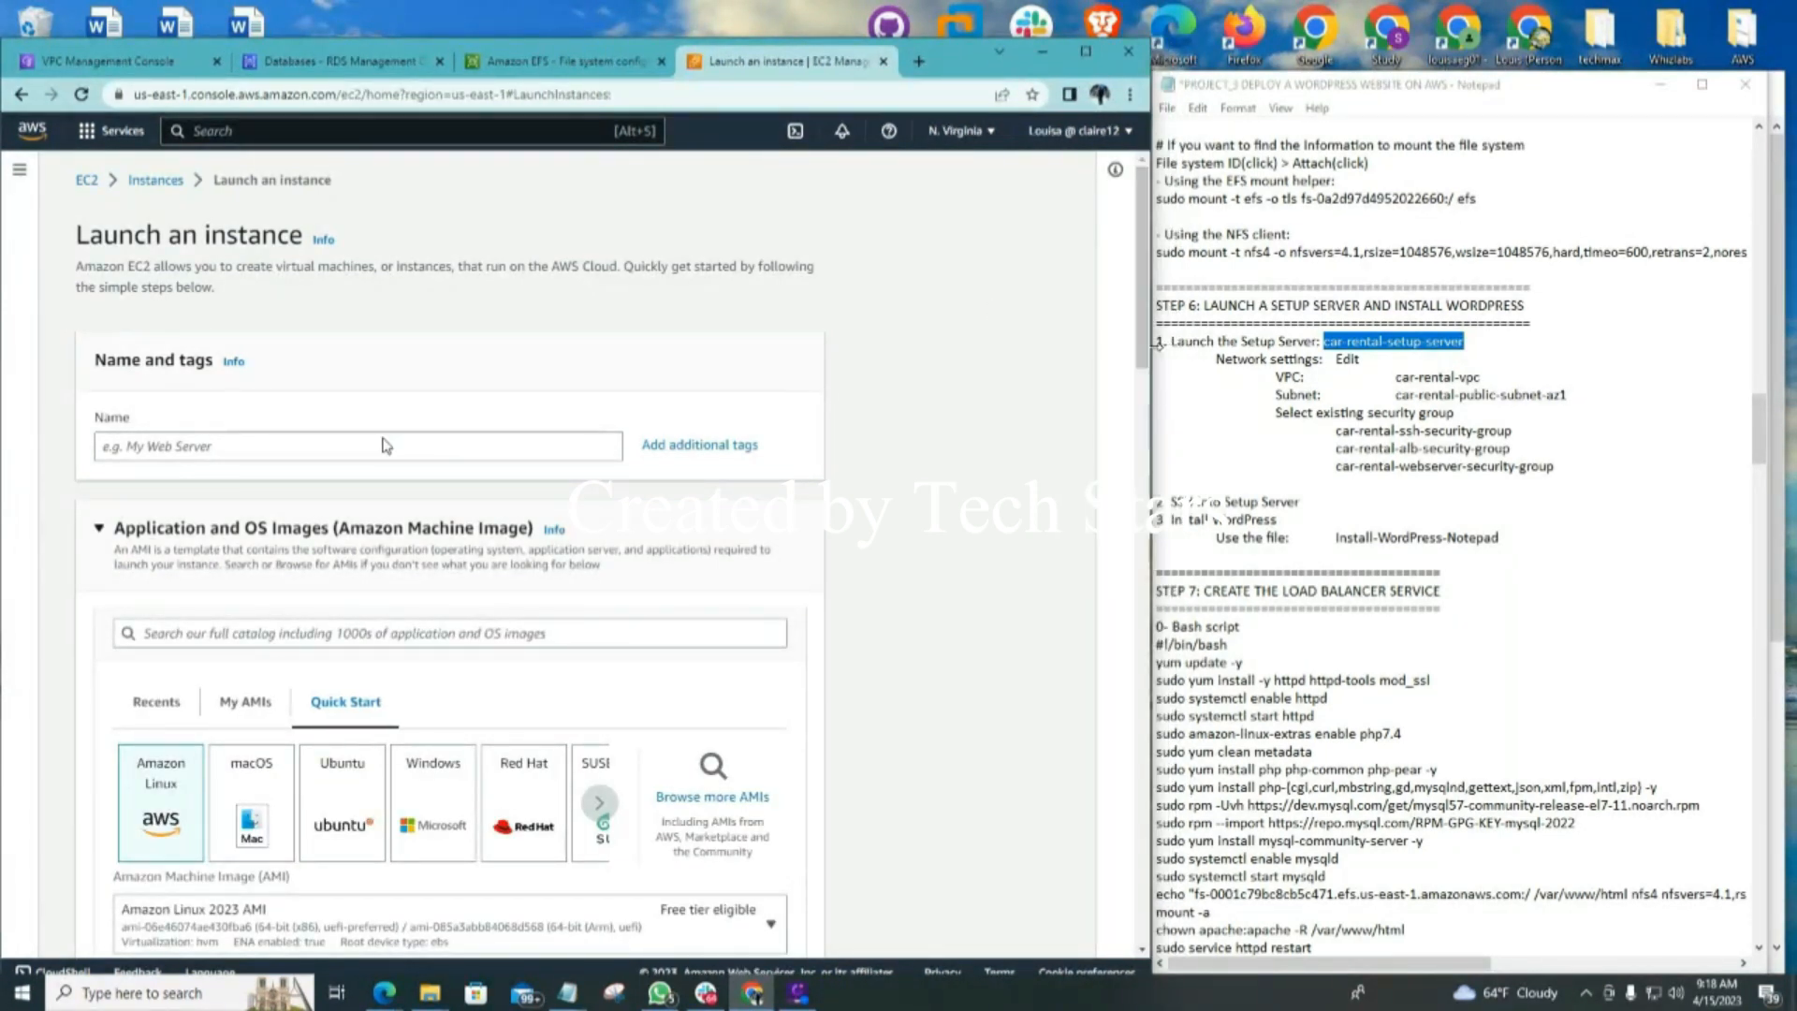
click(336, 448)
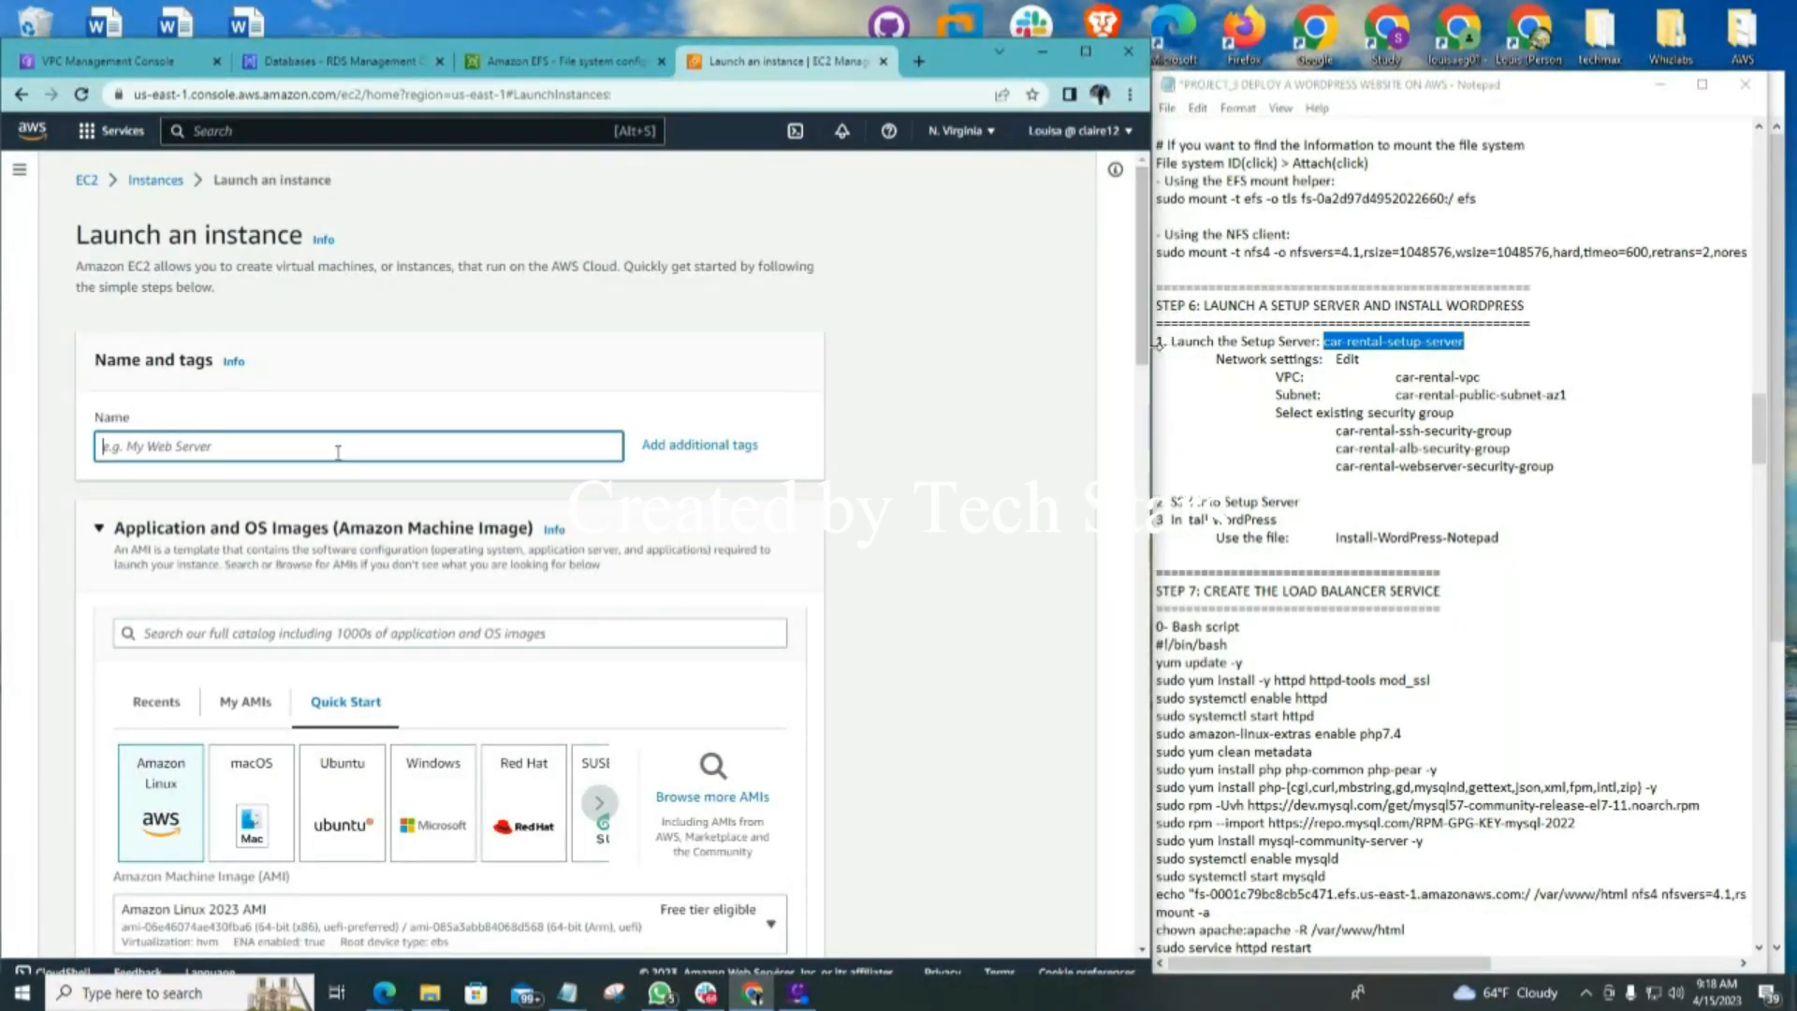
key(ctrl+v)
Choose Amazon Linux 2 AMI (HVM) - Kernel 5.10, SSD Volume Type as the instance's machine image
scroll(541, 492, down, 5)
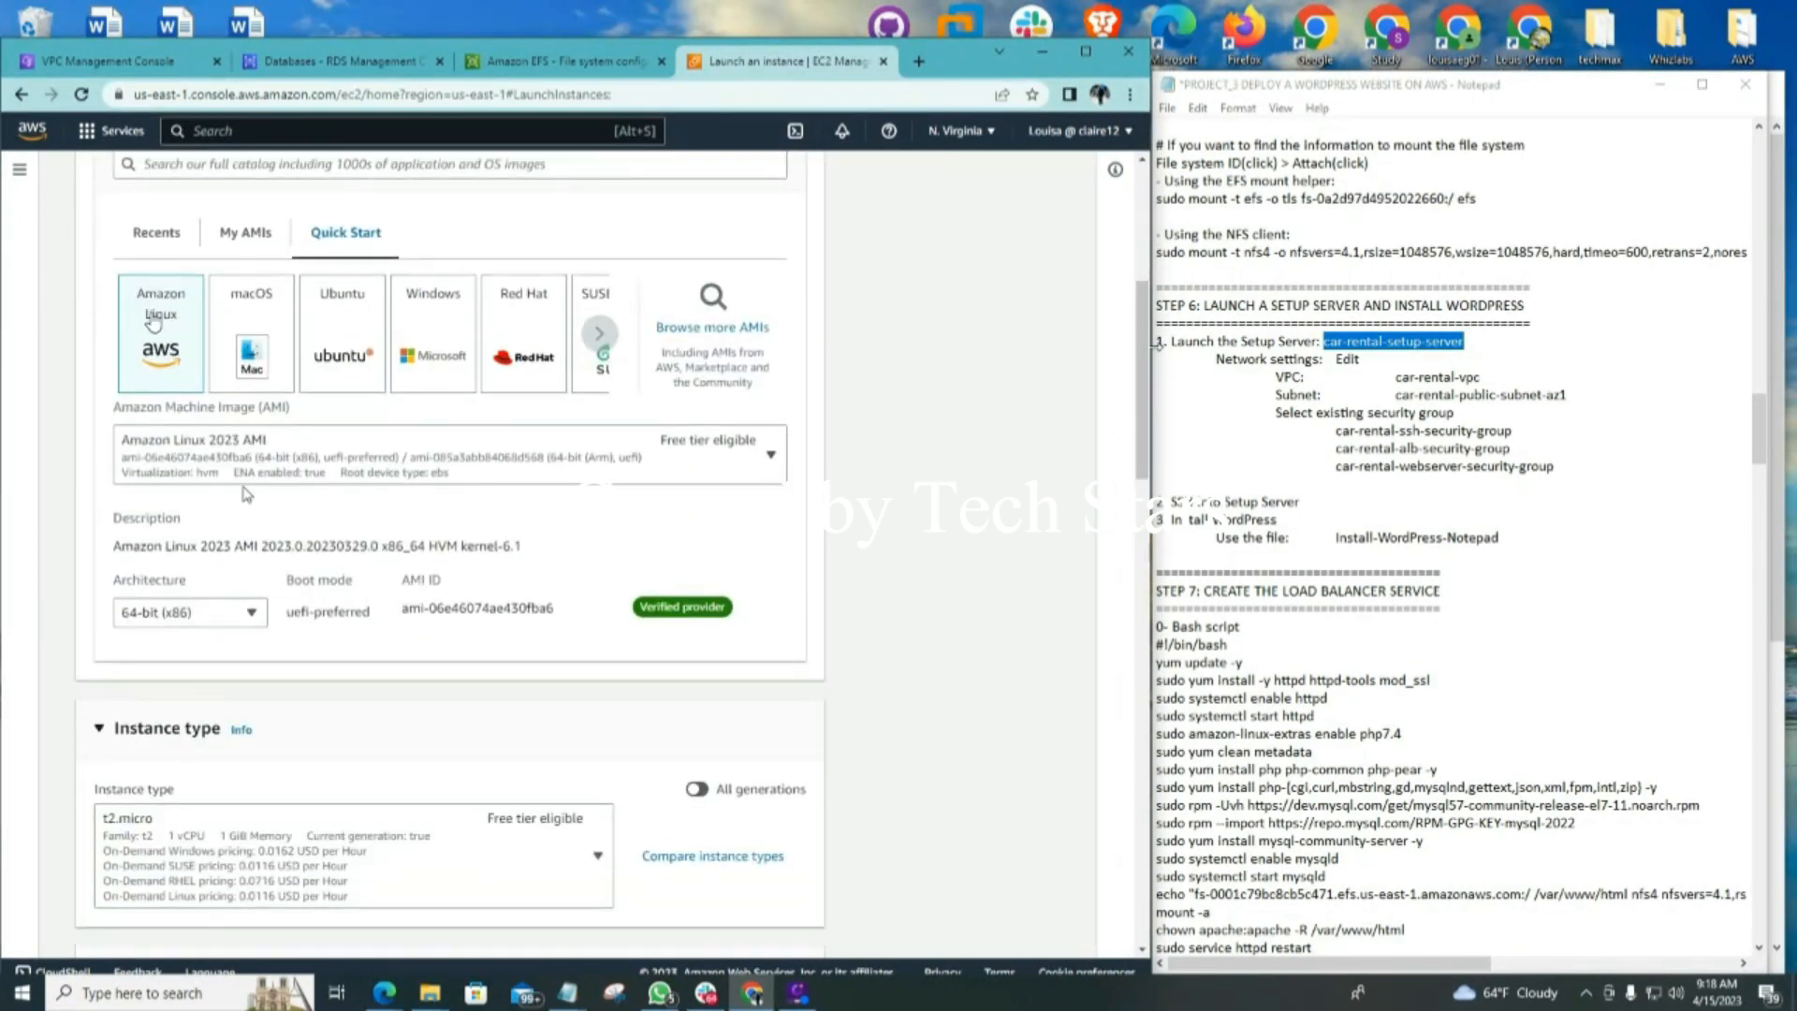
click(772, 459)
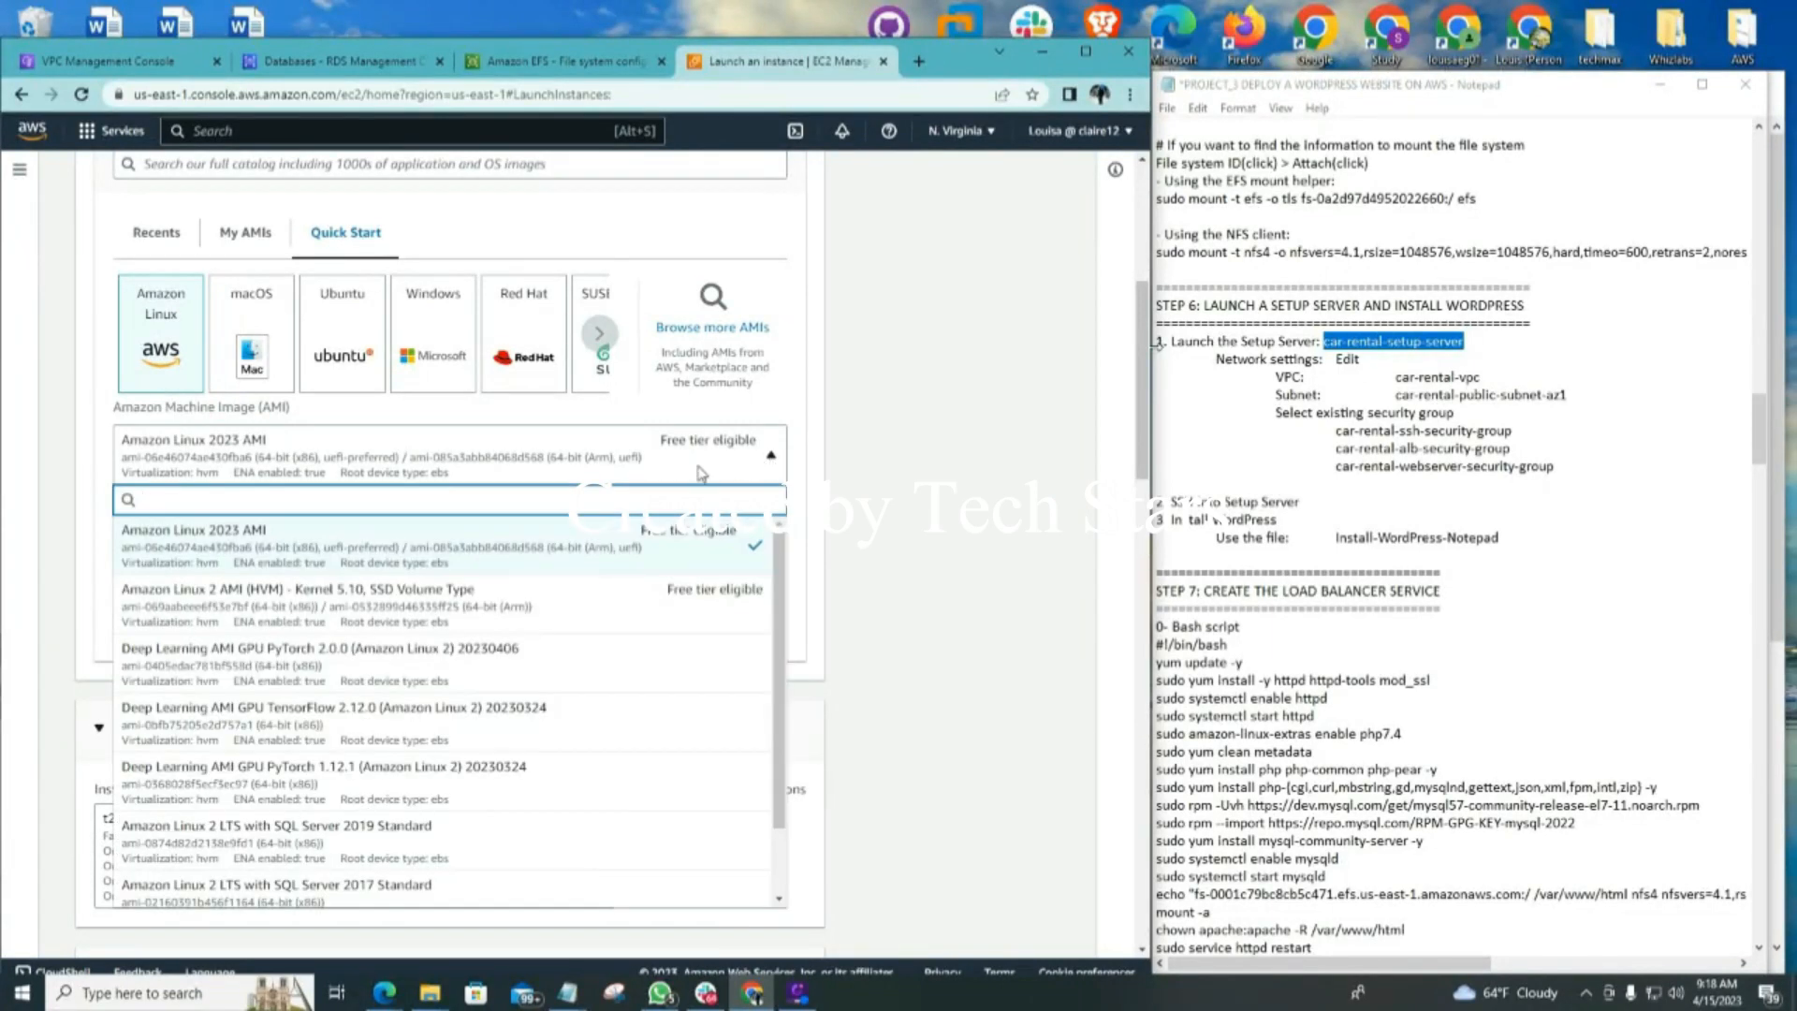
click(267, 611)
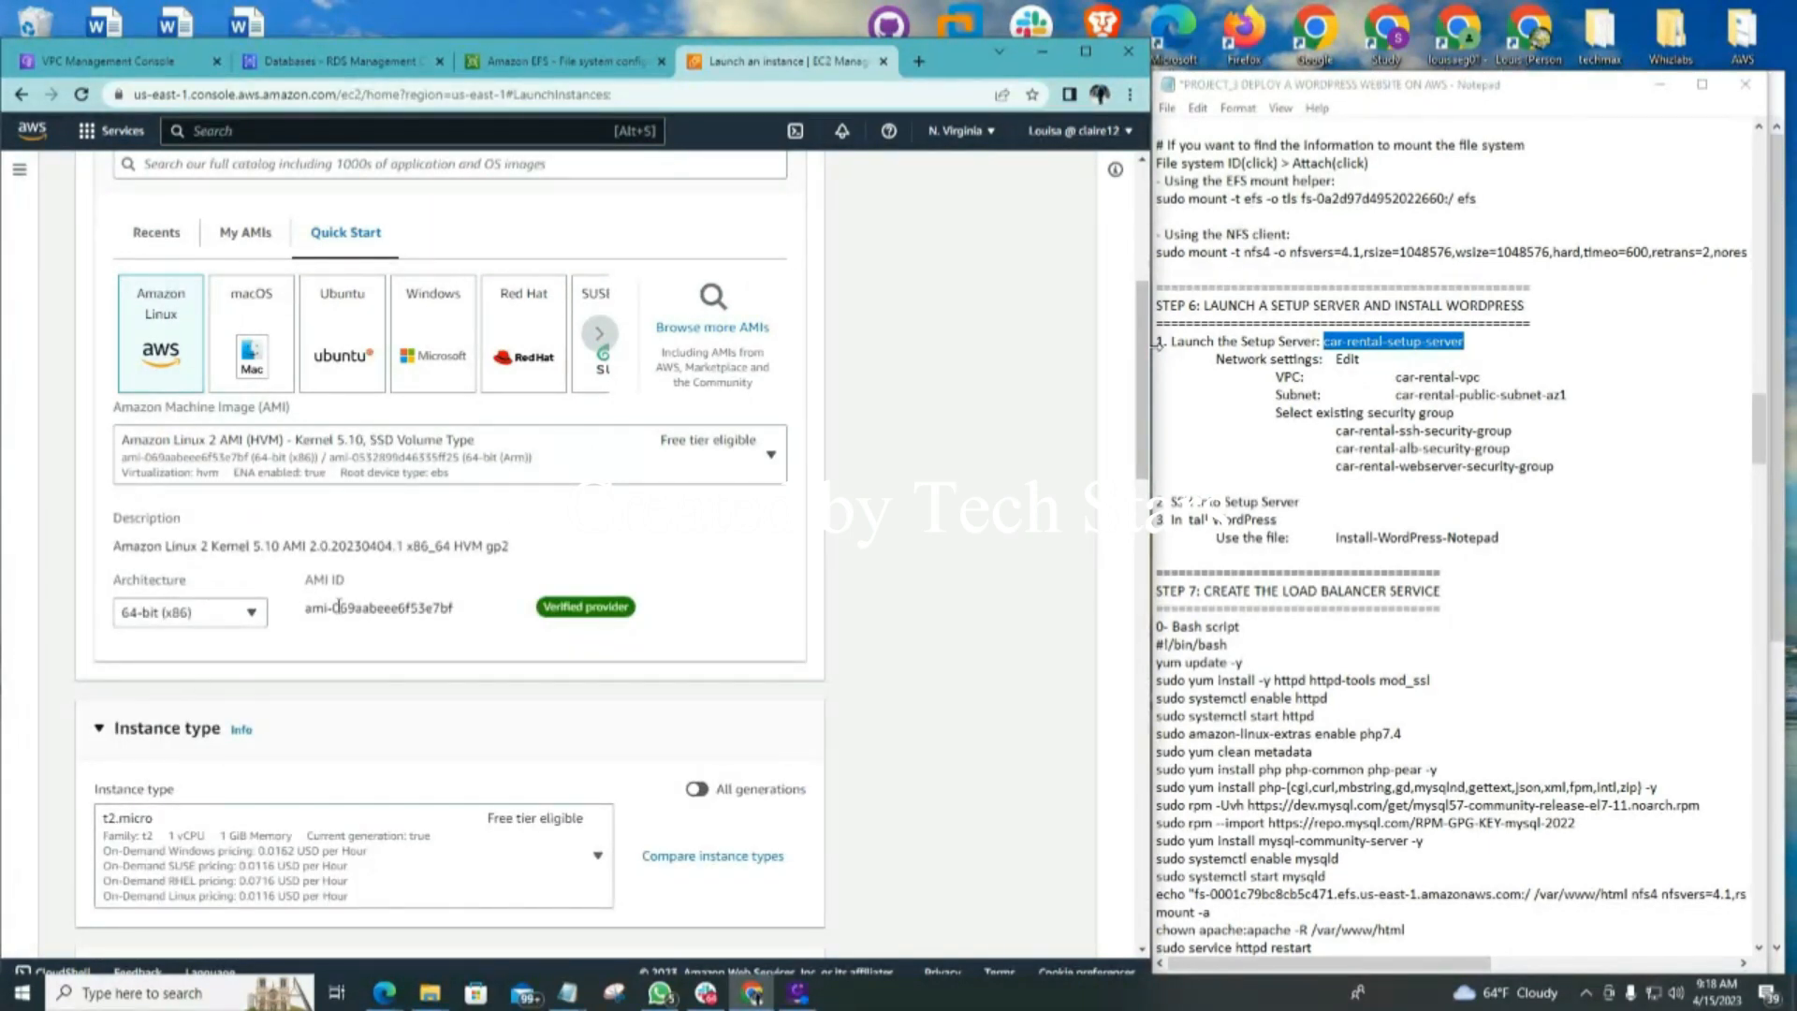
Keep the t2.micro instance type, refresh the key pair list, and select putty_key as the login key pair
scroll(298, 616, down, 2)
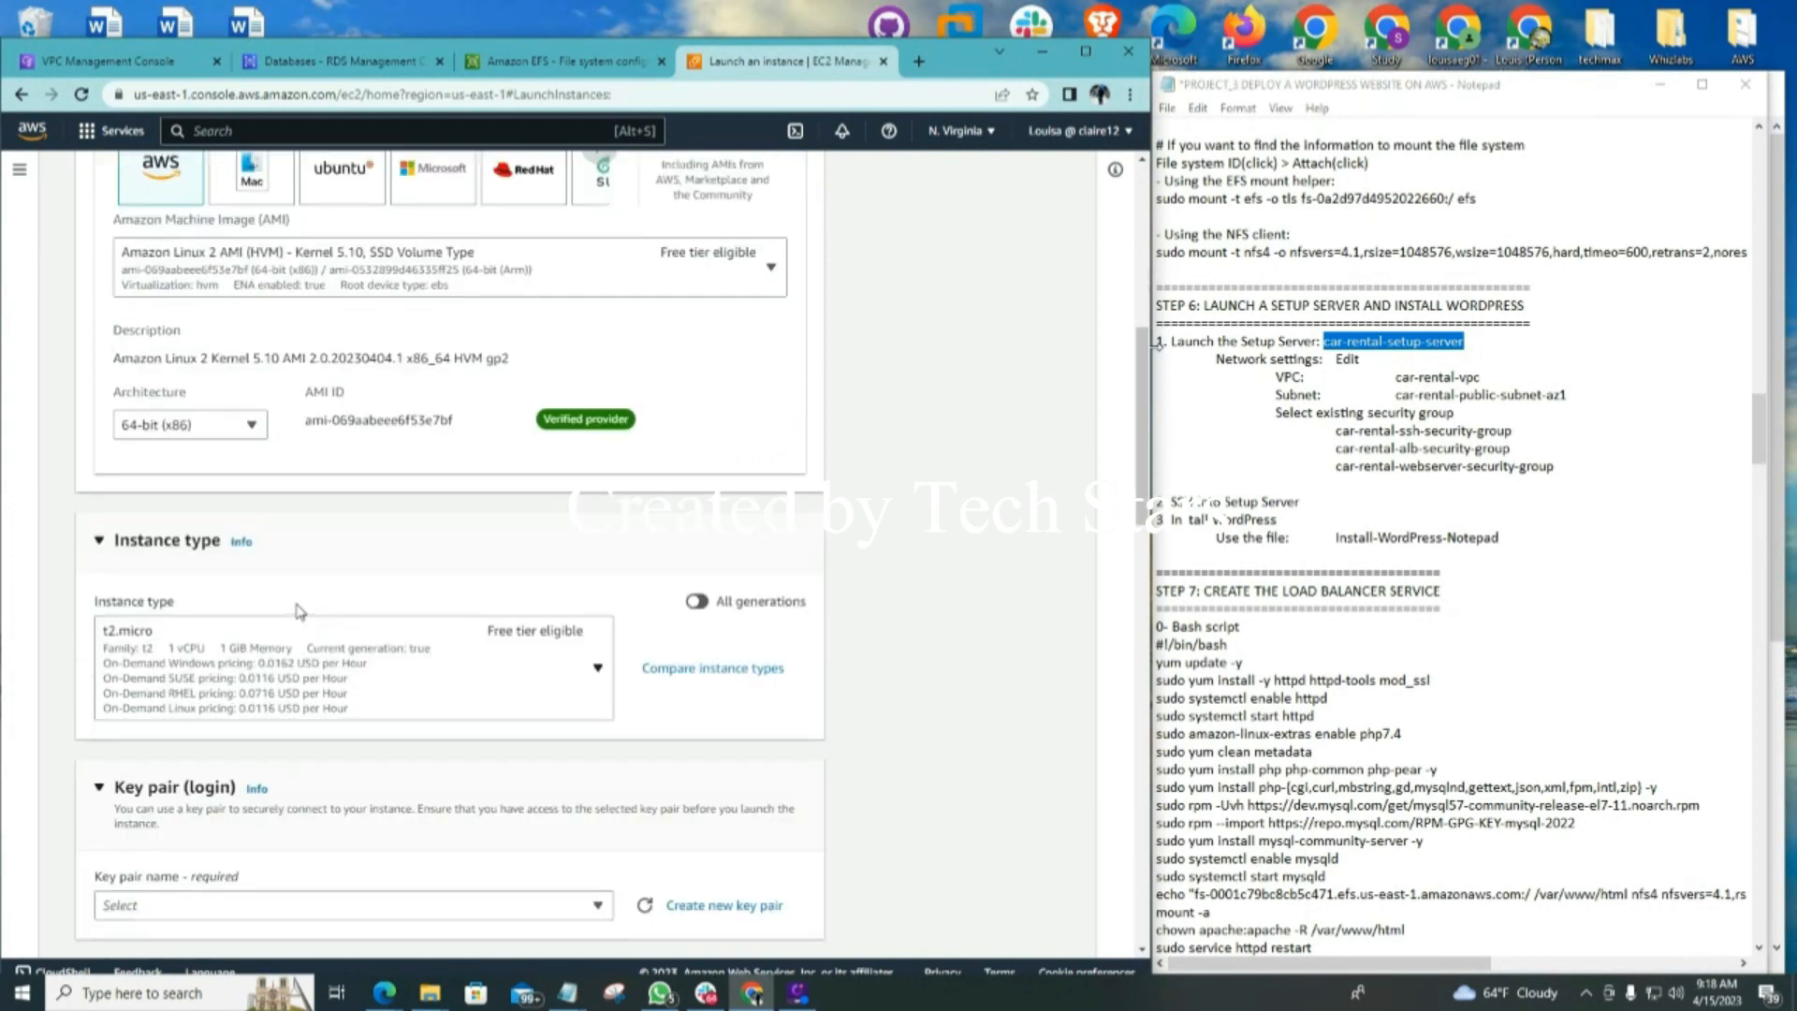
scroll(286, 676, down, 2)
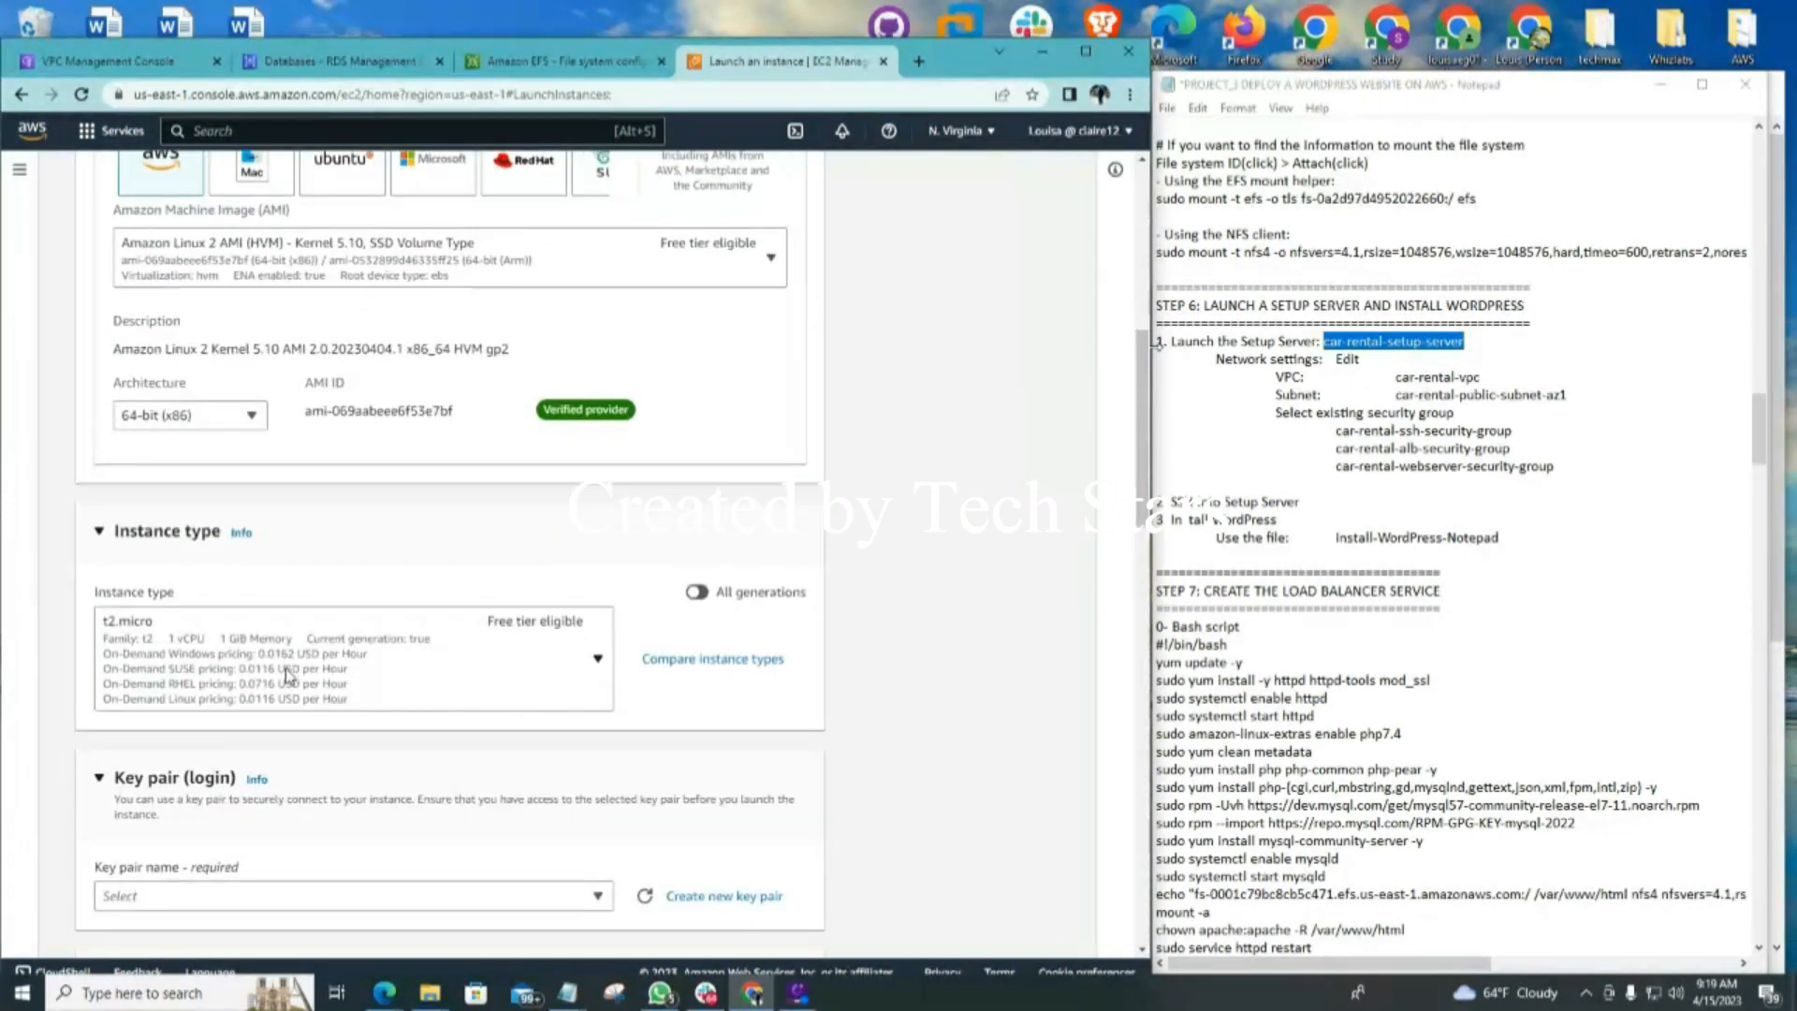
scroll(290, 673, down, 2)
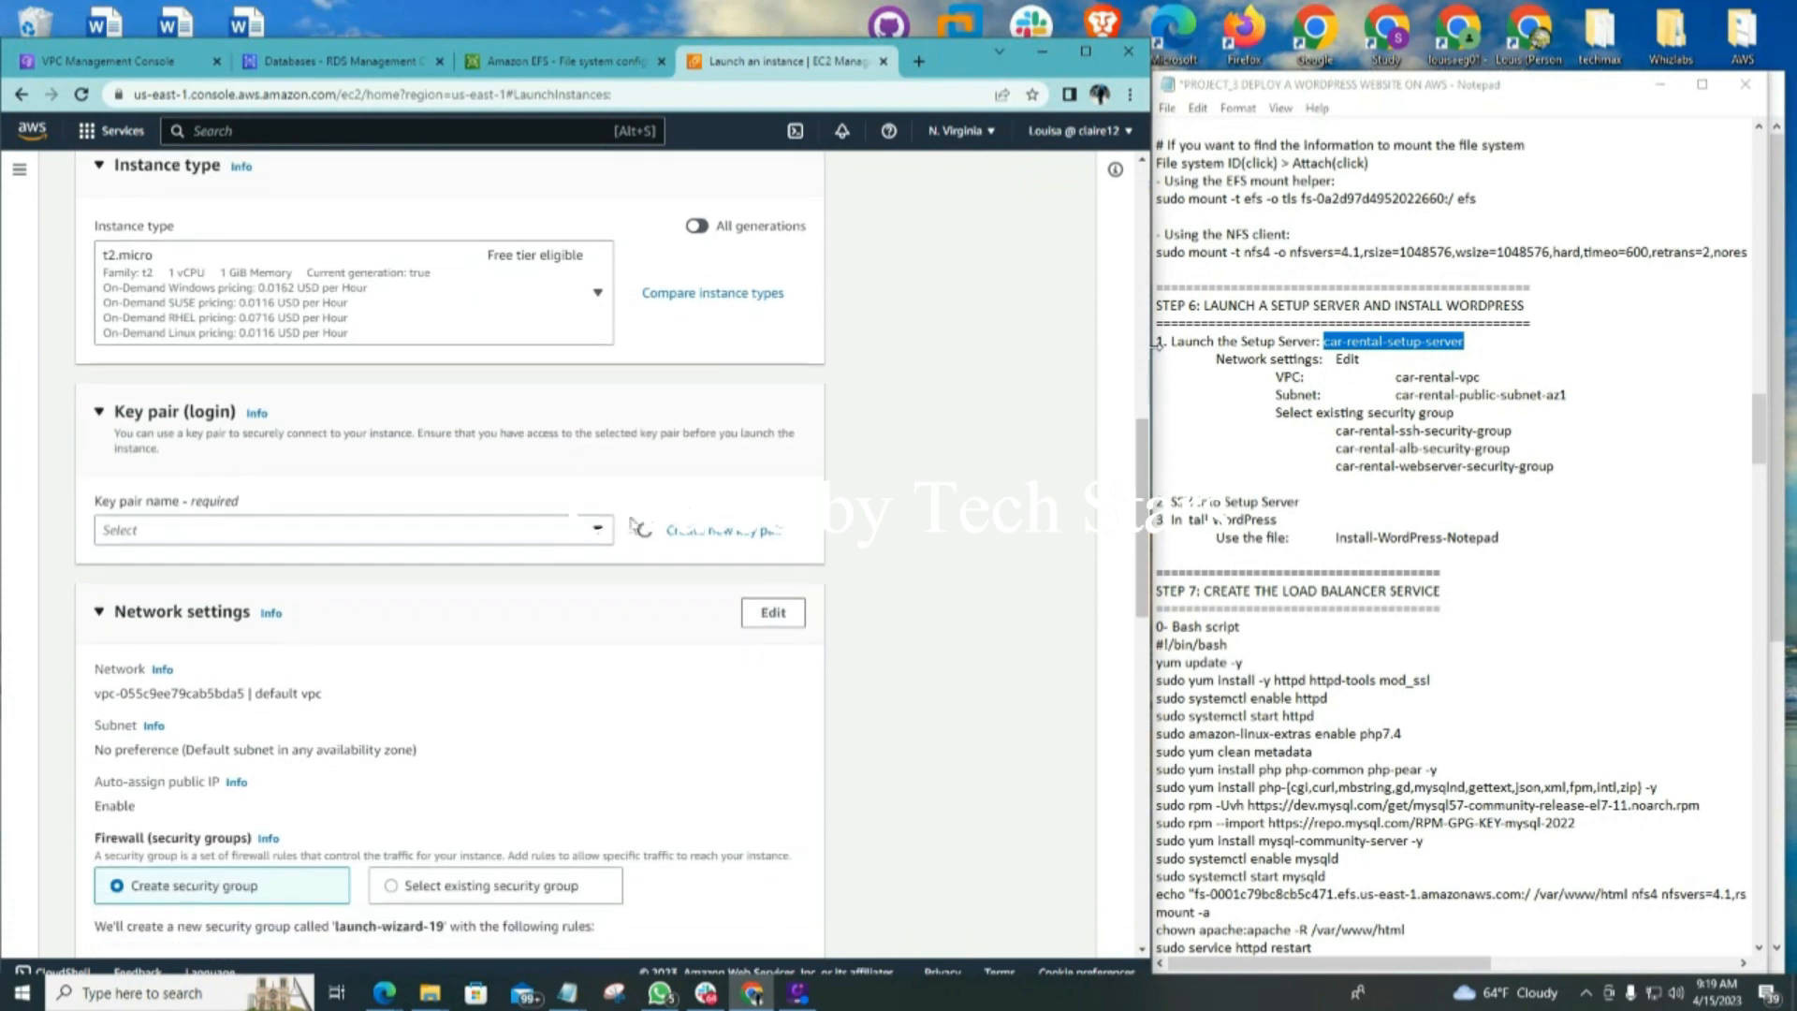
click(643, 529)
click(604, 536)
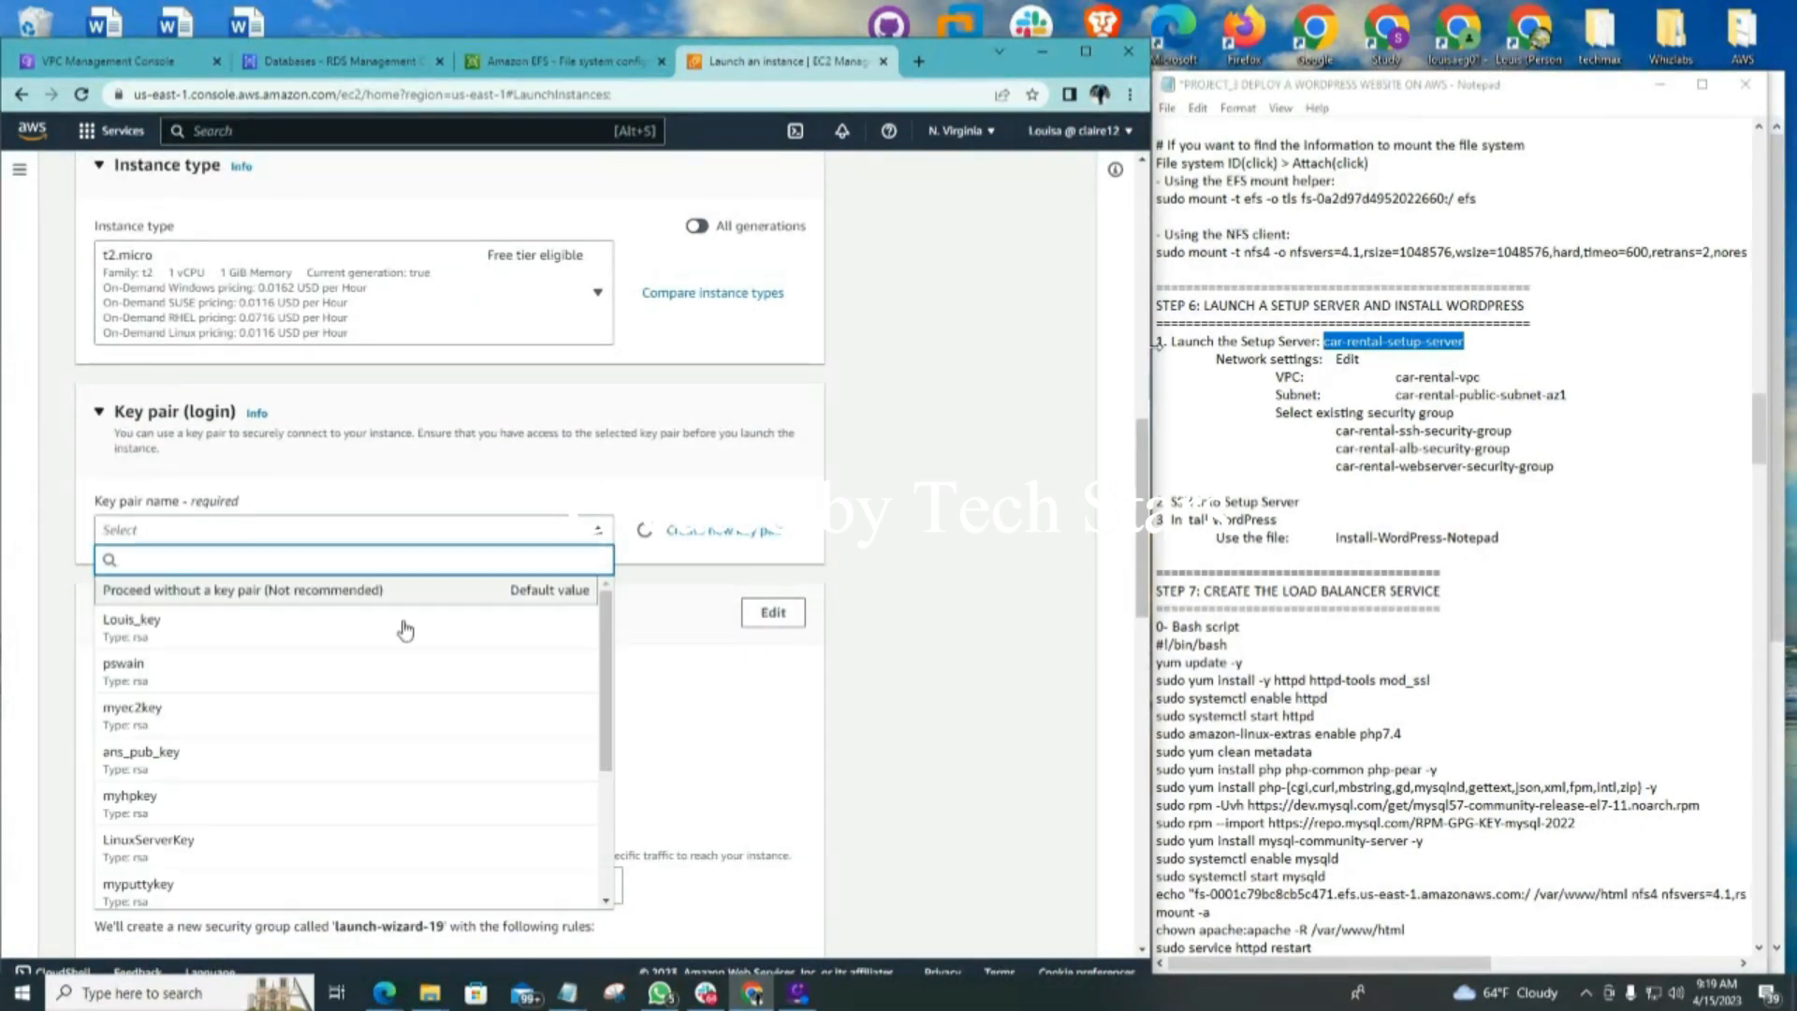
scroll(342, 655, down, 2)
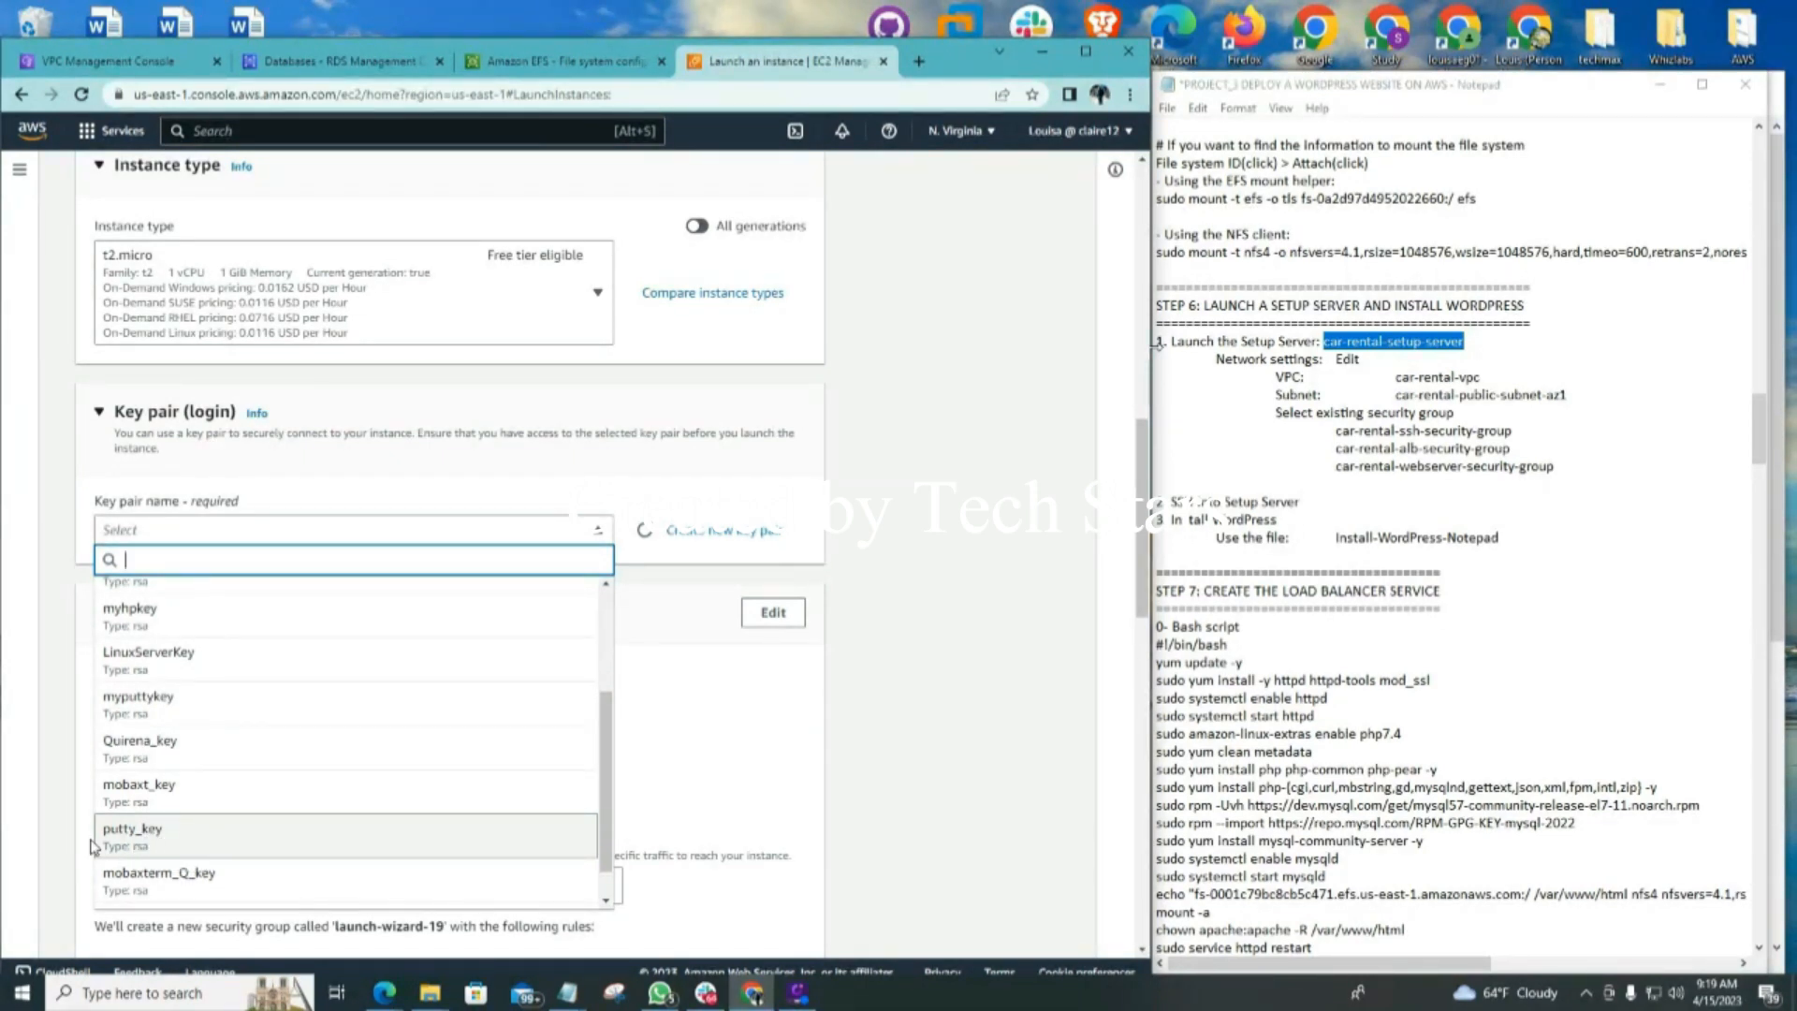
click(160, 835)
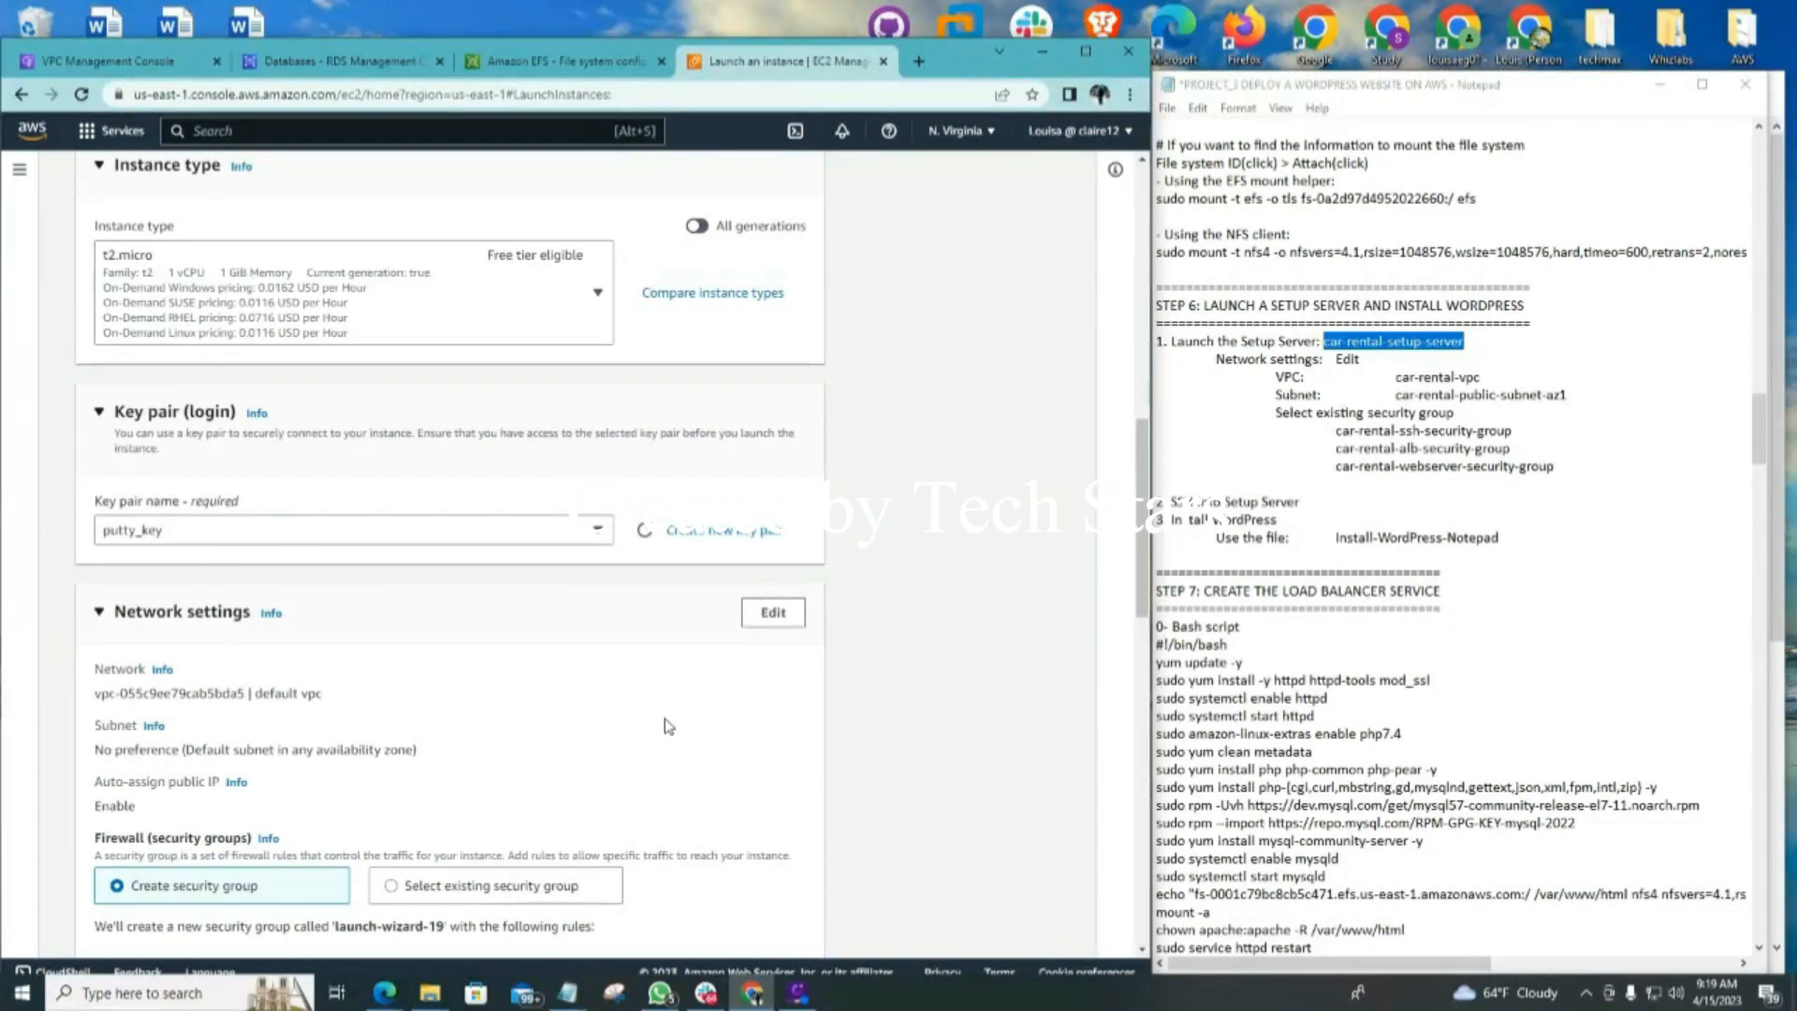
Edit the instance's network settings to use the car-rental-vpc VPC and the car-rental-public-subnet-az1 subnet
scroll(990, 578, down, 1)
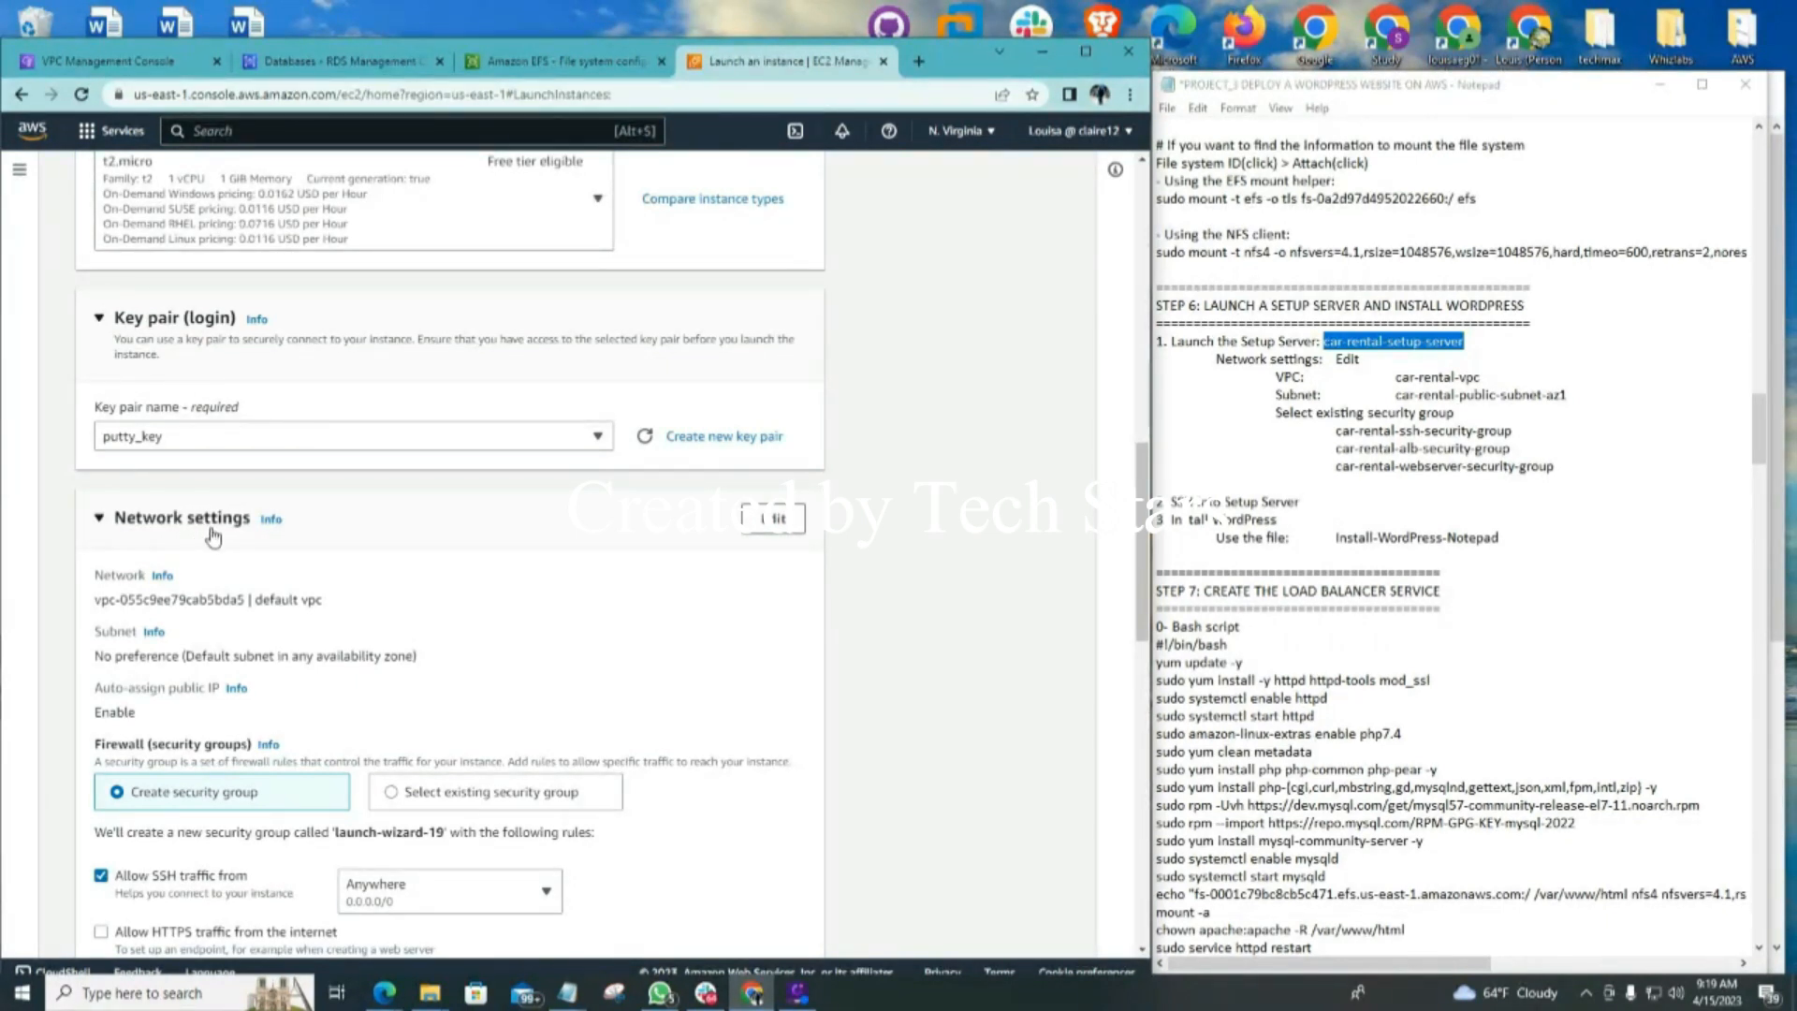
click(783, 522)
scroll(663, 595, down, 2)
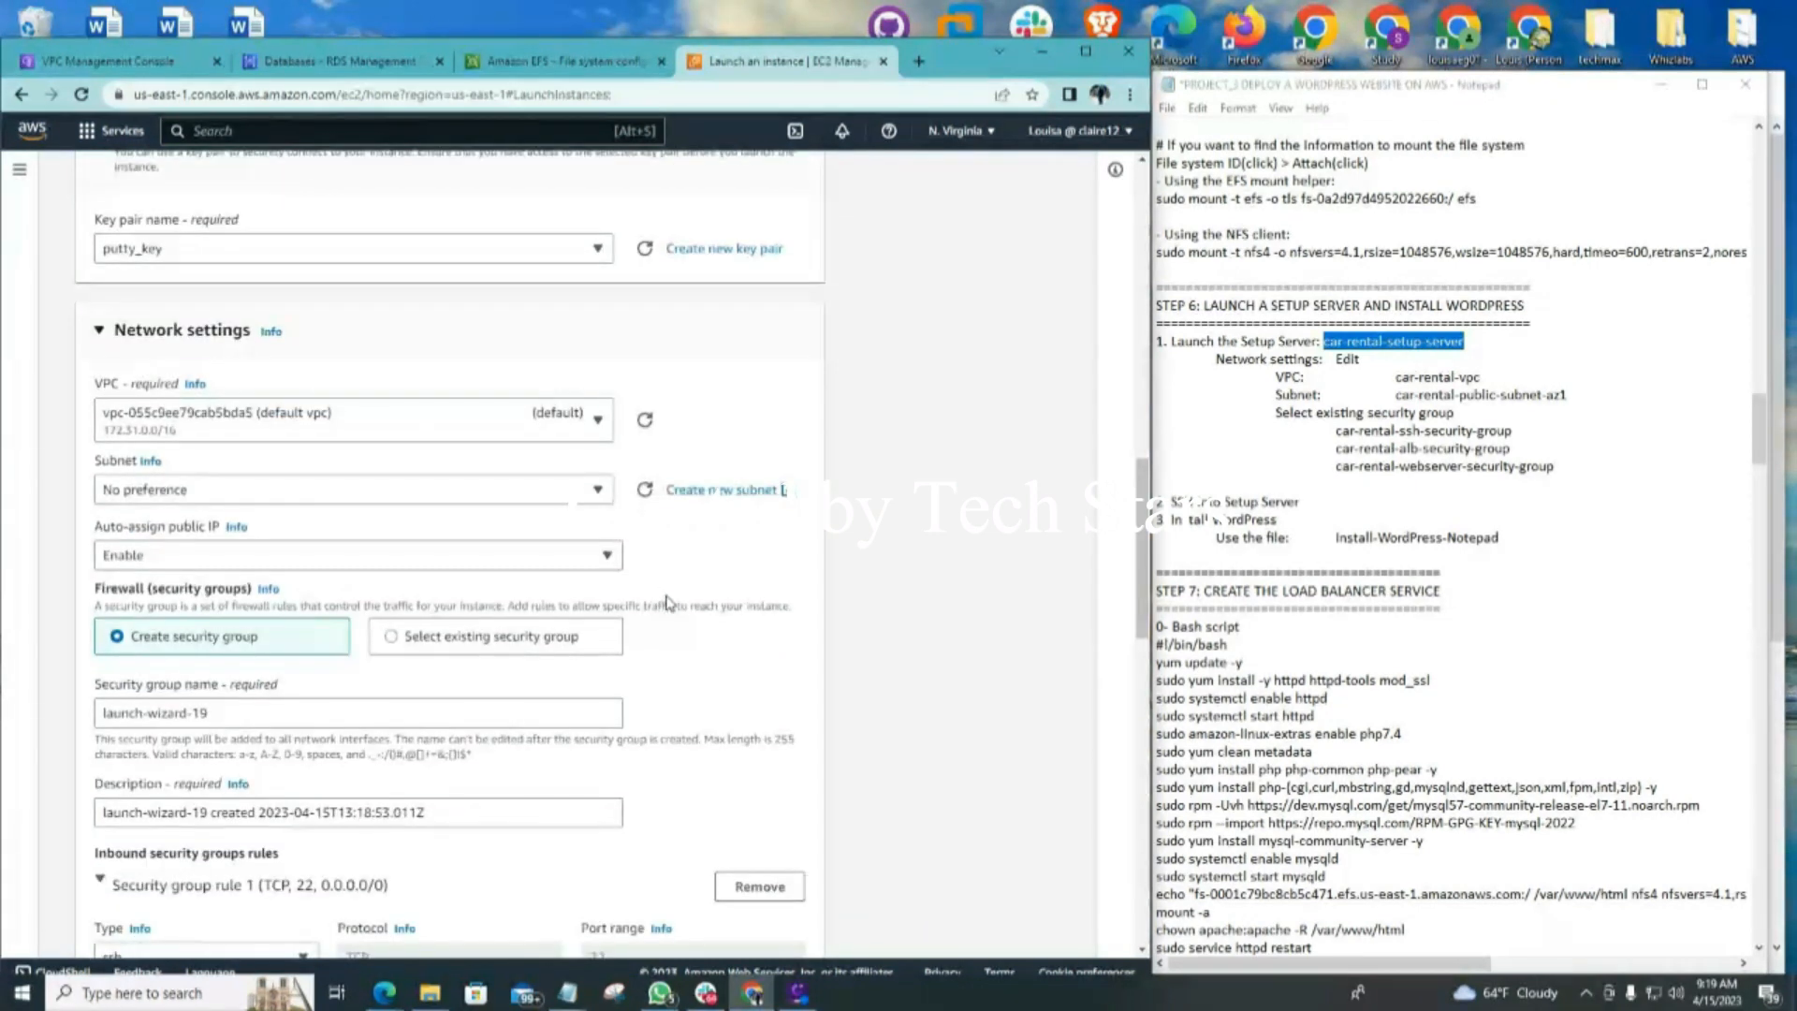
click(598, 421)
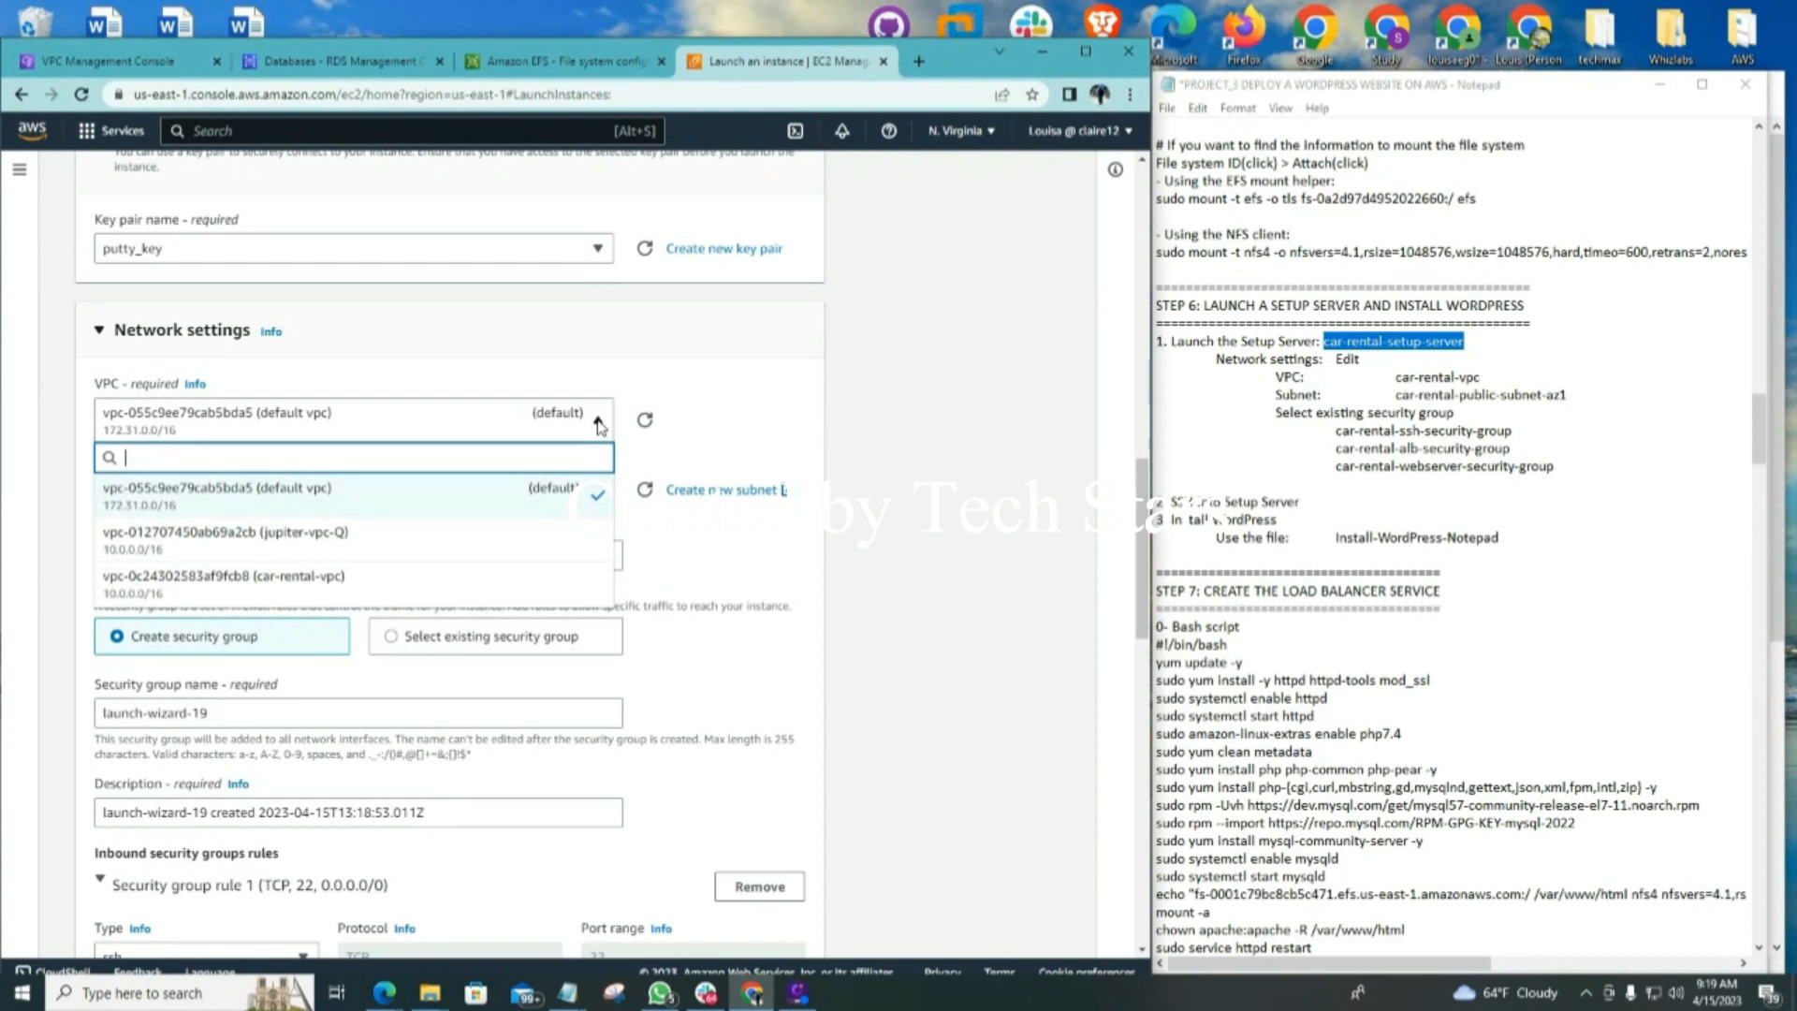
click(227, 583)
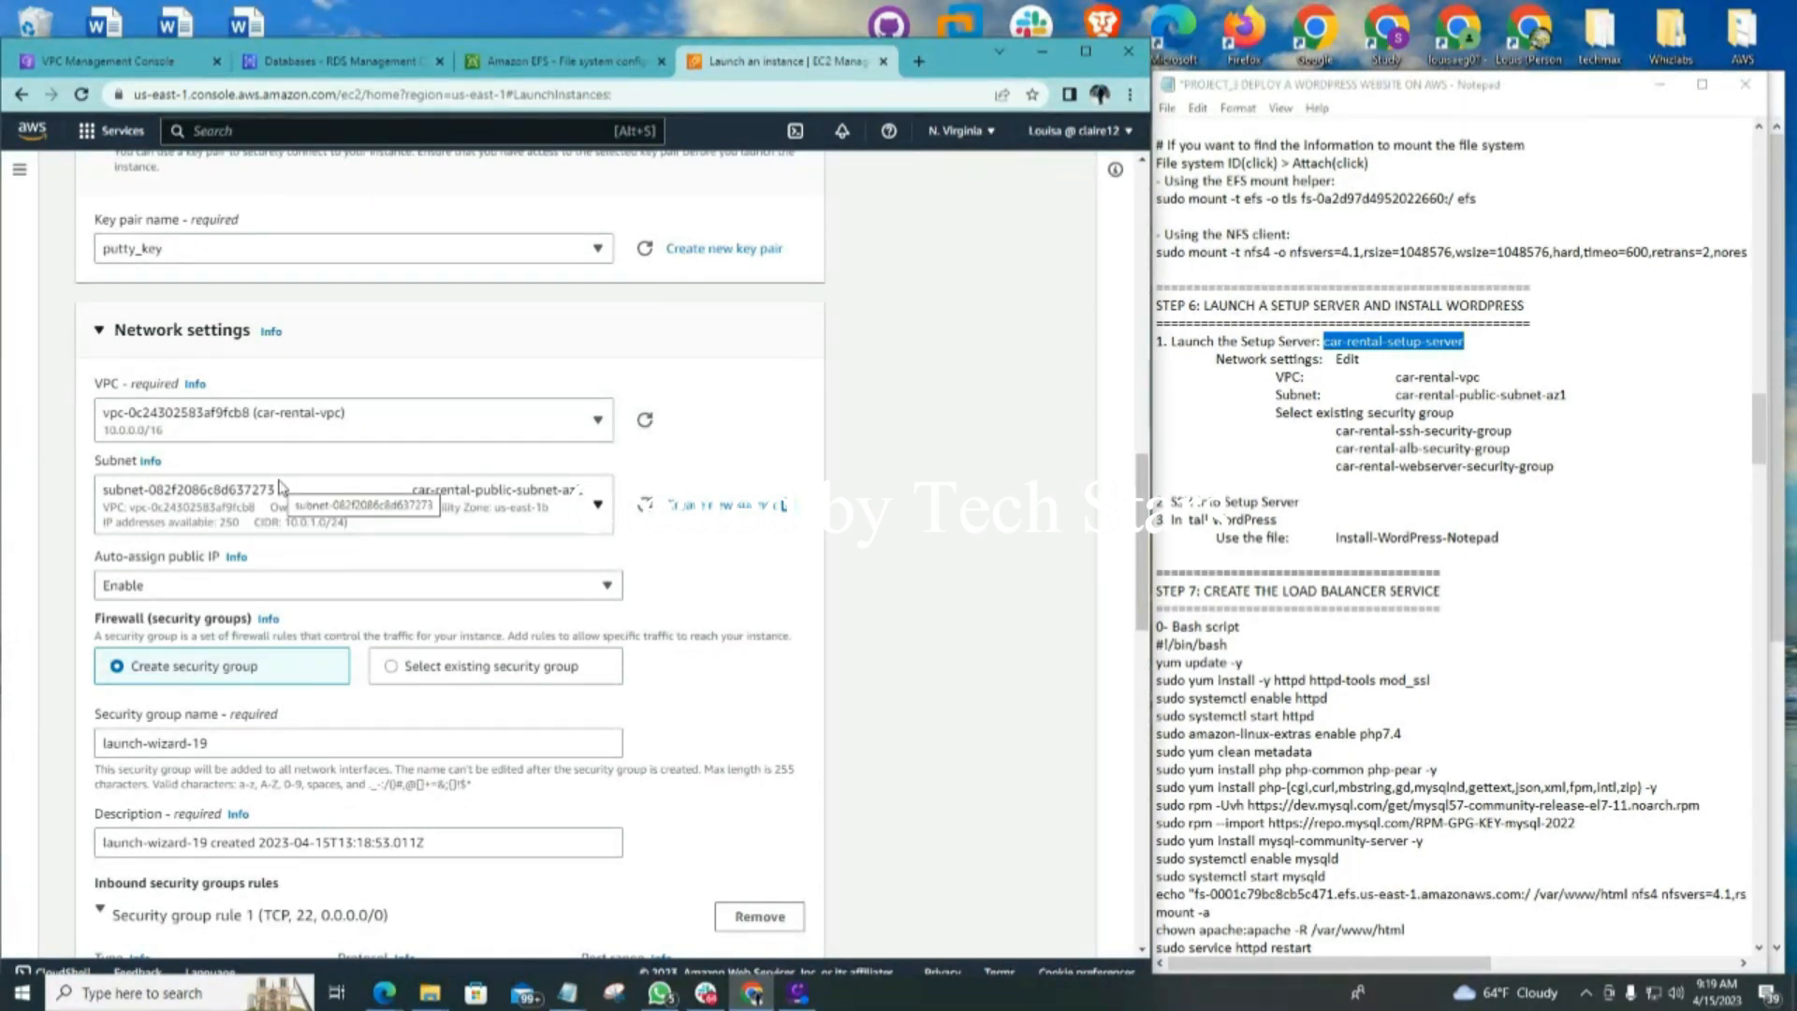
click(600, 509)
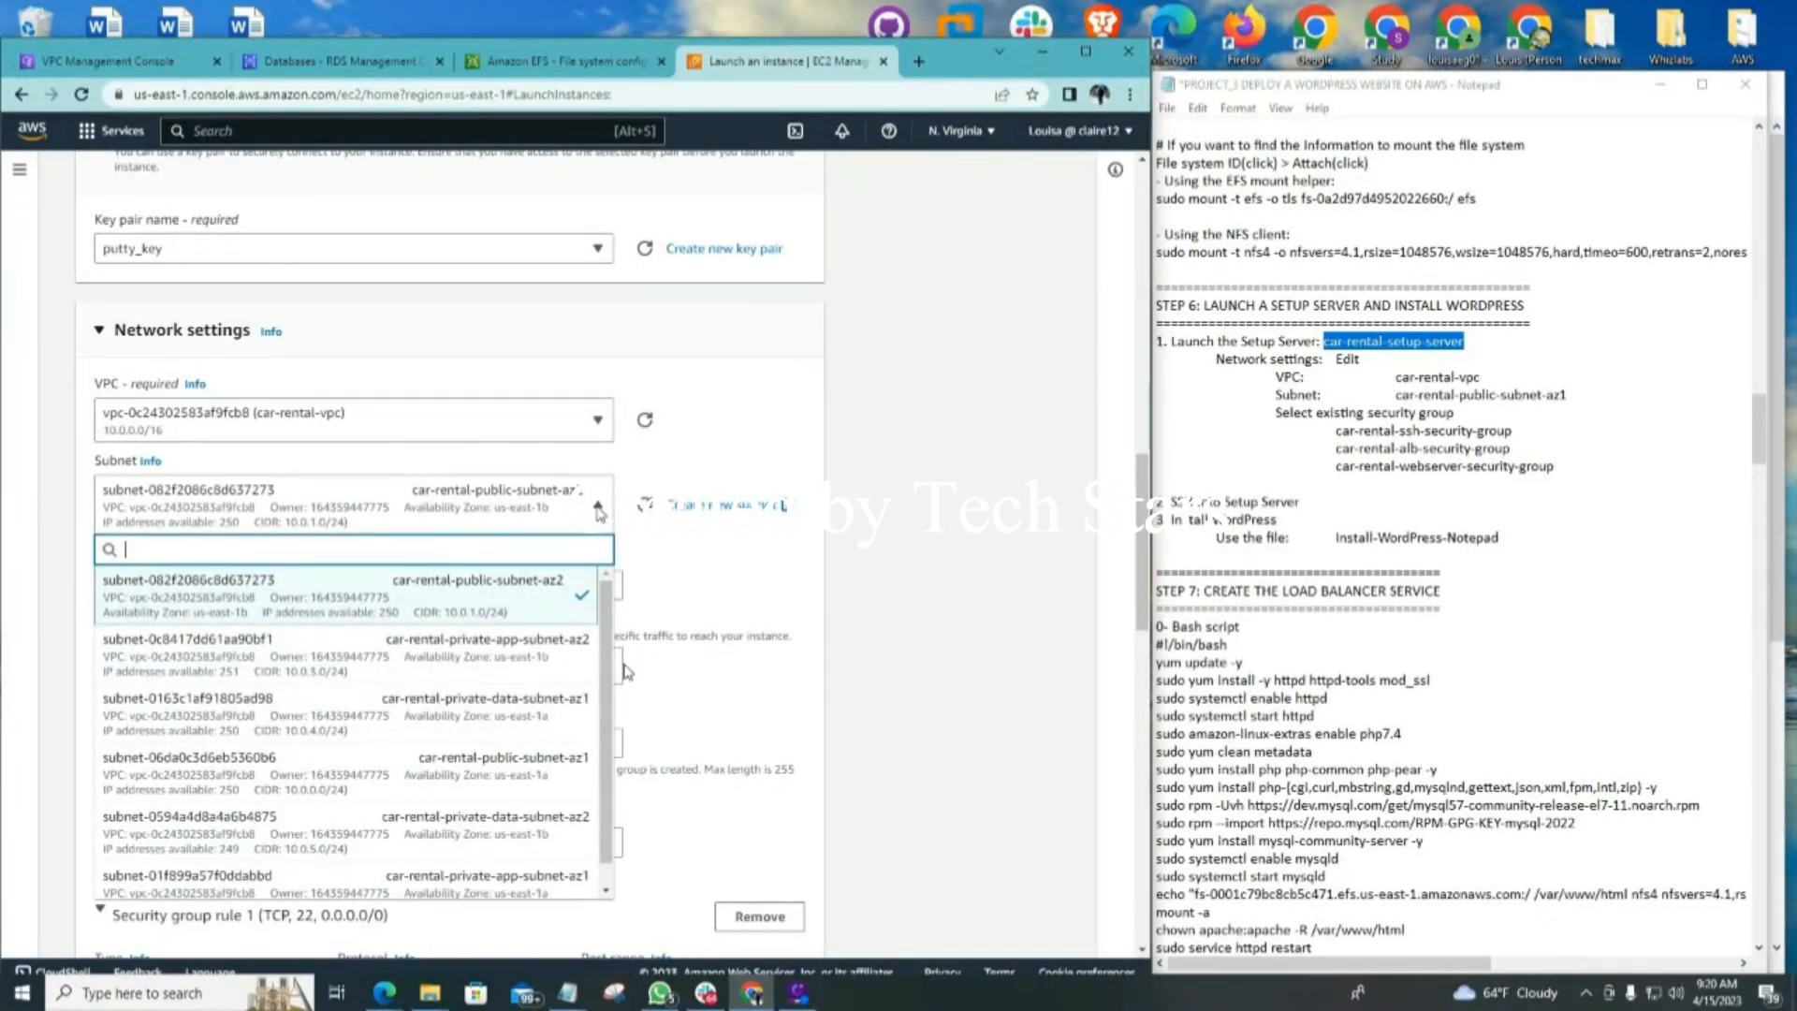
scroll(502, 749, down, 1)
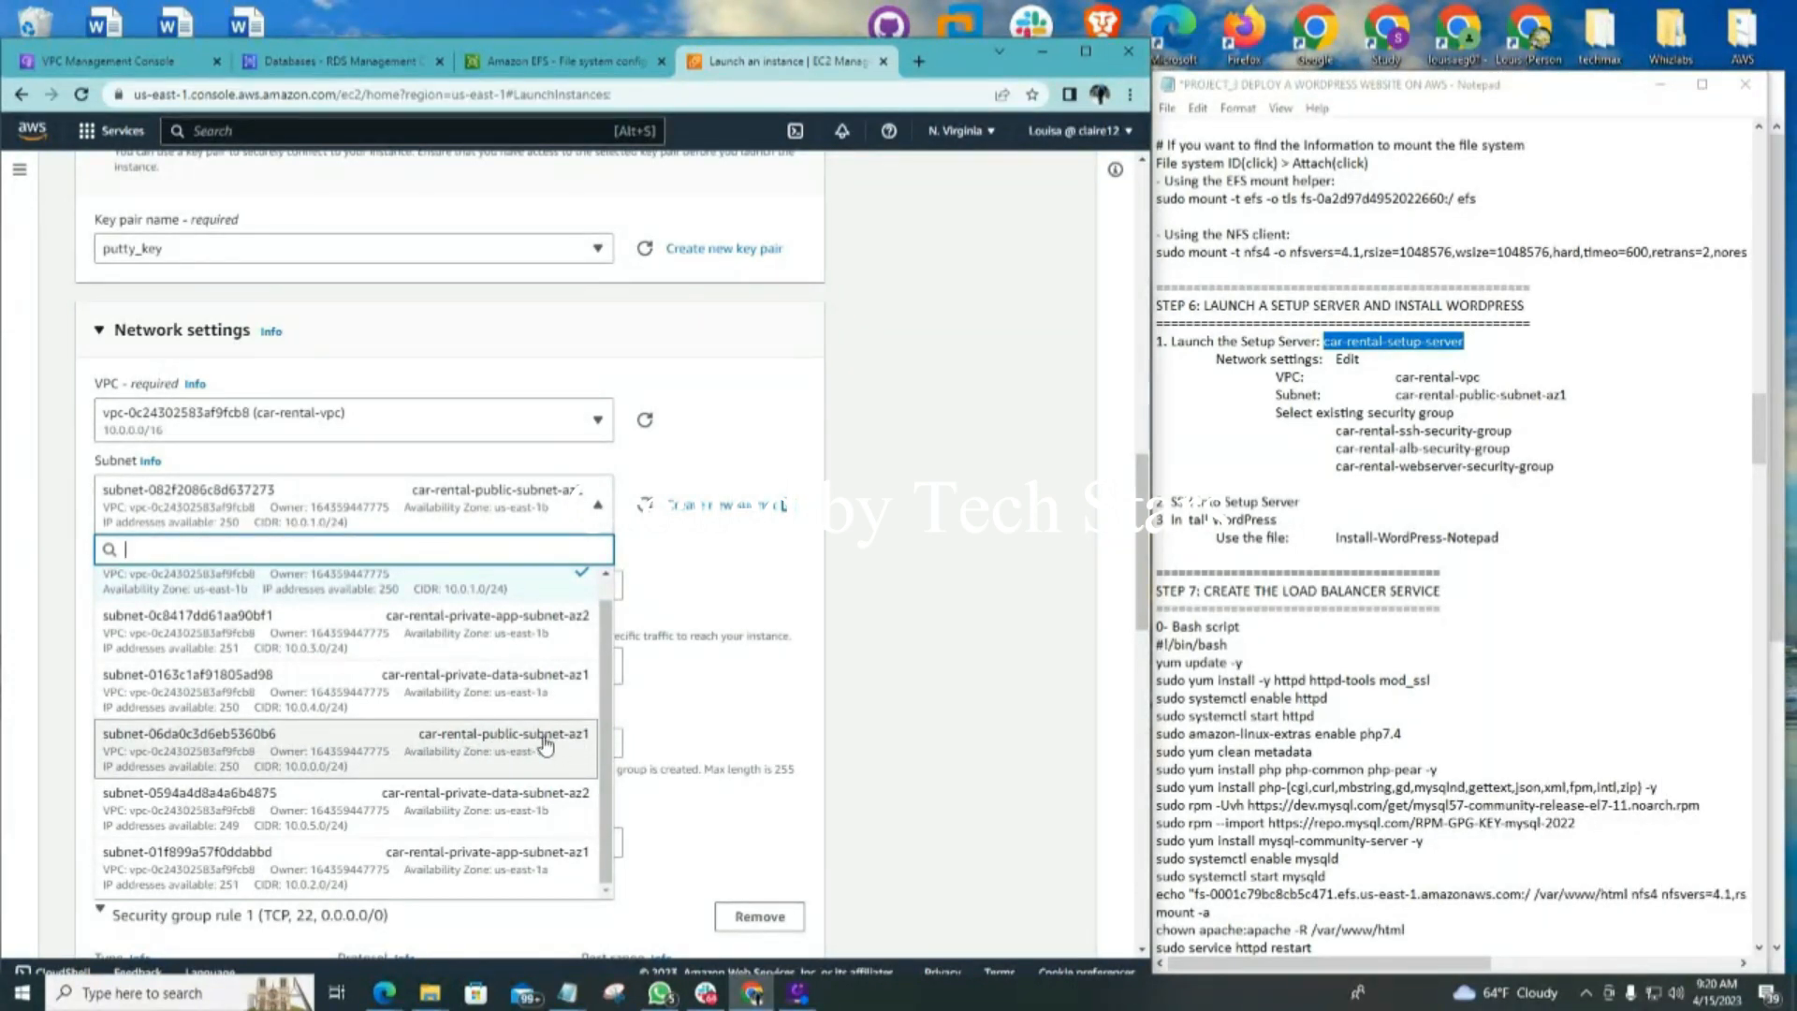
click(551, 744)
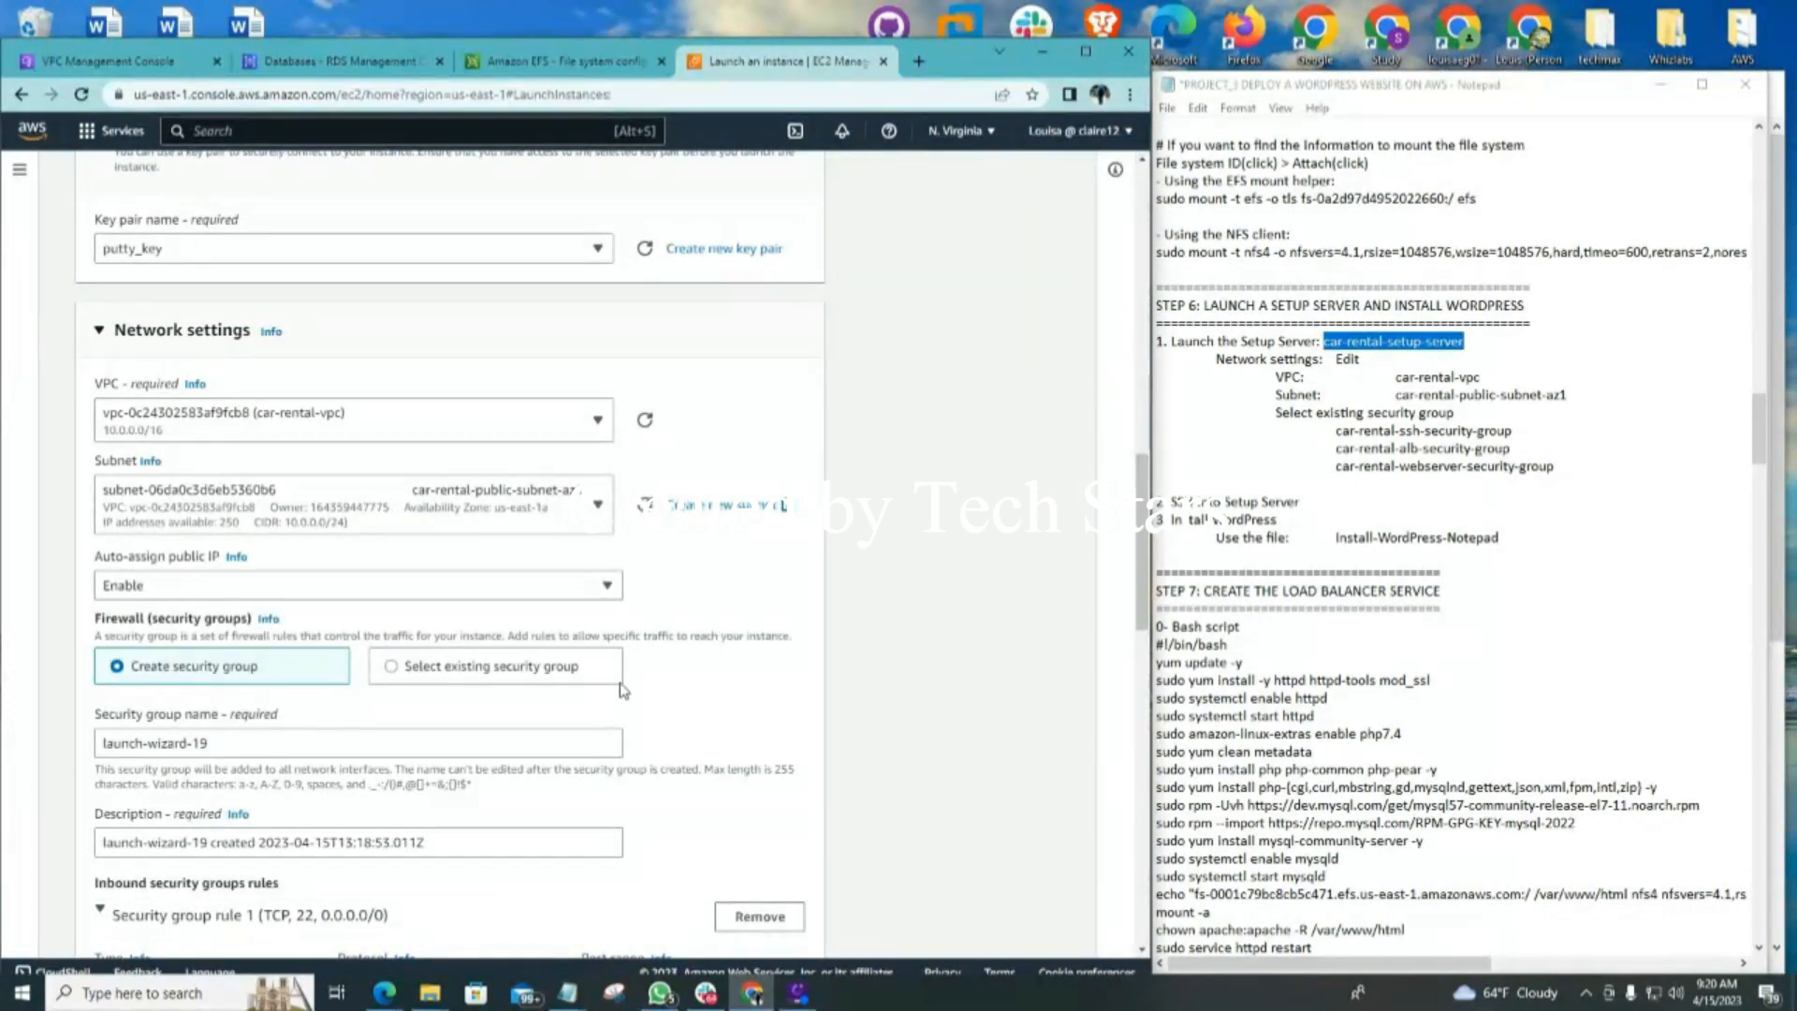
Assign the existing security groups car-rental-ssh-security-group, car-rental-alb-security-group and car-rental-webserver-security-group to the instance and show all selected groups
scroll(623, 691, down, 1)
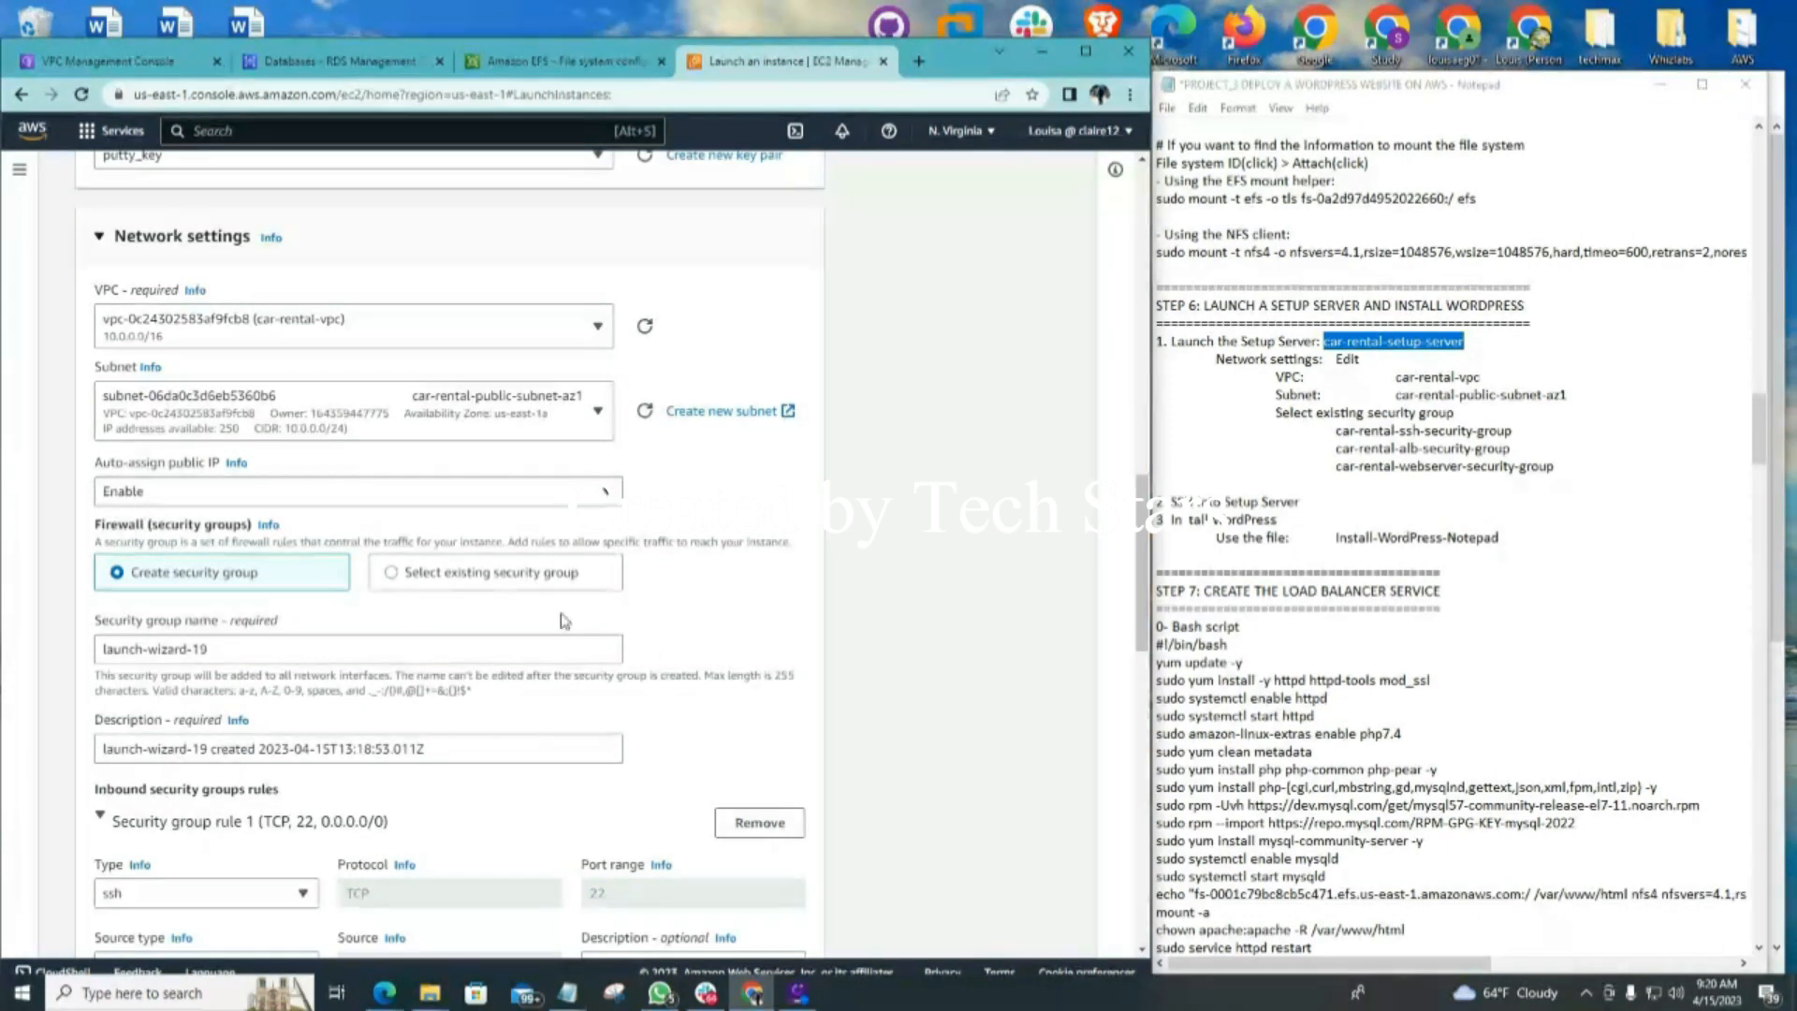
scroll(562, 622, down, 2)
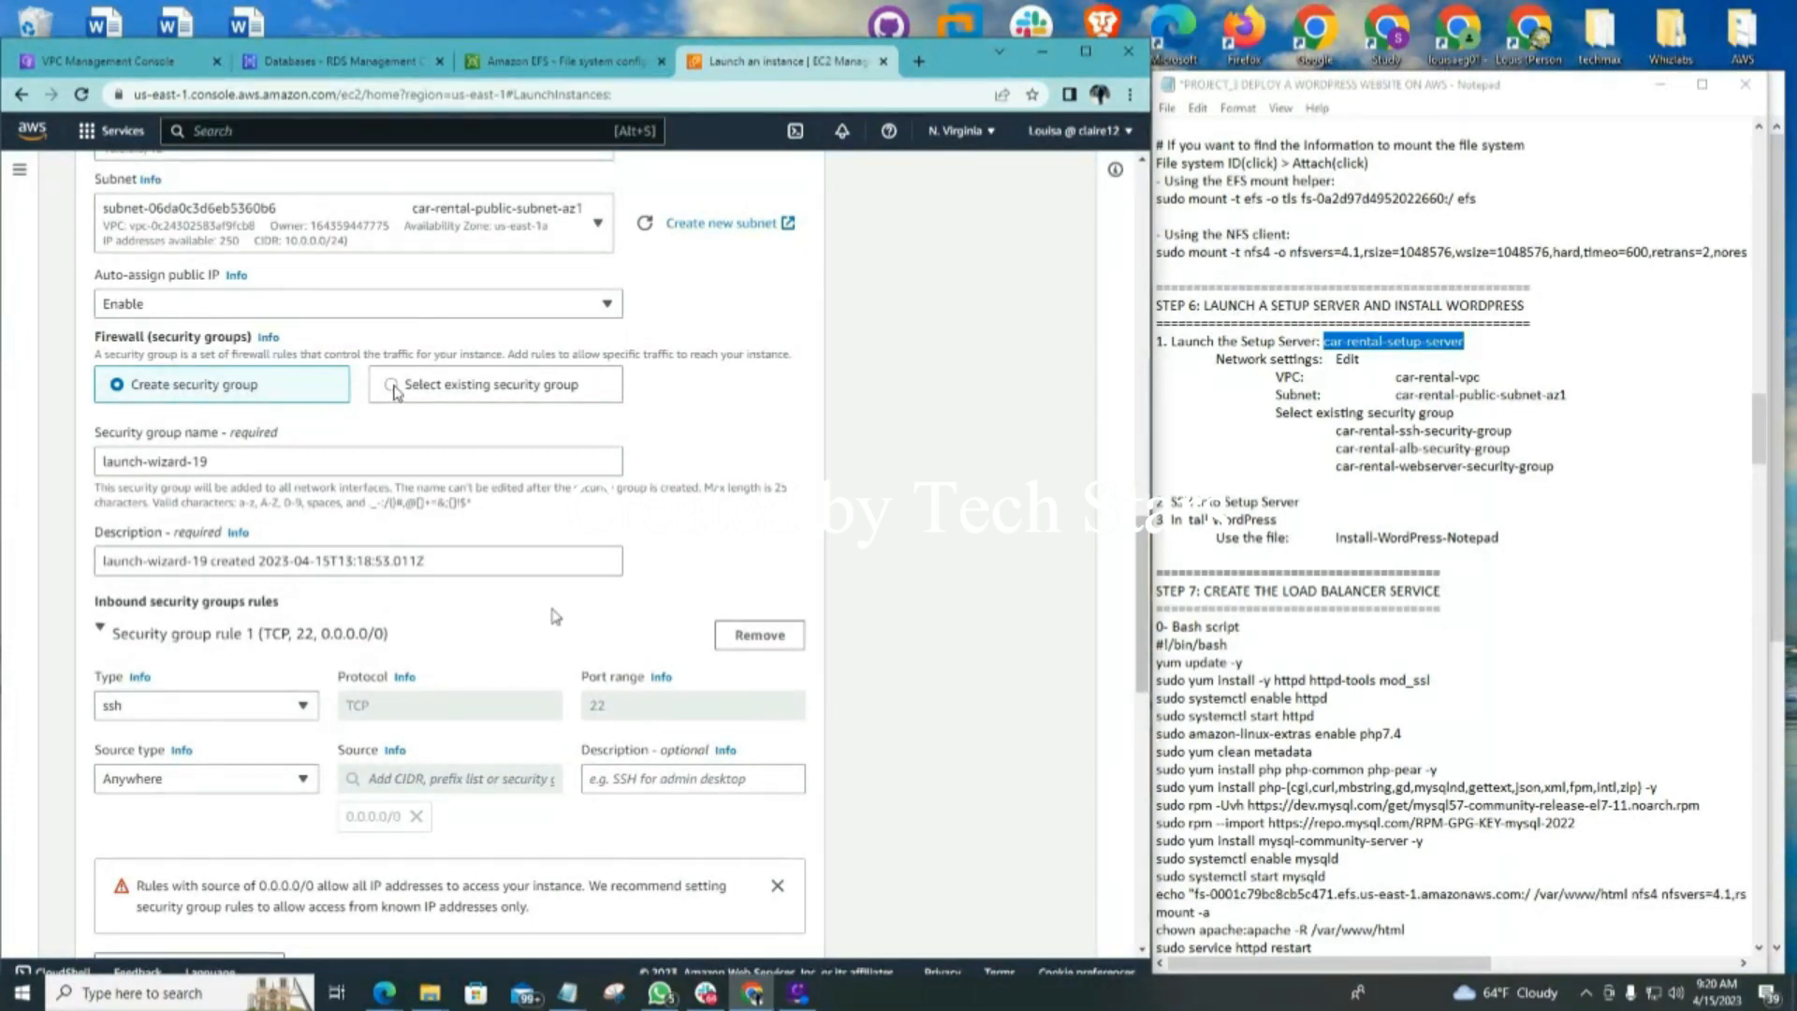
click(395, 387)
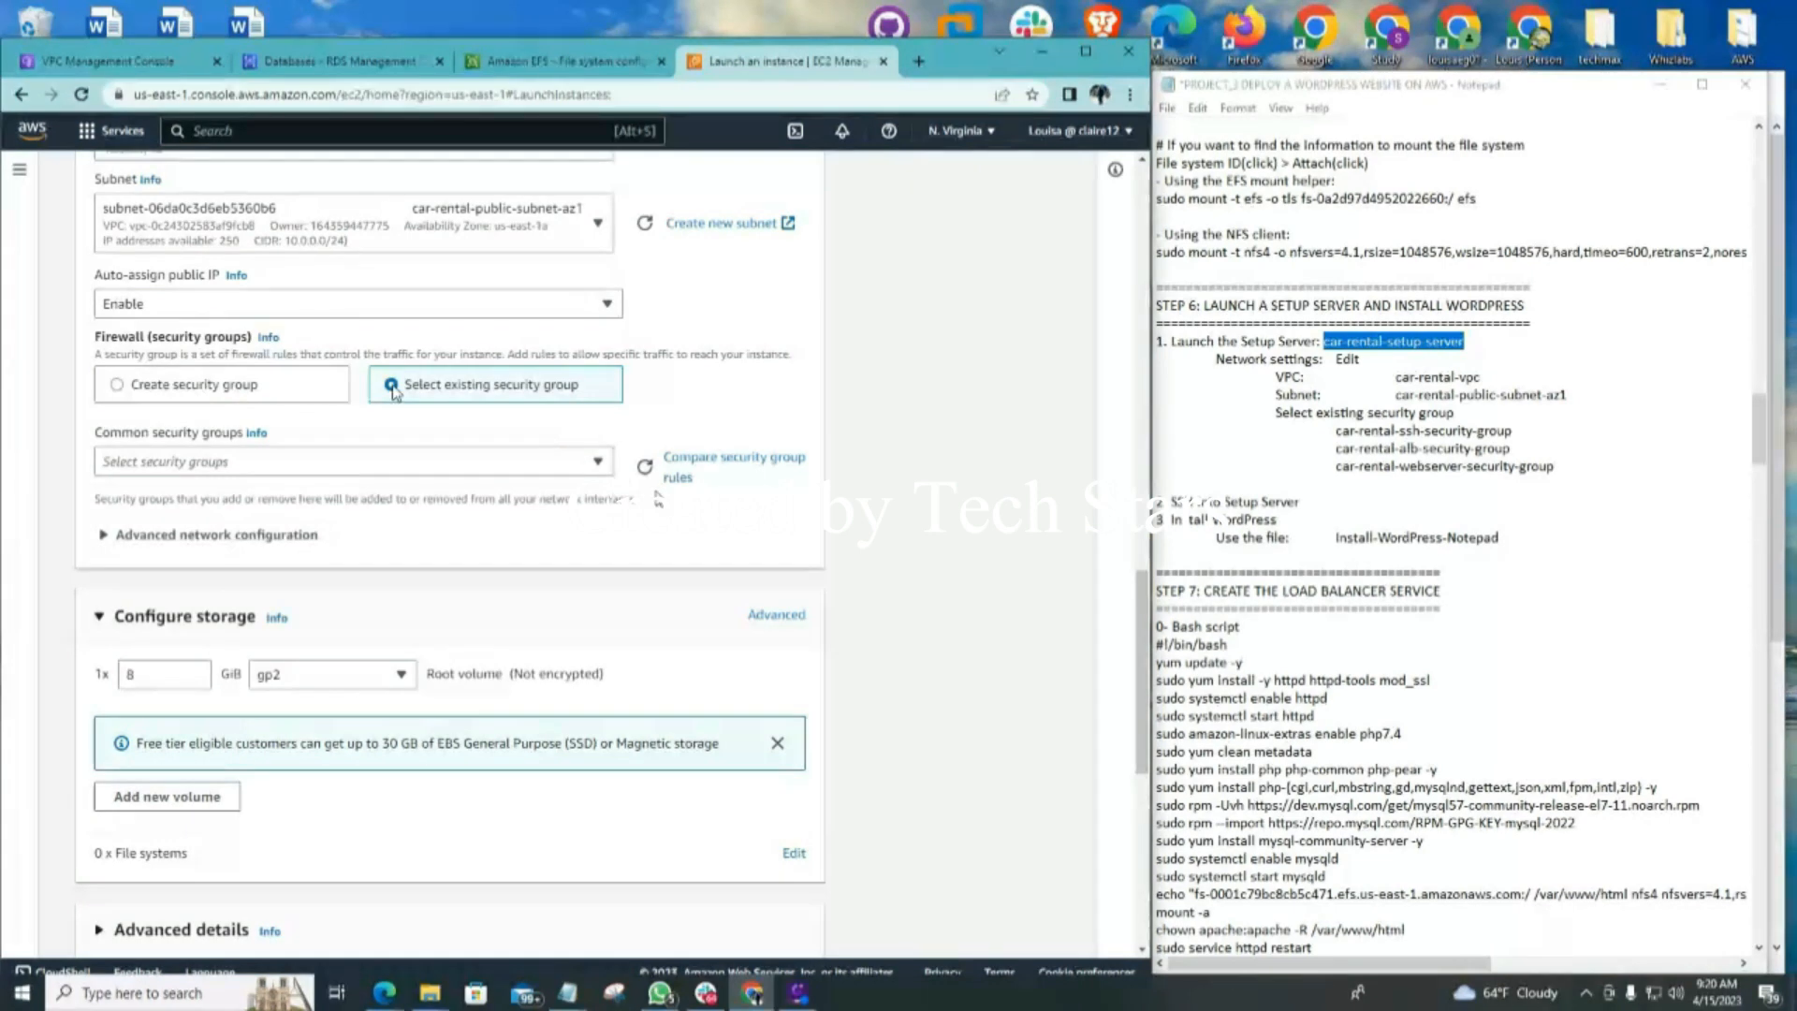
click(598, 464)
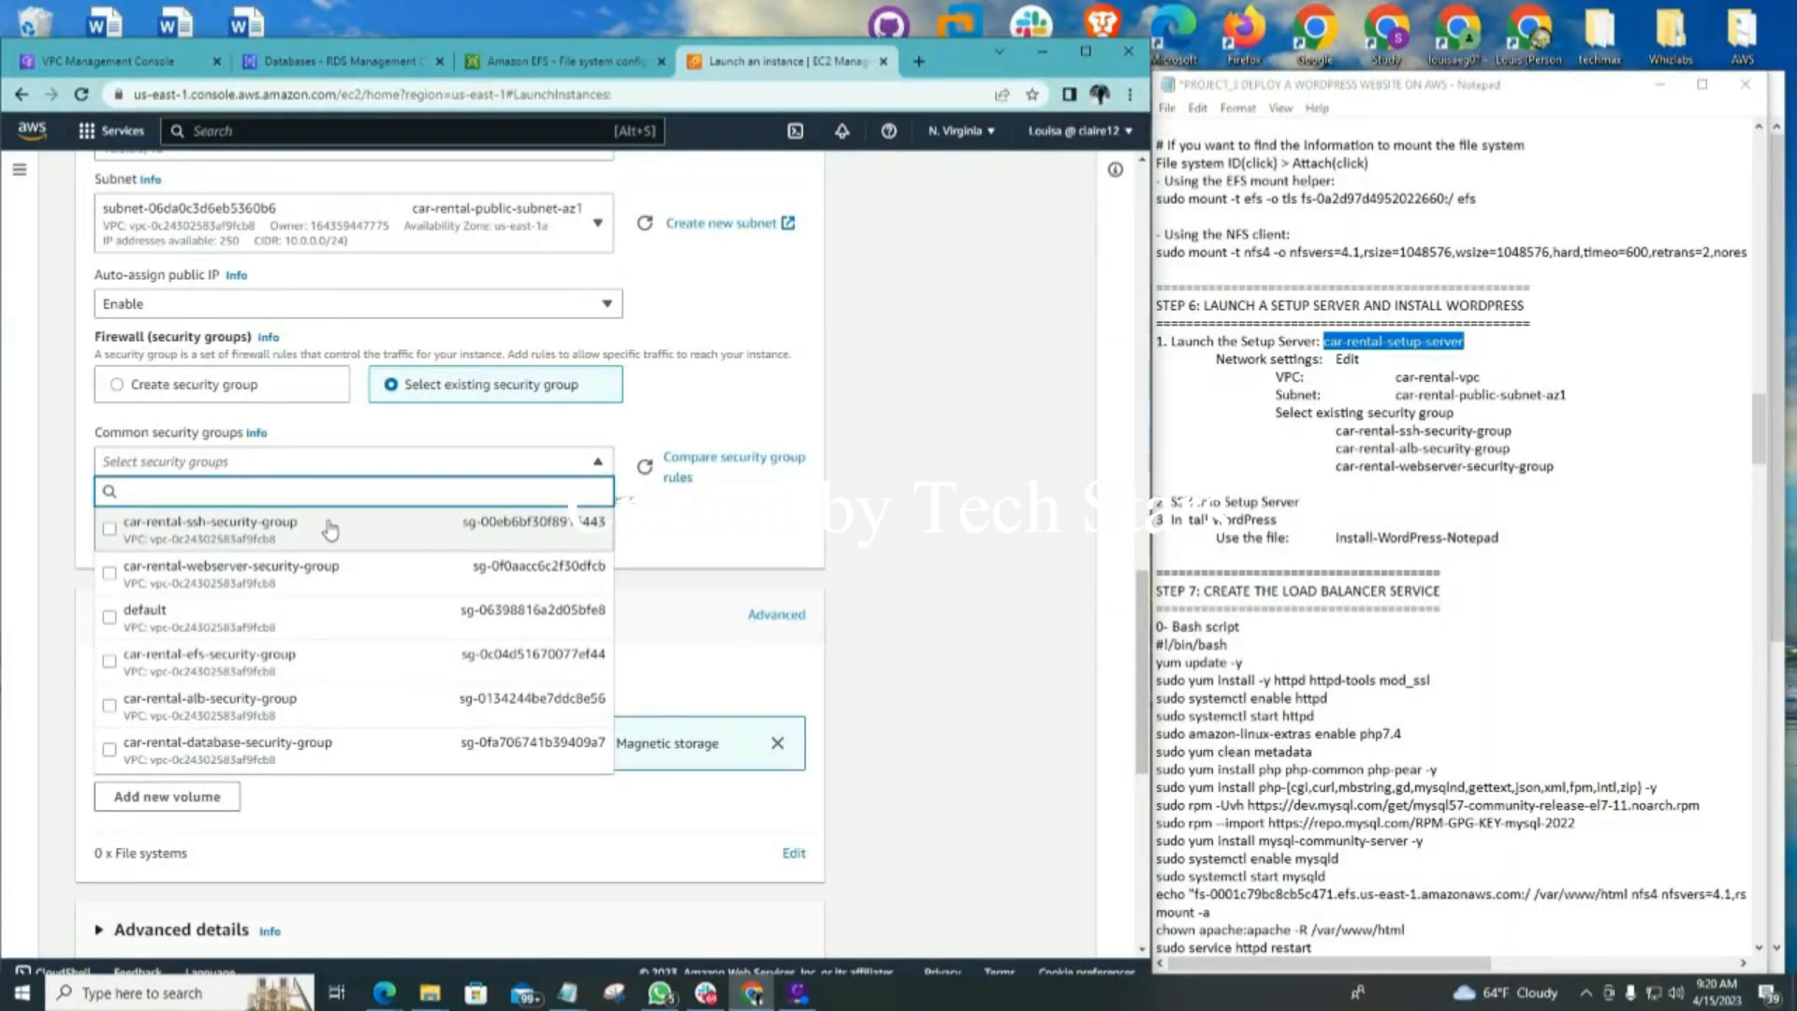
click(109, 534)
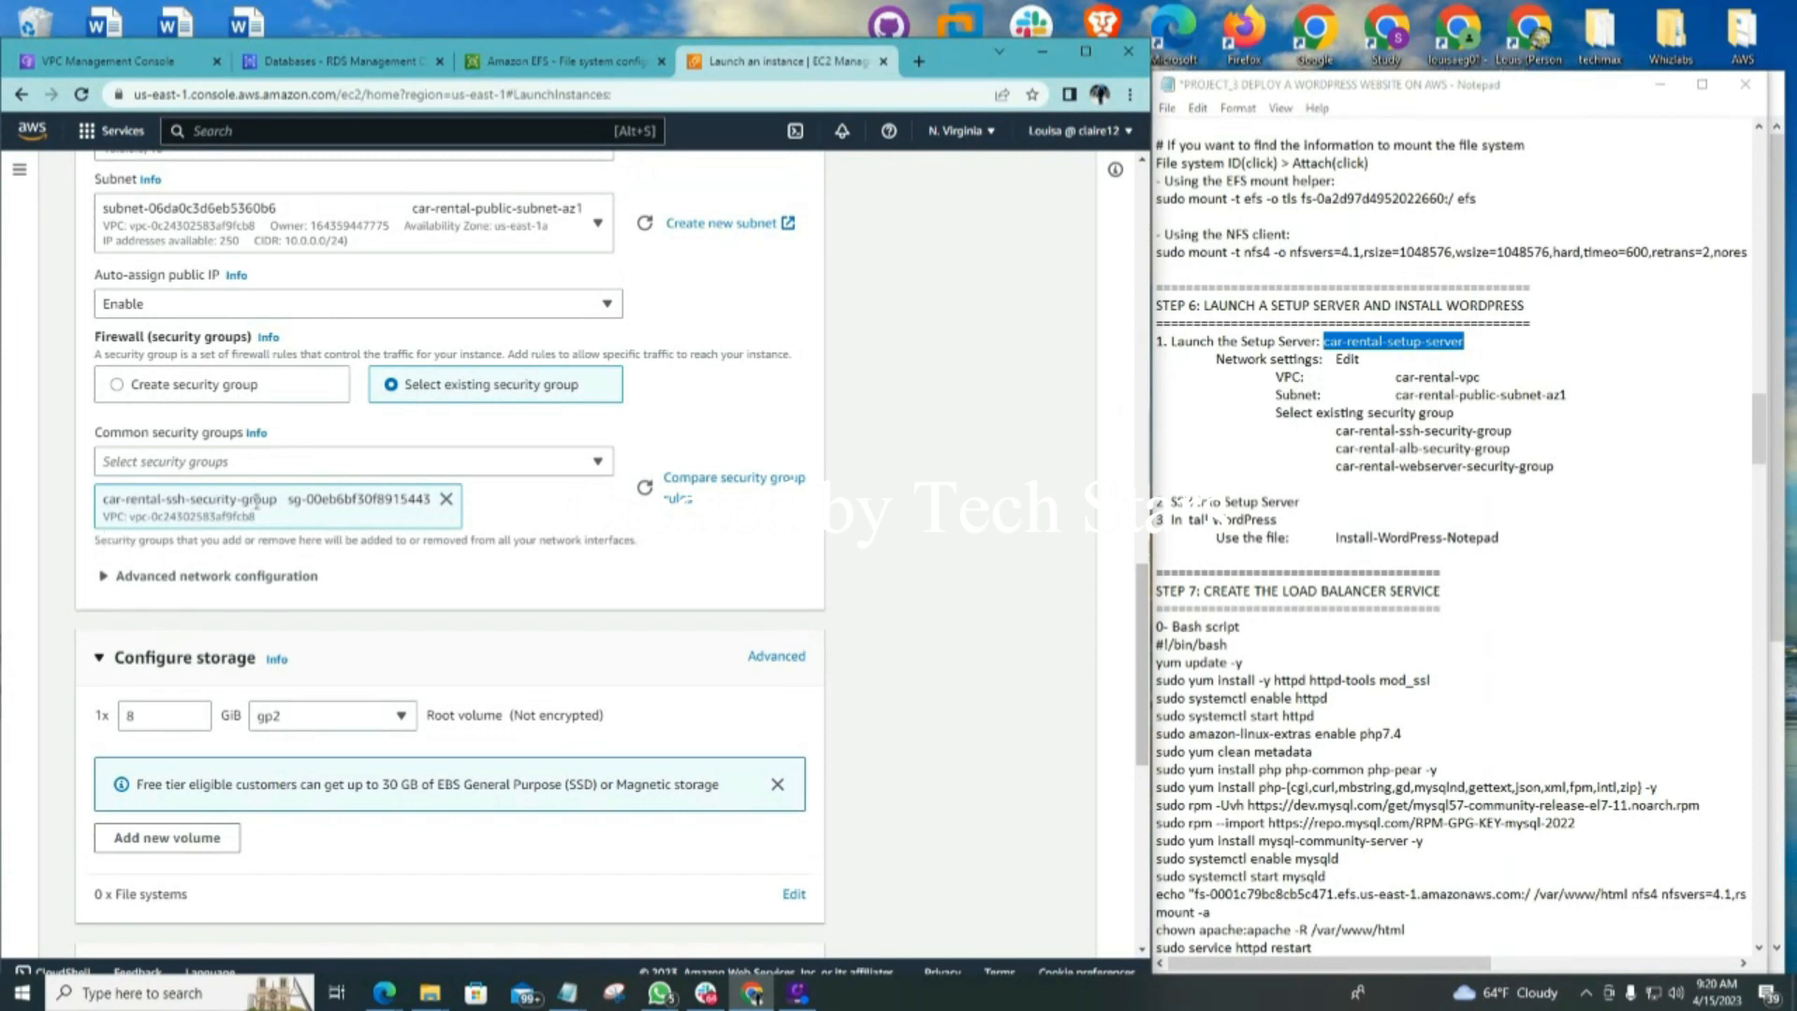
click(599, 463)
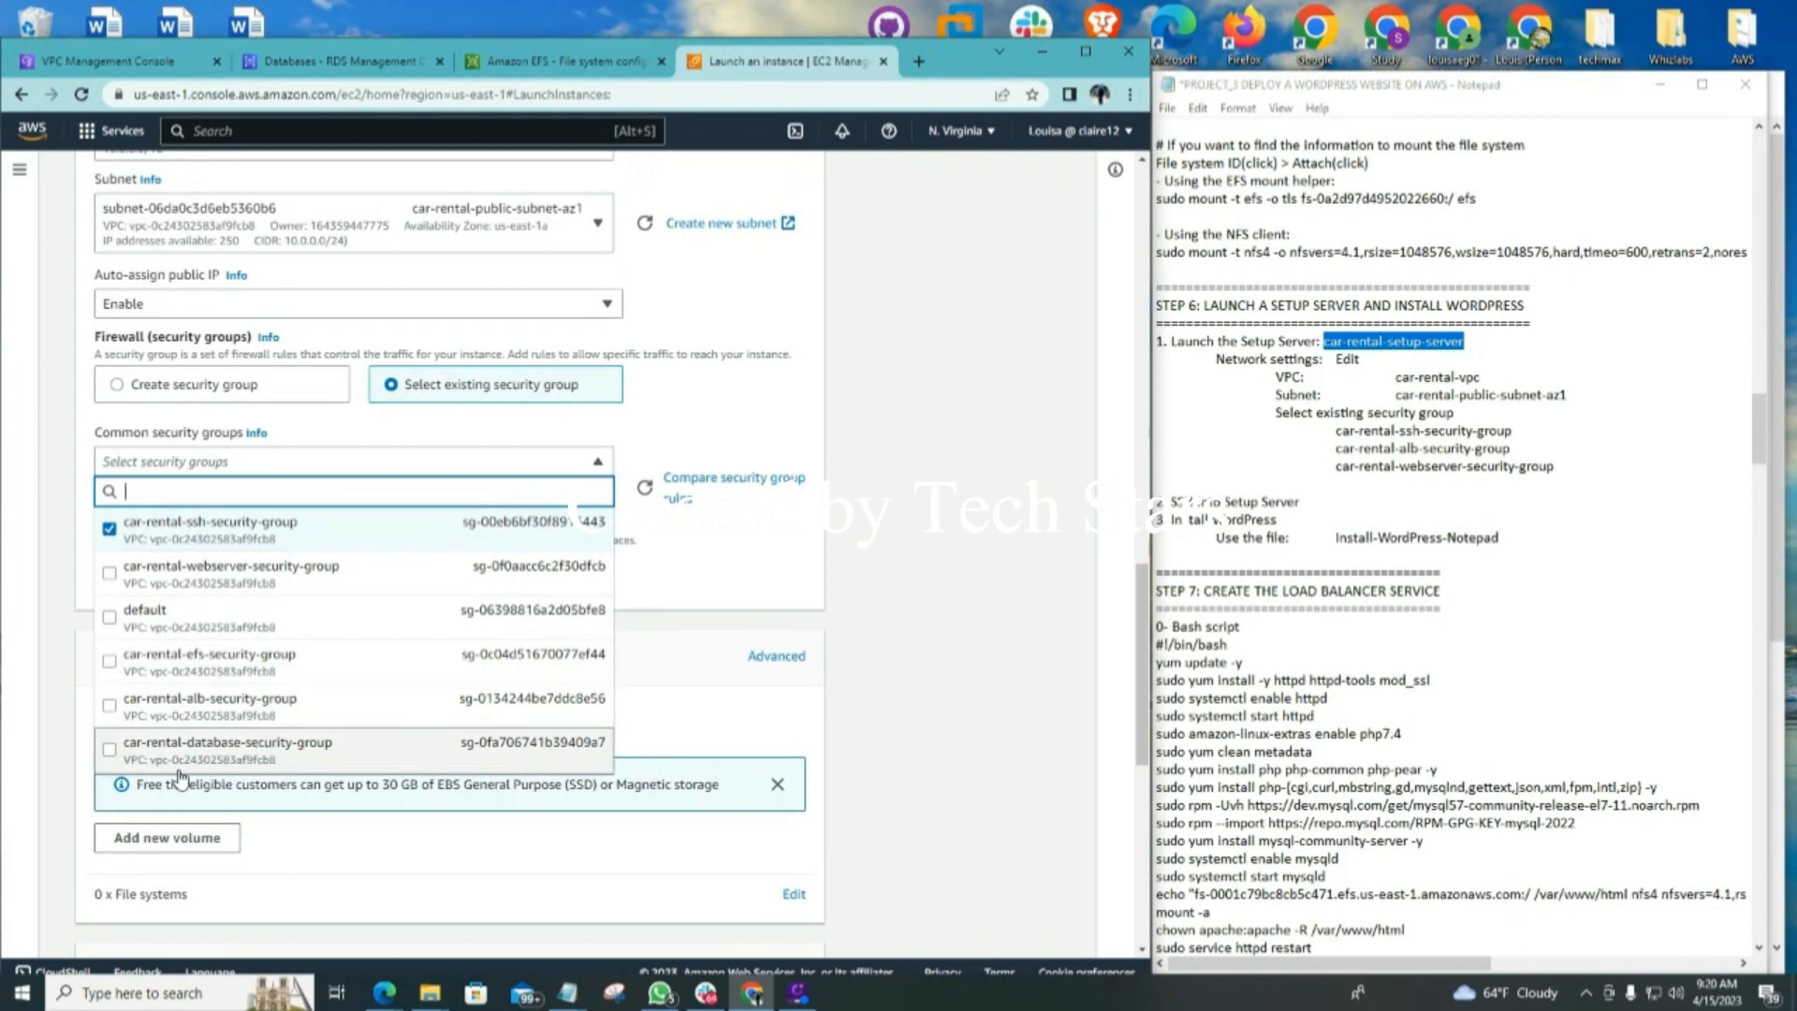
click(109, 707)
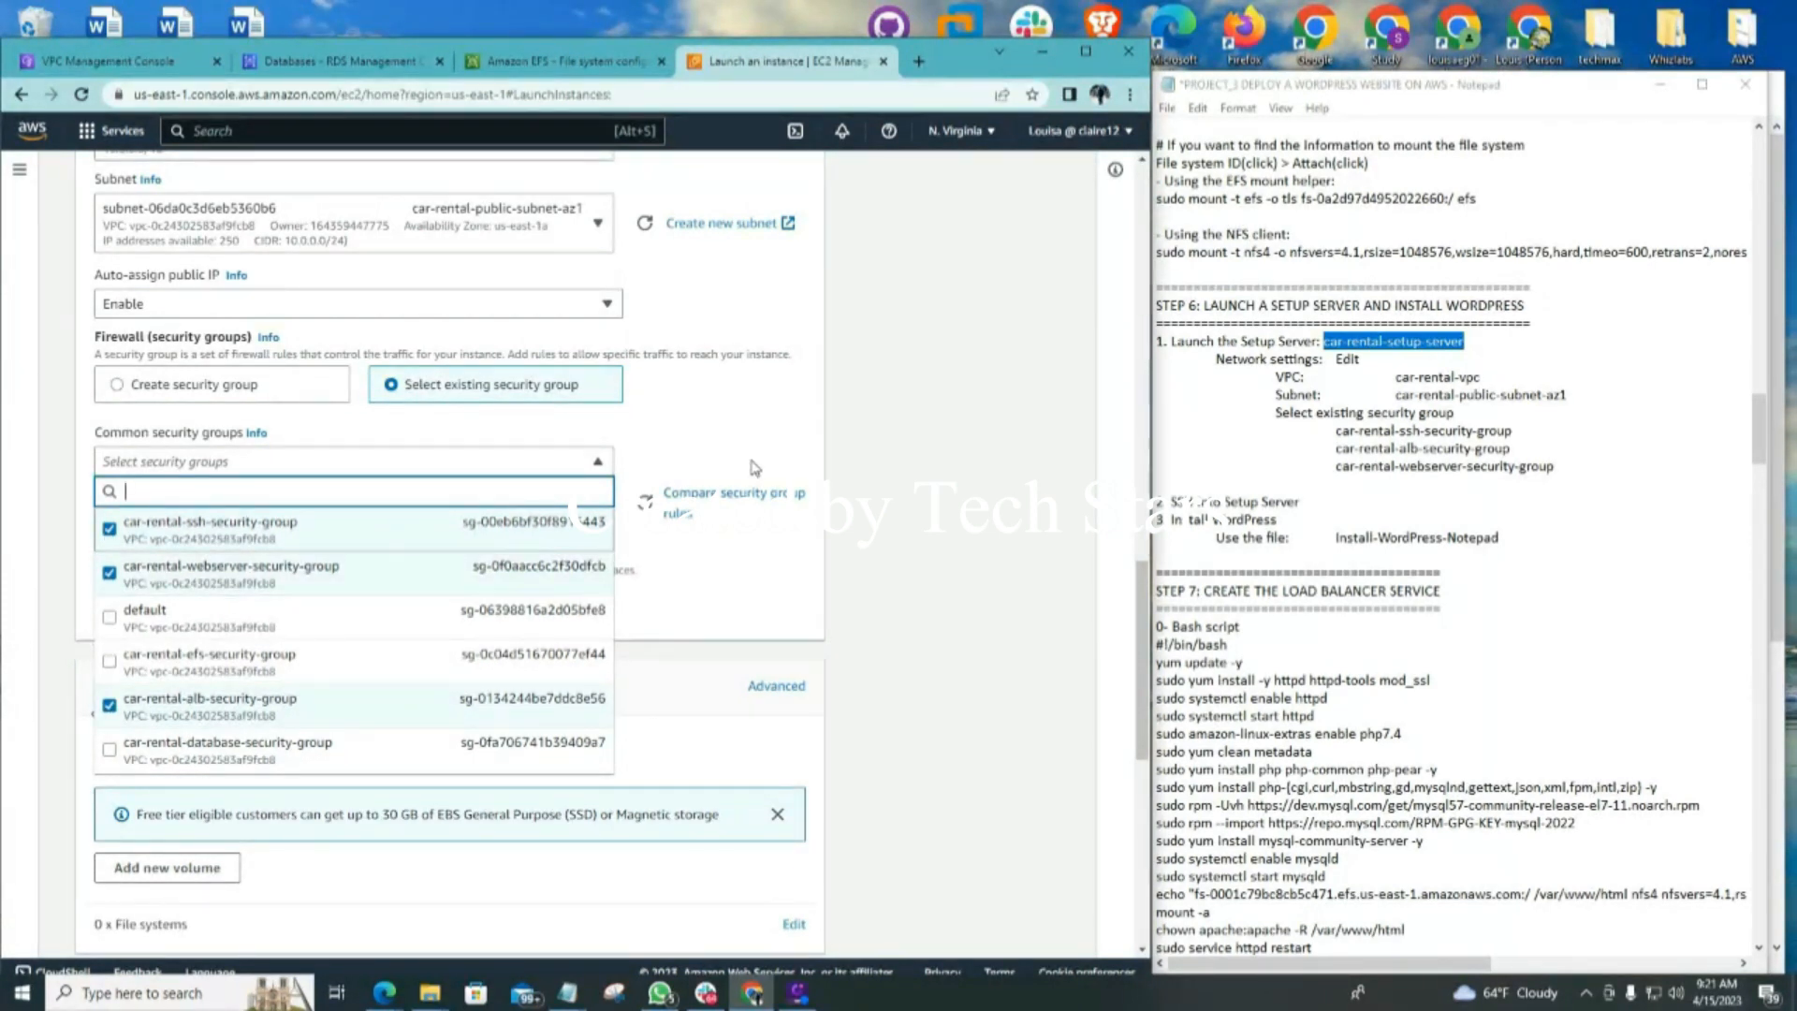
click(752, 567)
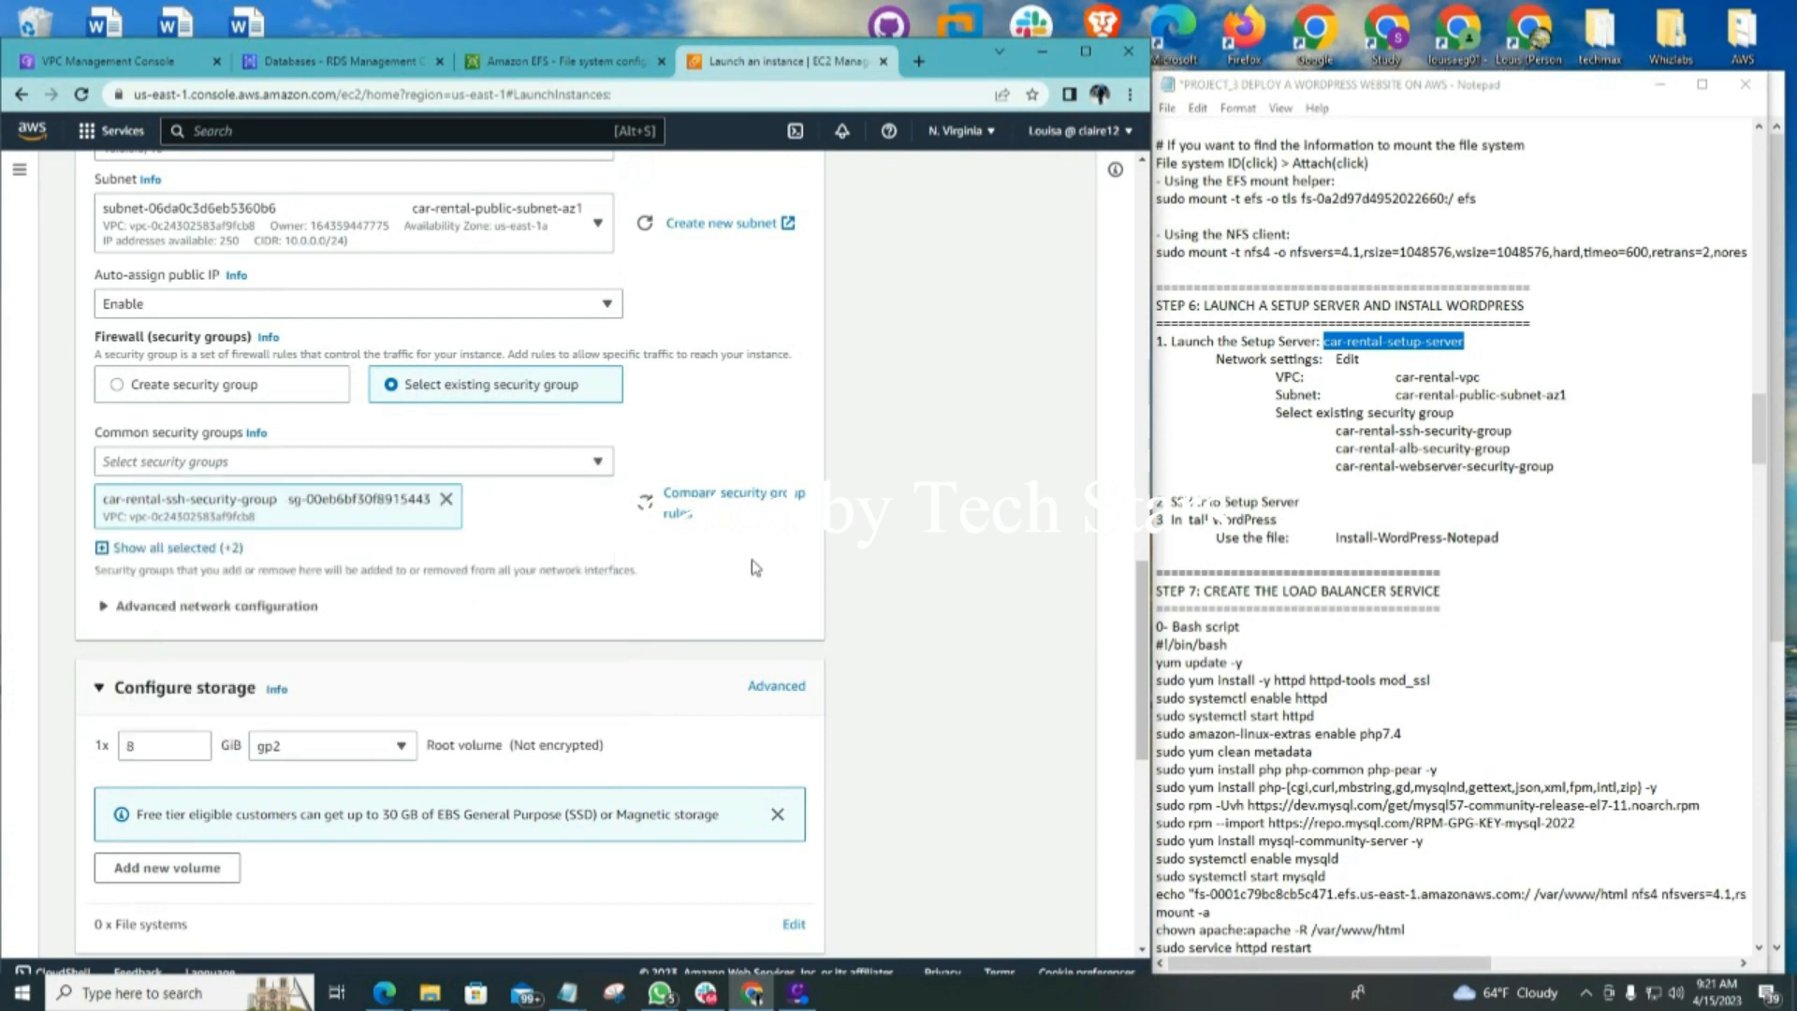
click(104, 549)
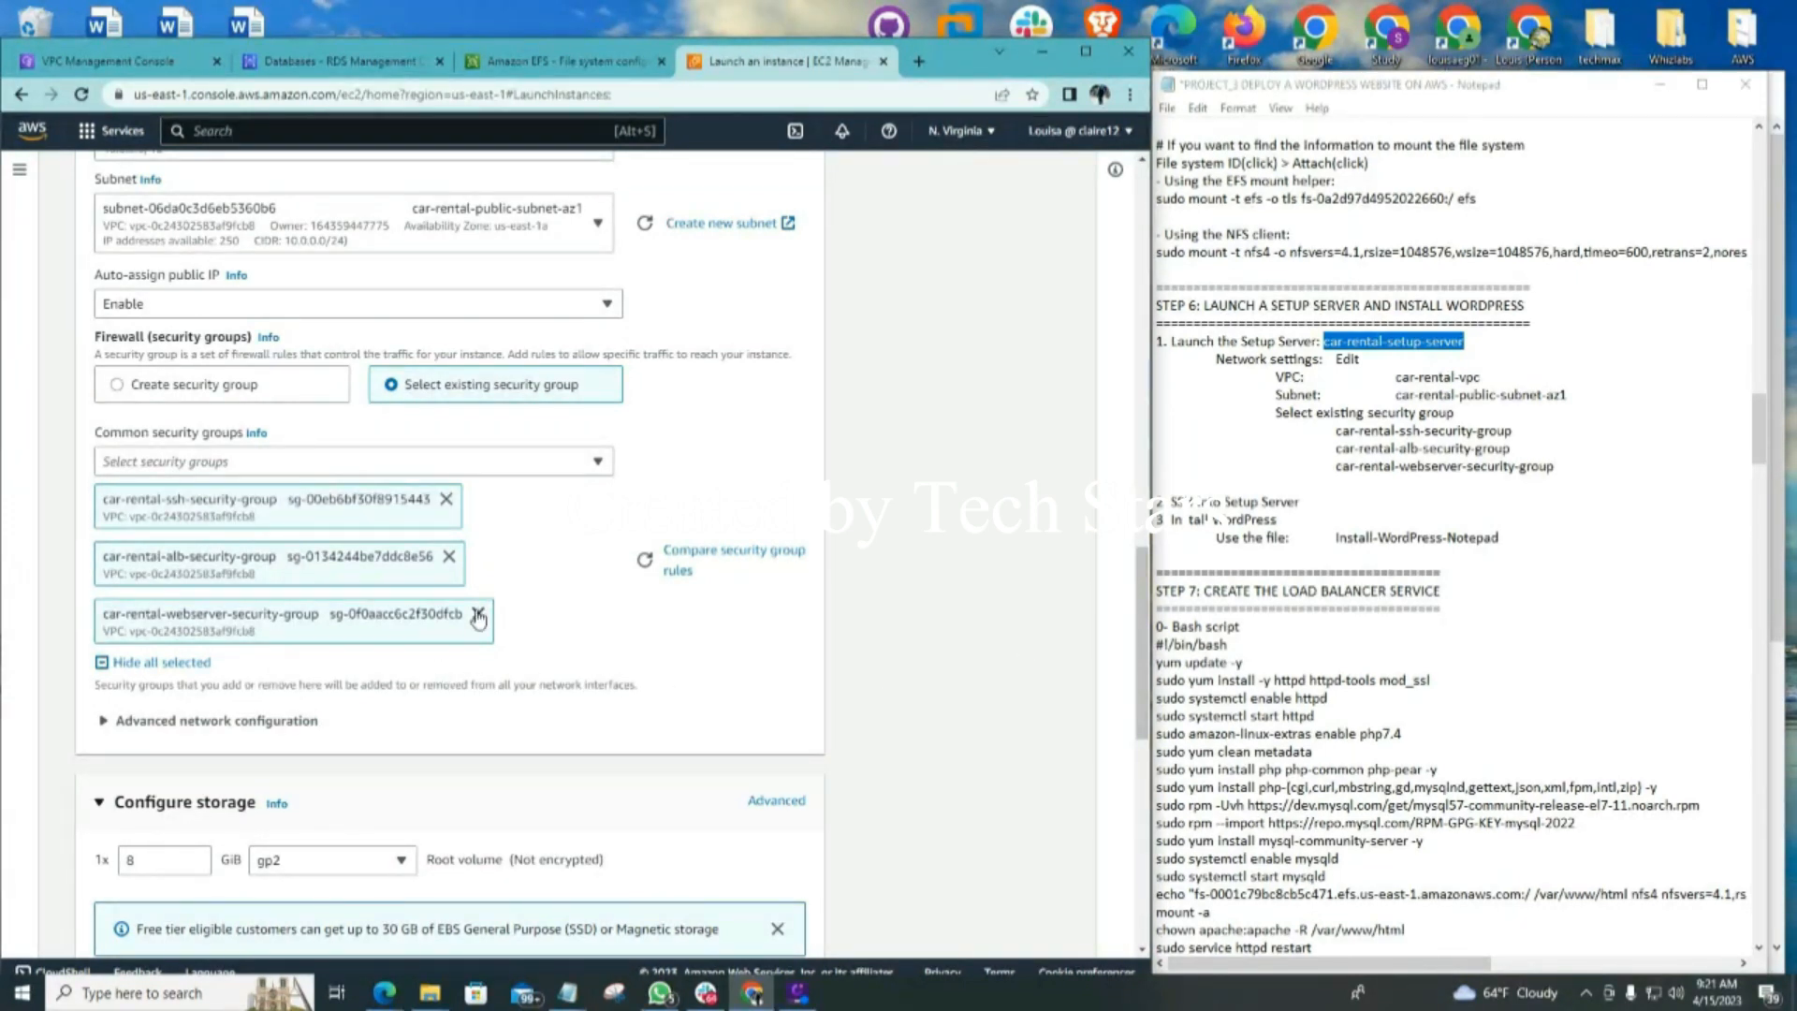
Launch the configured instance and go to the list of all instances
scroll(477, 618, down, 3)
scroll(477, 617, down, 5)
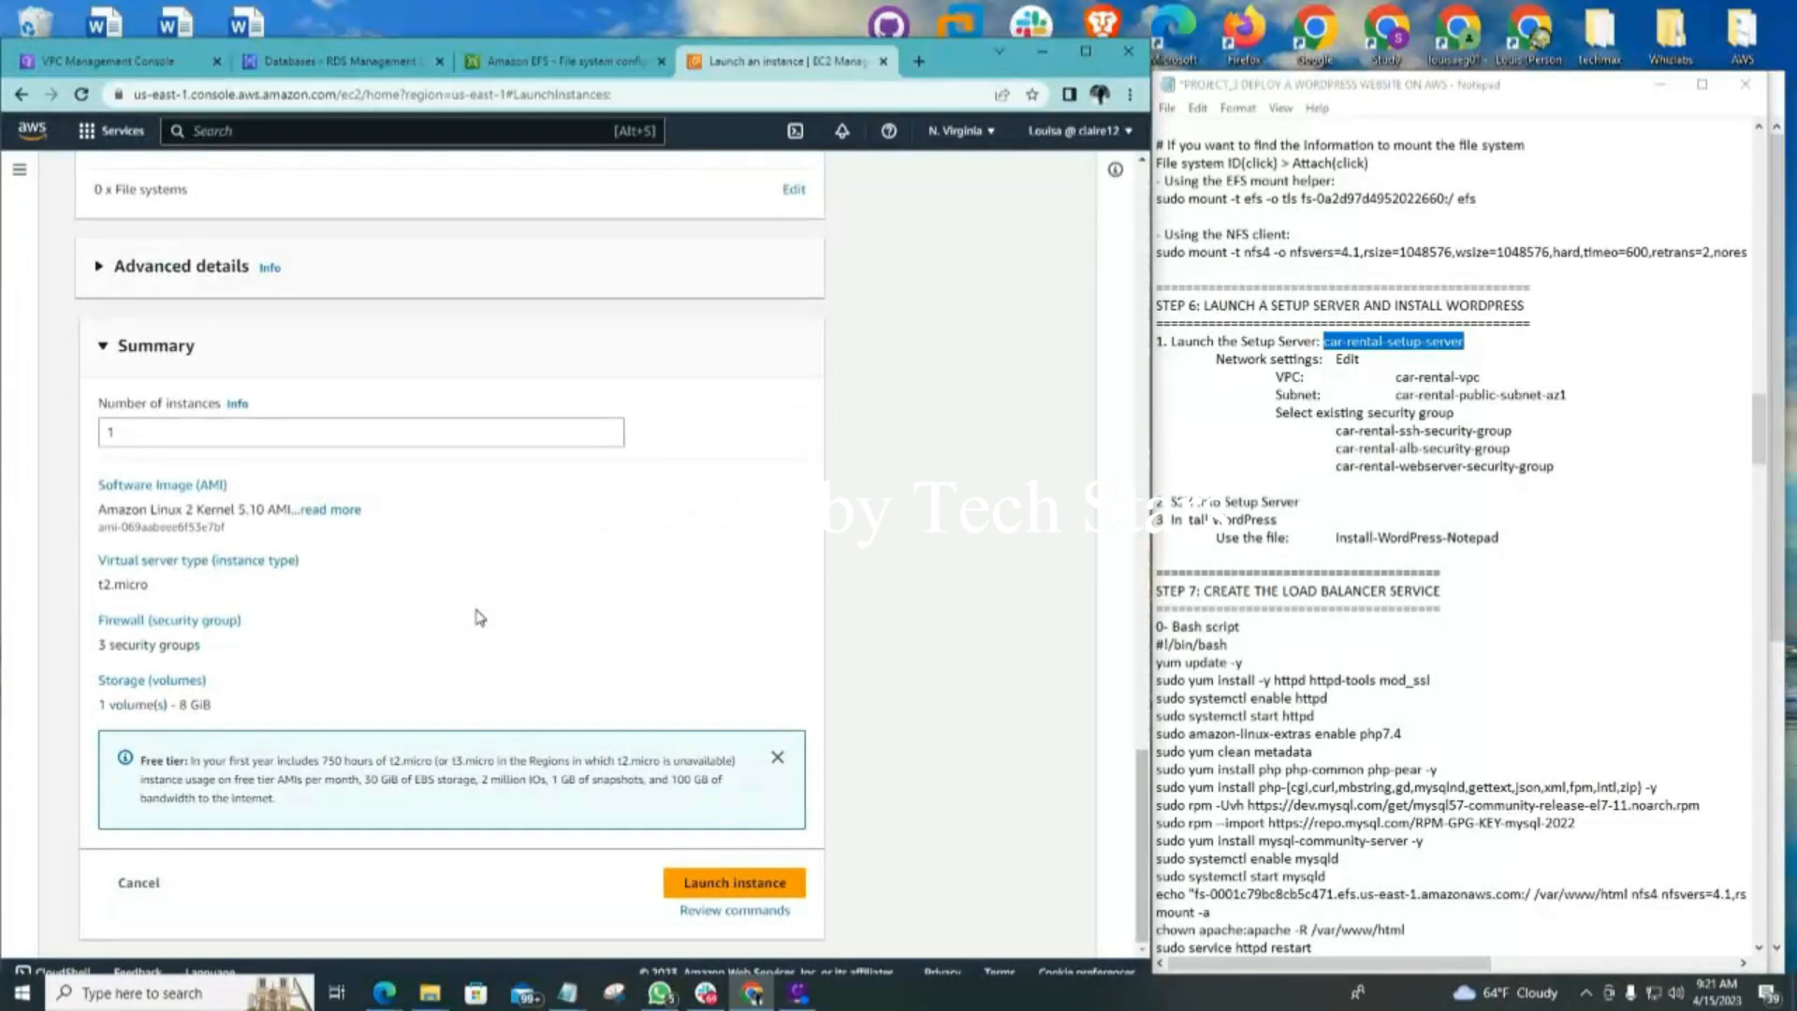
click(741, 889)
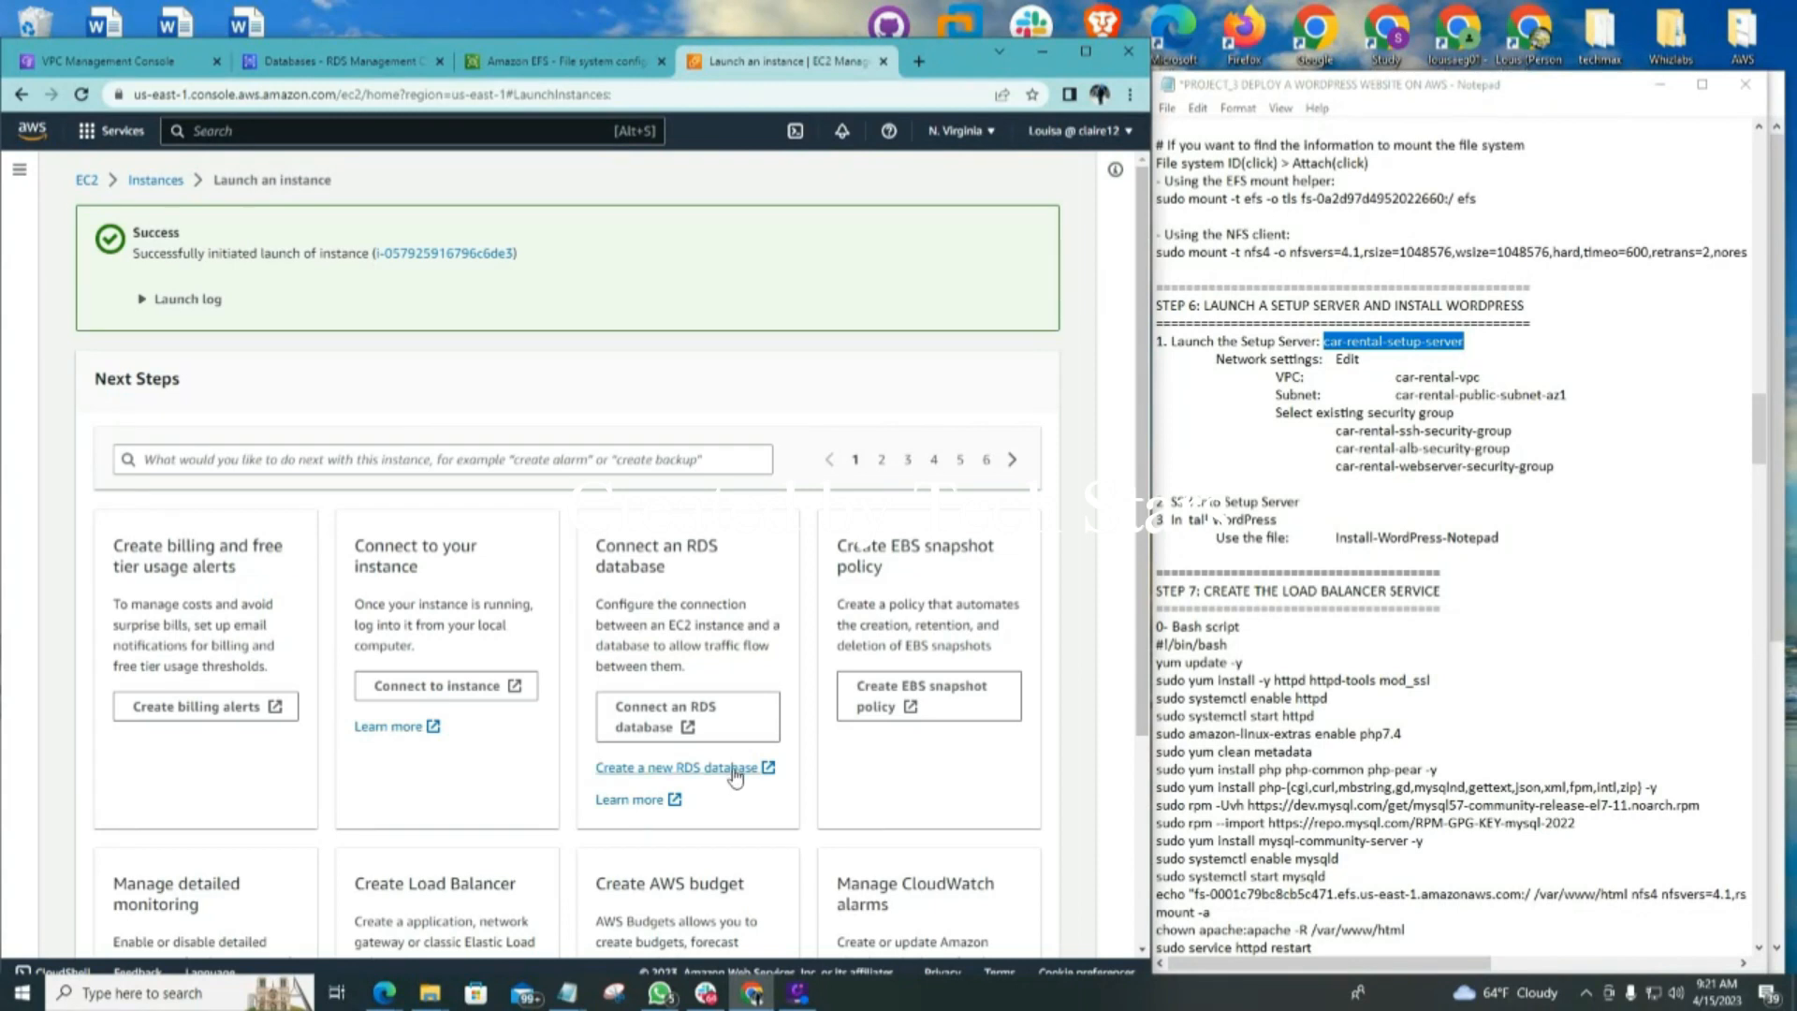
scroll(767, 604, down, 3)
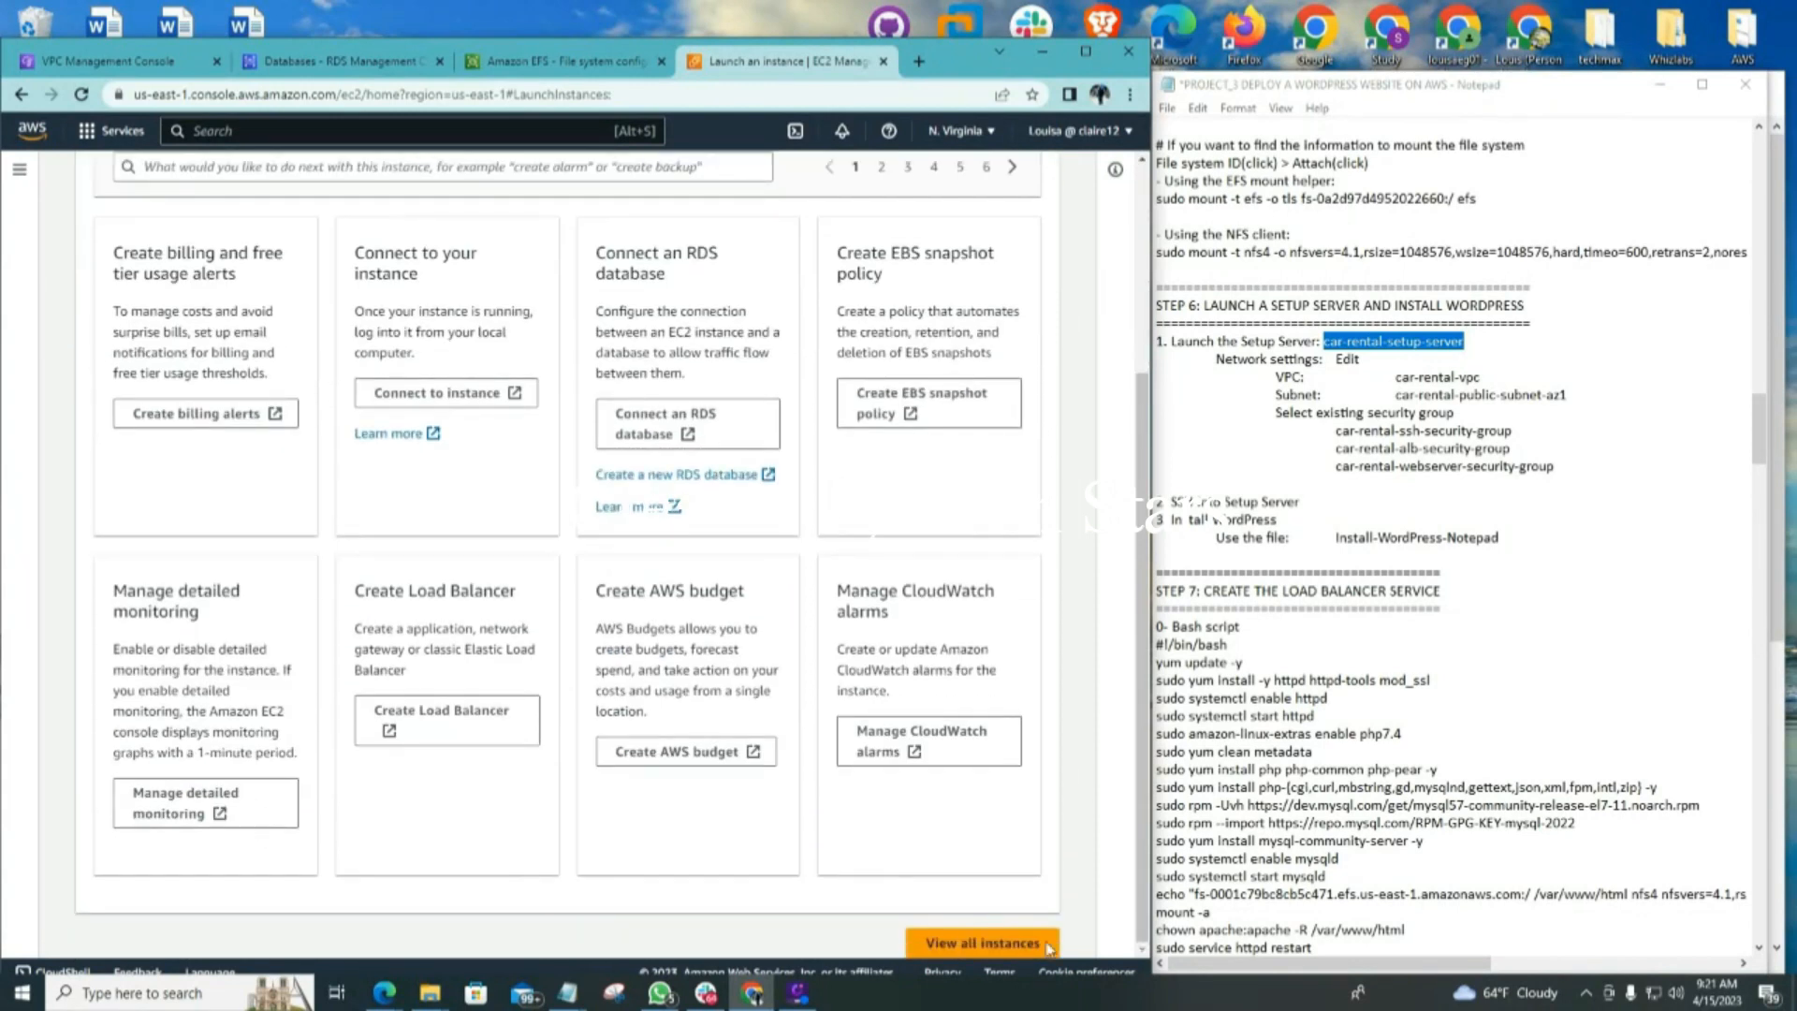
click(973, 945)
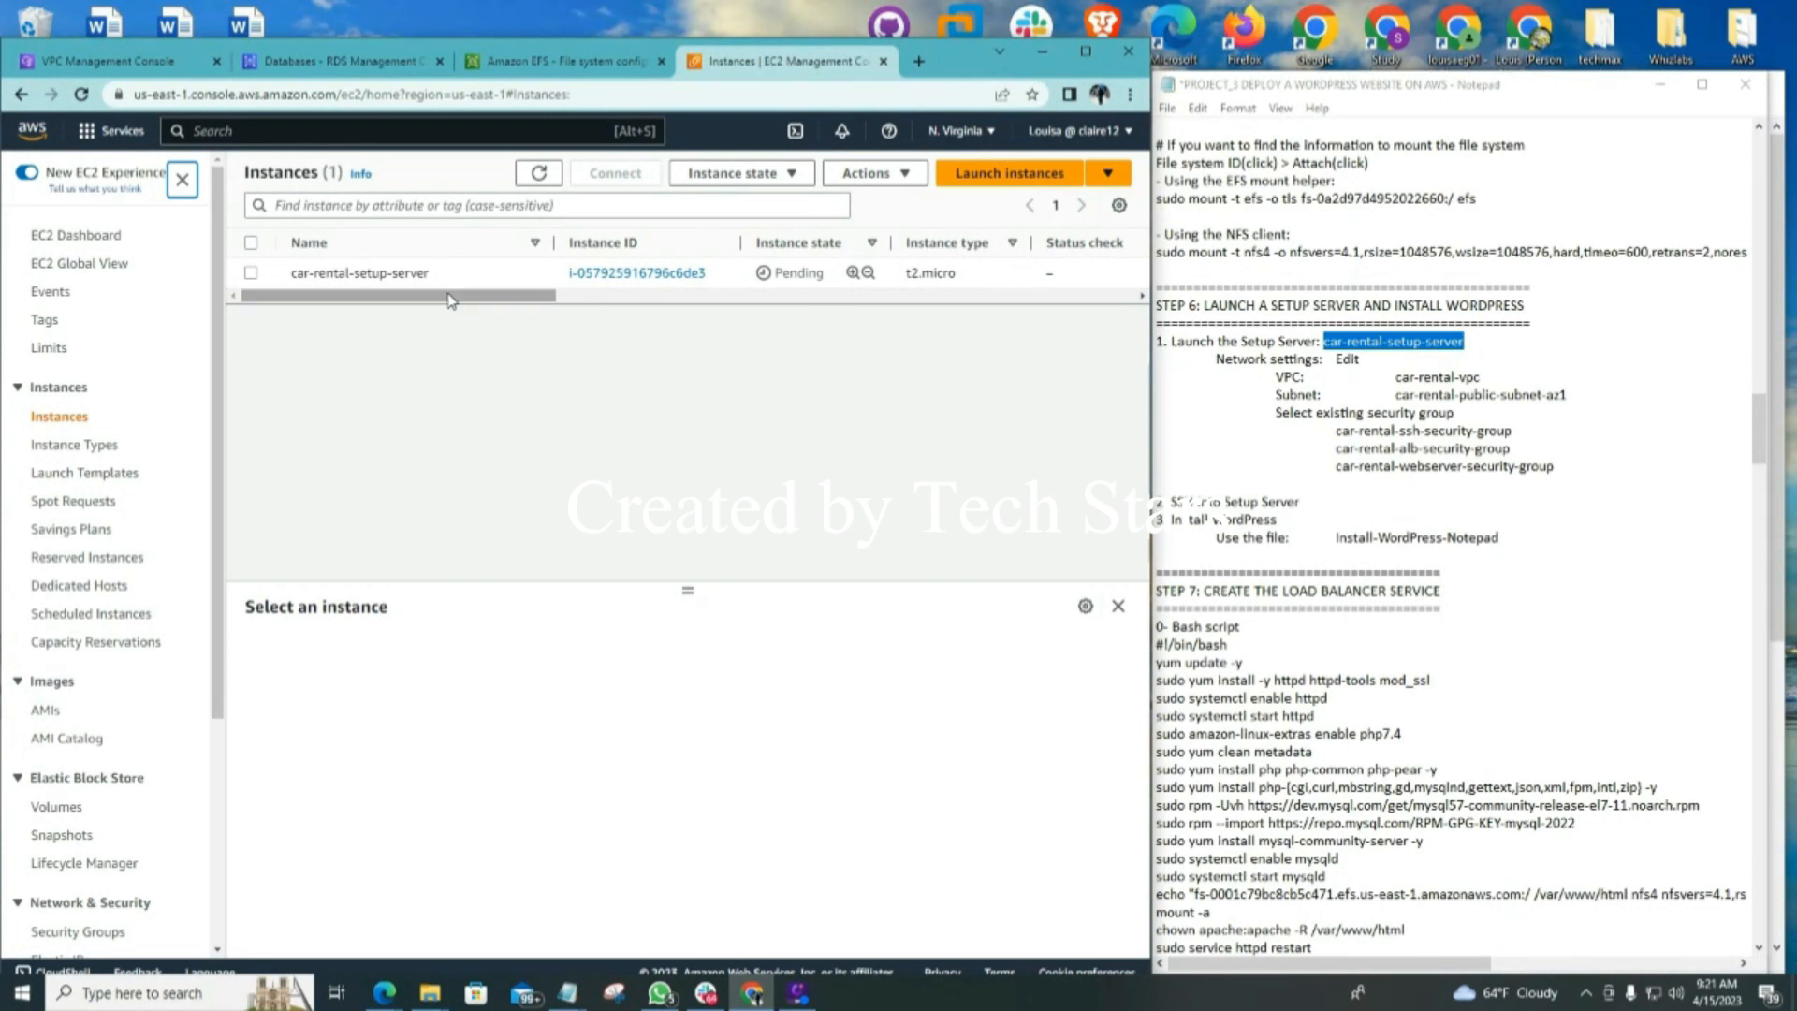
mouse_move(447, 299)
mouse_down()
mouse_move(592, 312)
mouse_move(445, 310)
mouse_up()
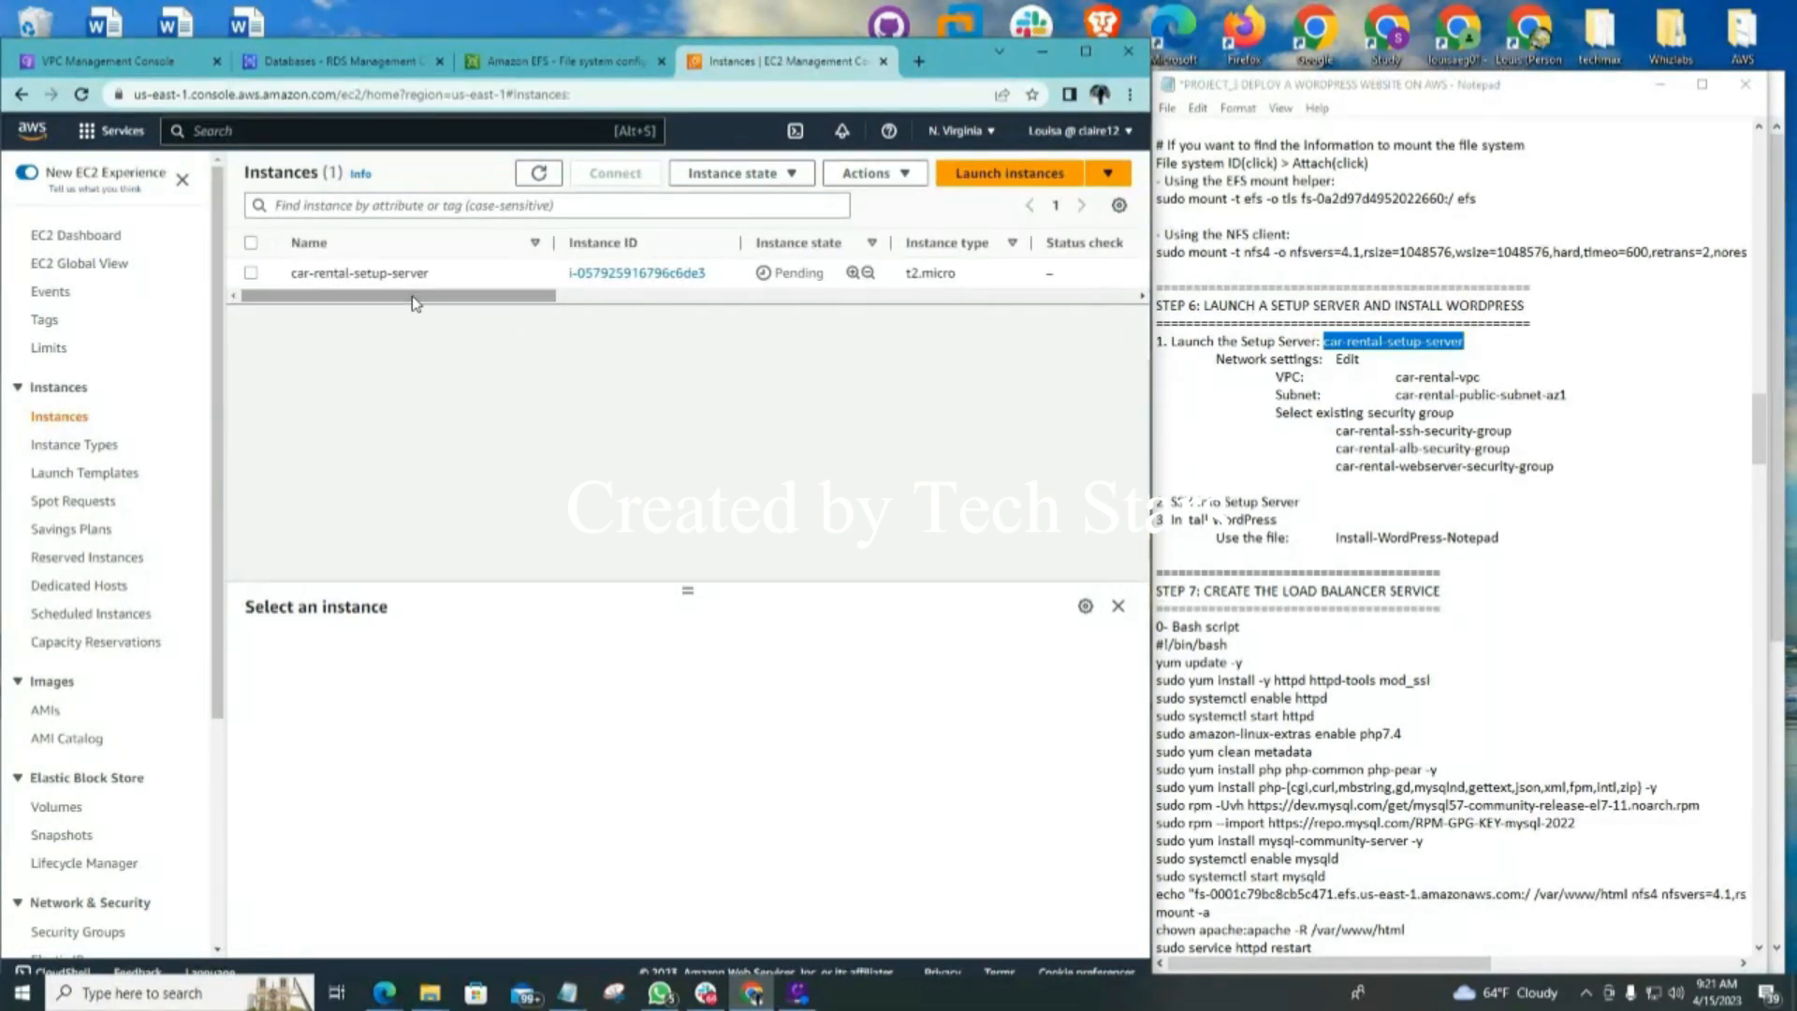
Check the status and details of the car-rental-rds-db database in the RDS database list
click(305, 63)
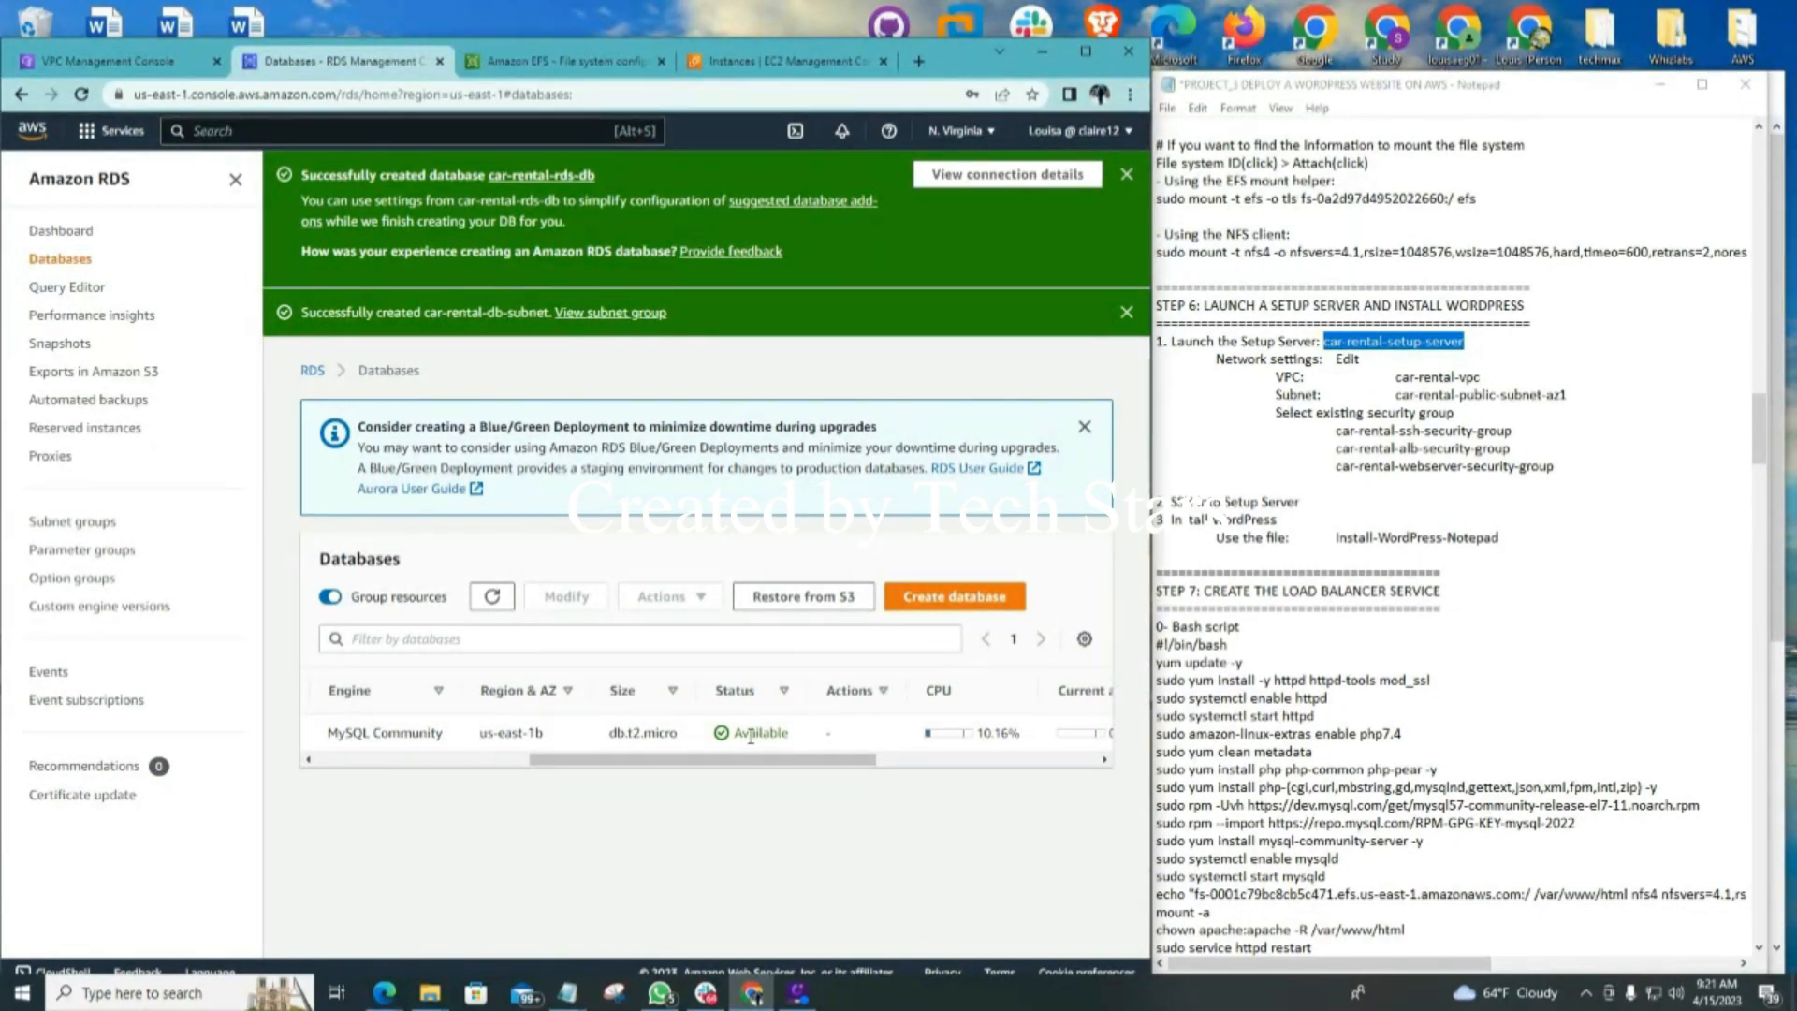
drag(719, 760, 464, 775)
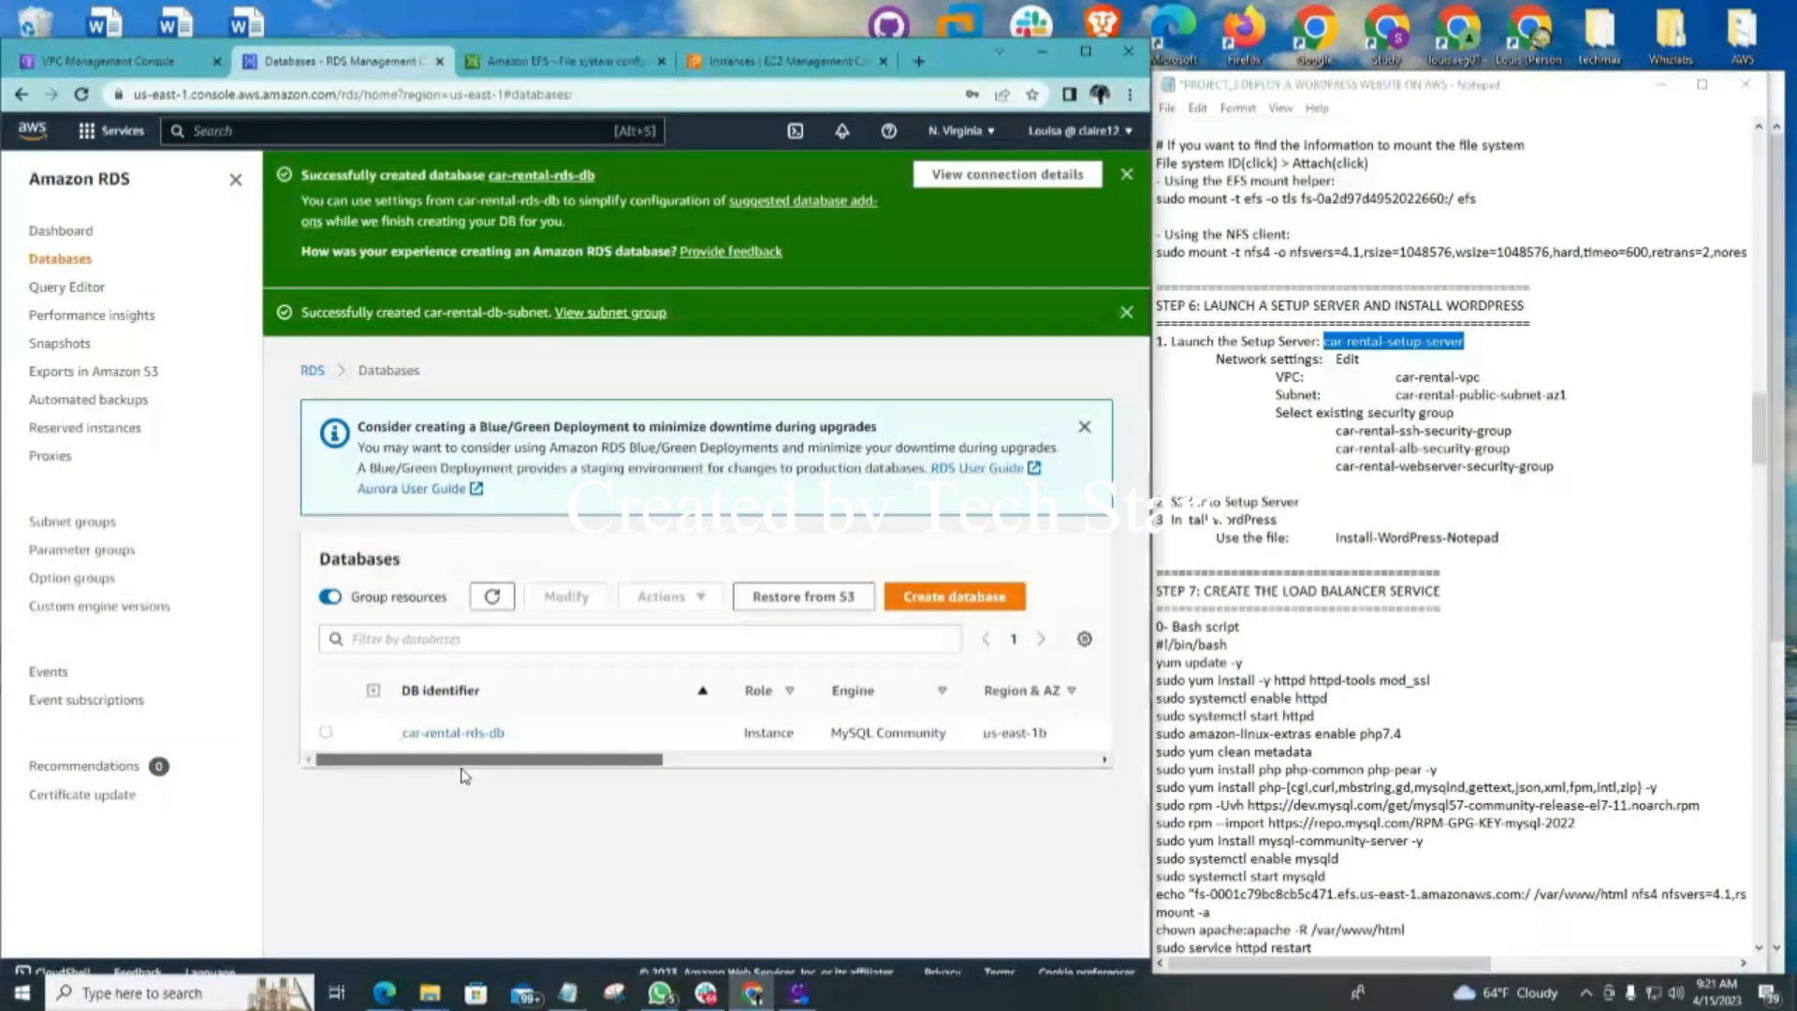
click(476, 738)
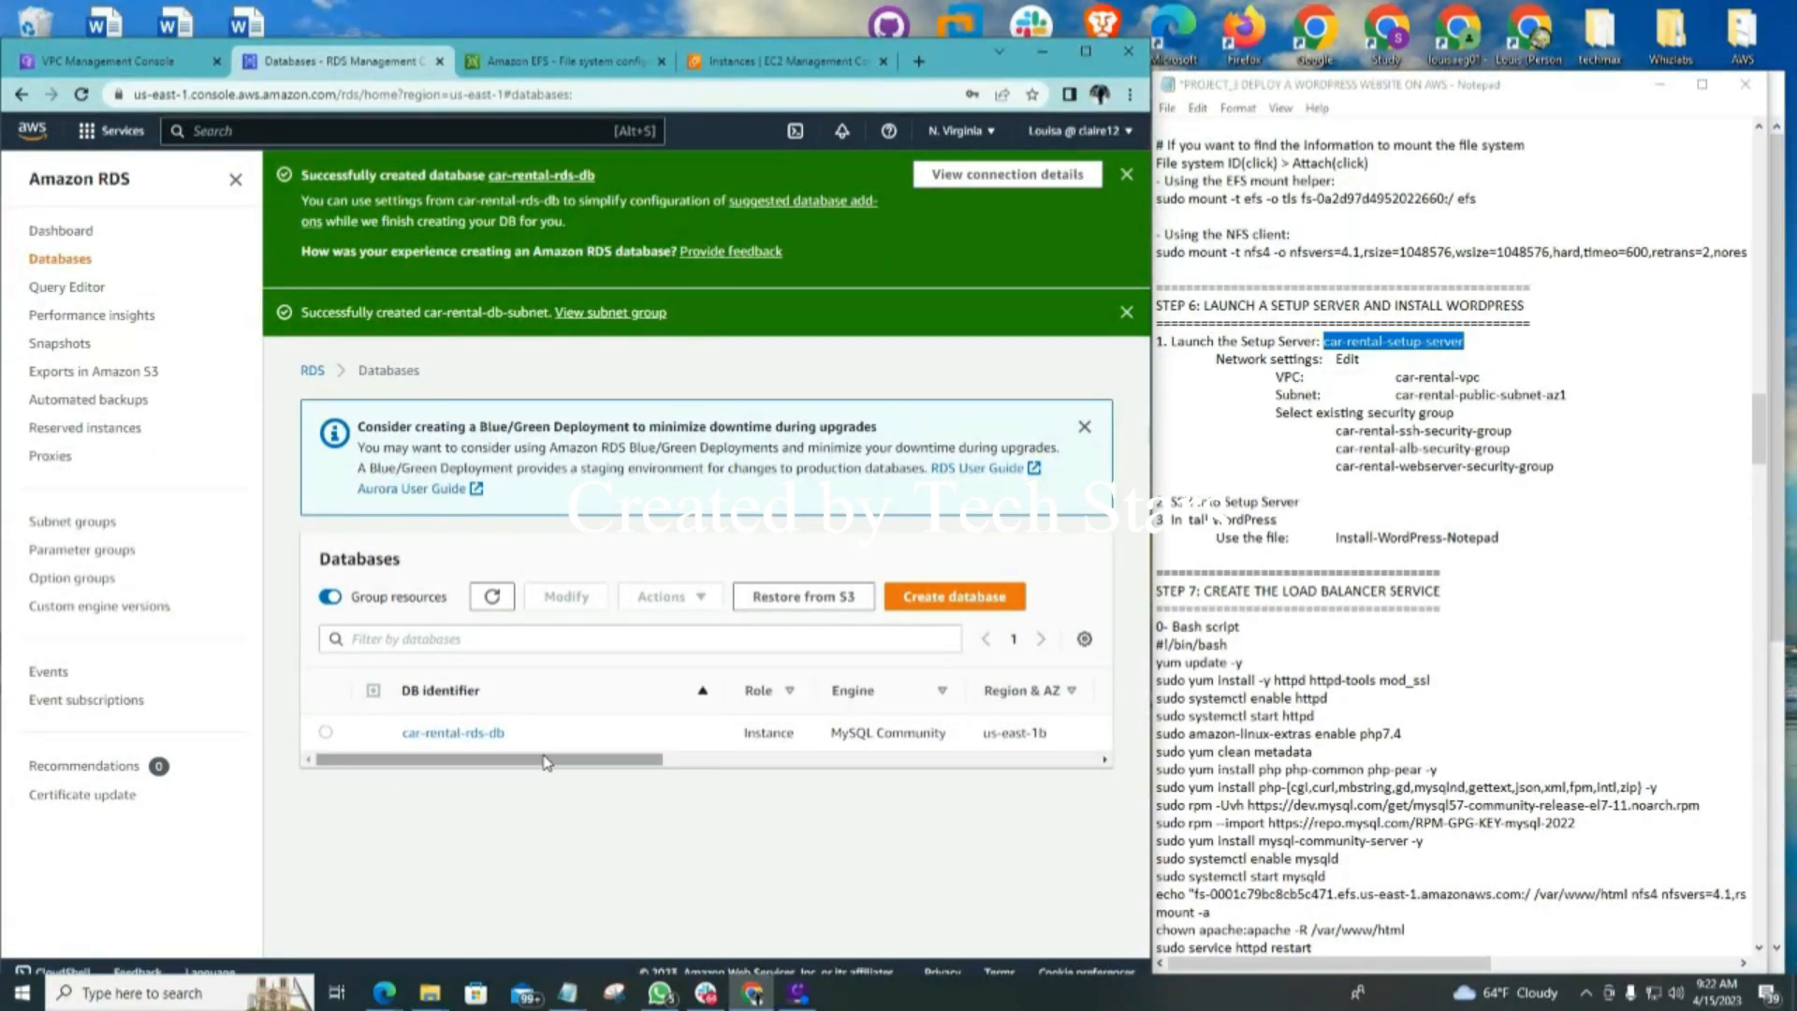
drag(546, 763, 662, 761)
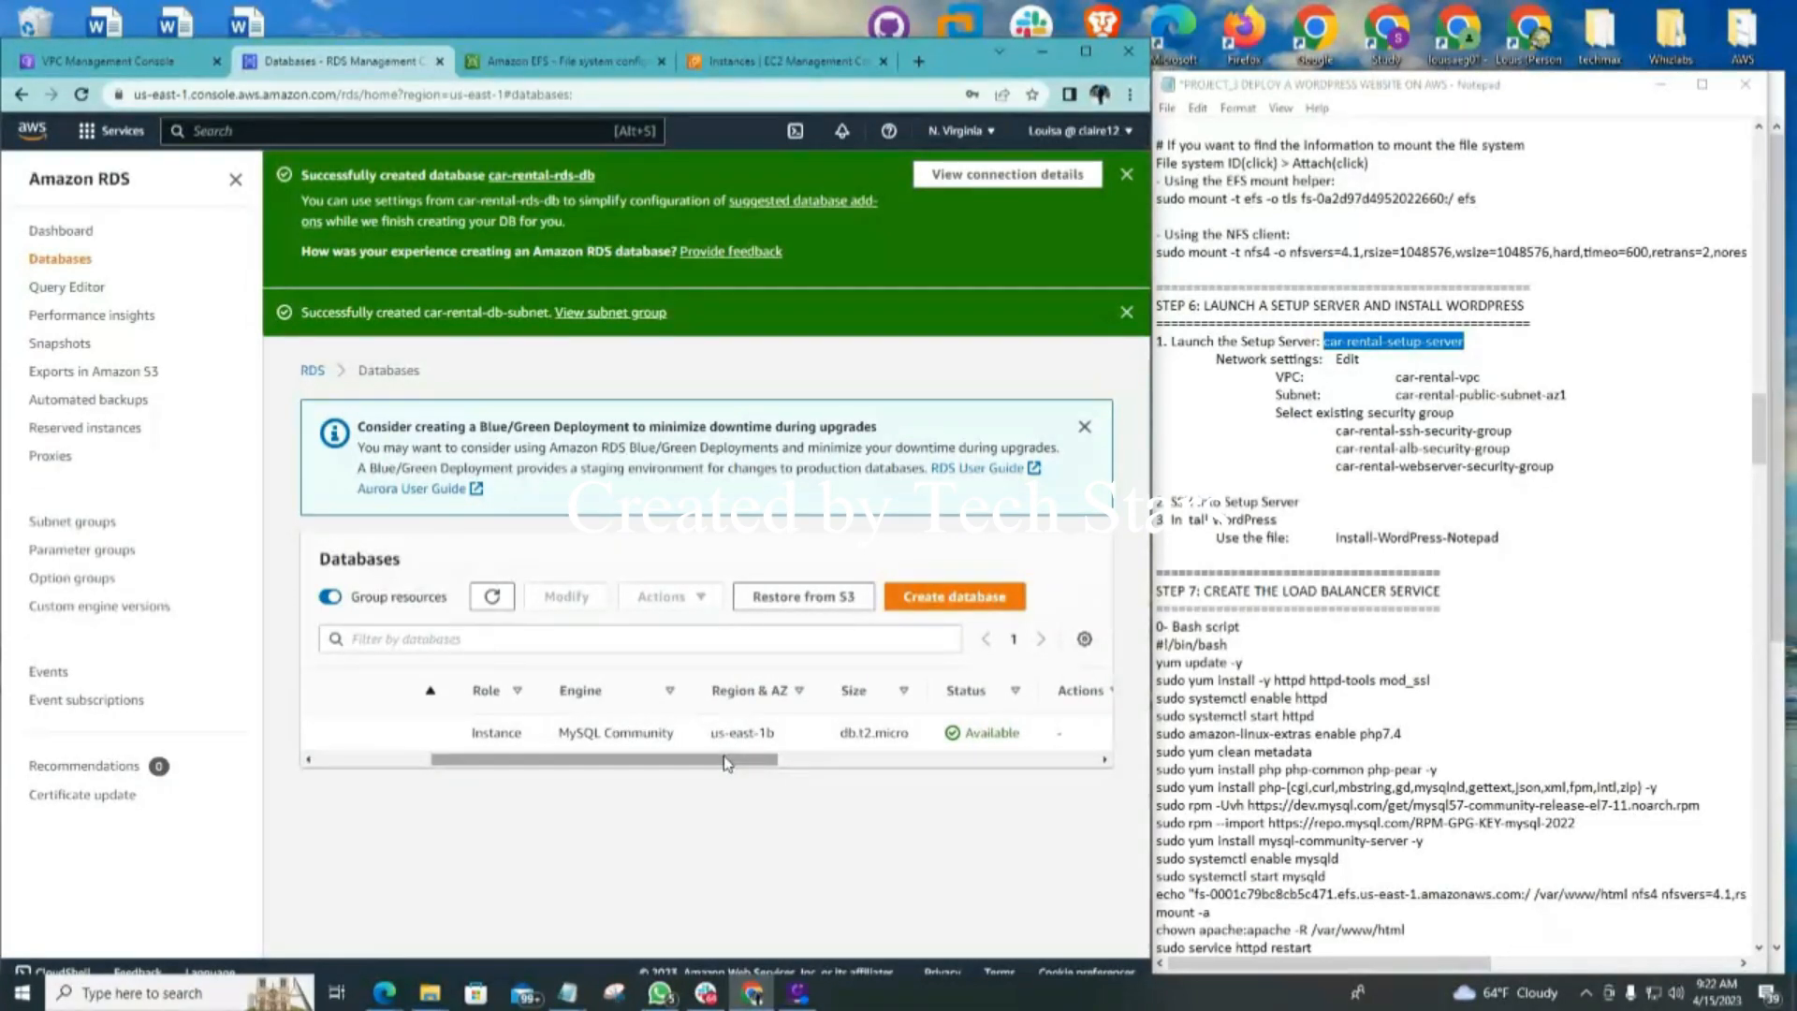
drag(728, 762, 1023, 755)
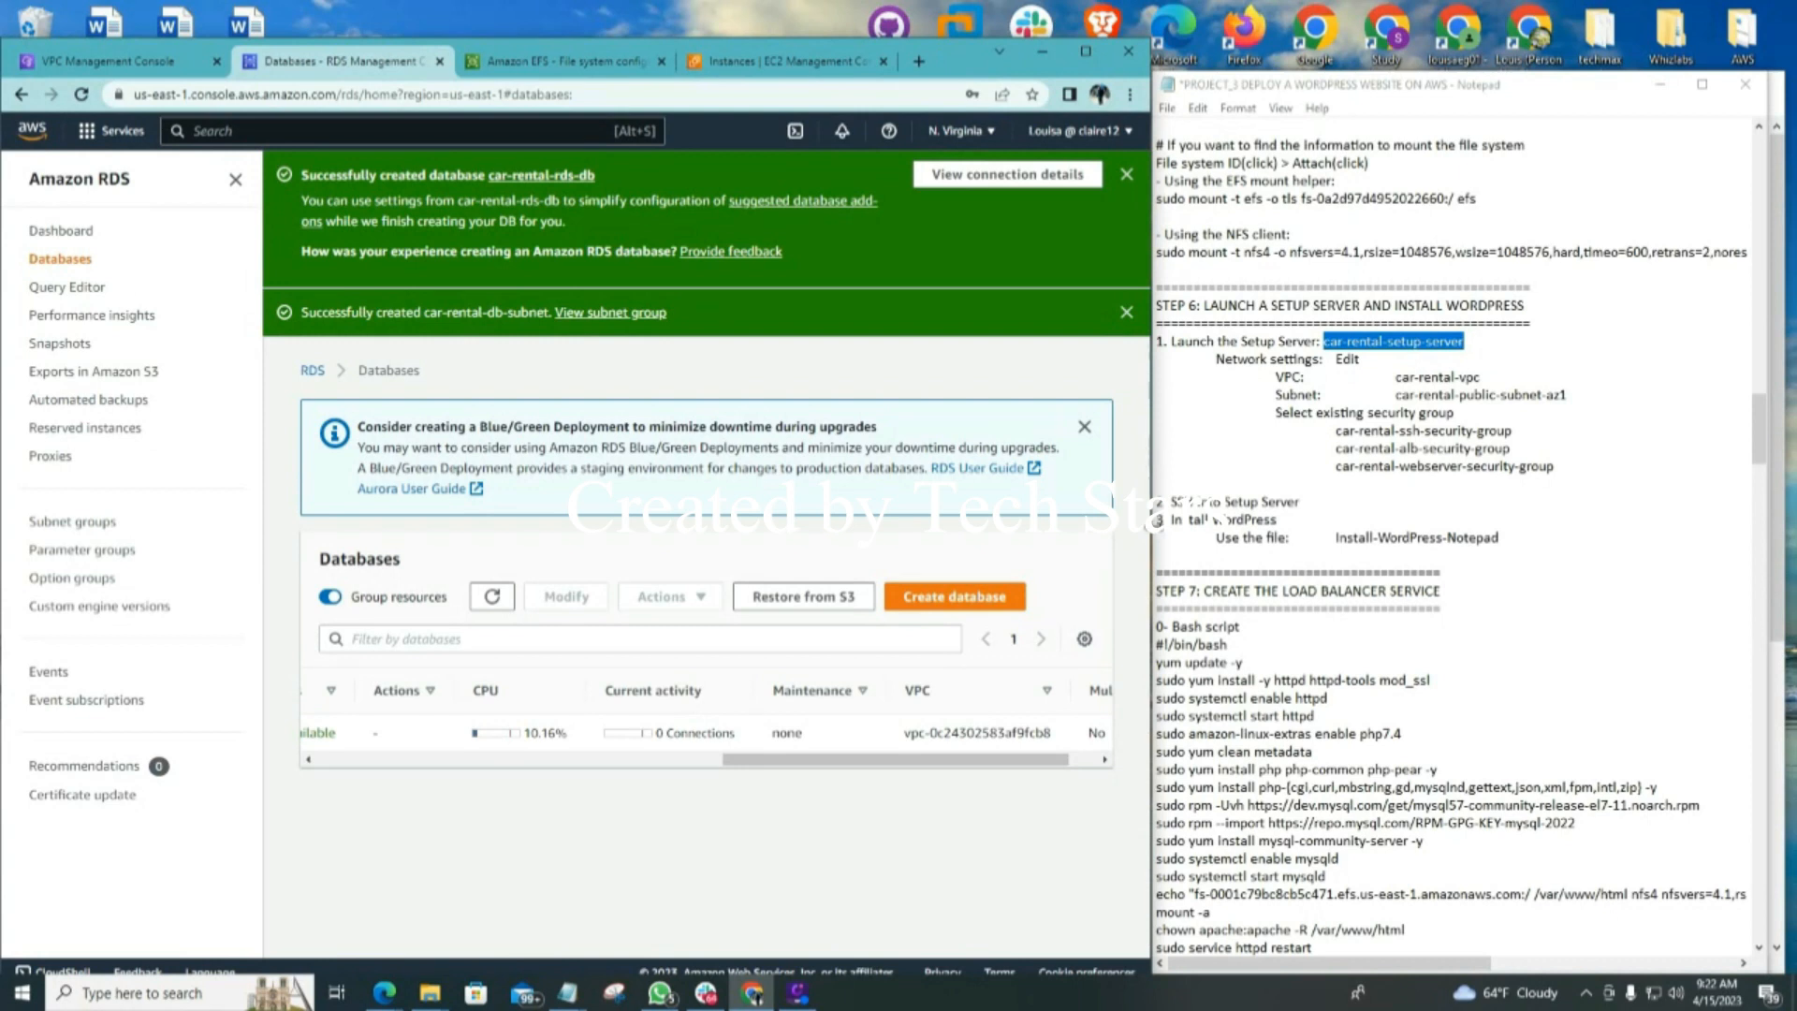
drag(1157, 521, 1128, 532)
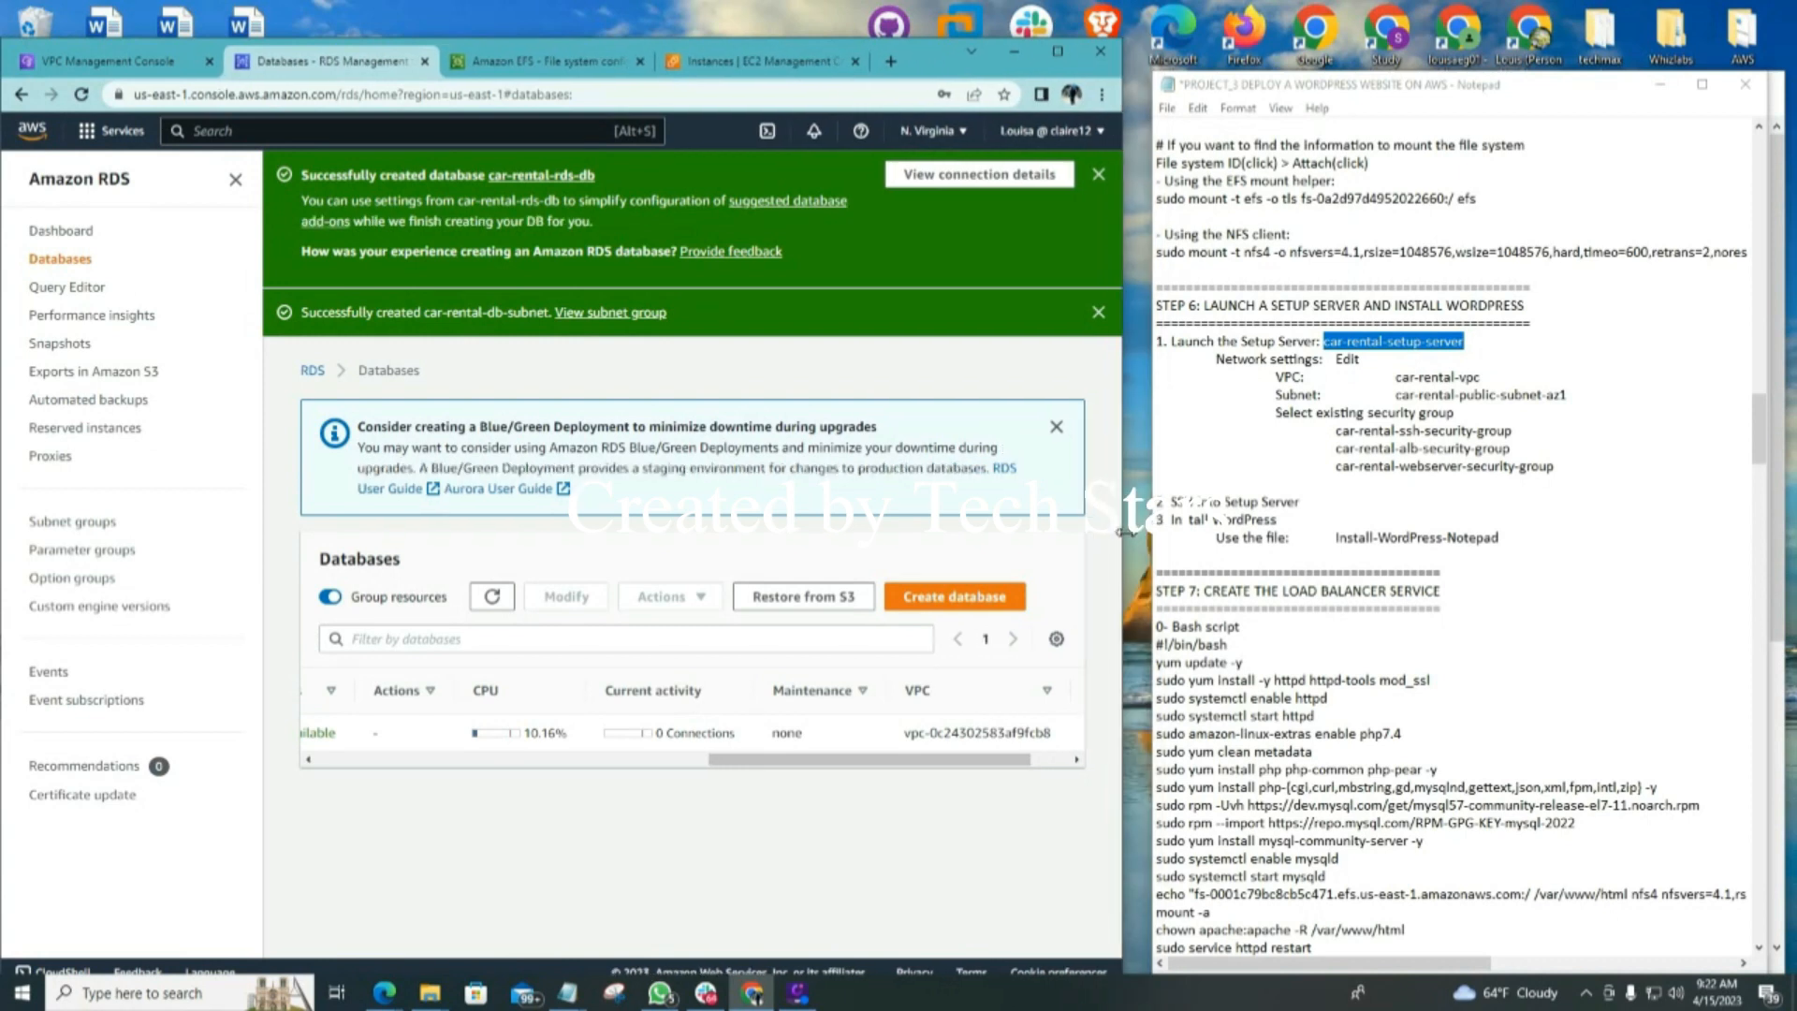
Return to the EC2 instances, select car-rental-setup-server and copy its public IPv4 address
click(729, 55)
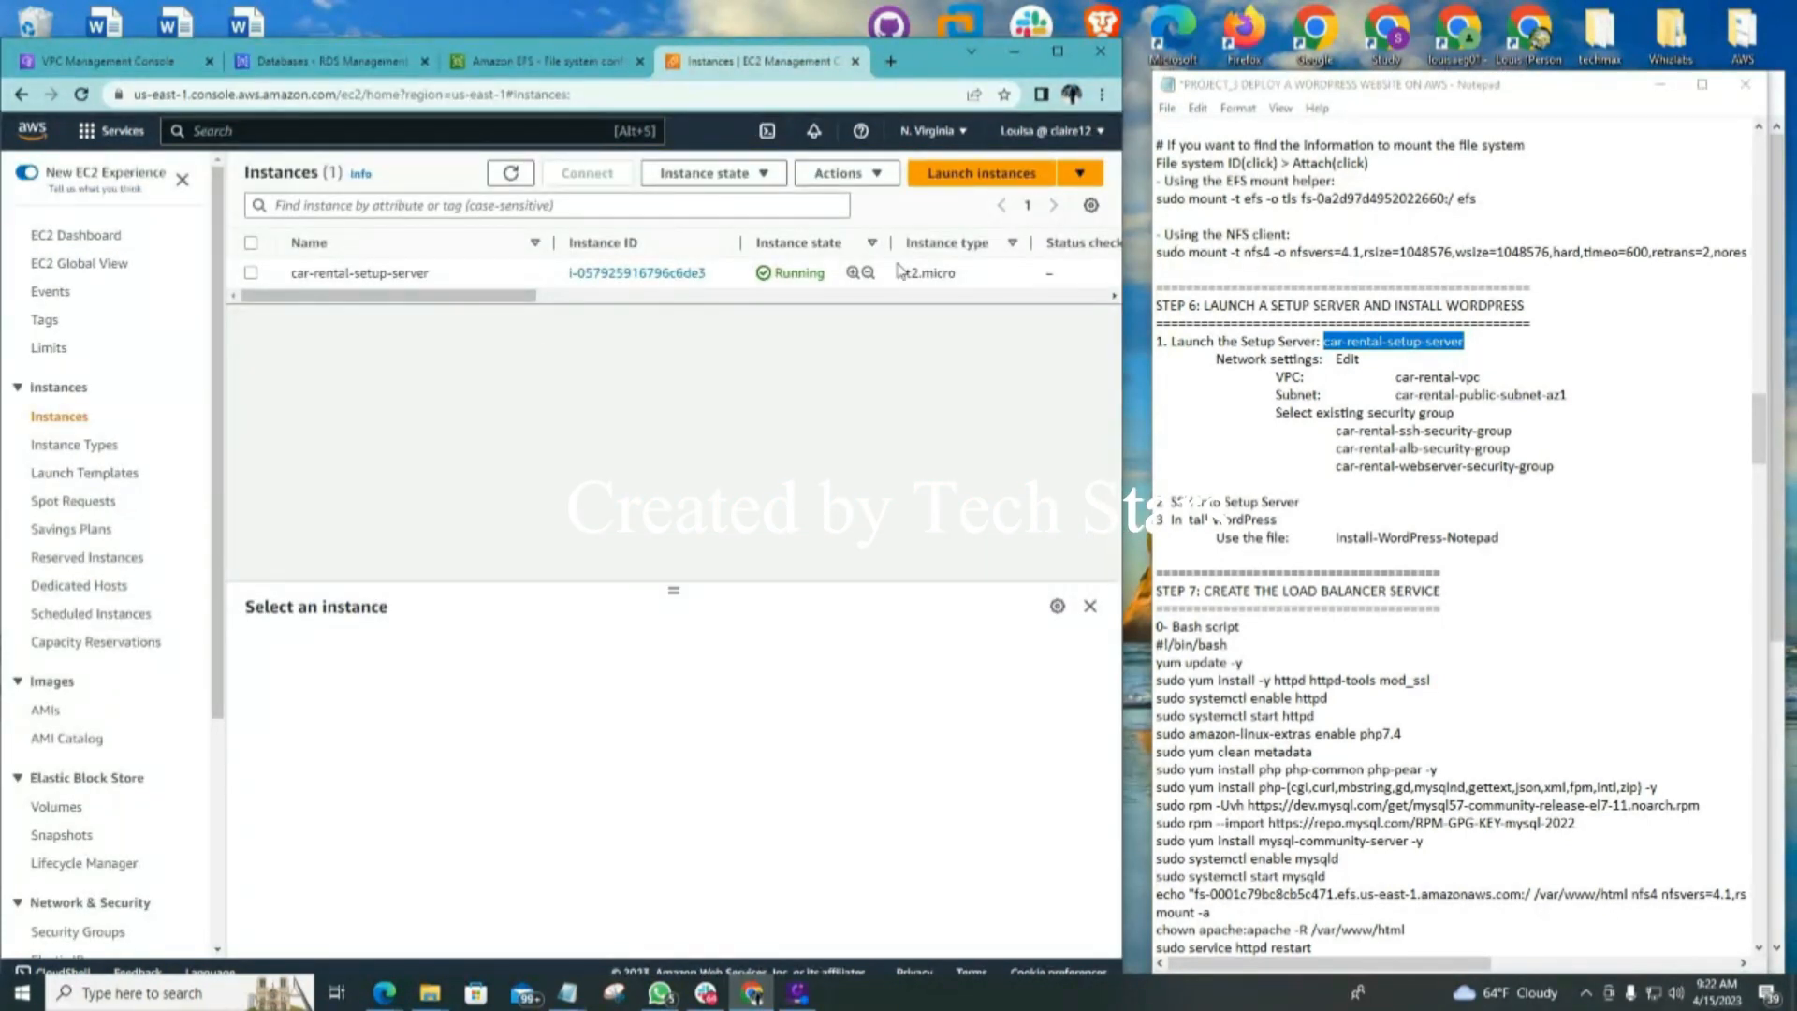
drag(342, 297, 281, 300)
click(251, 273)
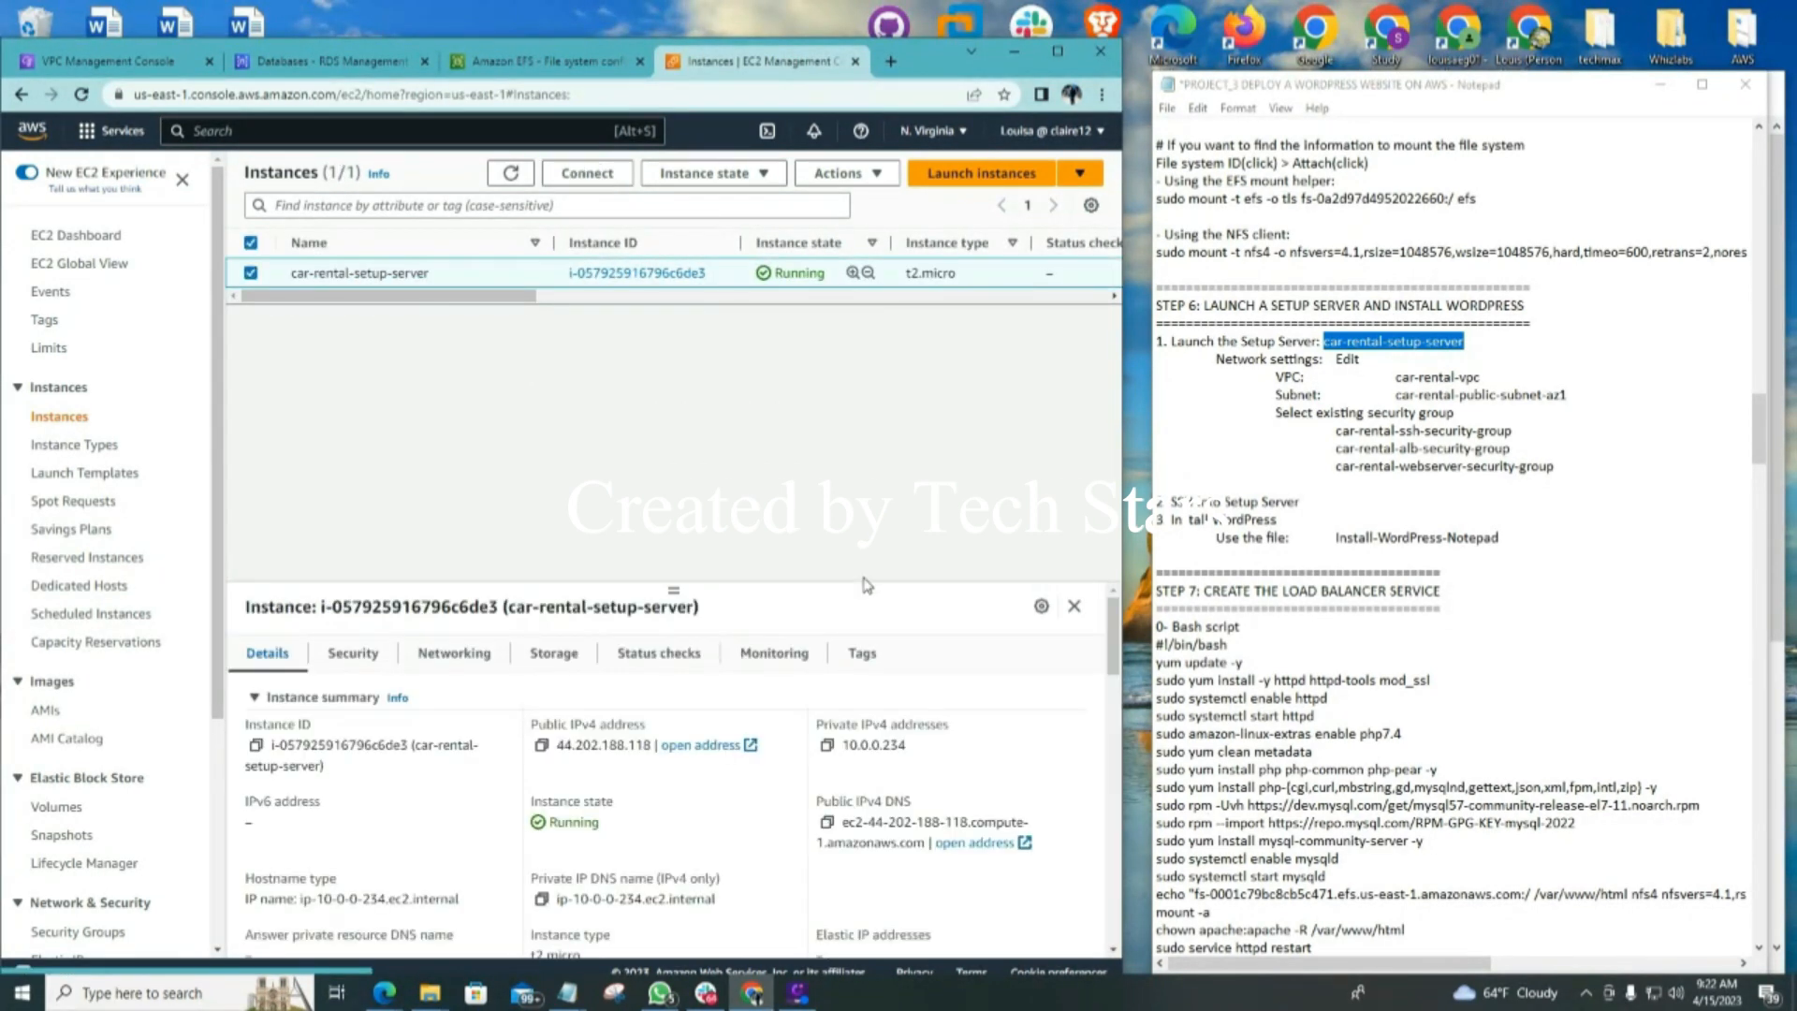
click(542, 746)
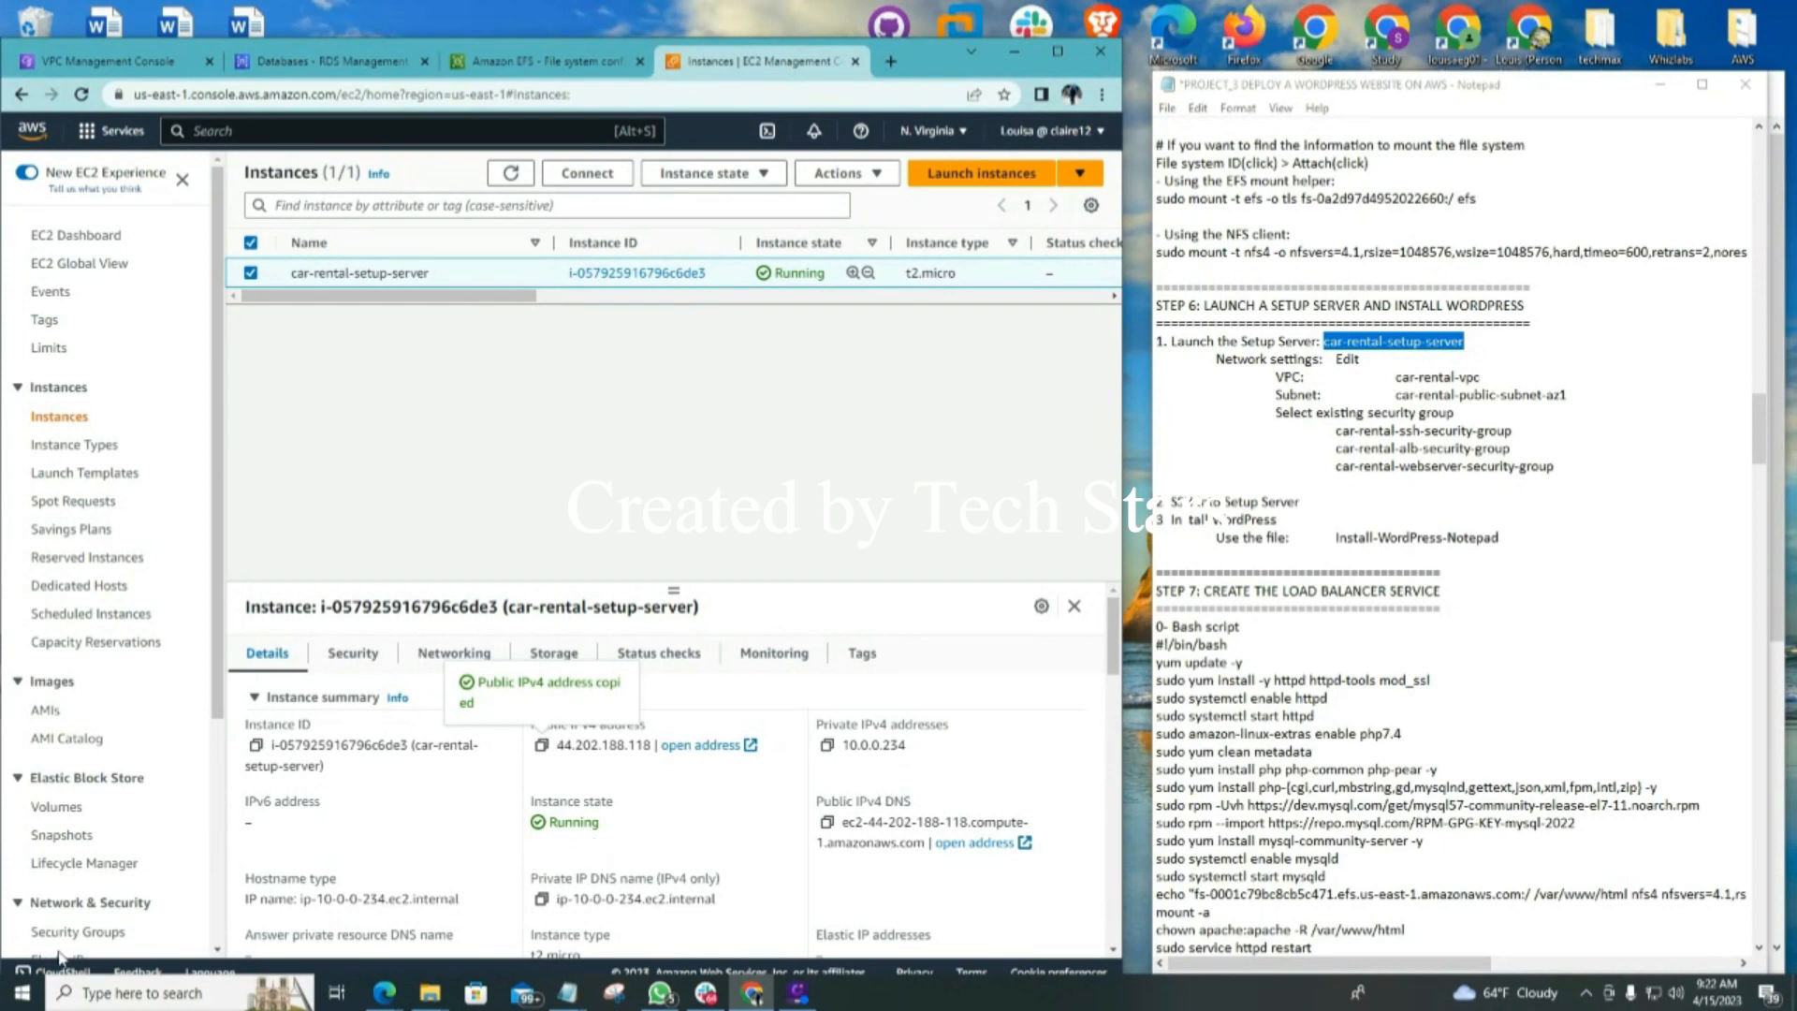
Open PuTTY from the PuTTY (64-bit) program folder
click(26, 998)
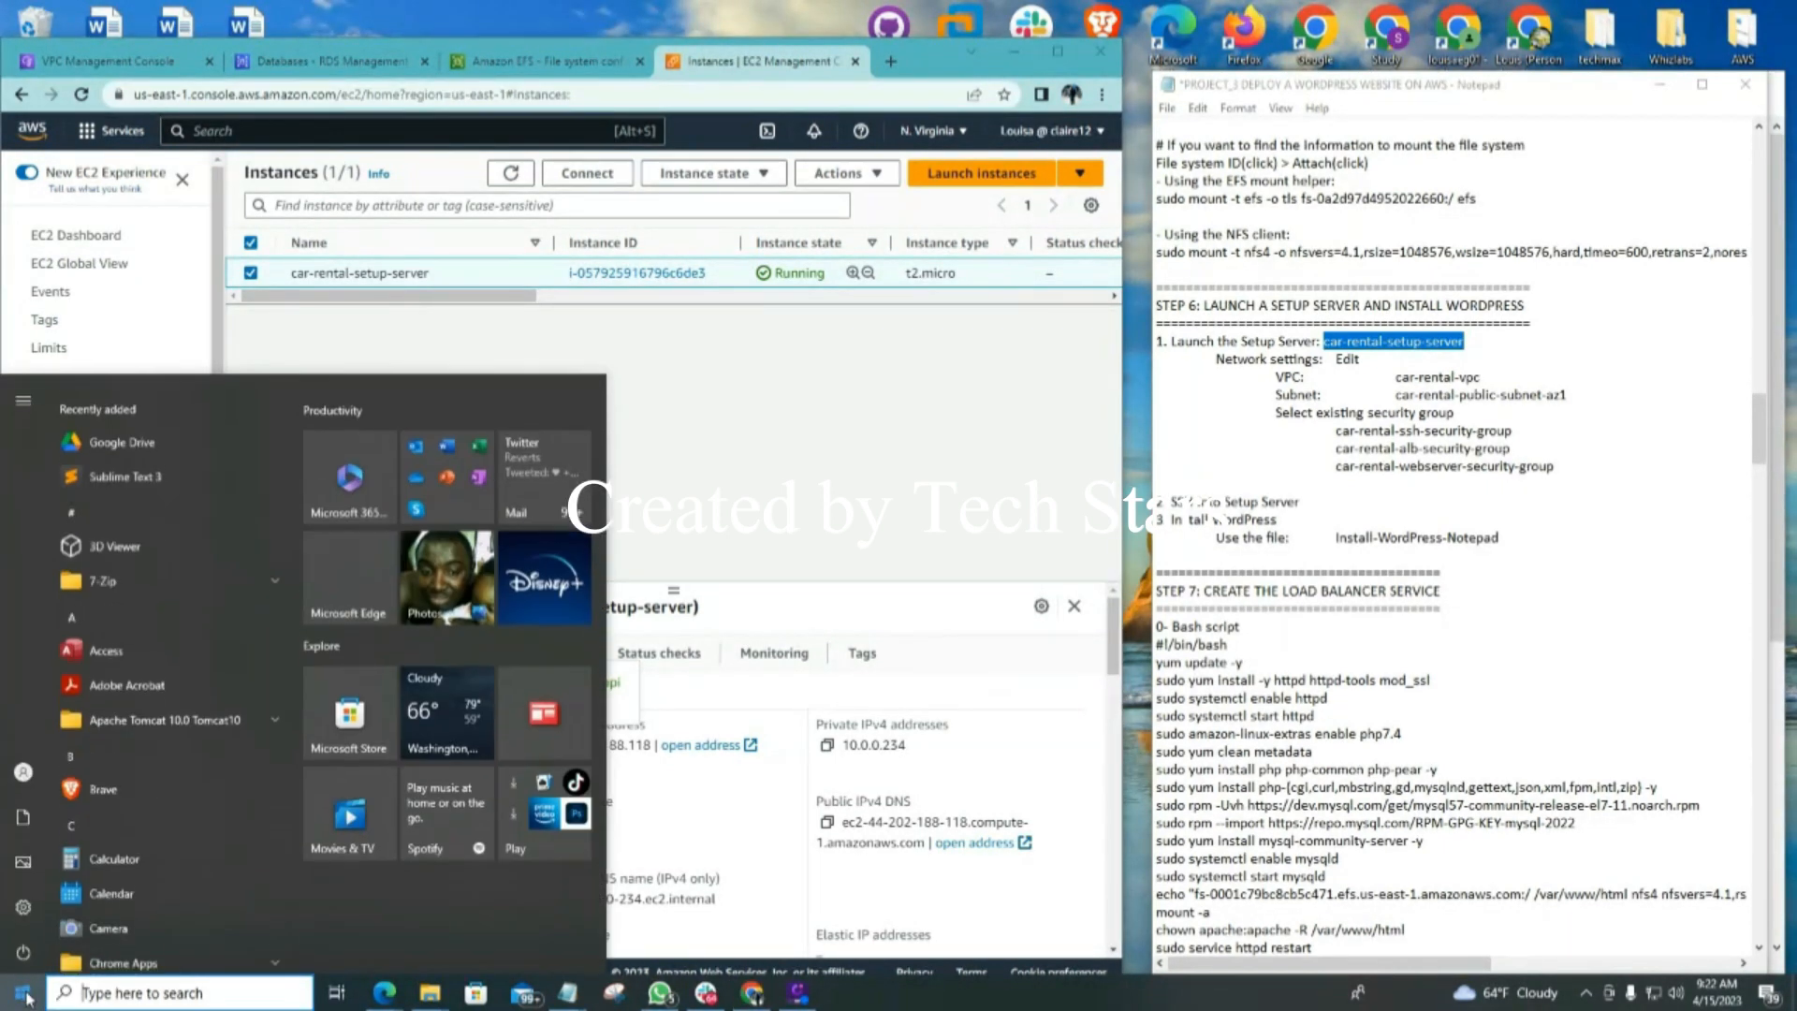
scroll(184, 763, down, 10)
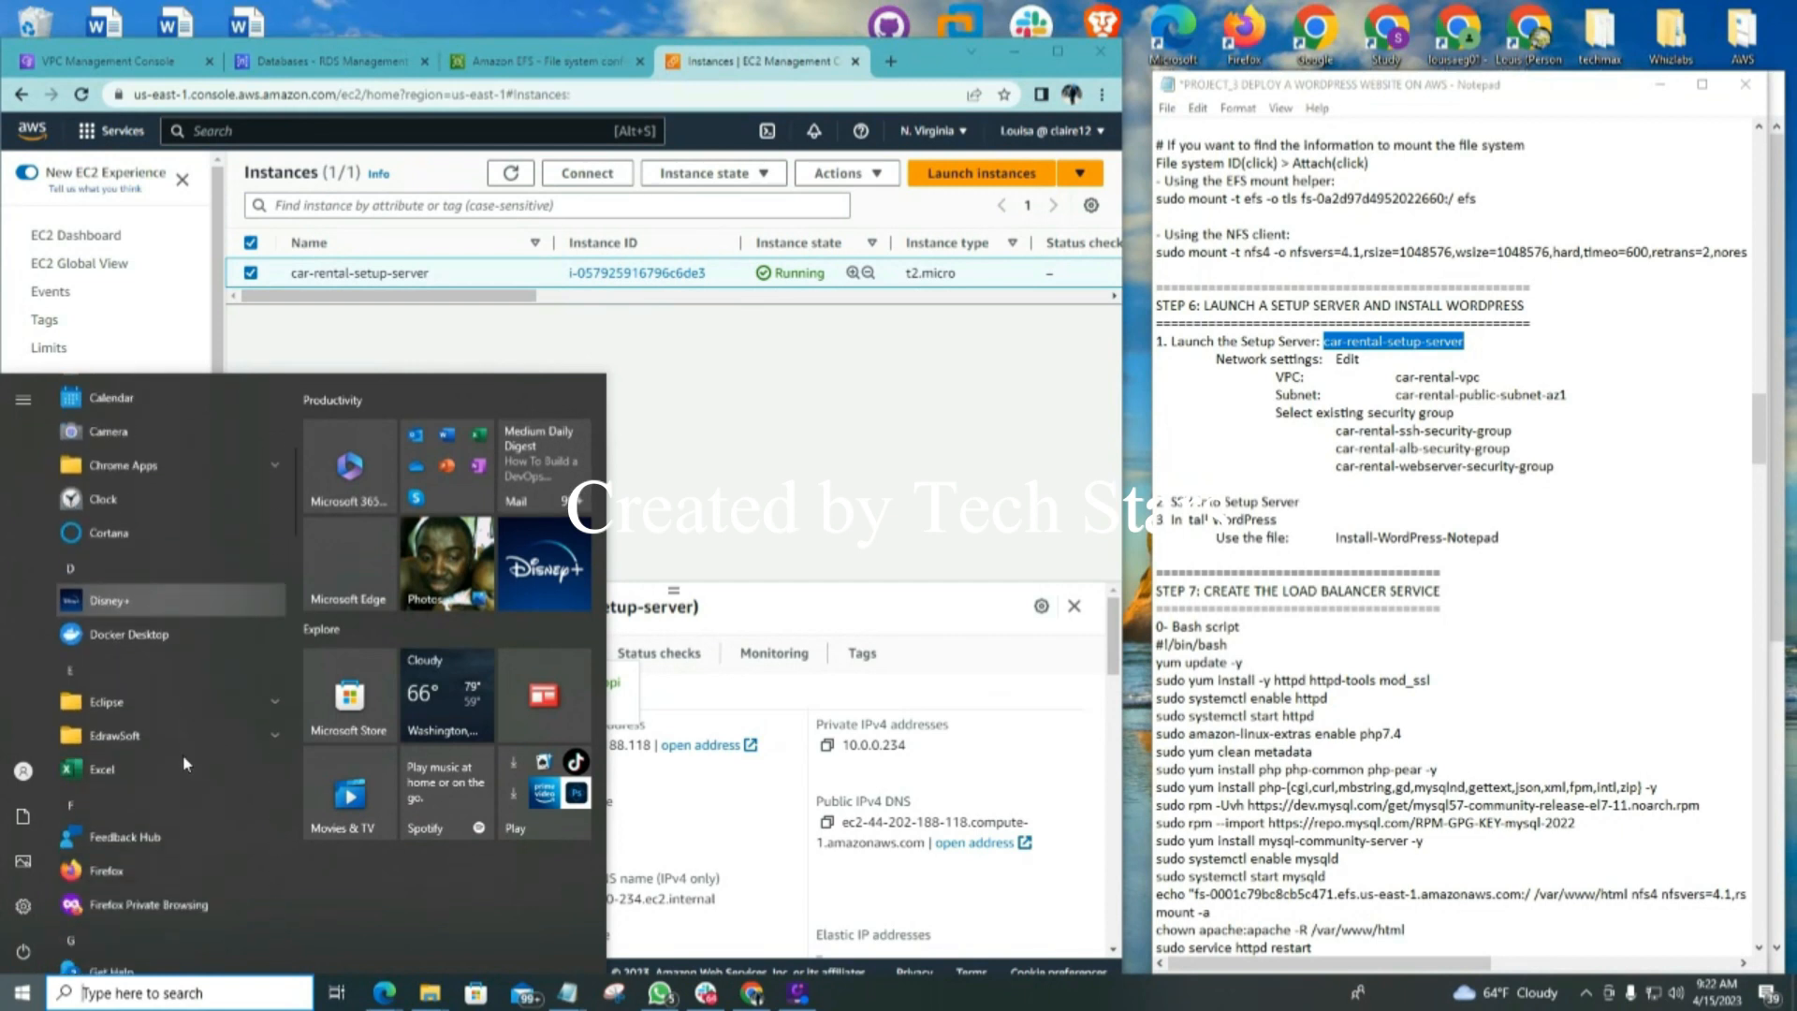
scroll(185, 763, down, 7)
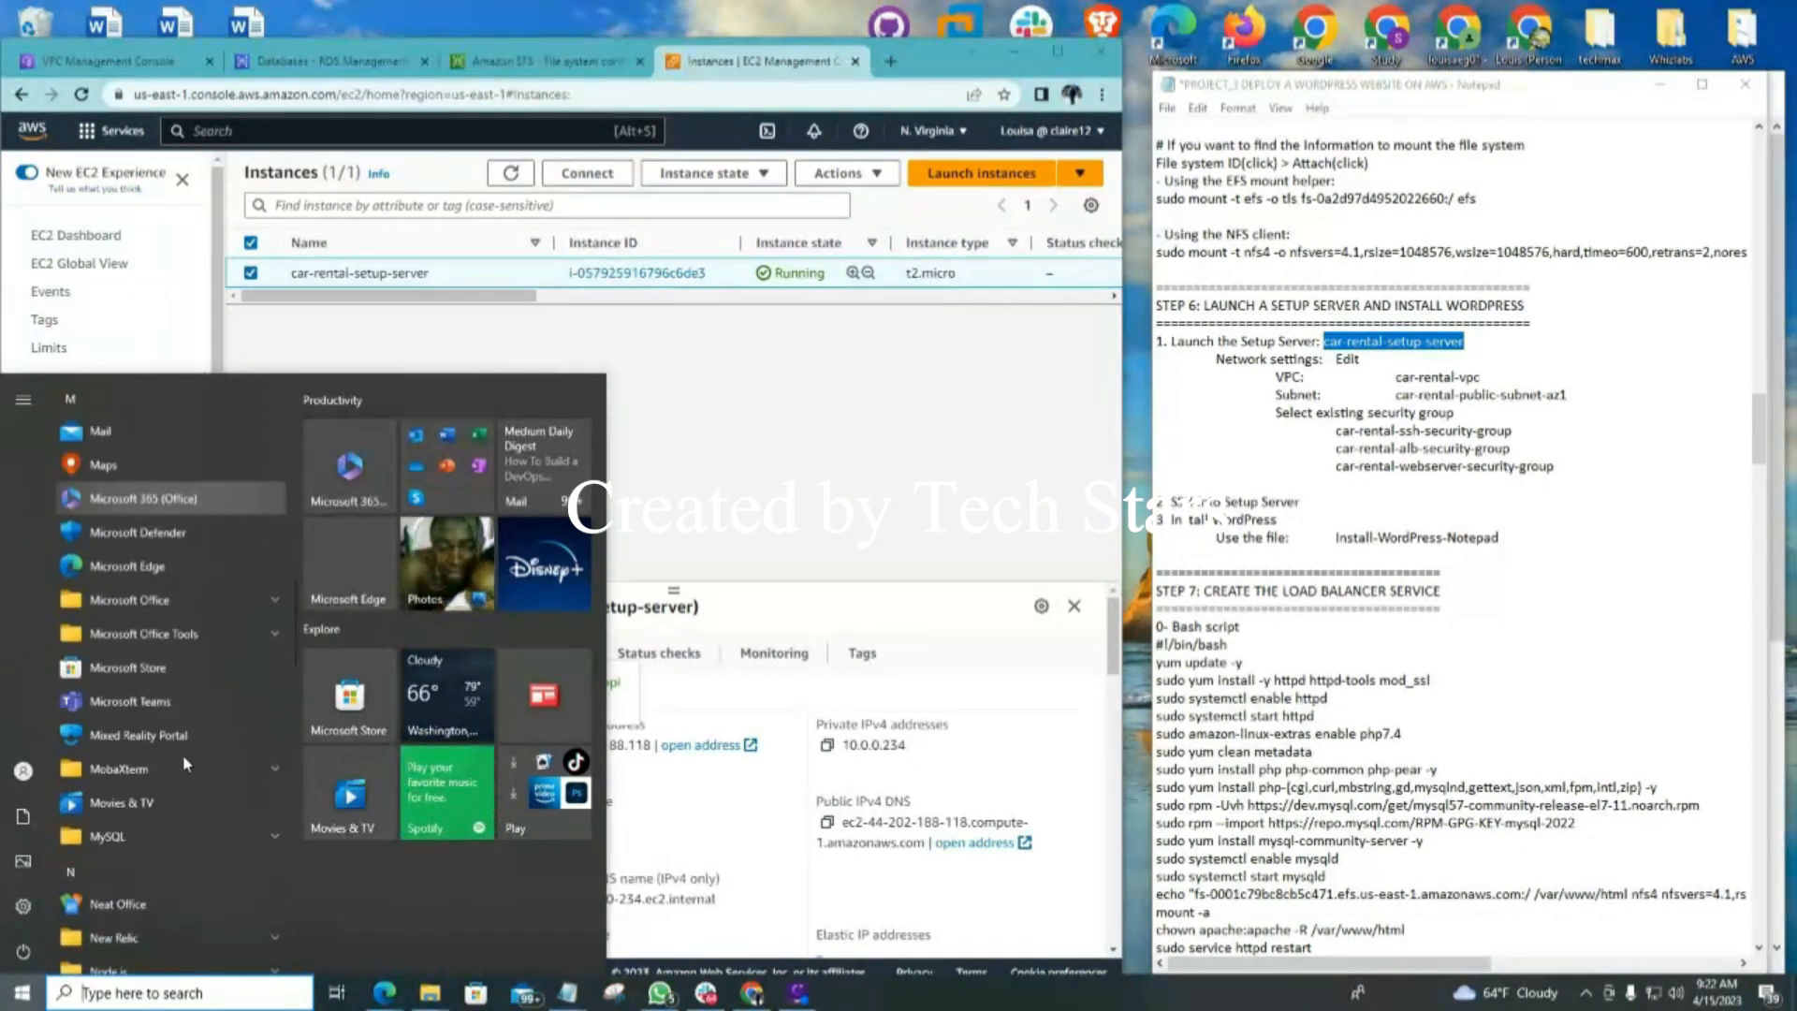
scroll(183, 763, down, 5)
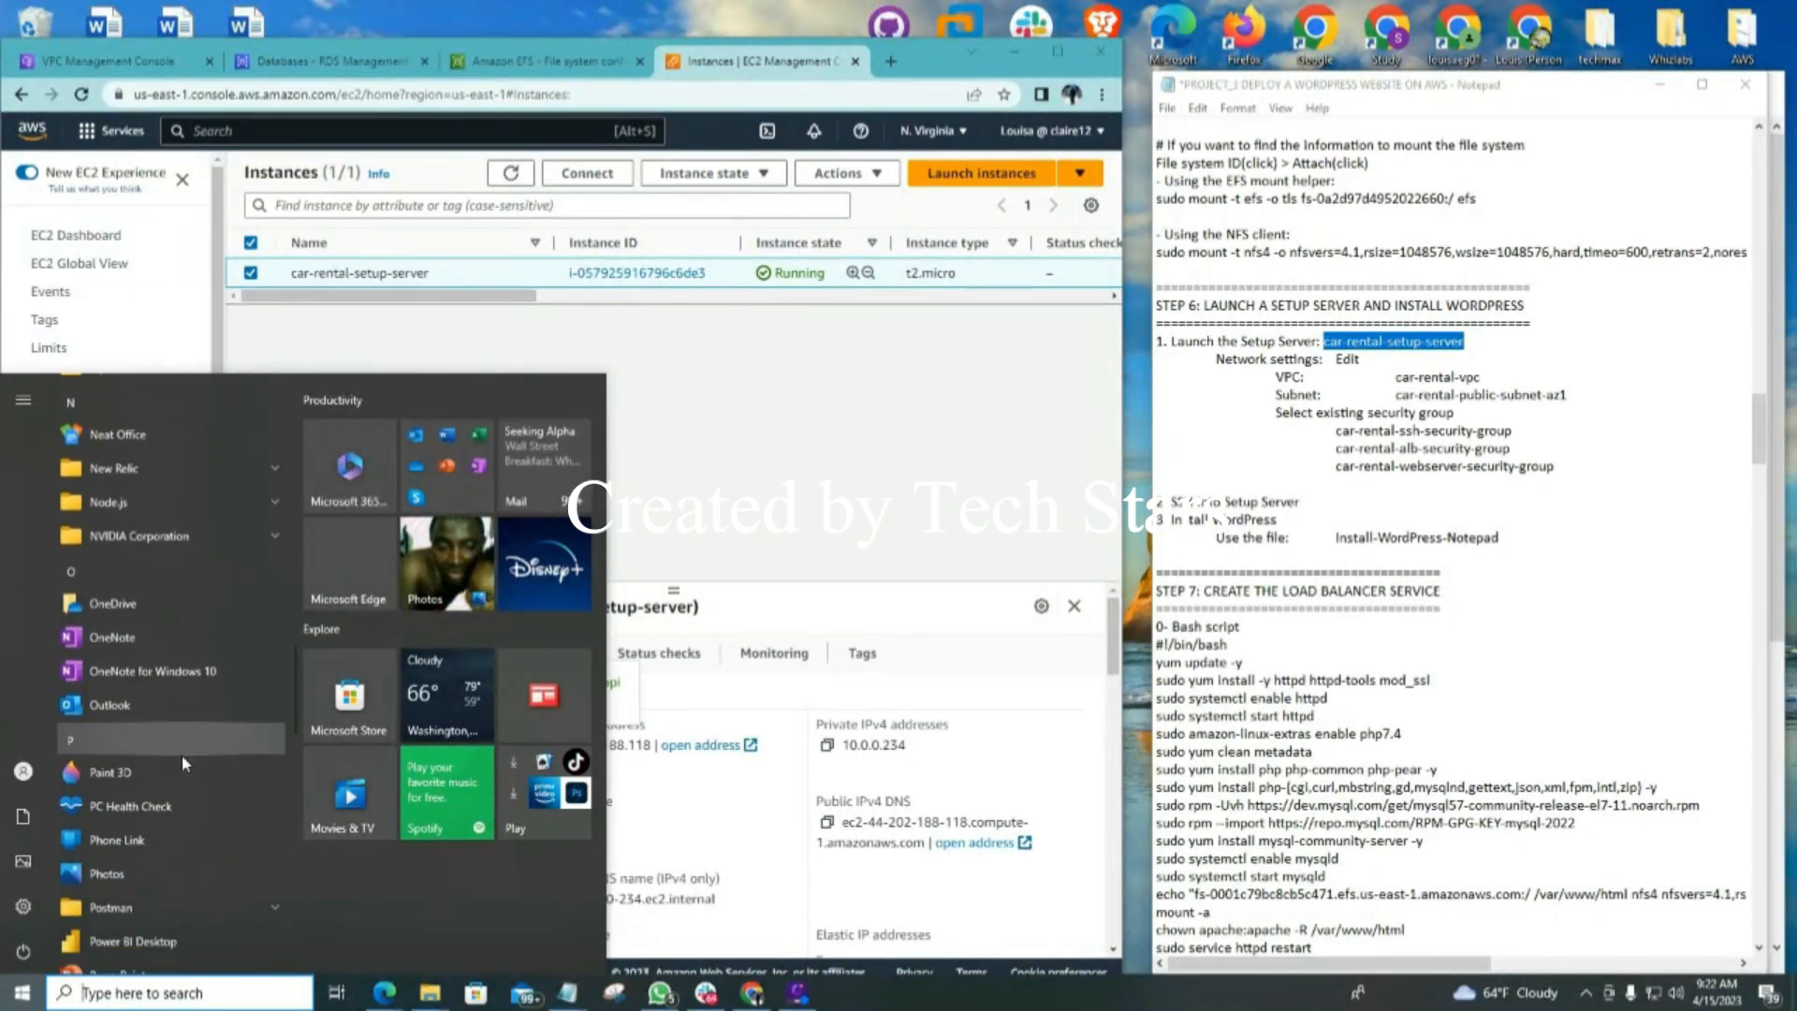
scroll(143, 710, down, 3)
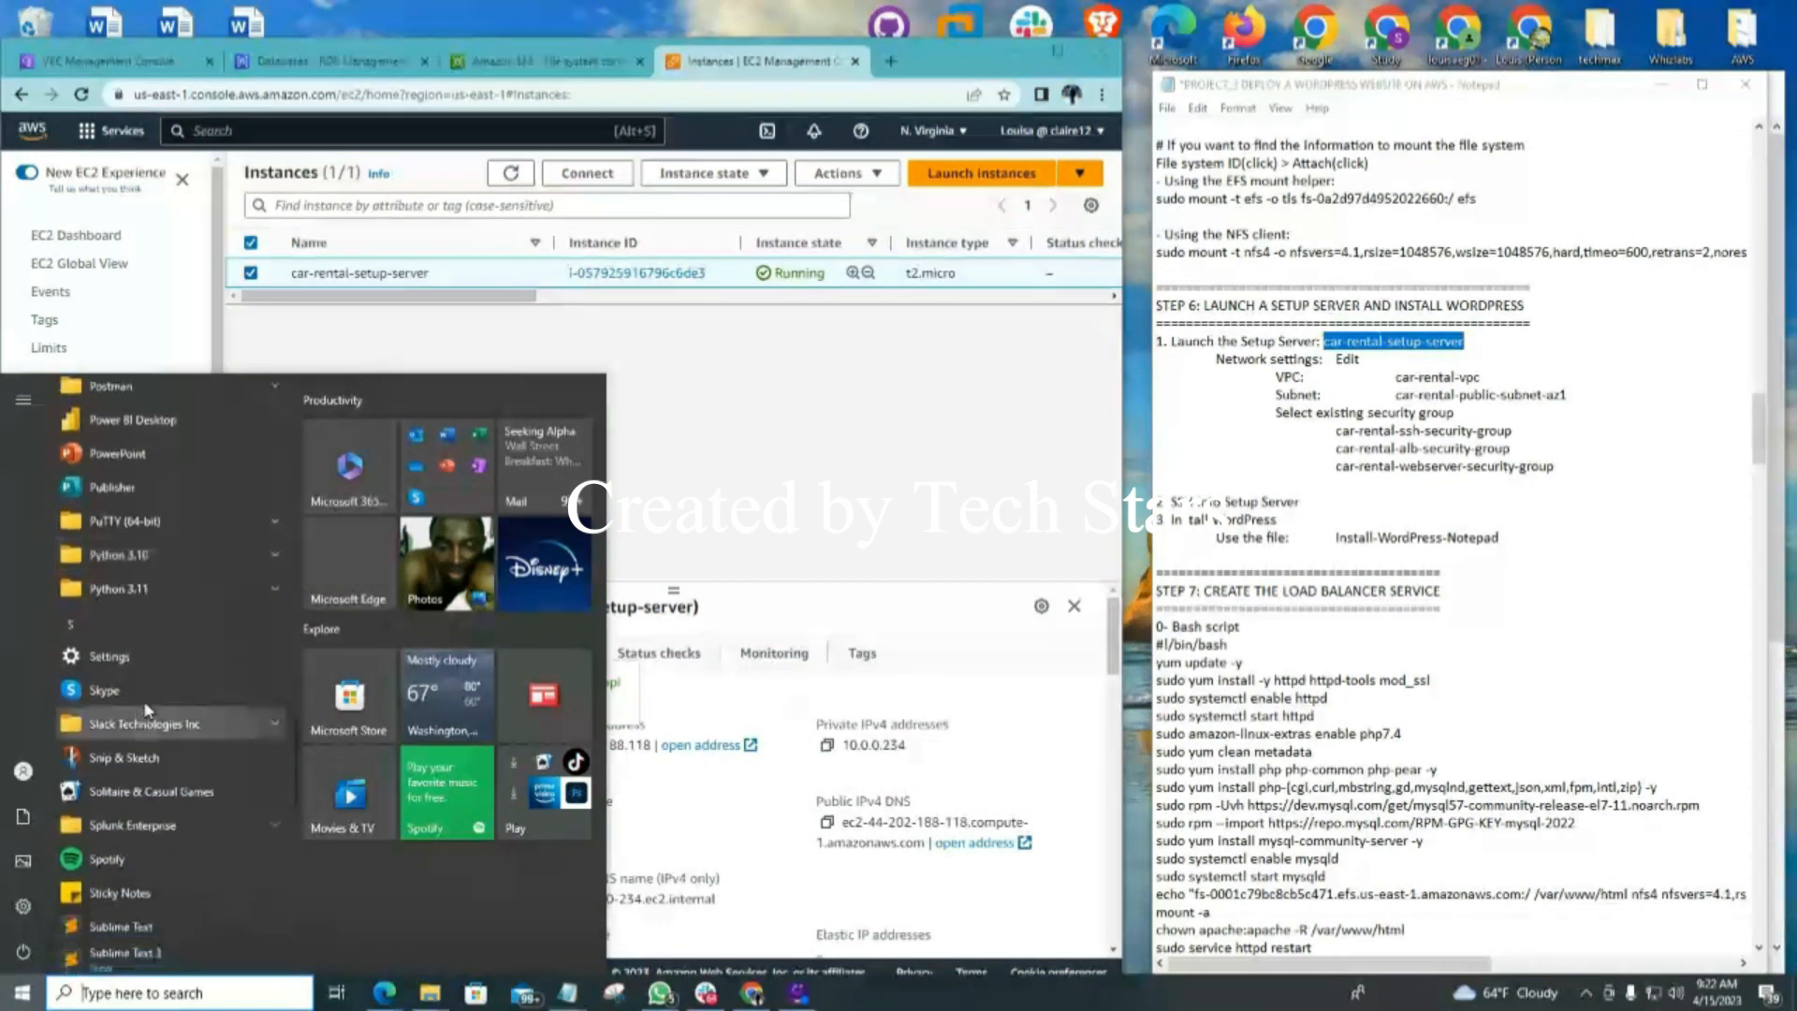
click(275, 522)
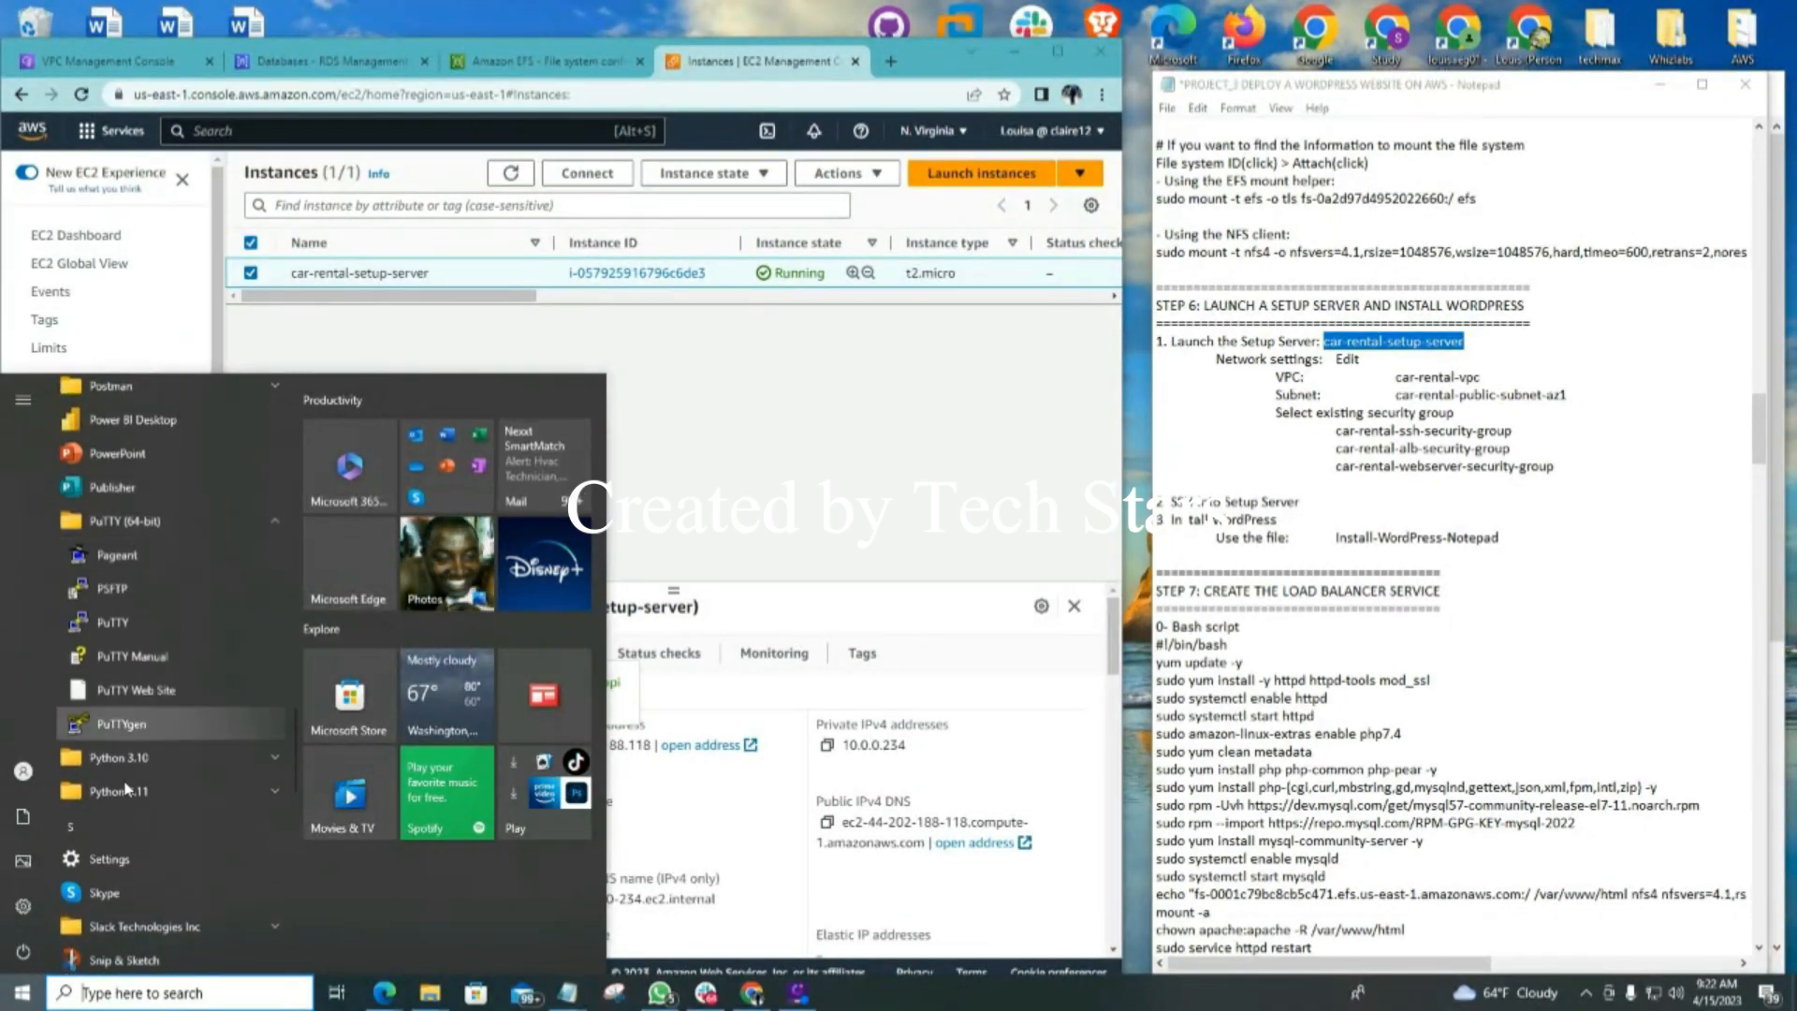
click(109, 621)
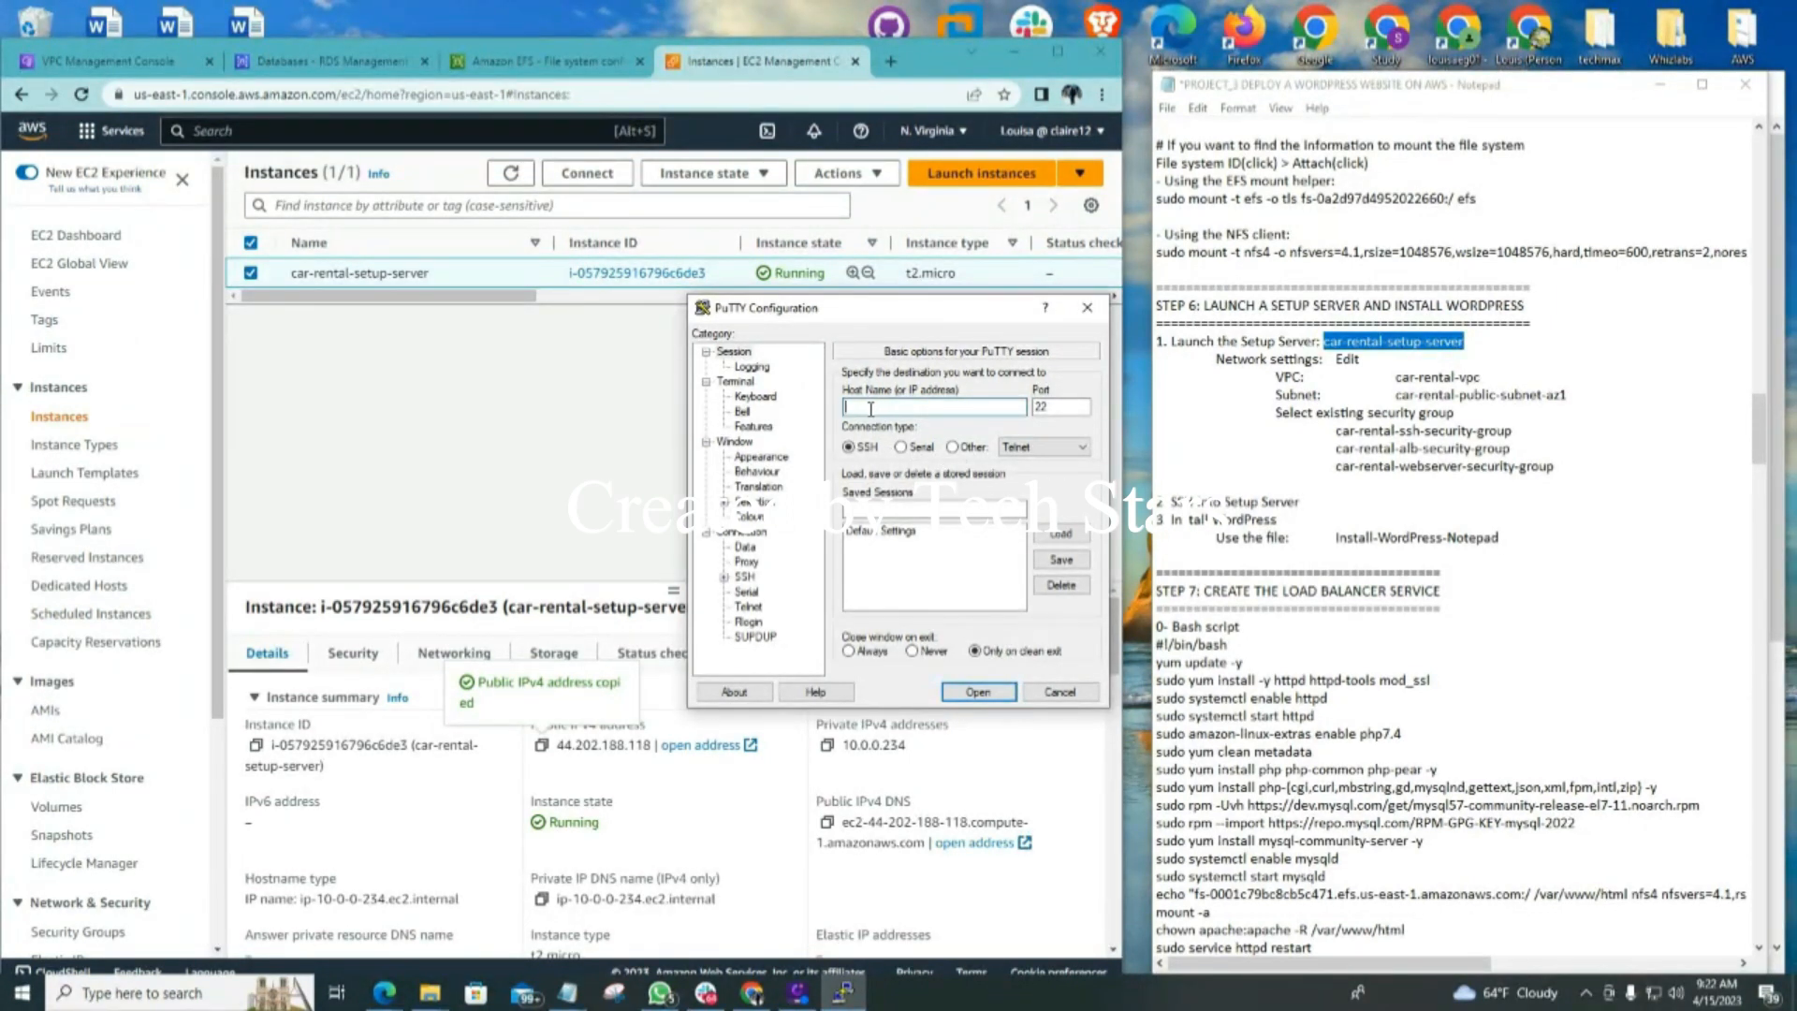
text(ec2-user@)
right_click(900, 406)
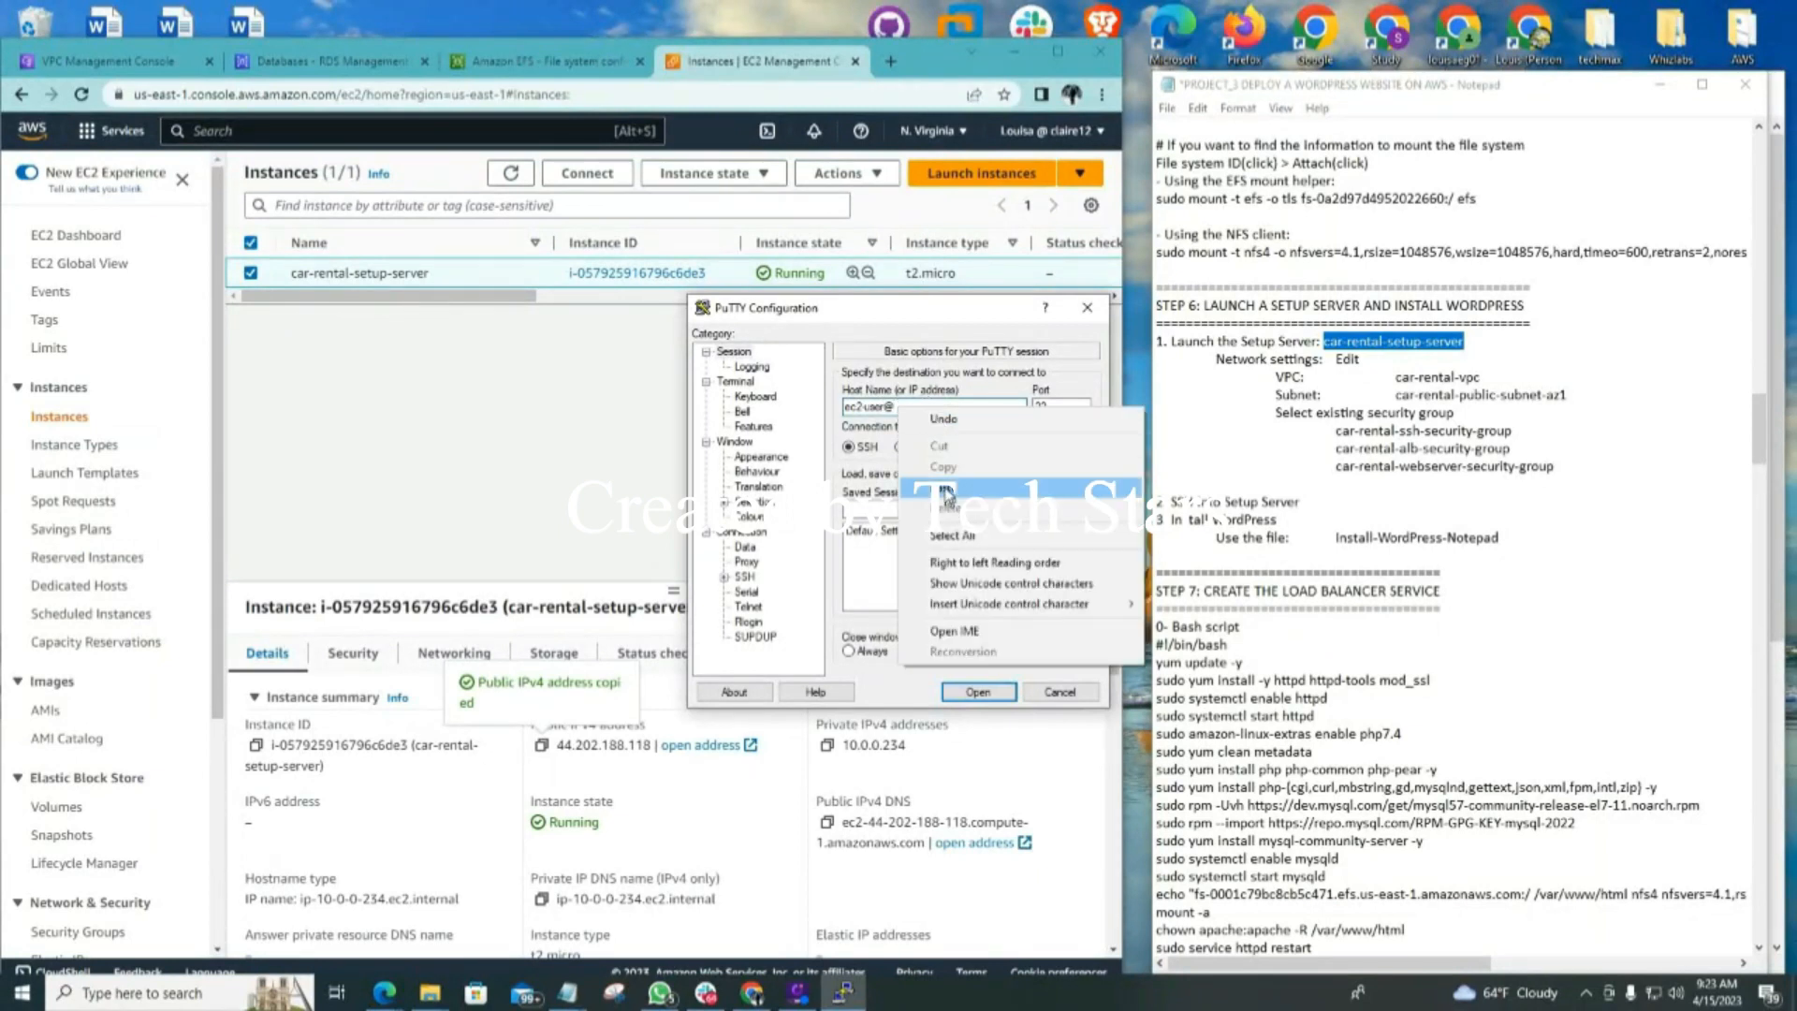
click(945, 491)
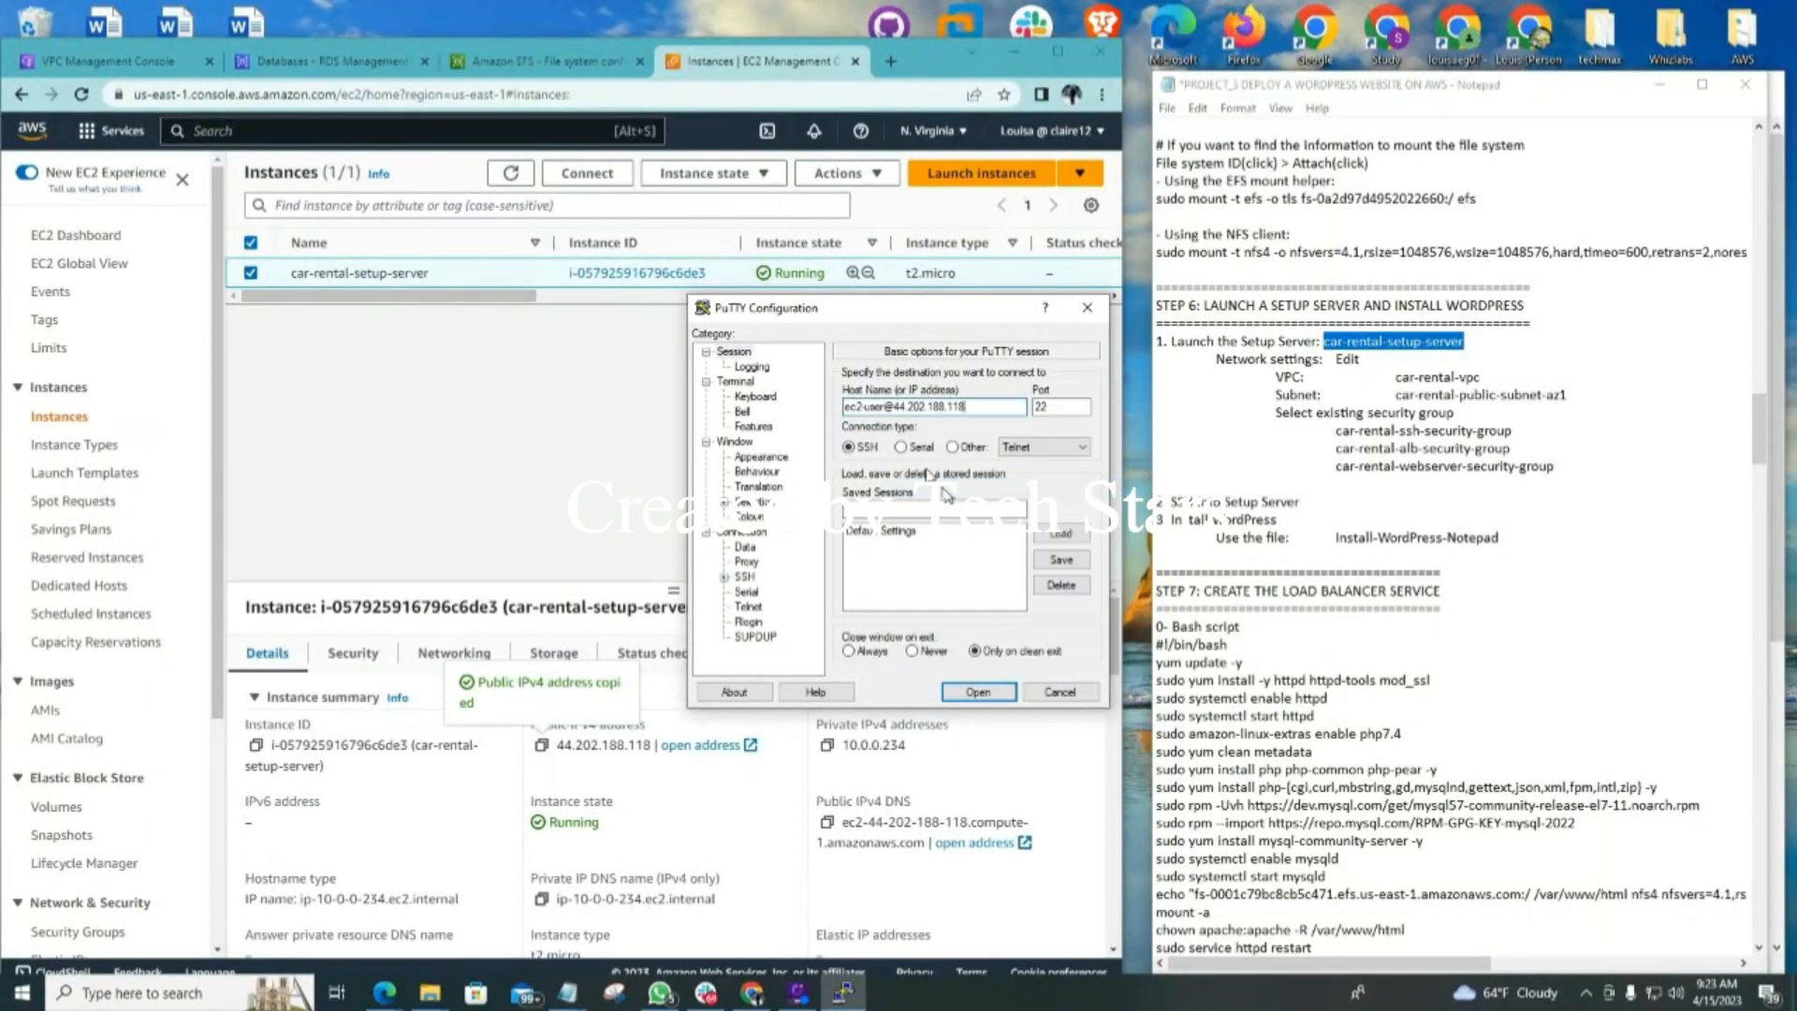
click(1036, 406)
Set putty_key as the private key for SSH authentication, open the connection and accept the server's host key
click(725, 579)
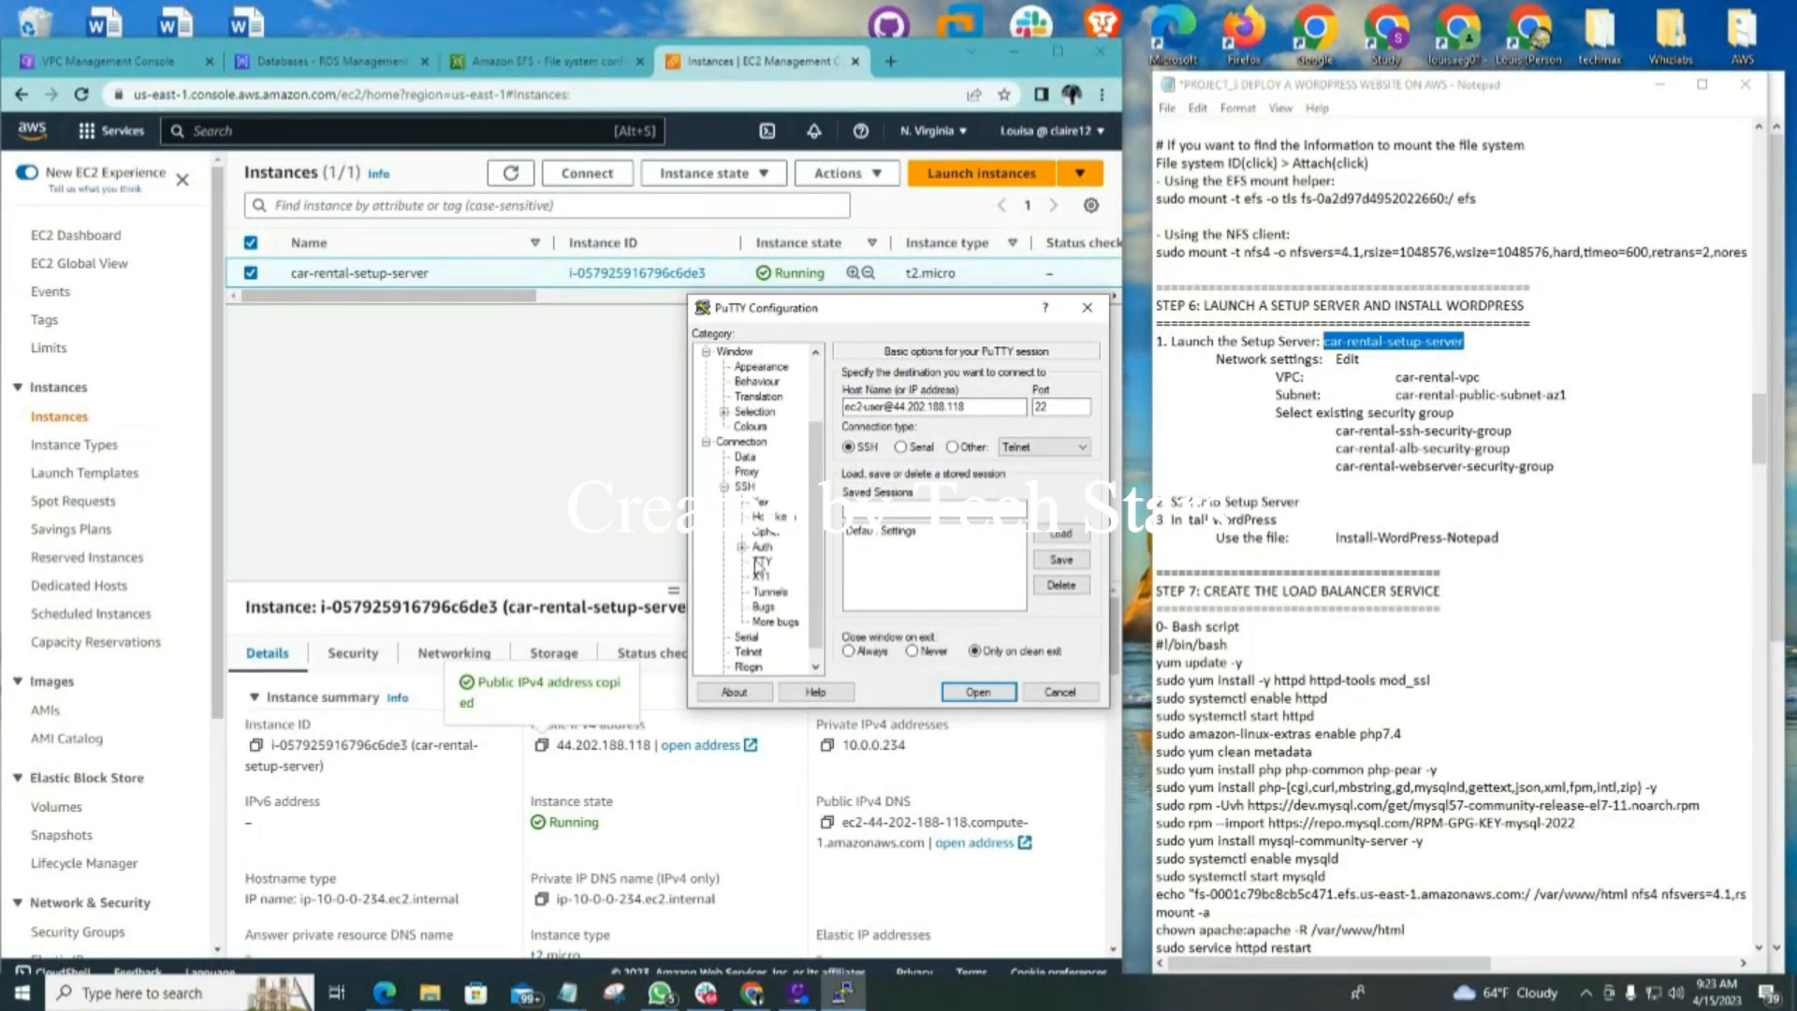
click(763, 548)
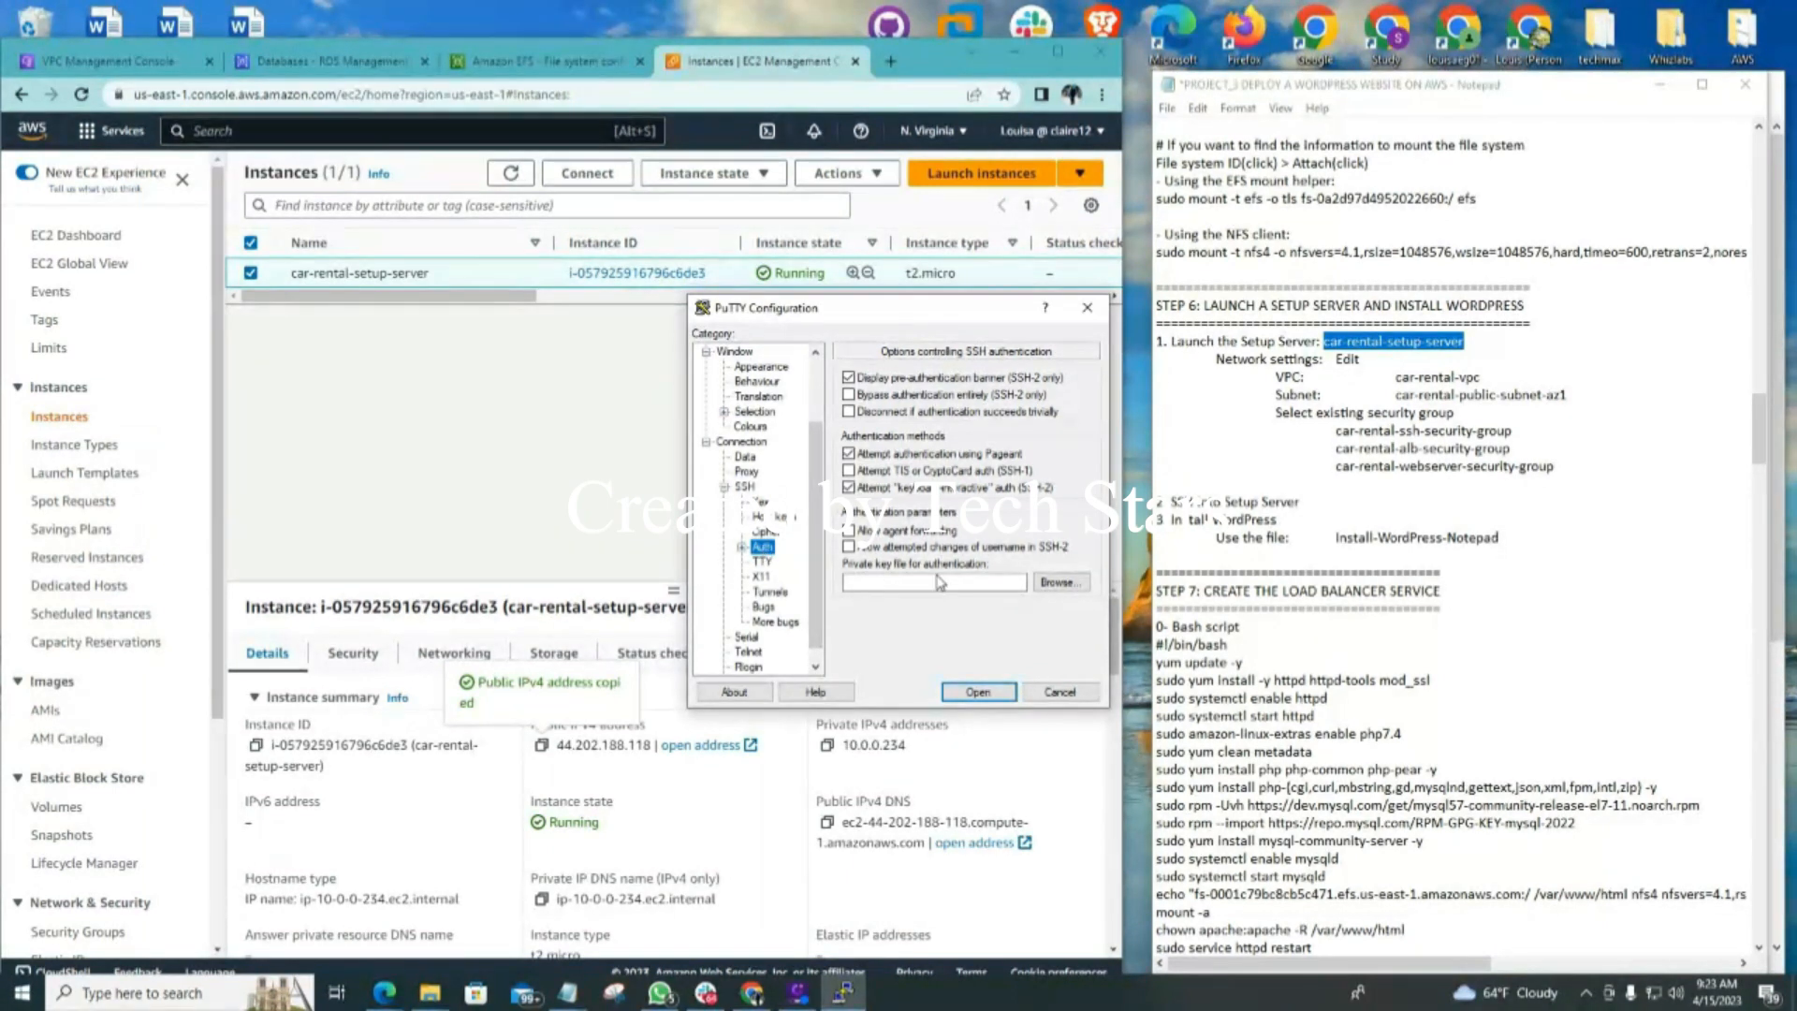
click(1060, 586)
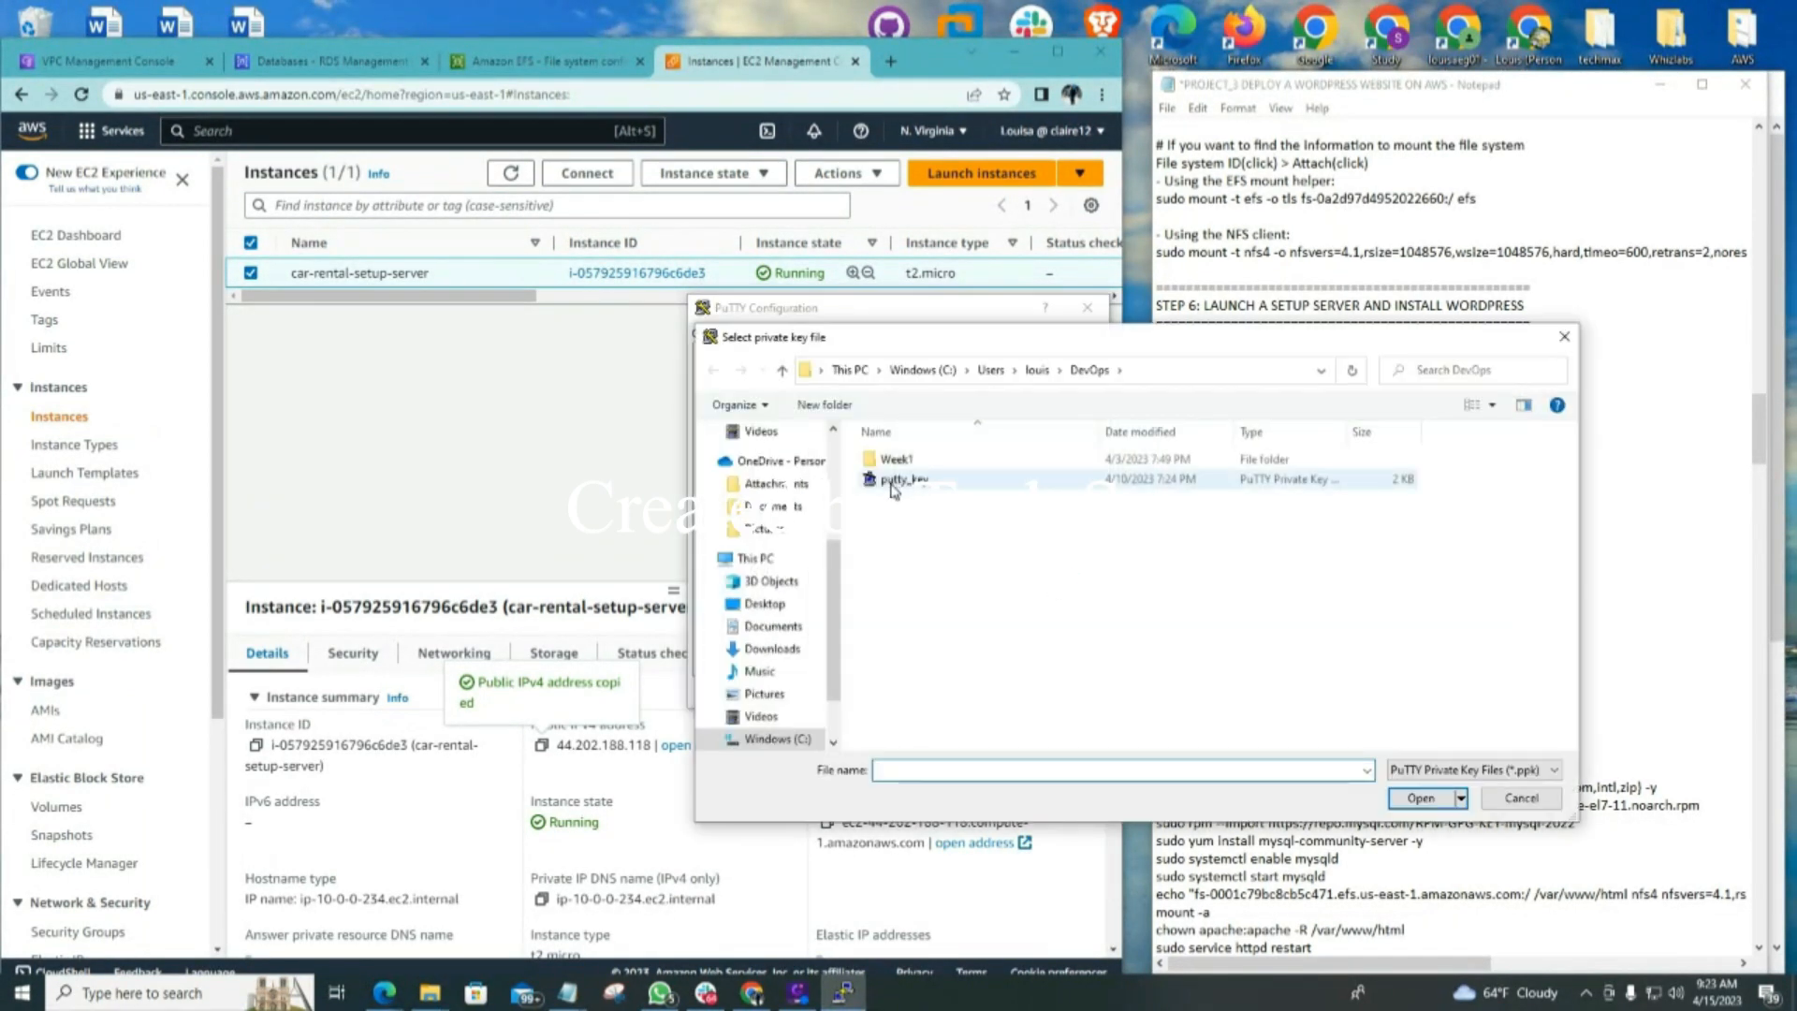
click(905, 487)
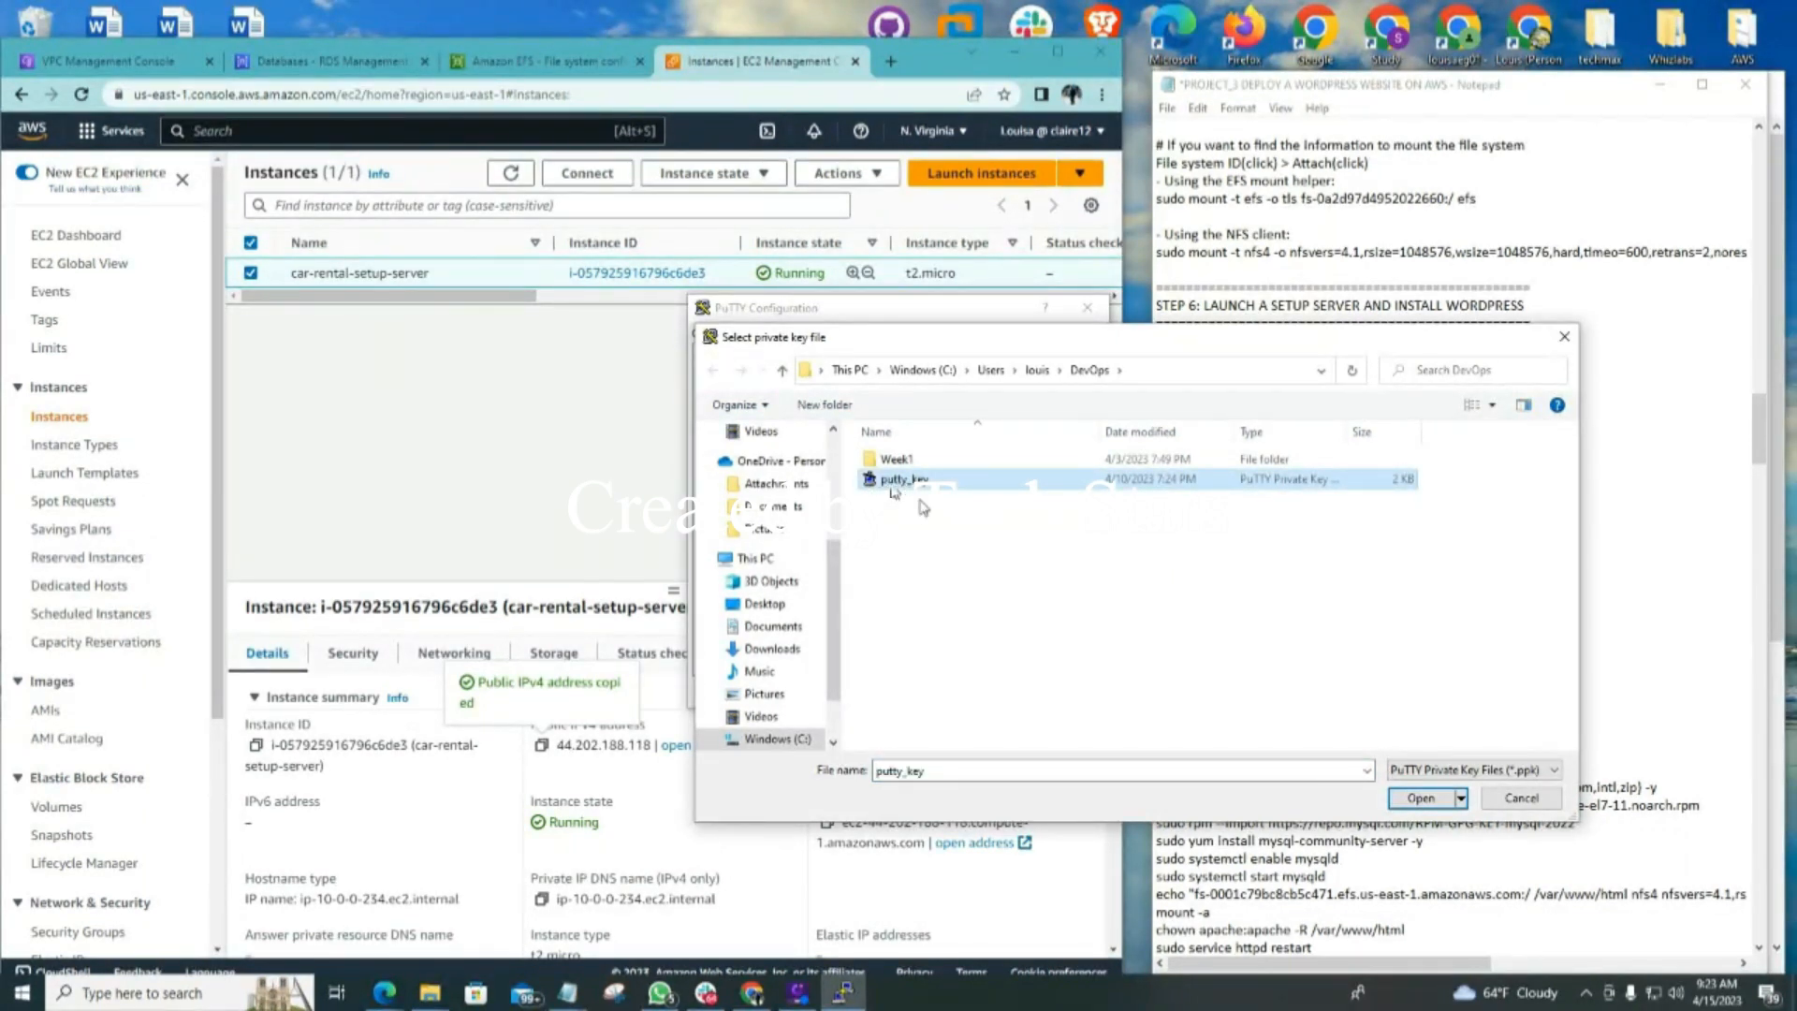
click(1423, 801)
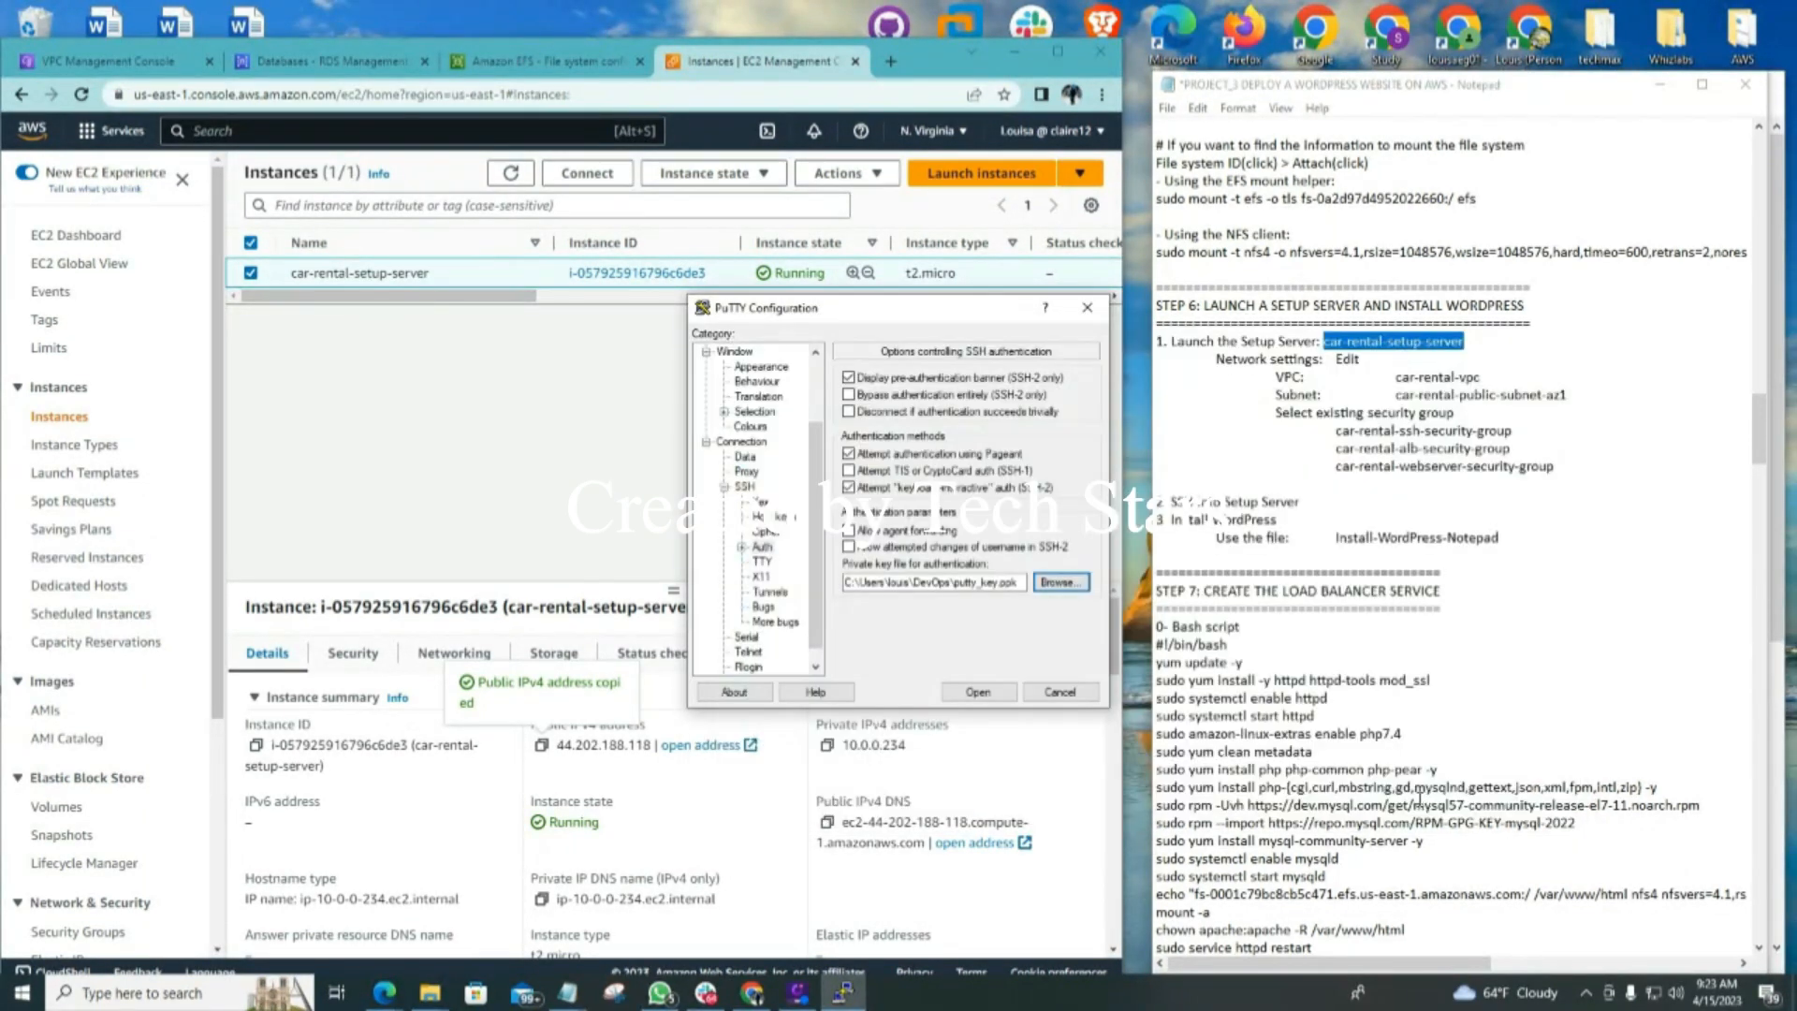
click(979, 691)
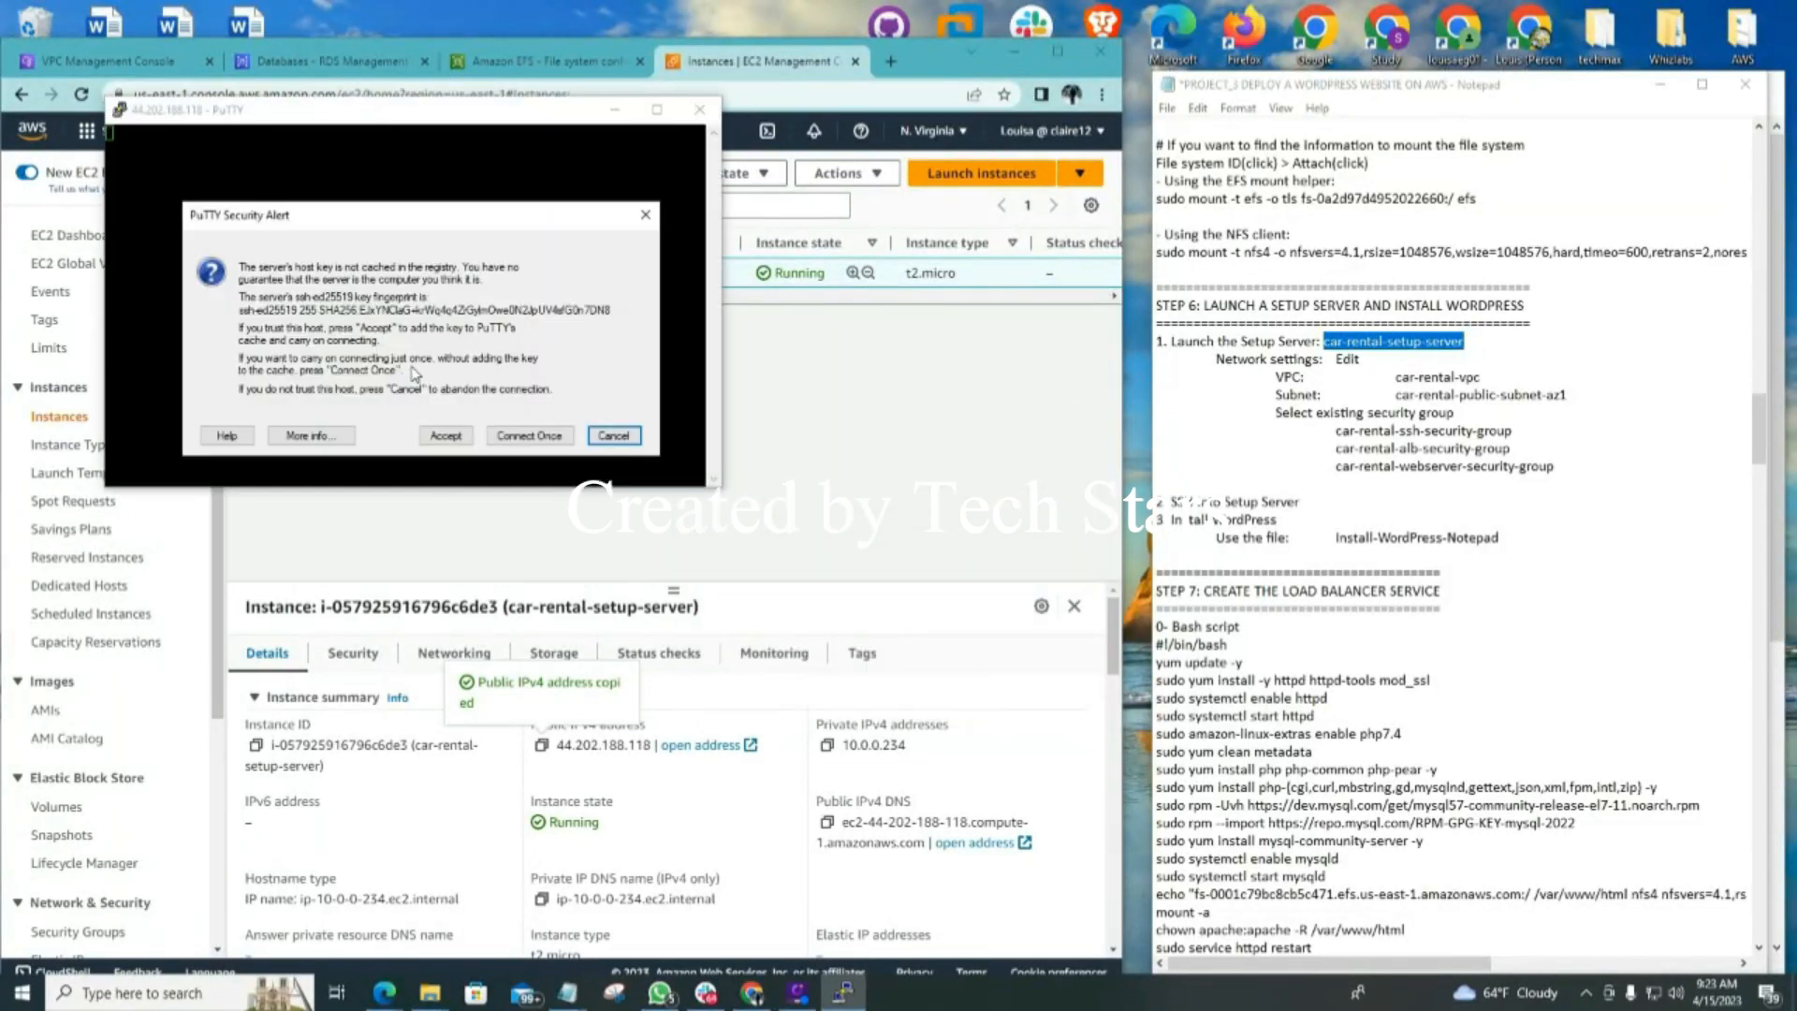
click(446, 437)
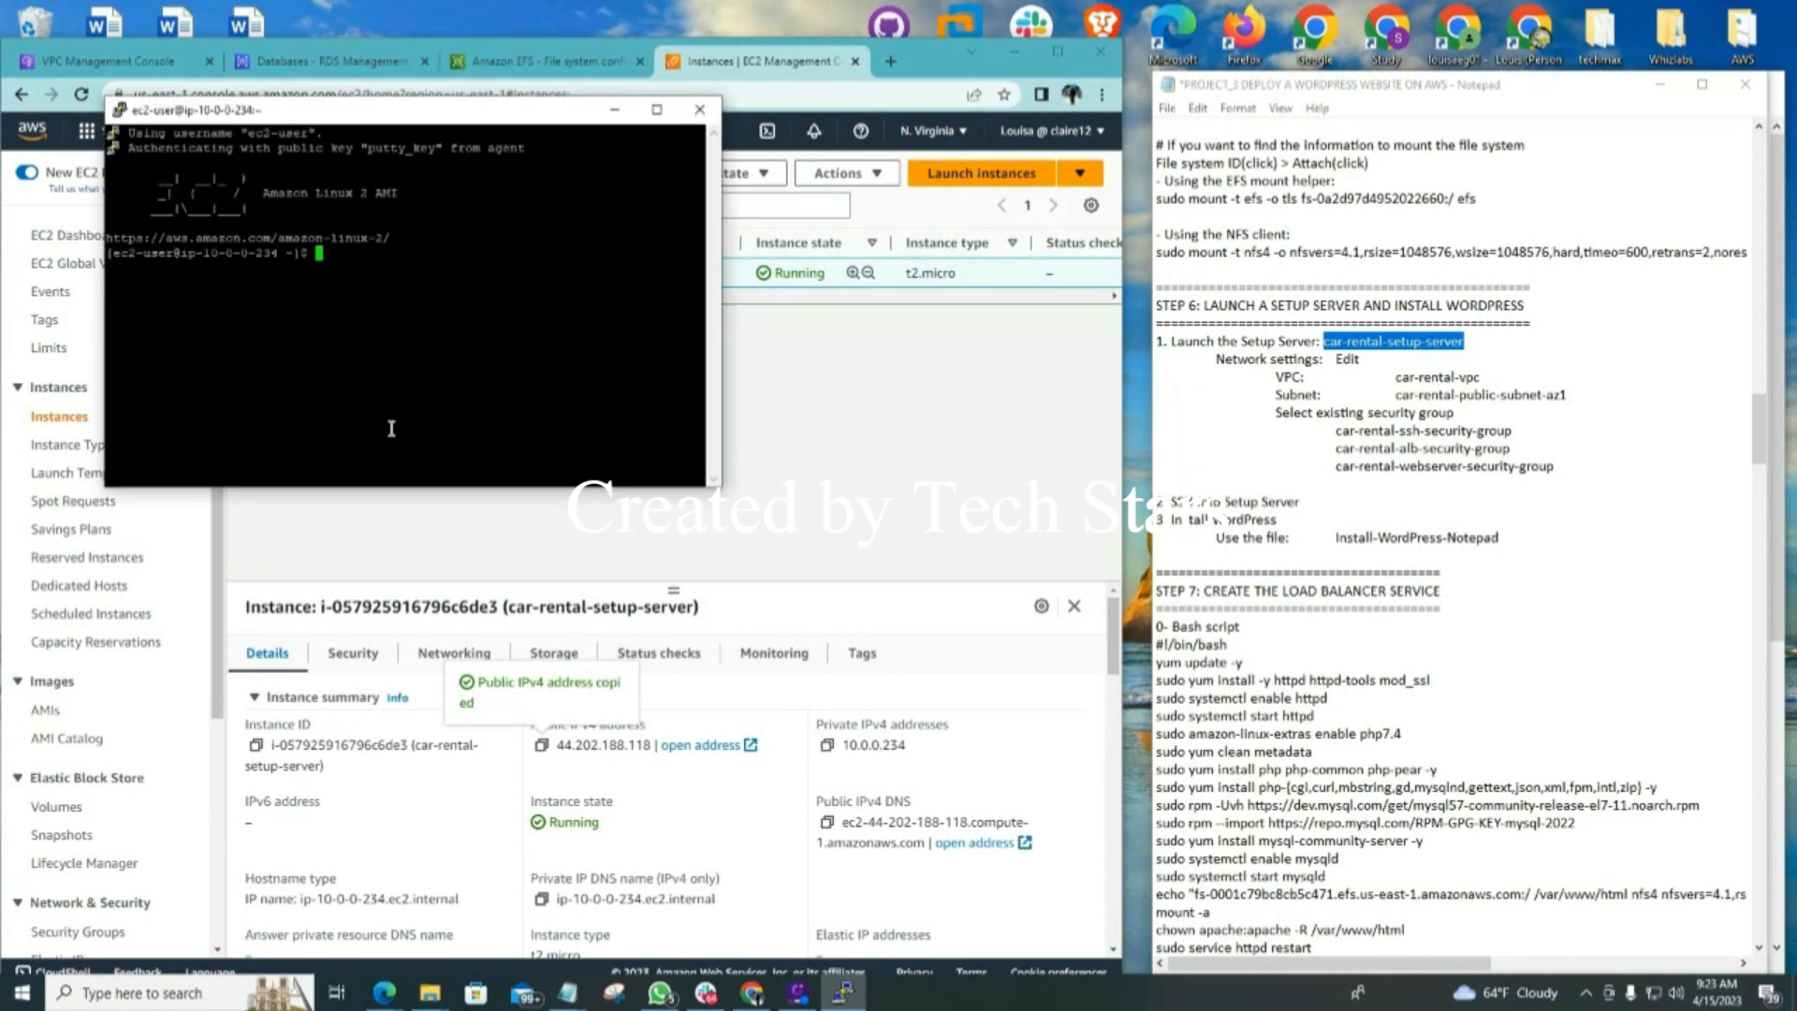
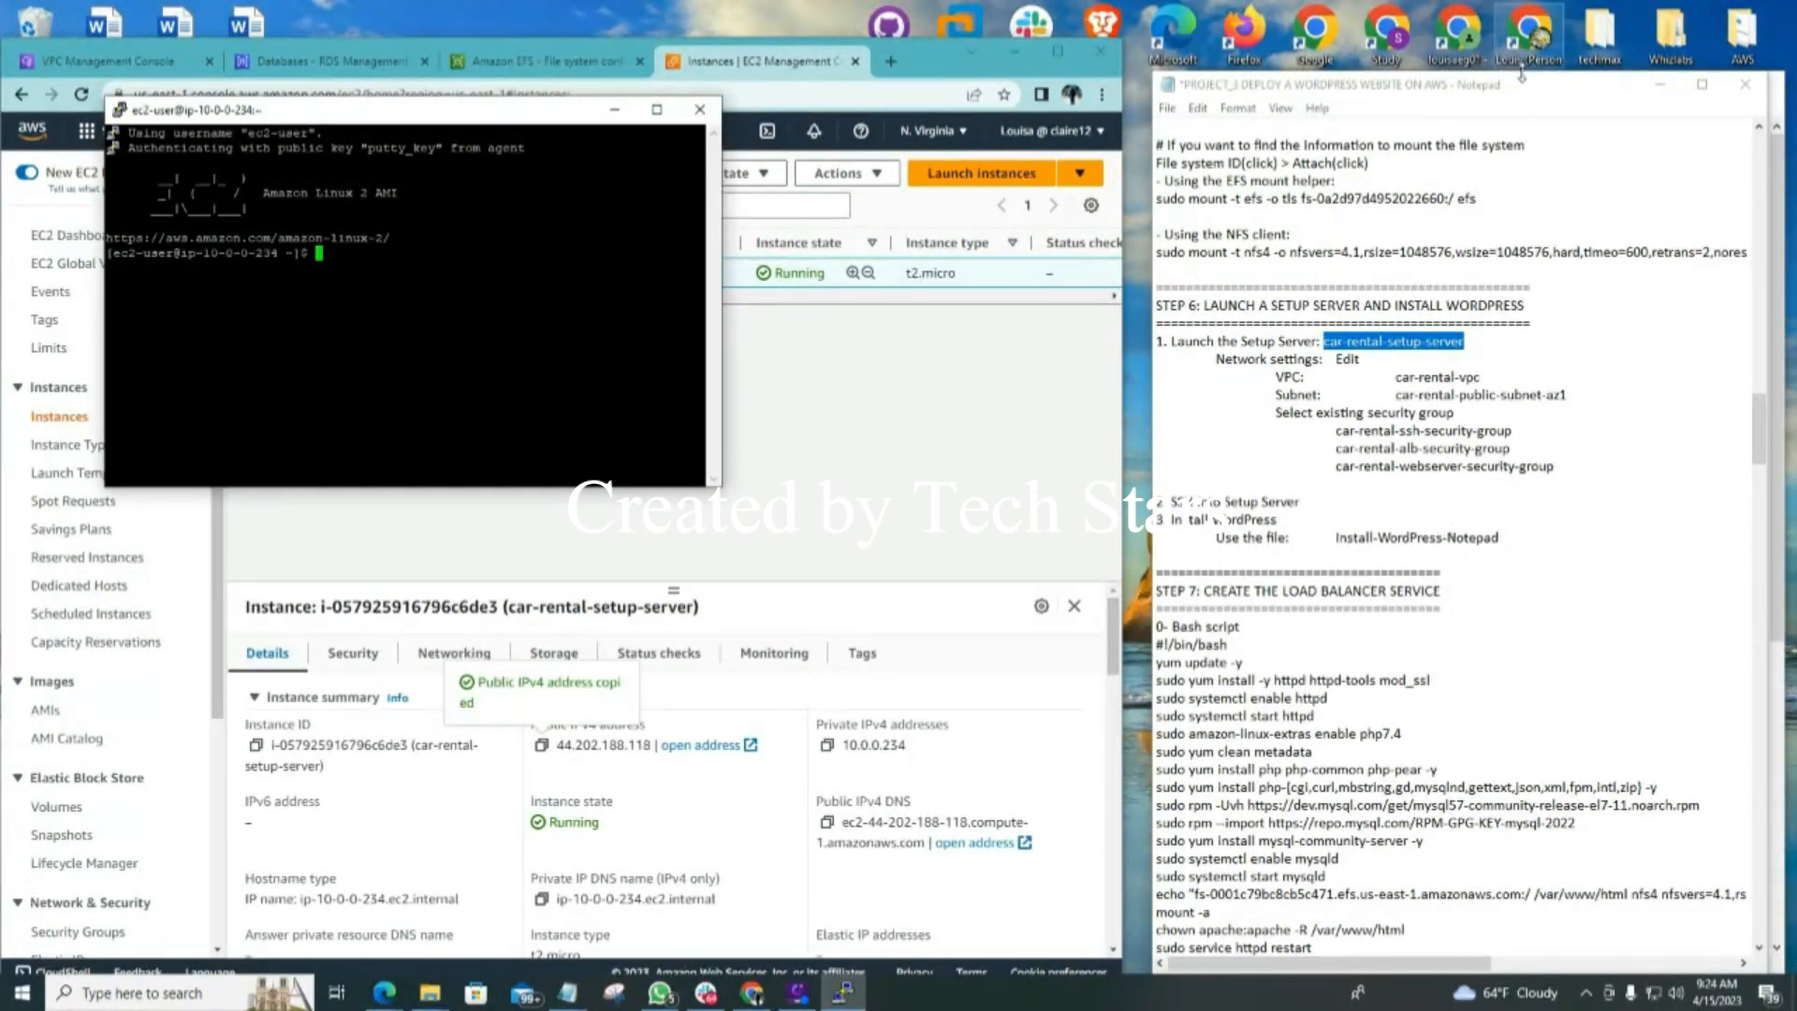
Move the project notes aside and reposition and widen the Install-Wordpress-Notepad window in Notepad to fit the whole EFS mount command
drag(1530, 94, 1228, 106)
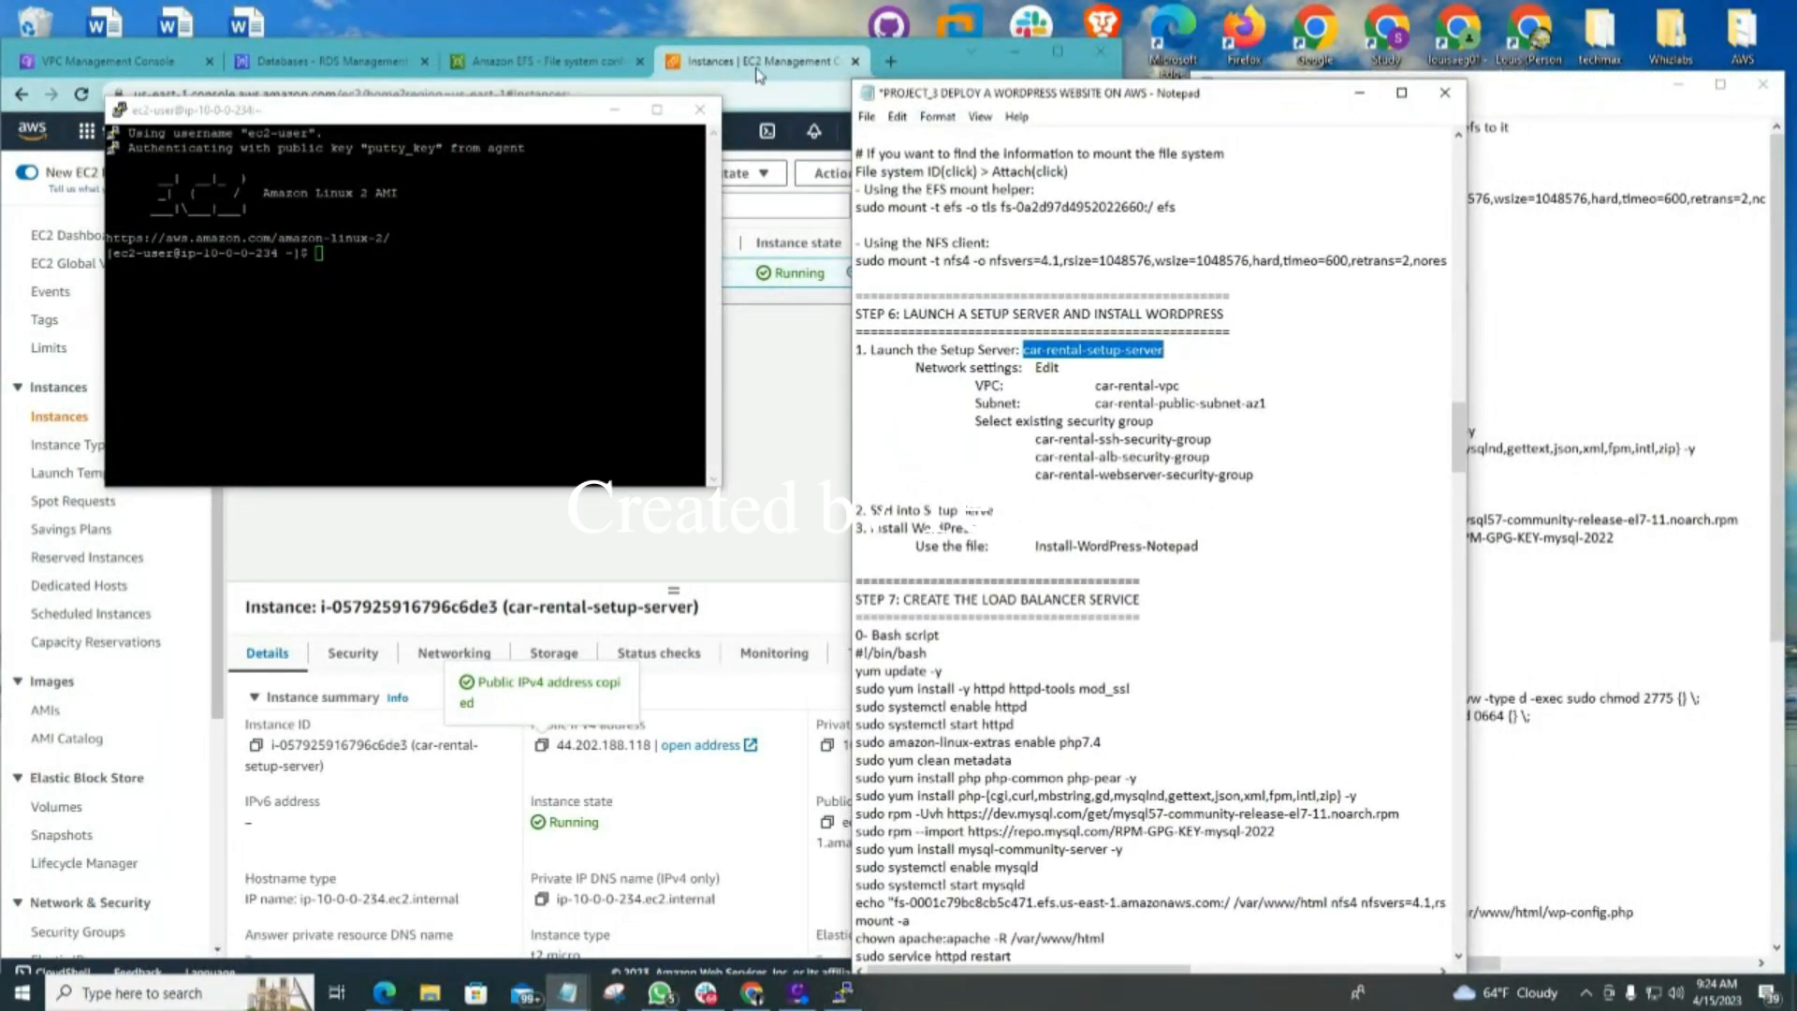
drag(424, 112, 443, 353)
drag(1266, 112, 828, 65)
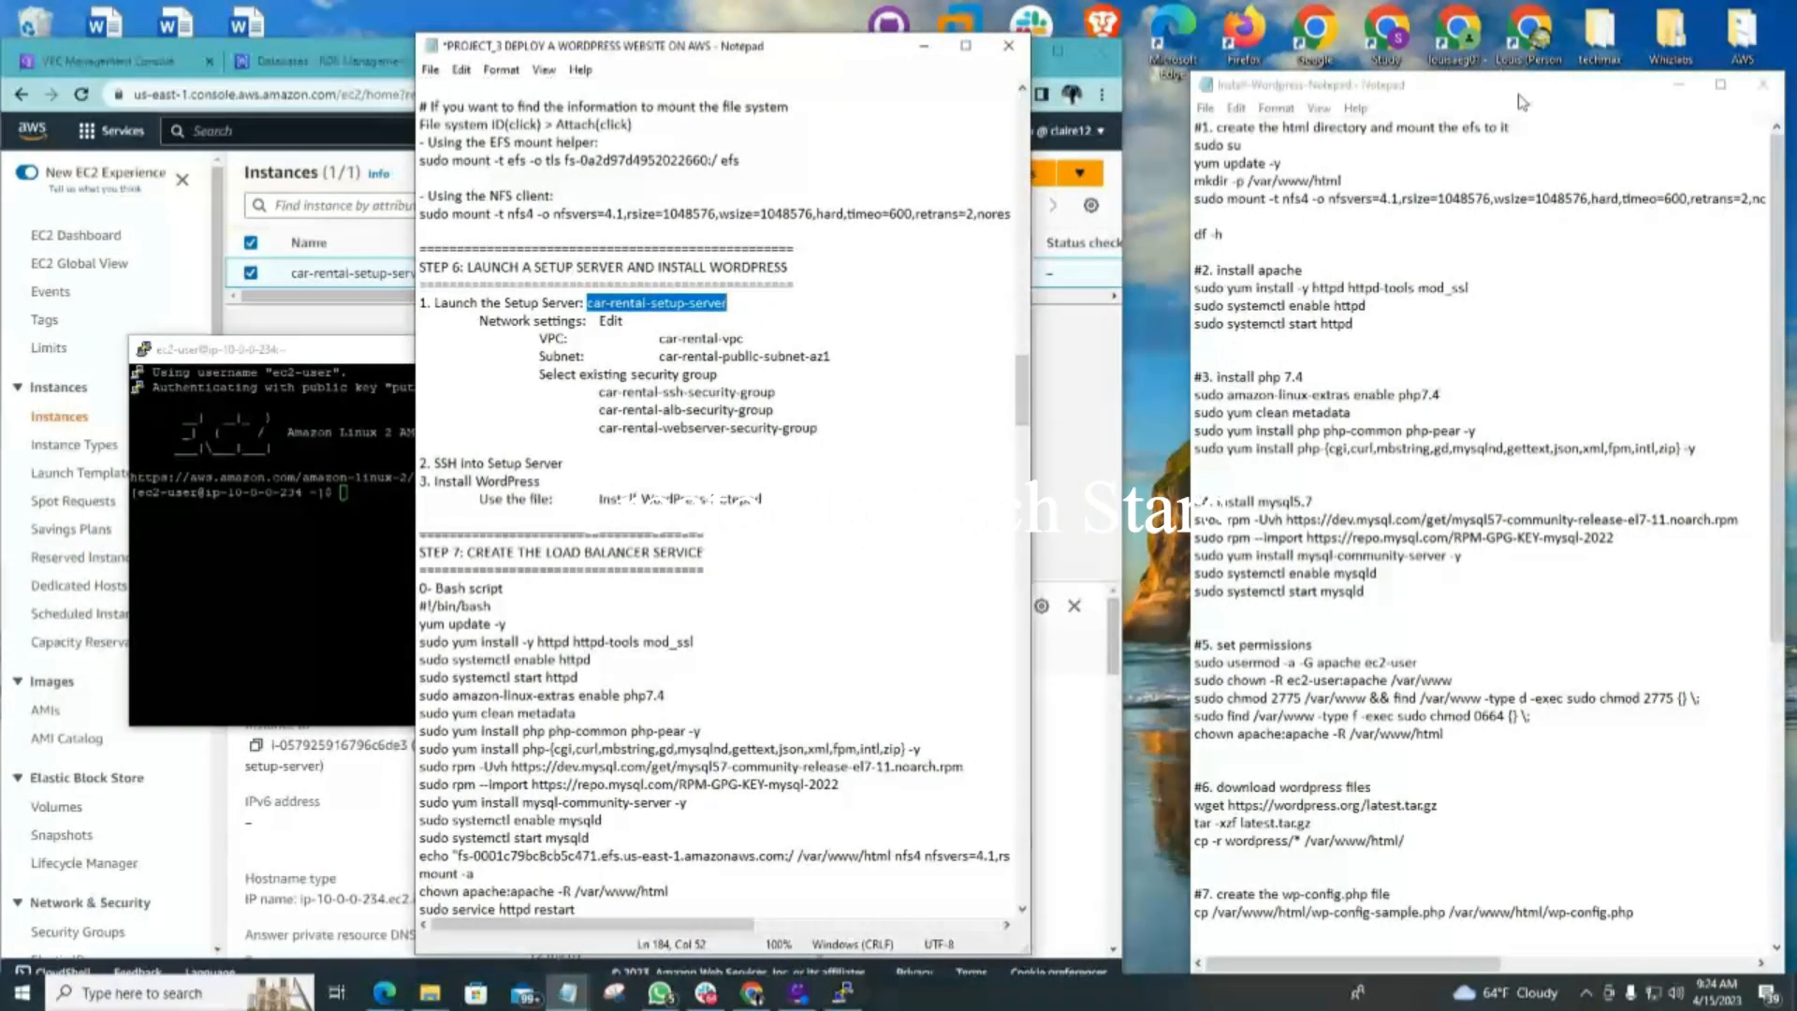
drag(1521, 98, 1476, 101)
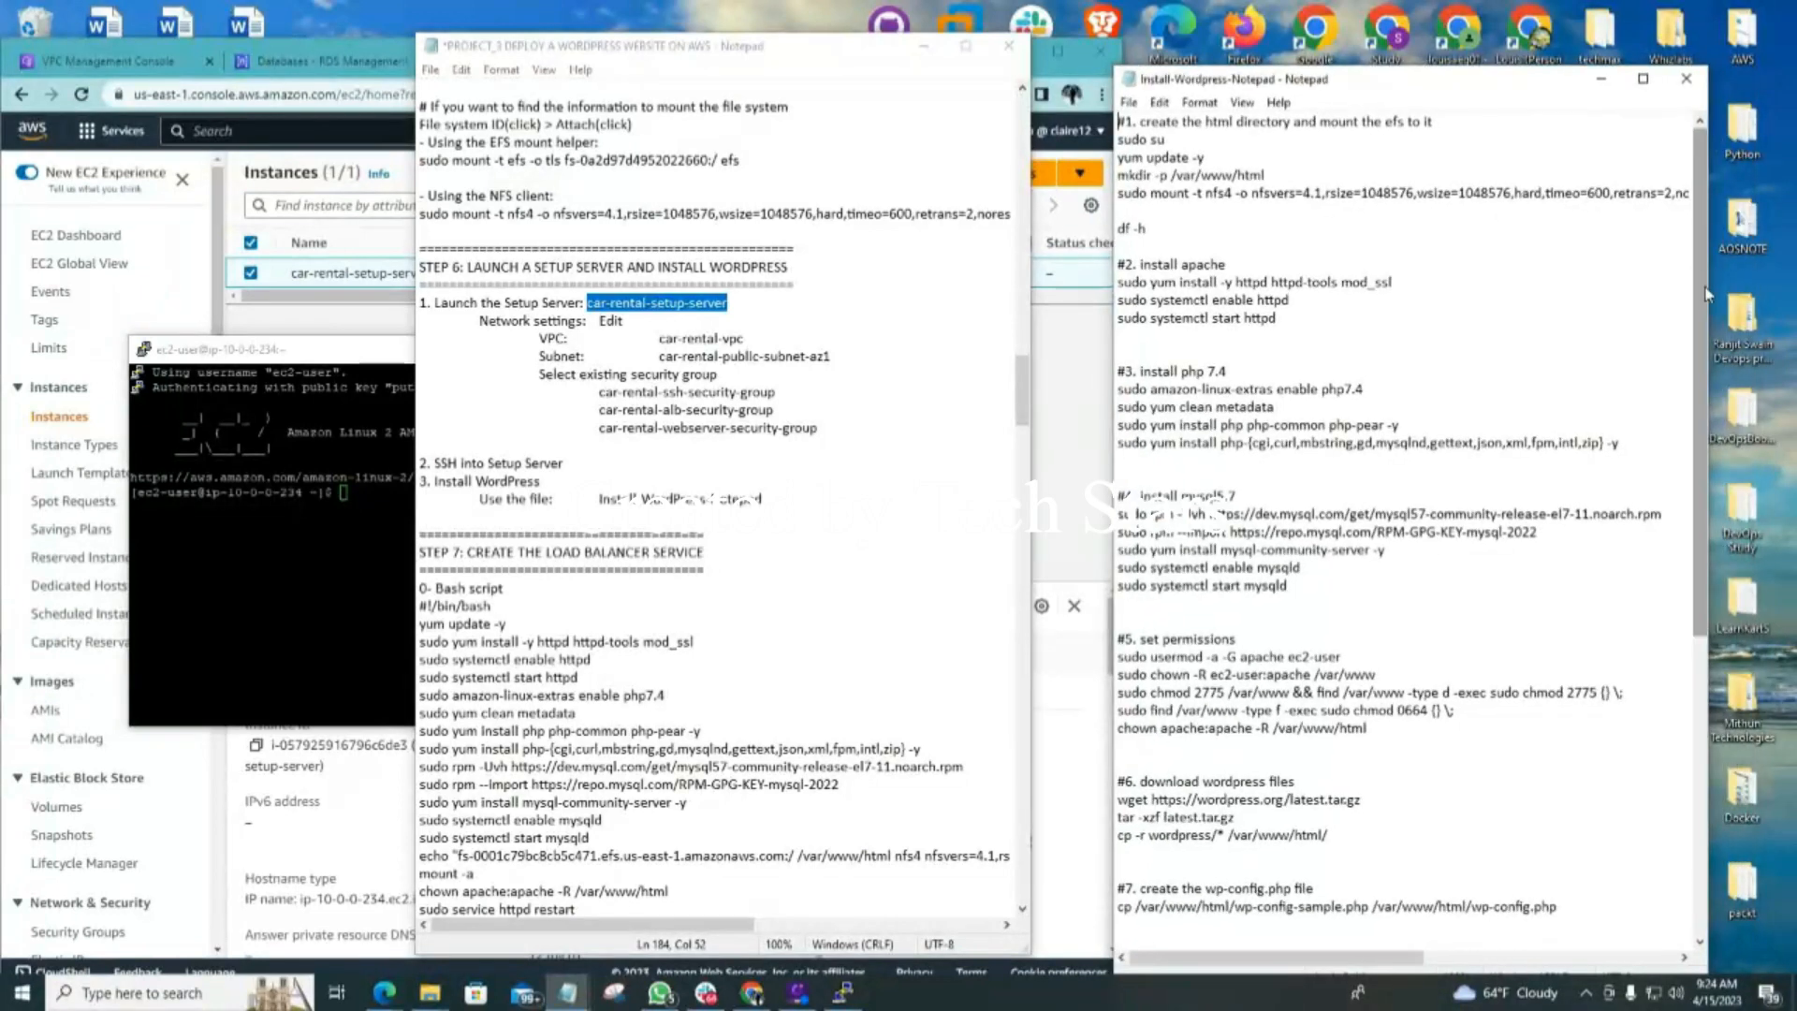
drag(1712, 321, 1777, 321)
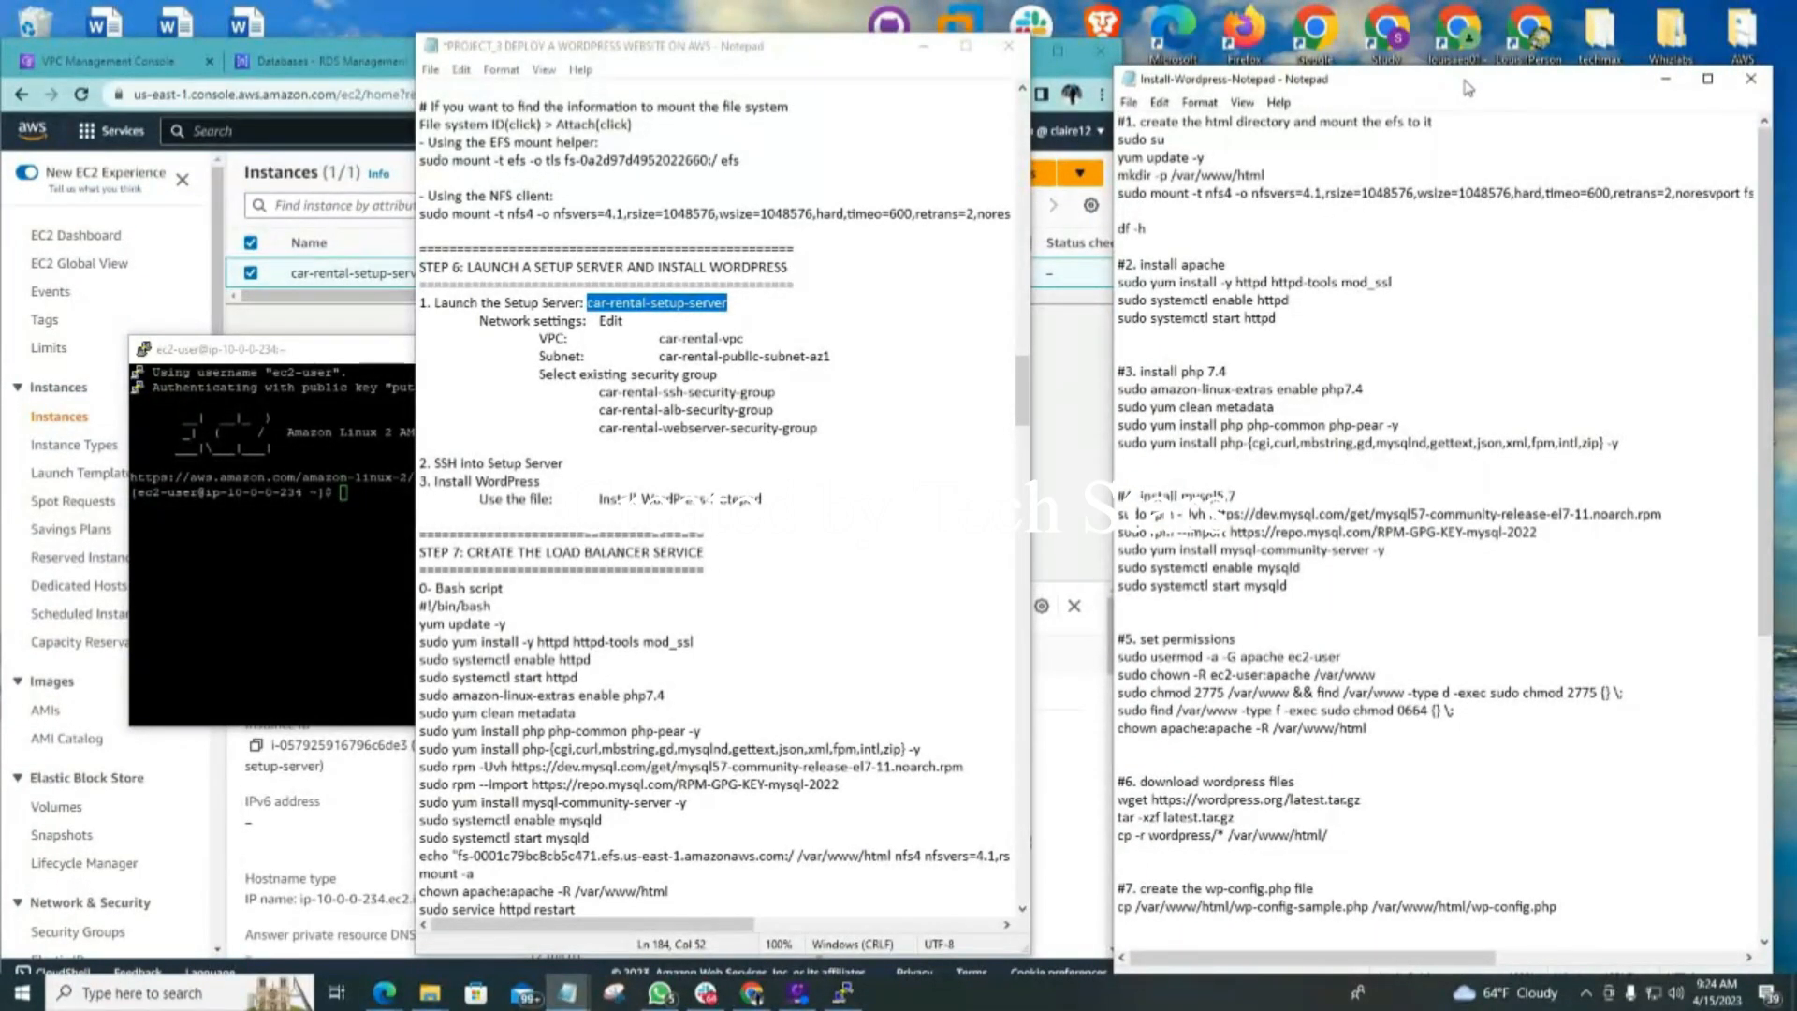
drag(1457, 84, 1234, 68)
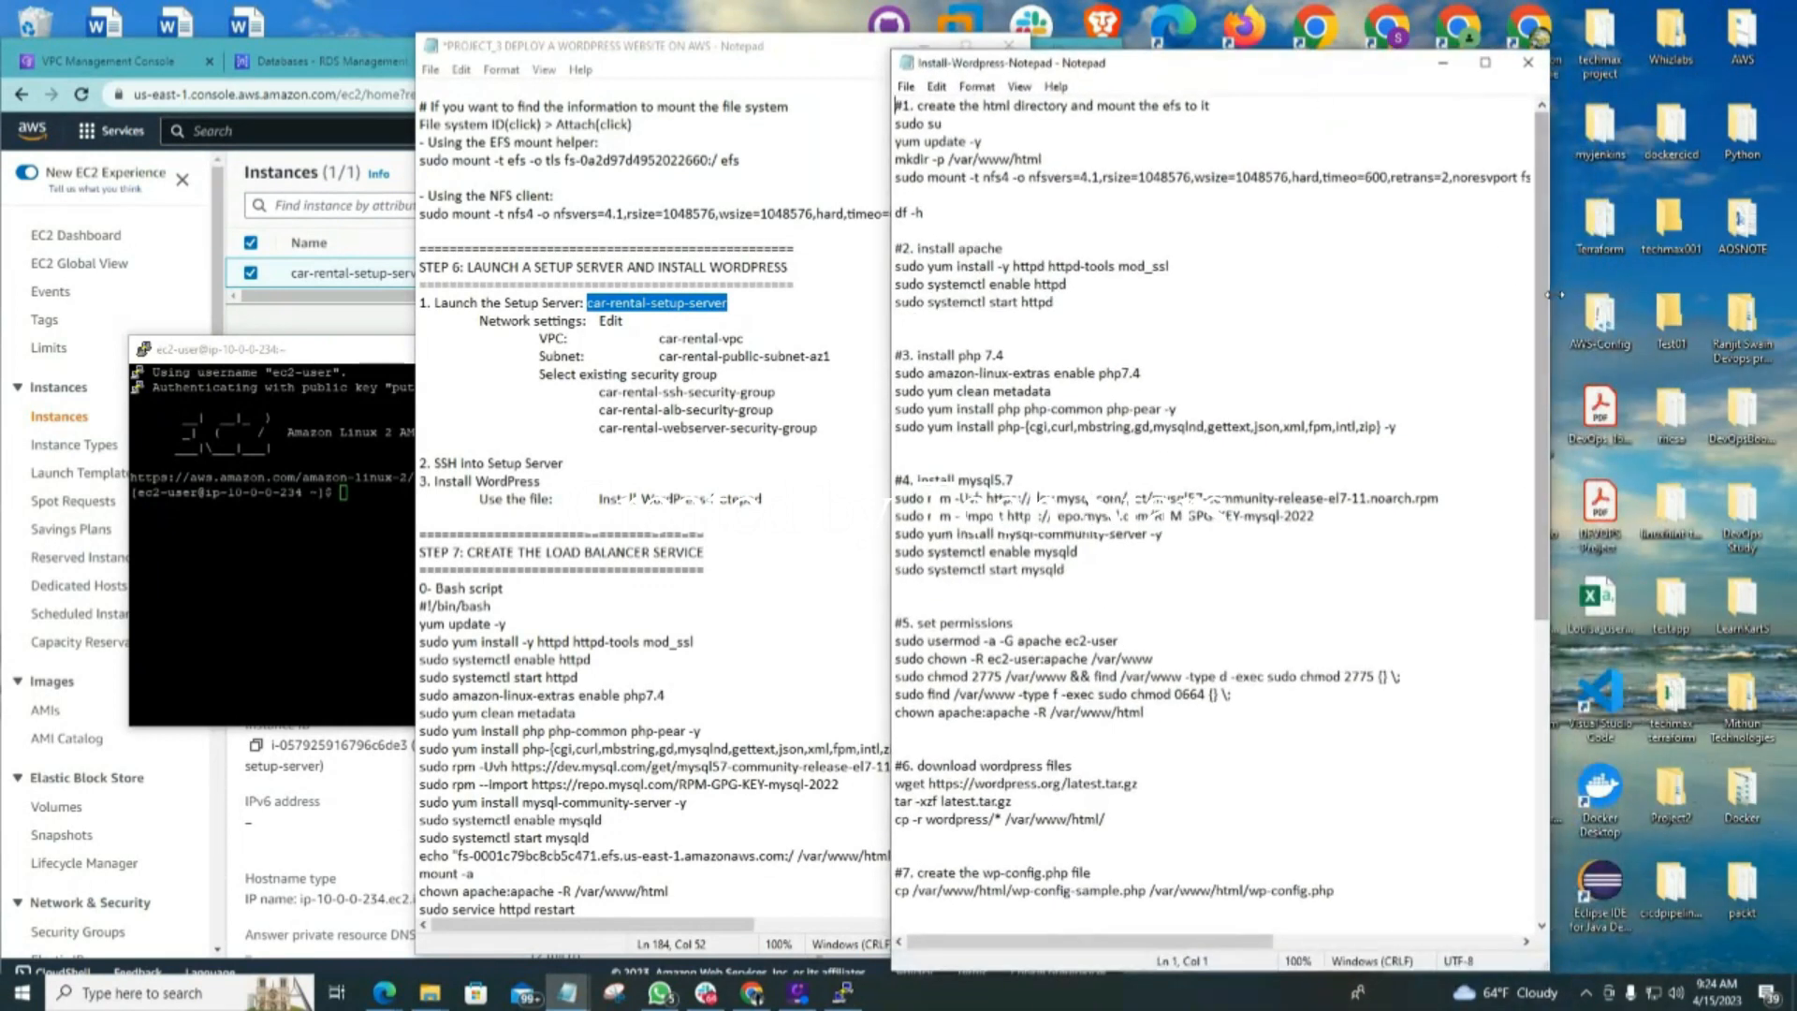
drag(1551, 298, 1786, 323)
drag(1366, 75, 1170, 82)
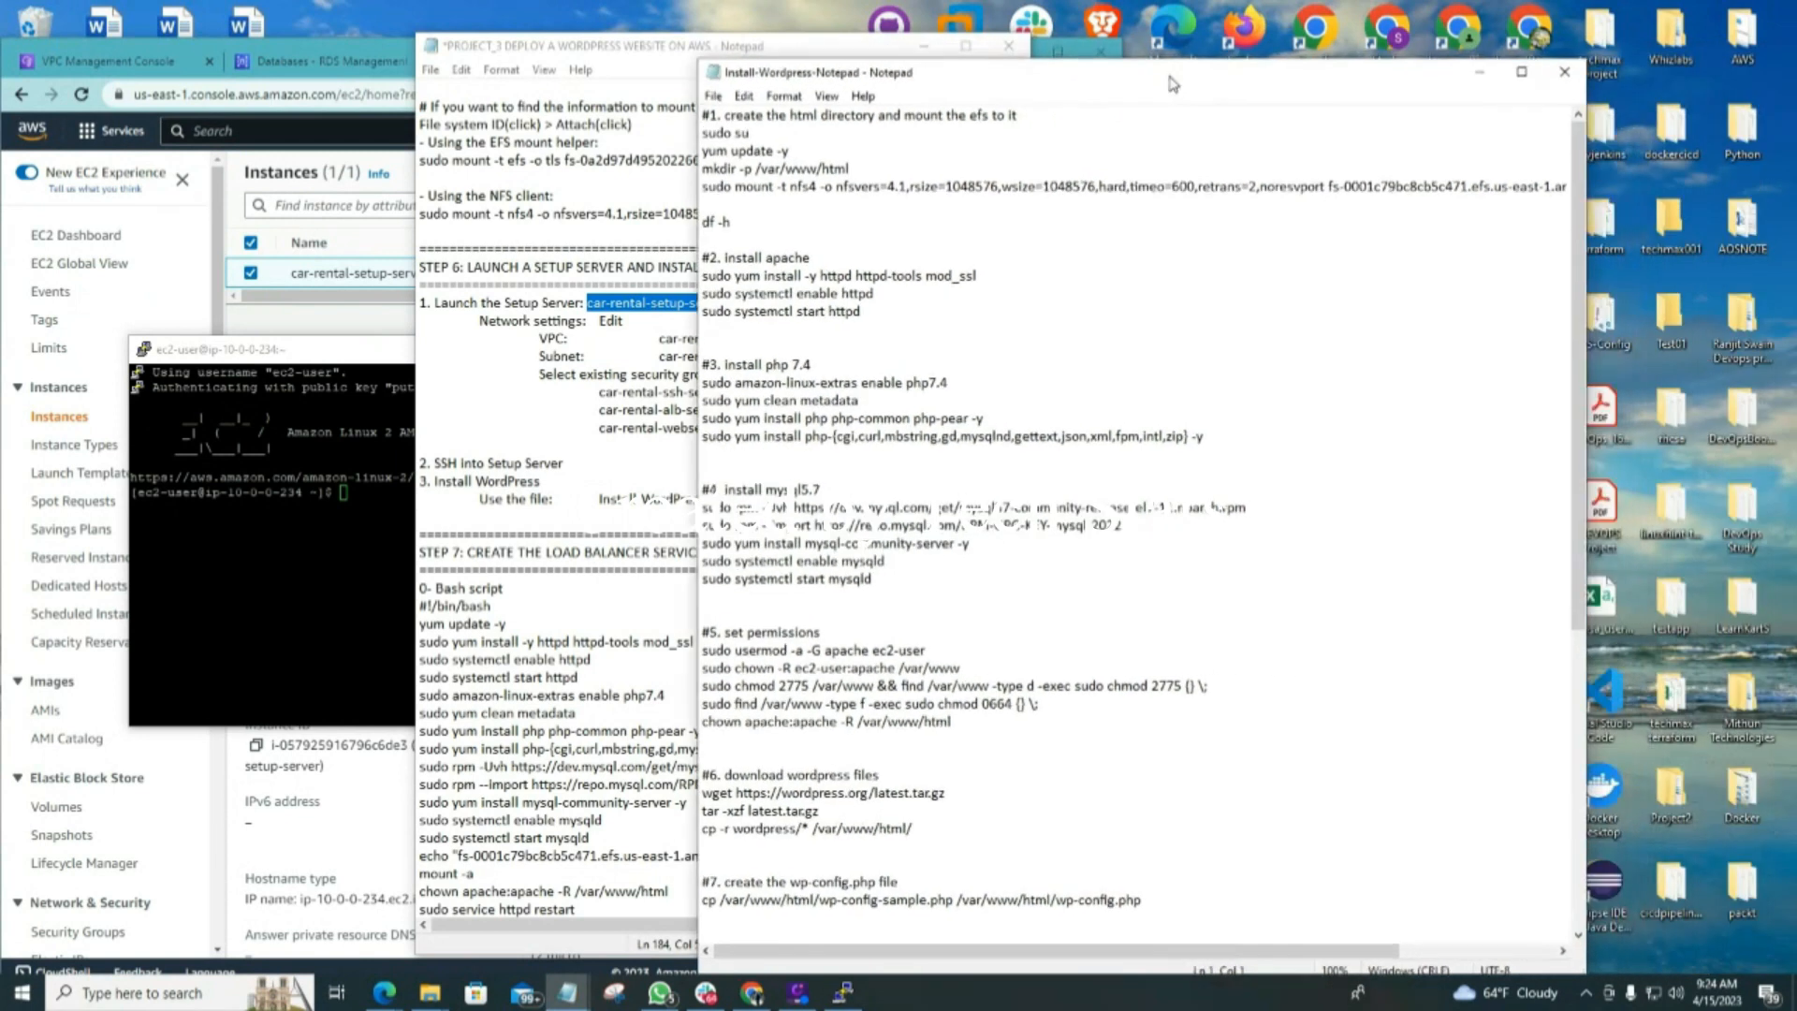
drag(1629, 286, 1789, 286)
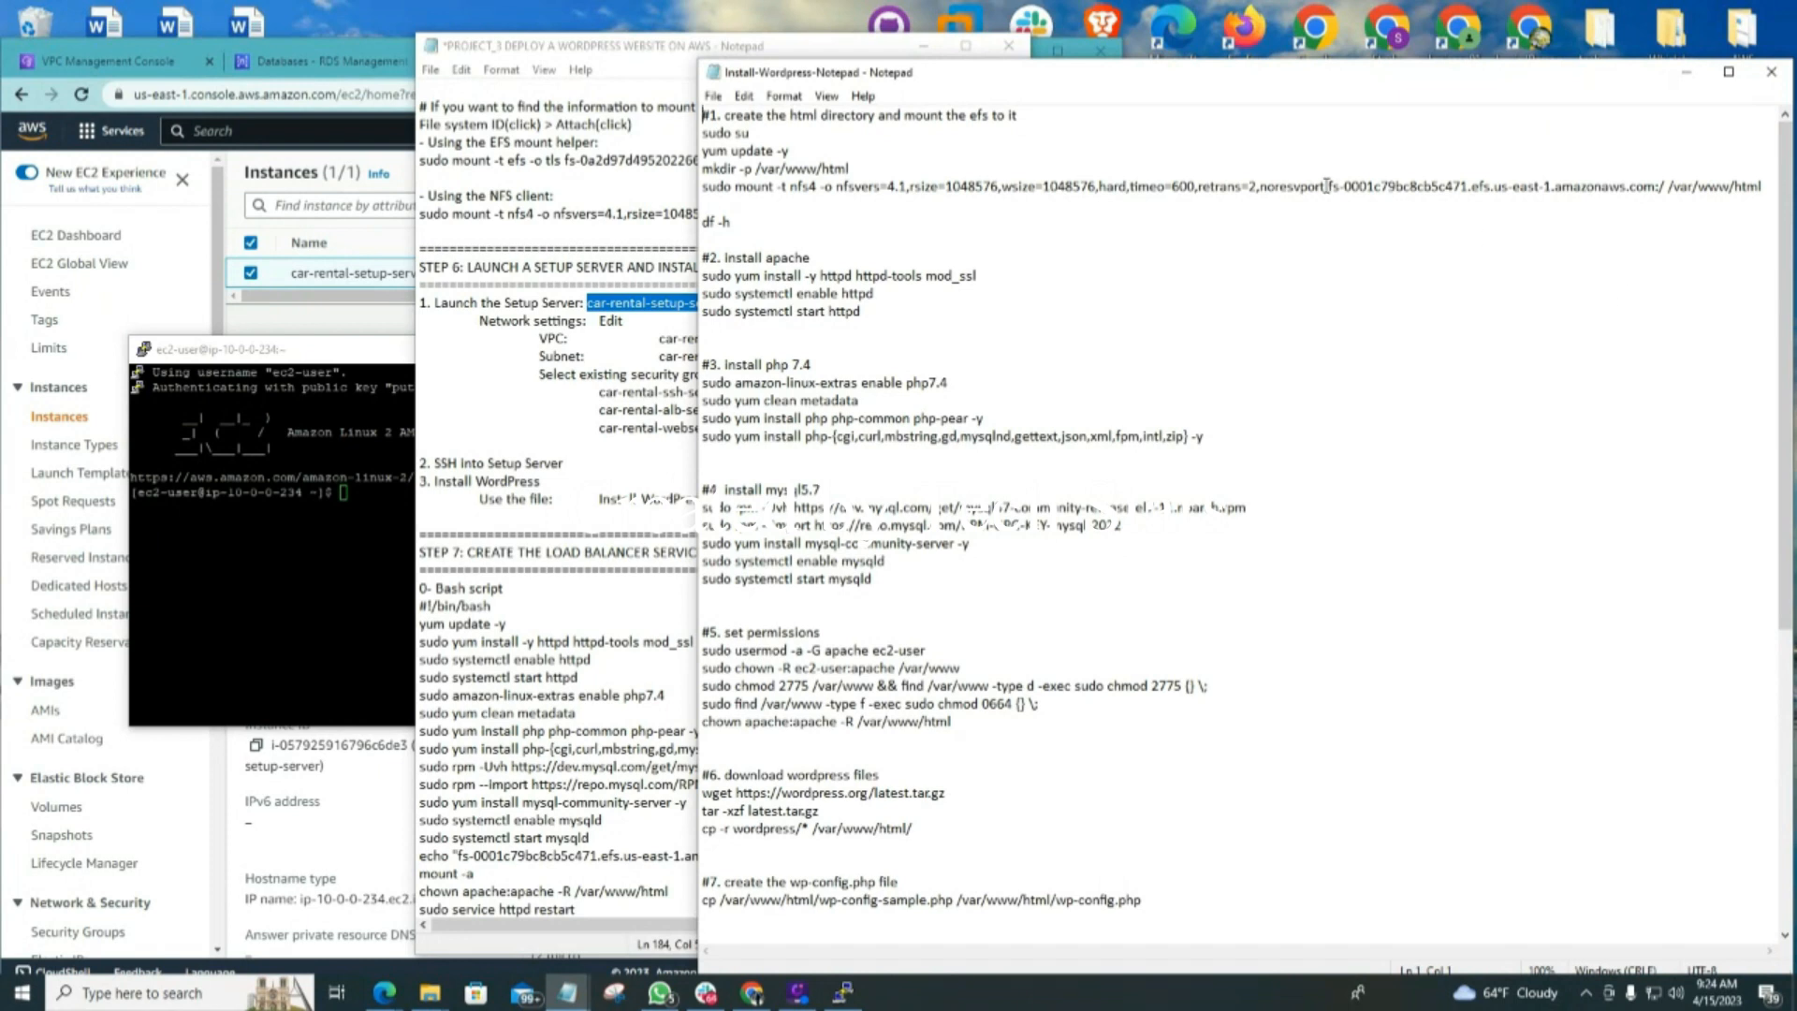
In the AWS console, copy the DNS name fs-0d49916518c26aa91.efs.us-east-1.amazonaws.com from the NFS client command in car-rental-efs's attach instructions
drag(1328, 187, 1656, 183)
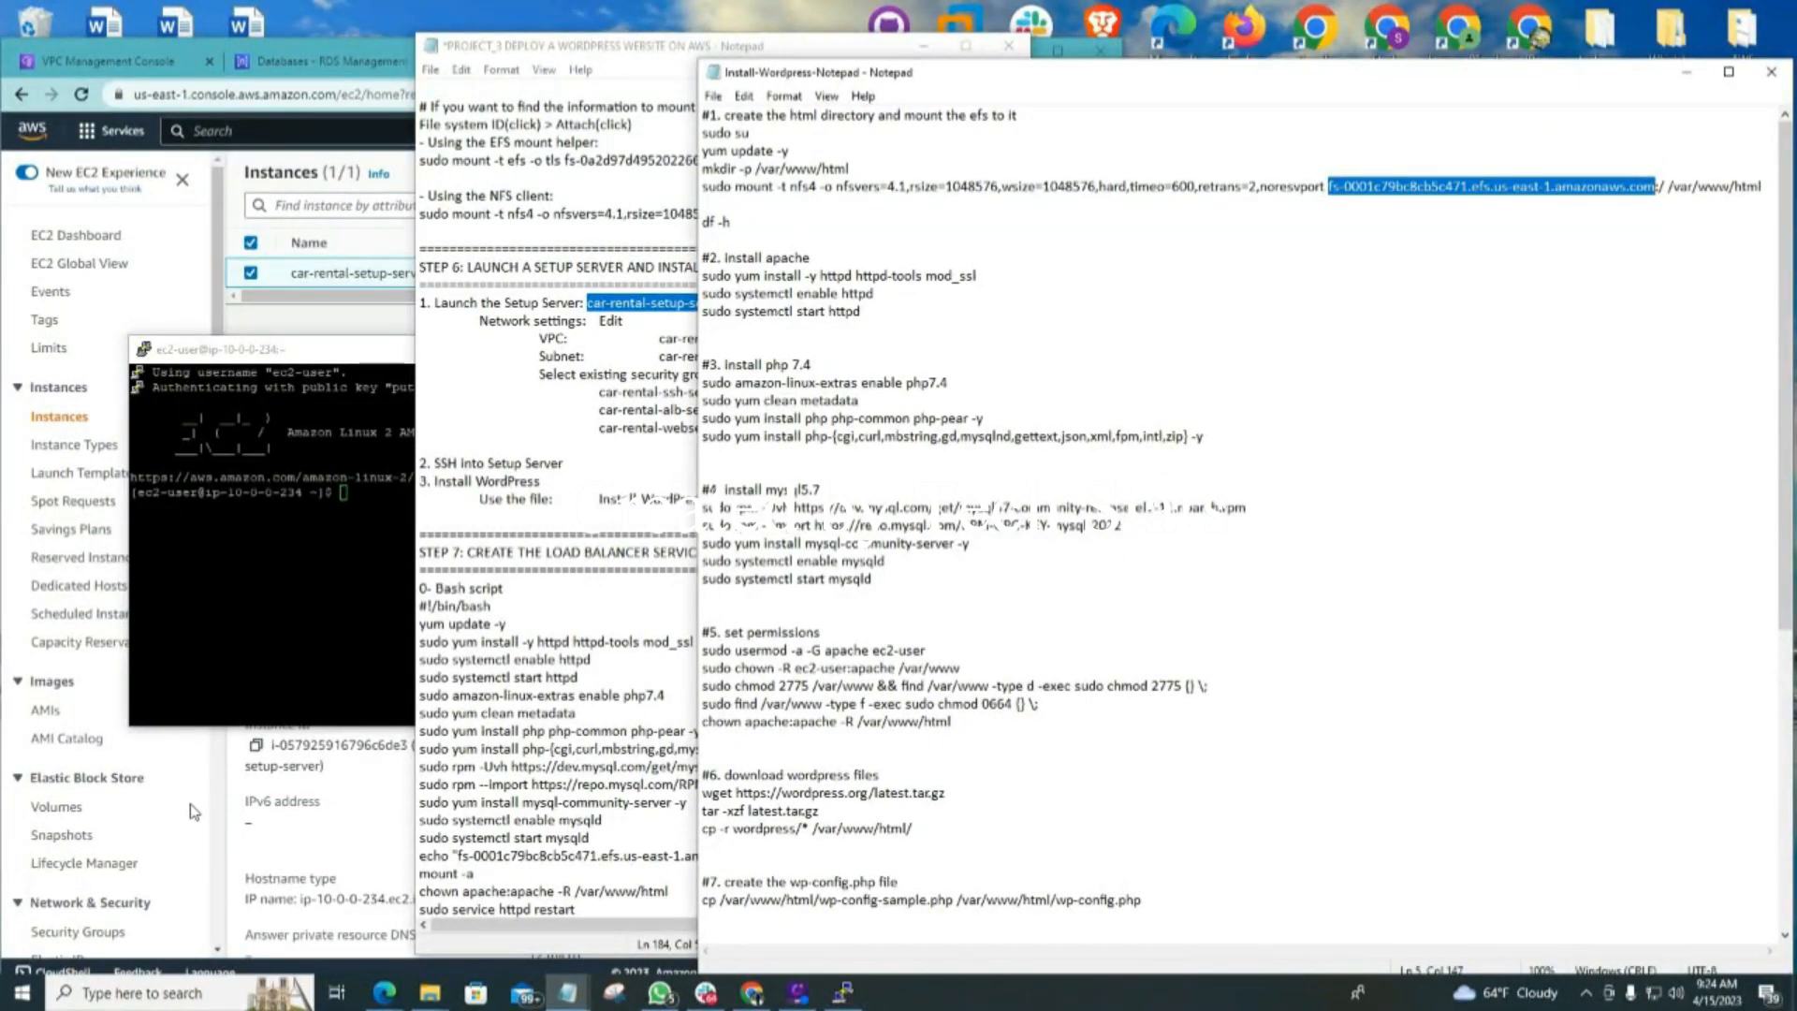
click(314, 831)
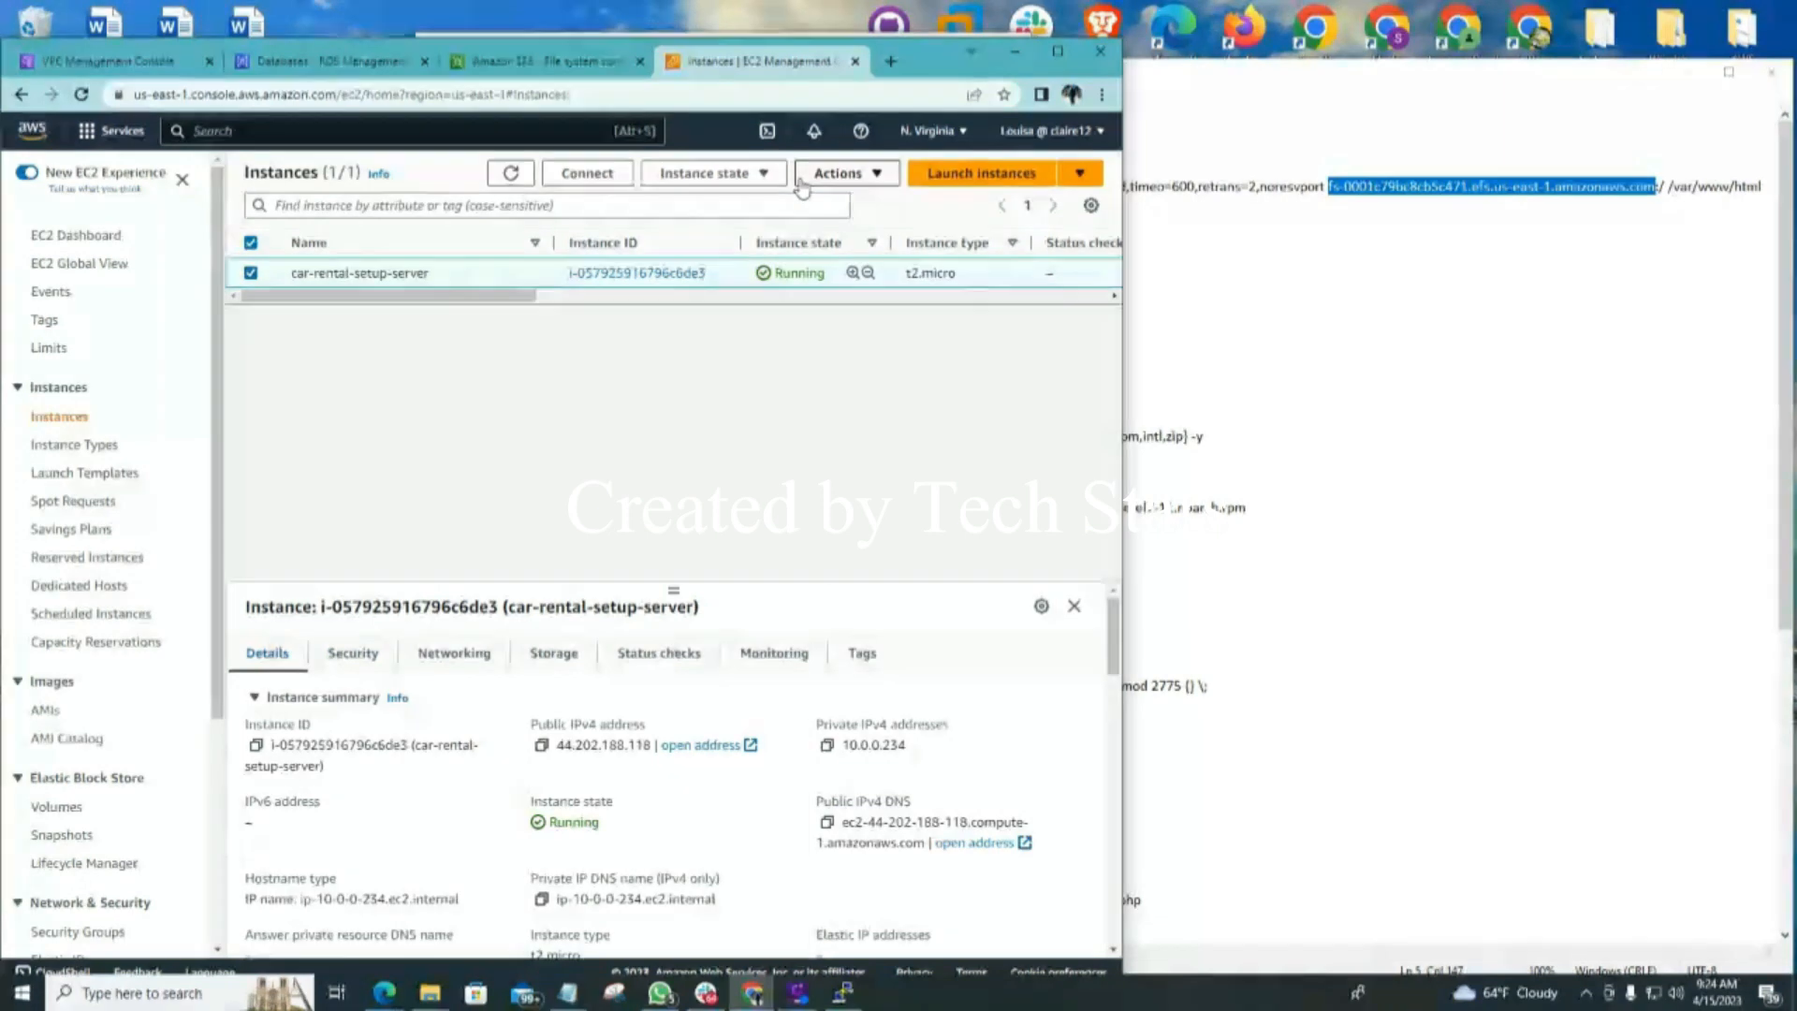
click(515, 61)
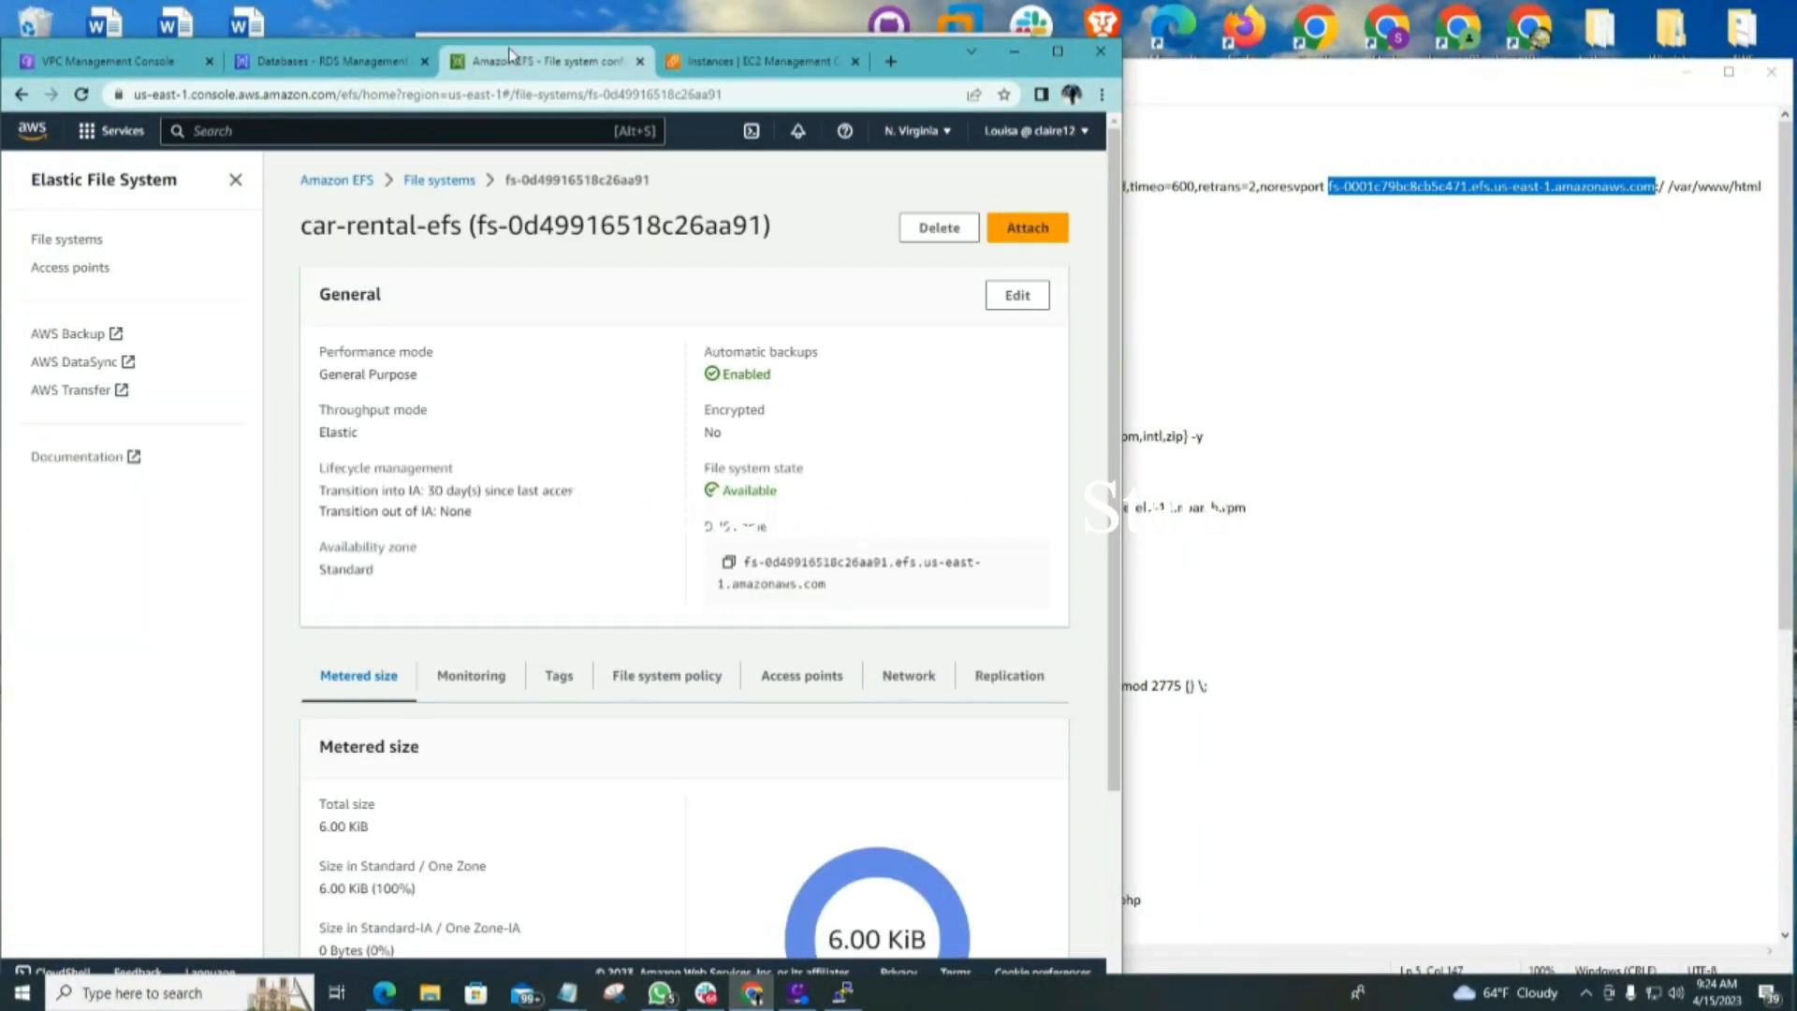
click(1030, 232)
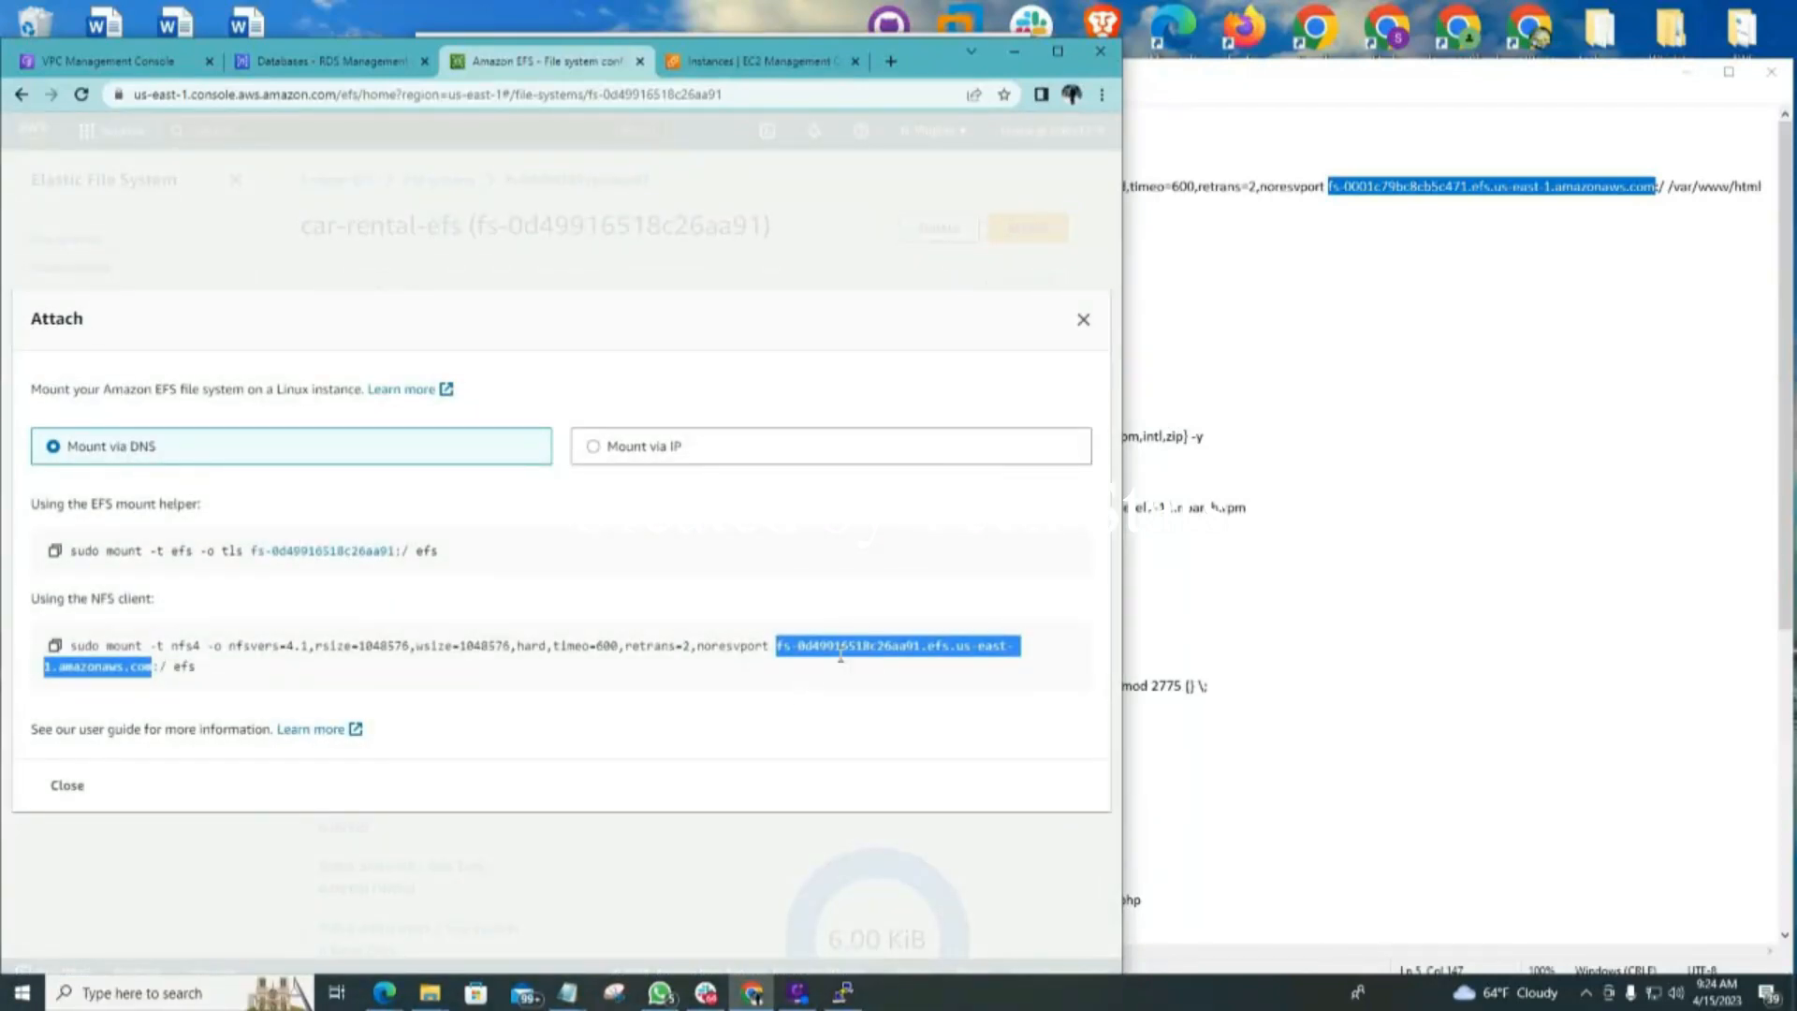
right_click(812, 645)
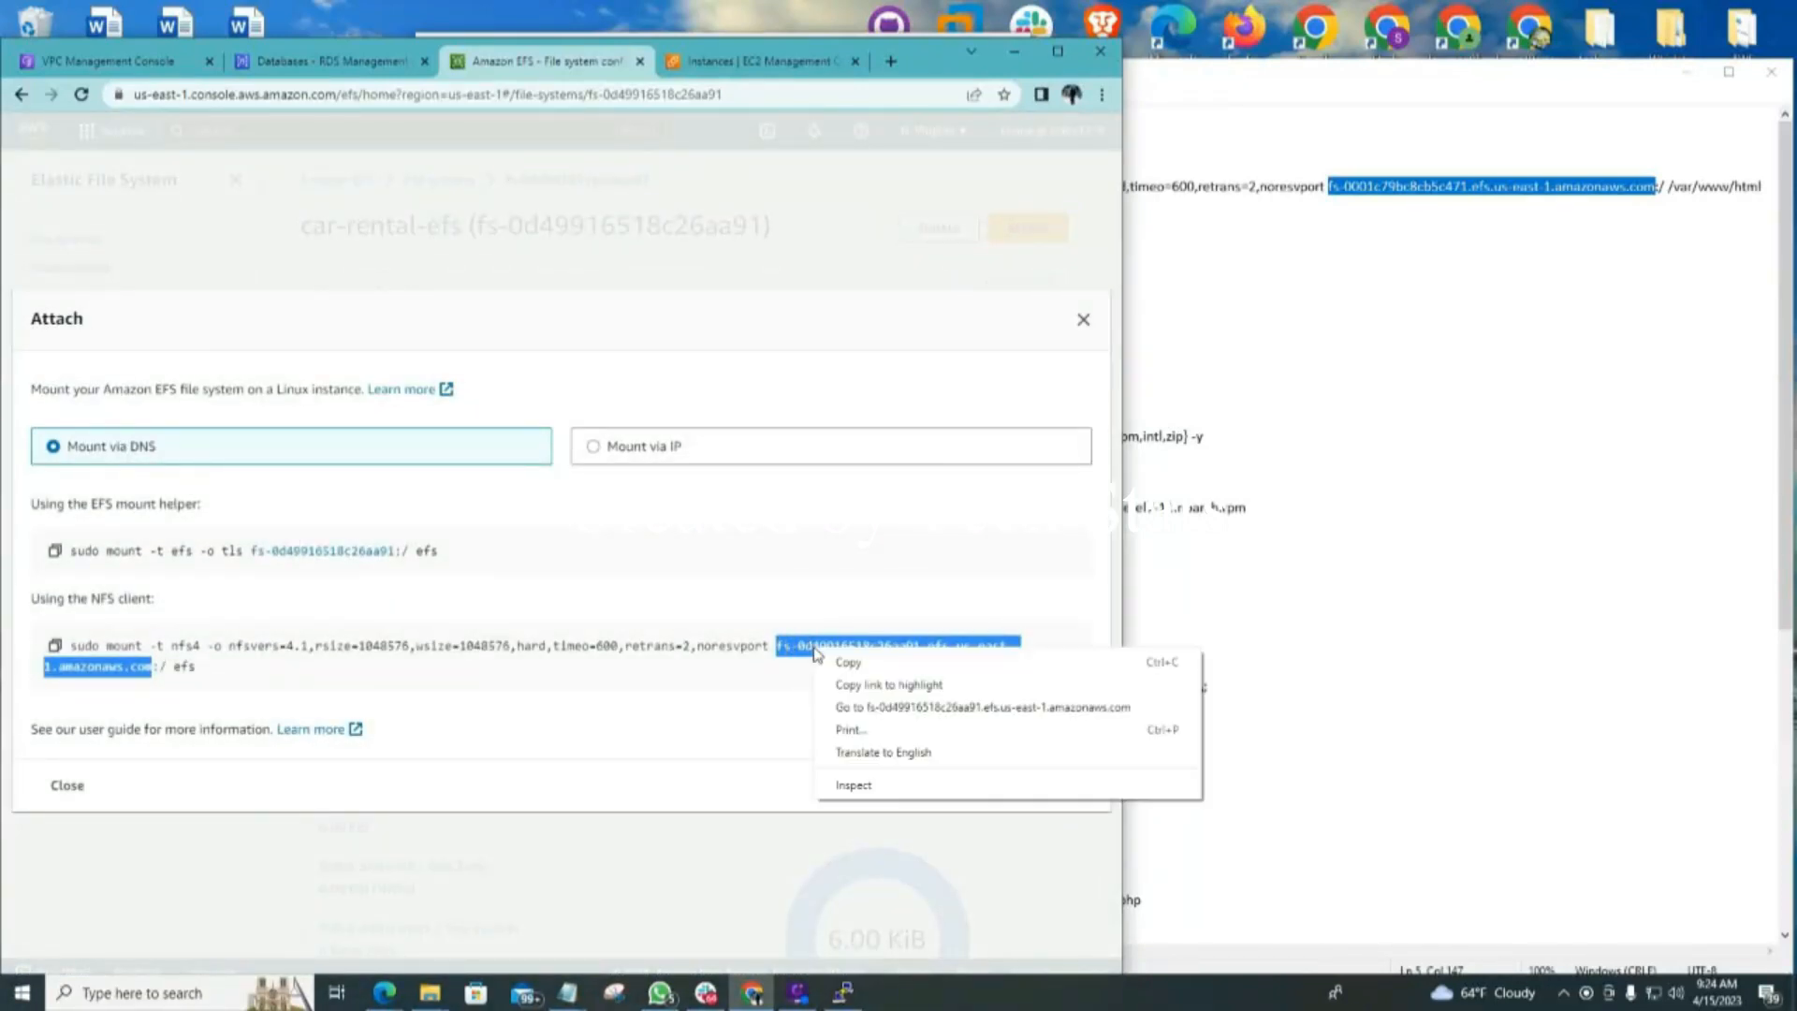
click(850, 662)
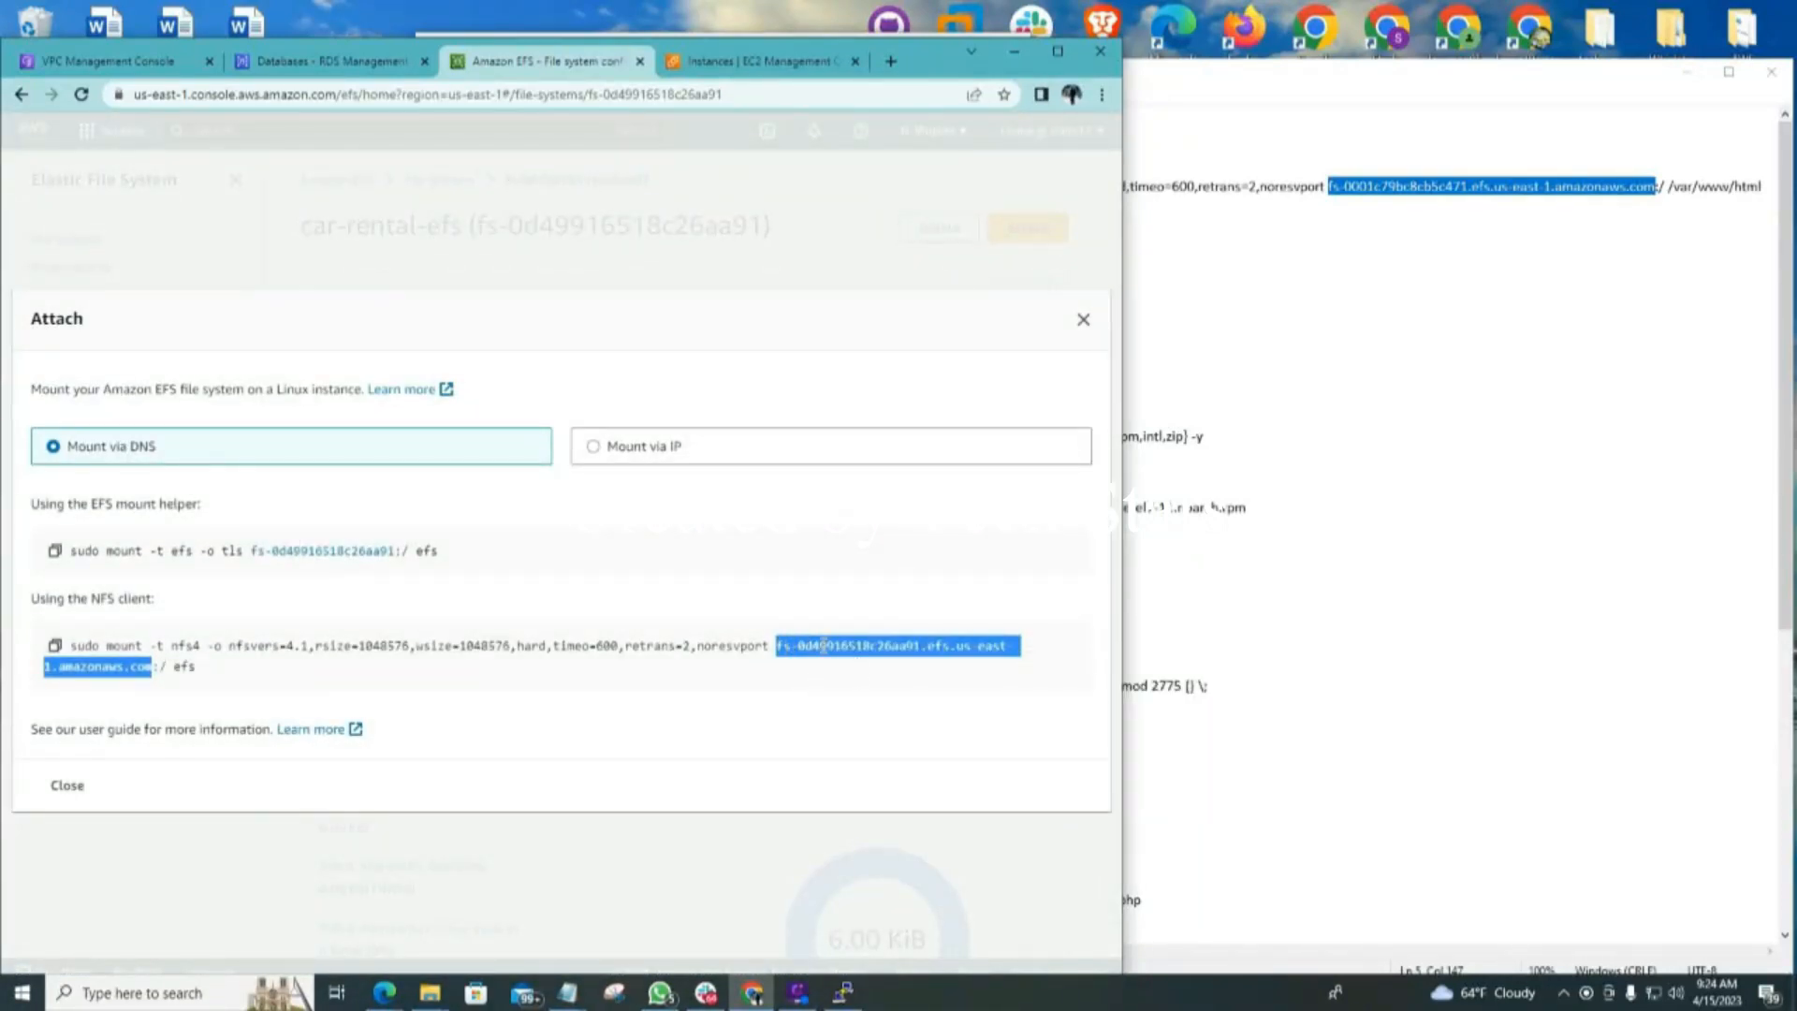
Replace the EFS address in the Install-Wordpress-Notepad mount command with the copied fs-0d49916518c26aa91.efs.us-east-1.amazonaws.com
click(1365, 241)
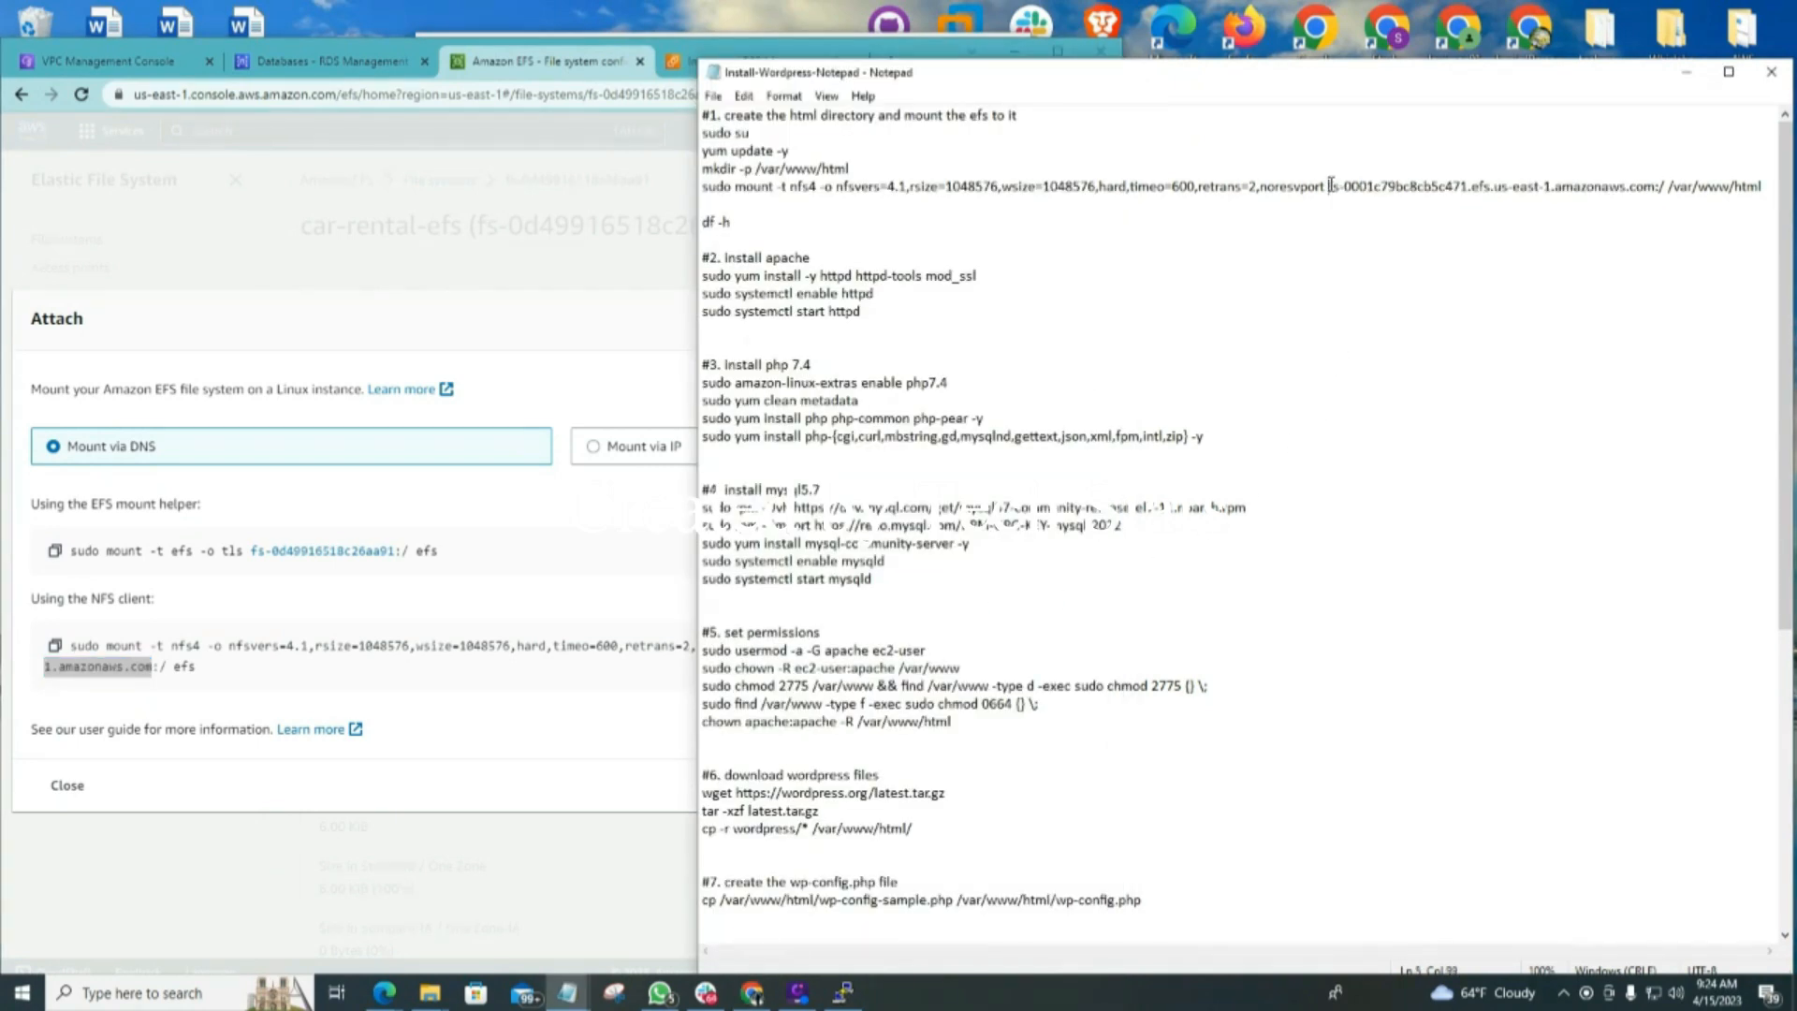
drag(1330, 185, 1655, 184)
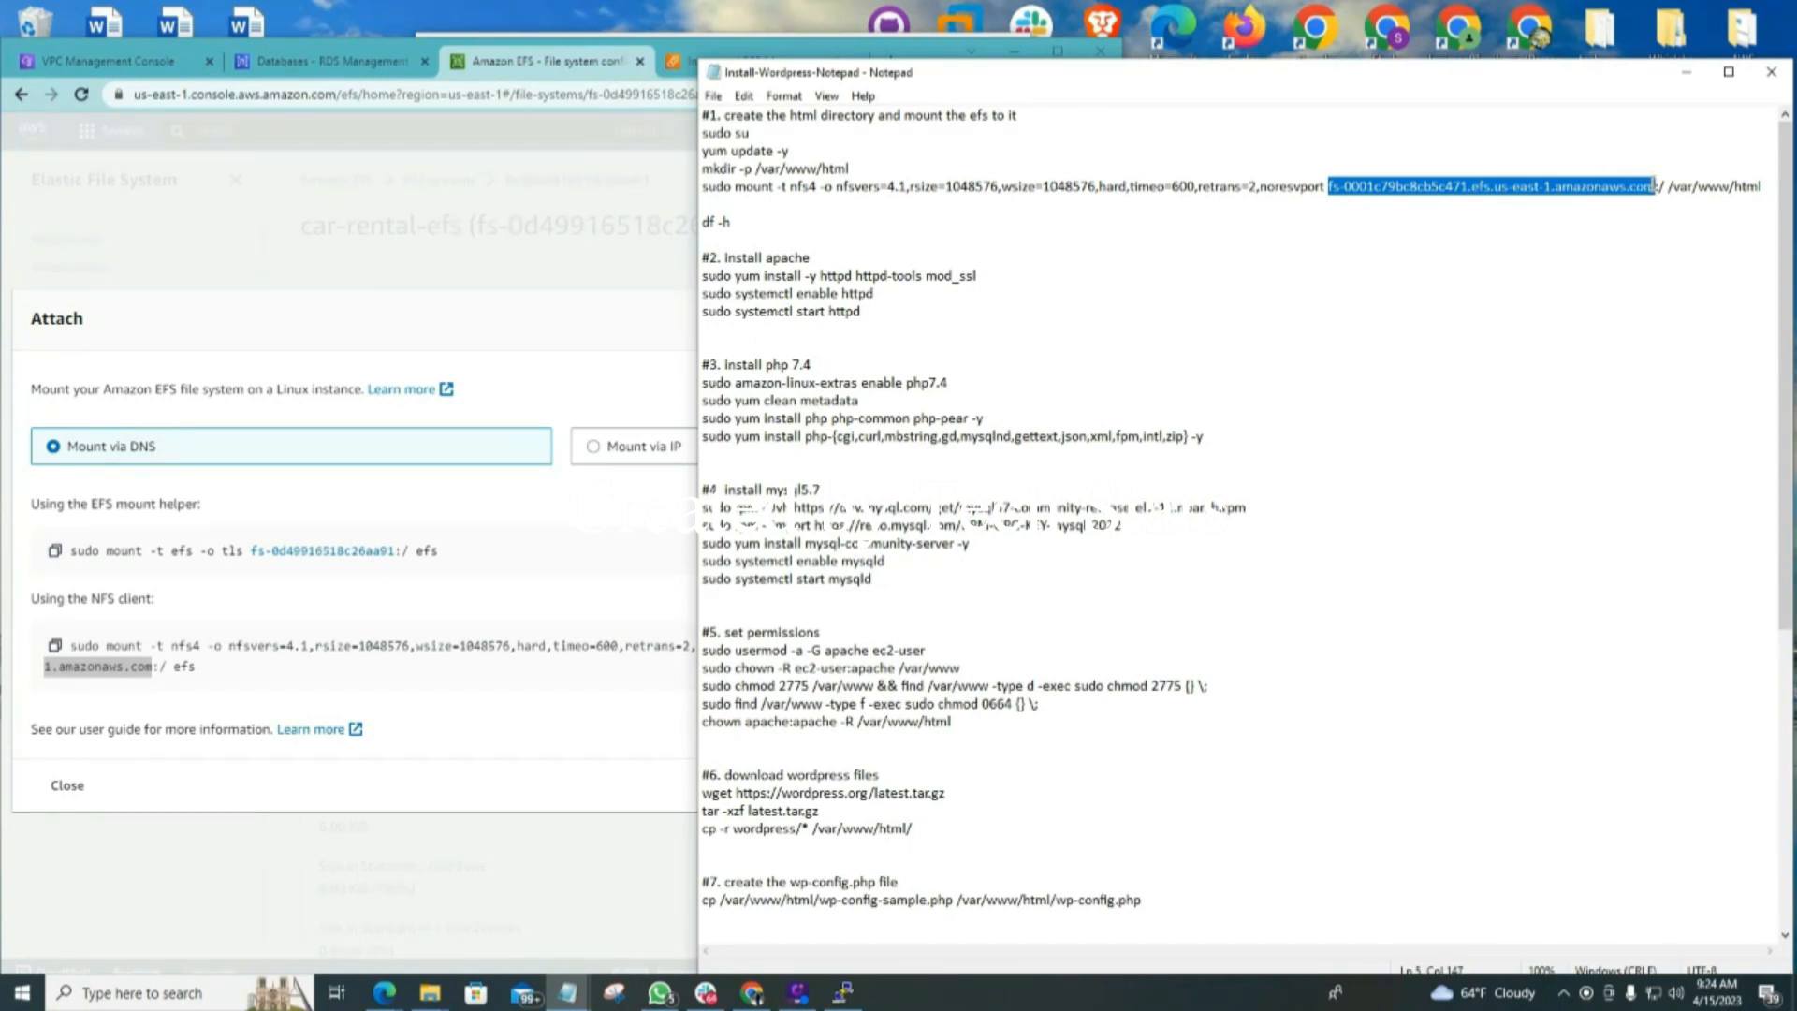
key(ctrl+v)
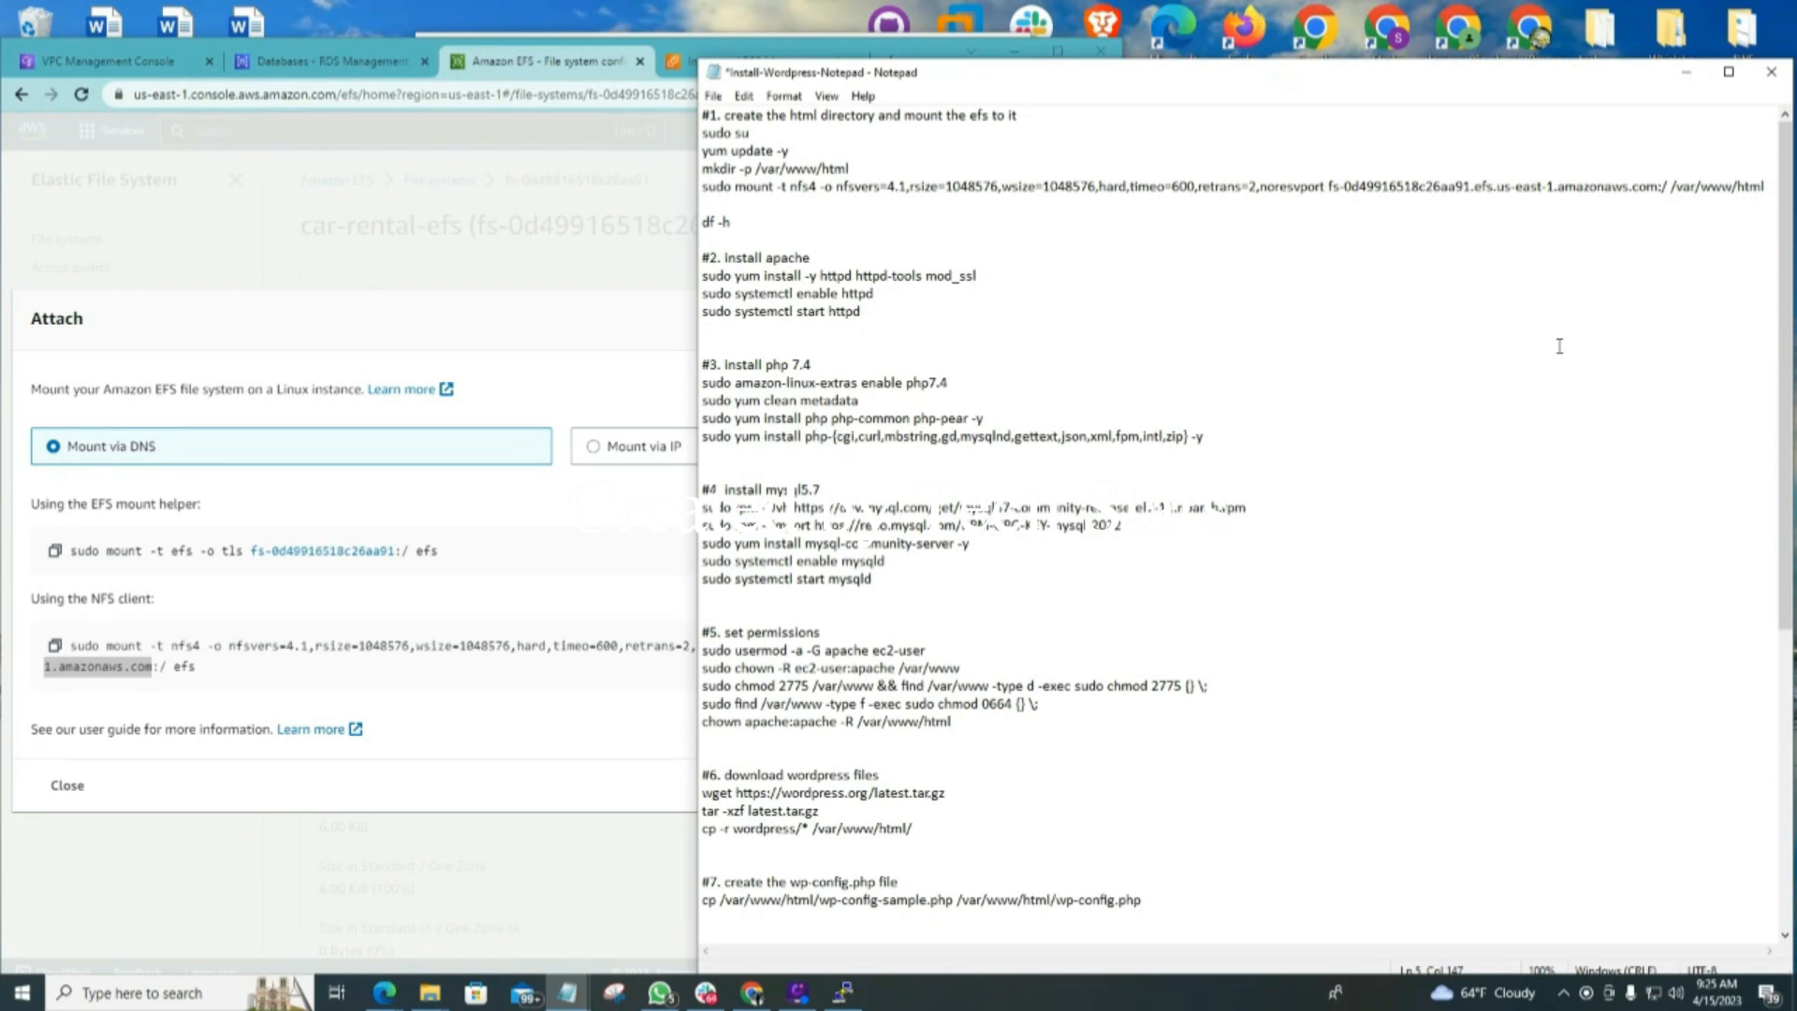
click(1347, 389)
Run the notes' sudo su, yum update -y, mkdir -p /var/www/html and NFS mount commands in the PuTTY session
click(844, 998)
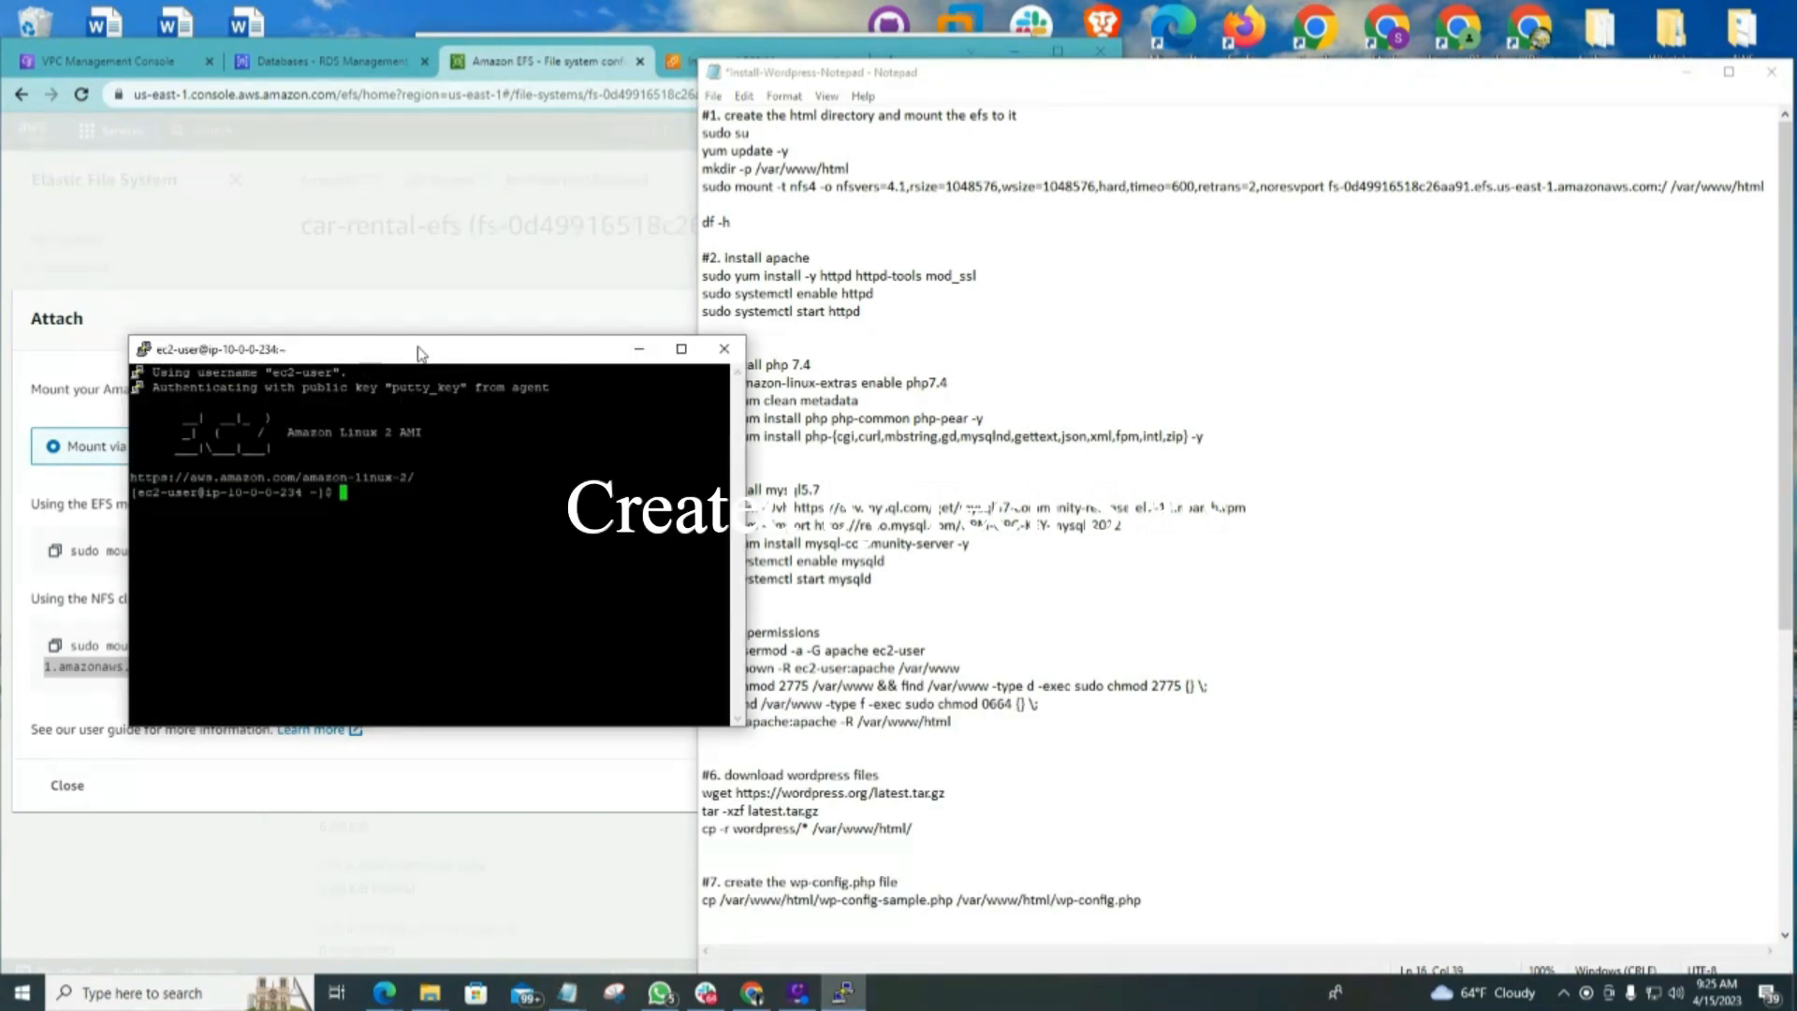
drag(417, 353, 364, 199)
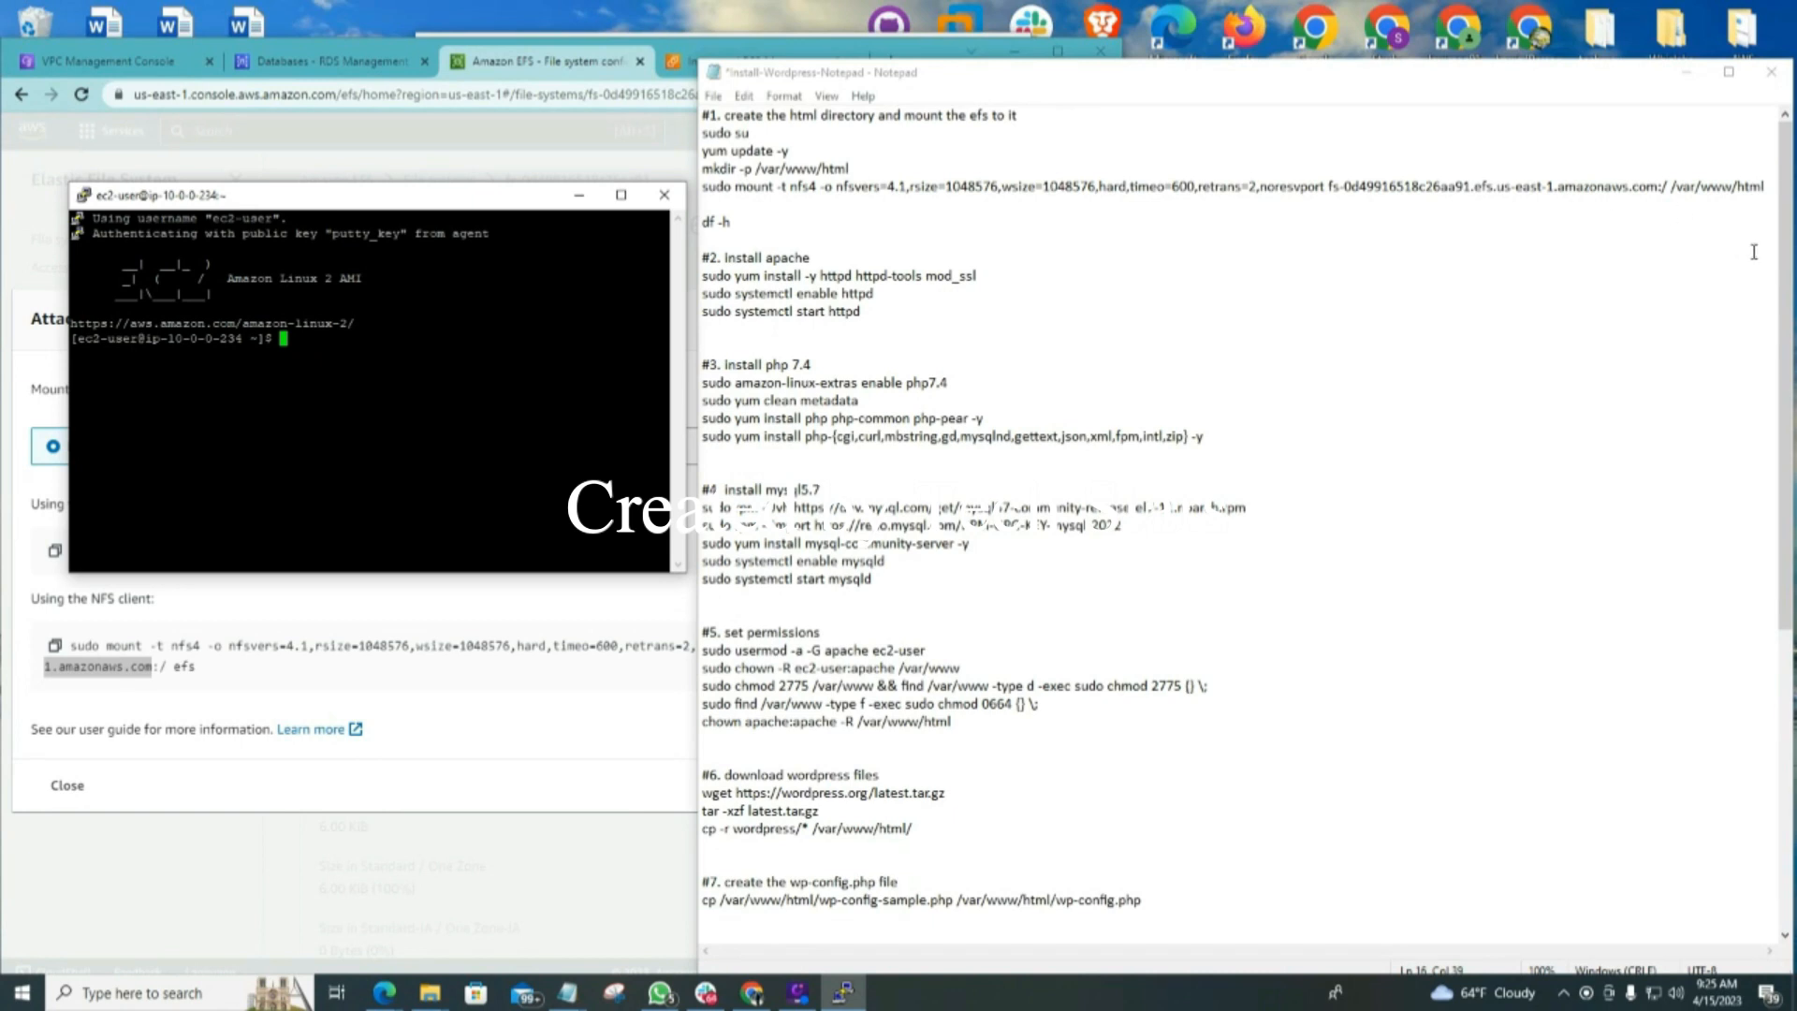
mouse_move(1789, 310)
mouse_down()
mouse_move(1746, 315)
mouse_move(1790, 307)
mouse_up()
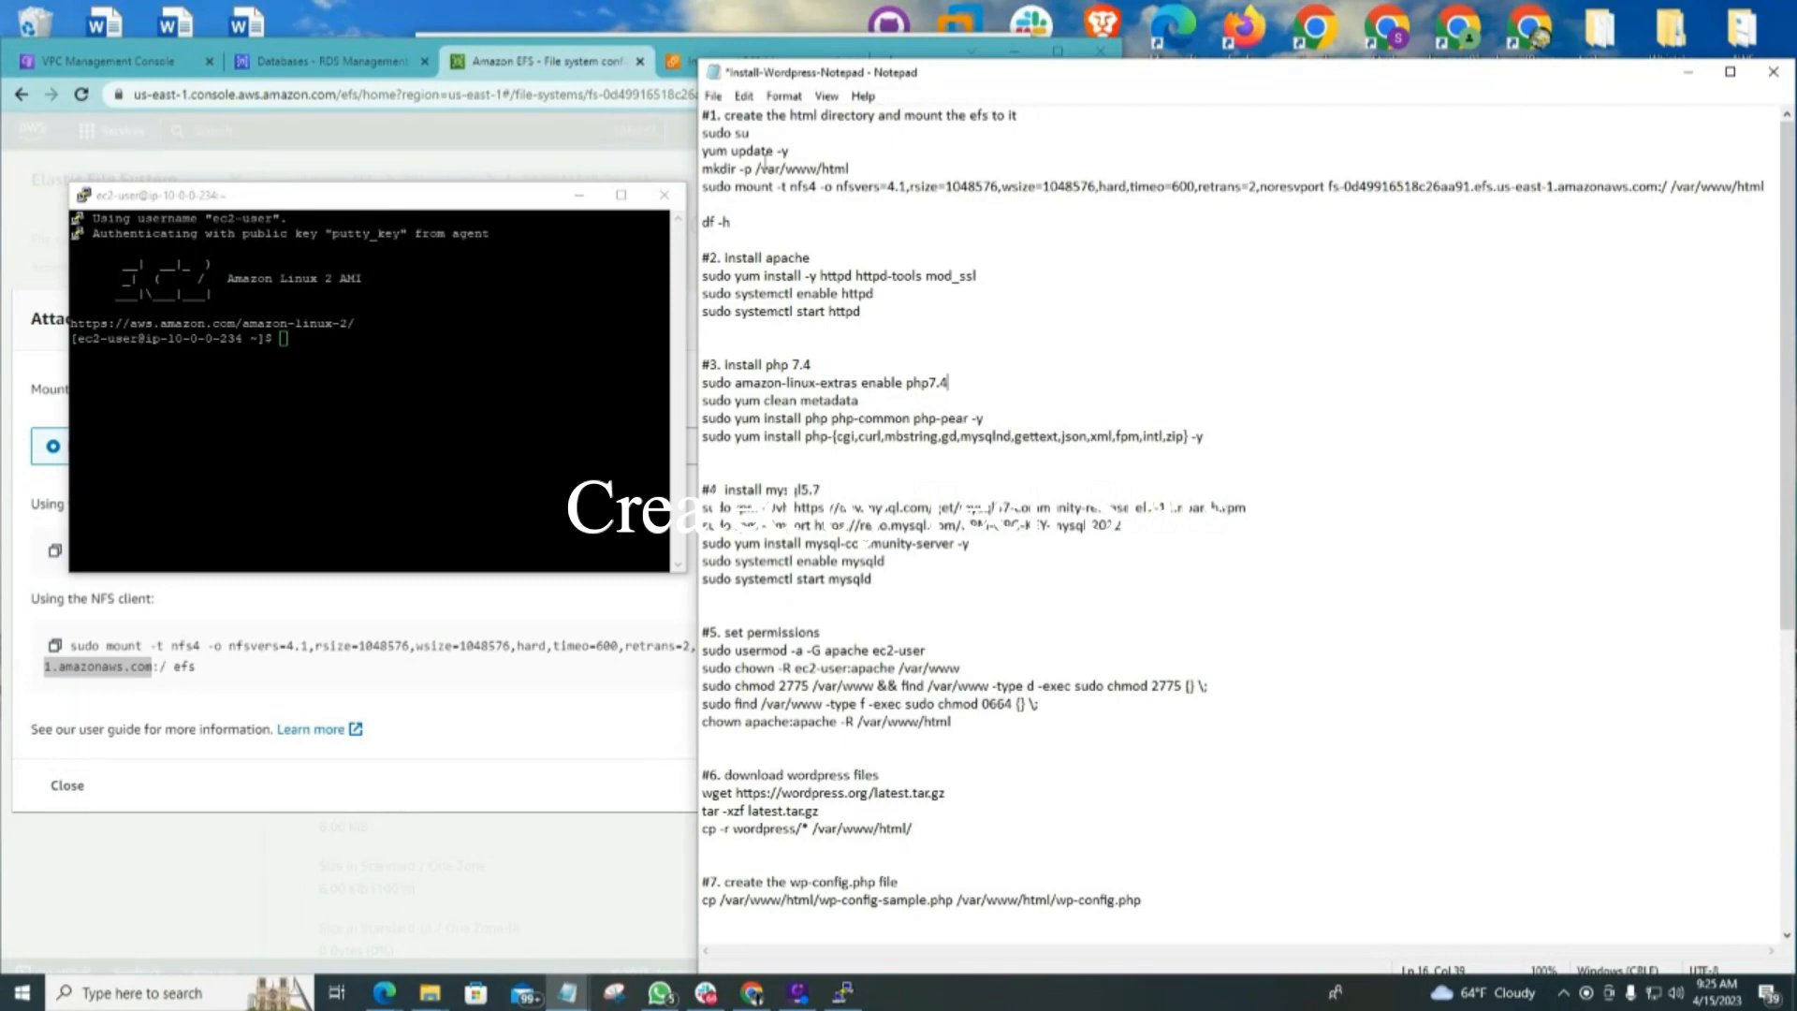
drag(700, 133, 1767, 183)
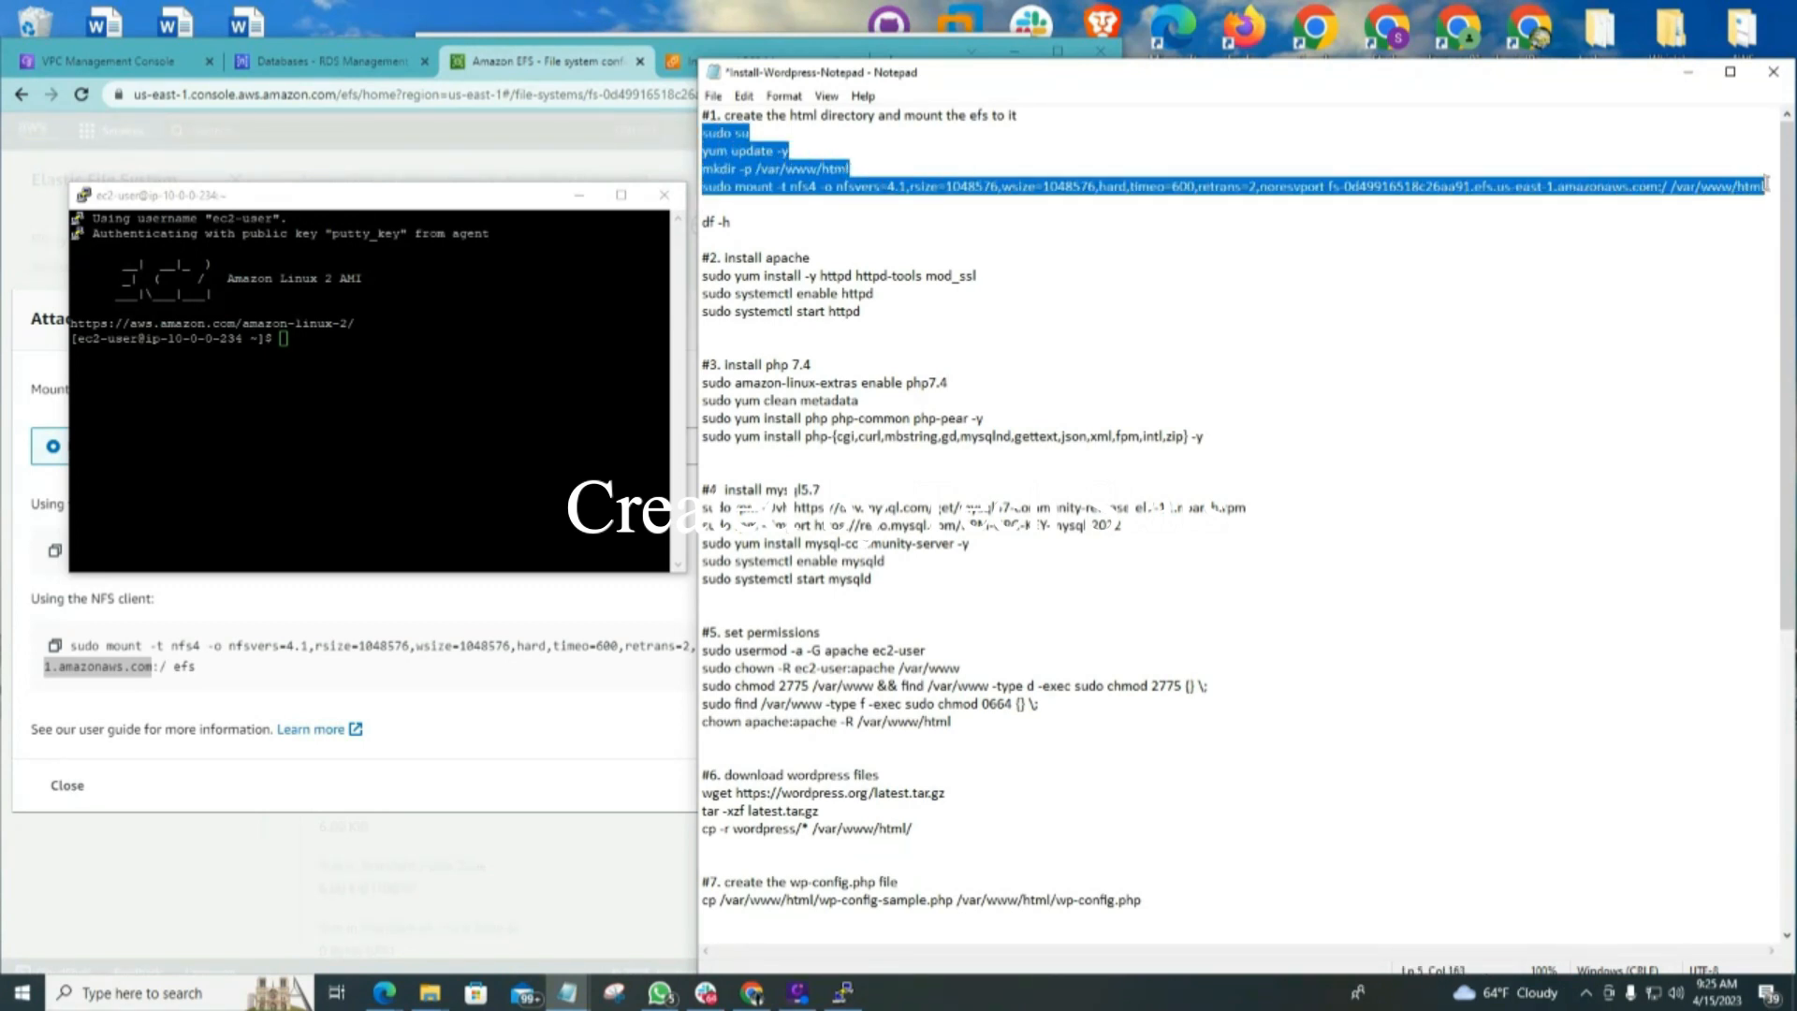
right_click(1442, 188)
click(1487, 246)
click(284, 339)
right_click(283, 339)
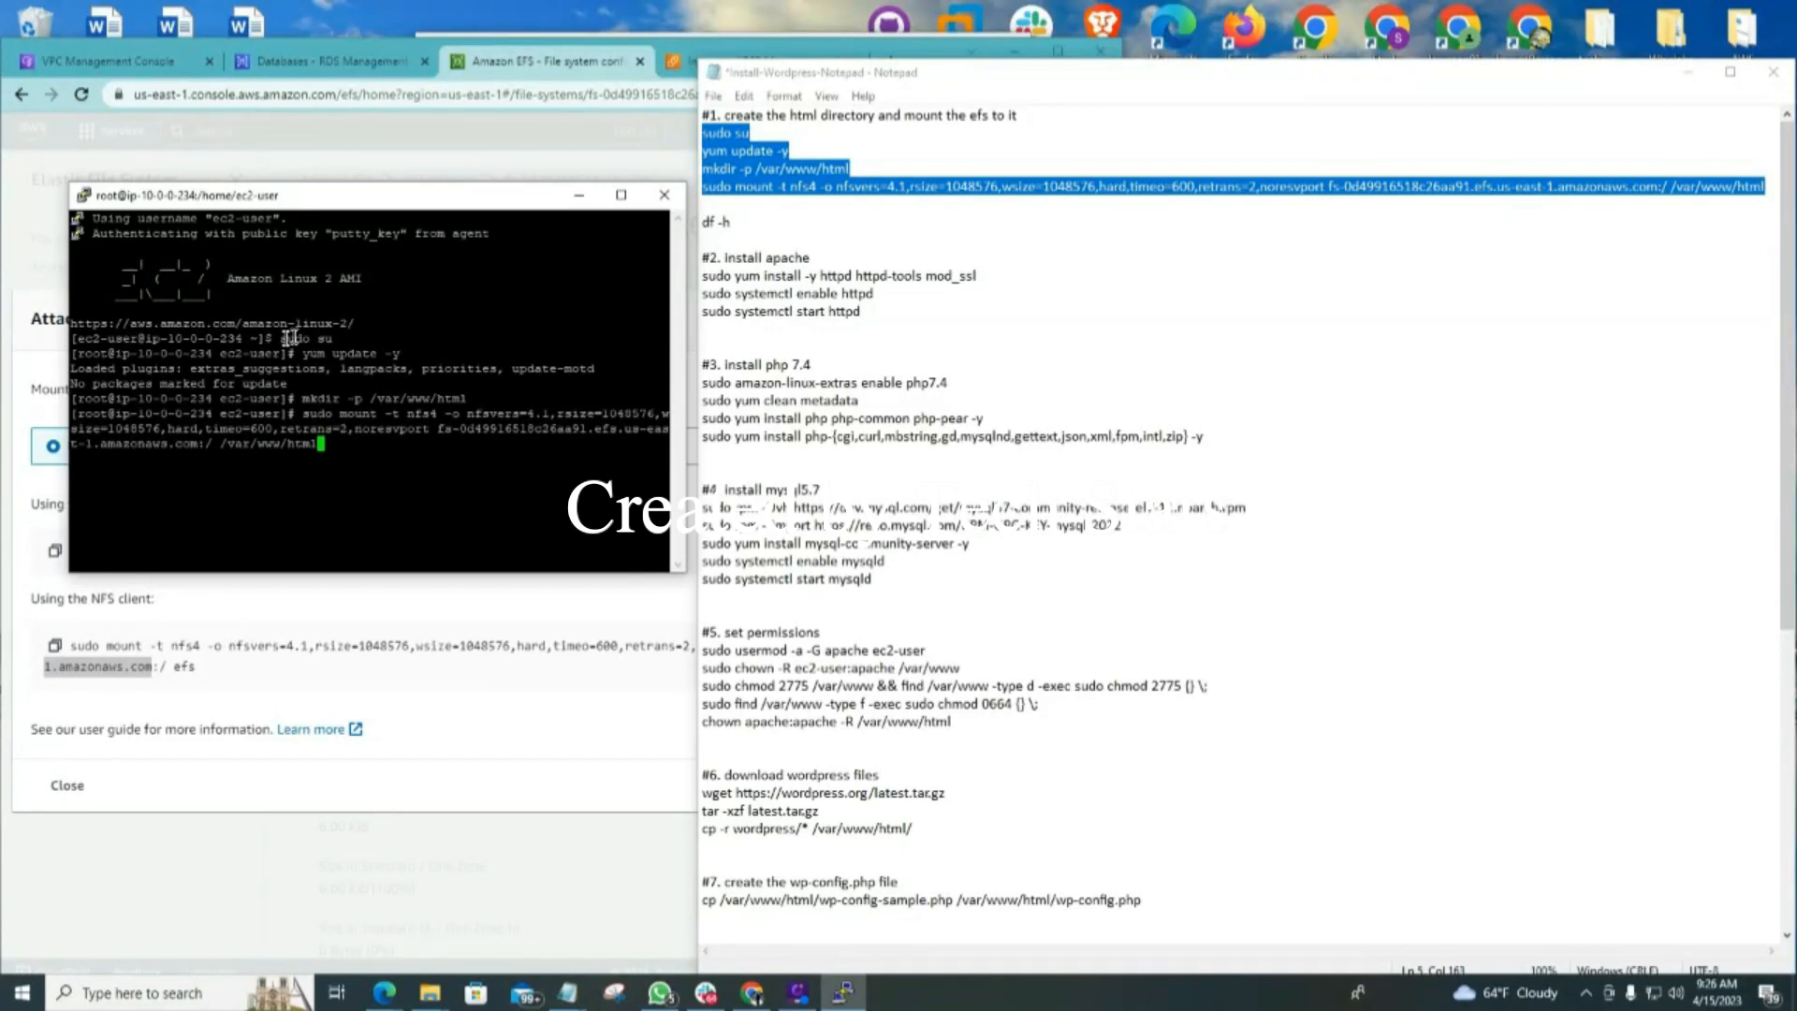
key(Return)
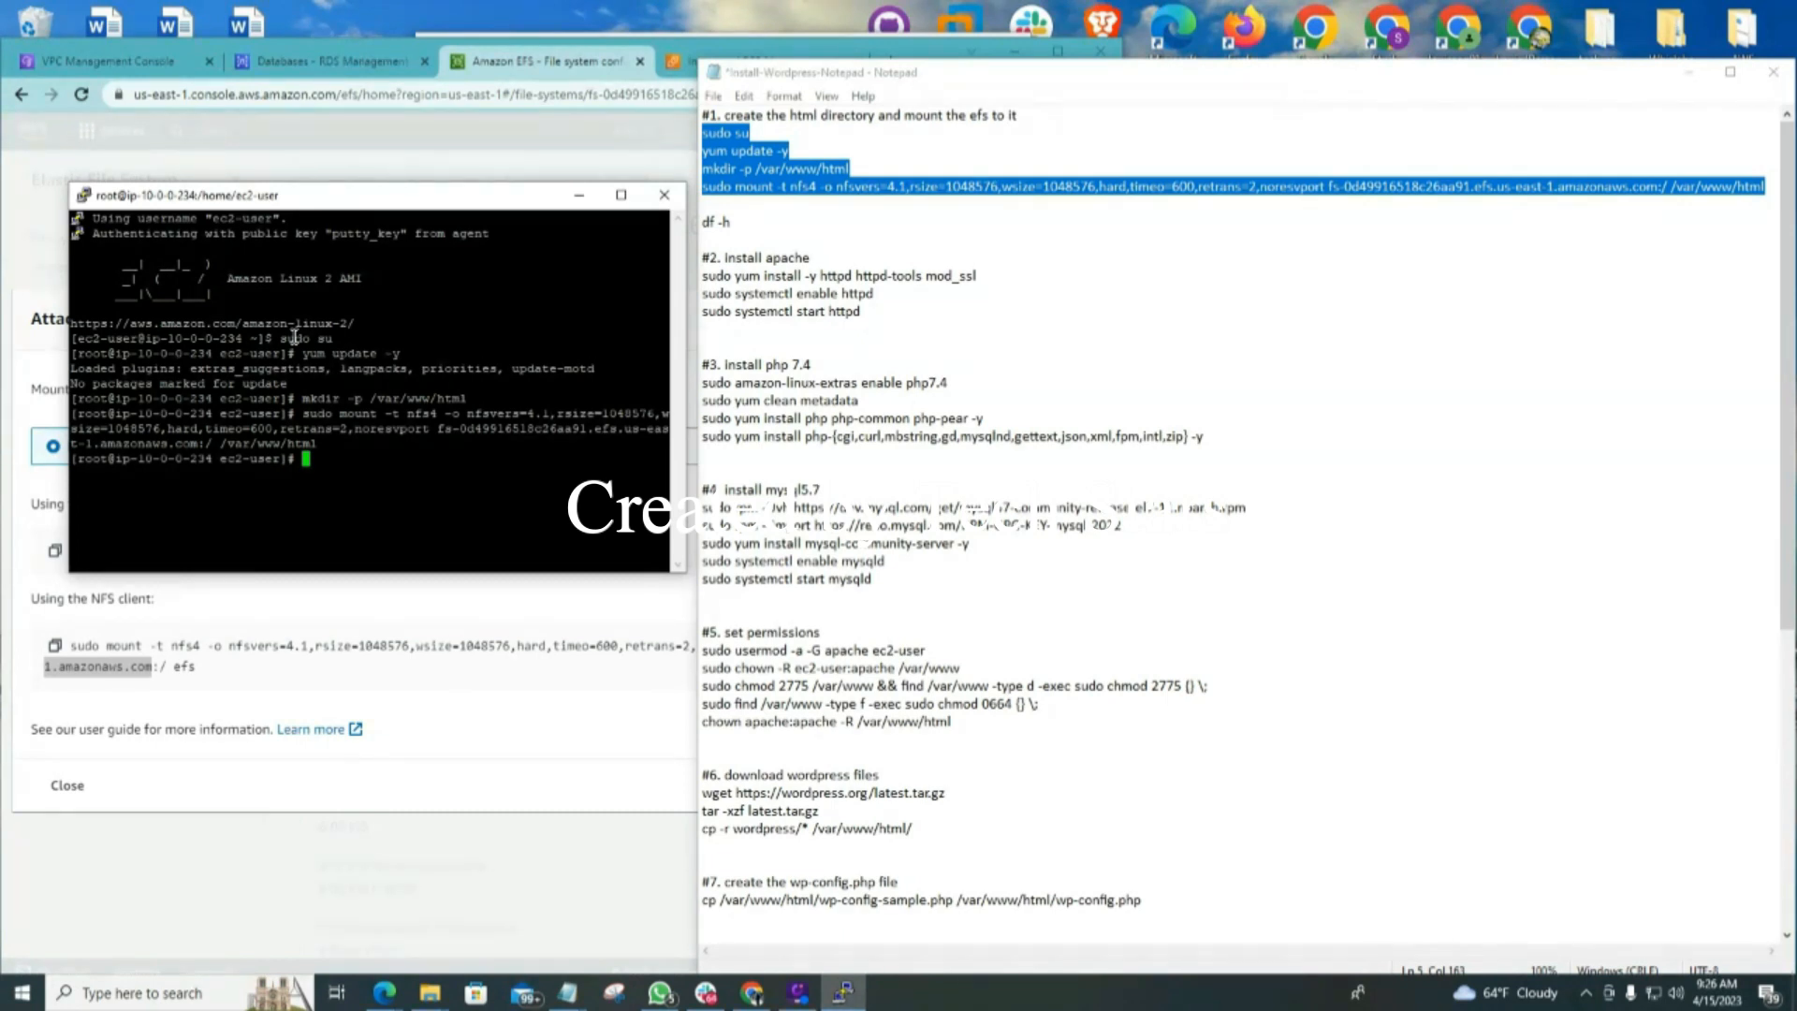
List the mounted file systems with df -h and check for the EFS mount on /var/www/html
text(df -h)
key(Return)
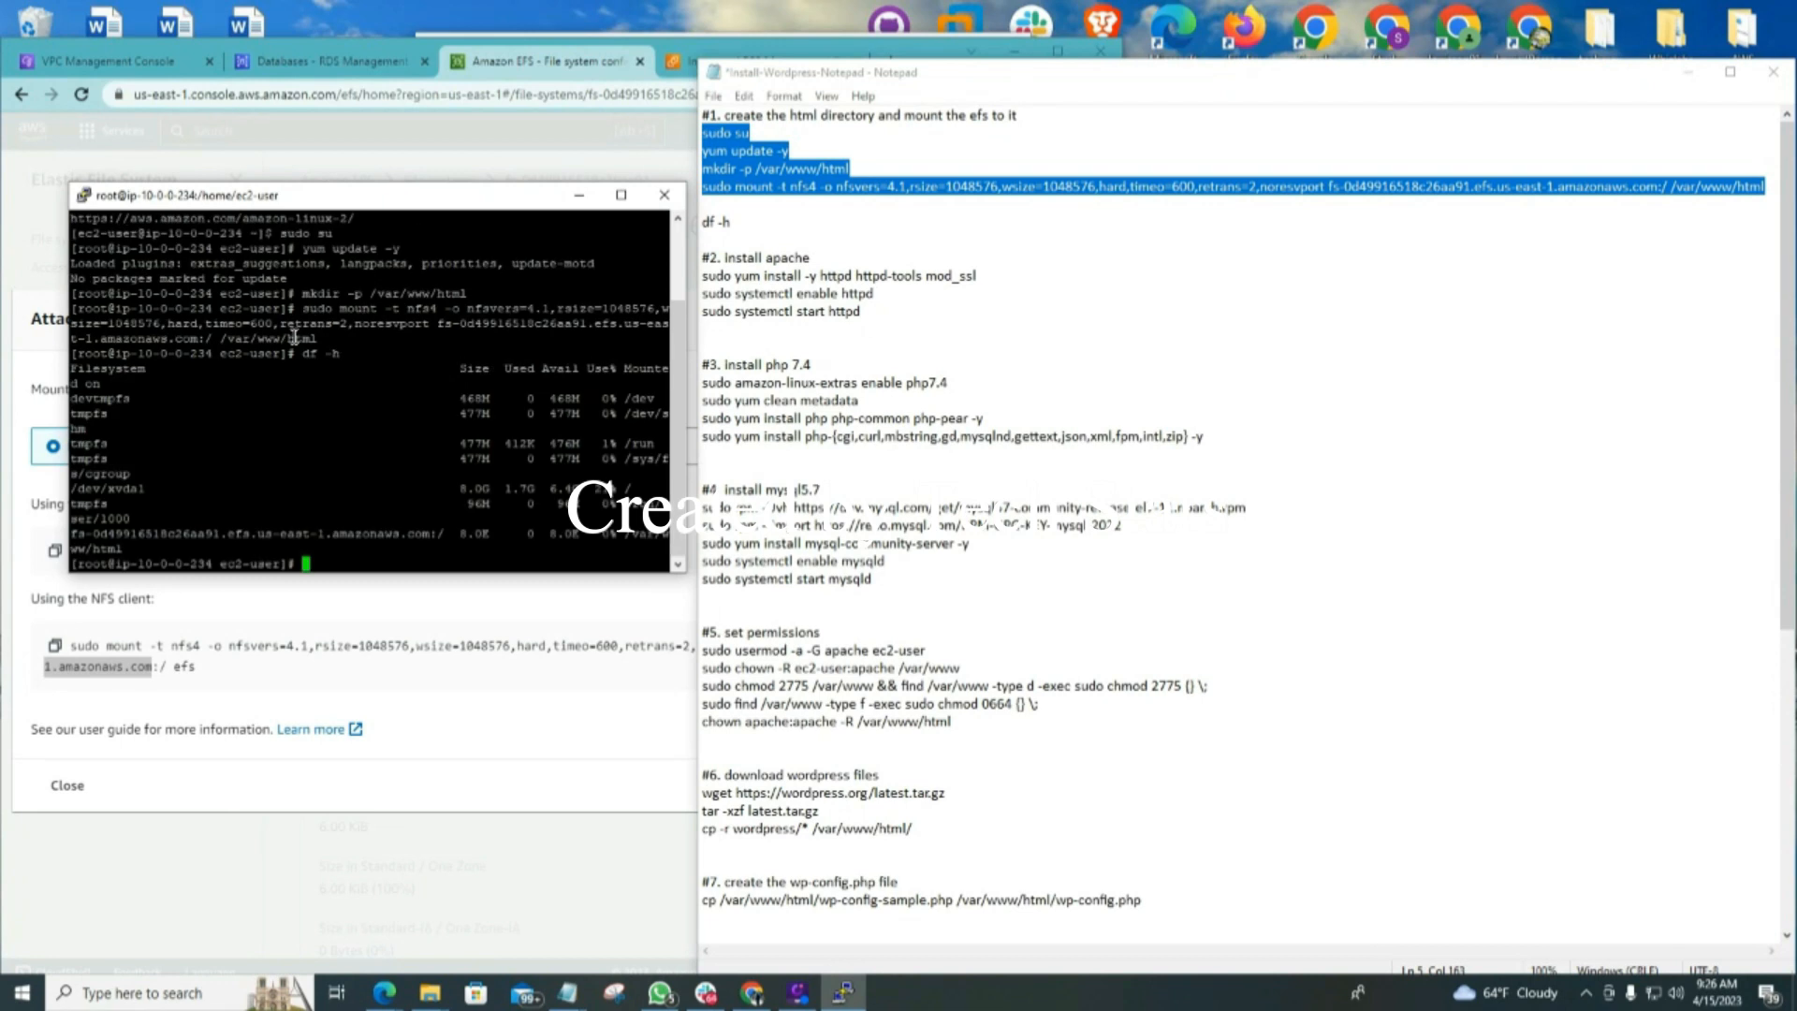
drag(686, 438, 979, 438)
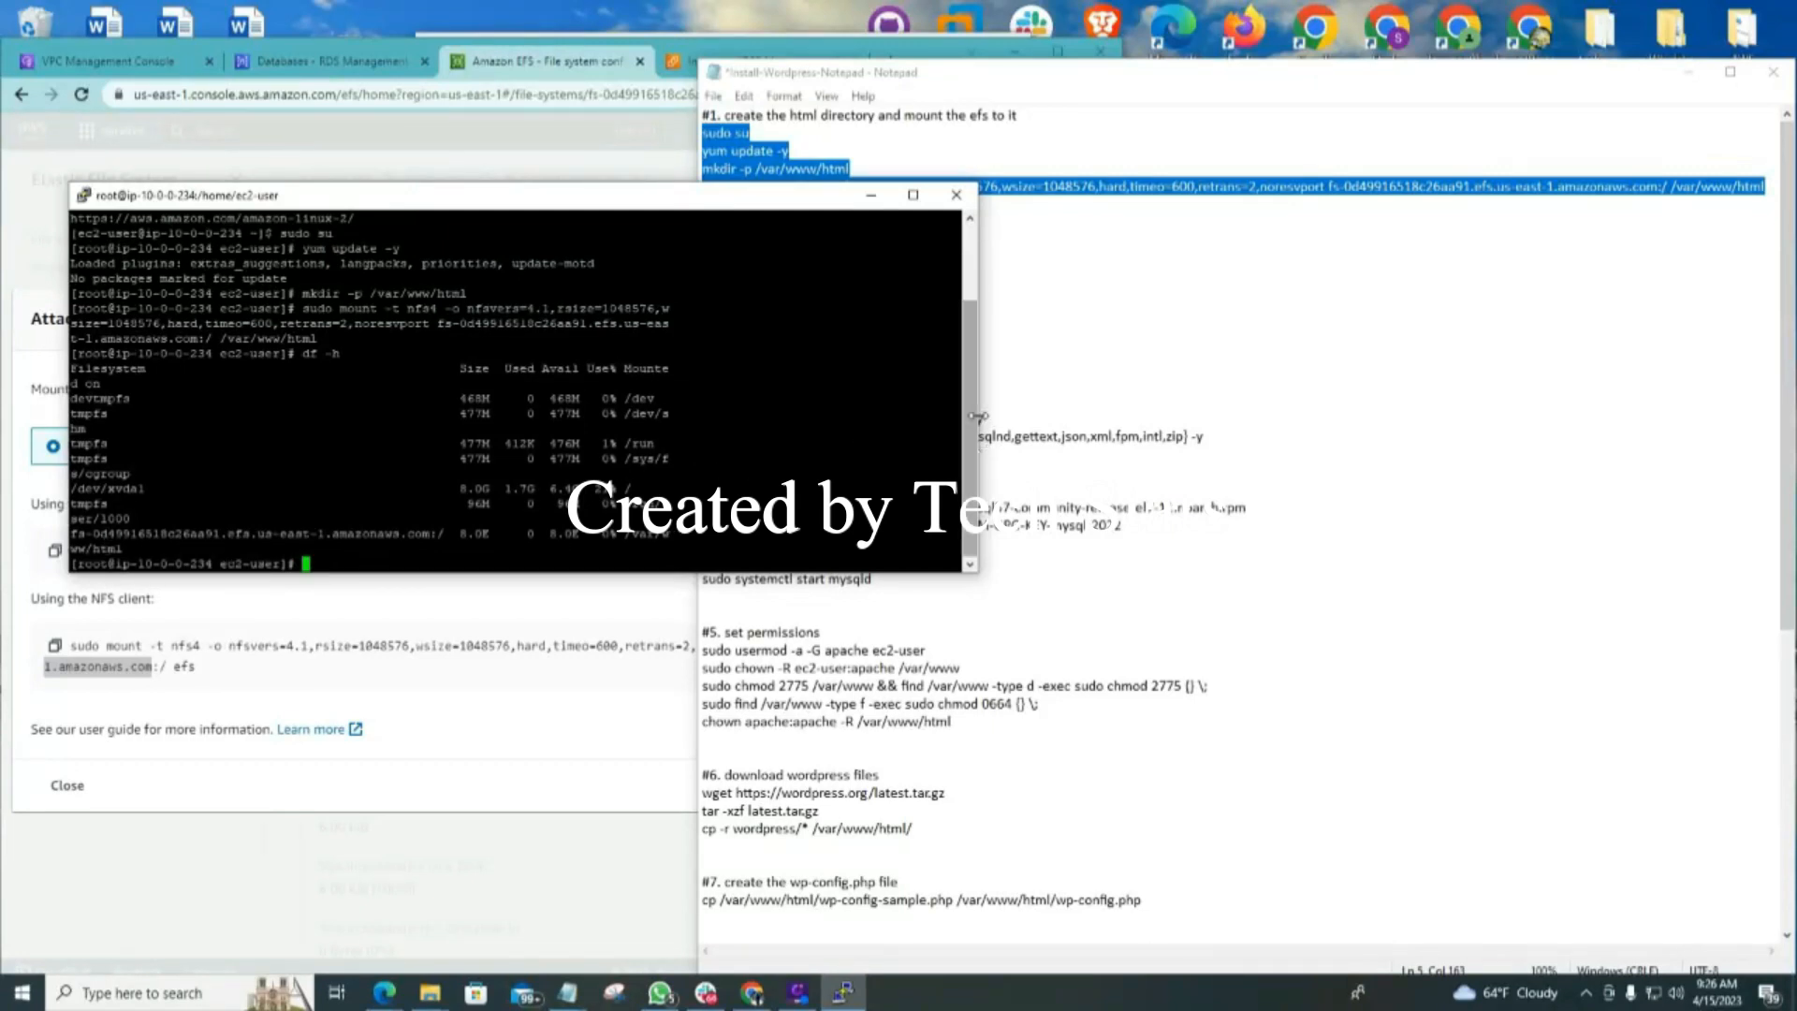
drag(977, 407, 686, 409)
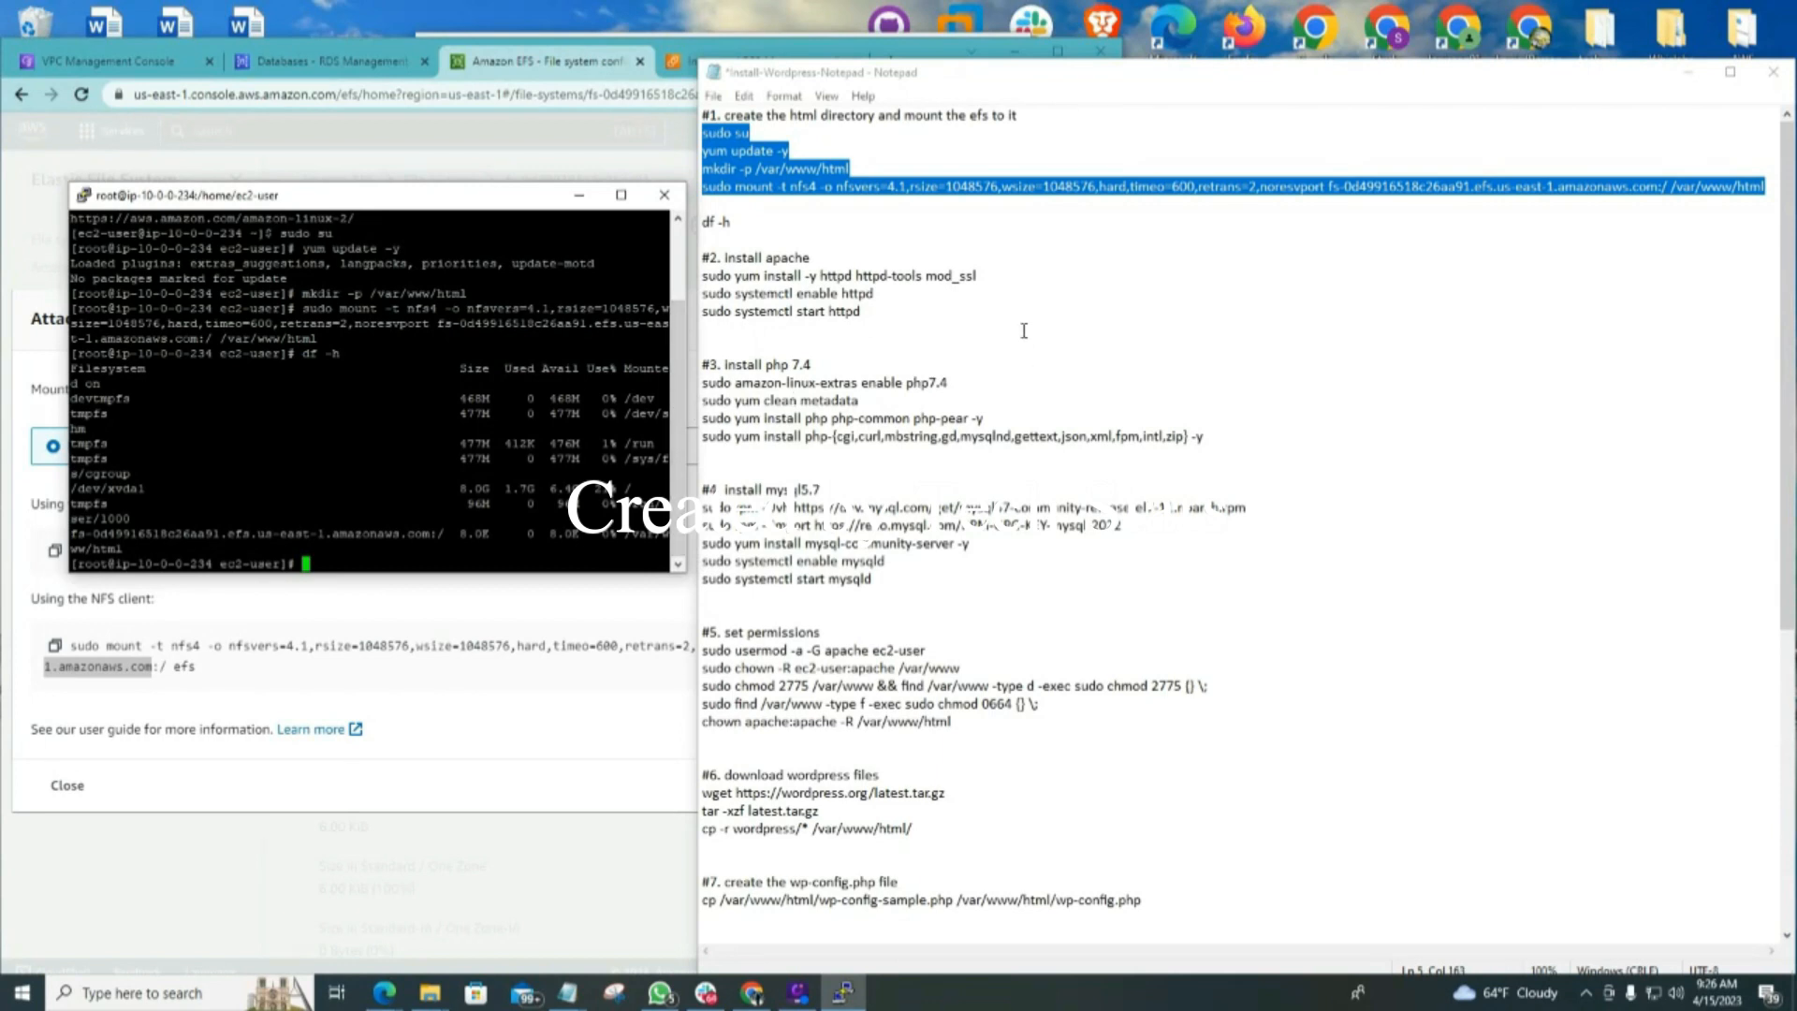
Run the notes' Apache commands in the PuTTY session to install httpd, httpd-tools and mod_ssl, enable and start httpd, and clear the terminal
click(1027, 275)
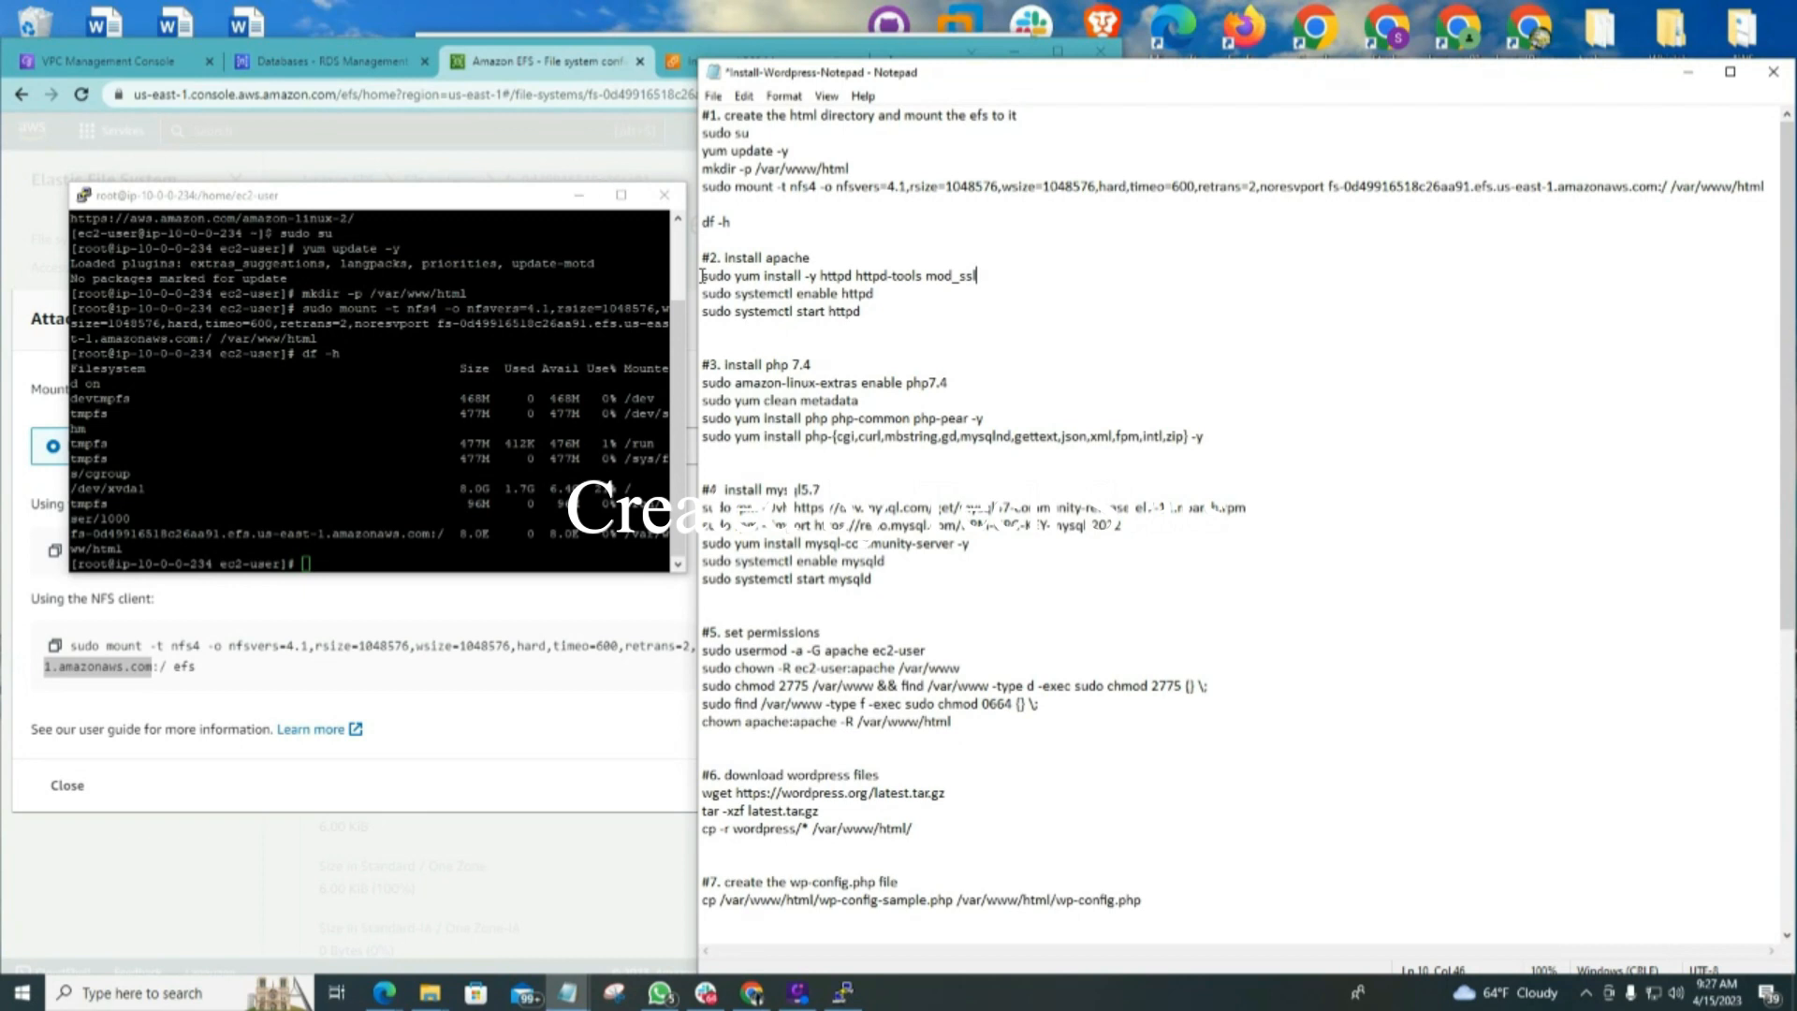
drag(702, 275, 862, 312)
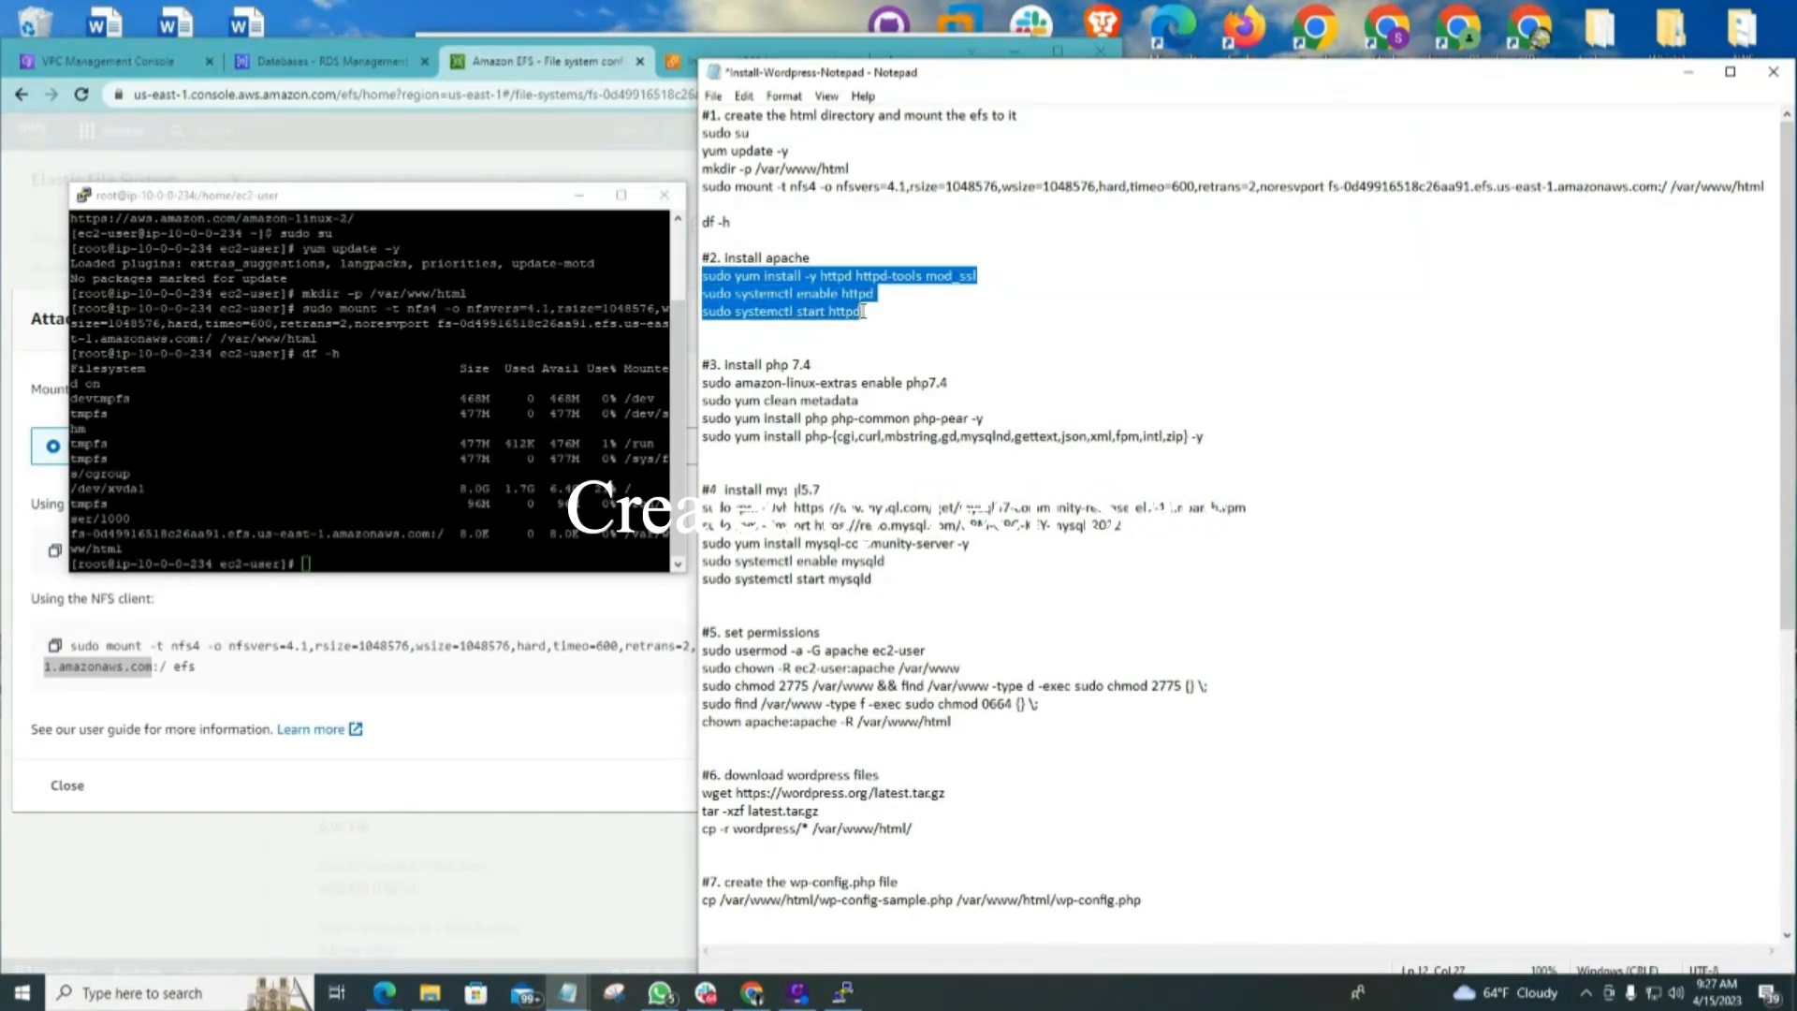
right_click(830, 275)
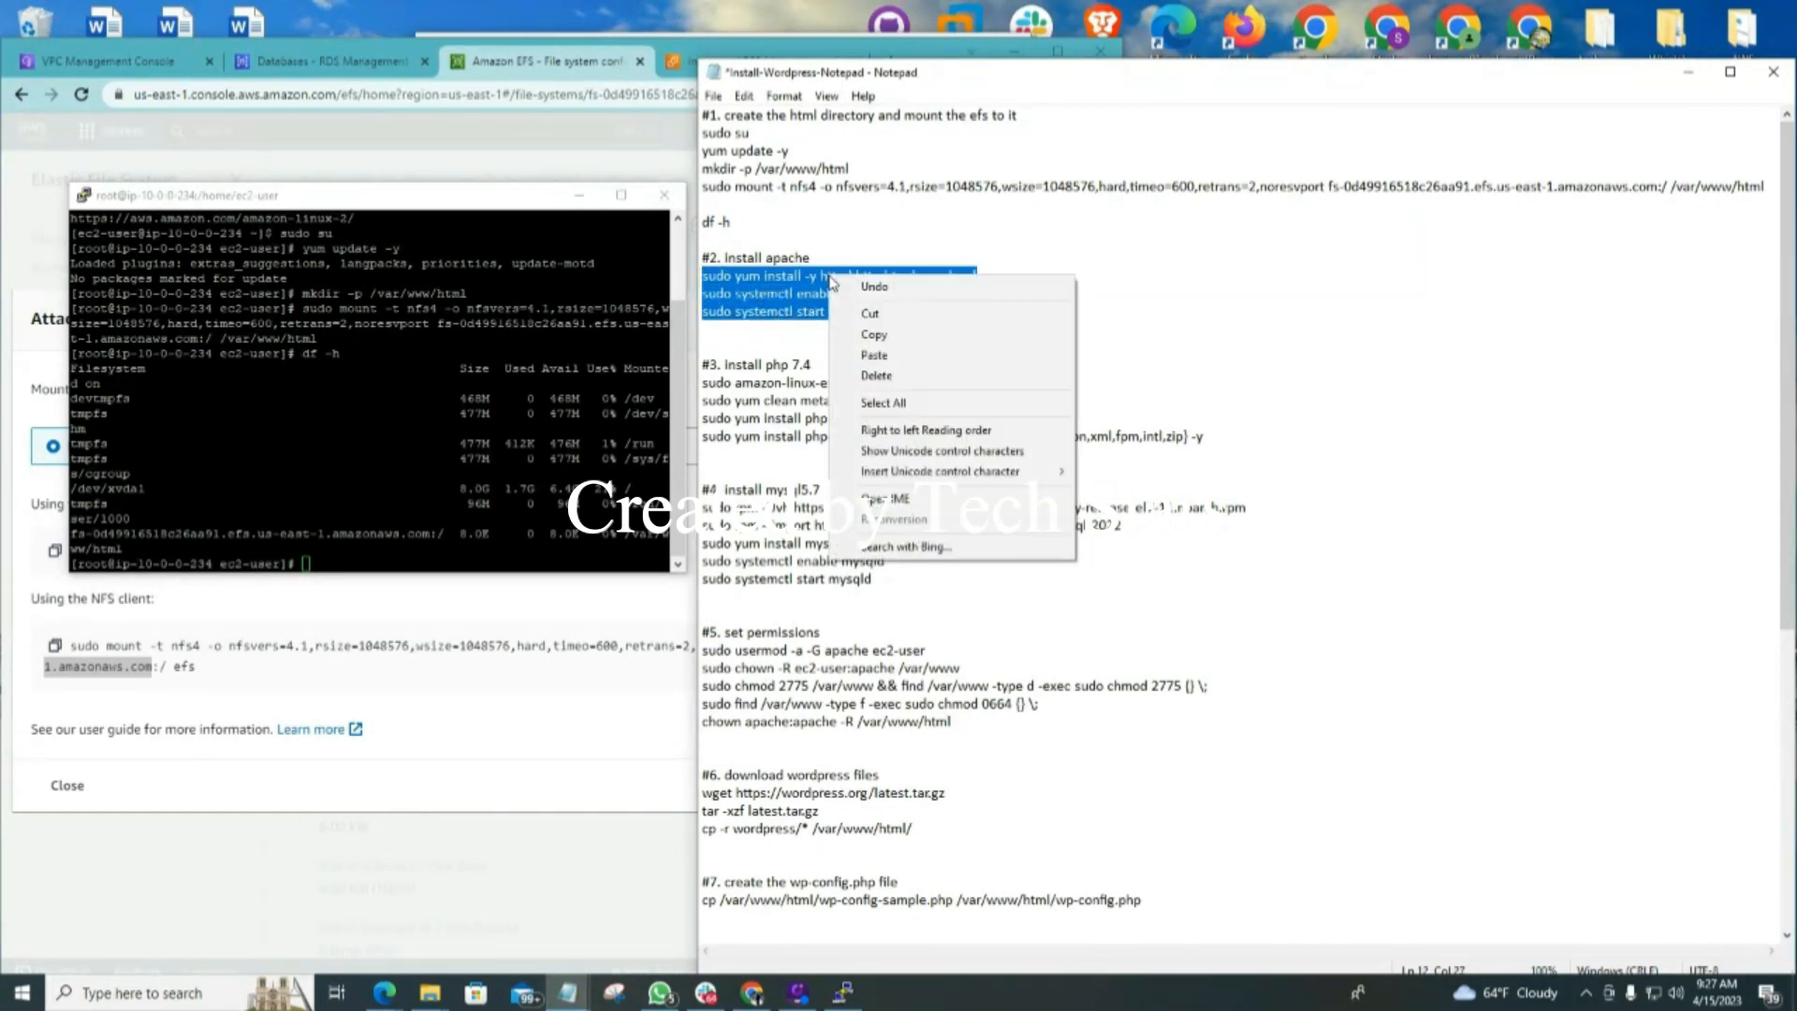
click(857, 334)
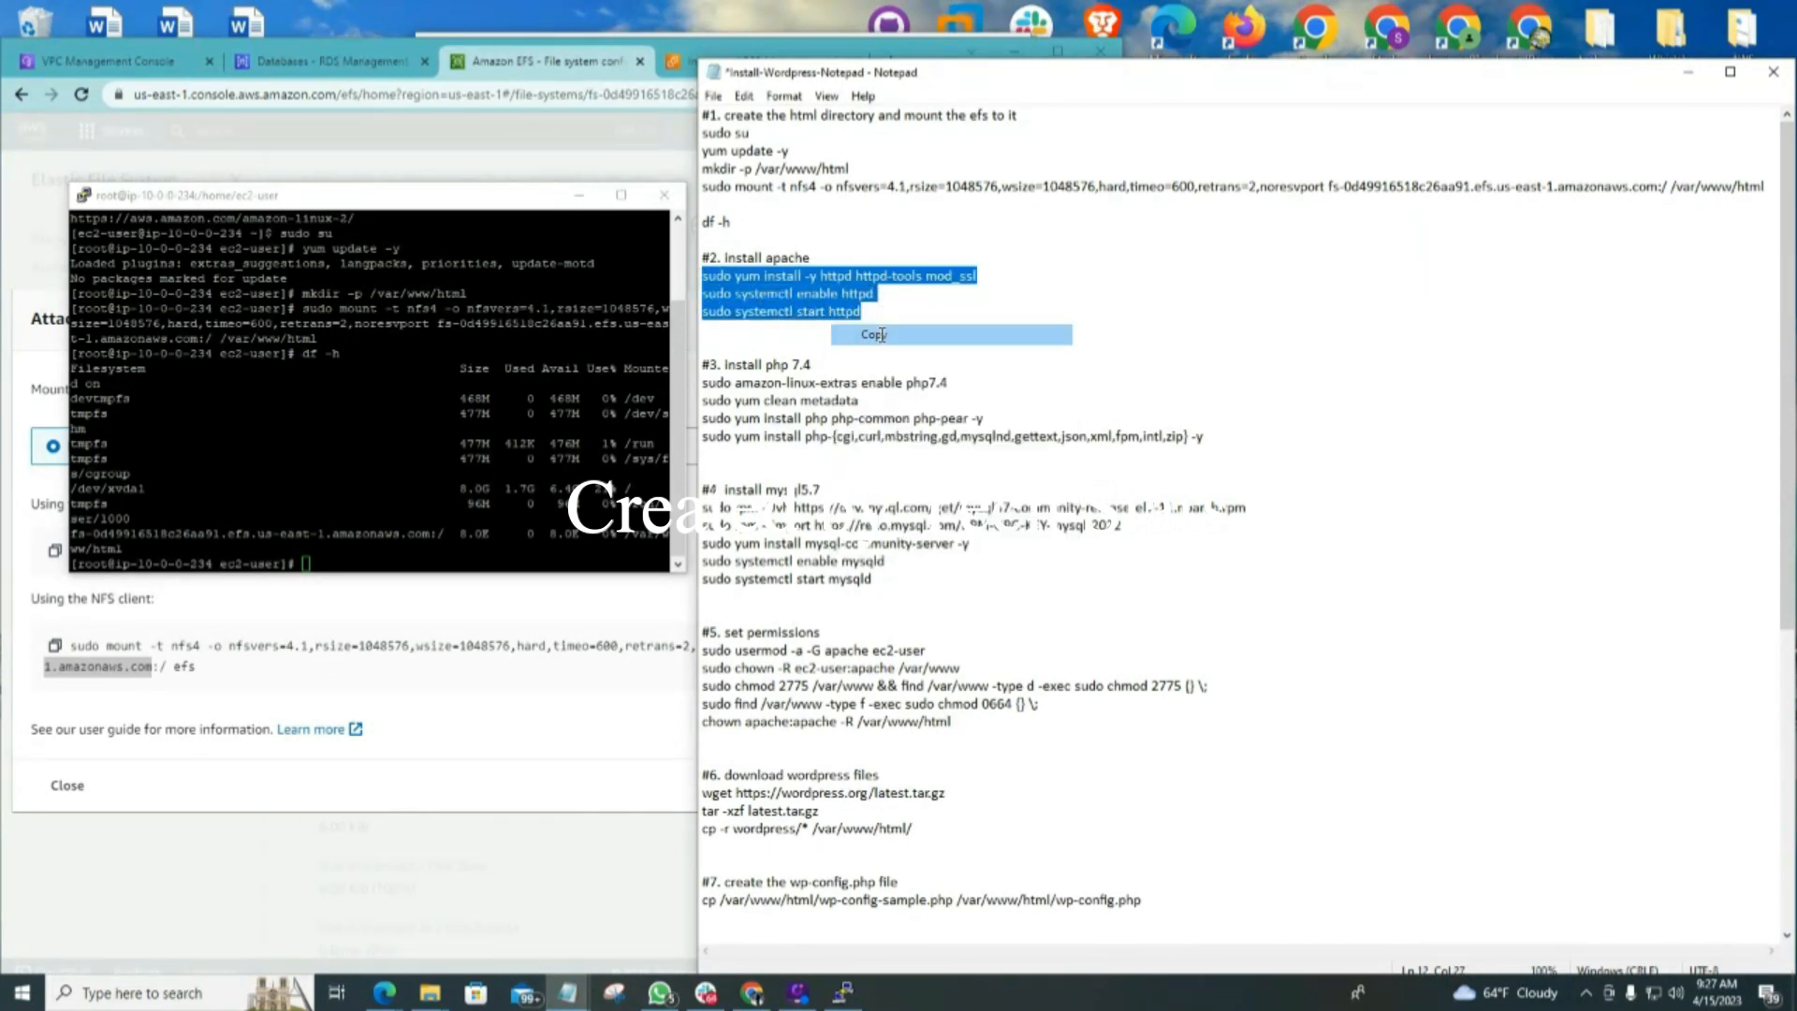
click(308, 561)
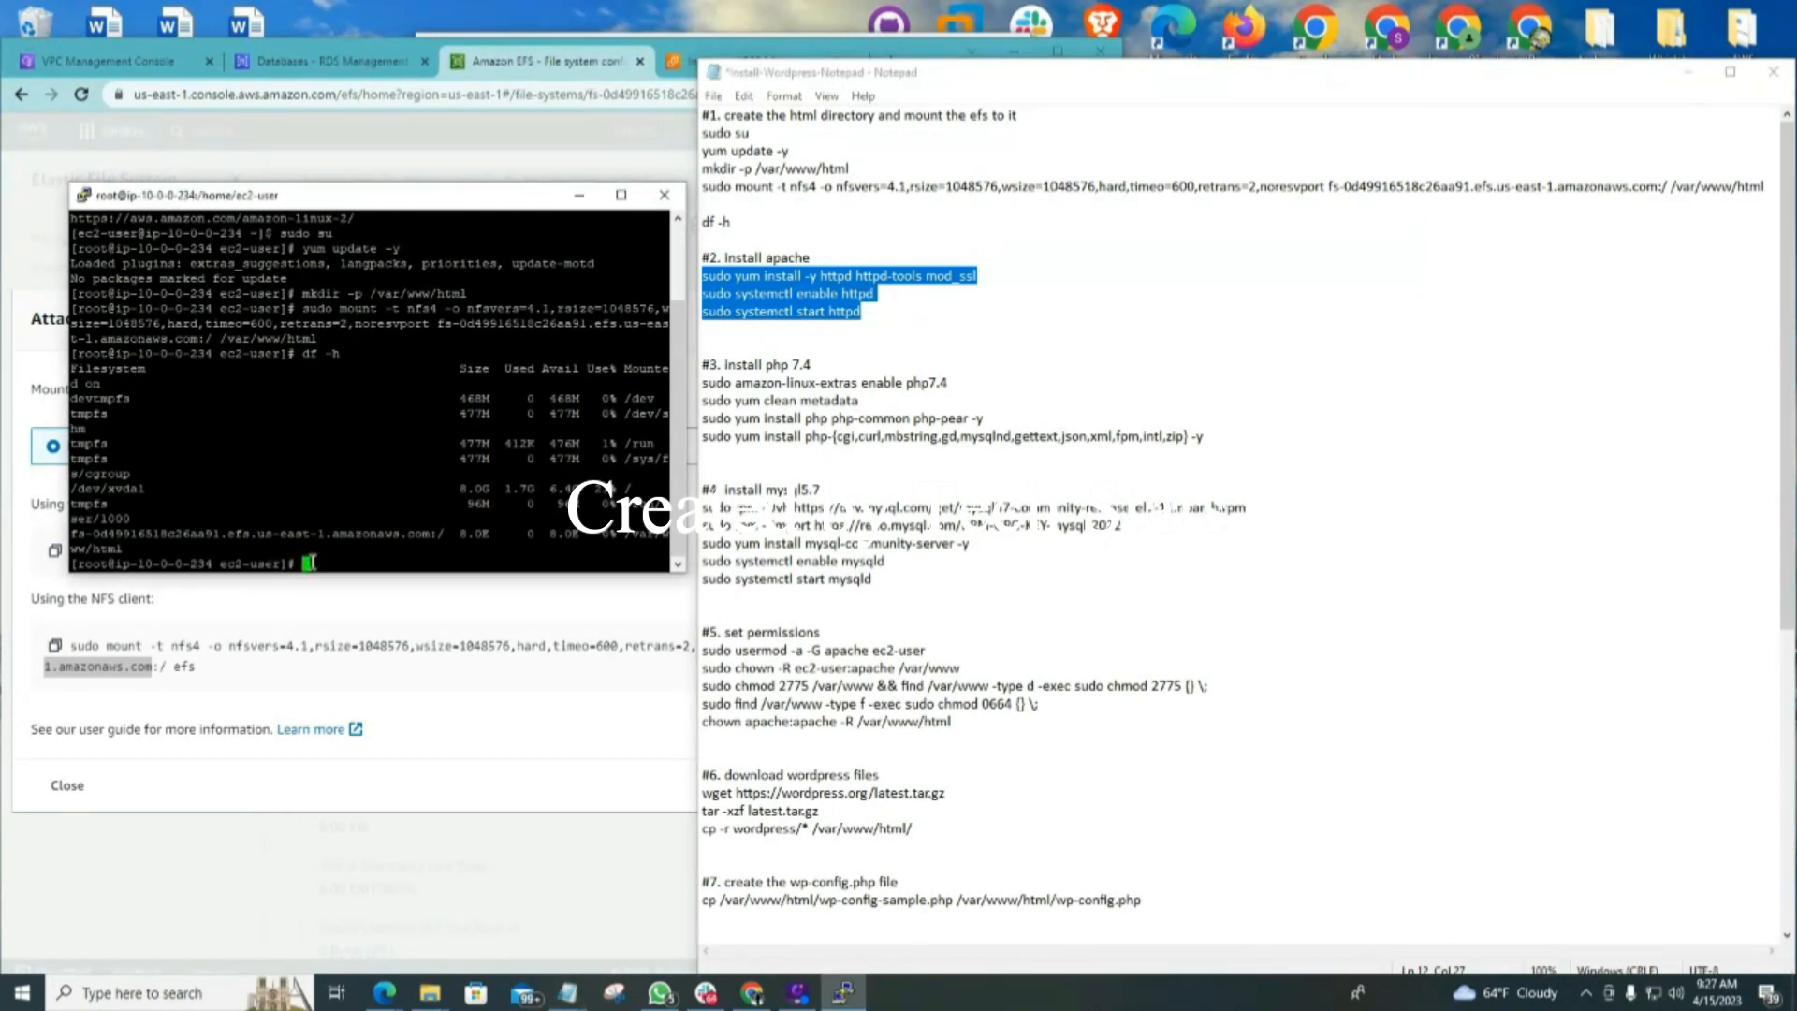
right_click(310, 562)
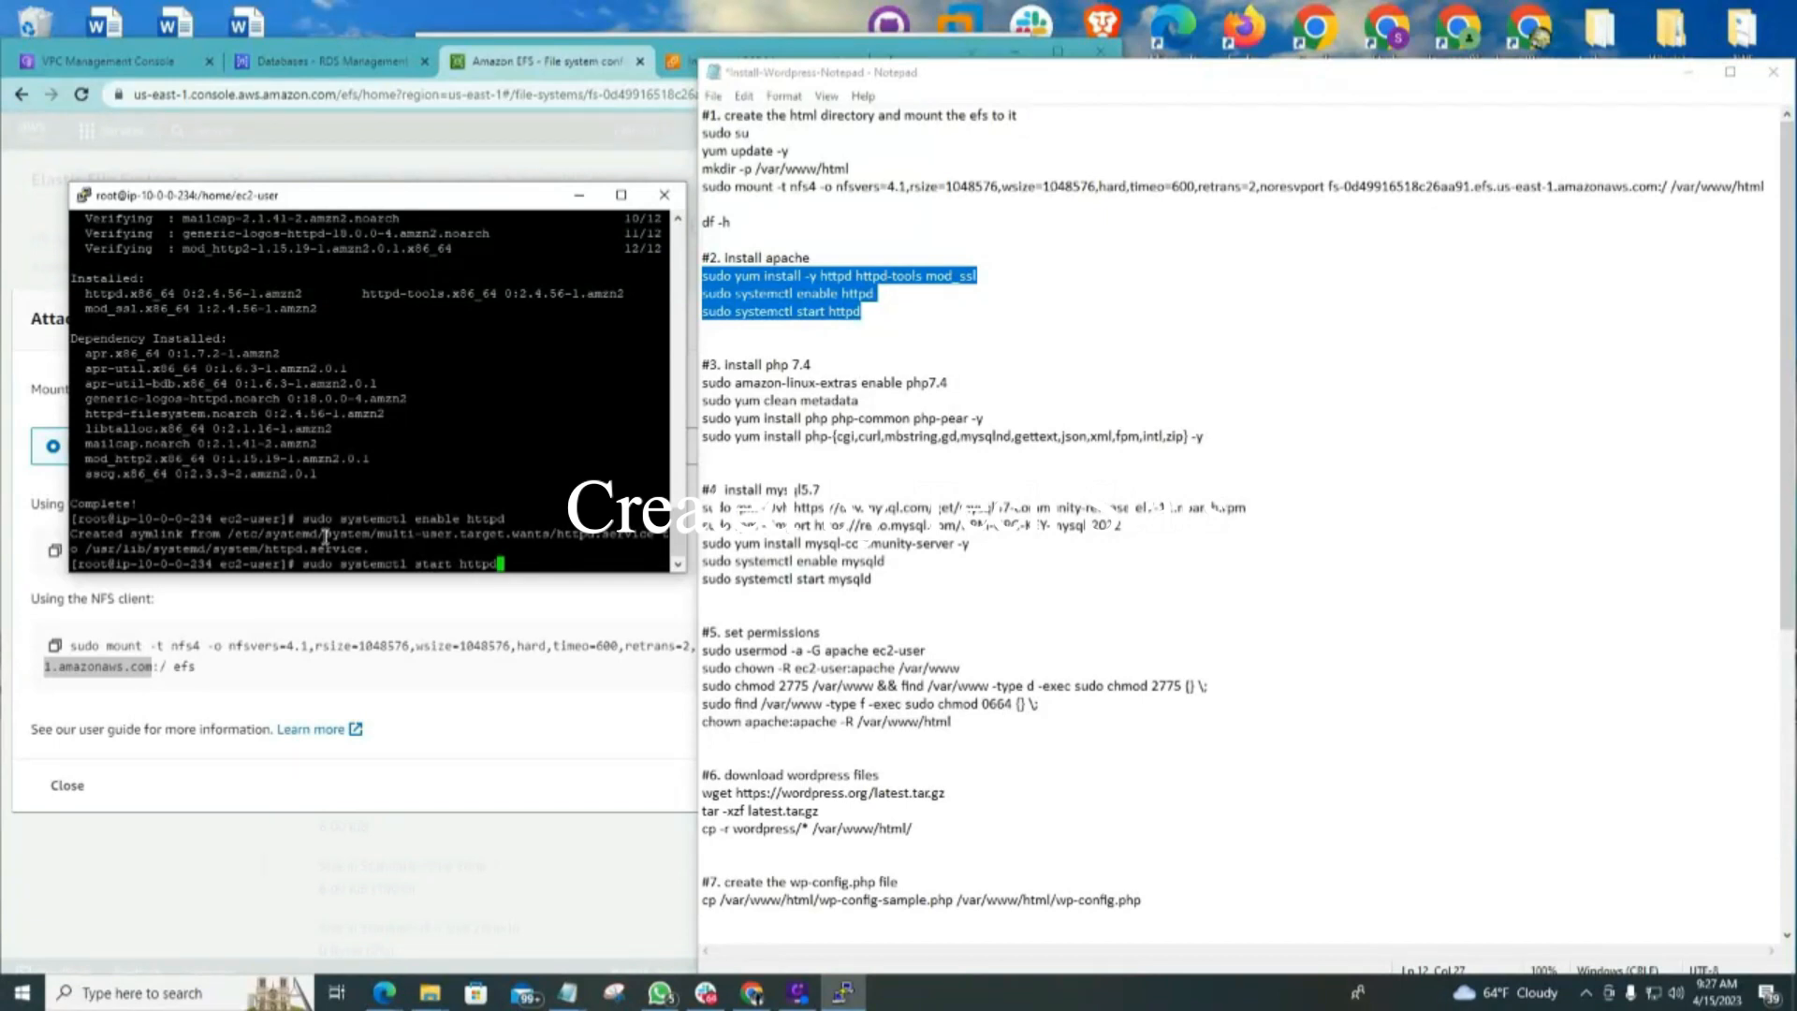
key(Return)
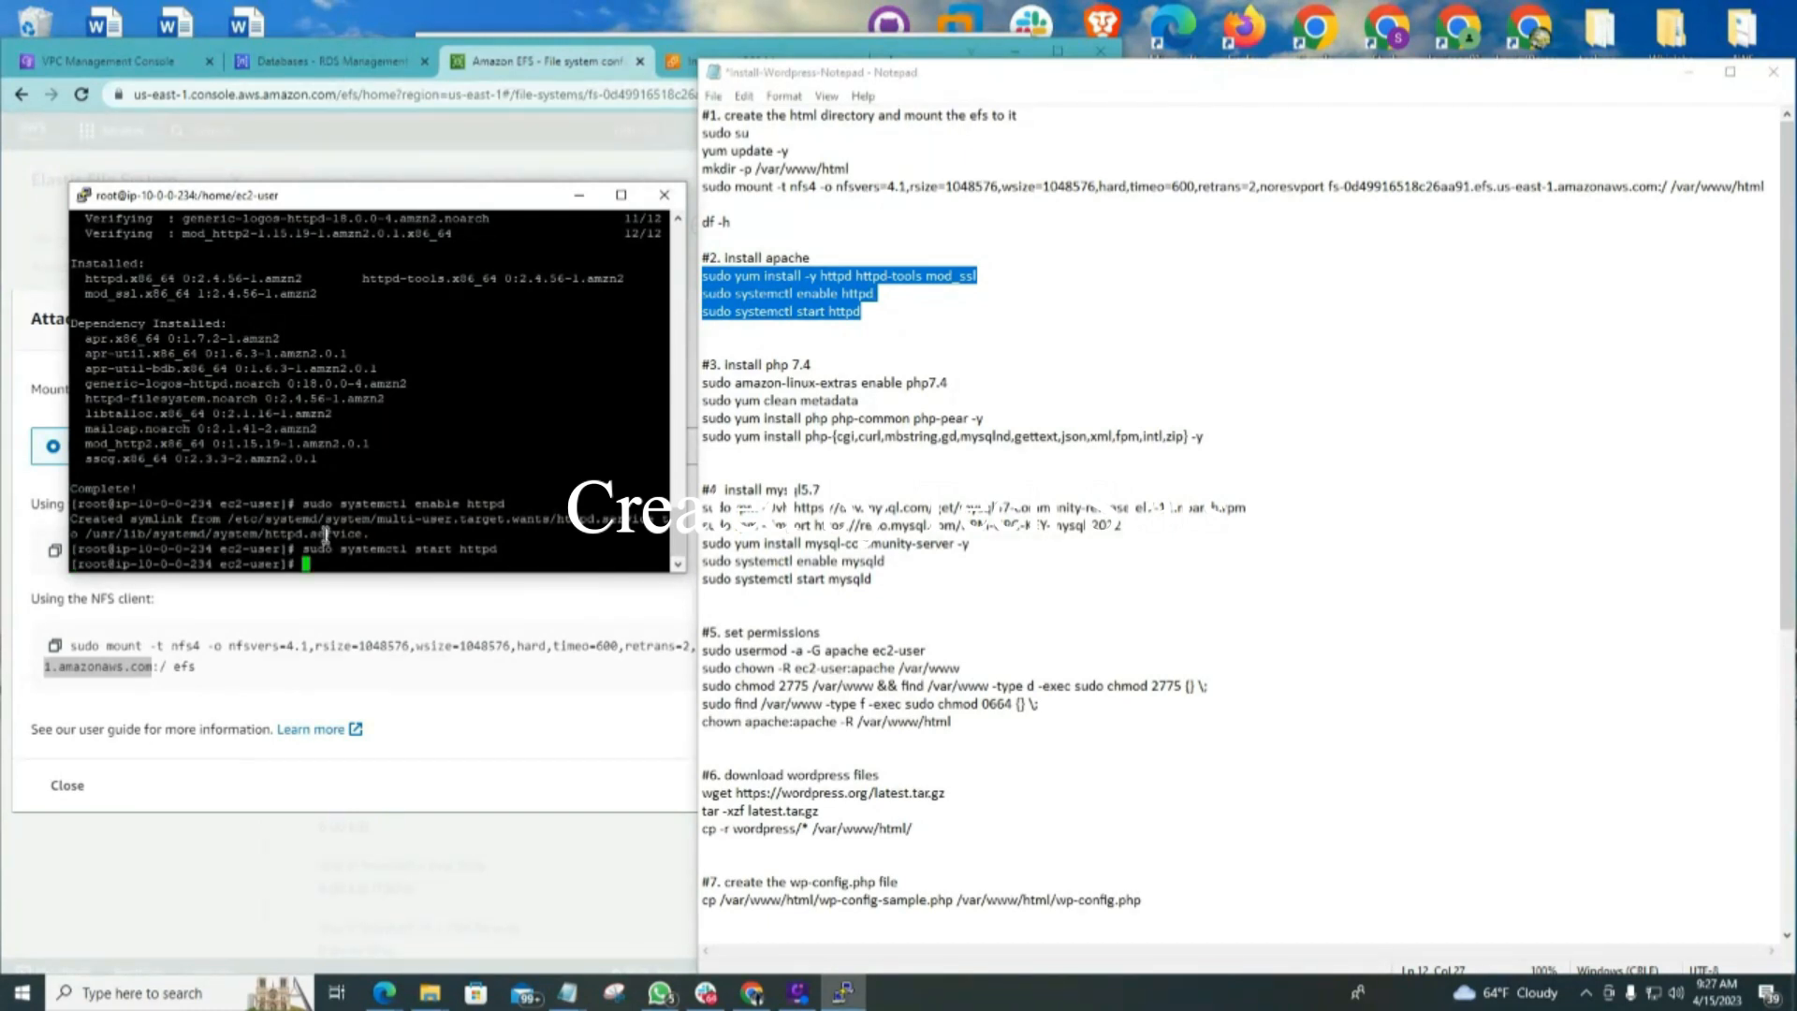
key(ctrl+l)
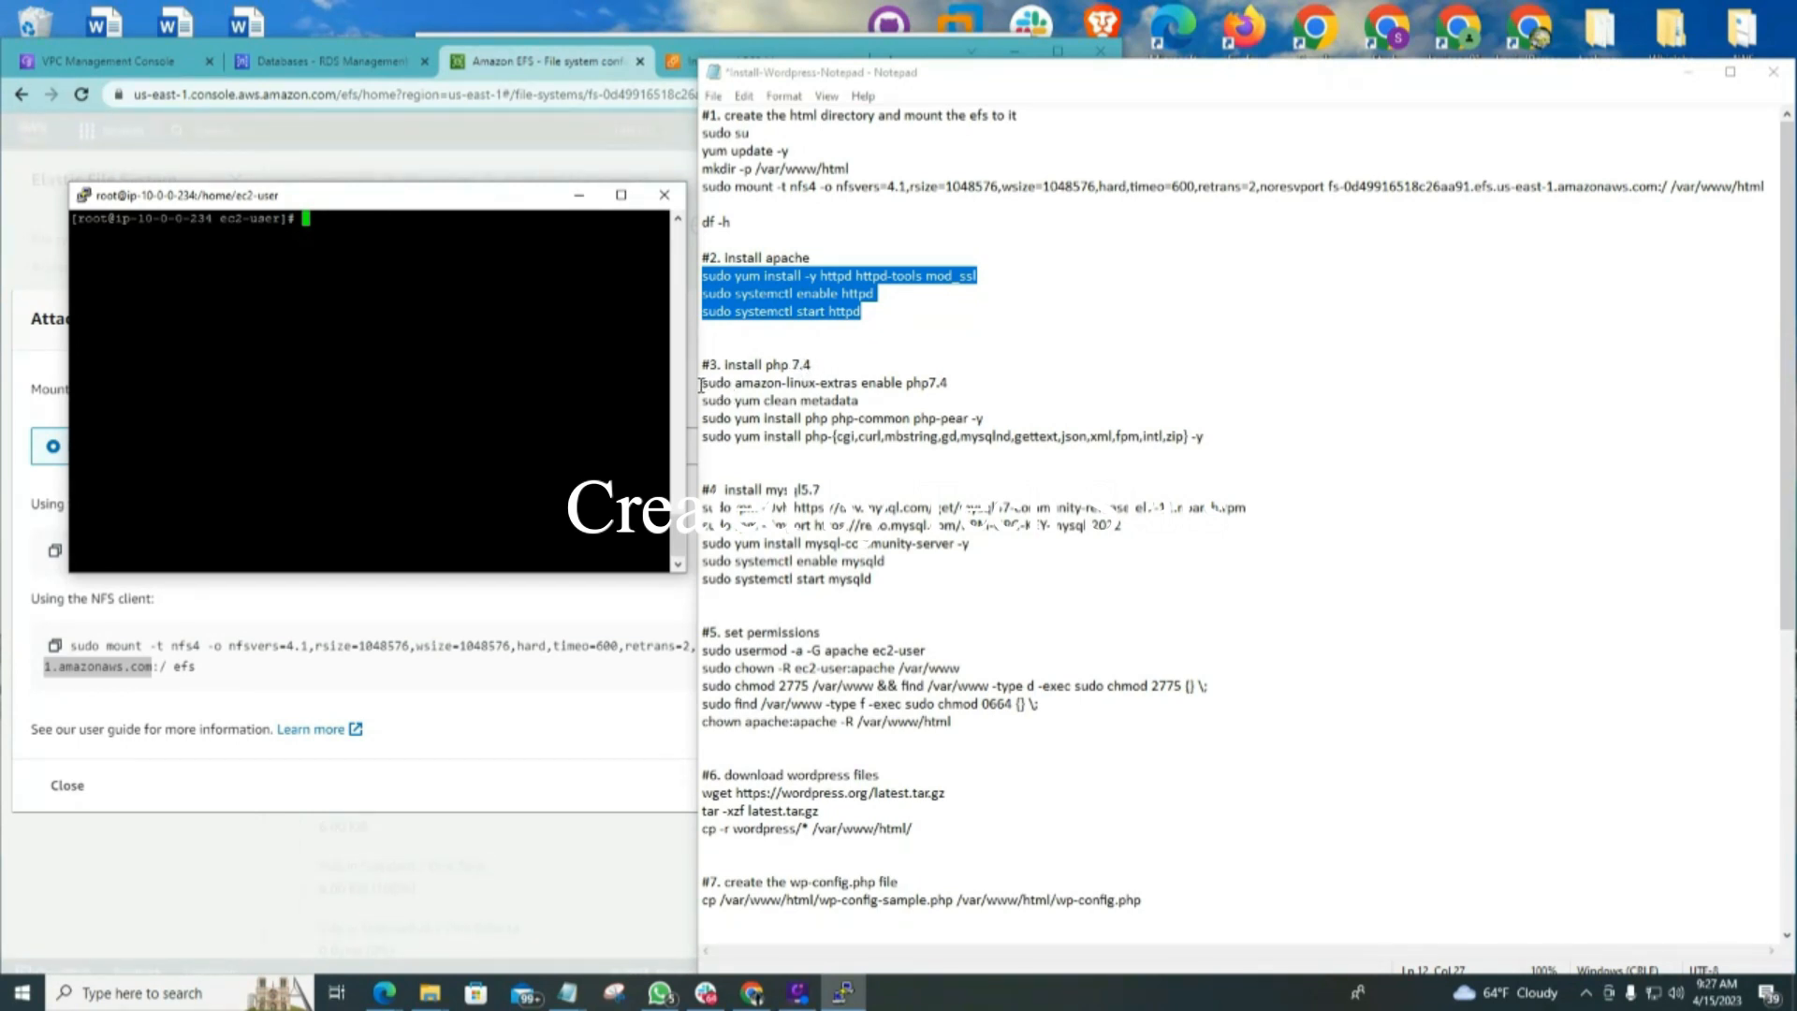
Run the notes' PHP 7.4 commands in the PuTTY session to enable php7.4 and install PHP with its extensions, and clear the terminal
drag(701, 383, 1215, 439)
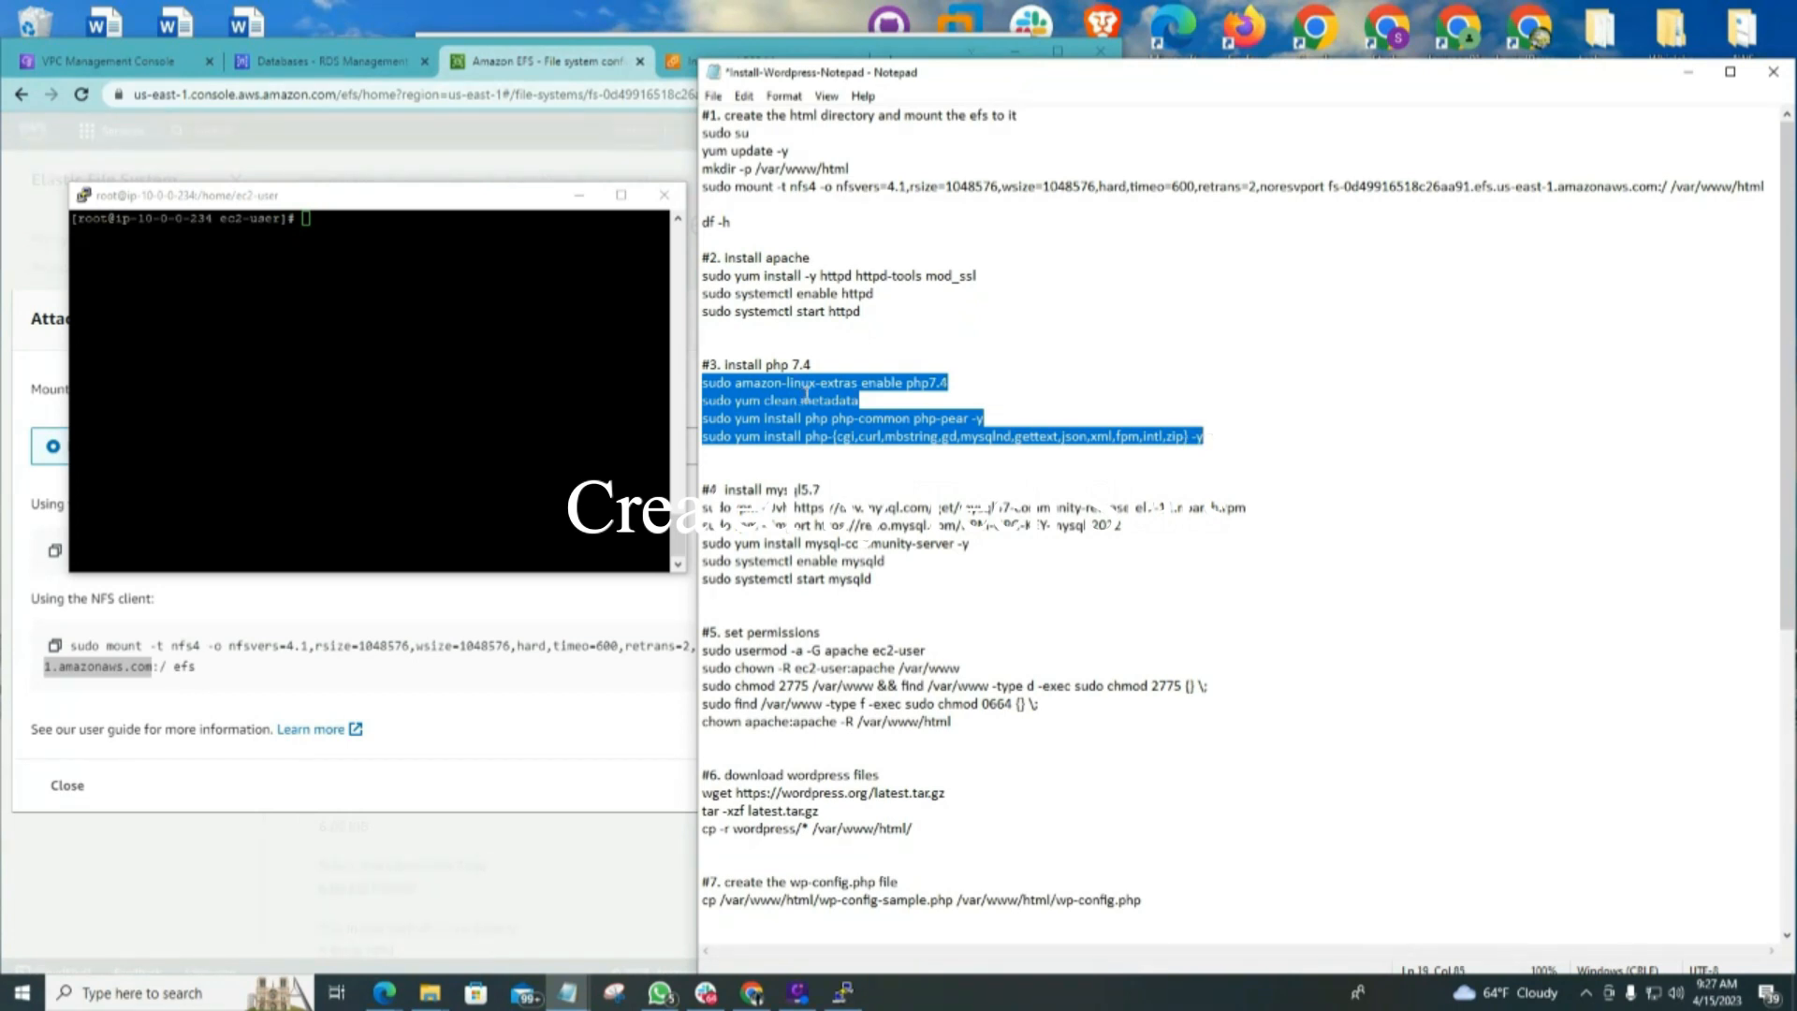
right_click(805, 393)
click(859, 456)
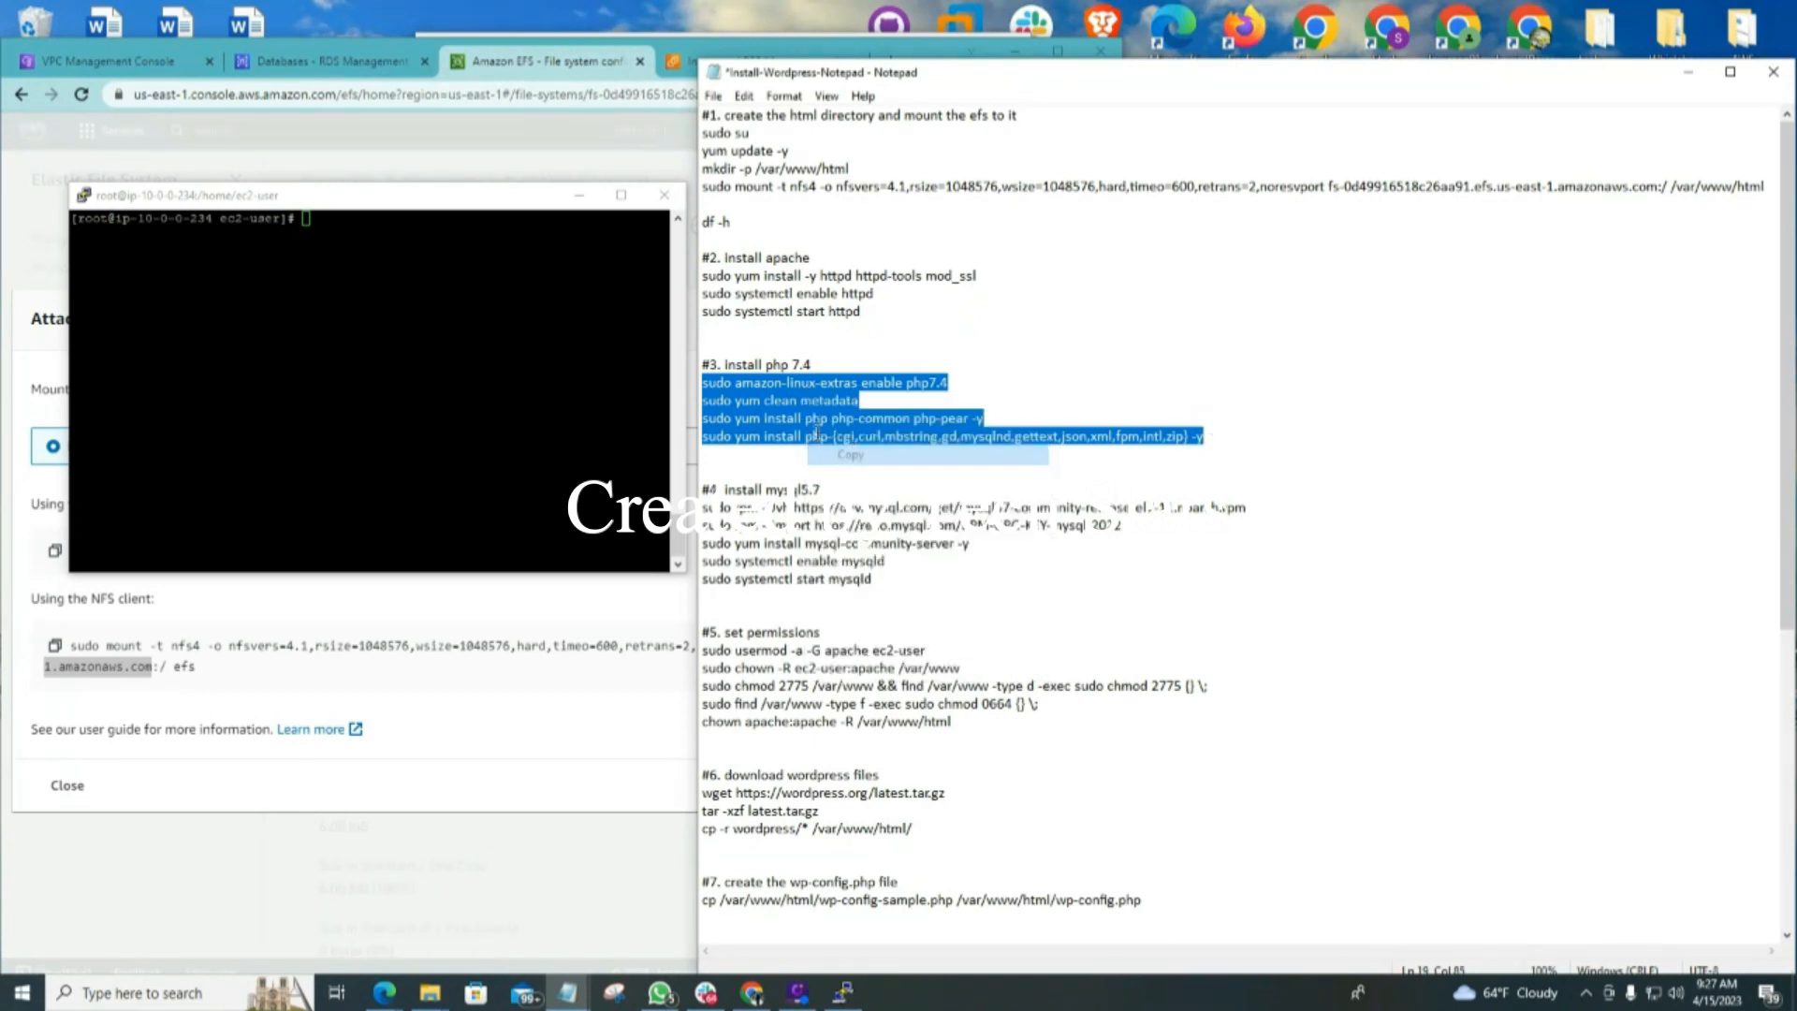
click(306, 221)
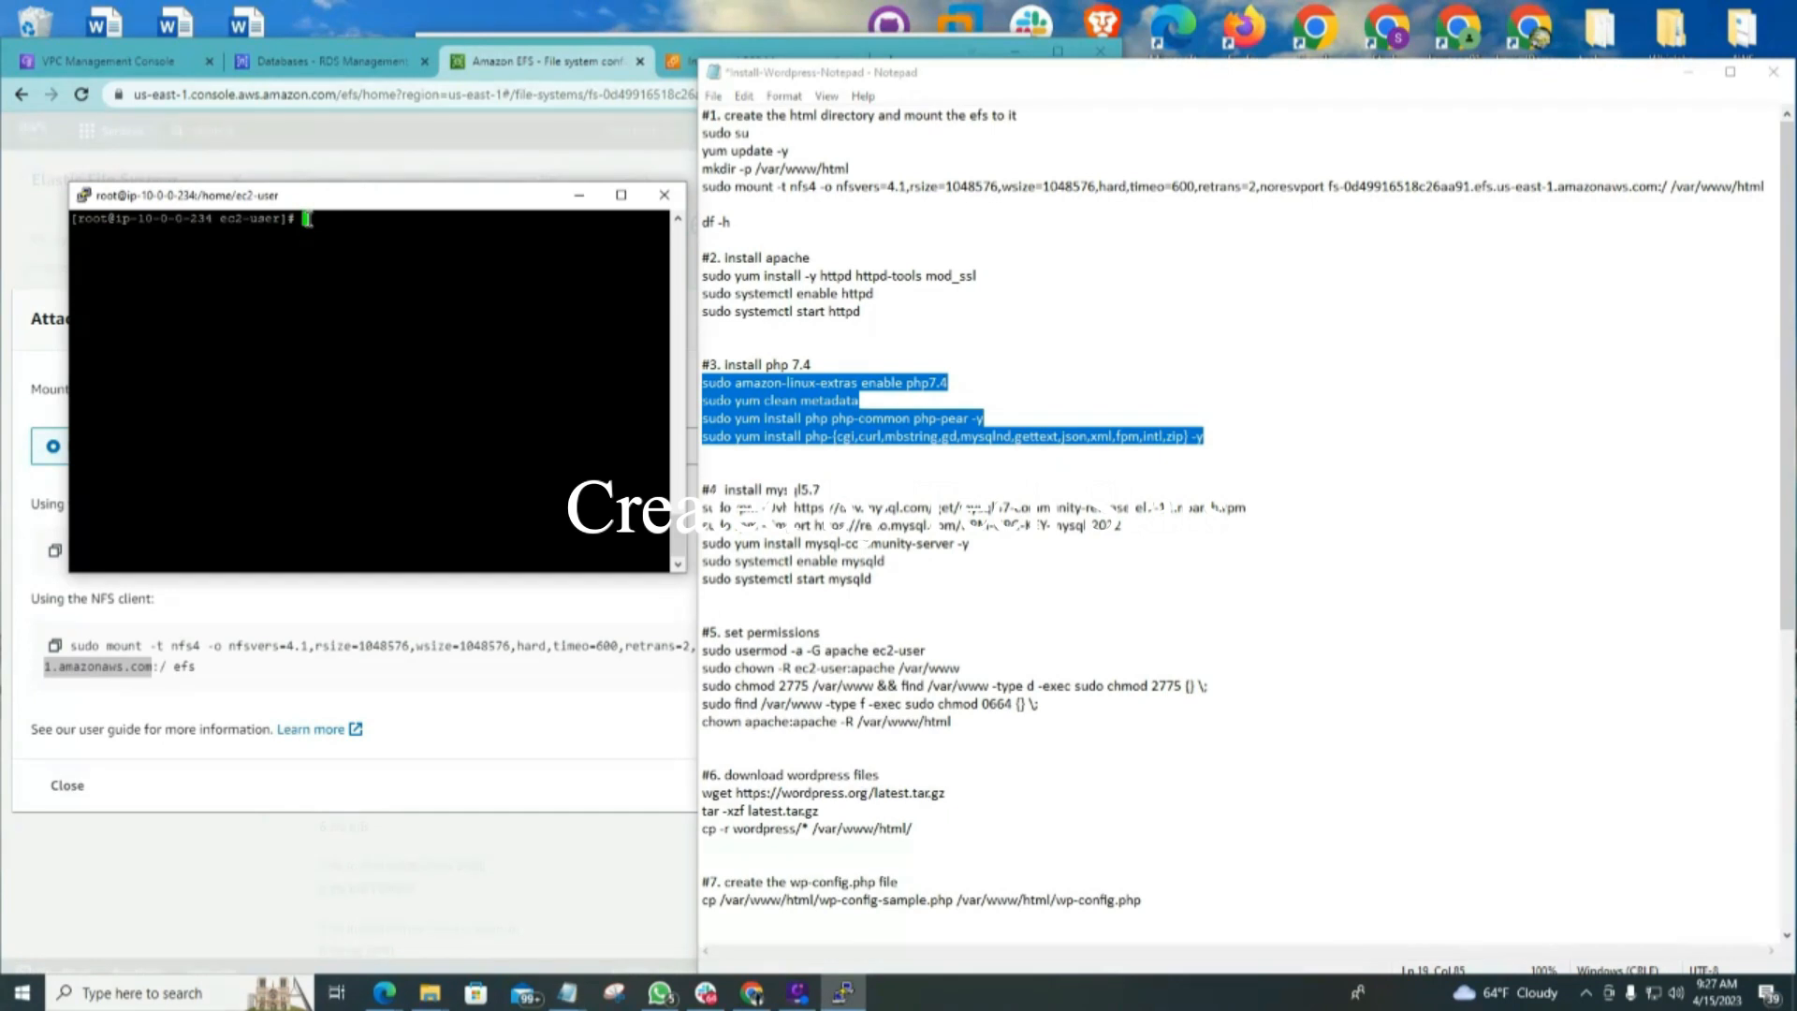
right_click(312, 221)
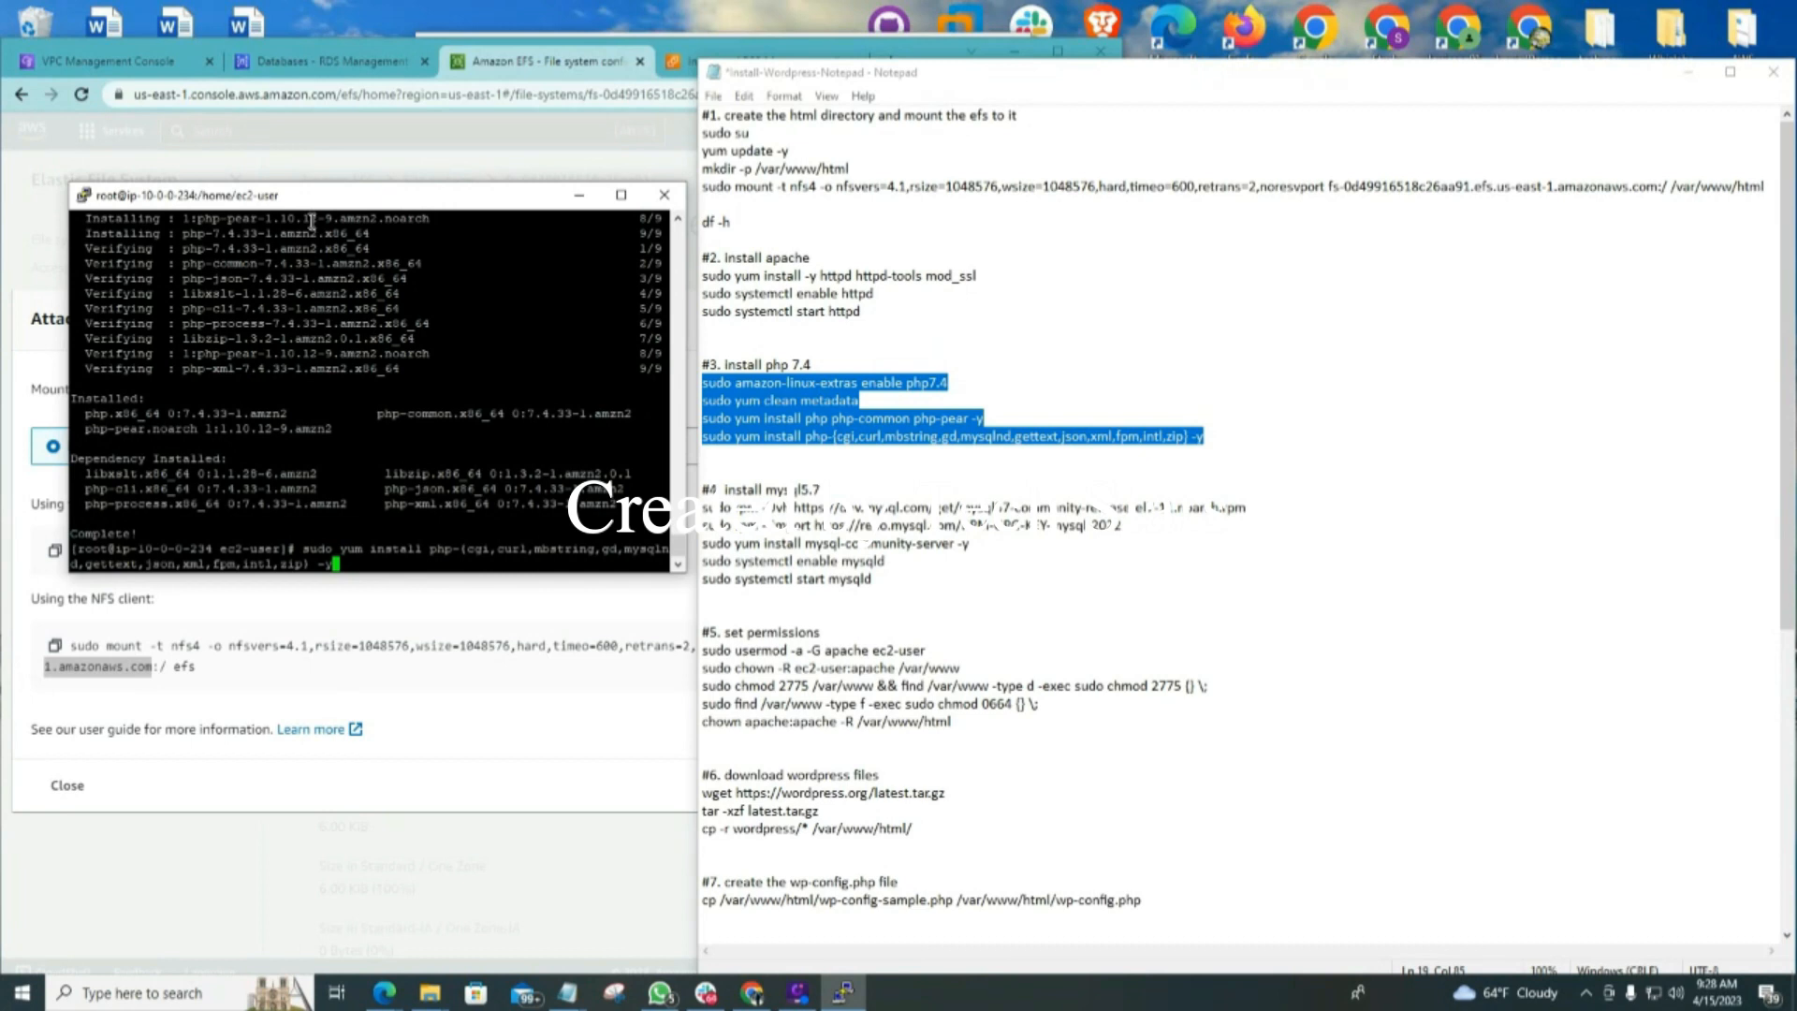
key(Return)
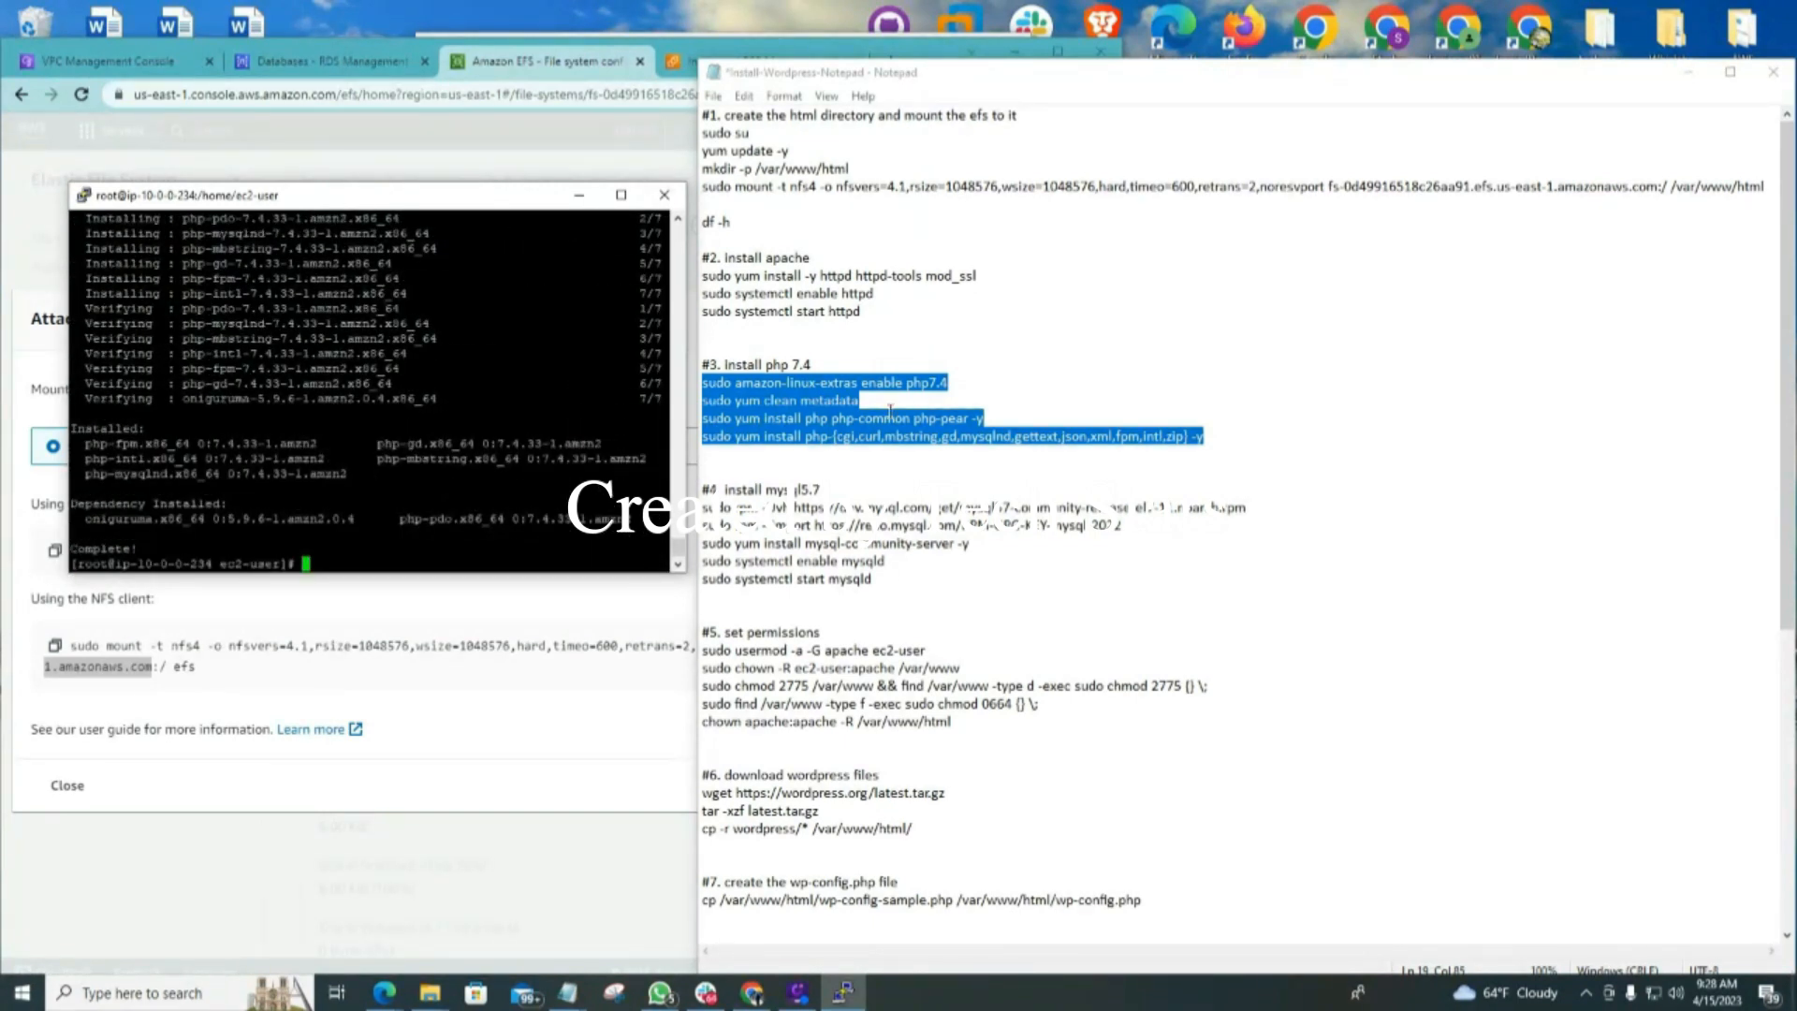
scroll(772, 444, down, 3)
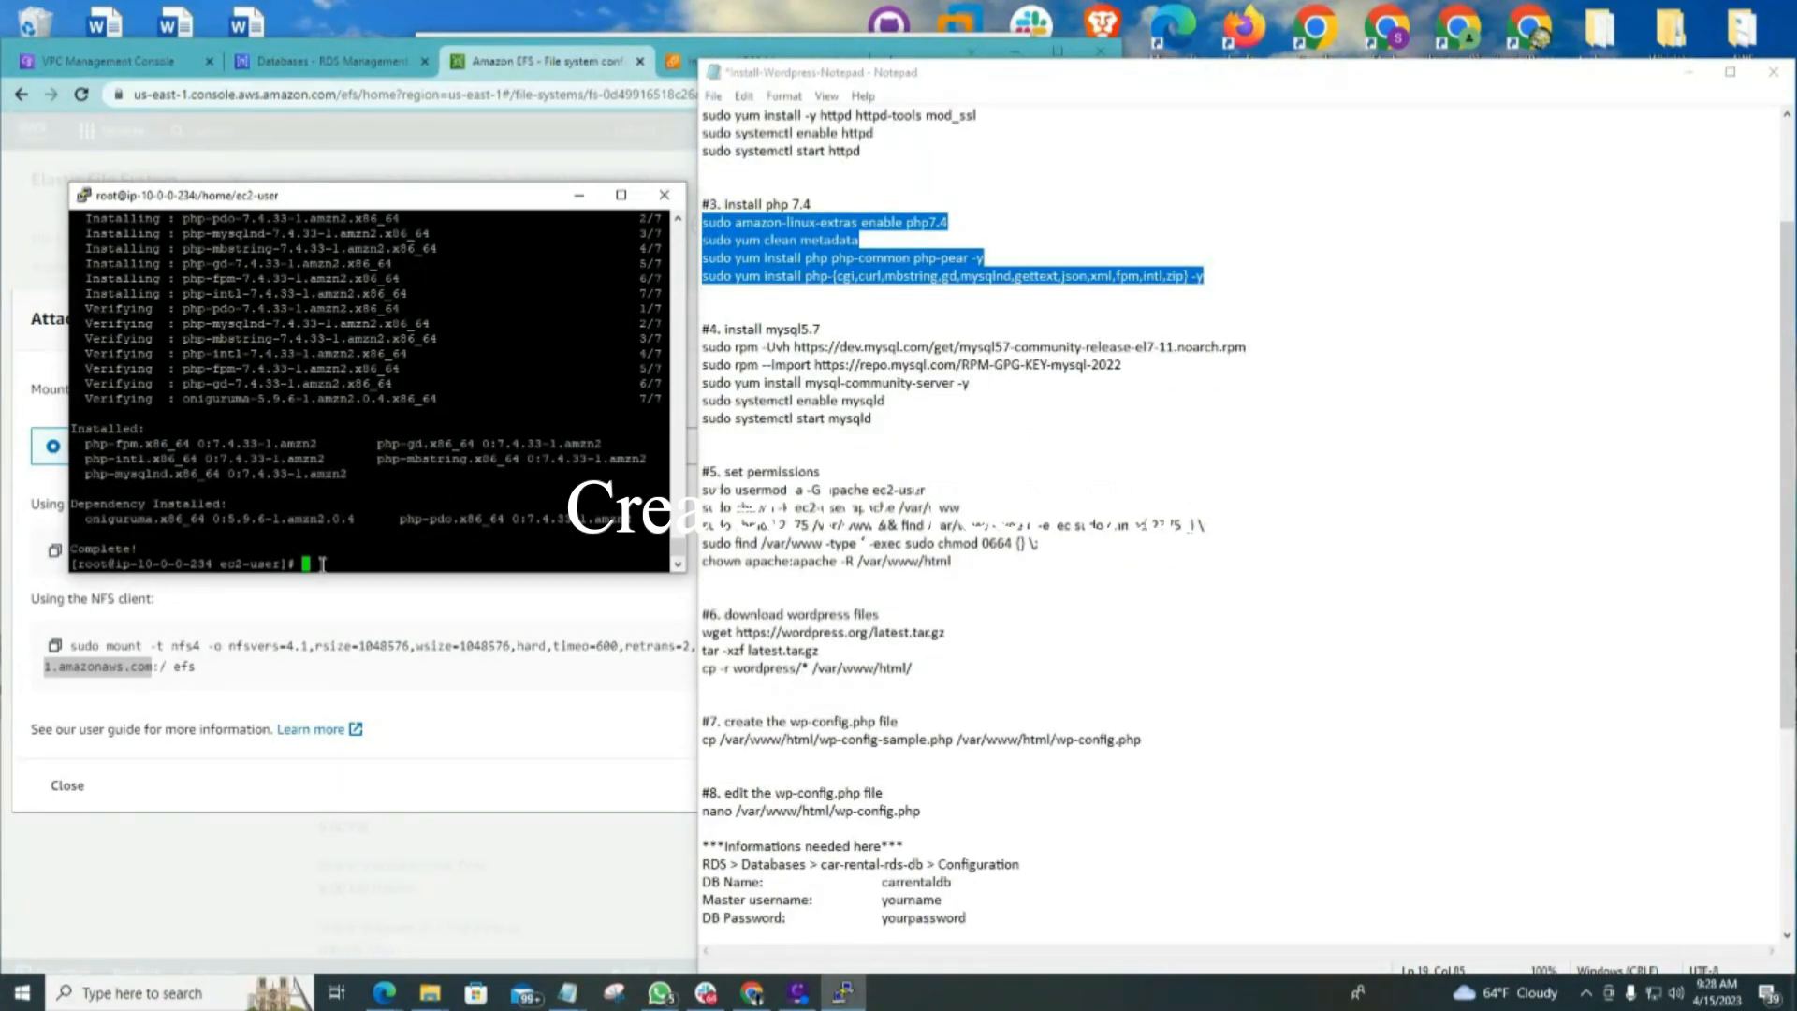
key(ctrl+l)
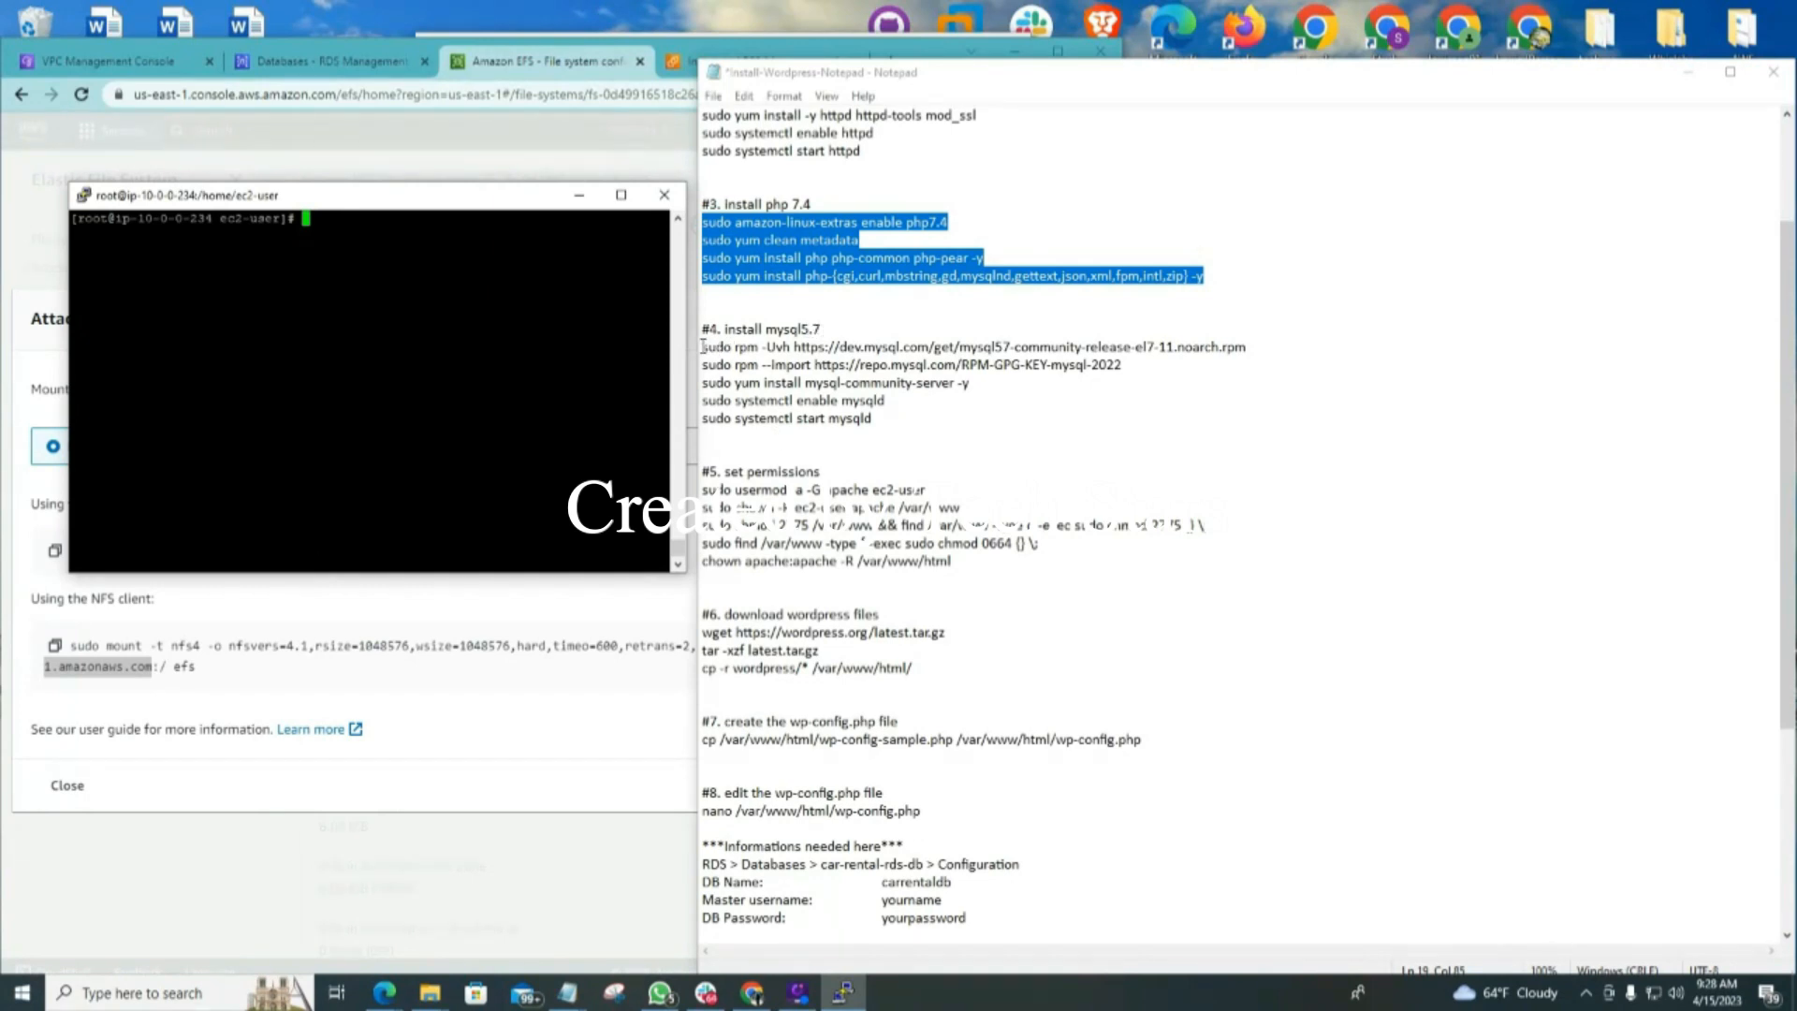
Run the notes' MySQL 5.7 commands in the PuTTY session to install mysql-community-server, enable and start mysqld, and clear the terminal
drag(705, 346, 877, 417)
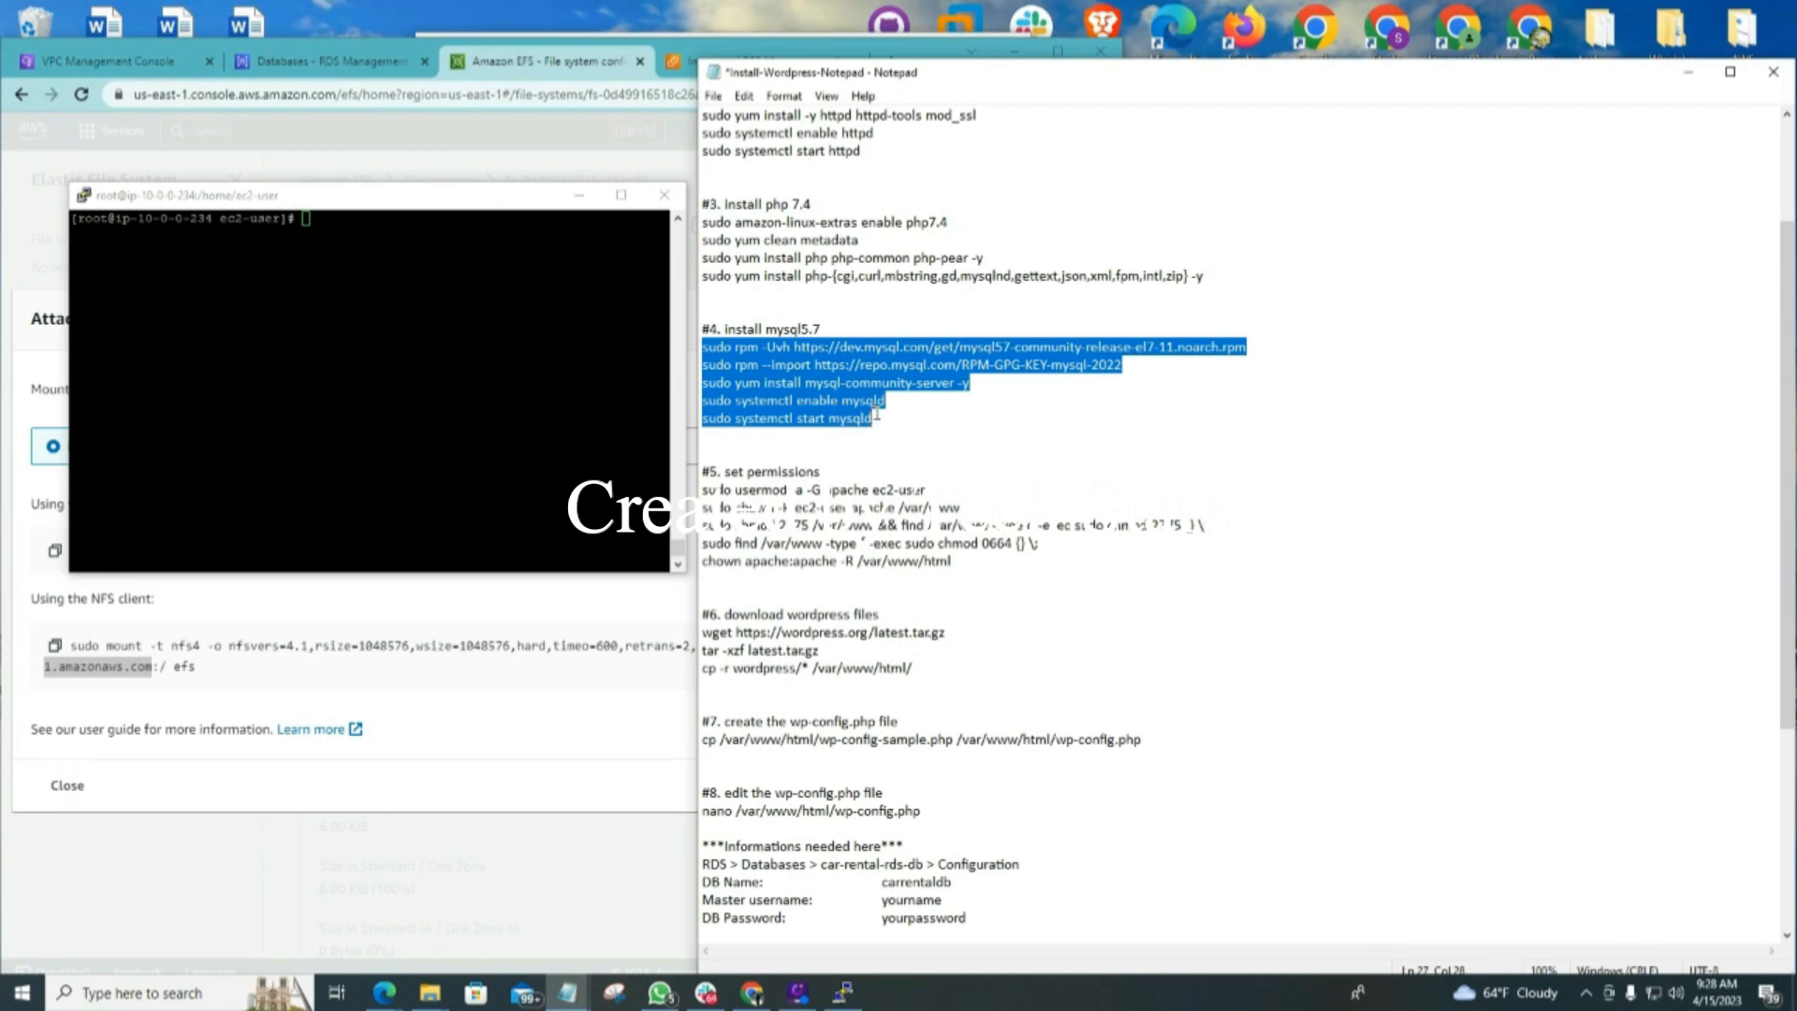
right_click(833, 357)
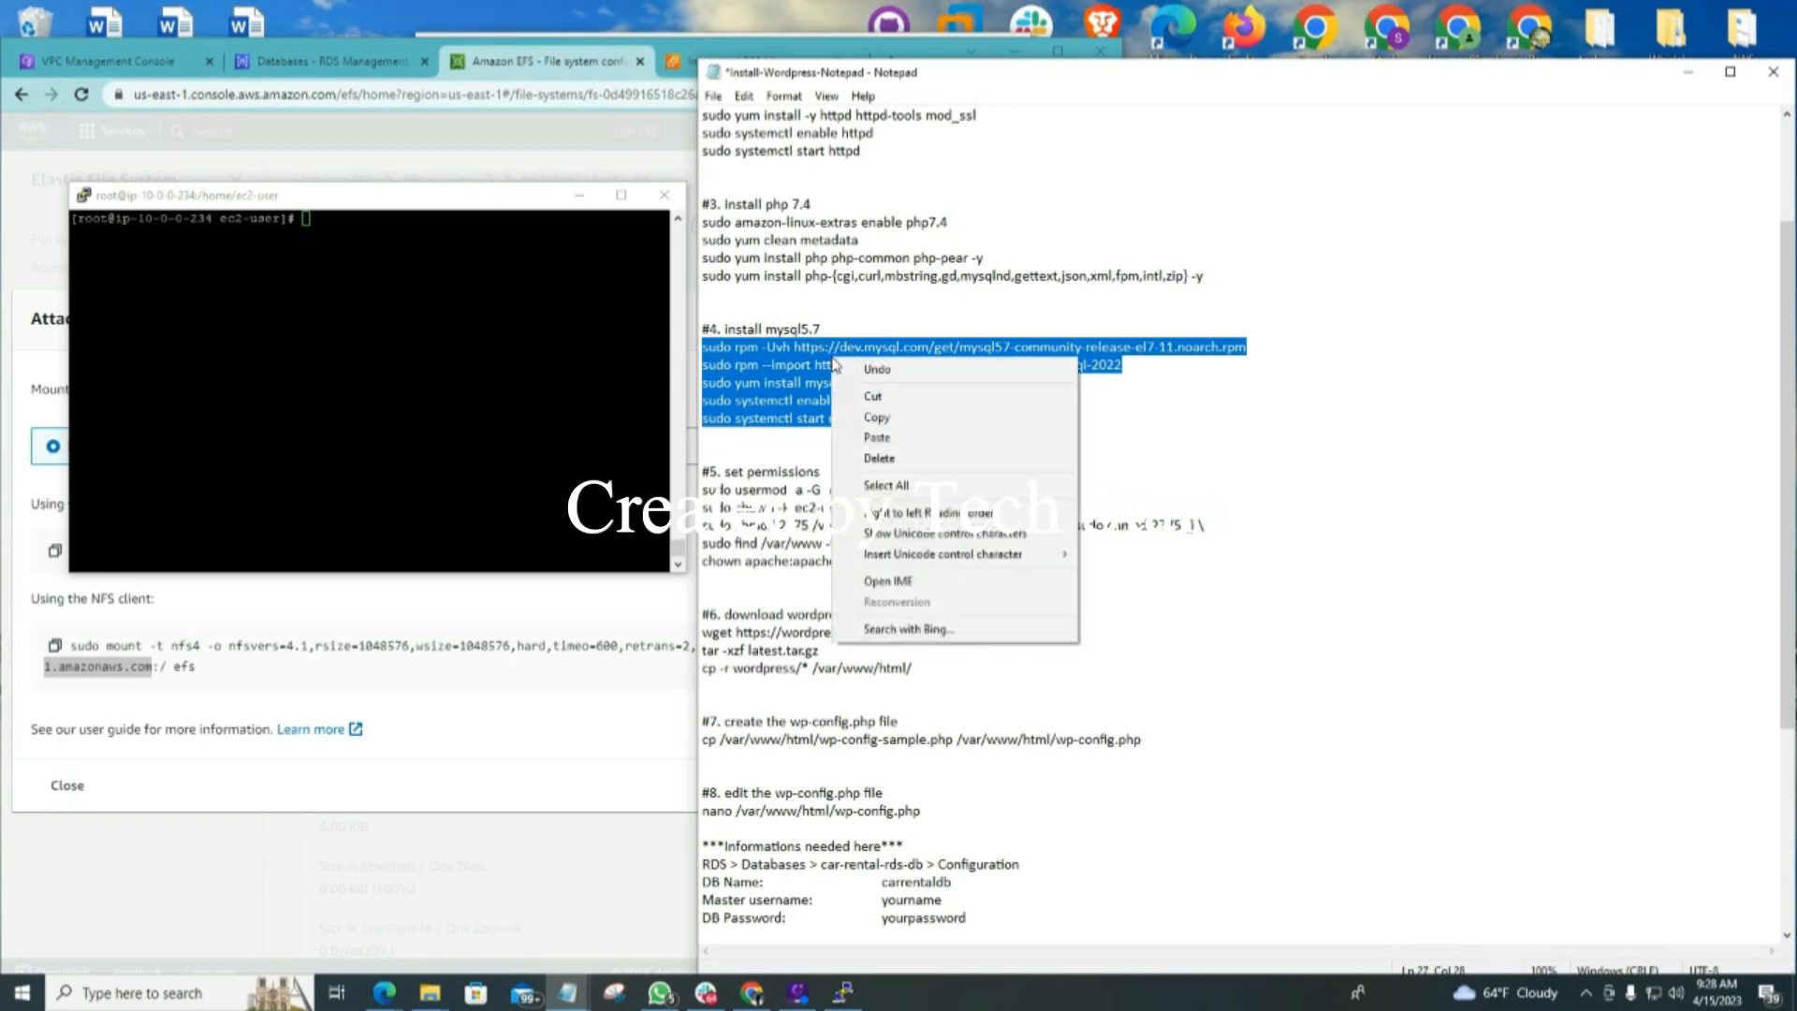
click(878, 419)
right_click(307, 220)
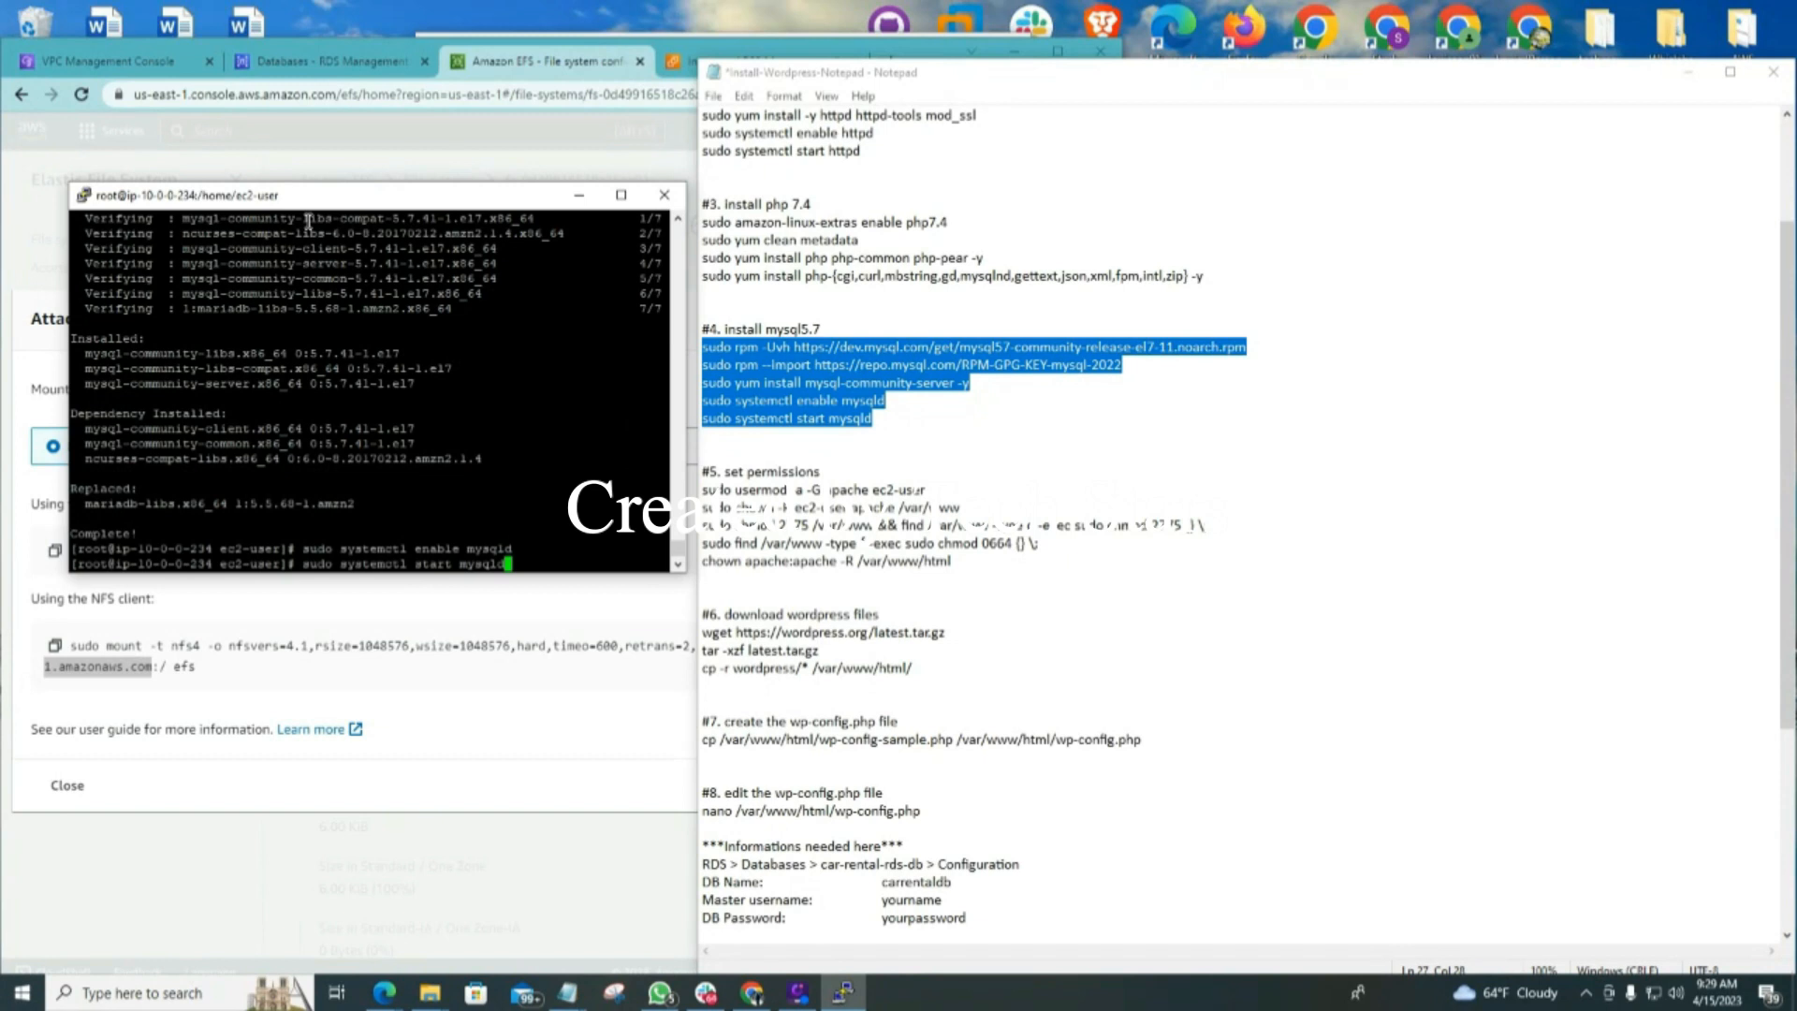
key(Return)
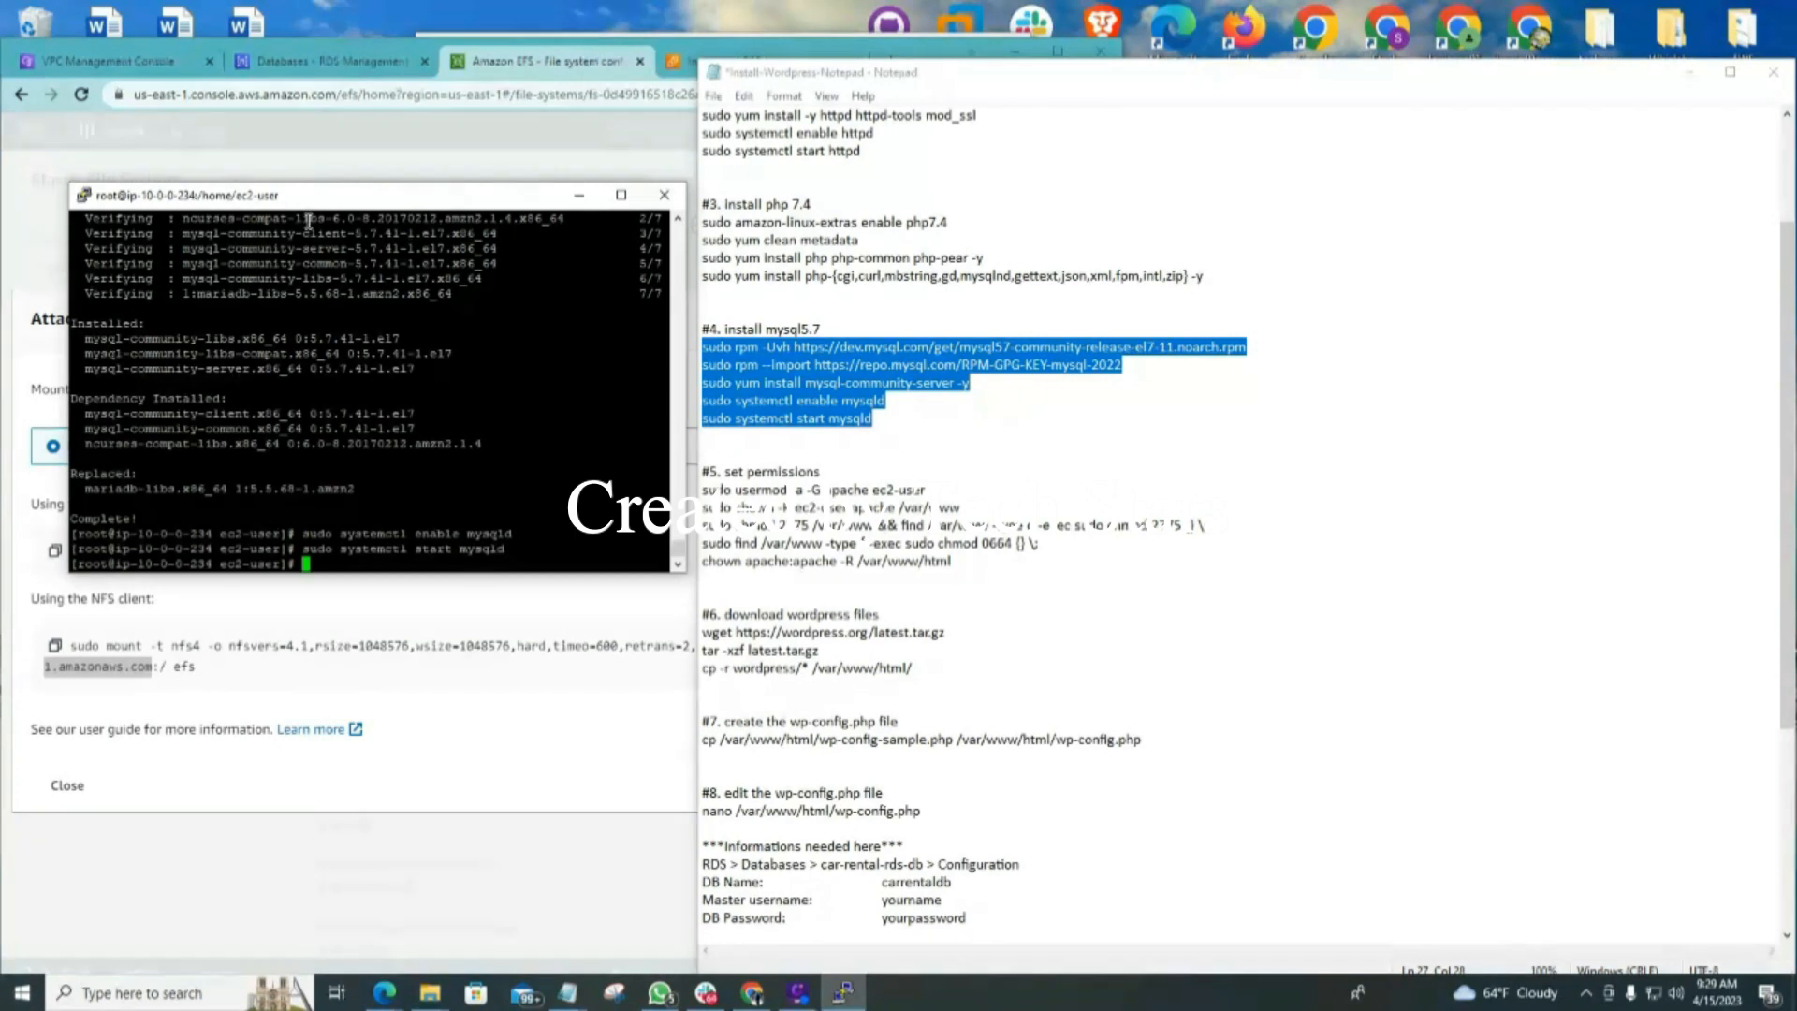
key(ctrl+l)
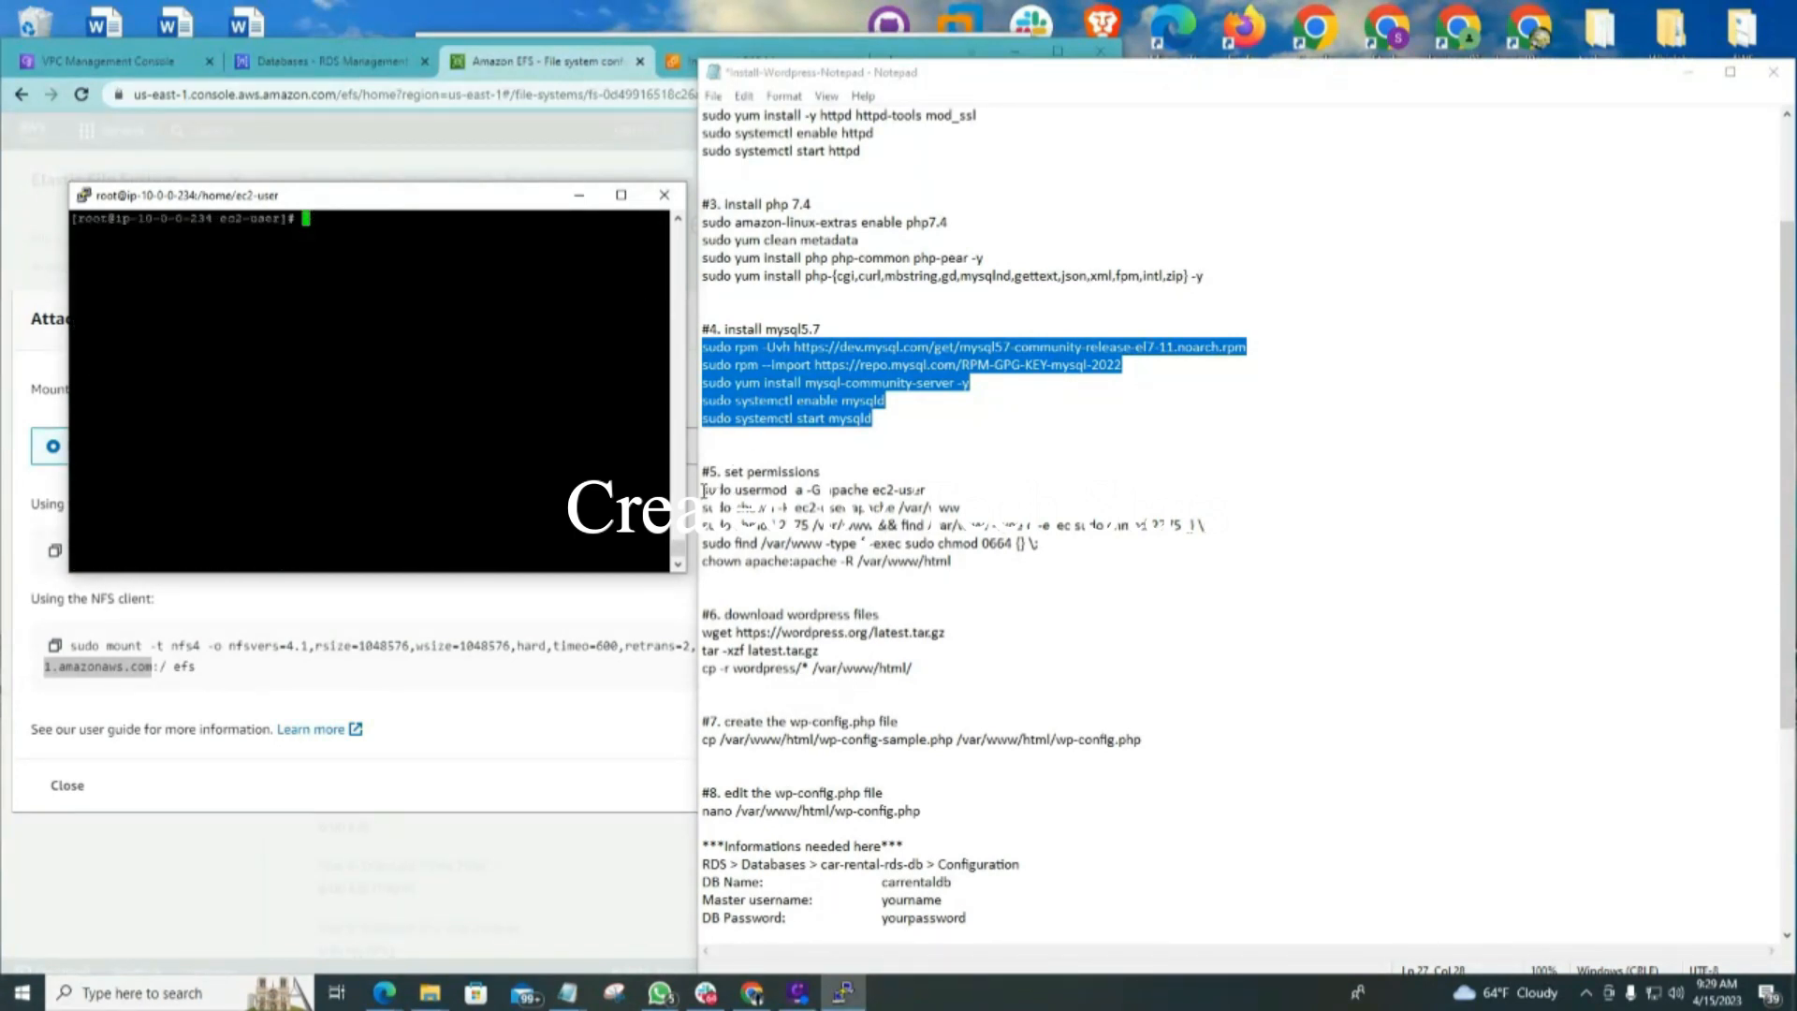
Run the notes' set permissions commands in the PuTTY session, from usermod -a -G apache ec2-user through chown apache:apache -R /var/www/html
drag(704, 489, 964, 560)
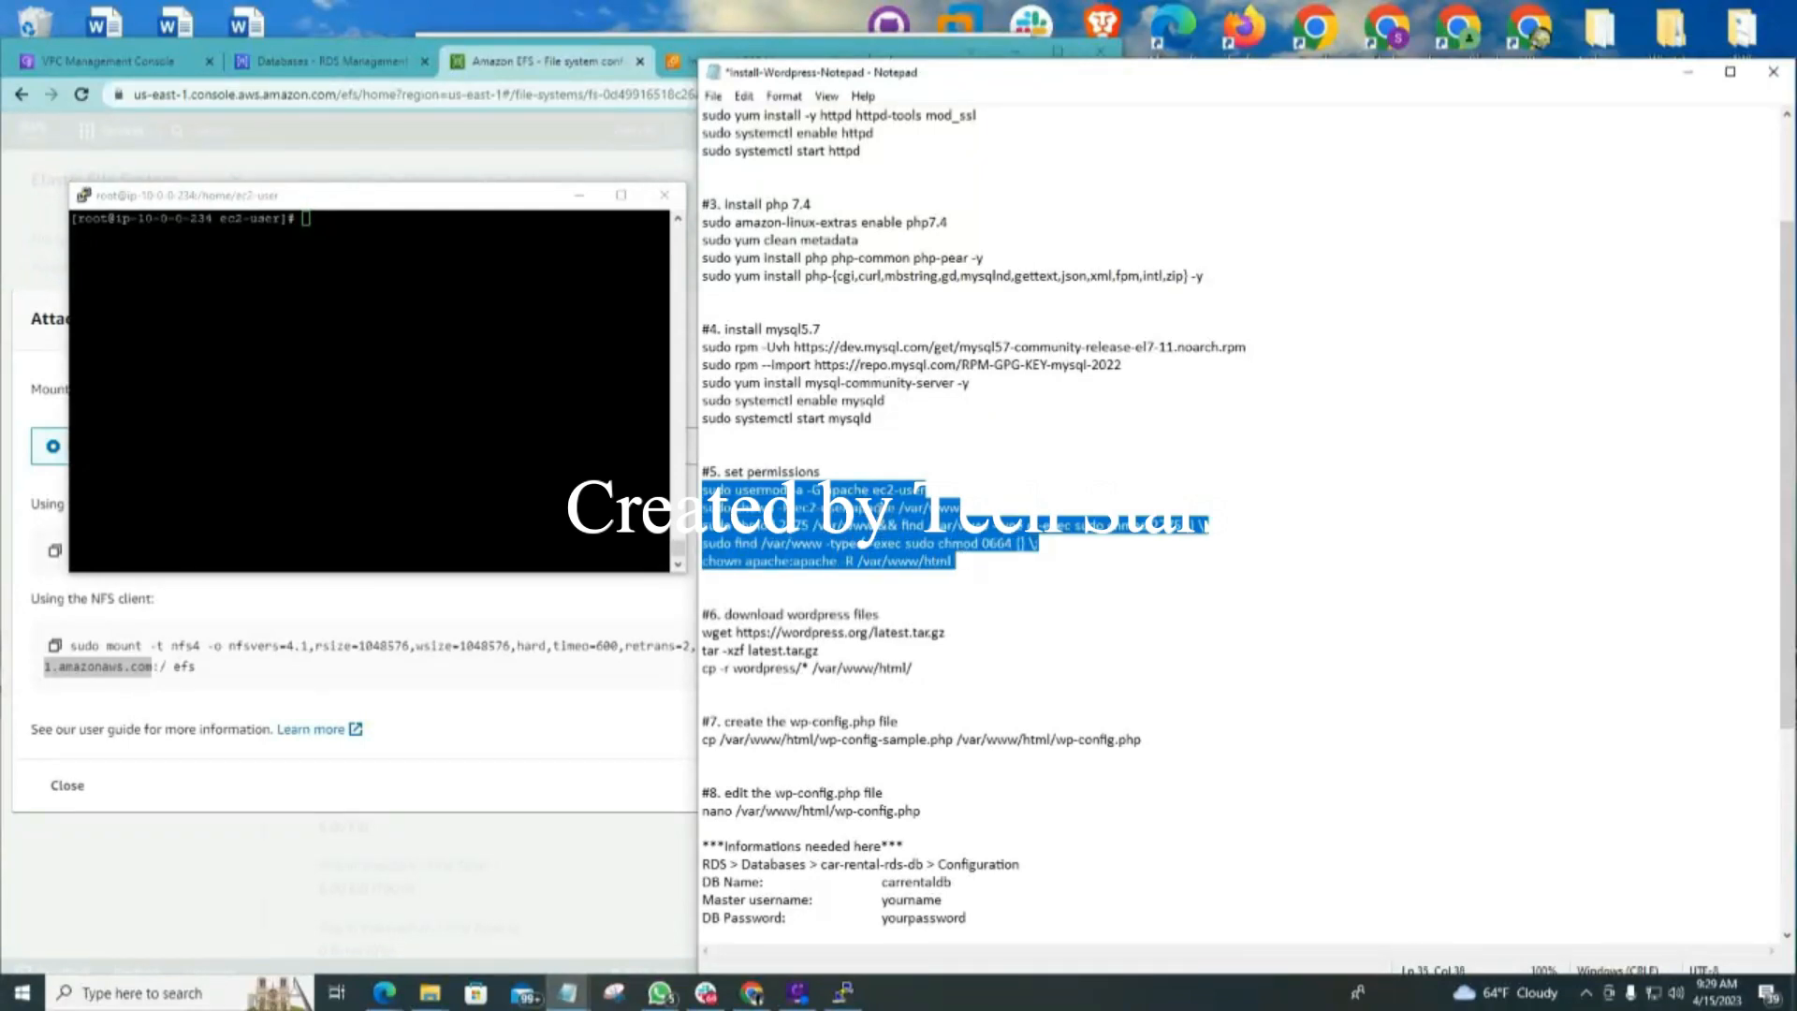
right_click(882, 515)
click(929, 573)
click(301, 219)
right_click(305, 219)
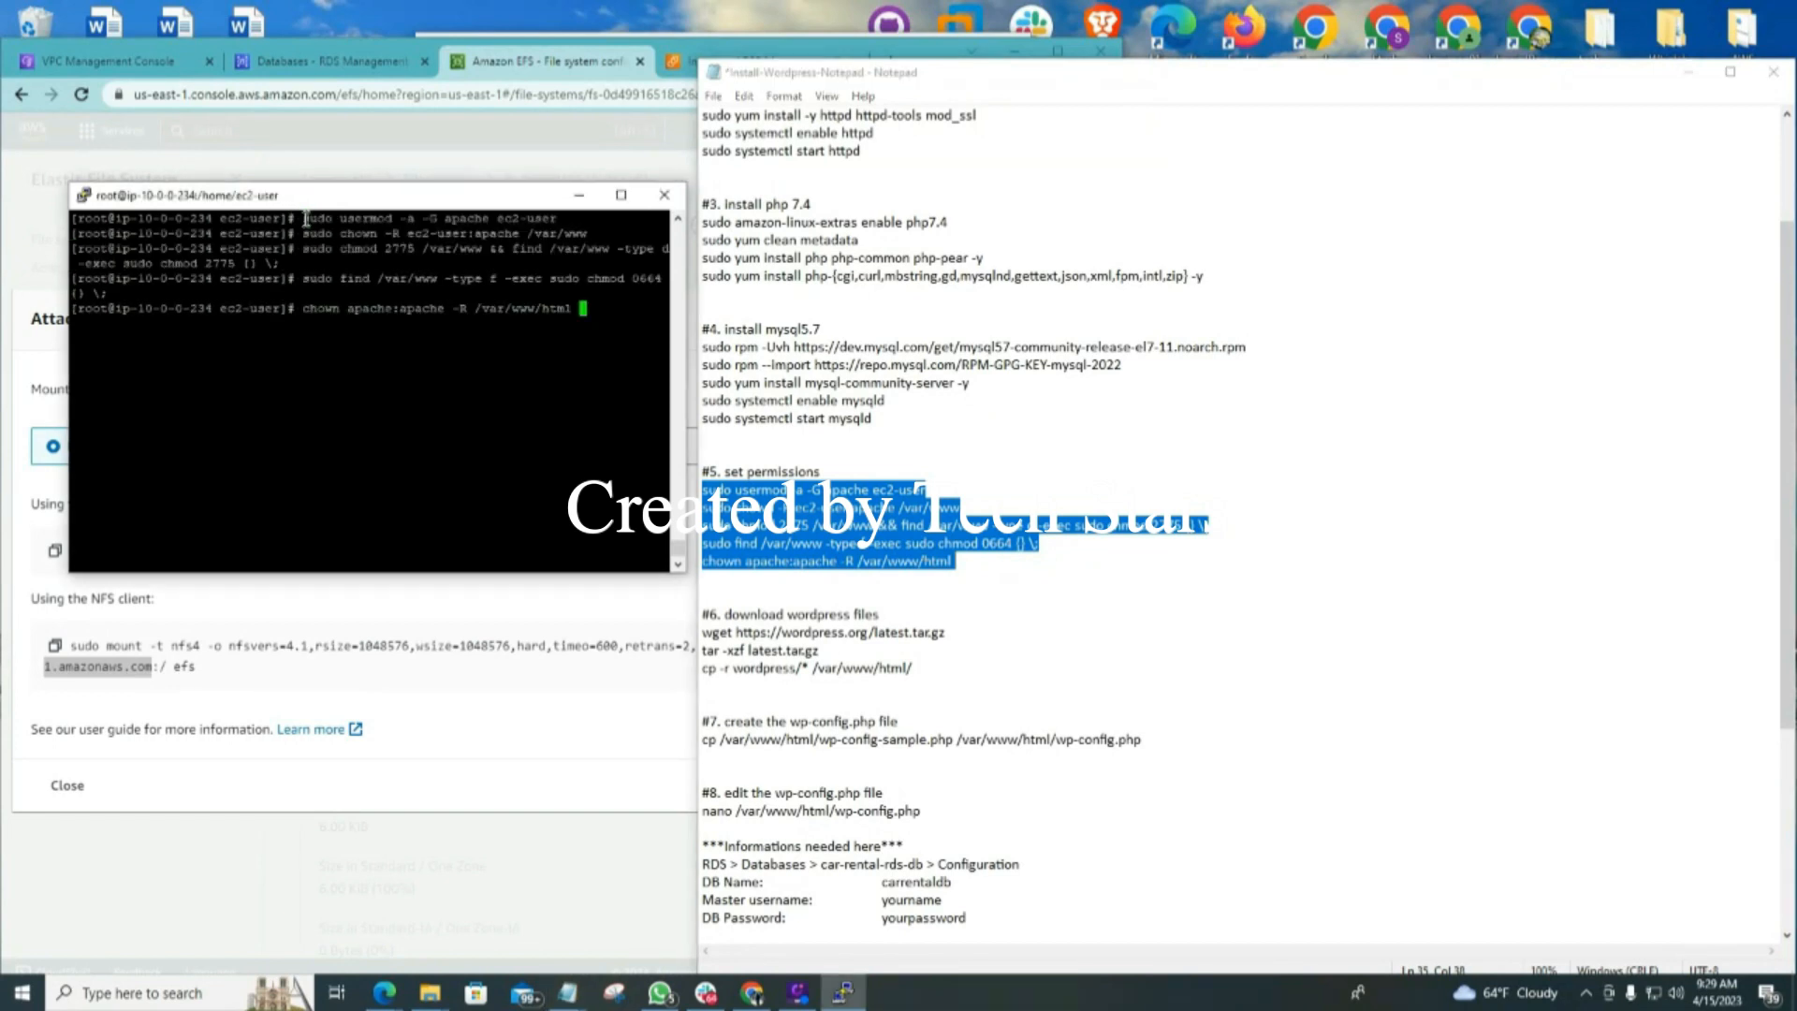
key(Return)
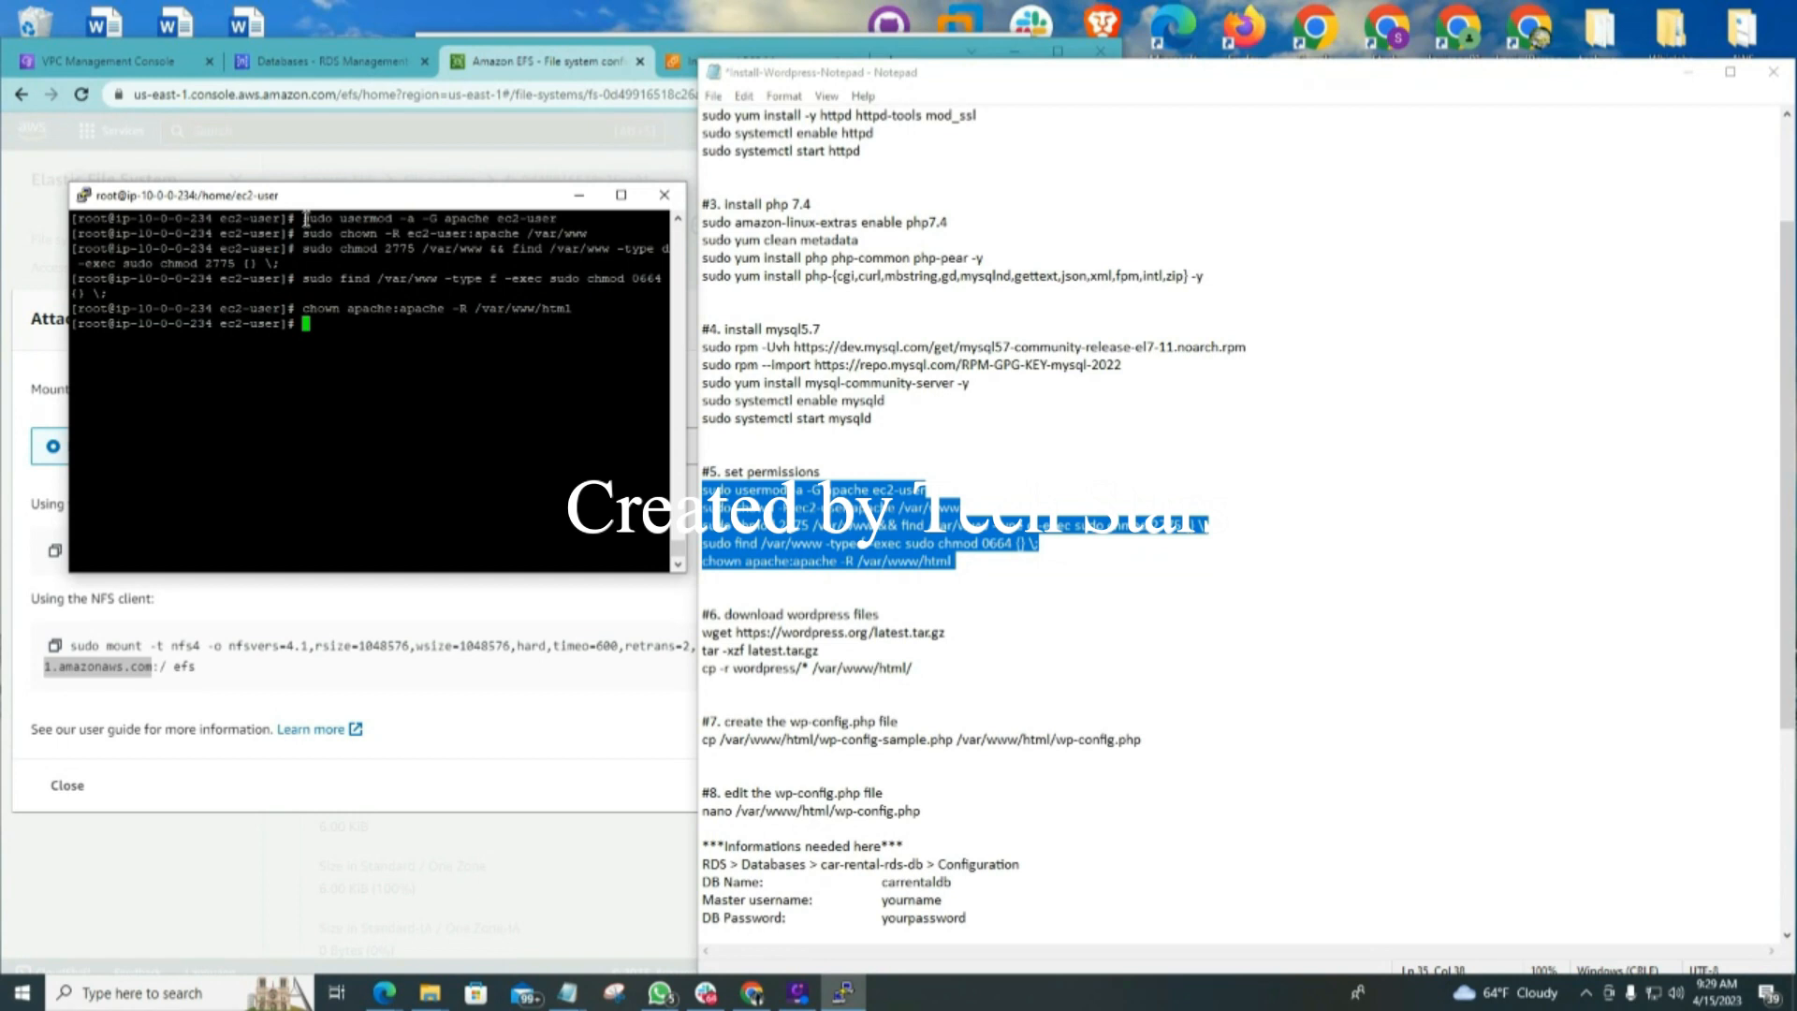
Run the notes' WordPress commands in the PuTTY session to download latest.tar.gz, extract it and copy the wordpress files to /var/www/html/
scroll(903, 489, down, 1)
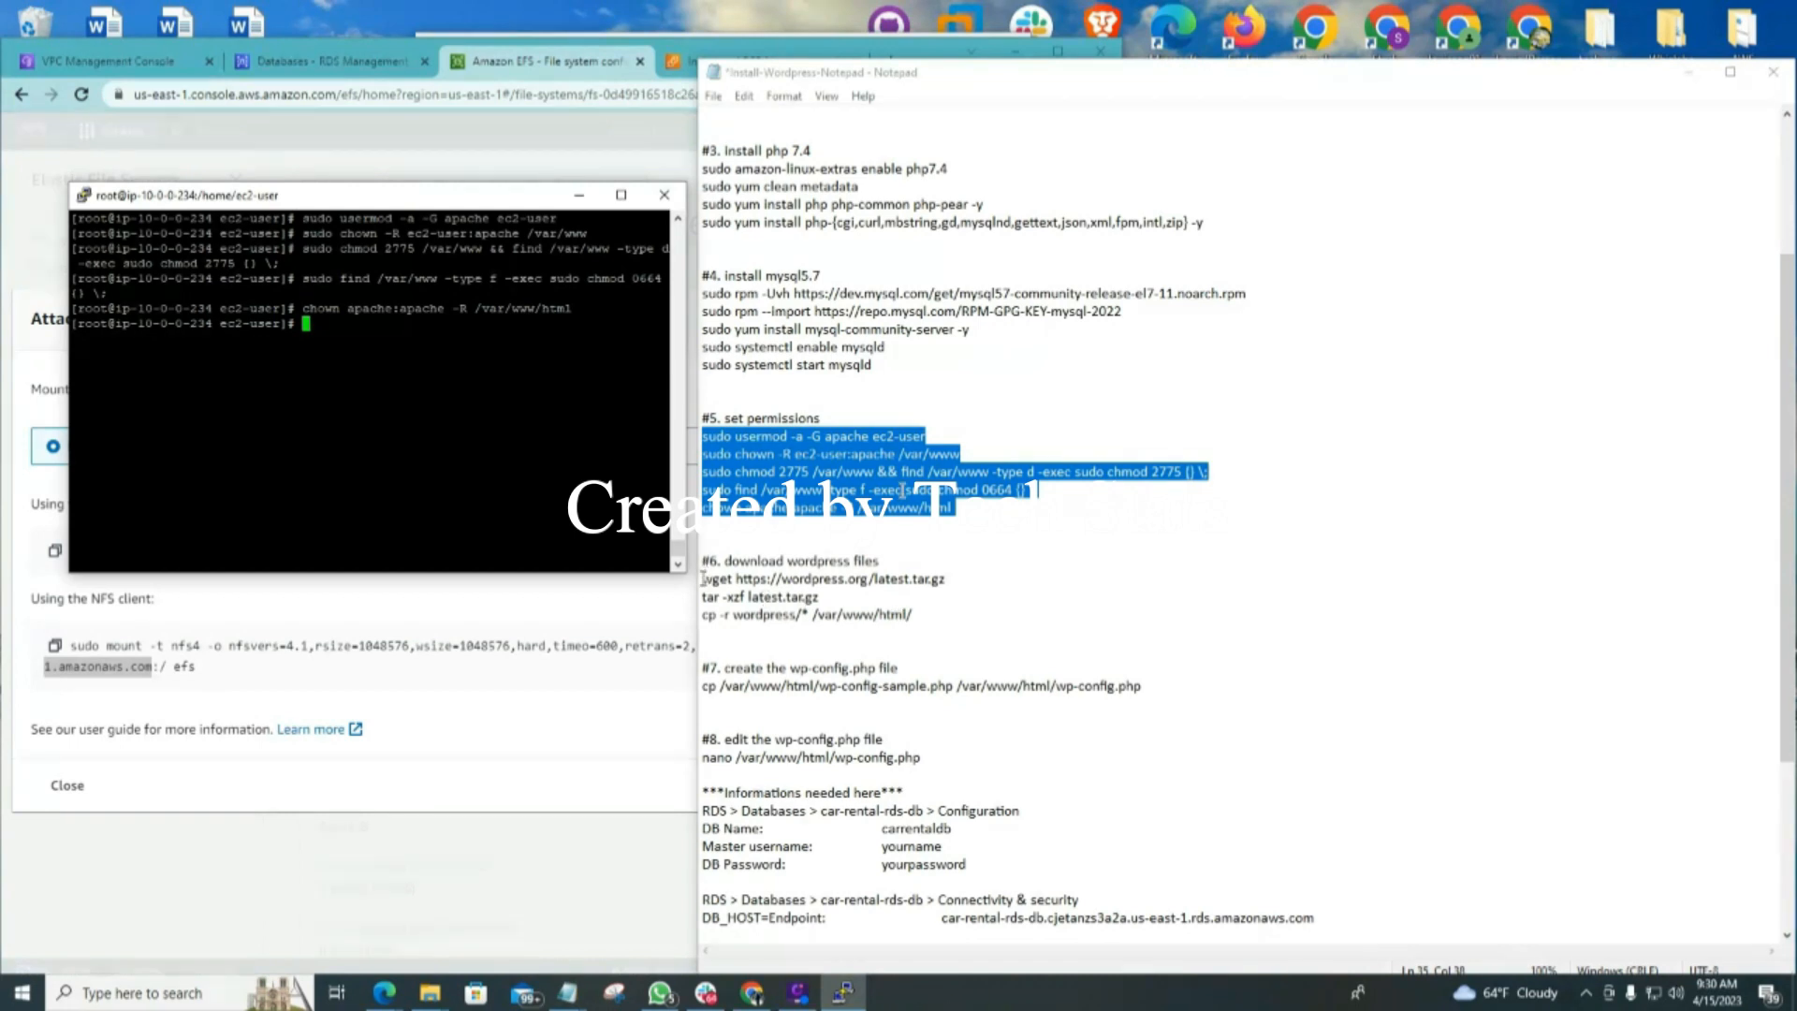
drag(704, 578, 909, 615)
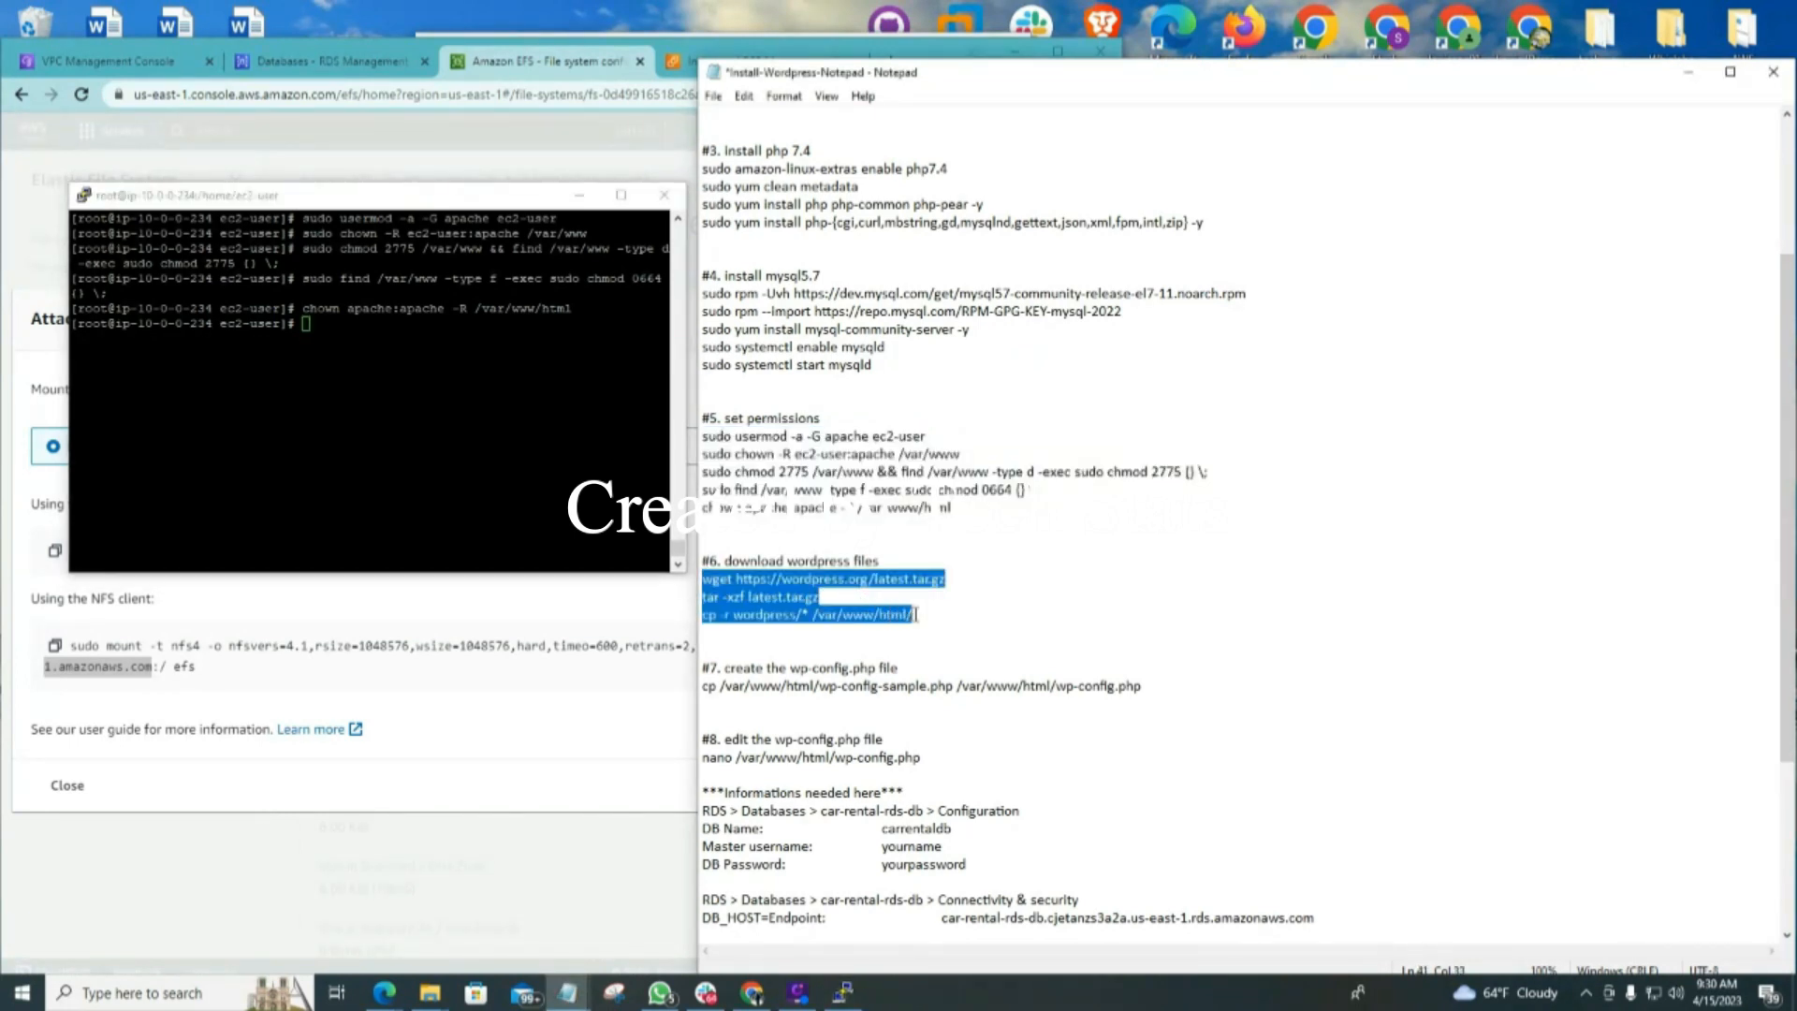
right_click(861, 578)
click(915, 640)
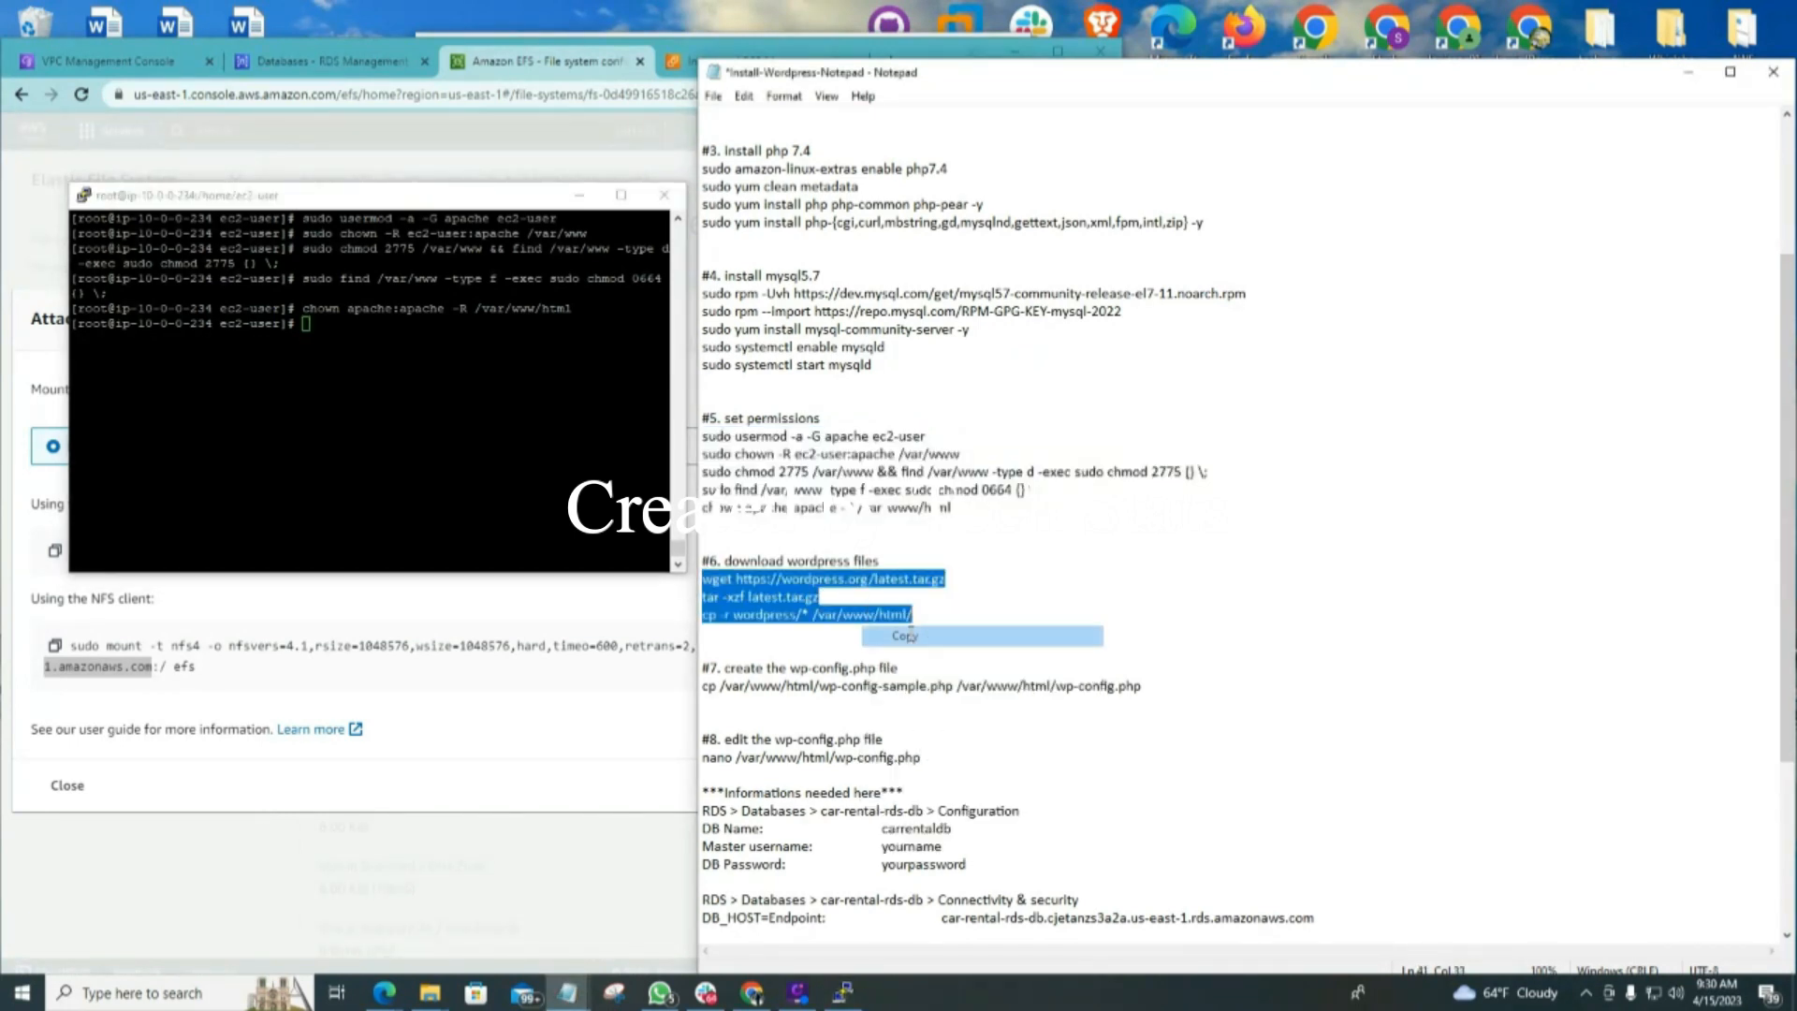
click(306, 323)
right_click(306, 323)
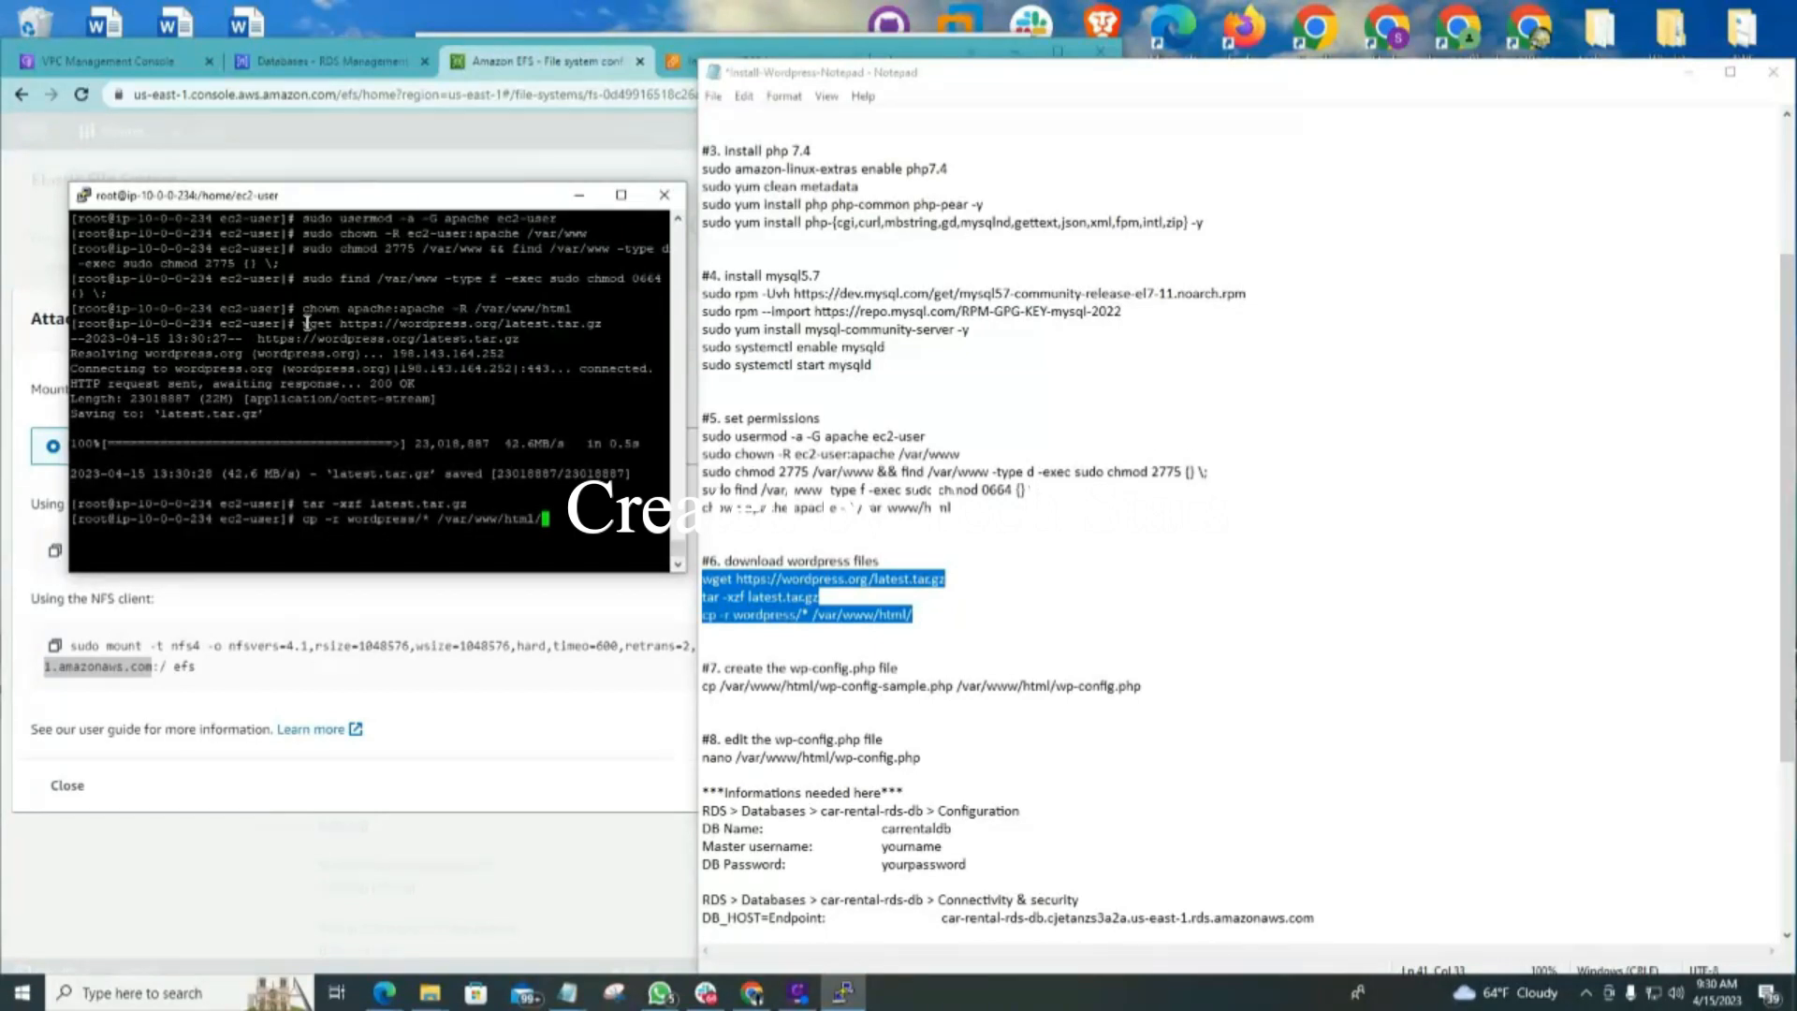
key(Return)
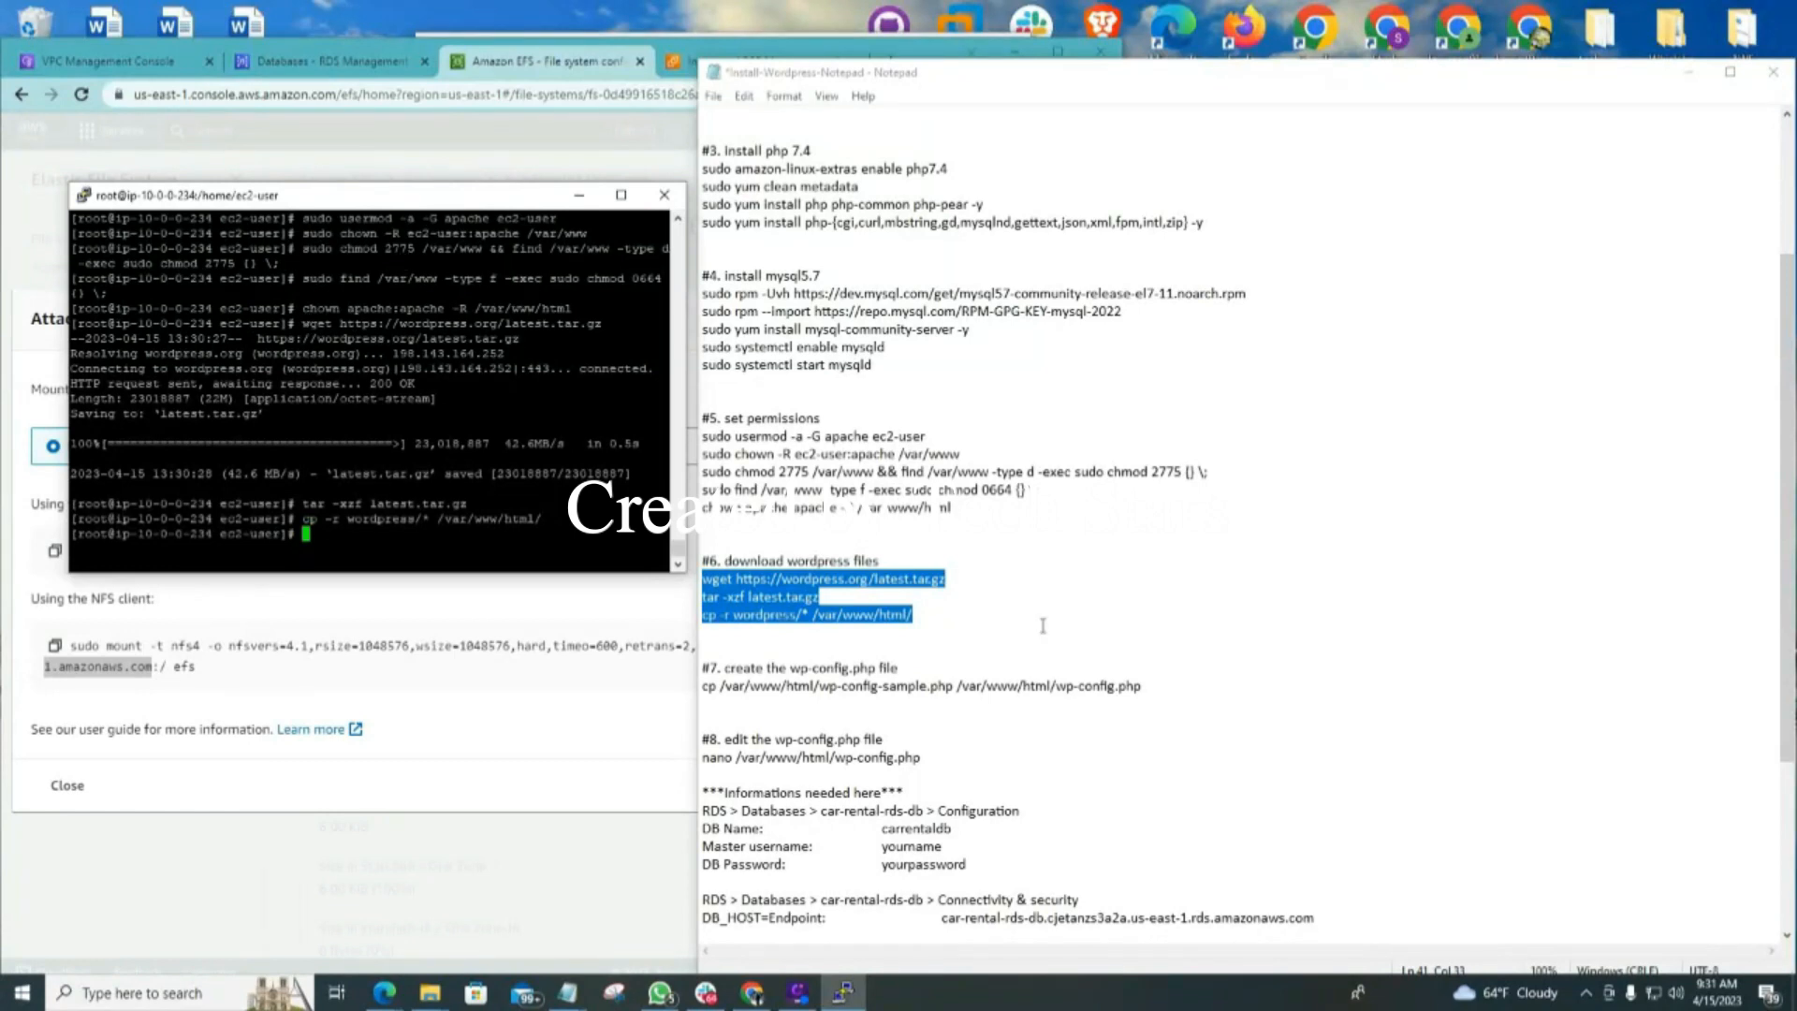
Create /var/www/html/wp-config.php from wp-config-sample.php with the notes' cp command in the PuTTY session, and clear the terminal
scroll(1043, 622, down, 4)
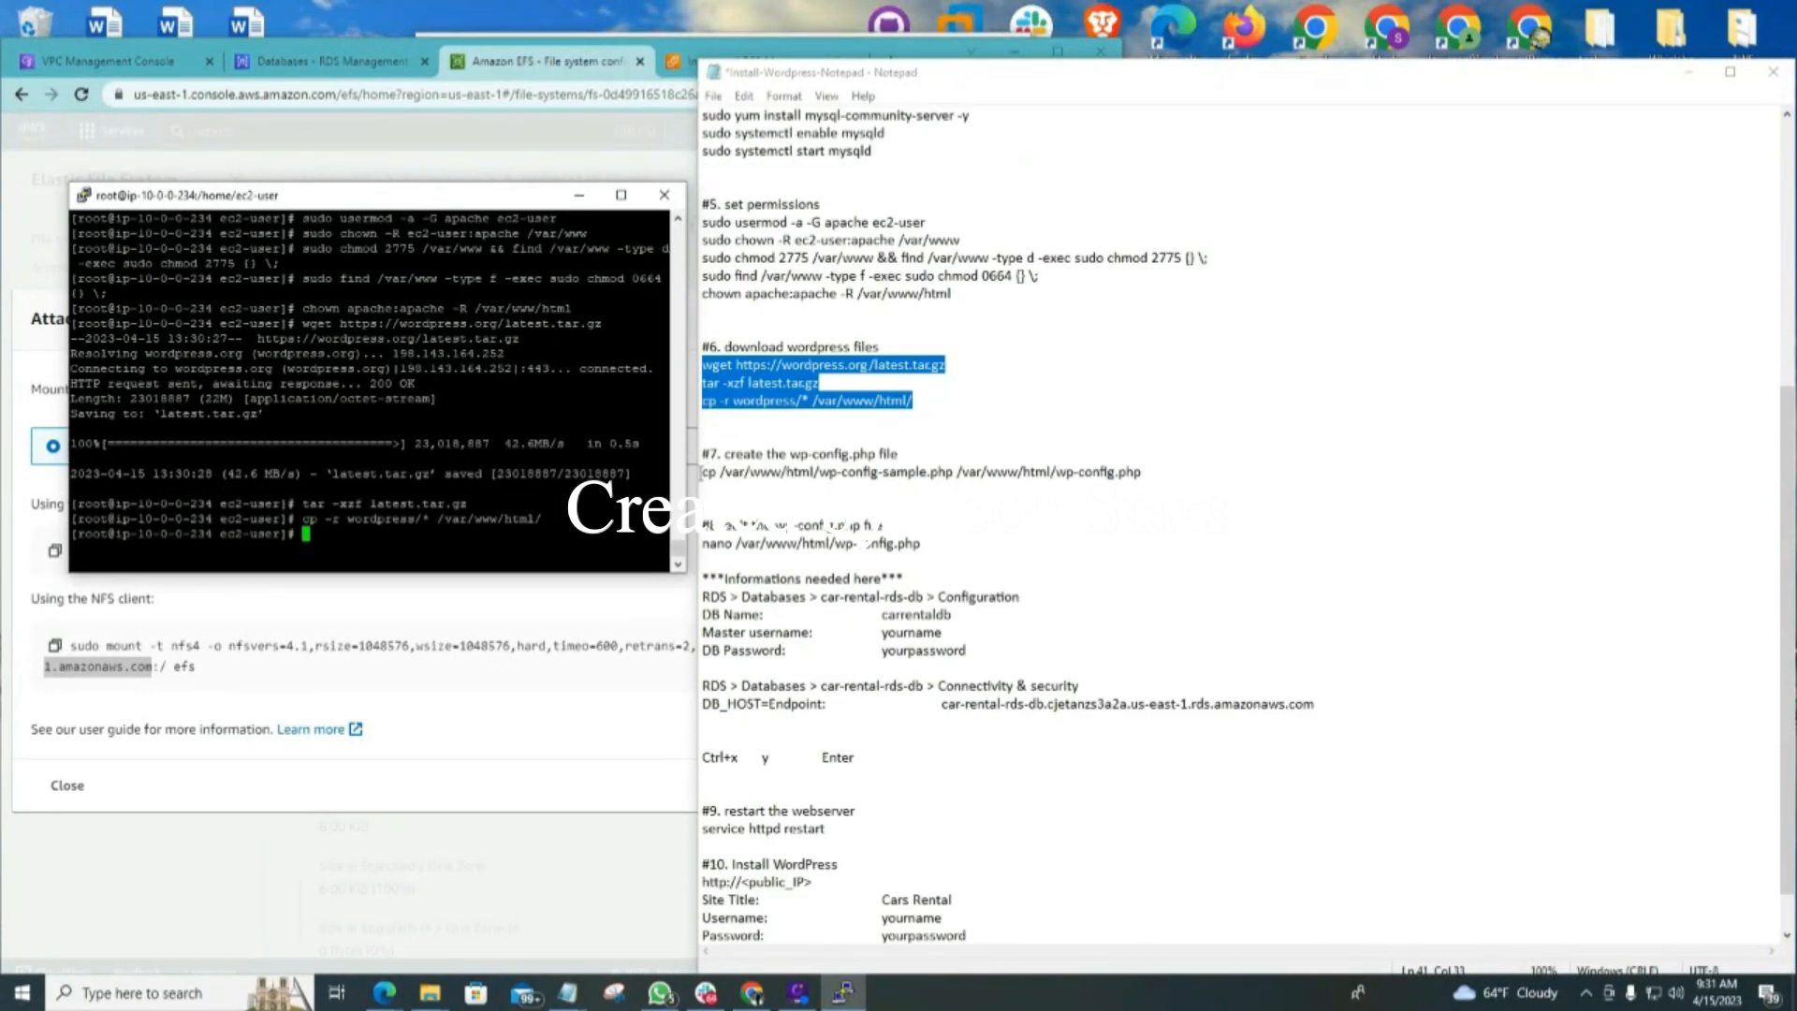
drag(704, 473, 1158, 473)
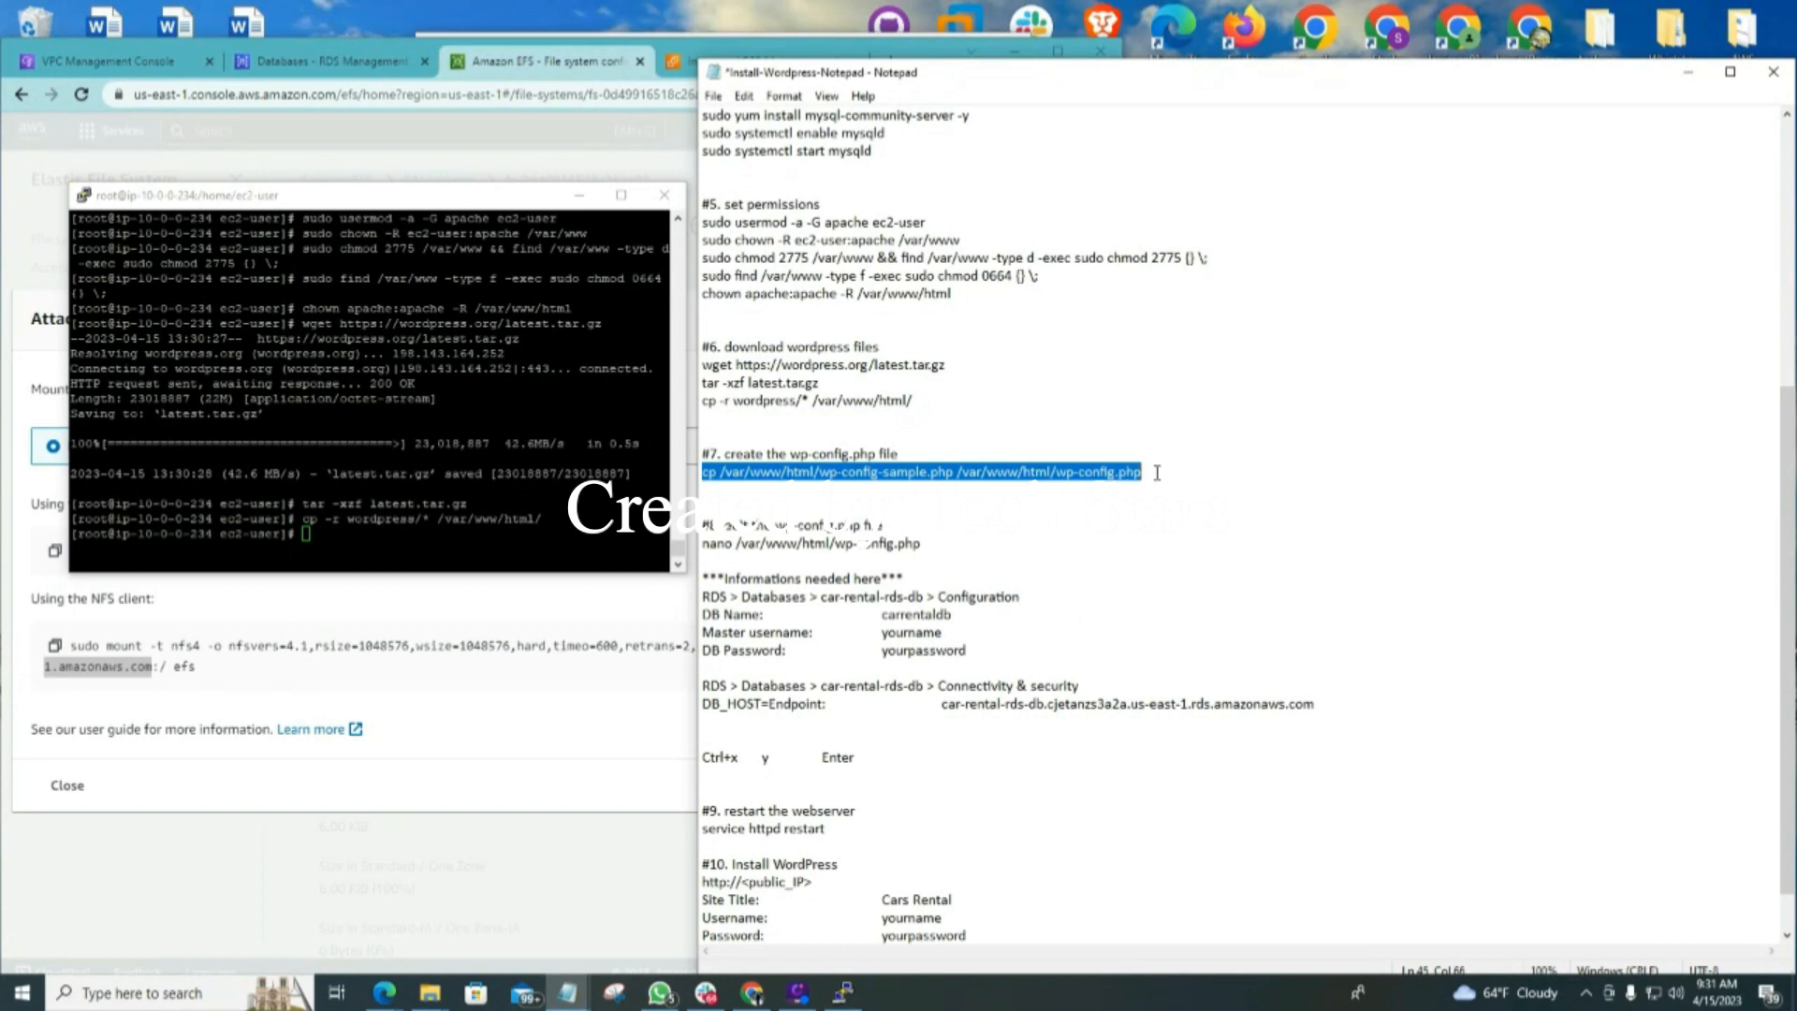
right_click(1099, 473)
click(1138, 534)
click(306, 534)
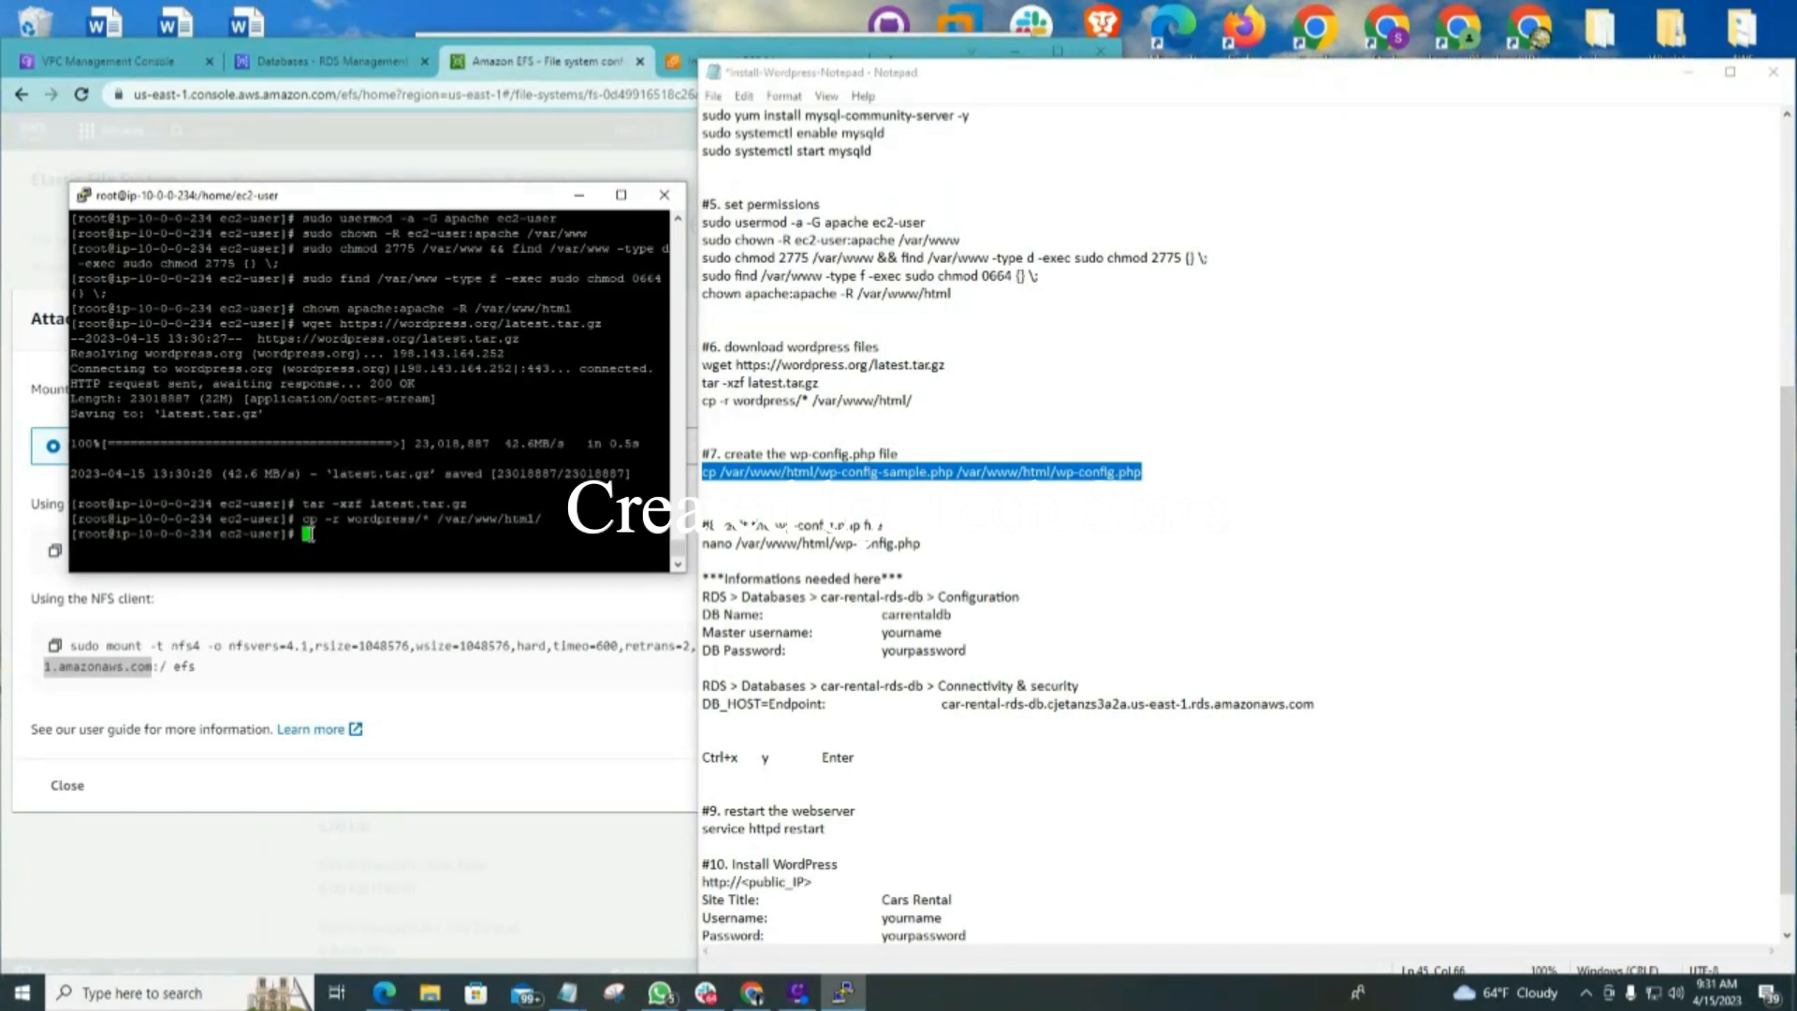
right_click(309, 534)
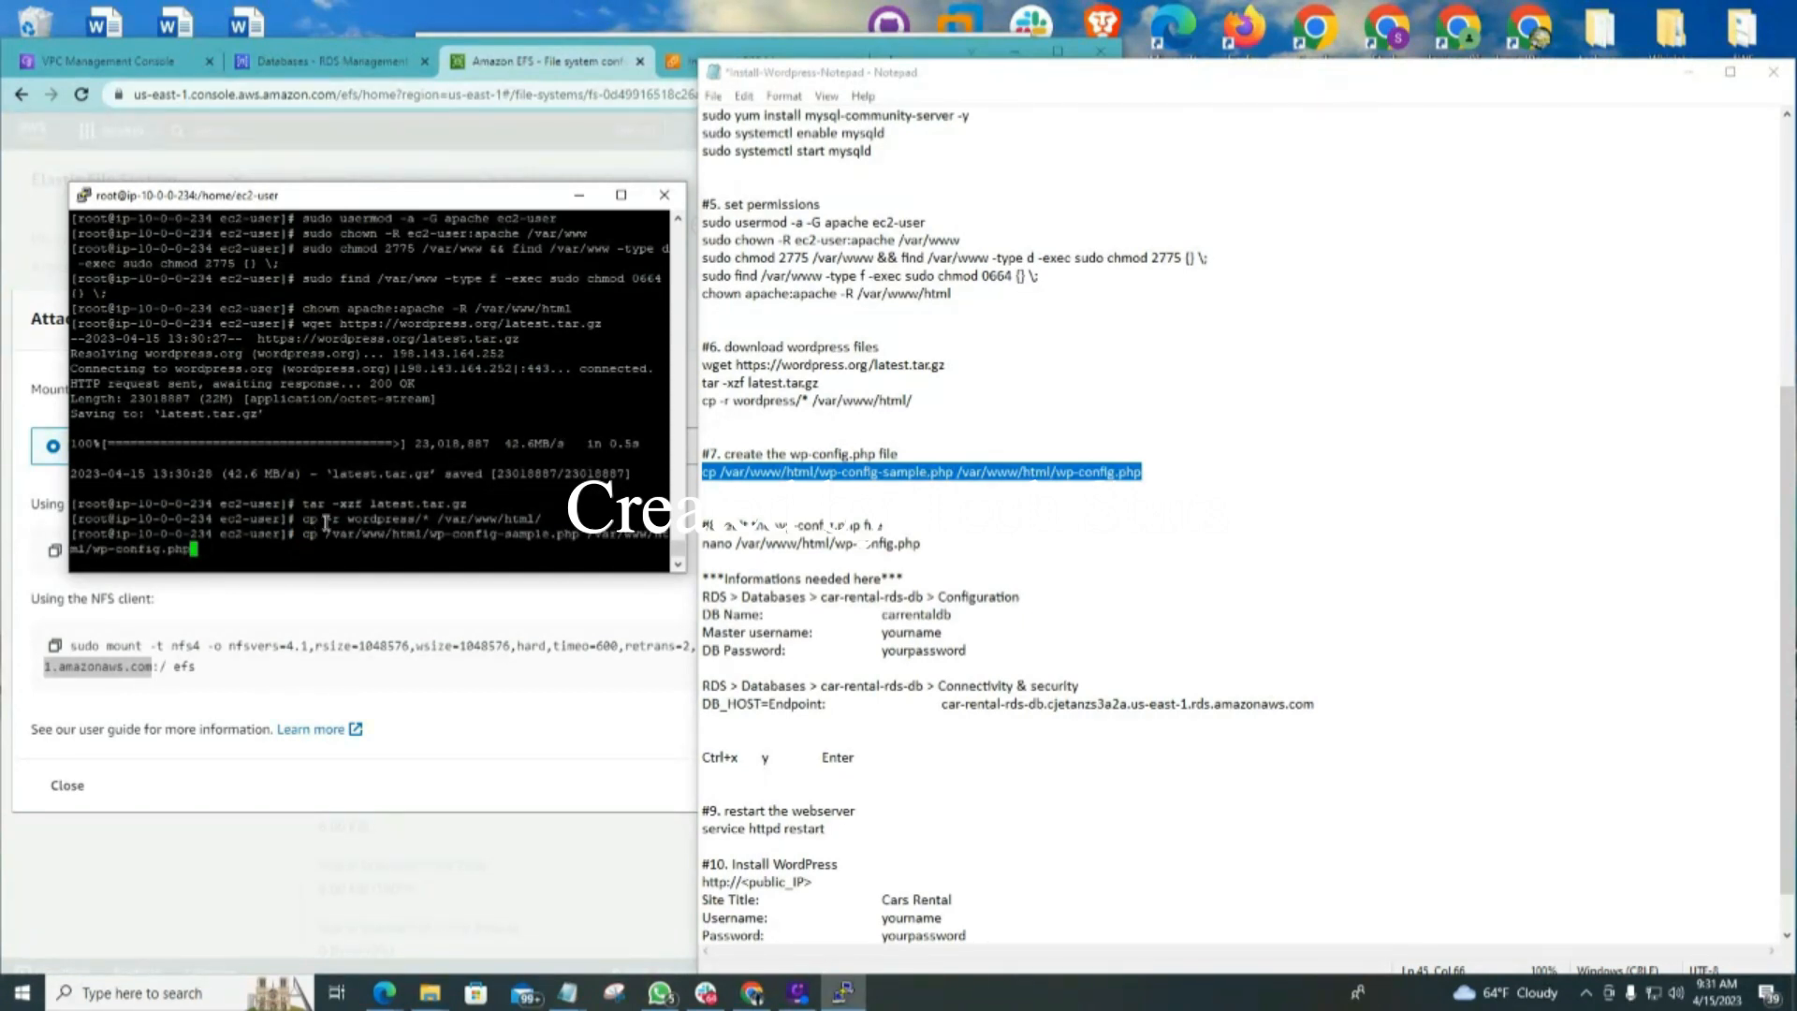
key(Return)
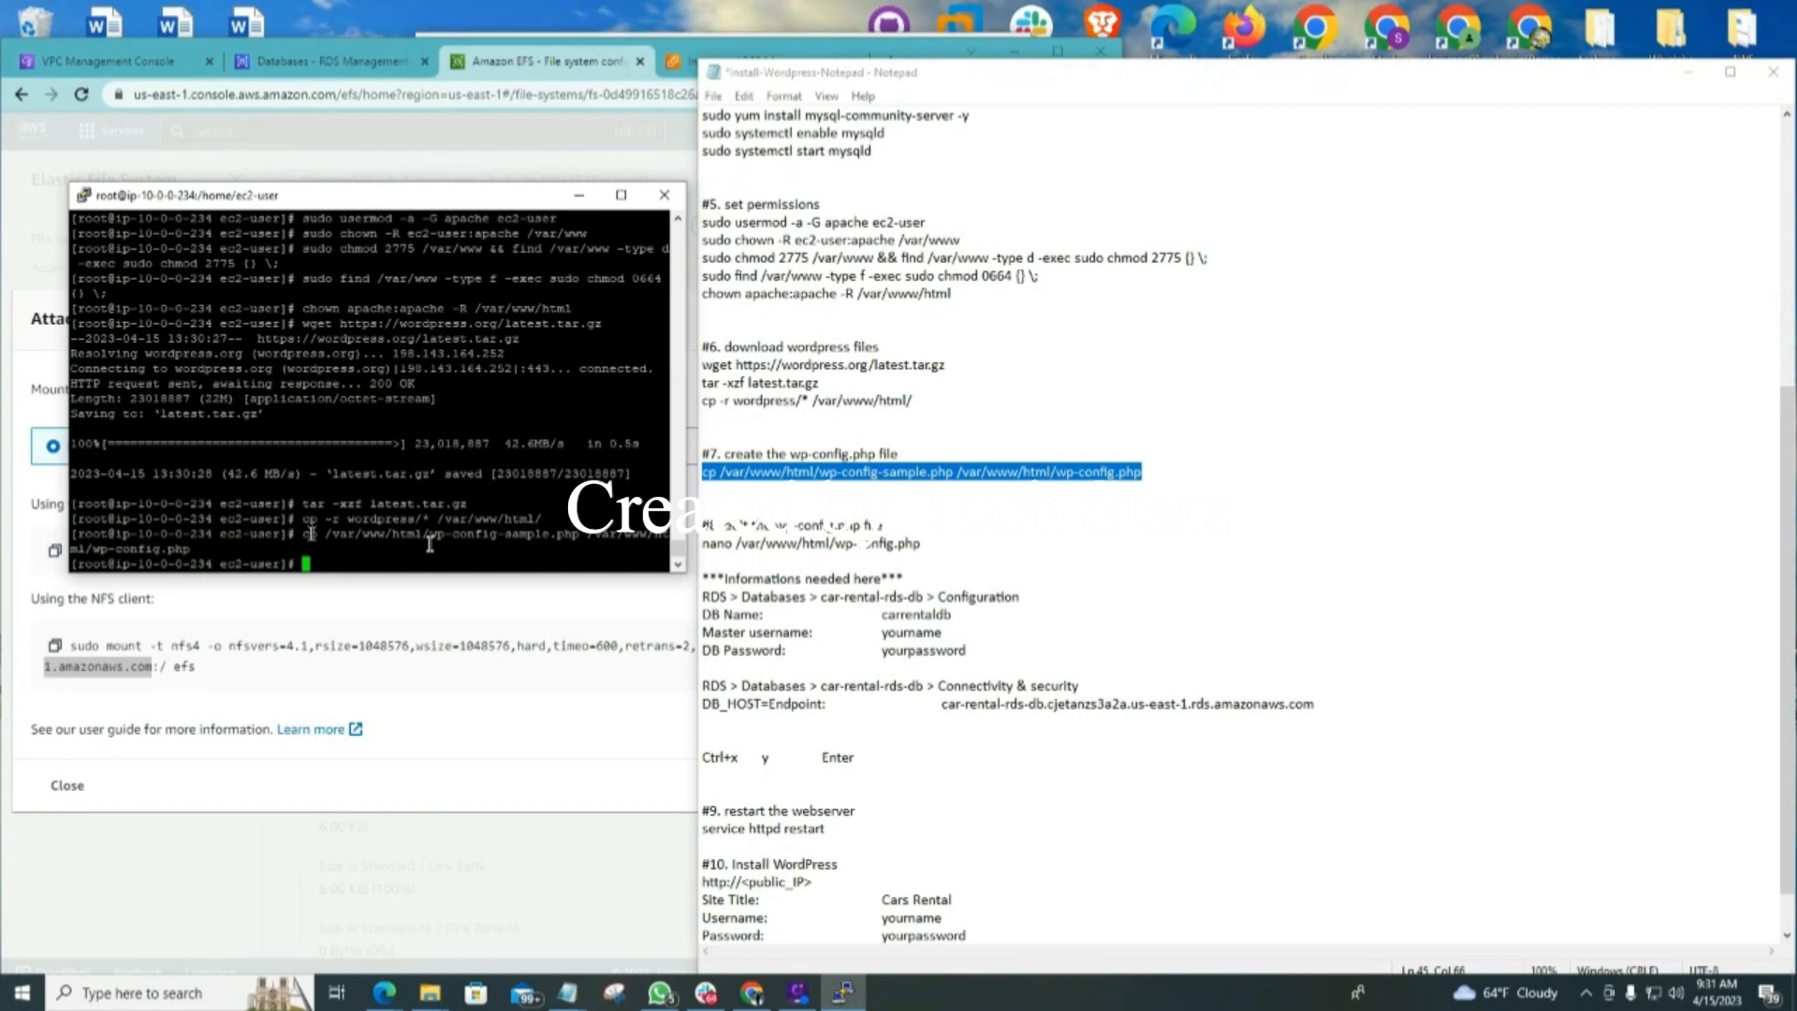
key(ctrl+l)
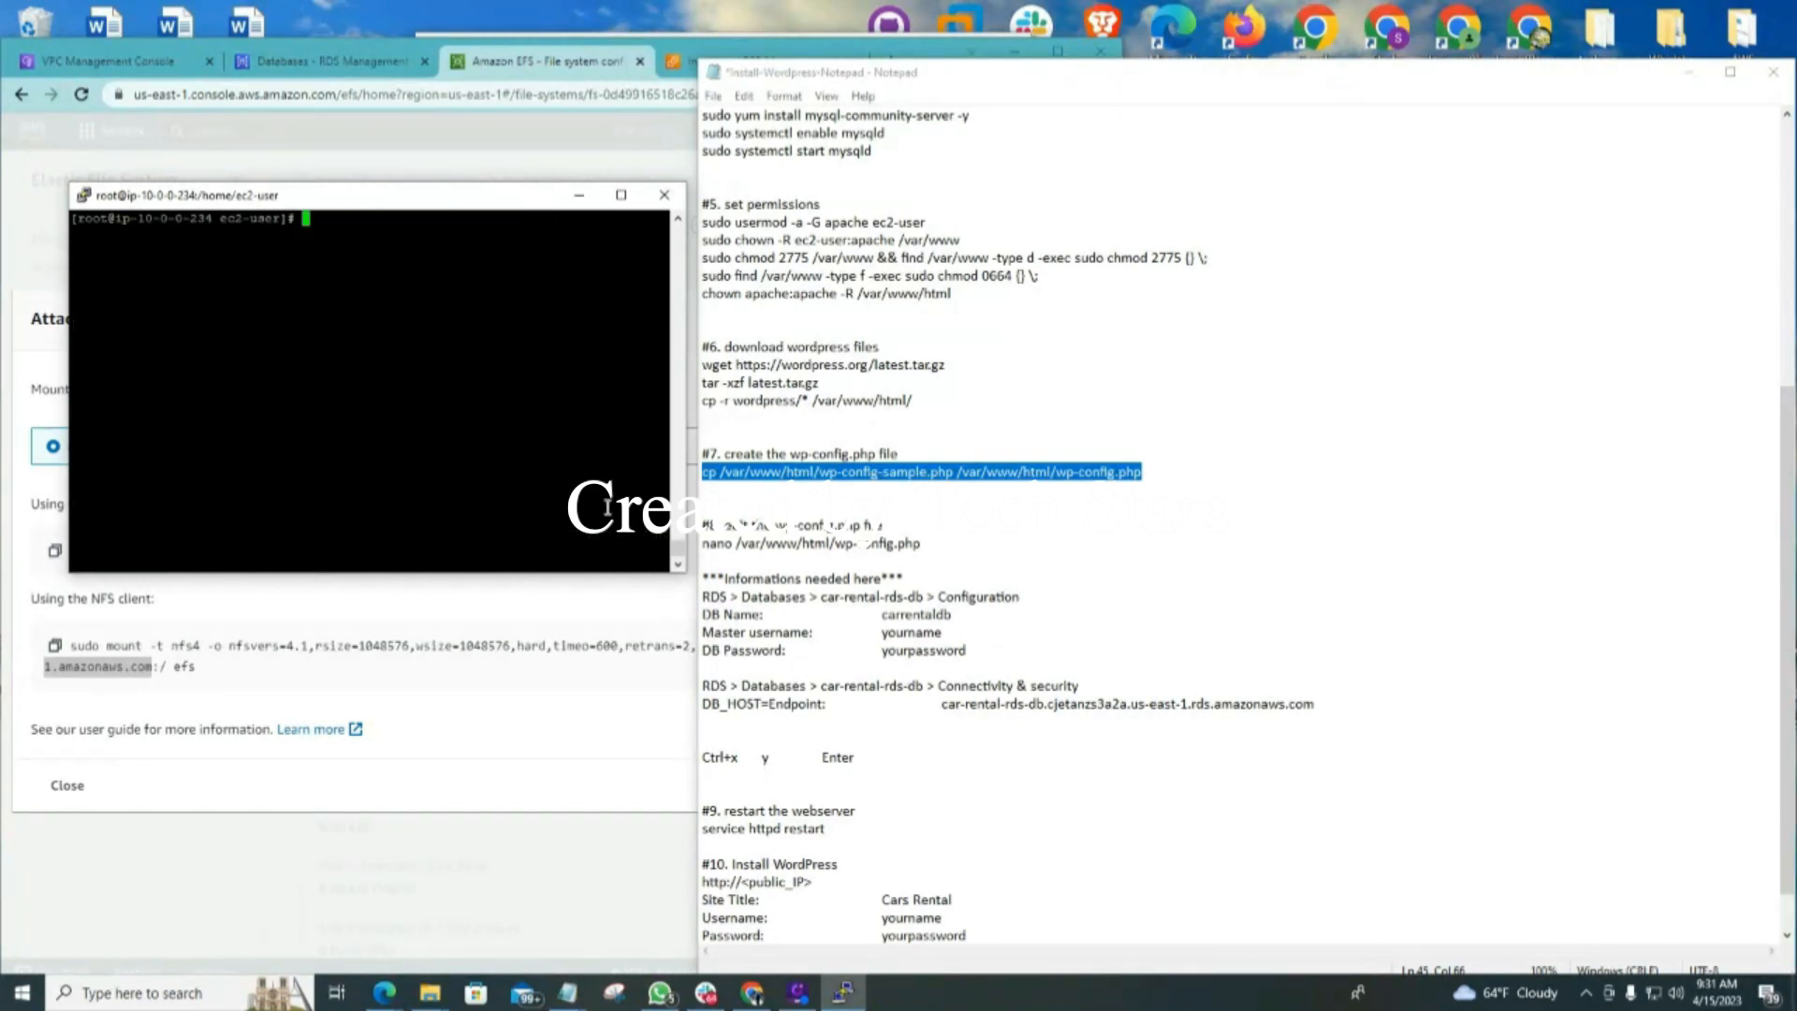
scroll(974, 518, down, 1)
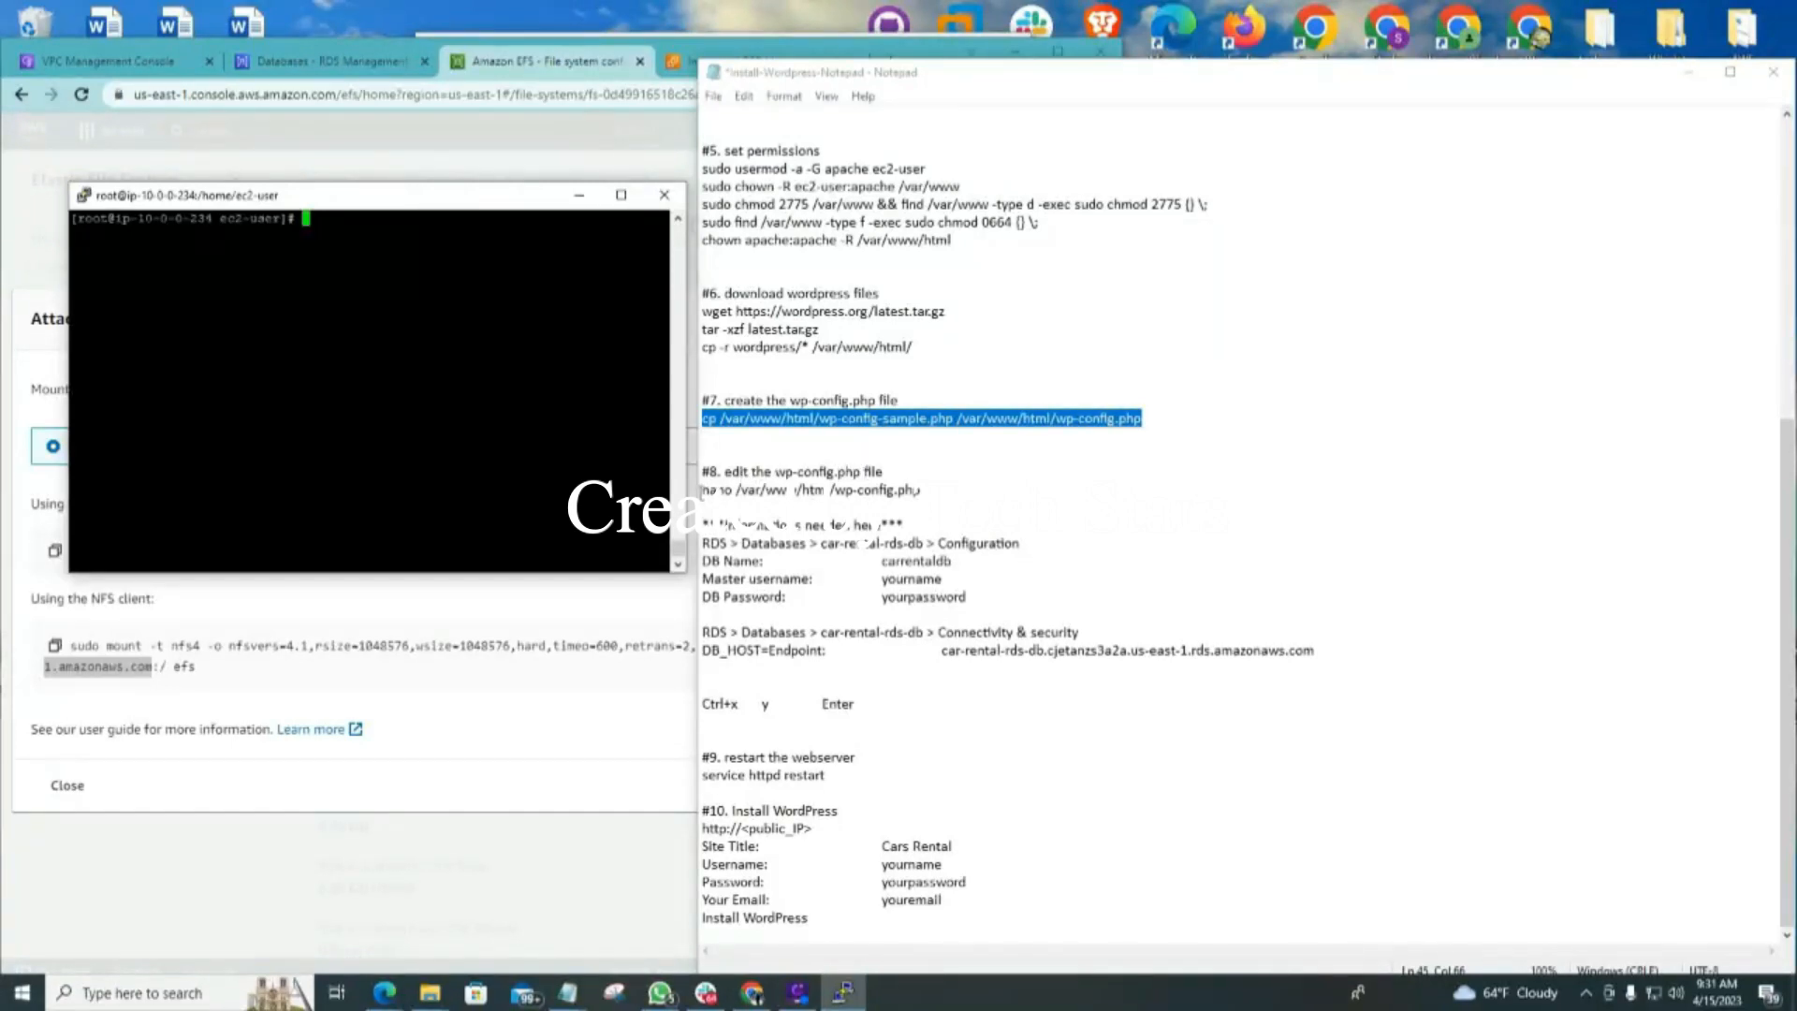
Open /var/www/html/wp-config.php in nano in the PuTTY session, using the notes' edit command
drag(700, 490, 920, 487)
right_click(887, 495)
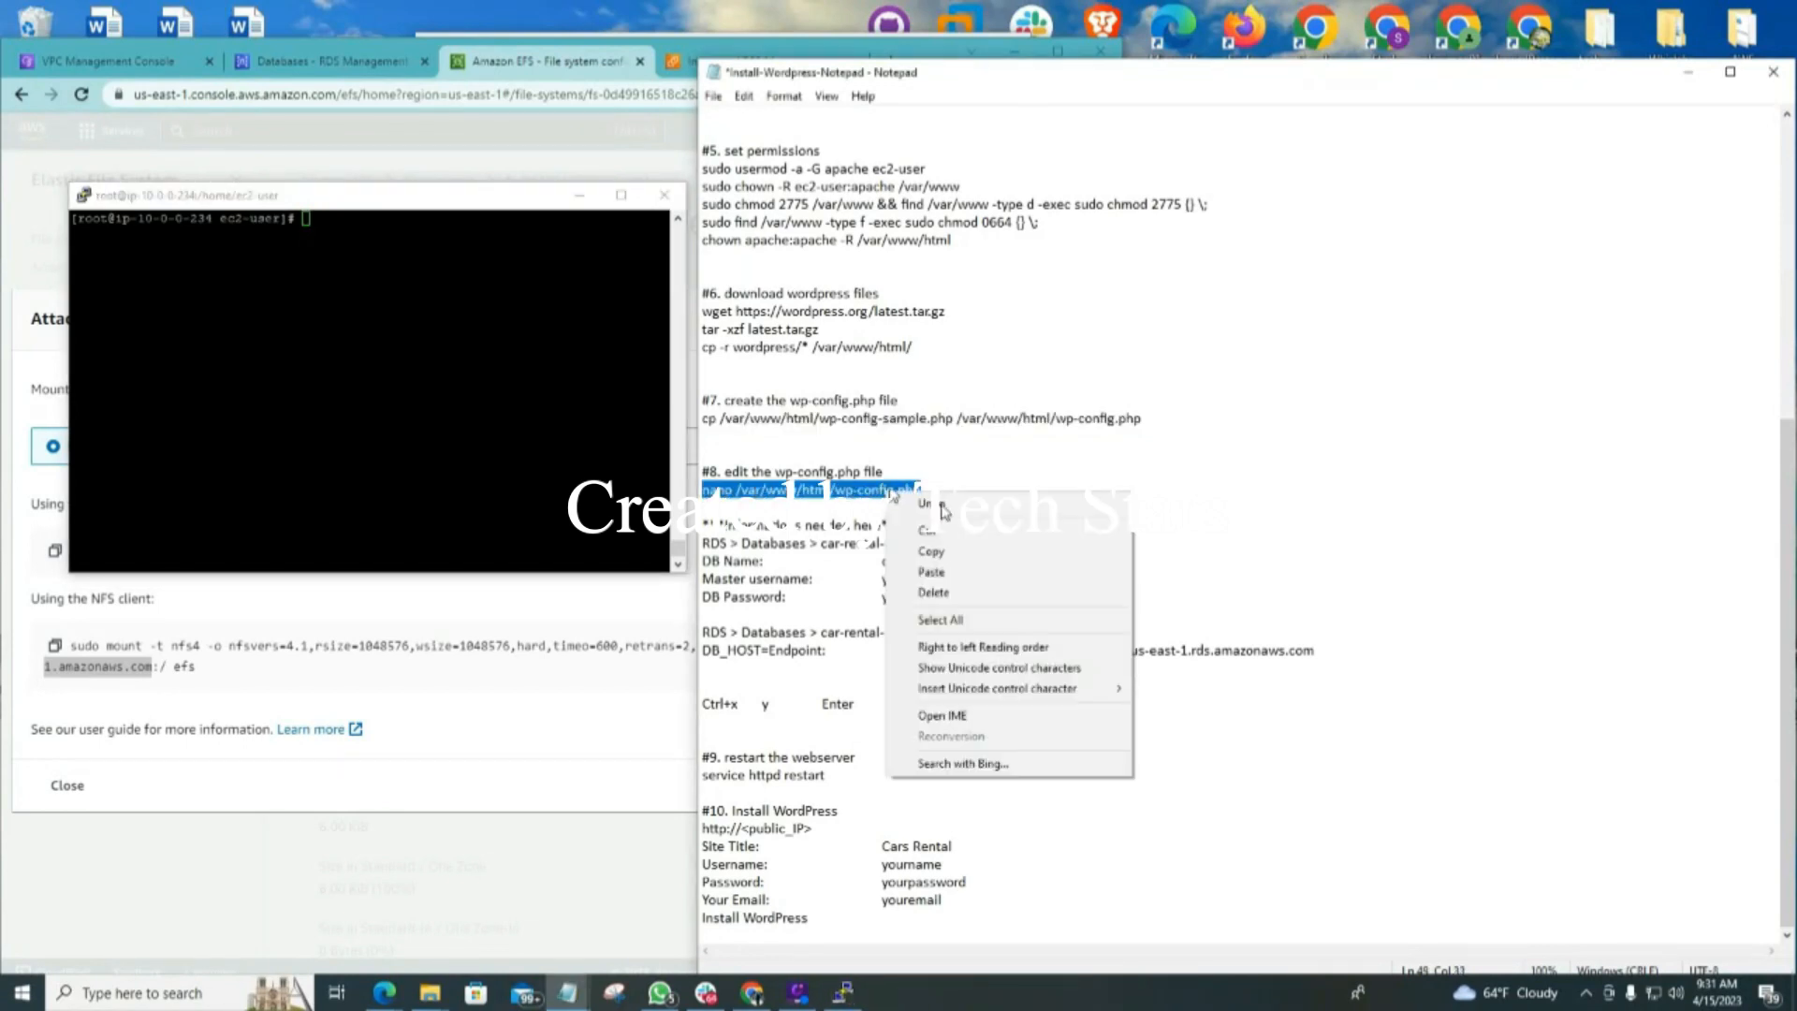
click(937, 552)
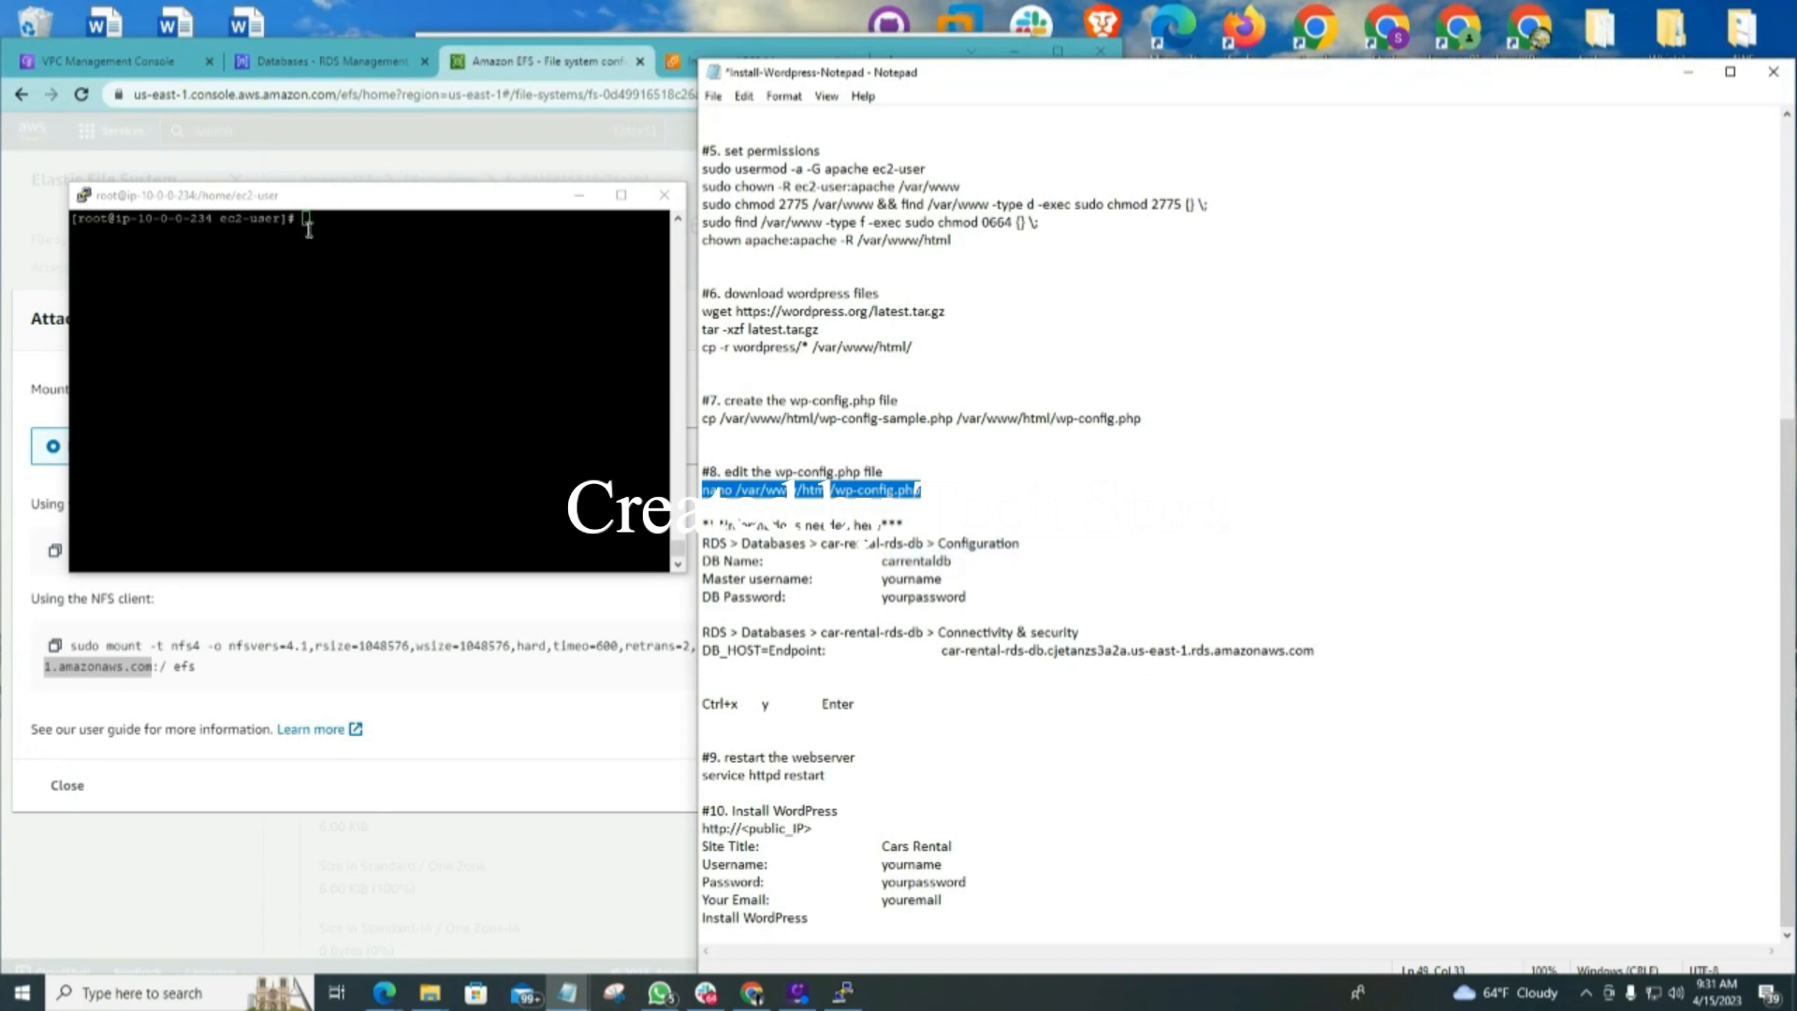
click(314, 220)
right_click(314, 221)
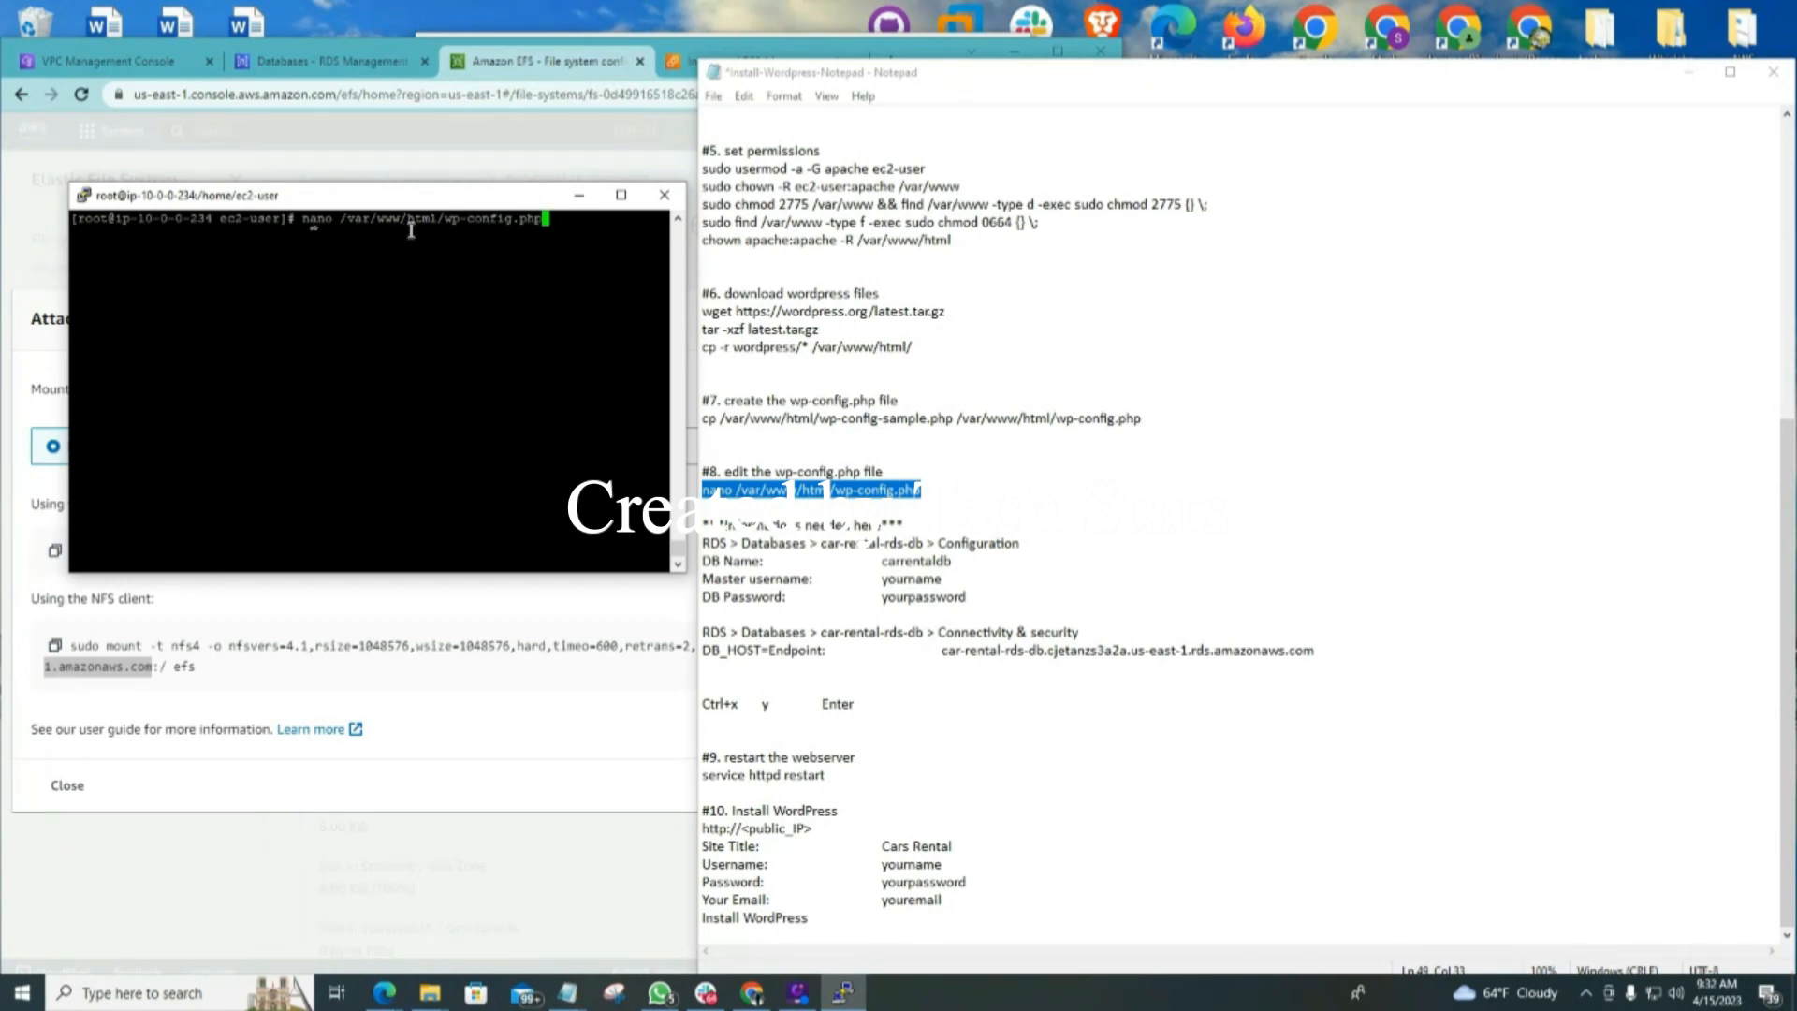
key(Return)
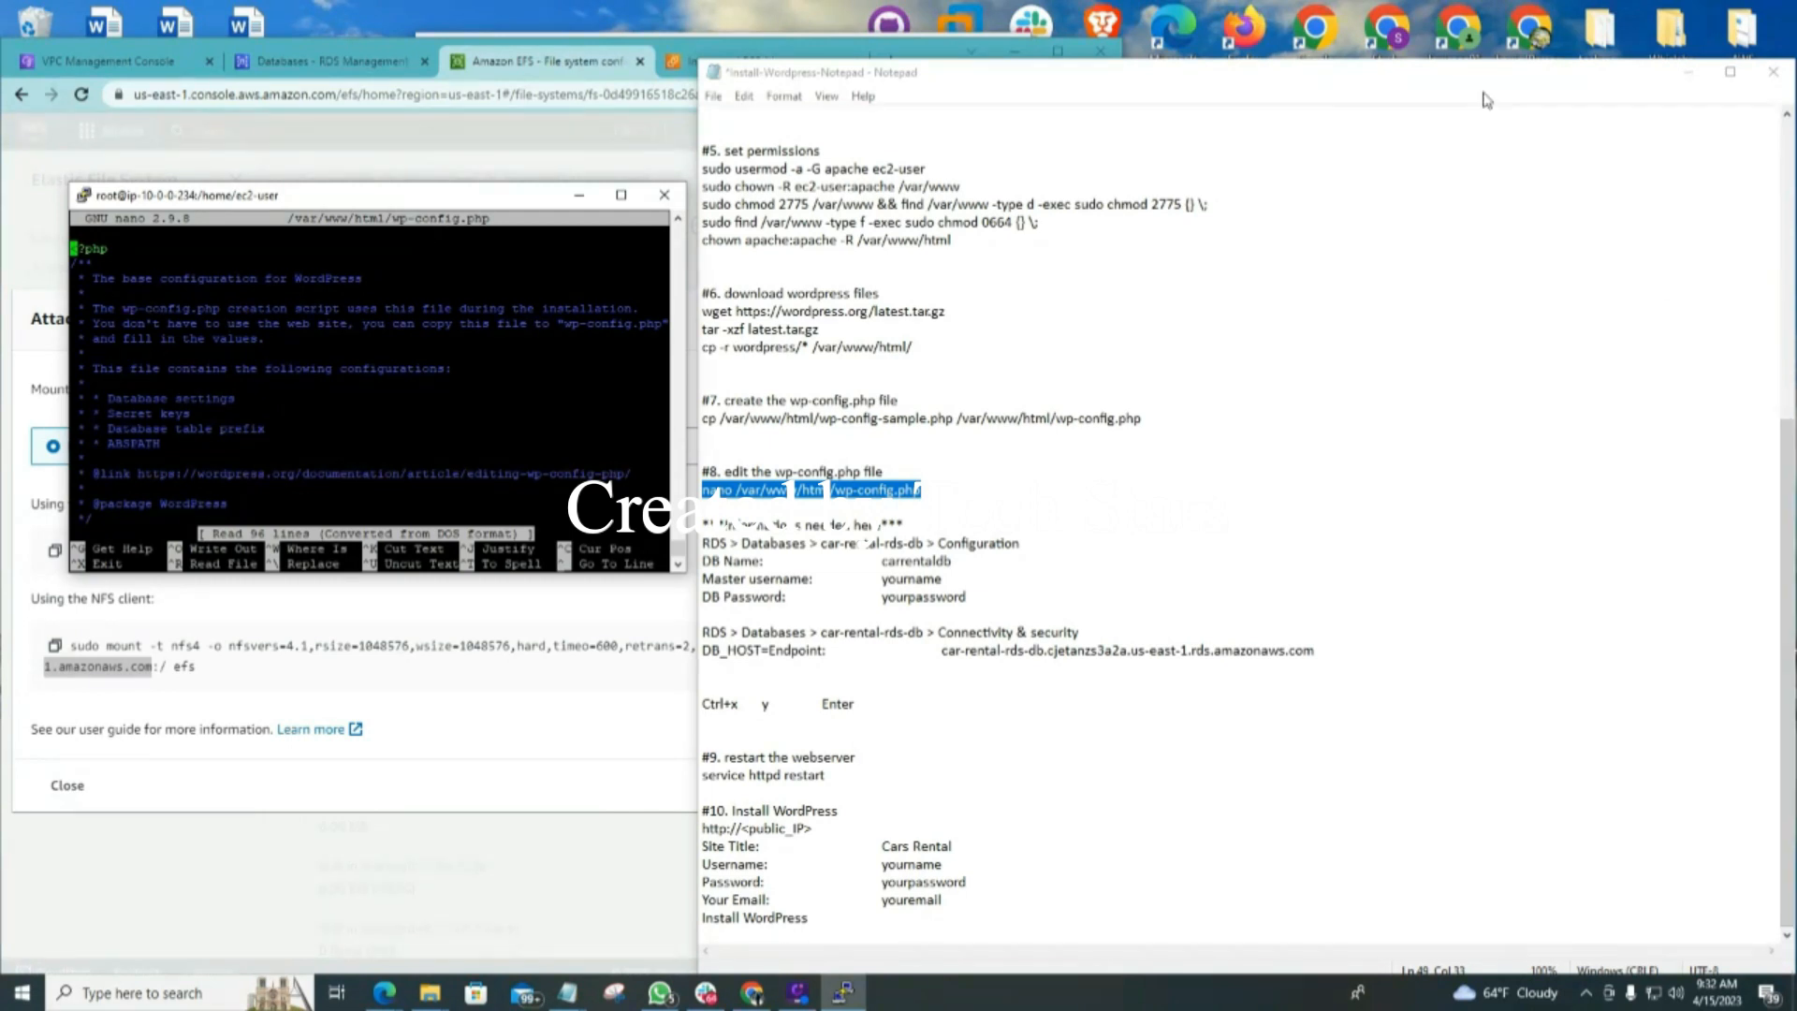
Narrow the notes window and place it and the PuTTY window beside the browser so the AWS console is uncovered
drag(1463, 84, 1392, 84)
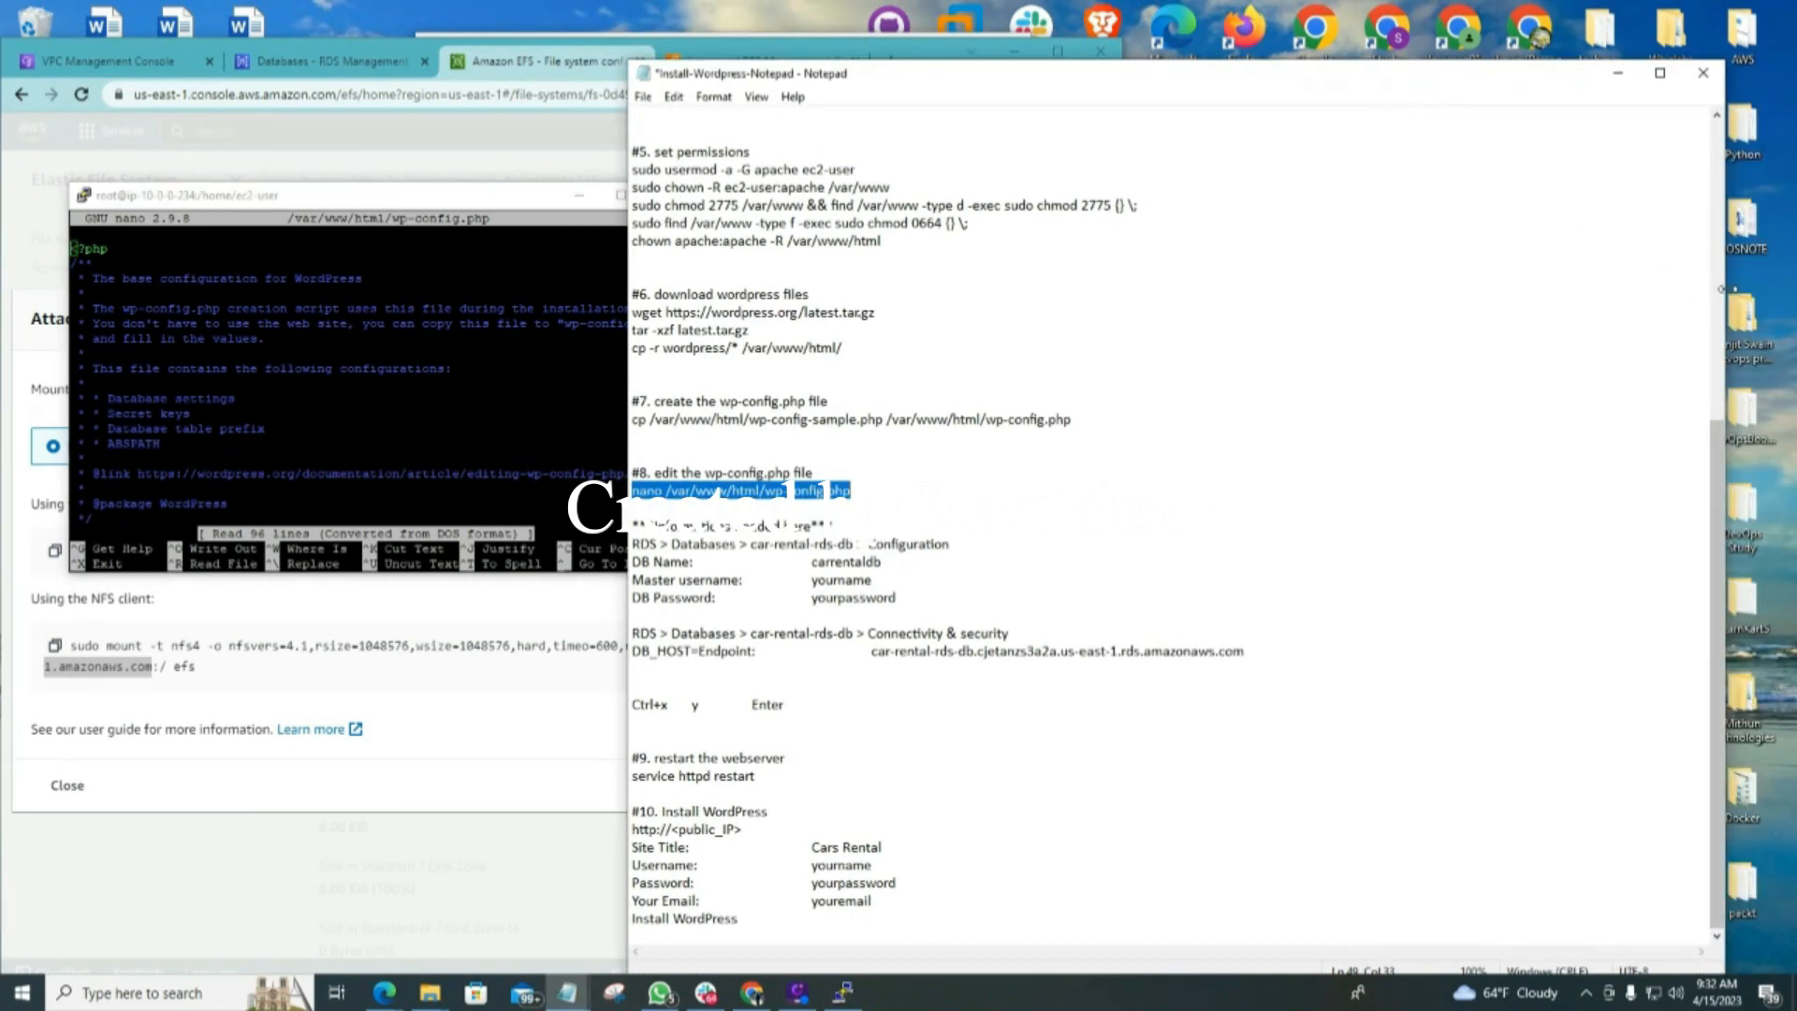
drag(1719, 298, 1298, 261)
drag(952, 80, 1442, 48)
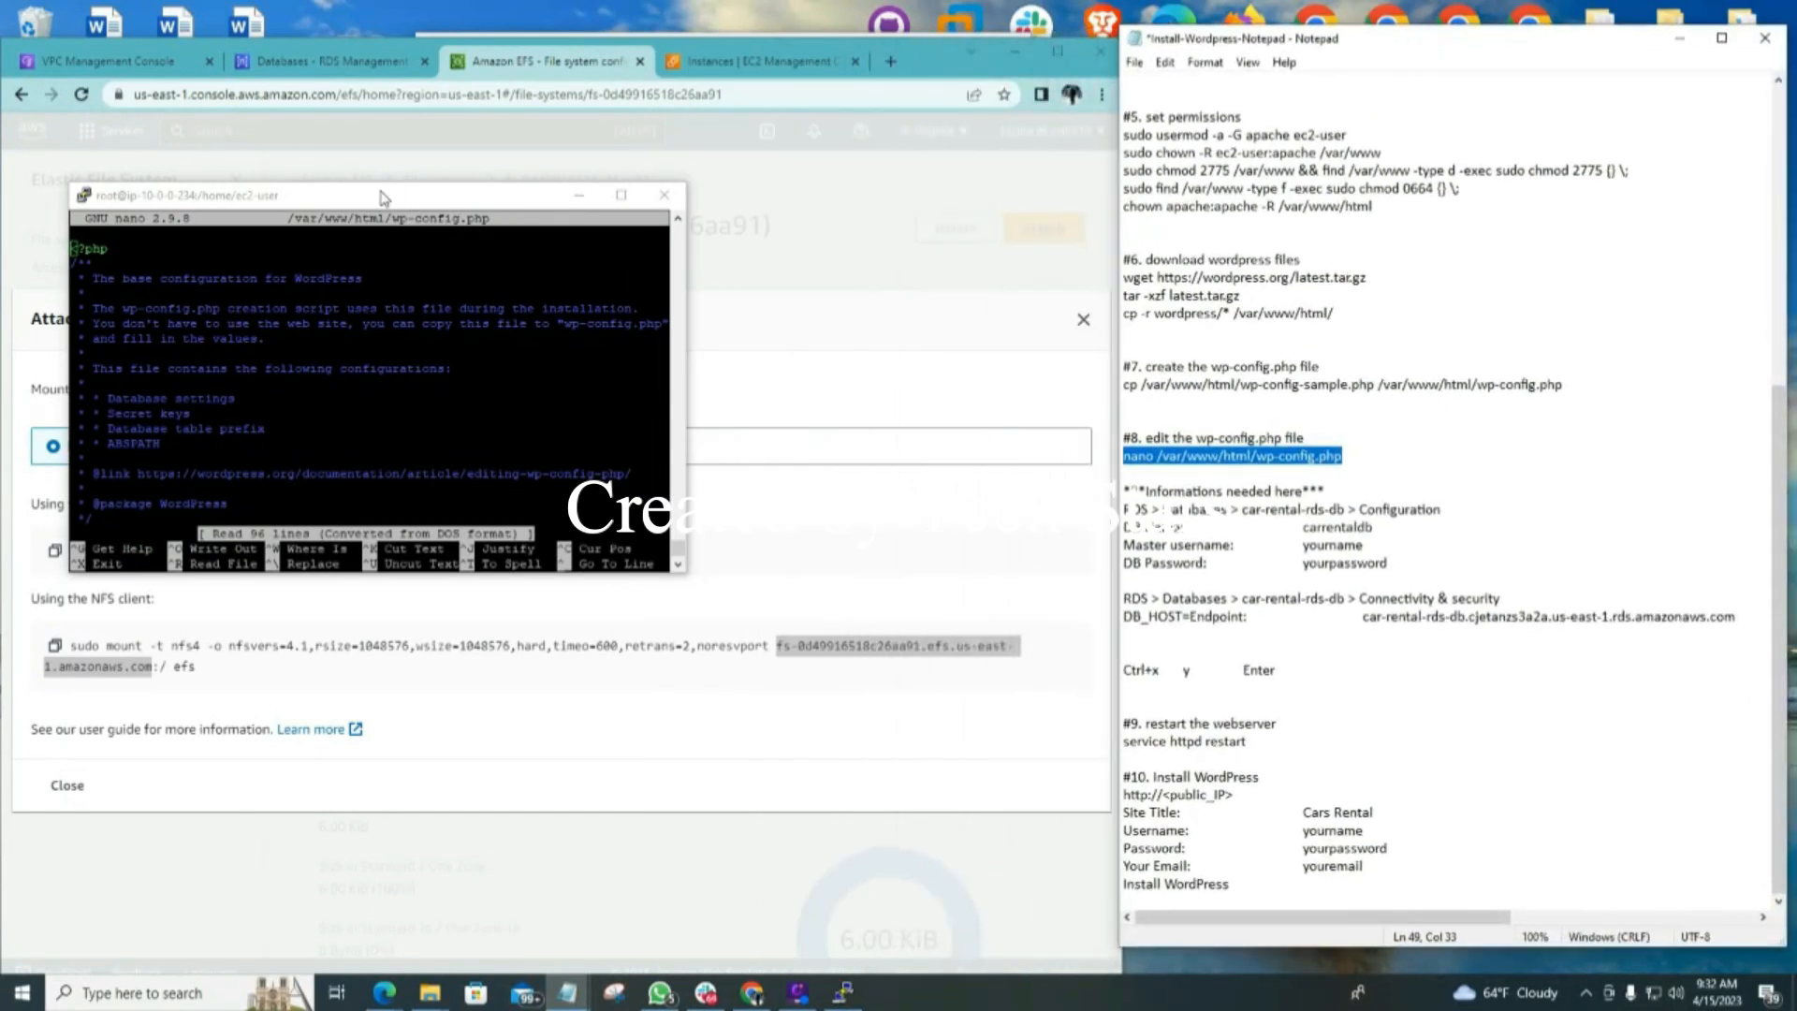
drag(388, 200, 1445, 50)
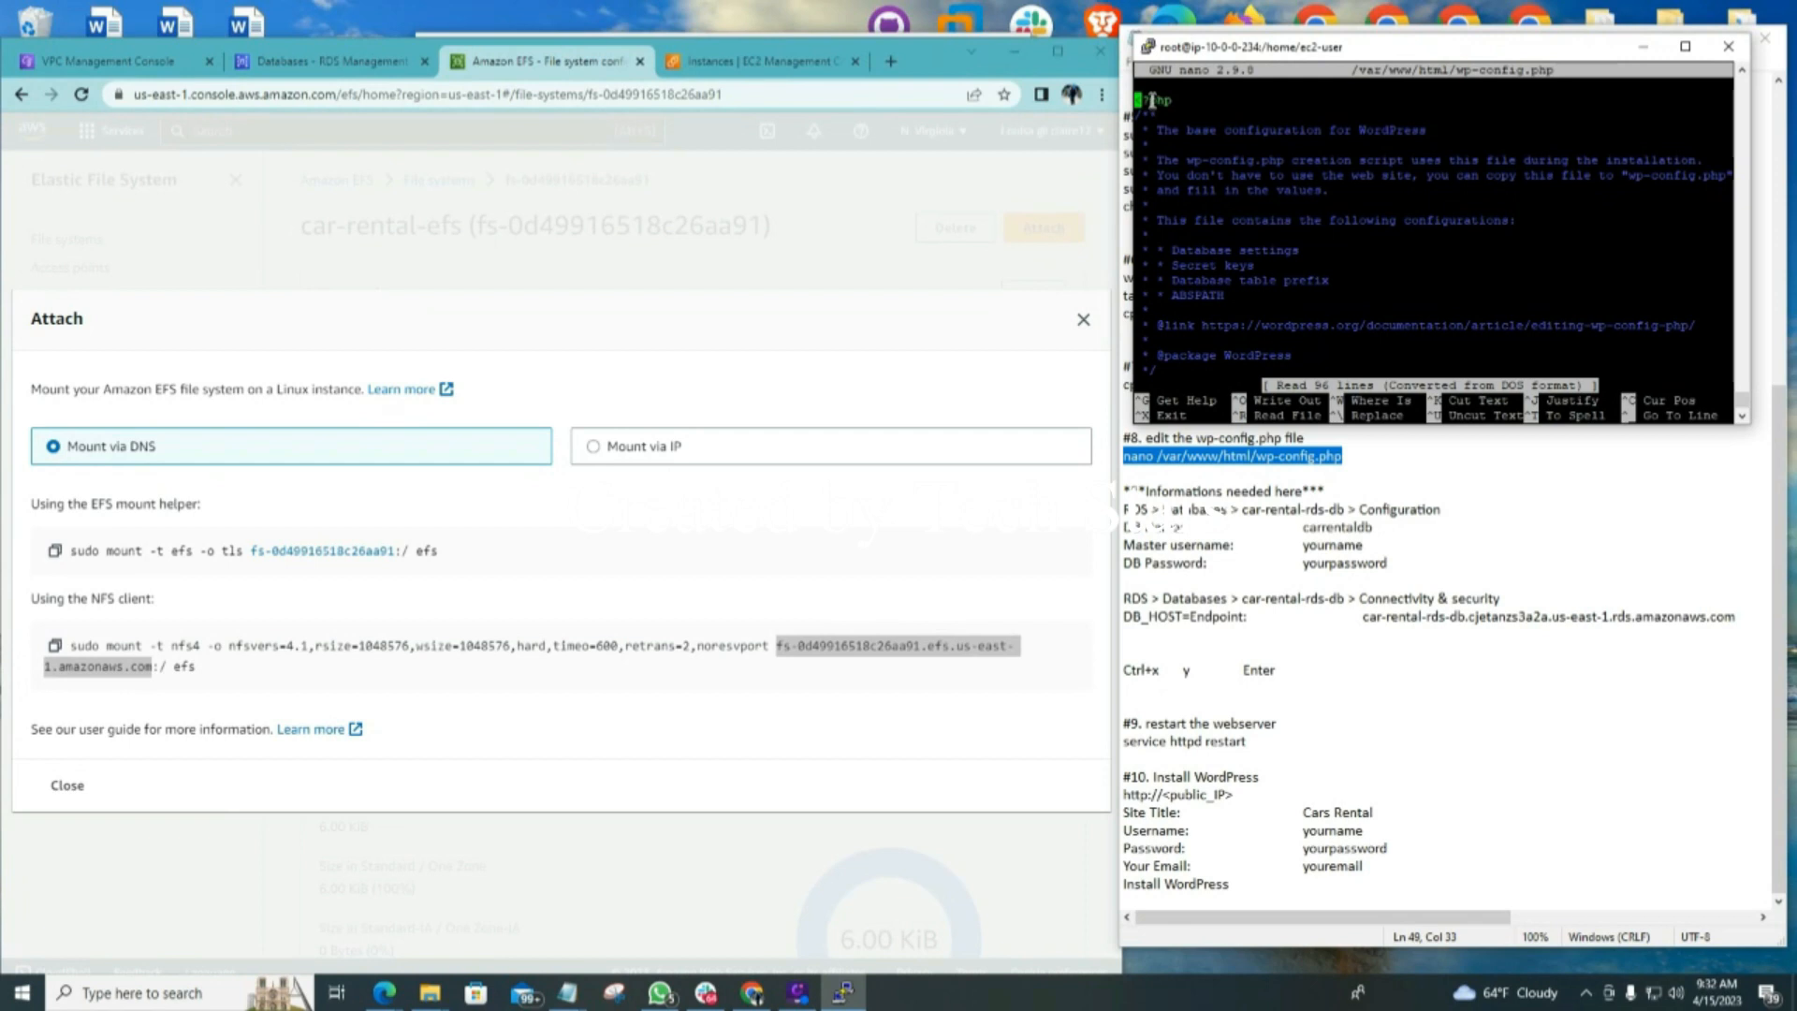
Delete the database_name_here placeholder from the DB_NAME line of wp-config.php in the PuTTY session
key(Down)
key(Down)
key(Down)
key(Down)
key(Down)
key(Down)
key(Down)
key(Down)
key(Down)
key(Down)
key(Down)
key(Down)
key(Down)
key(Down)
key(Down)
key(Down)
key(Down)
key(Down)
key(Down)
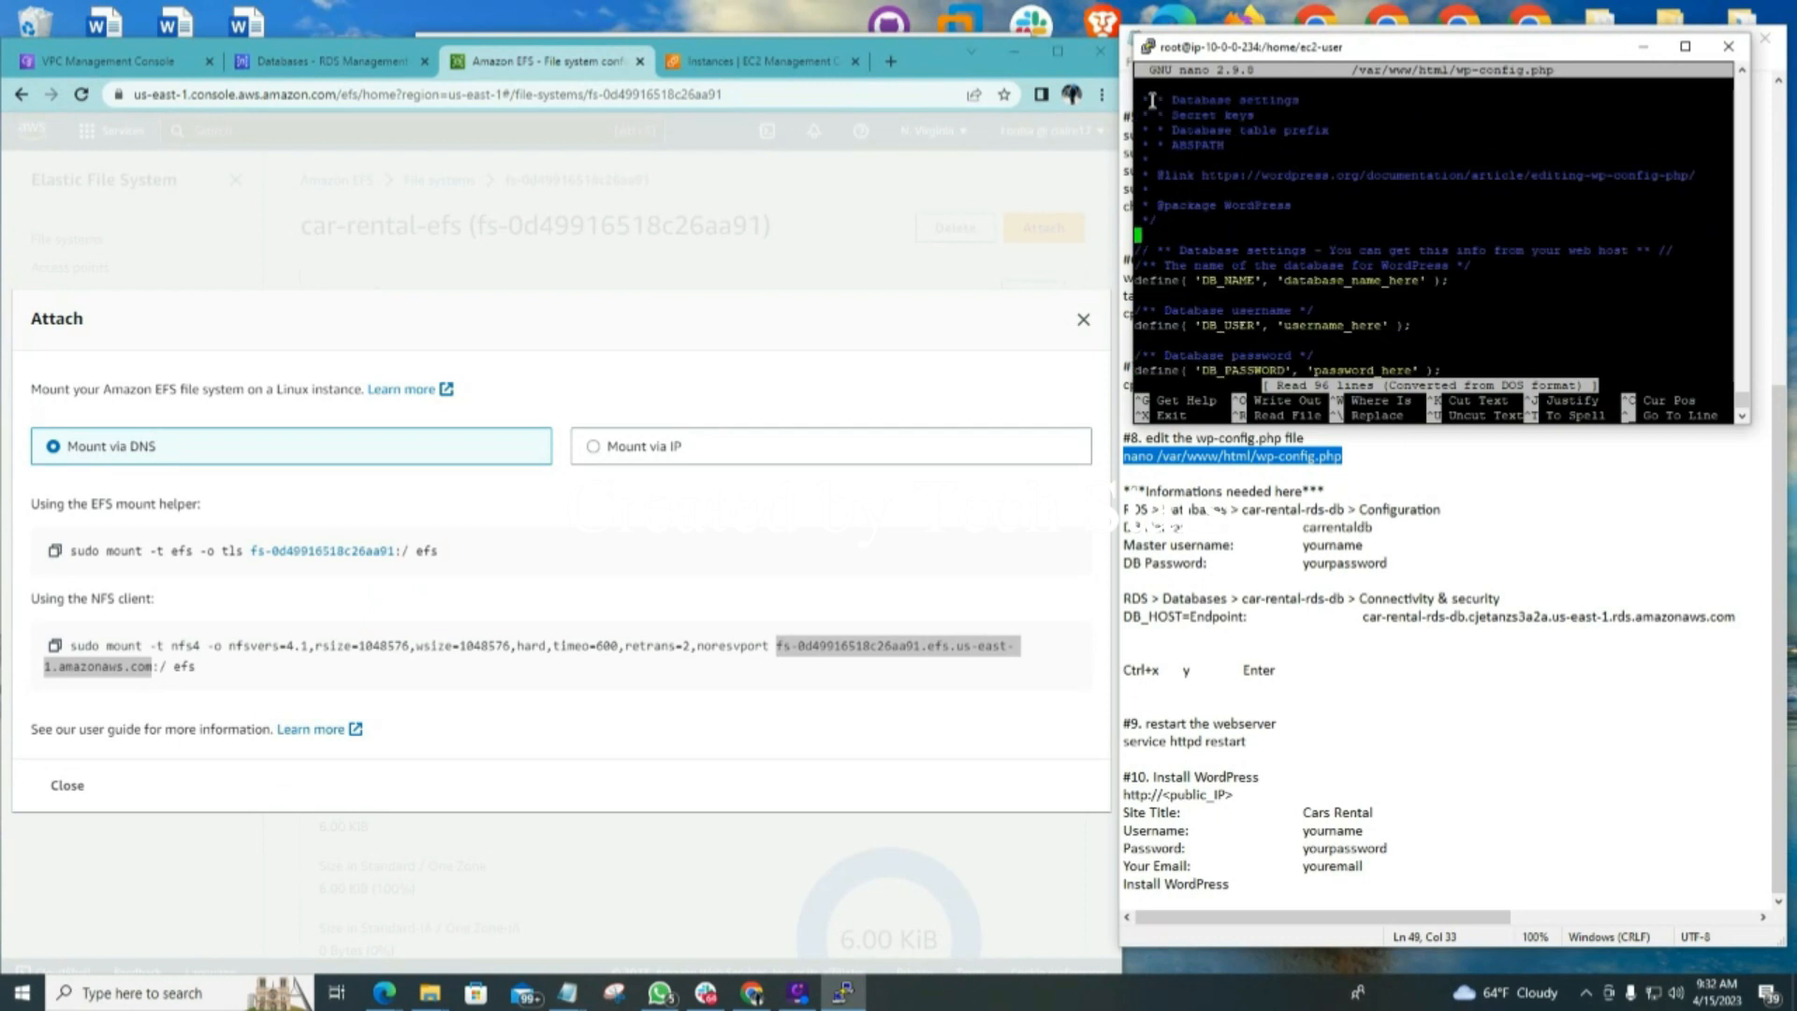
key(Down)
key(Down)
key(Down)
key(Right)
key(Right)
key(Right)
key(Right)
key(Right)
key(Right)
key(Right)
key(Right)
key(Right)
key(Right)
key(Right)
key(Right)
key(Right)
key(Right)
key(Right)
key(Right)
key(Right)
key(Right)
key(Right)
key(Right)
key(Right)
key(Right)
key(Right)
key(Right)
key(Right)
key(Right)
key(Right)
key(Right)
key(Right)
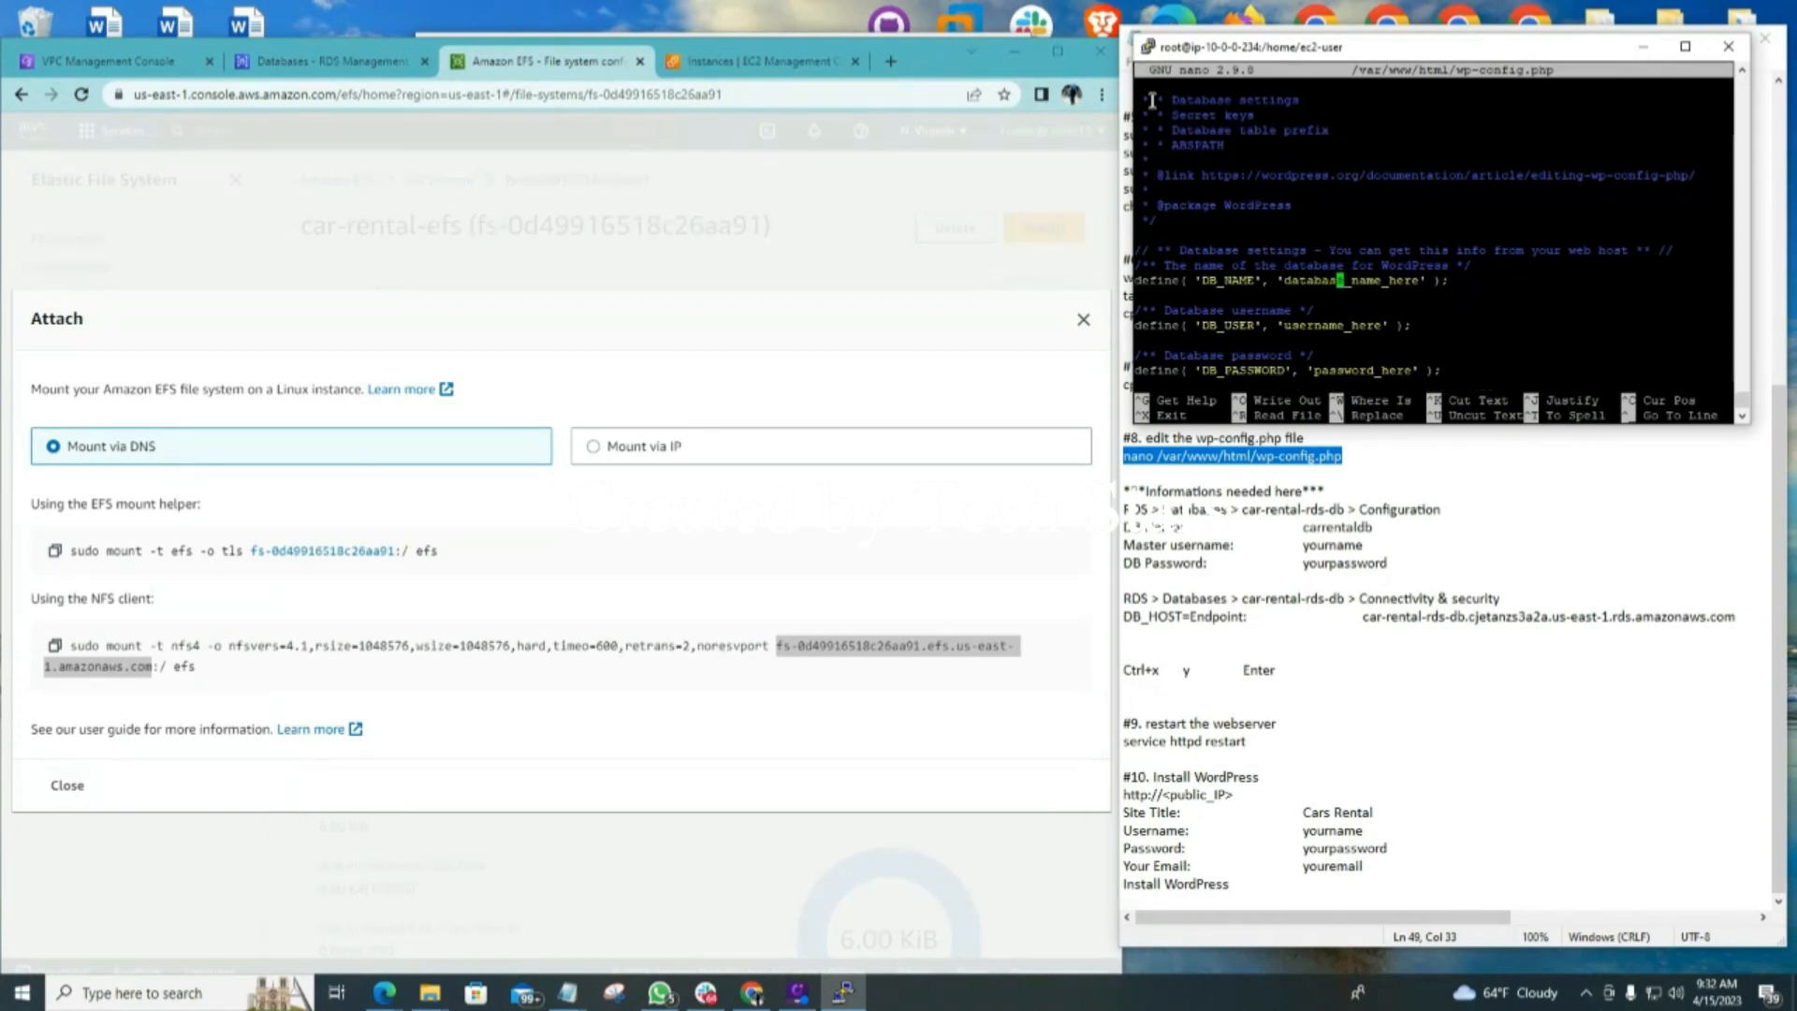
key(Right)
key(Right)
key(Right)
key(Right)
key(Right)
key(BackSpace)
key(BackSpace)
key(BackSpace)
key(BackSpace)
key(BackSpace)
key(BackSpace)
key(BackSpace)
key(BackSpace)
key(BackSpace)
key(BackSpace)
key(BackSpace)
key(BackSpace)
key(BackSpace)
key(BackSpace)
key(BackSpace)
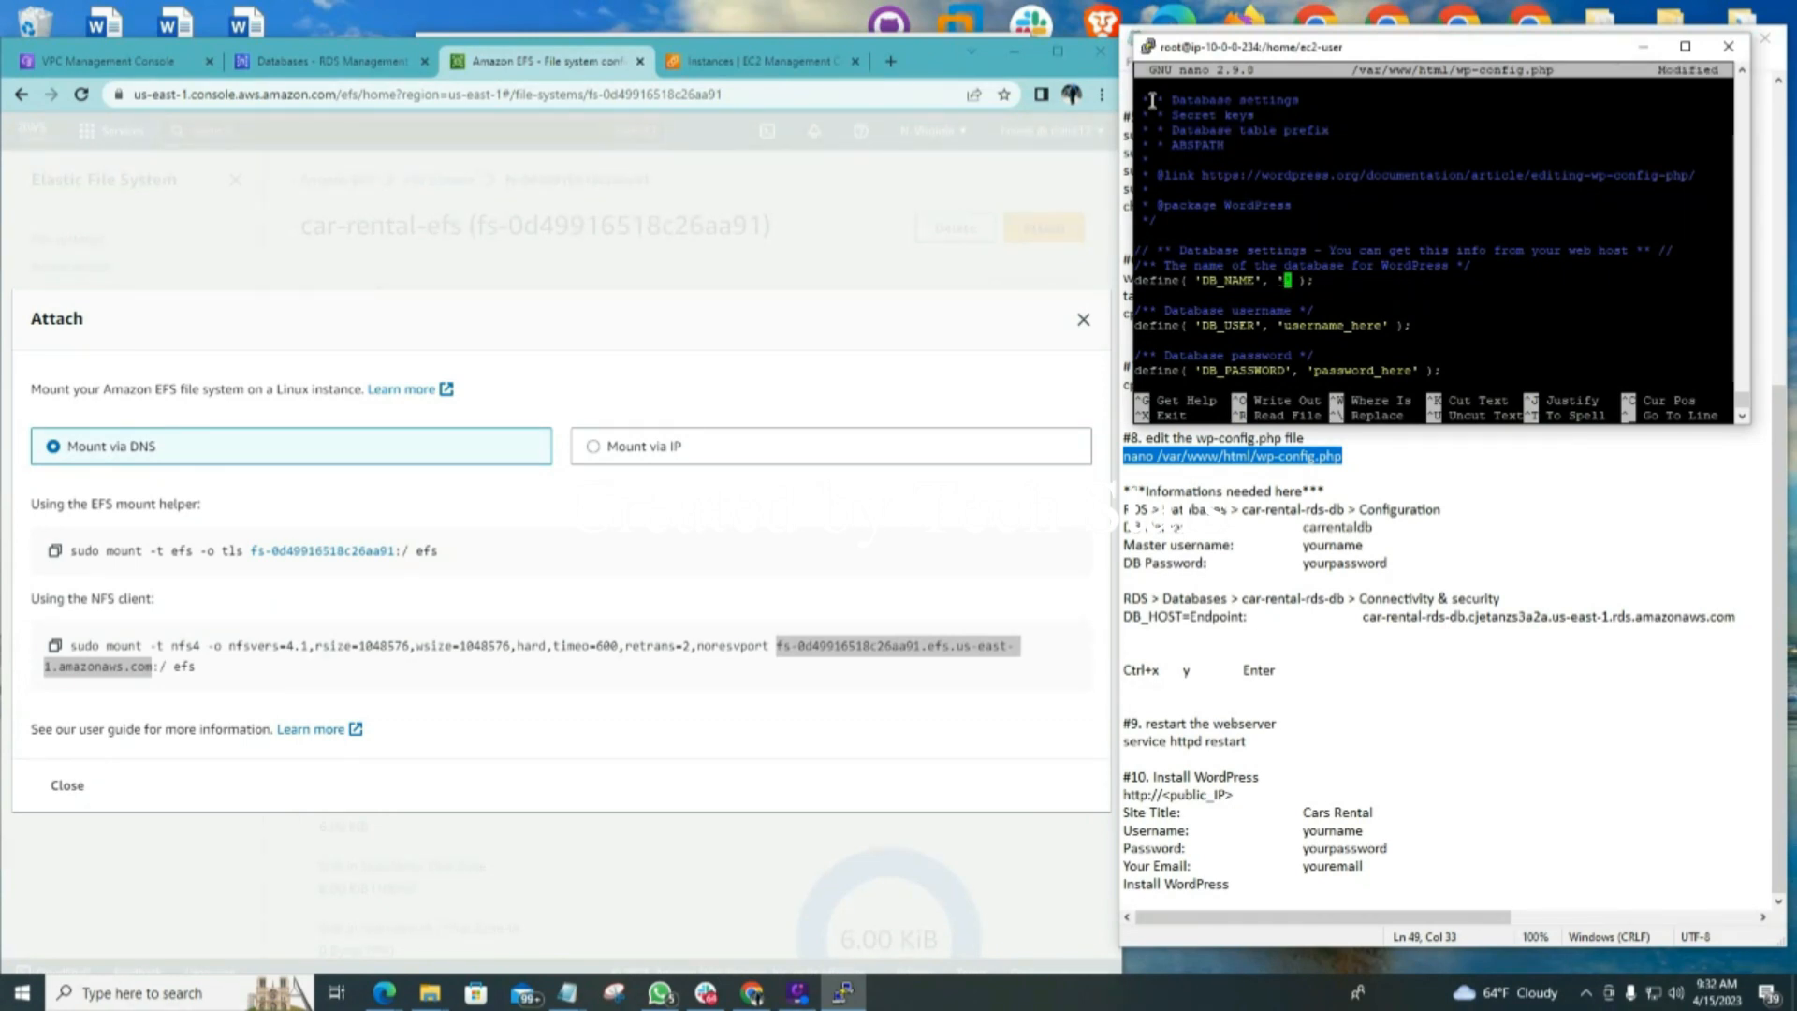
Close the EFS Attach dialog in the AWS console and open the configuration details of the RDS database car-rental-rds-db
click(1081, 318)
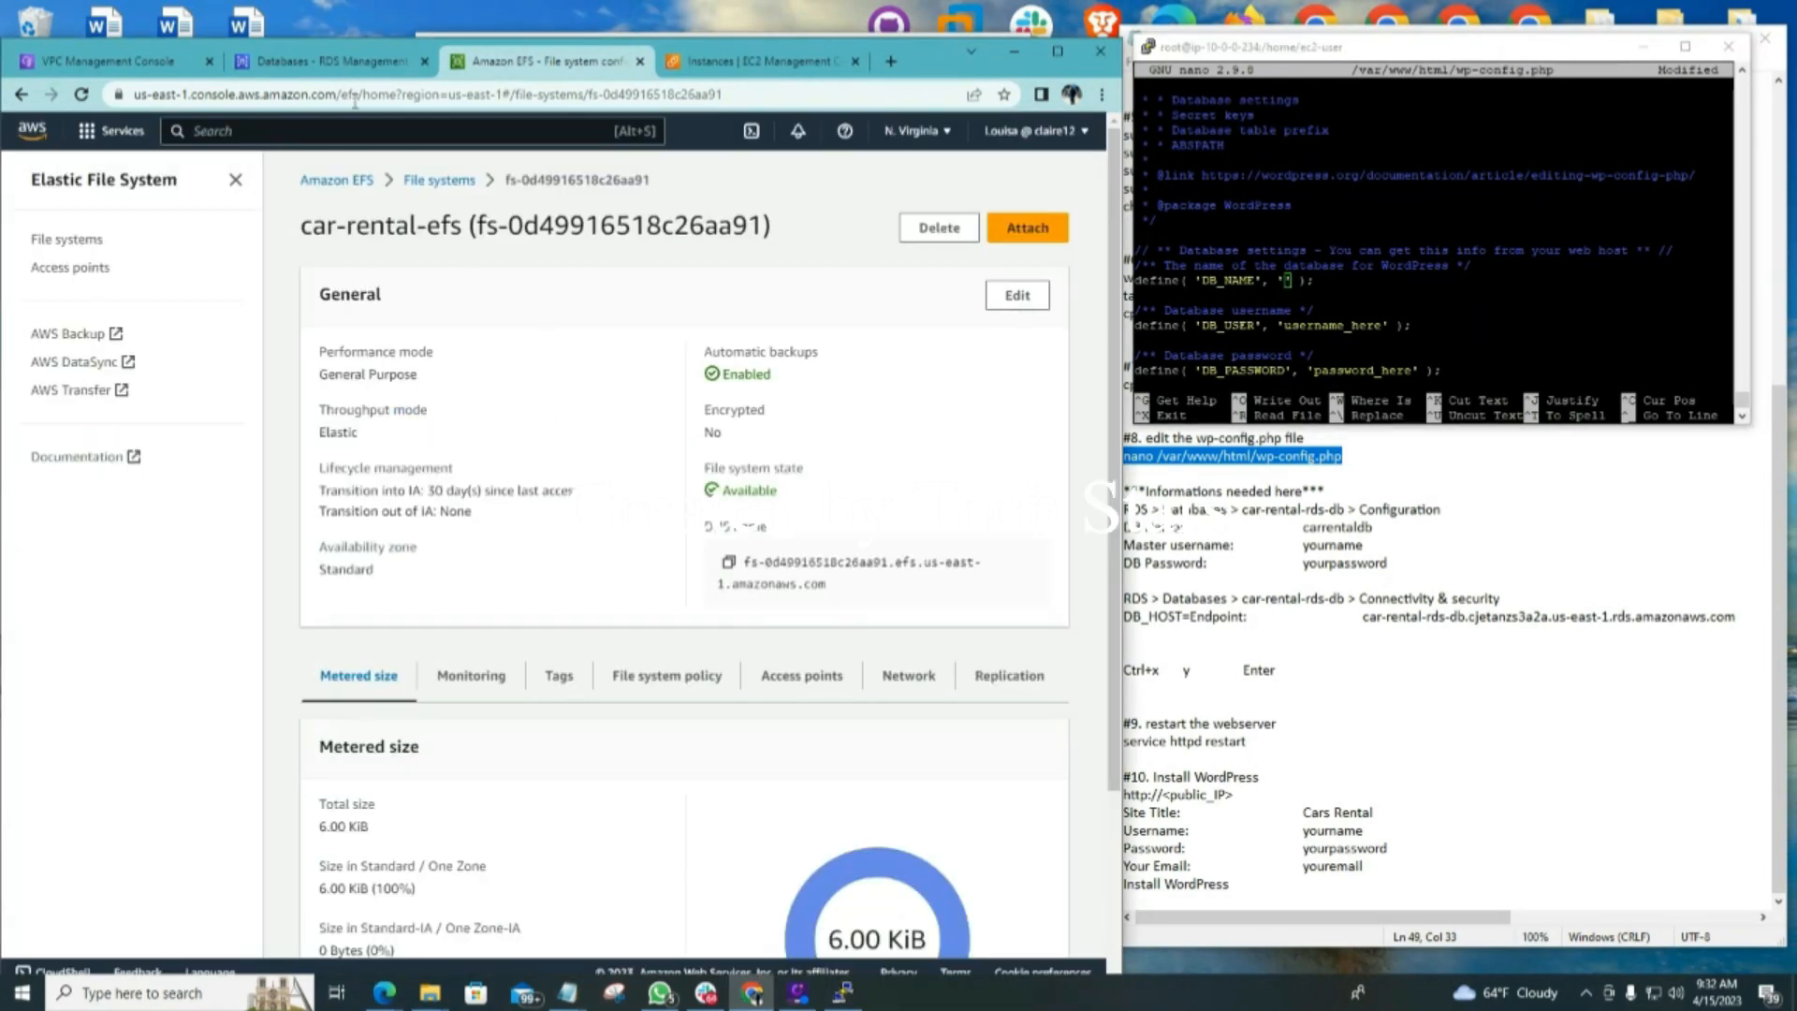
click(323, 63)
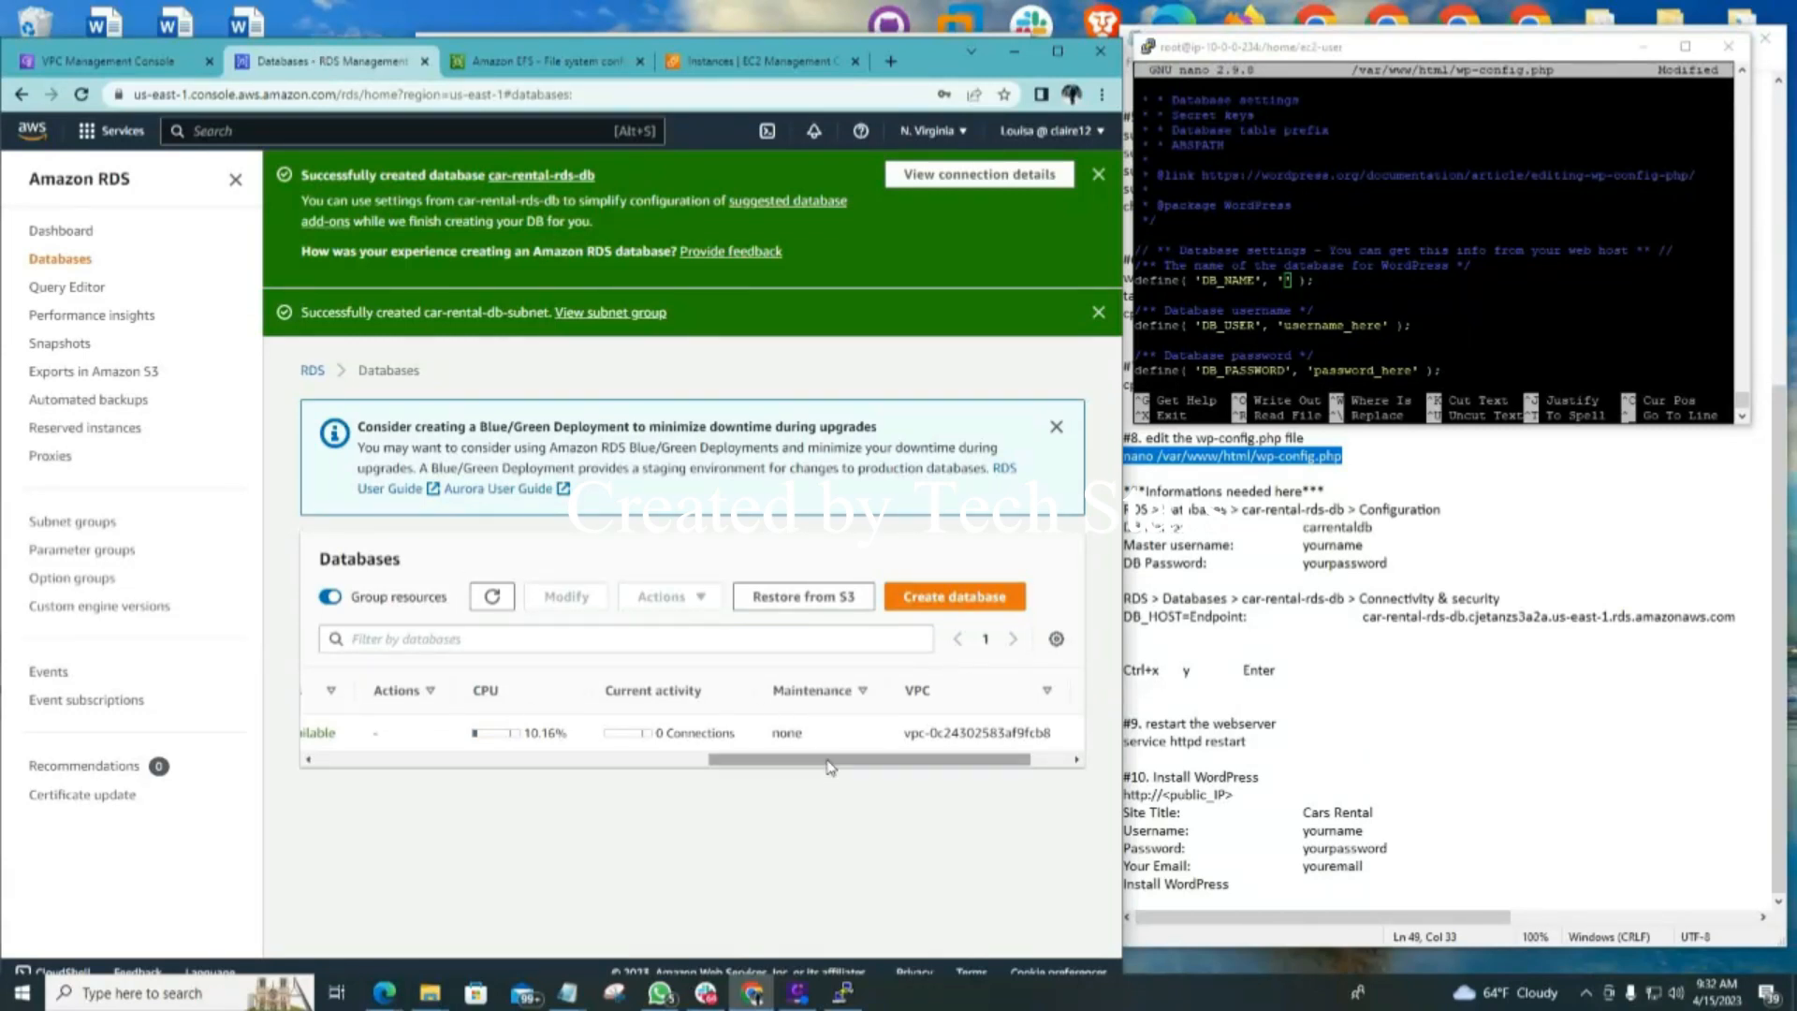
drag(806, 760, 415, 758)
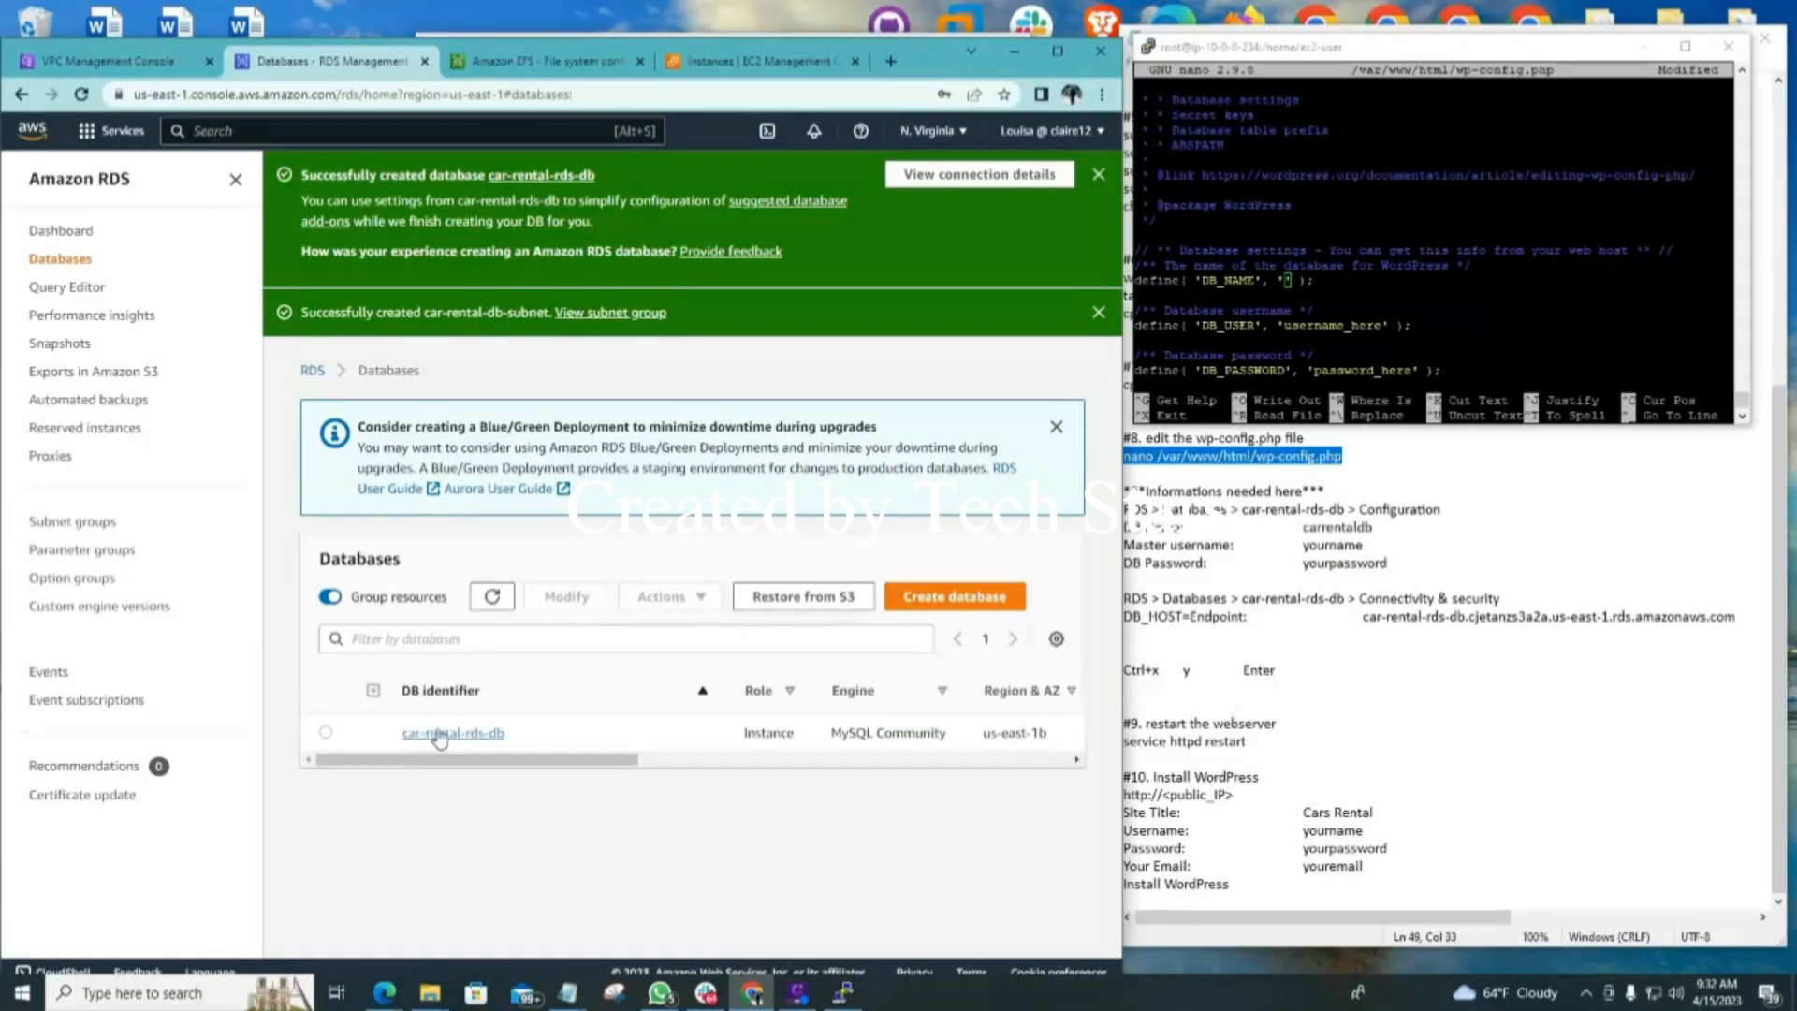
click(453, 734)
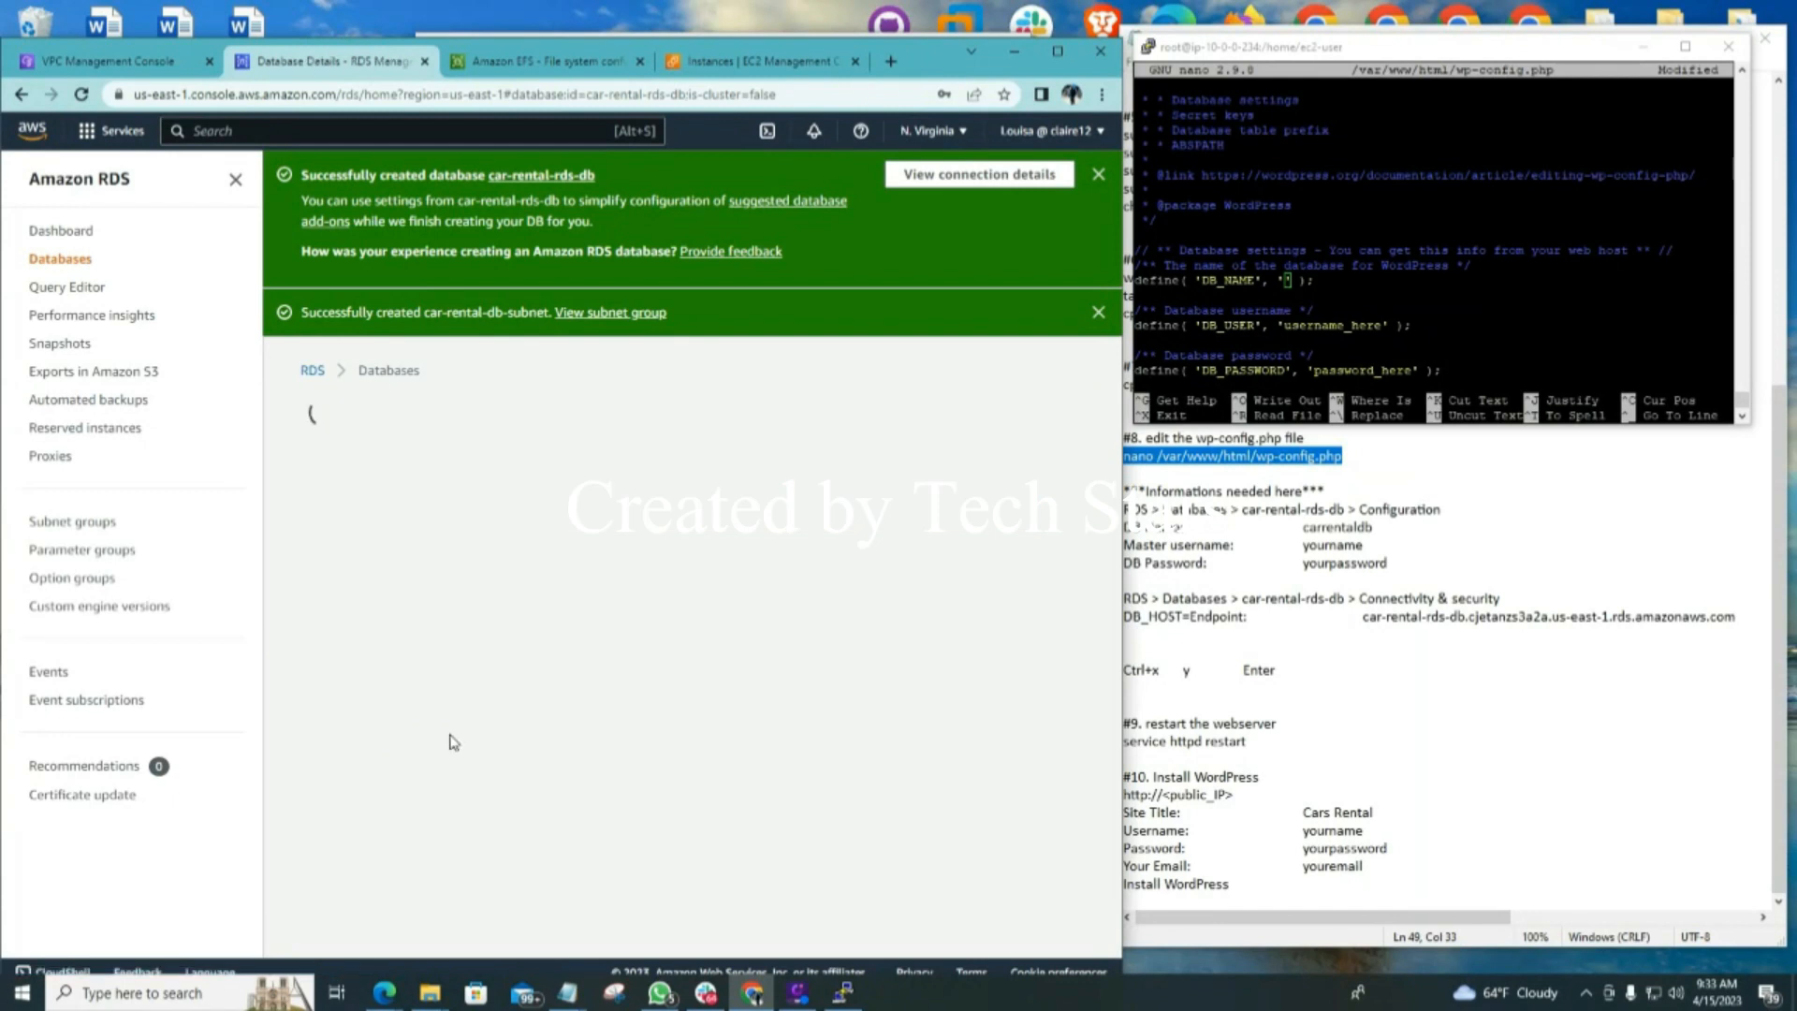
scroll(390, 620, down, 4)
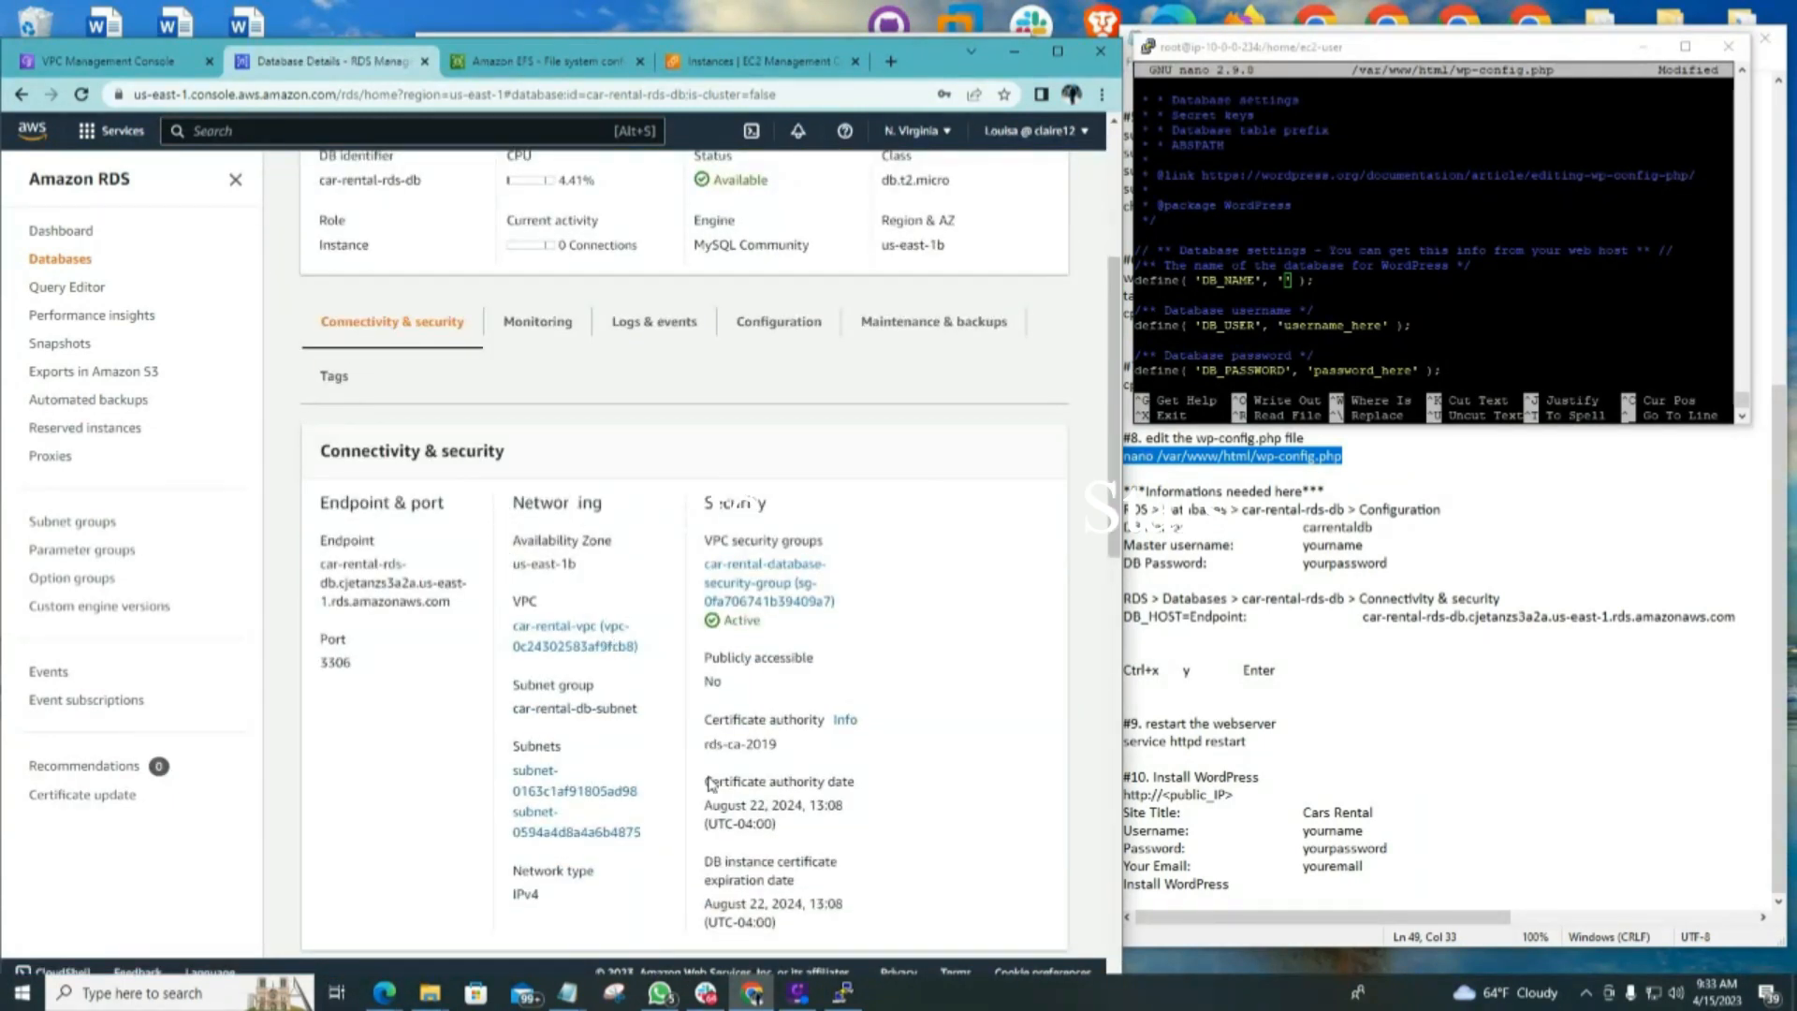
click(779, 327)
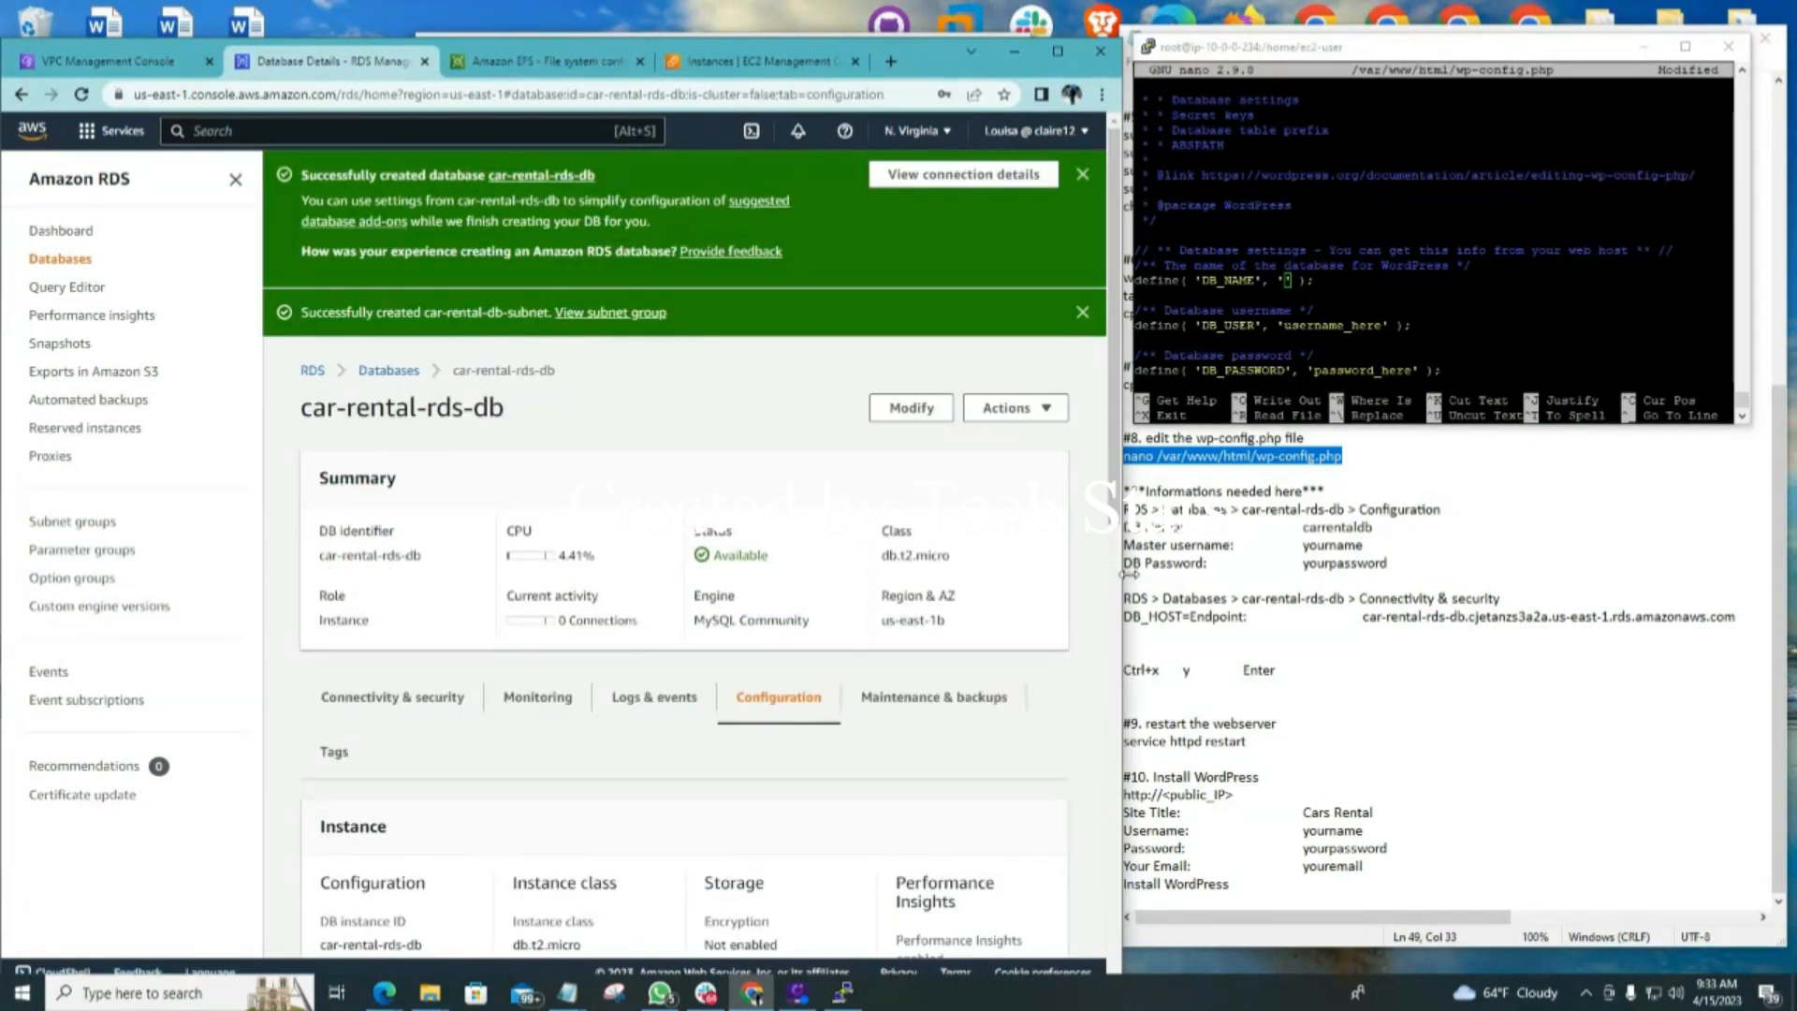
Copy the DB name carrentaldb from the RDS instance configuration and paste it as the DB_NAME value in wp-config.php
mouse_move(1120, 576)
mouse_down()
mouse_move(1078, 582)
mouse_move(1105, 582)
mouse_up()
scroll(716, 707, down, 5)
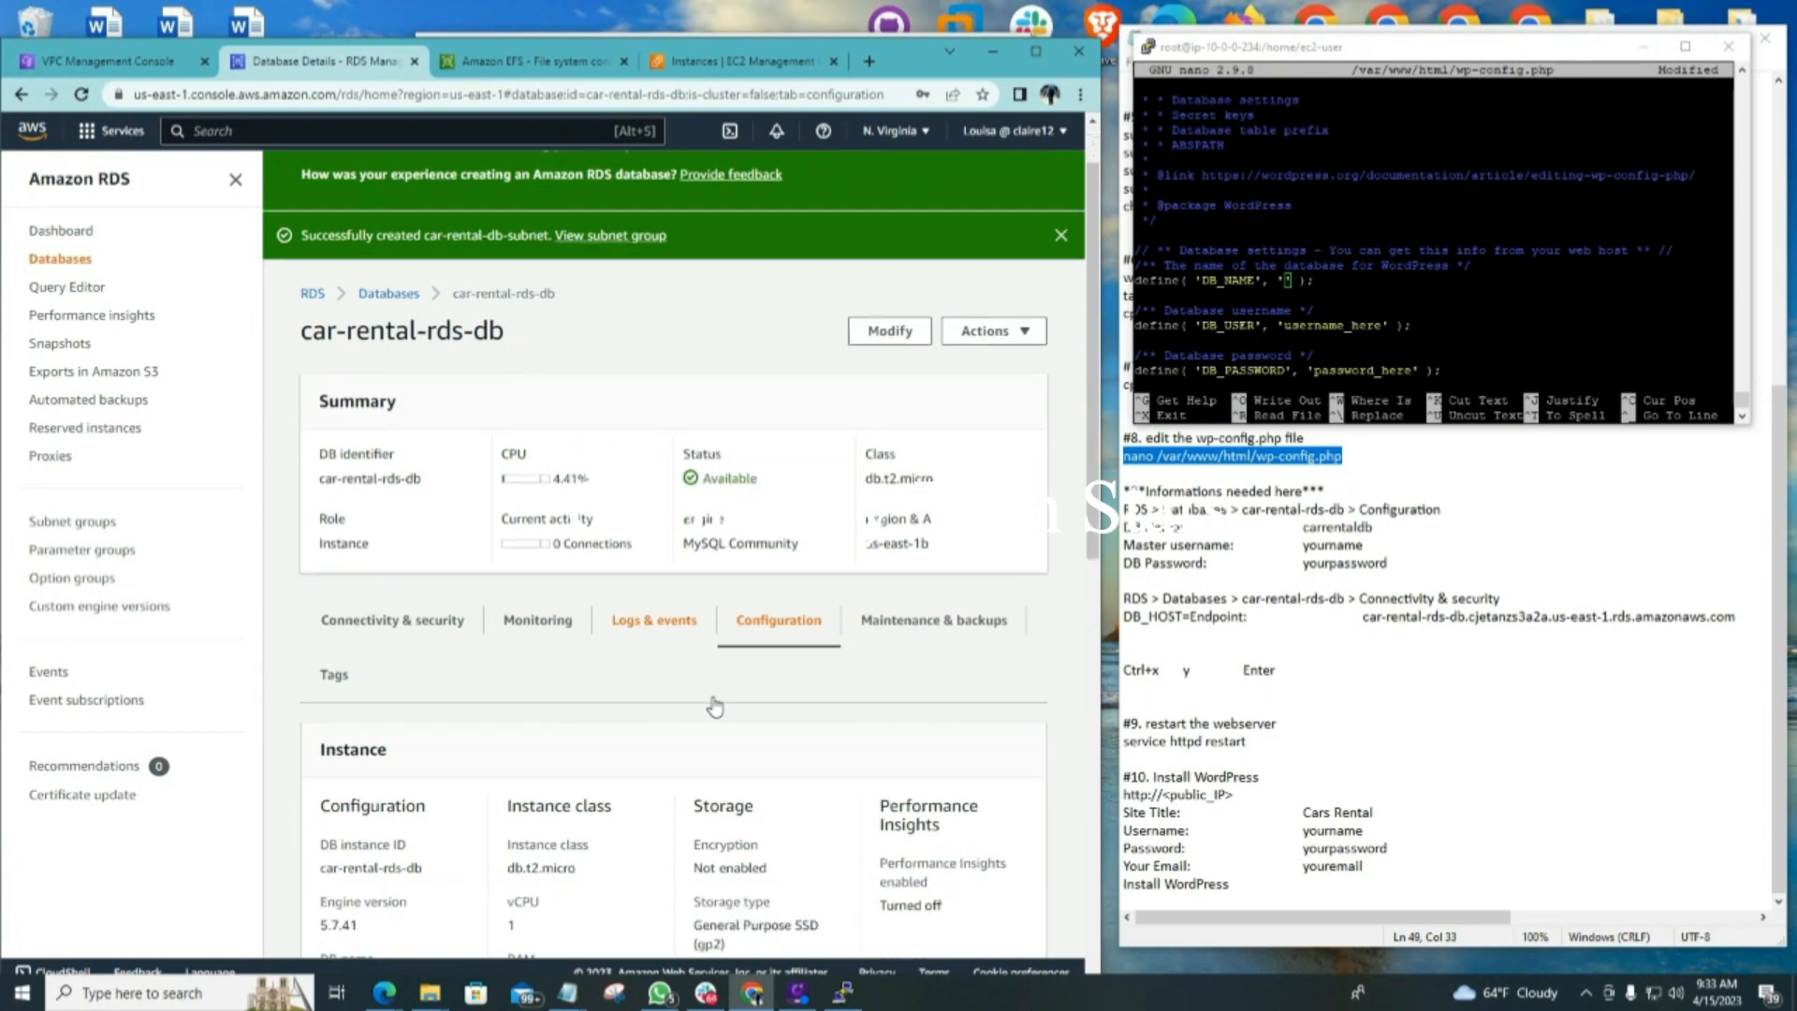
scroll(717, 707, down, 3)
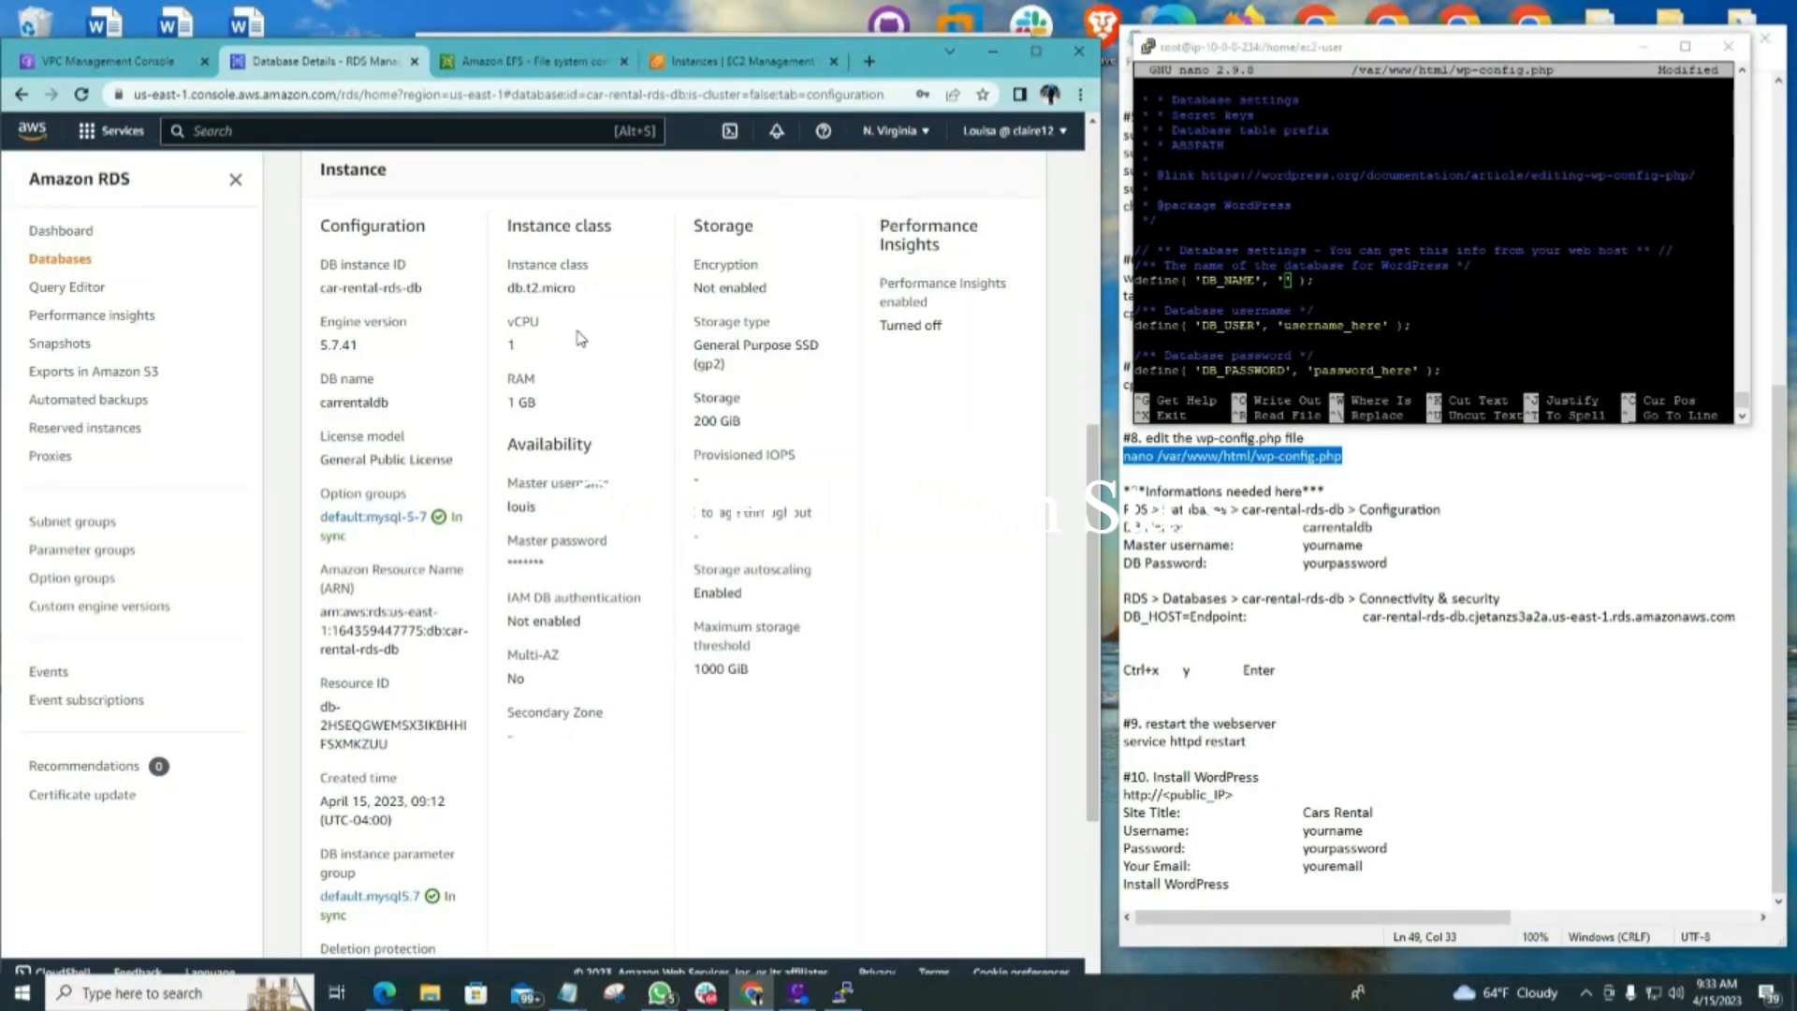
scroll(655, 369, up, 4)
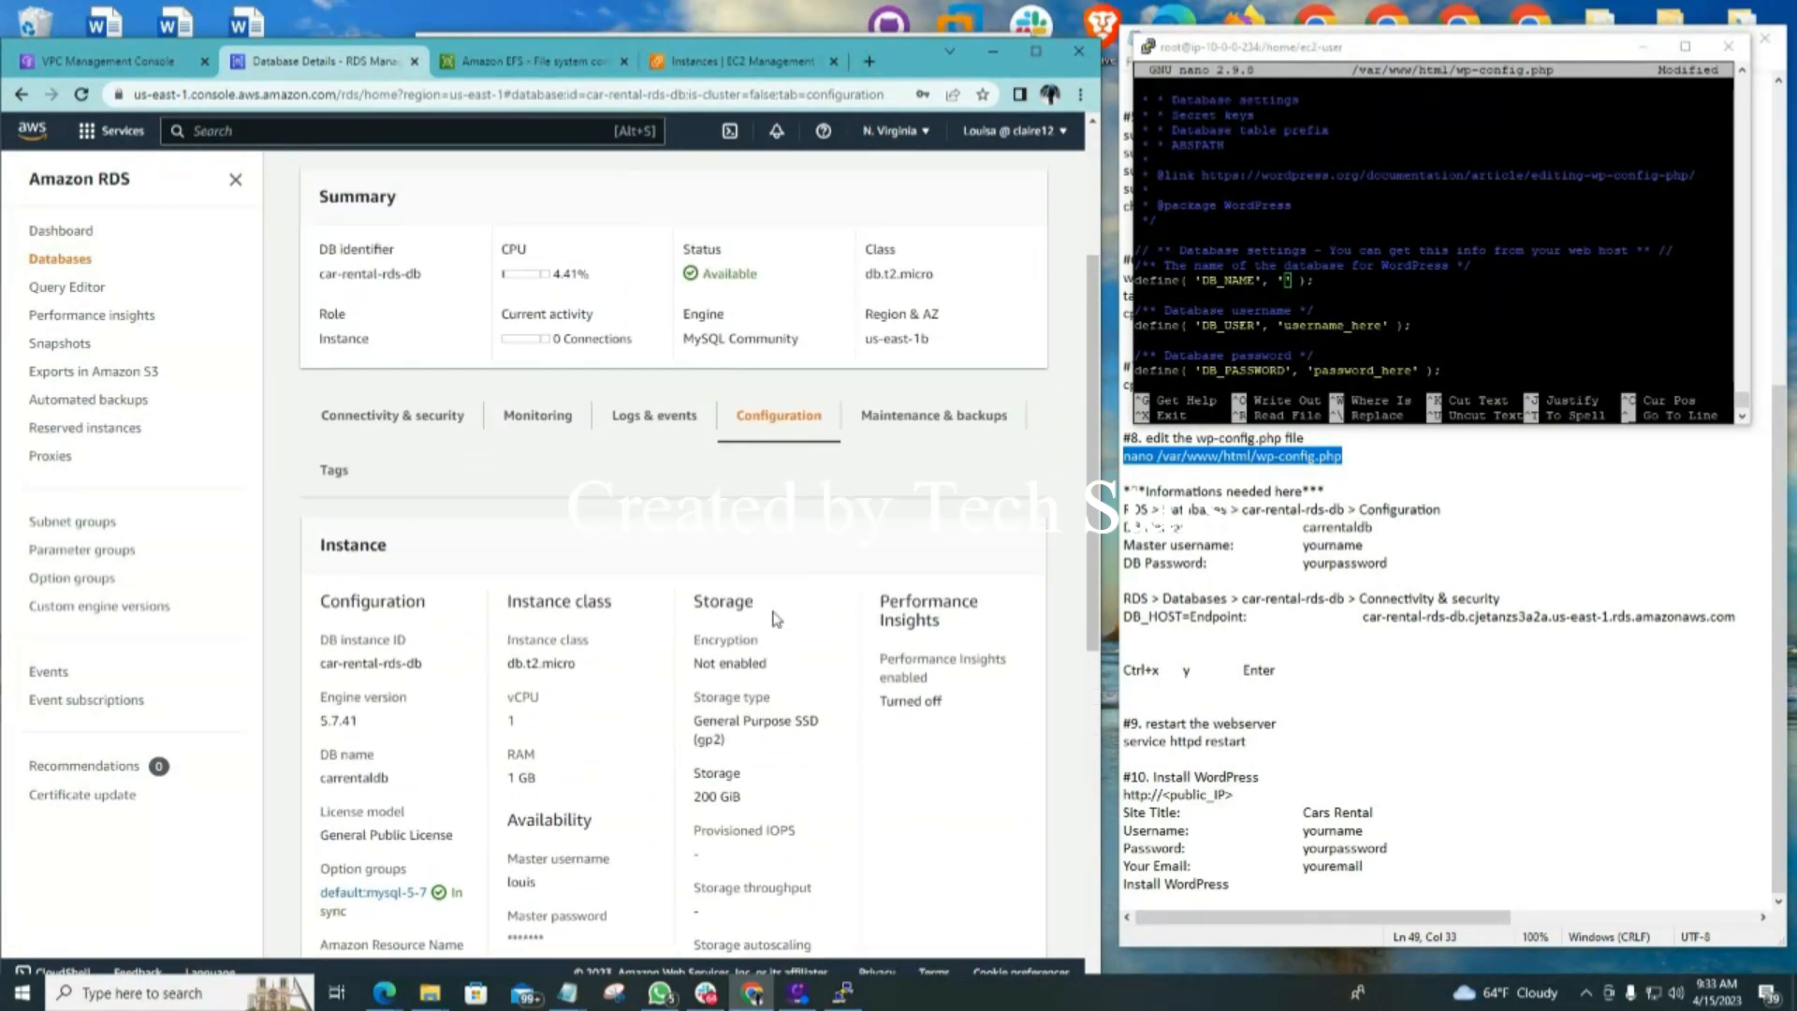
scroll(607, 625, down, 1)
scroll(607, 625, down, 1)
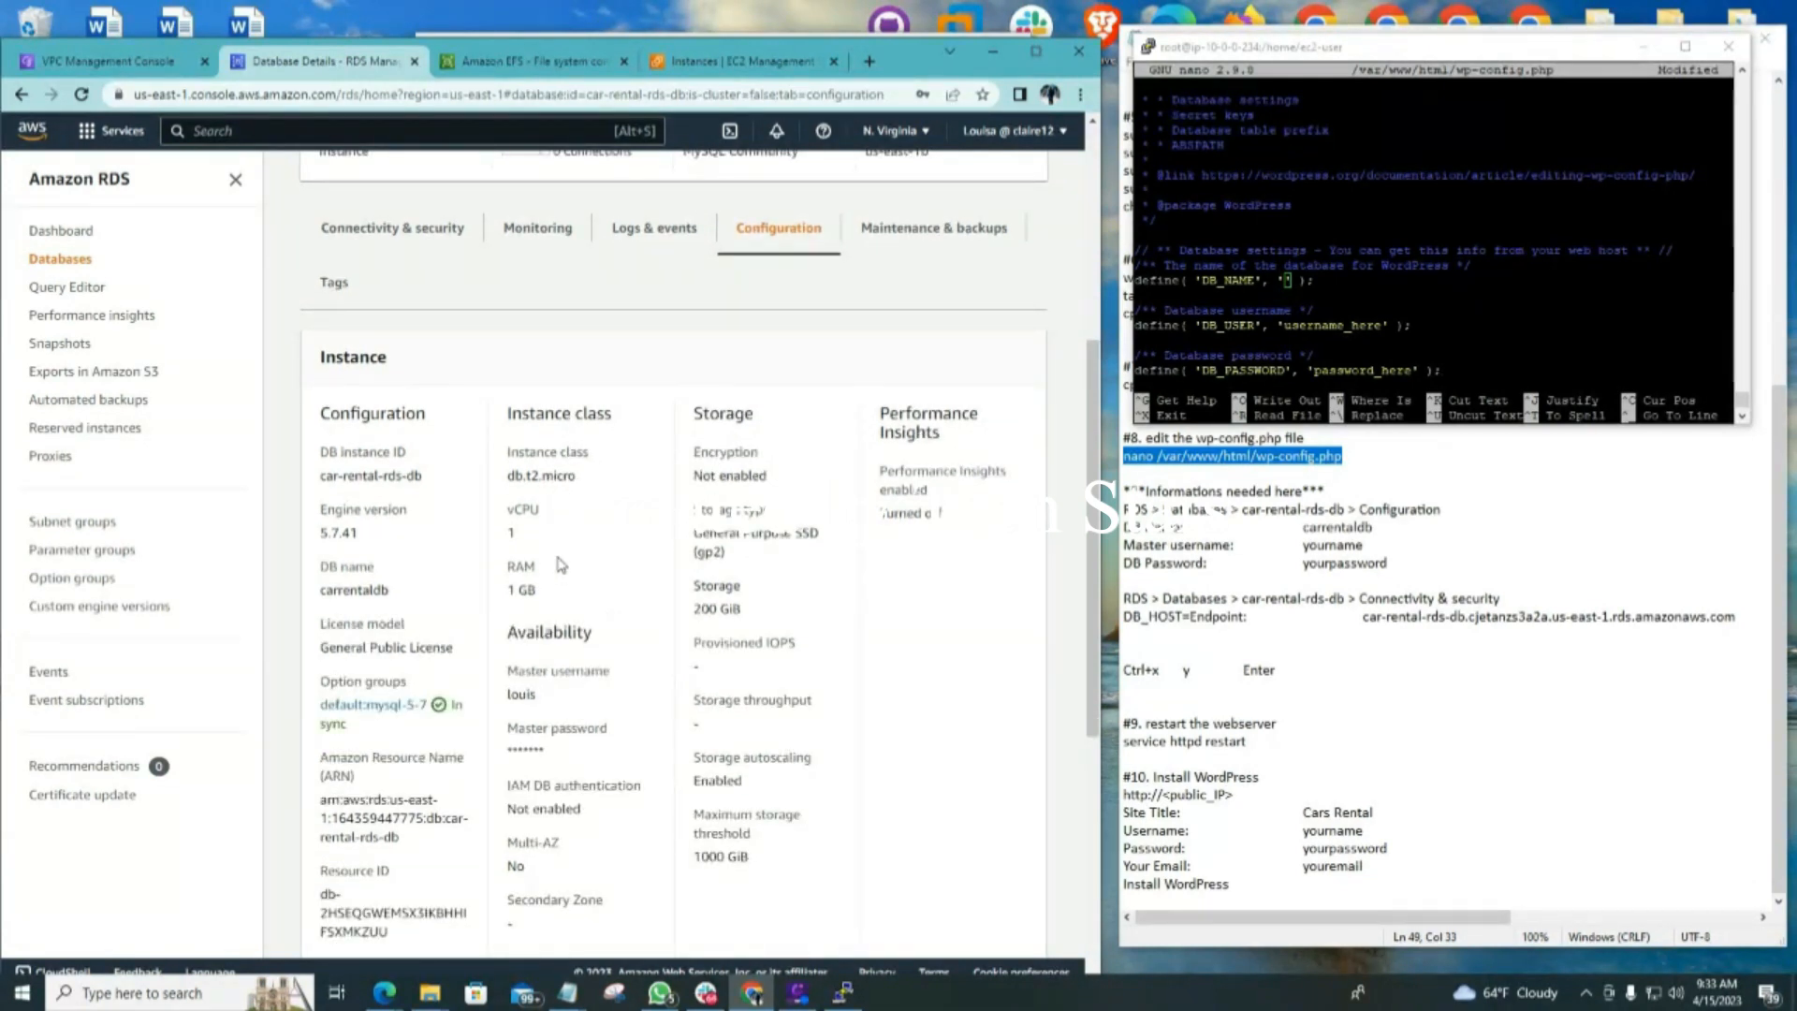
scroll(560, 564, down, 1)
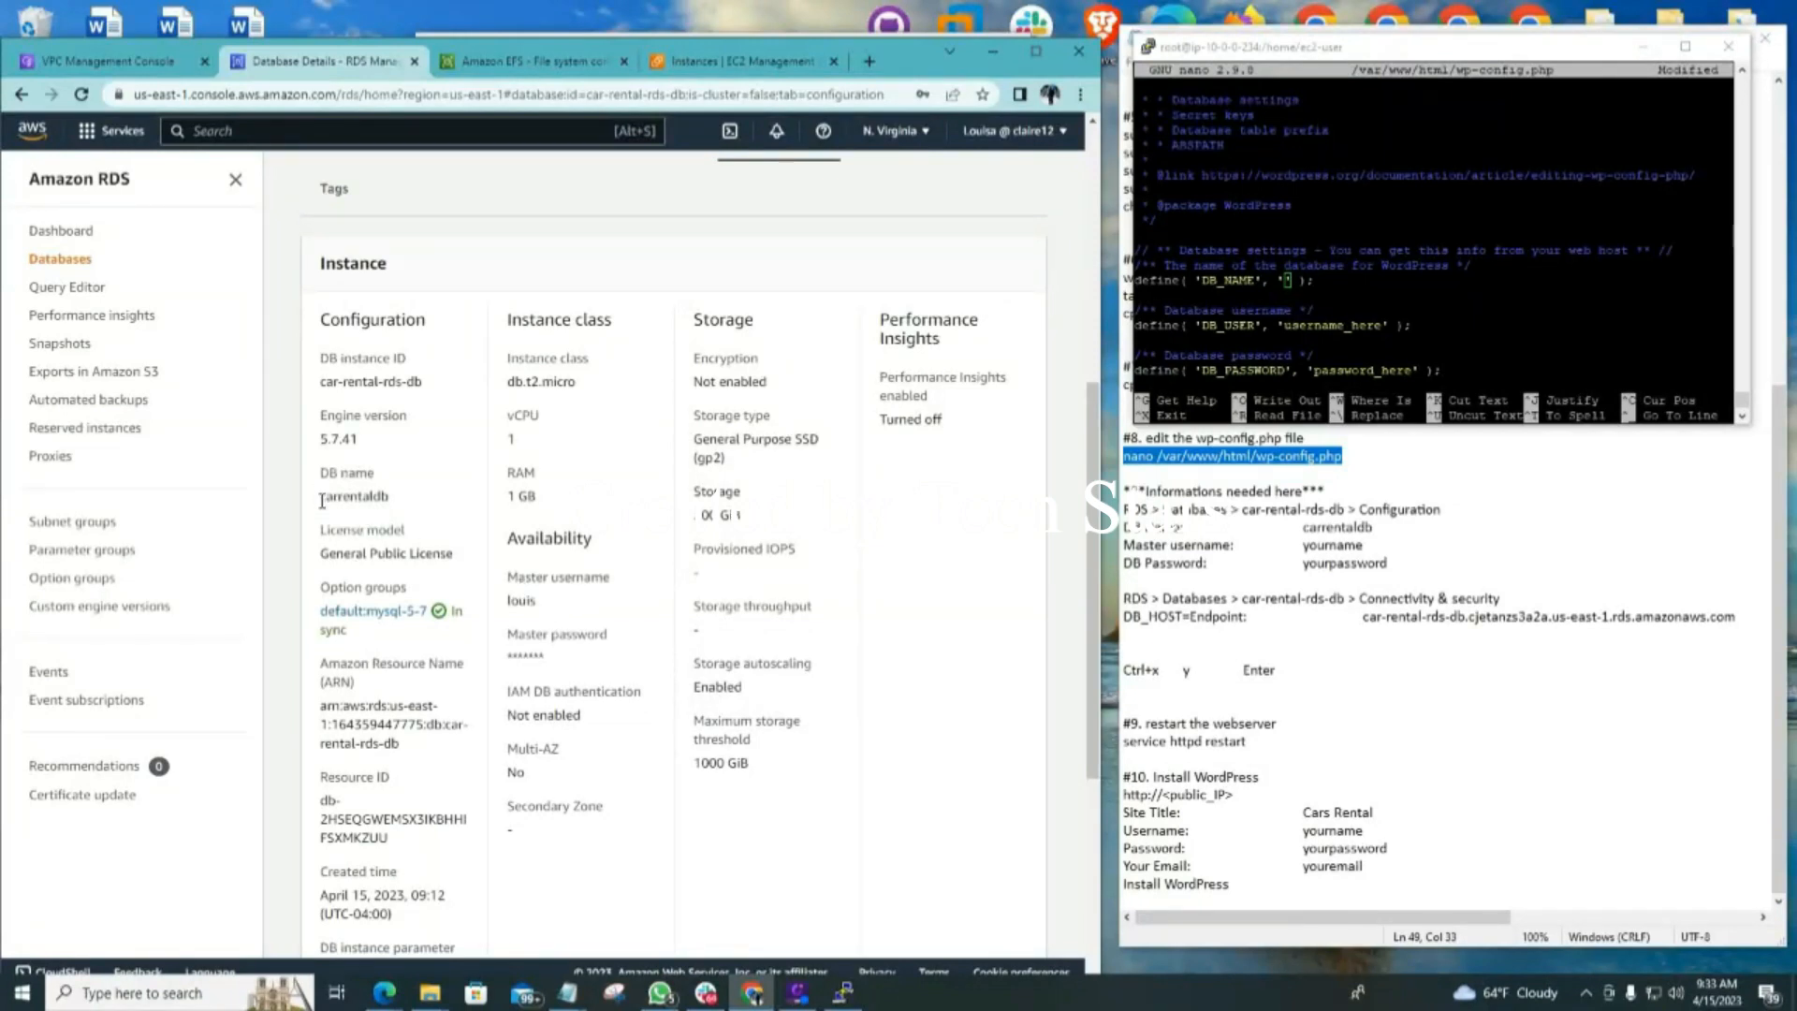
drag(322, 496, 389, 497)
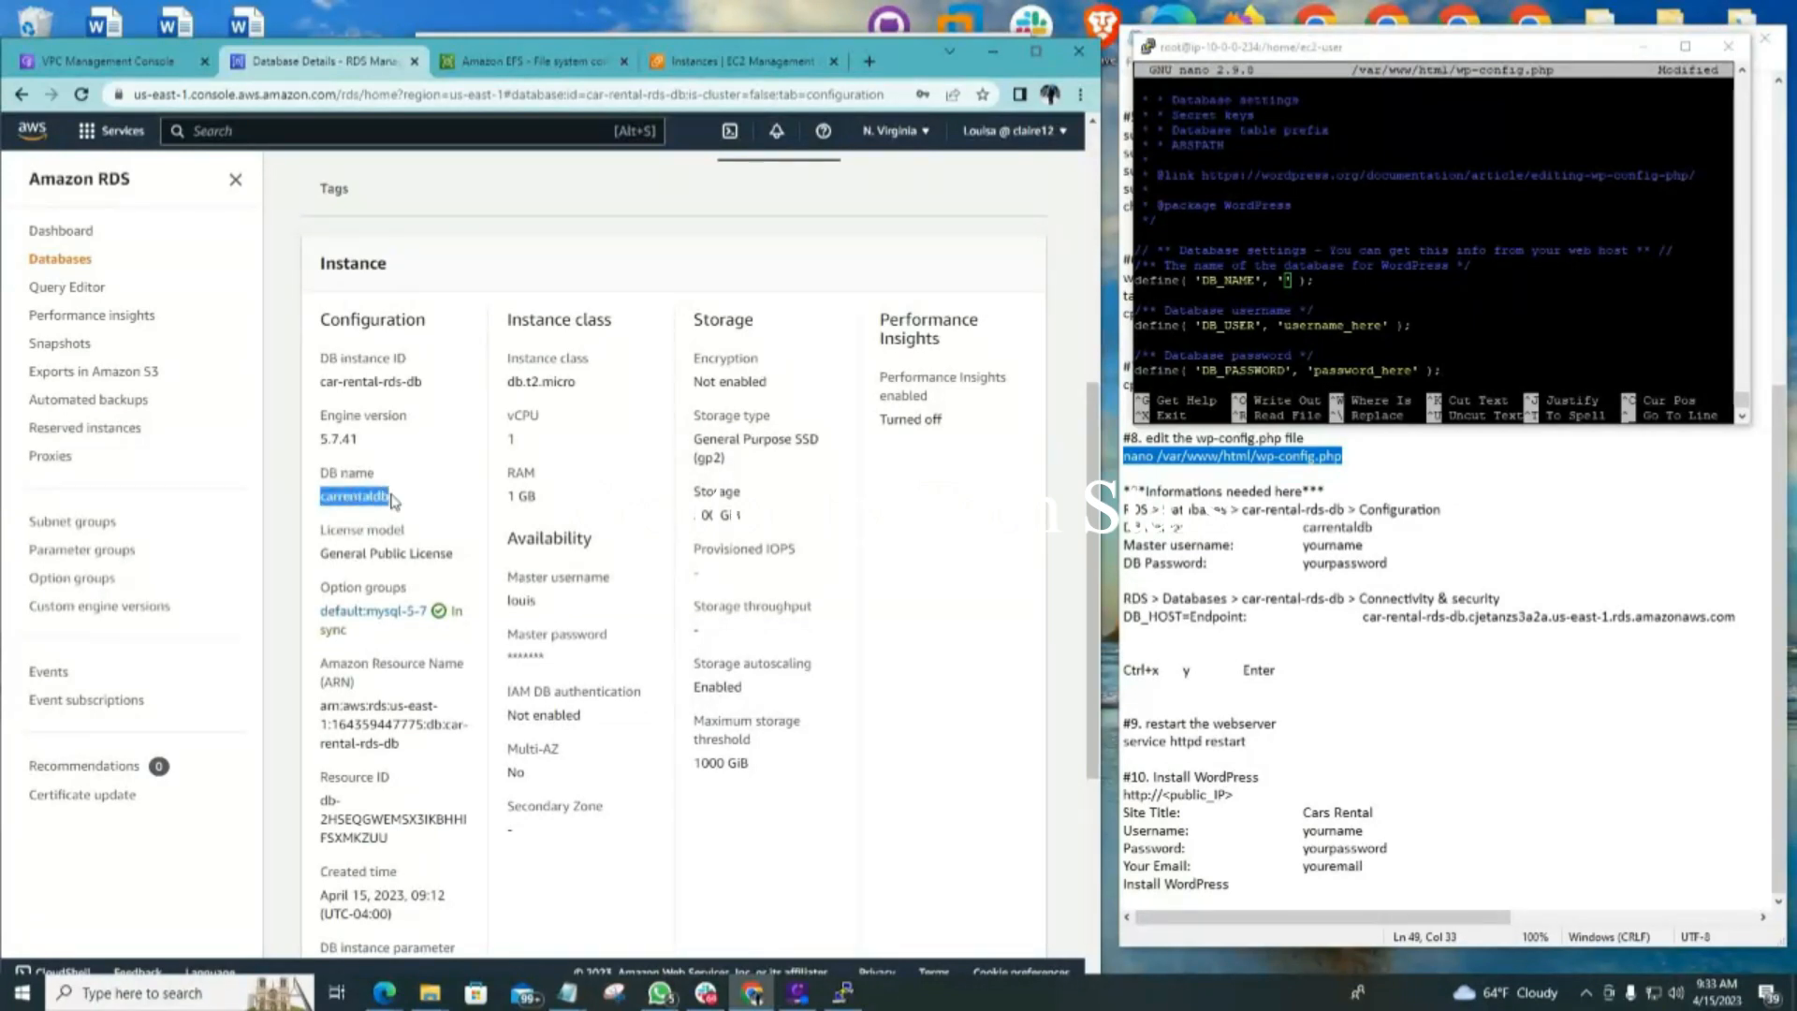
right_click(369, 496)
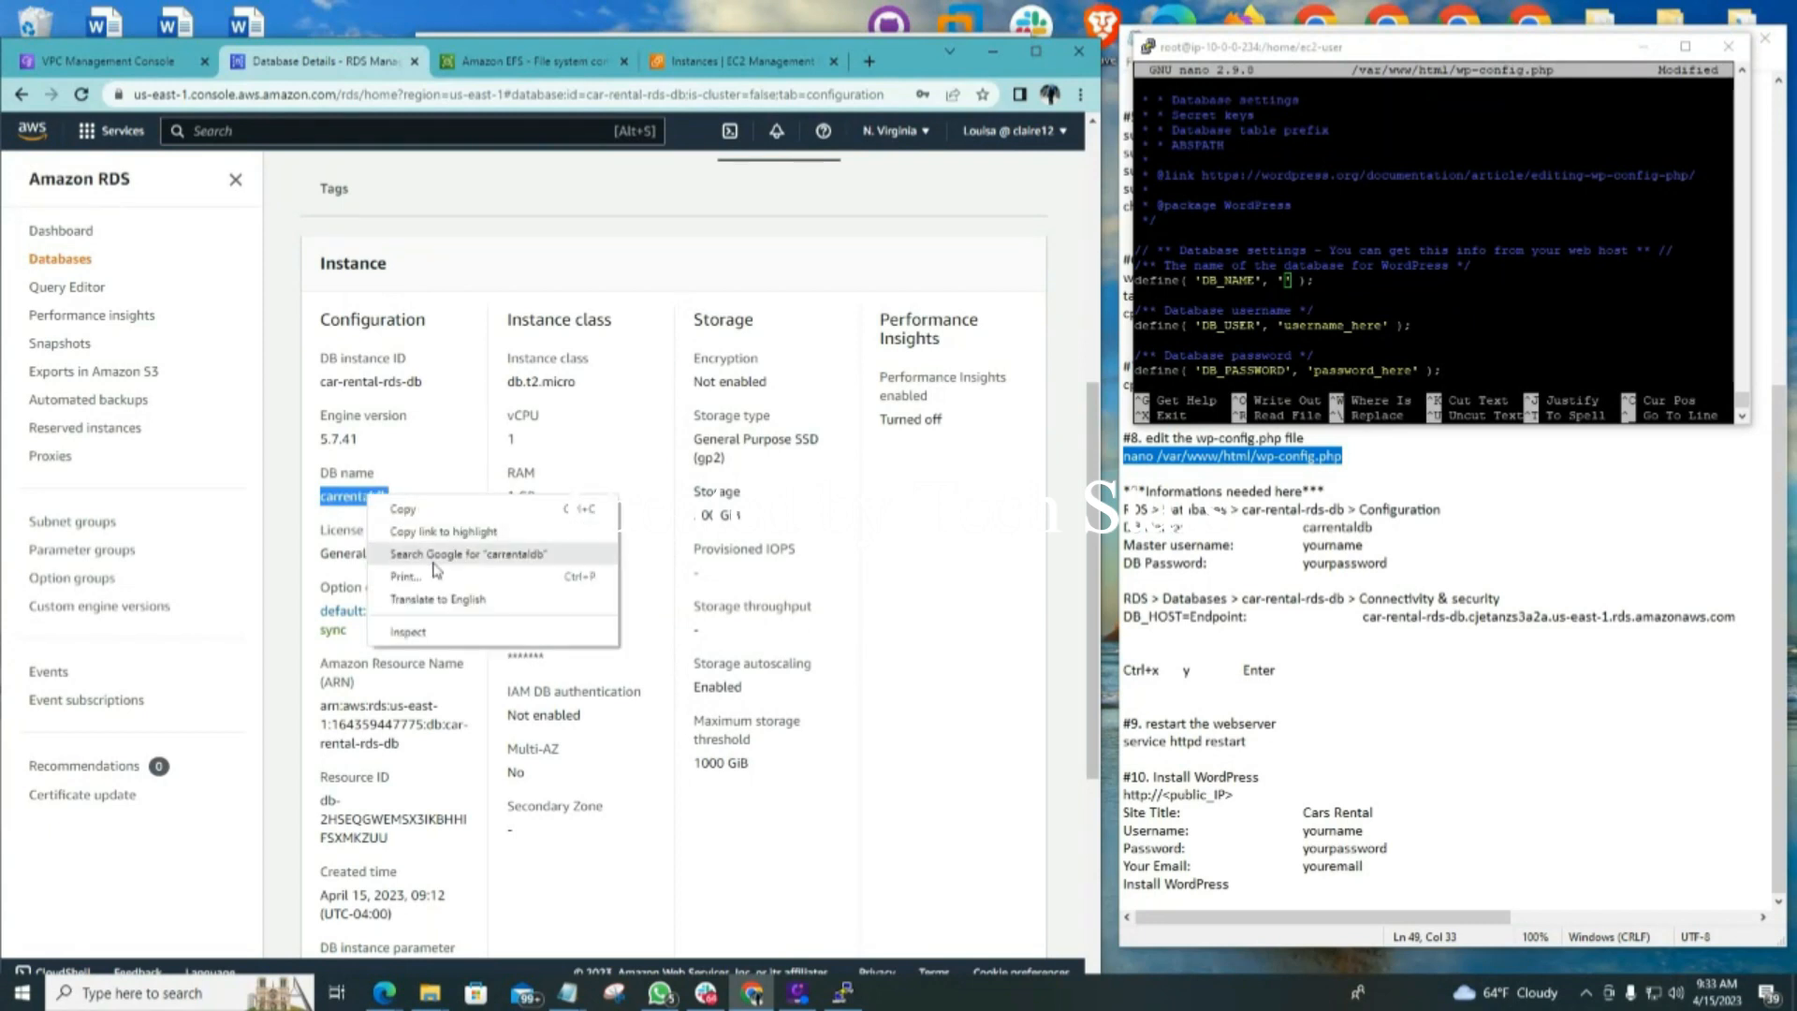
click(406, 511)
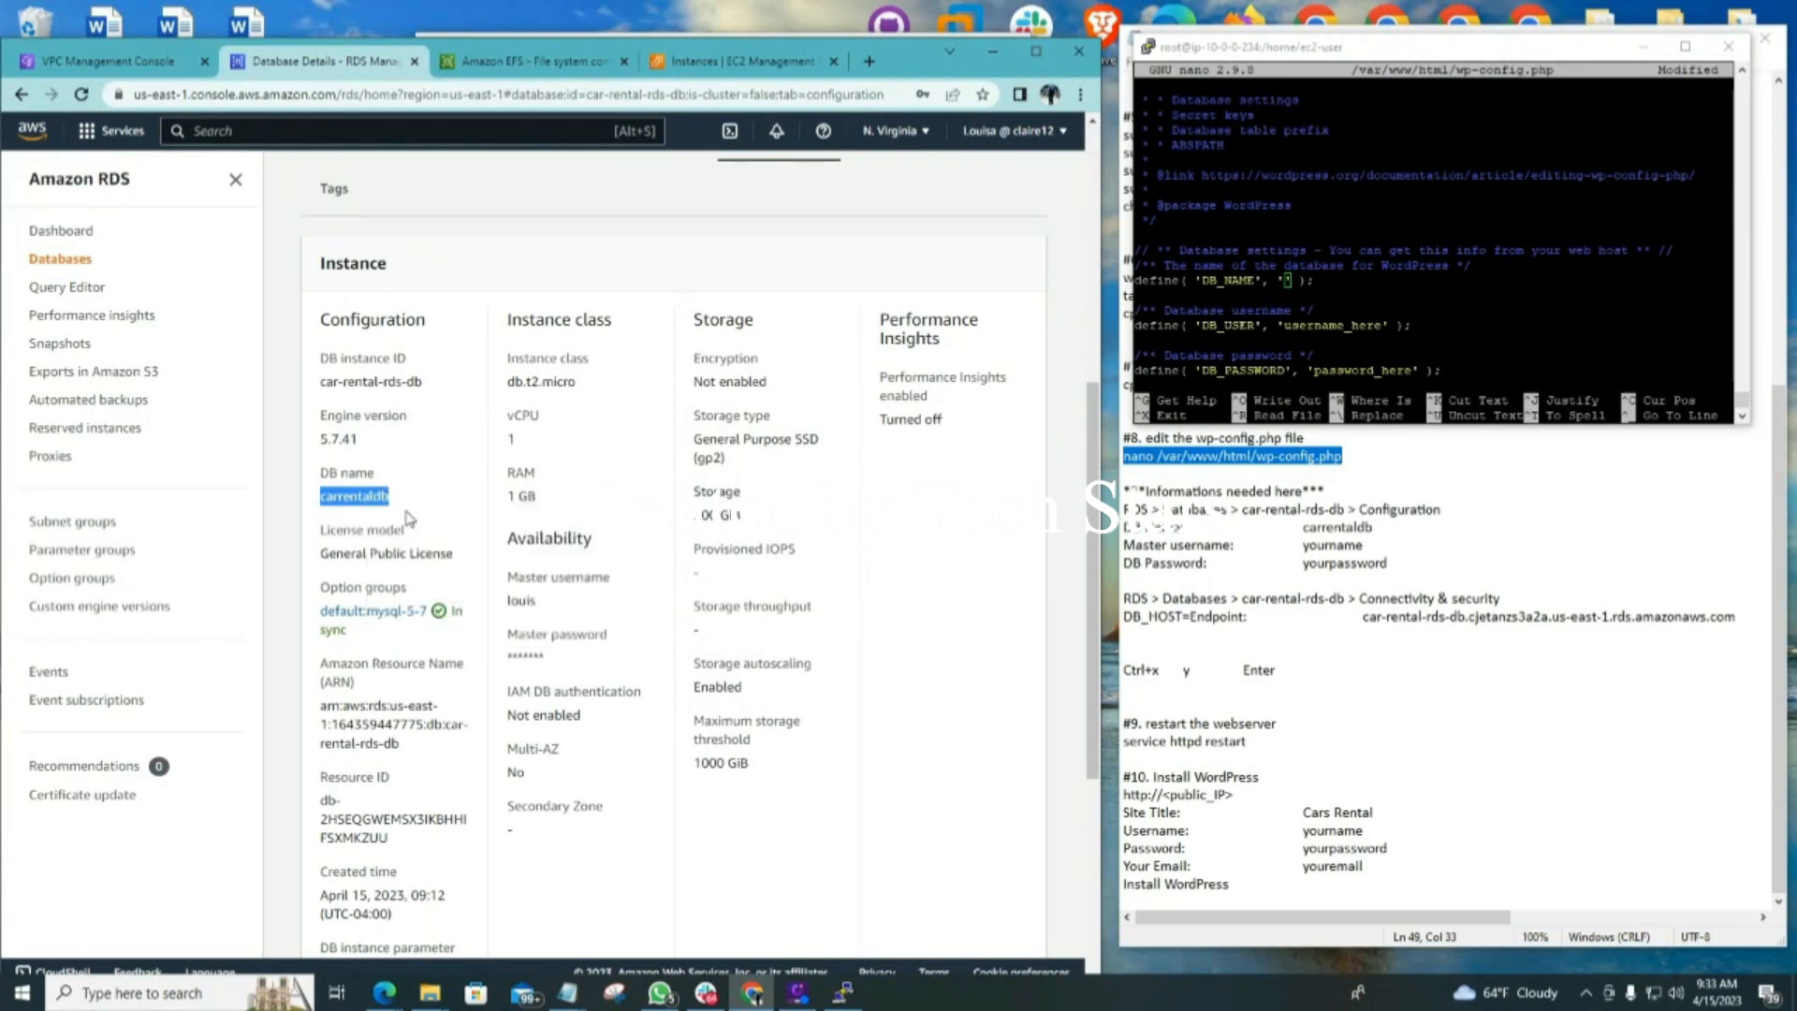
click(1287, 280)
right_click(1287, 280)
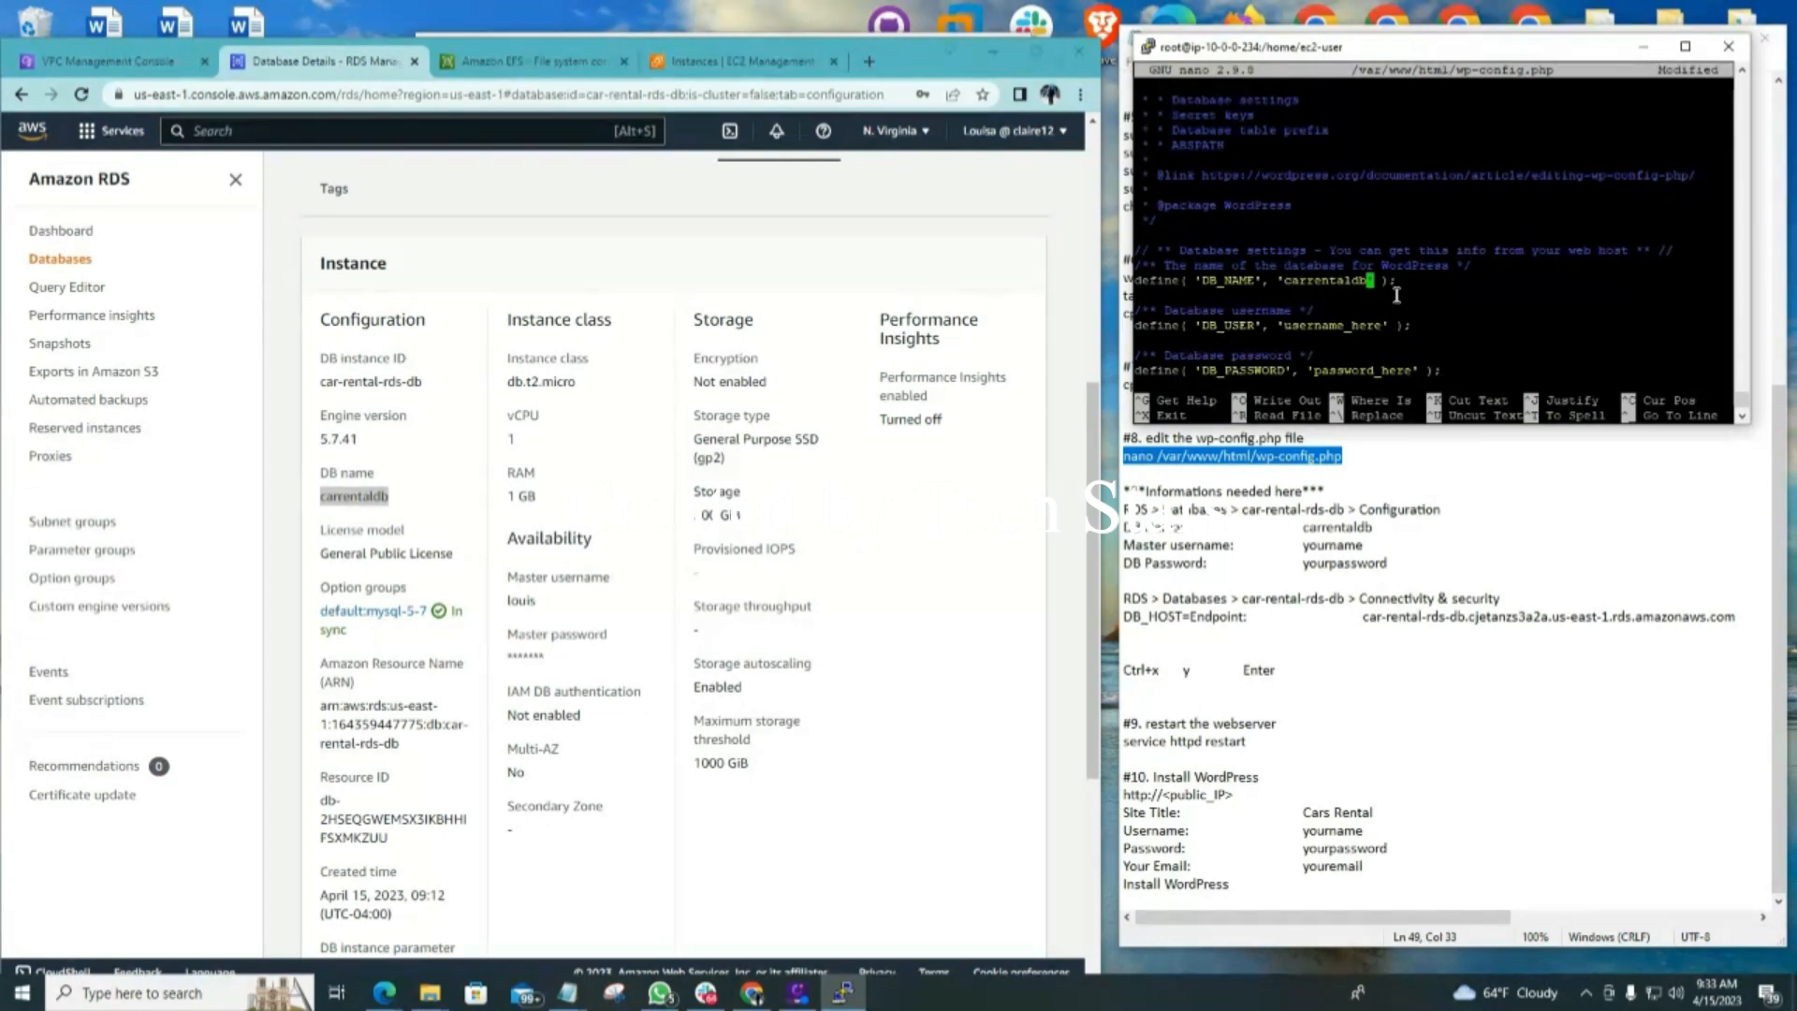
Replace the username_here placeholder on the DB_USER line with the master username copied from the RDS configuration
key(Down)
key(Down)
key(Down)
key(Right)
key(Right)
key(BackSpace)
key(BackSpace)
key(BackSpace)
key(BackSpace)
key(BackSpace)
key(BackSpace)
key(BackSpace)
key(BackSpace)
key(BackSpace)
key(BackSpace)
key(BackSpace)
key(BackSpace)
key(BackSpace)
double_click(529, 601)
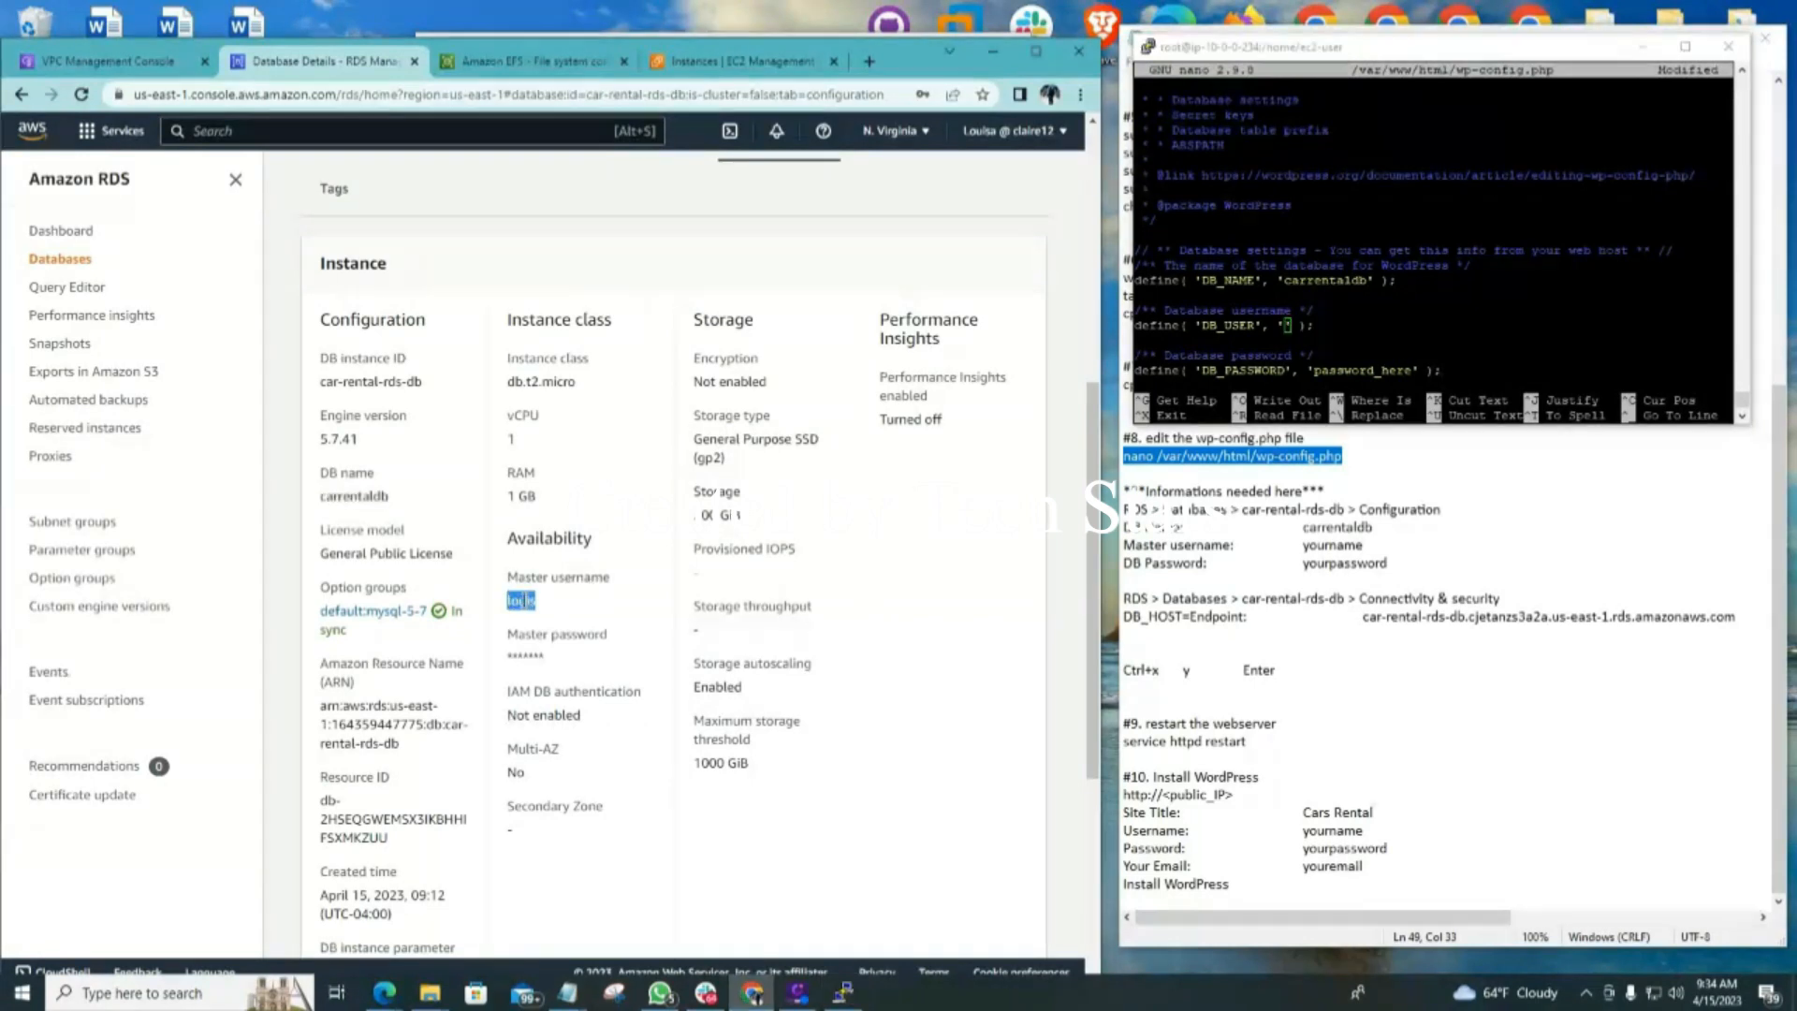
right_click(525, 607)
click(562, 616)
right_click(1288, 326)
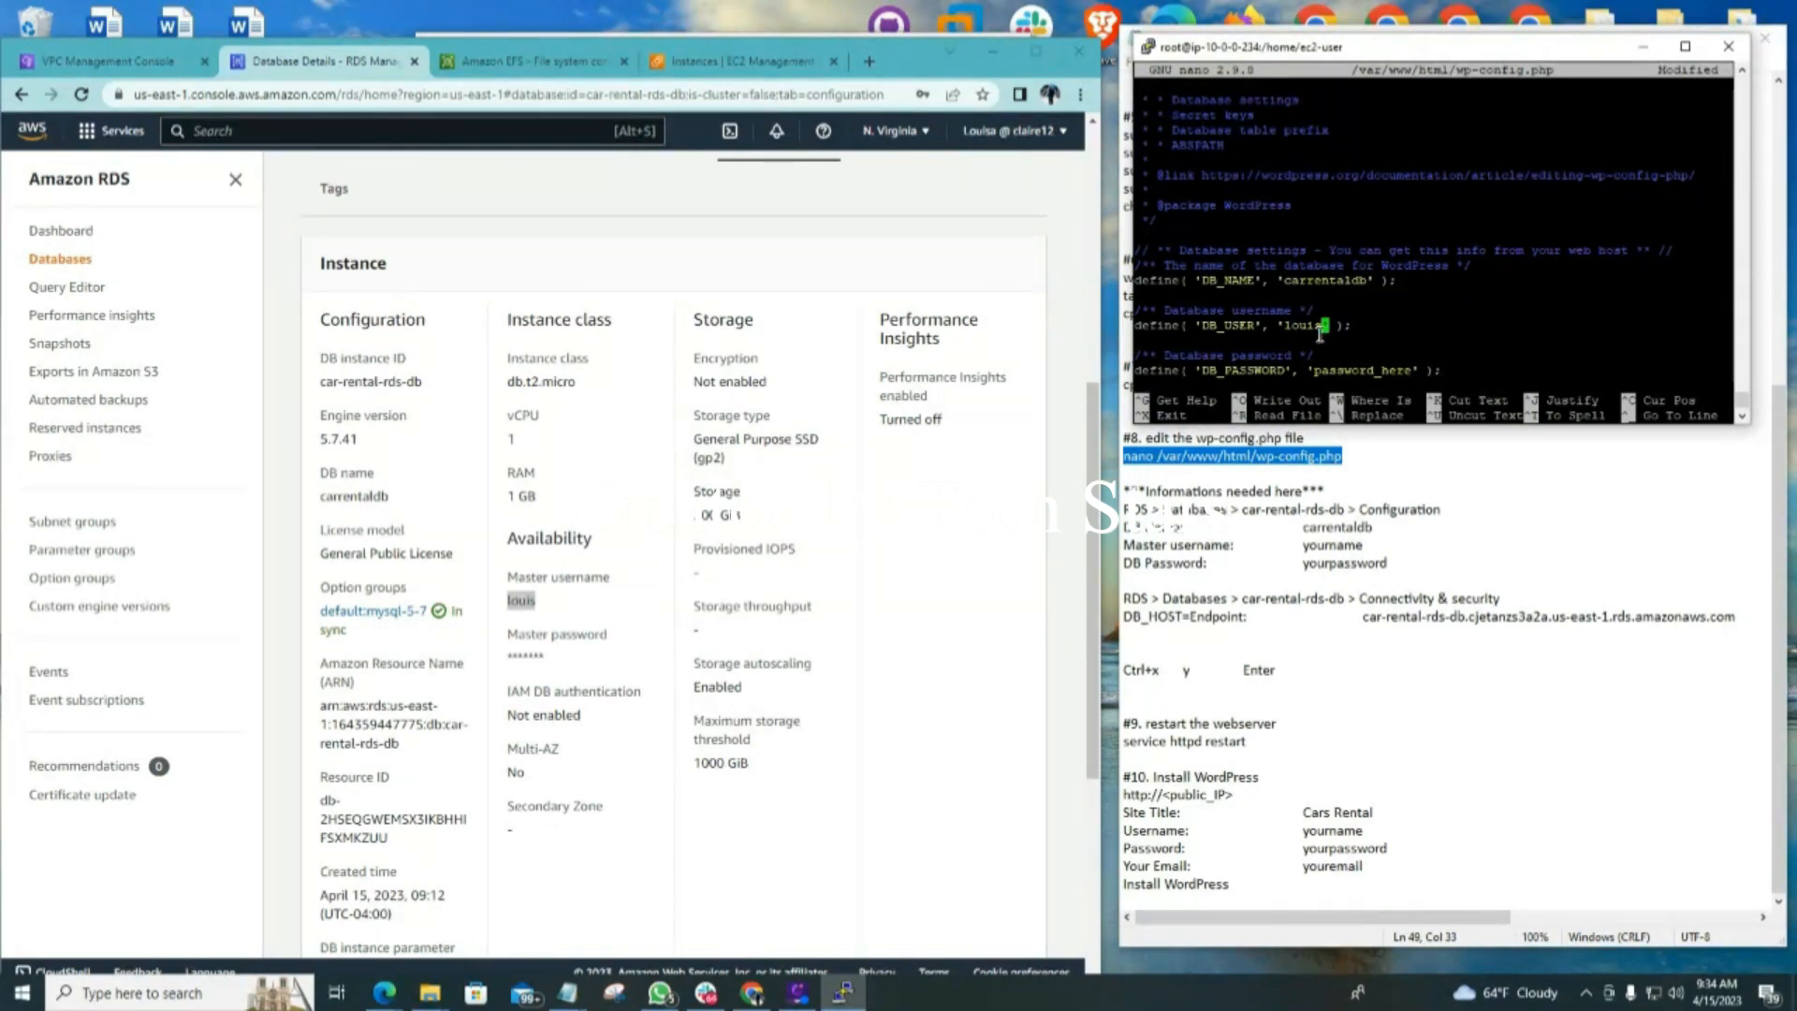
Replace the password_here placeholder on the DB_PASSWORD line of wp-config.php with the database password
key(Down)
key(Down)
key(Down)
key(Right)
key(Right)
key(Right)
key(Right)
key(Right)
key(Right)
key(Right)
key(Right)
key(Right)
key(Right)
key(Right)
key(Right)
key(BackSpace)
key(BackSpace)
key(BackSpace)
key(BackSpace)
key(BackSpace)
key(BackSpace)
key(BackSpace)
key(BackSpace)
key(BackSpace)
key(BackSpace)
key(BackSpace)
key(BackSpace)
key(BackSpace)
right_click(1320, 334)
key(Down)
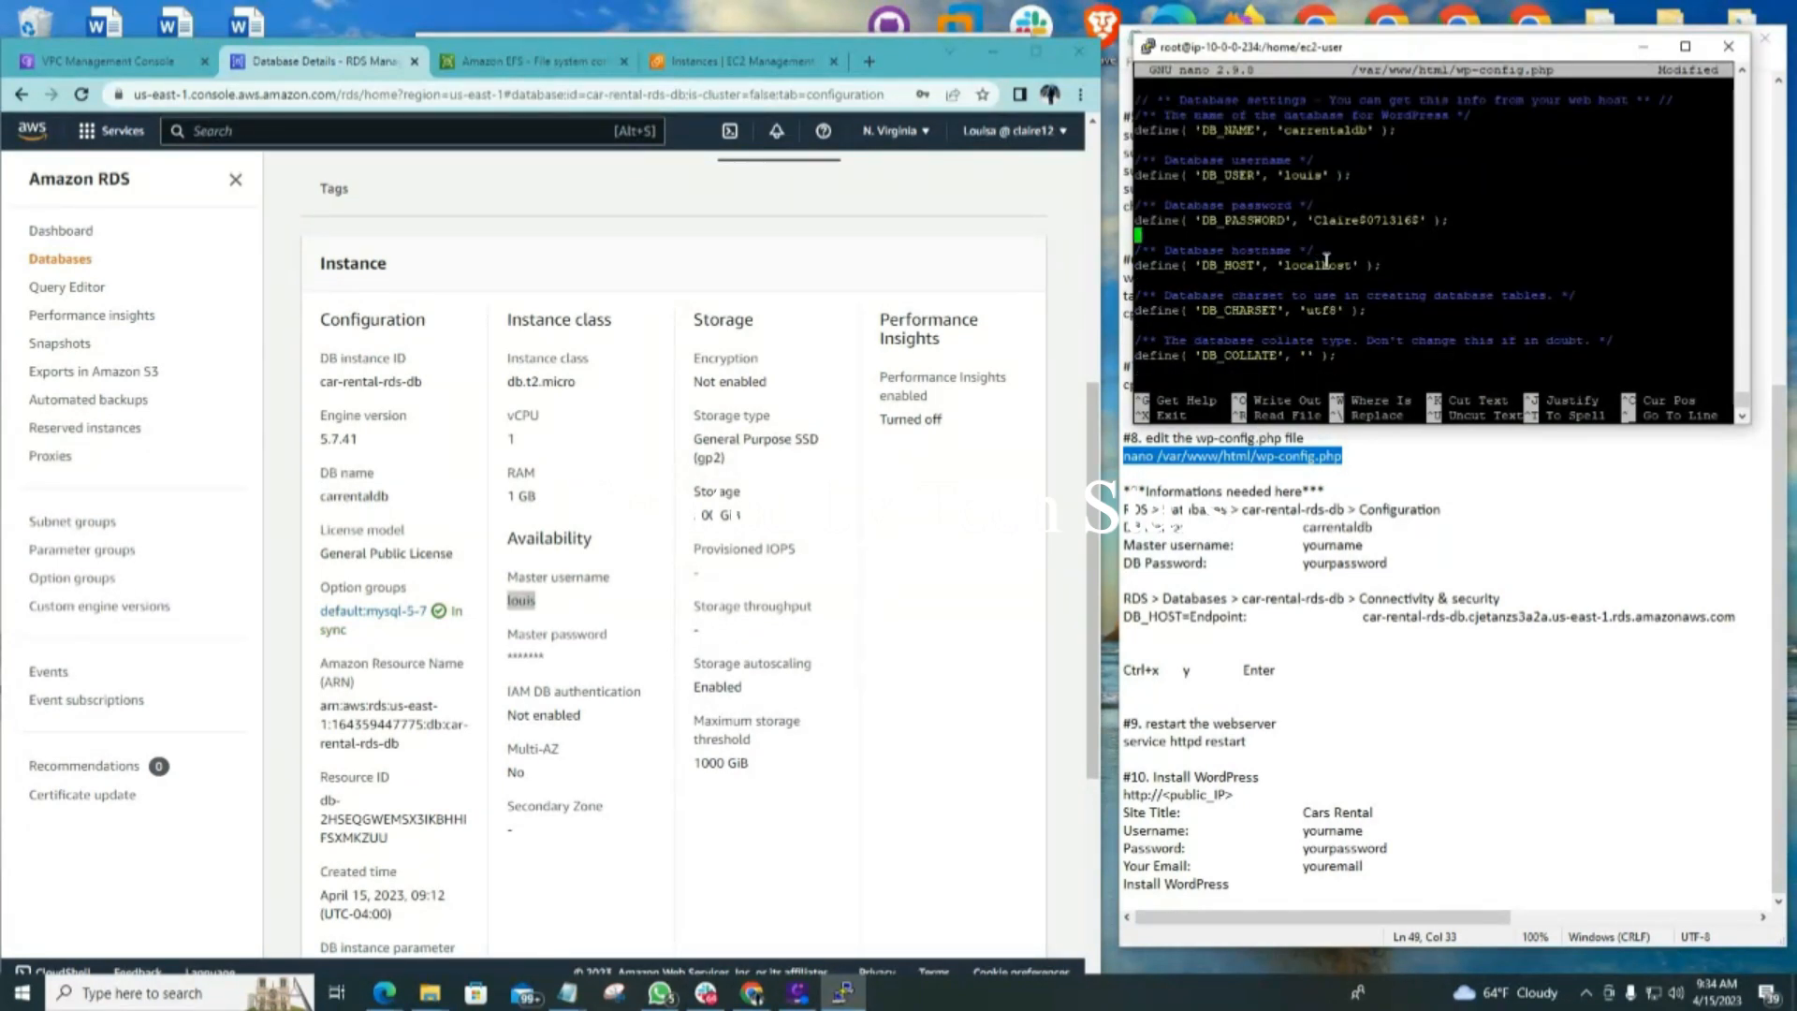
Delete the localhost placeholder from the DB_HOST line of wp-config.php, keeping the quotes
key(Down)
key(Down)
key(Left)
key(Left)
key(Left)
key(Left)
key(BackSpace)
key(BackSpace)
key(BackSpace)
key(BackSpace)
key(BackSpace)
key(BackSpace)
key(BackSpace)
key(BackSpace)
key(BackSpace)
Copy the endpoint from the RDS database's connectivity details and paste it as the DB_HOST value in wp-config.php
scroll(726, 655, up, 6)
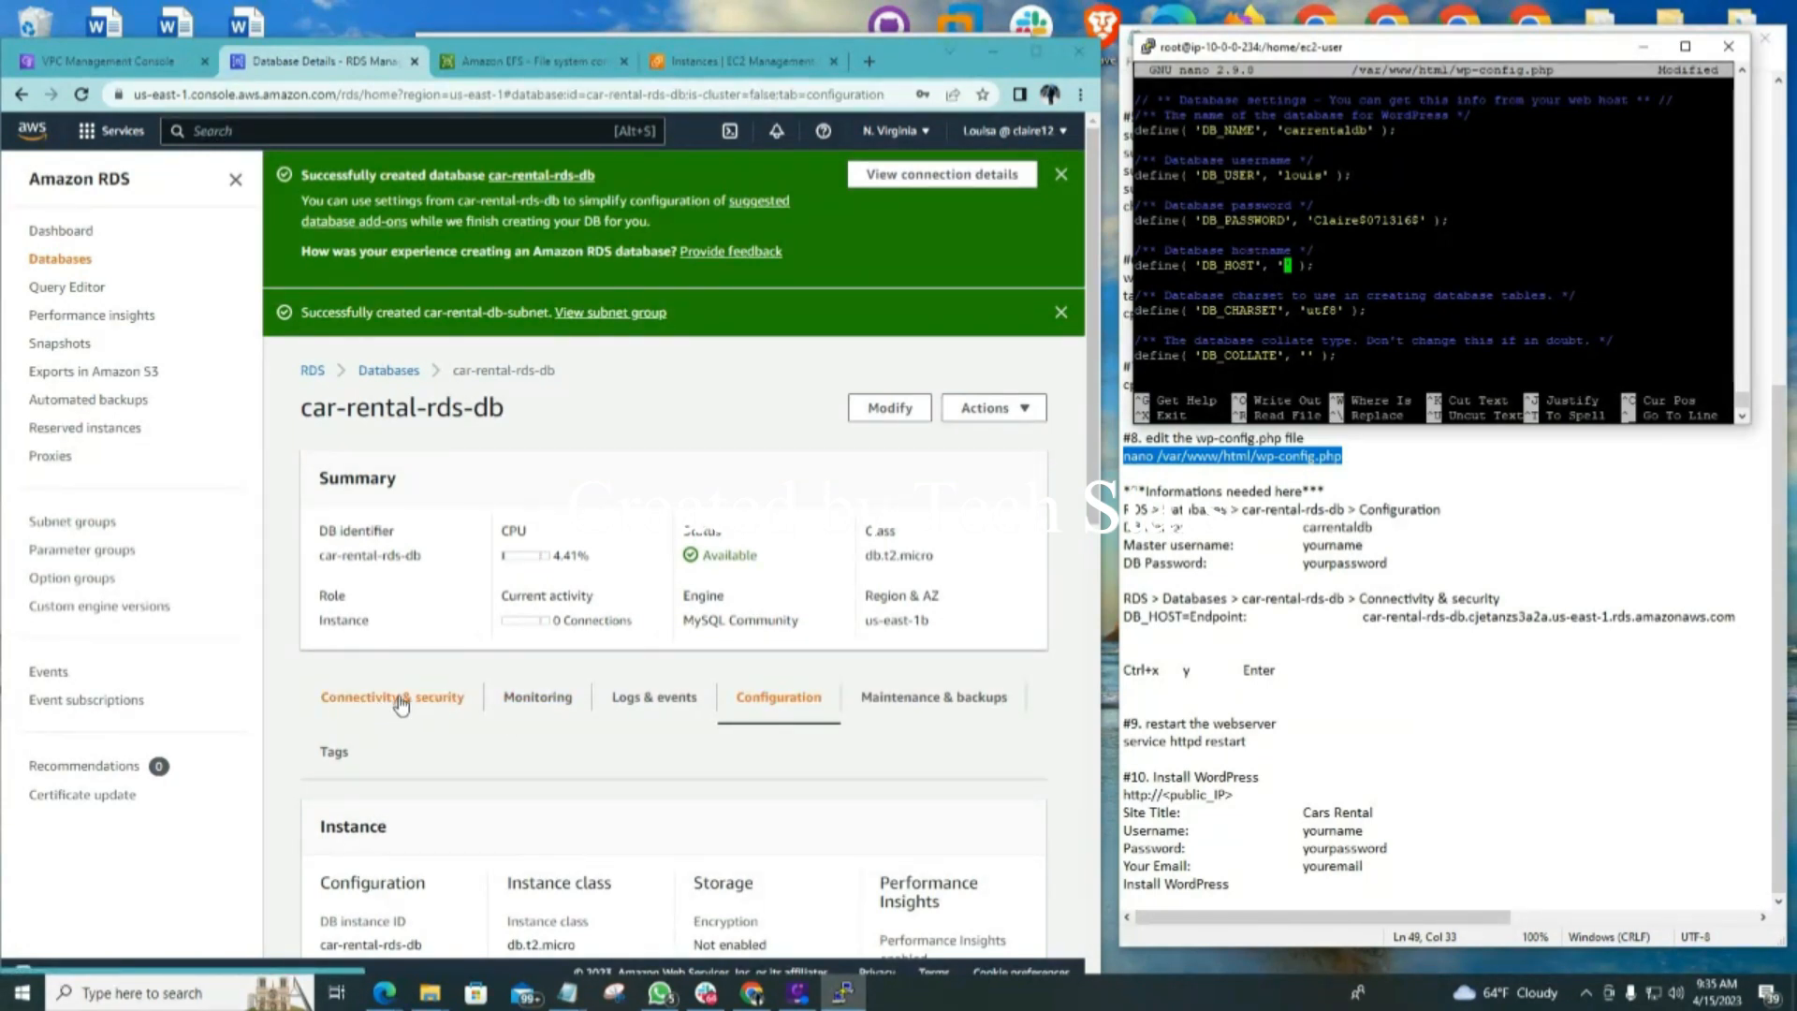
click(400, 704)
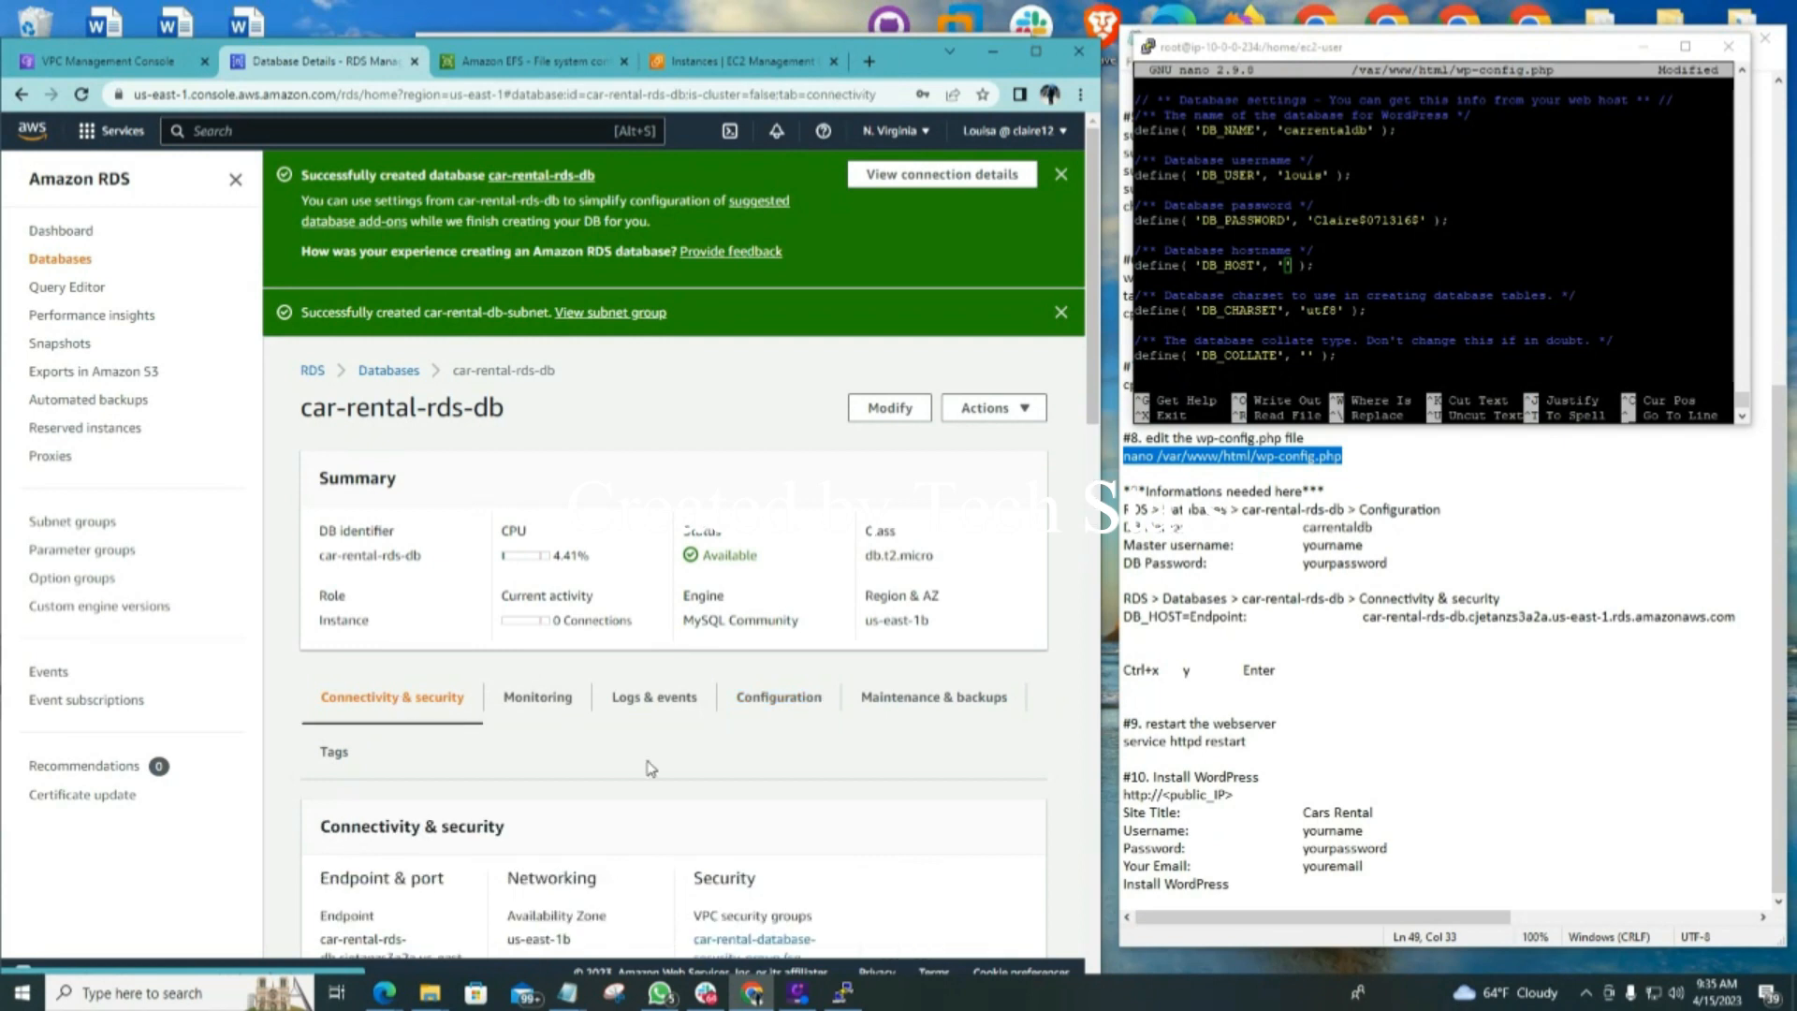
scroll(656, 760, down, 3)
scroll(662, 758, down, 2)
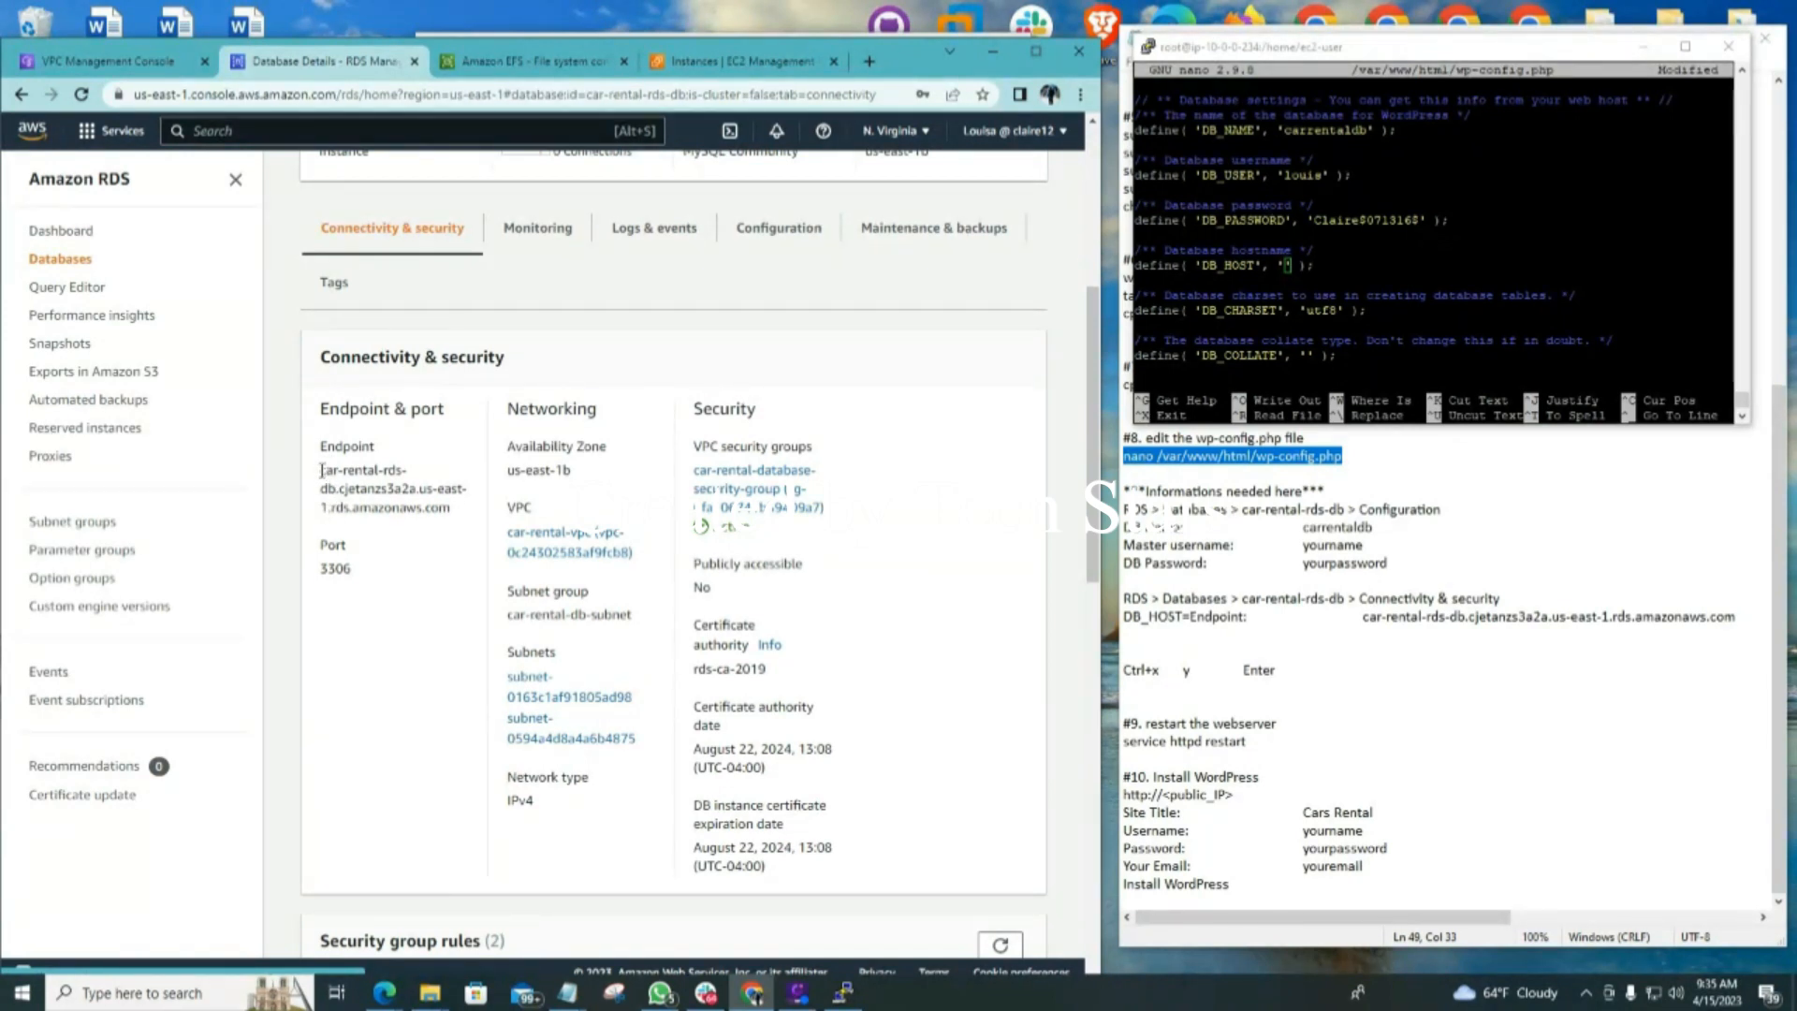
drag(321, 470, 451, 507)
right_click(392, 497)
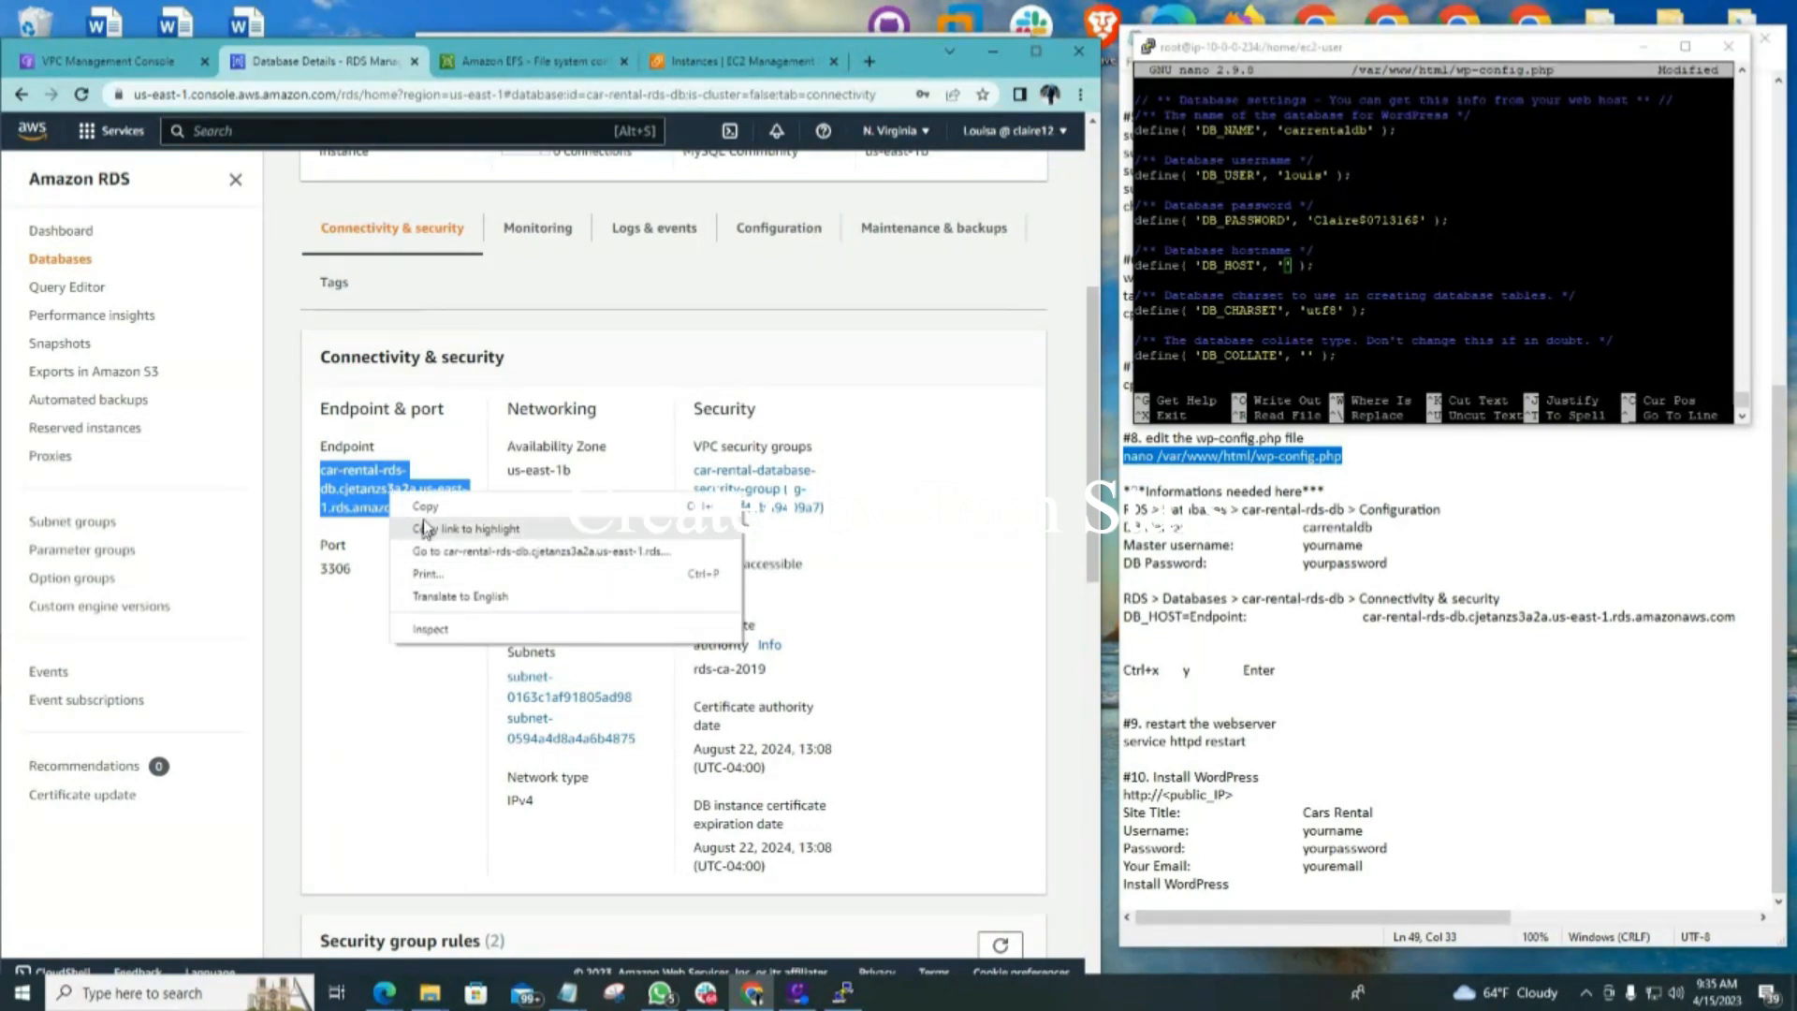
click(426, 508)
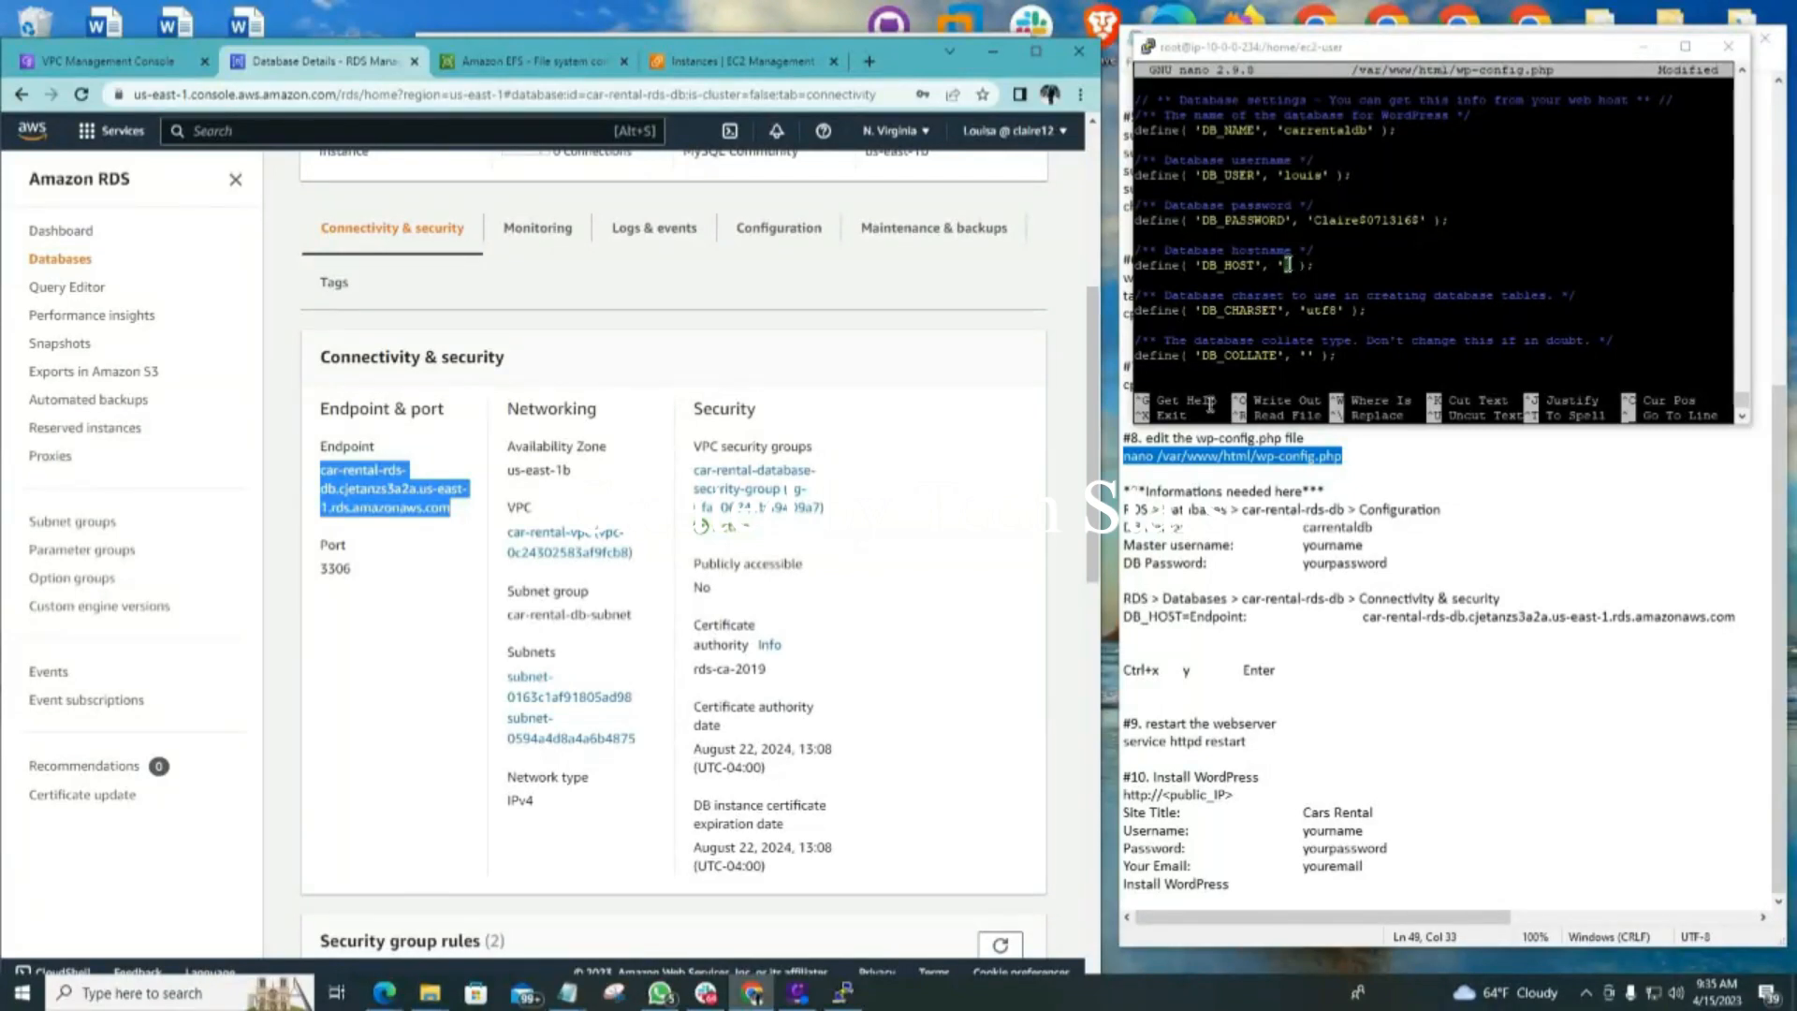
click(1210, 404)
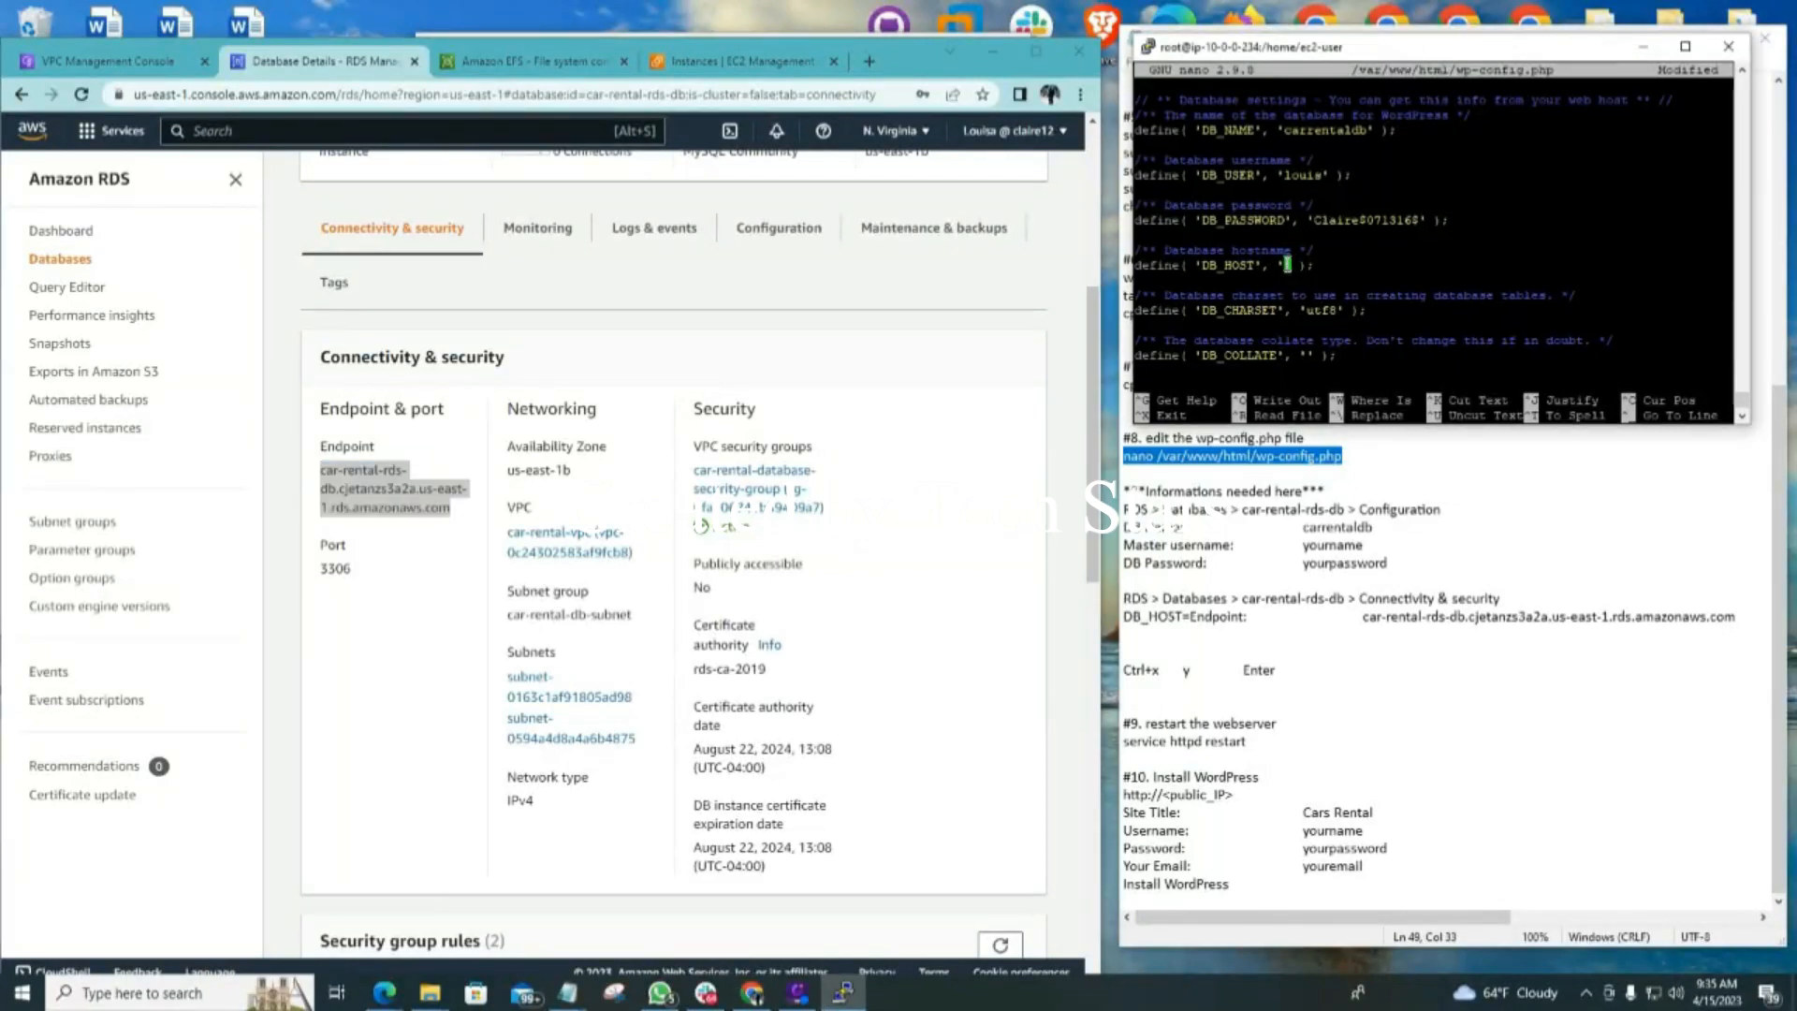
right_click(1288, 265)
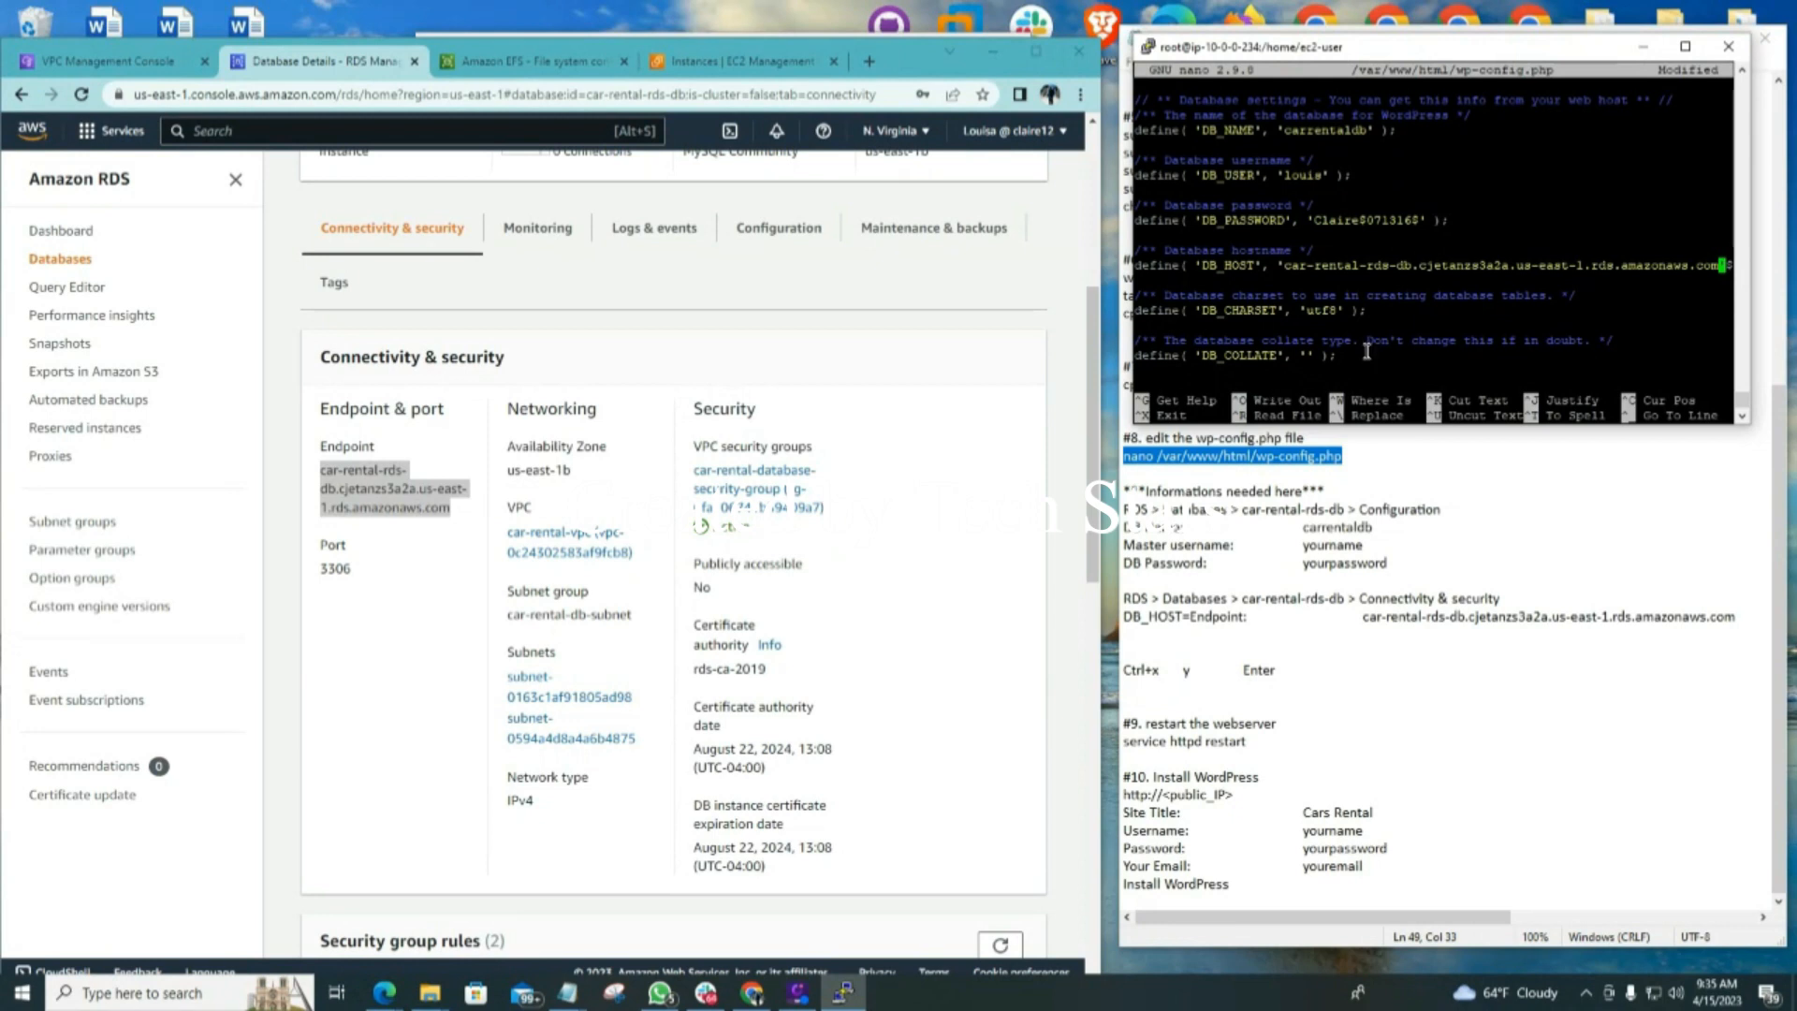
Save the modified wp-config.php under its existing file name and exit nano
key(ctrl+x)
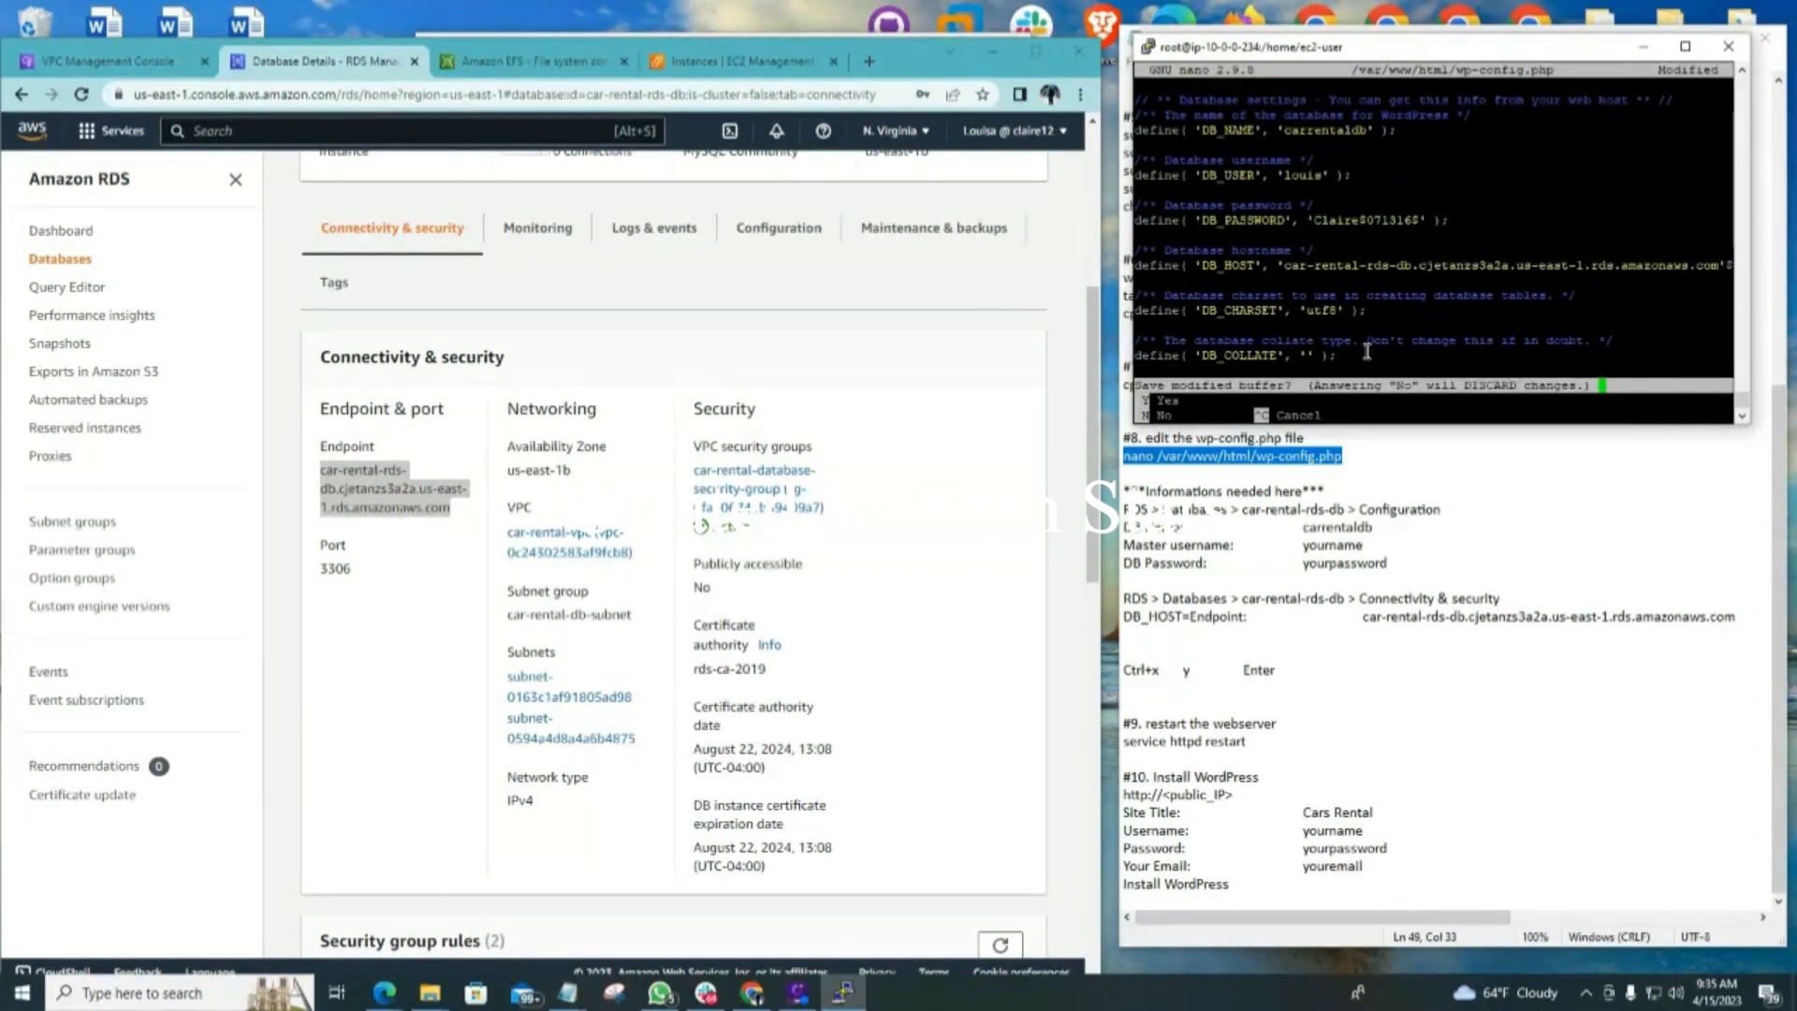
key(y)
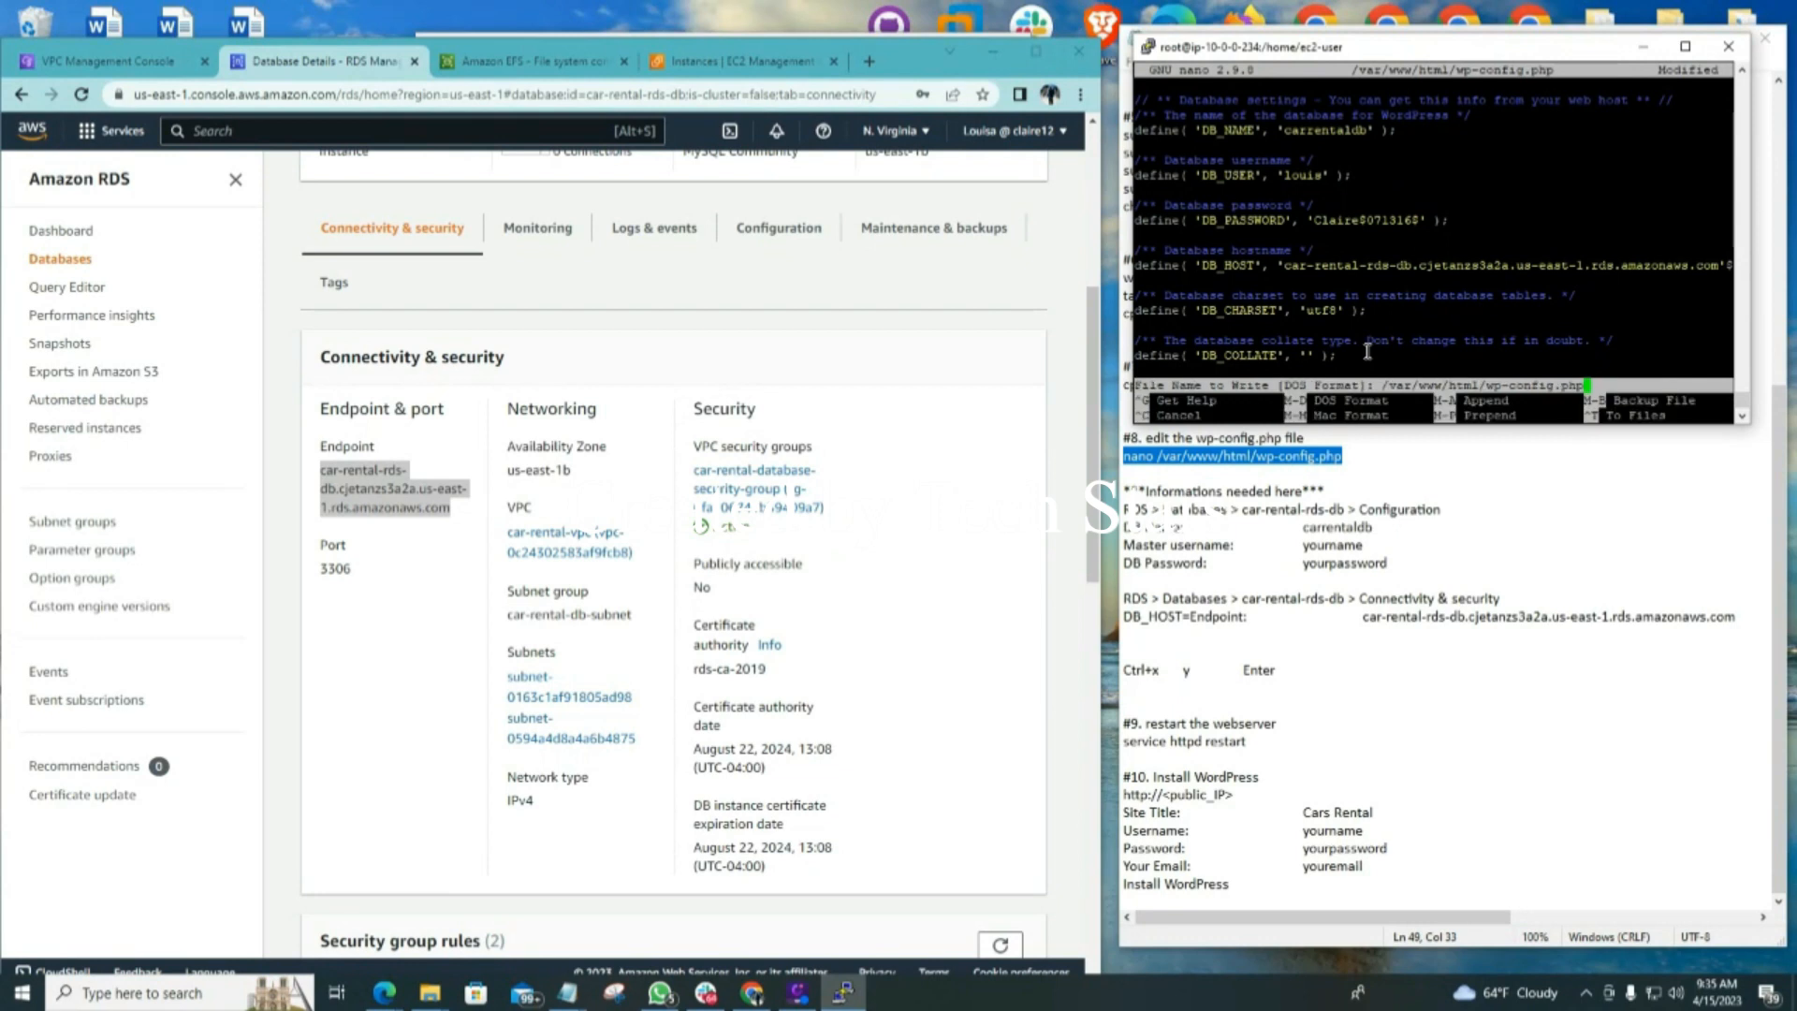
key(Return)
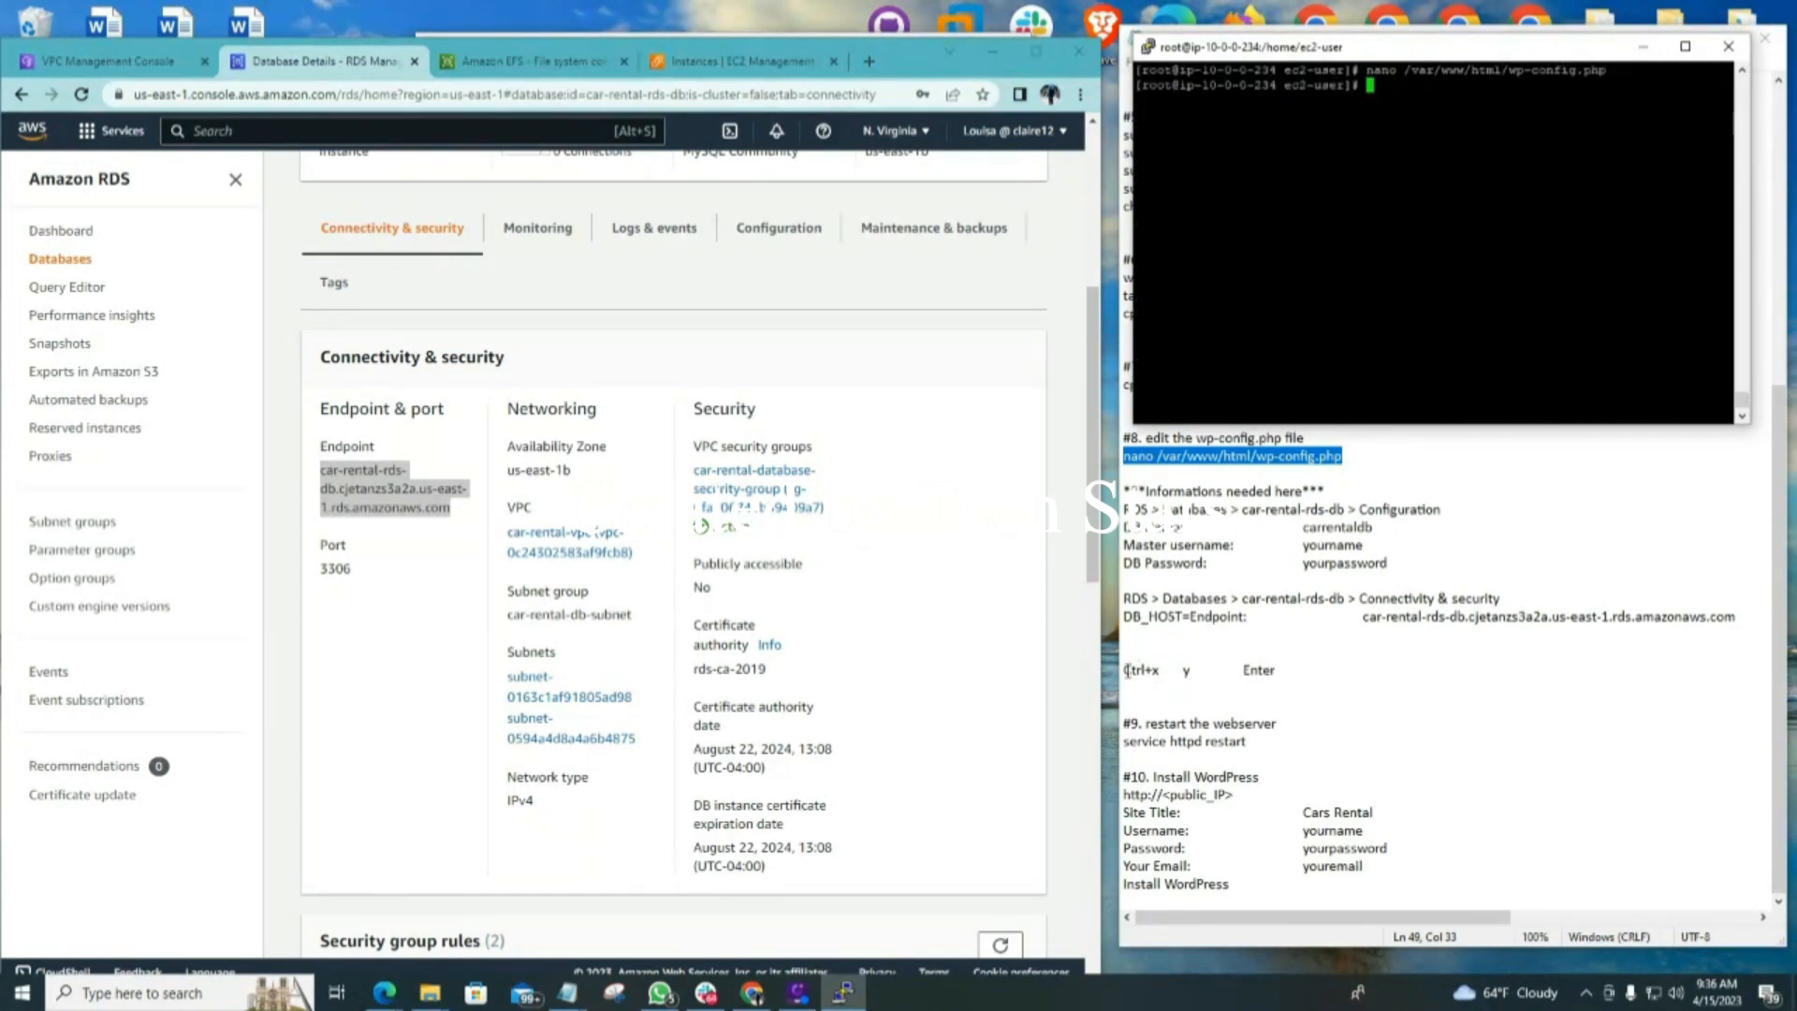
drag(1124, 671, 1168, 671)
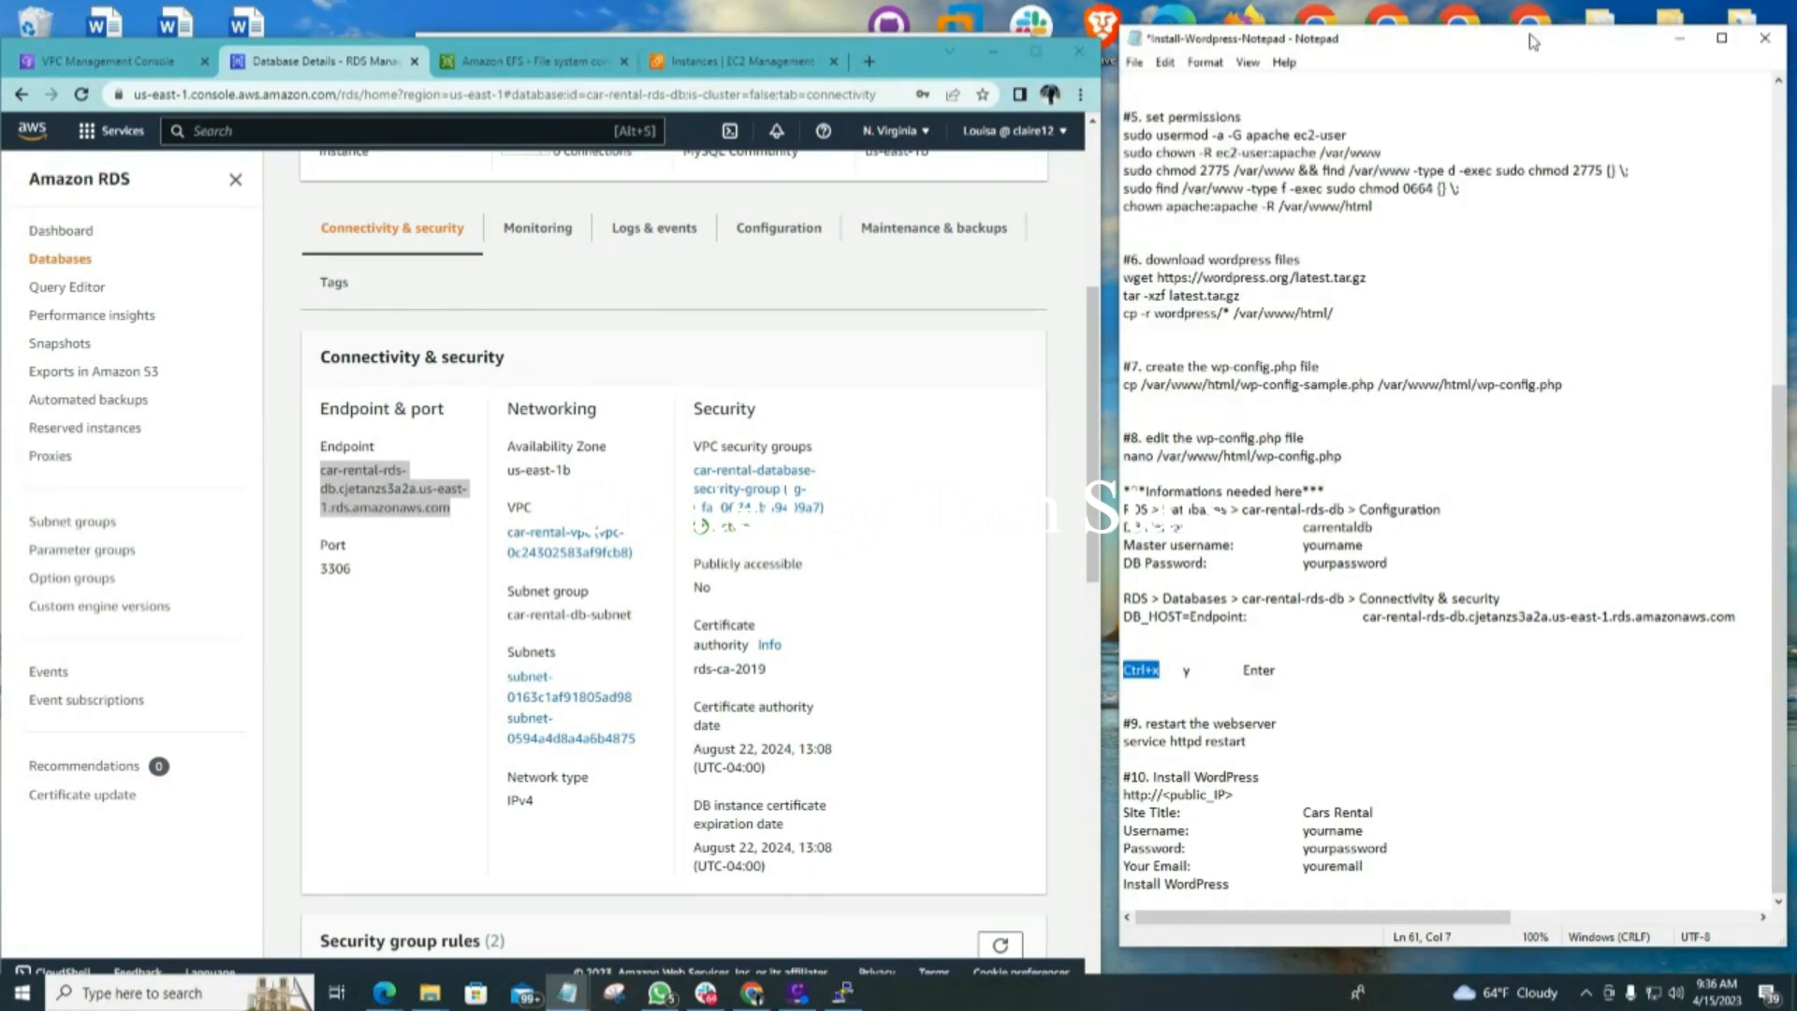
click(843, 992)
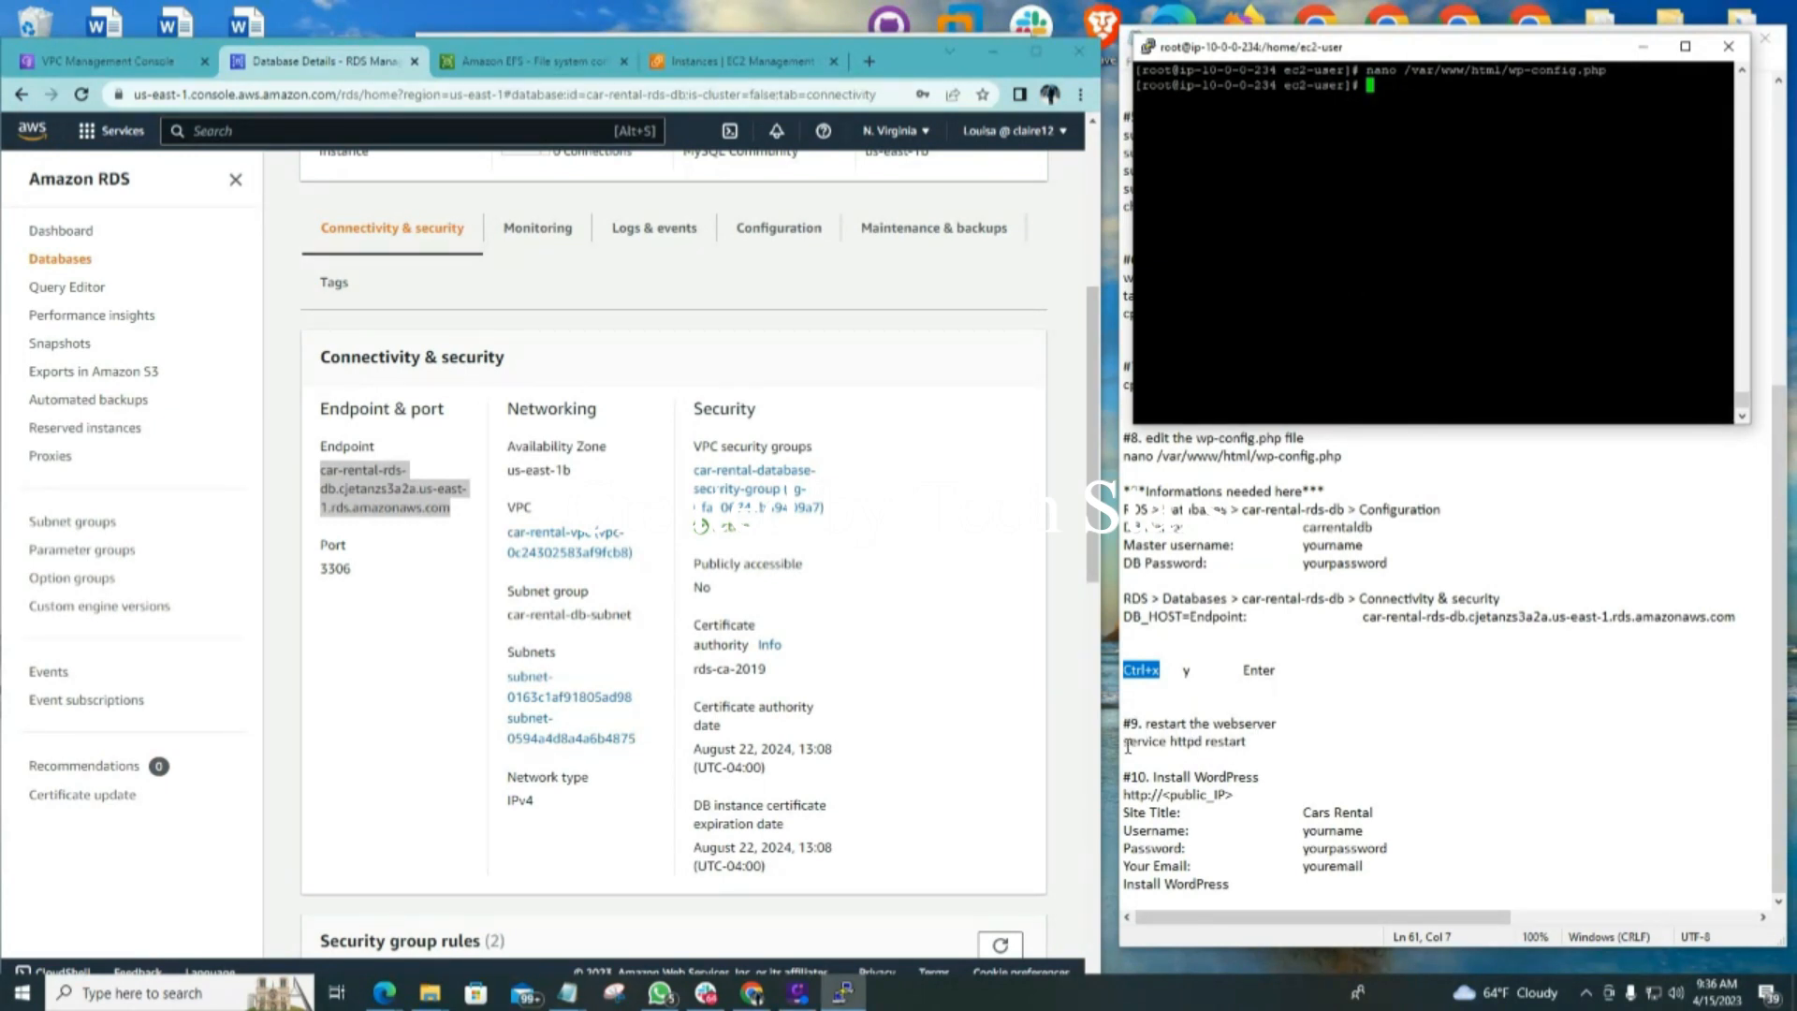
Copy the command service httpd restart from the notes and run it in the server terminal to restart the web server
drag(1124, 744, 1249, 742)
right_click(1225, 742)
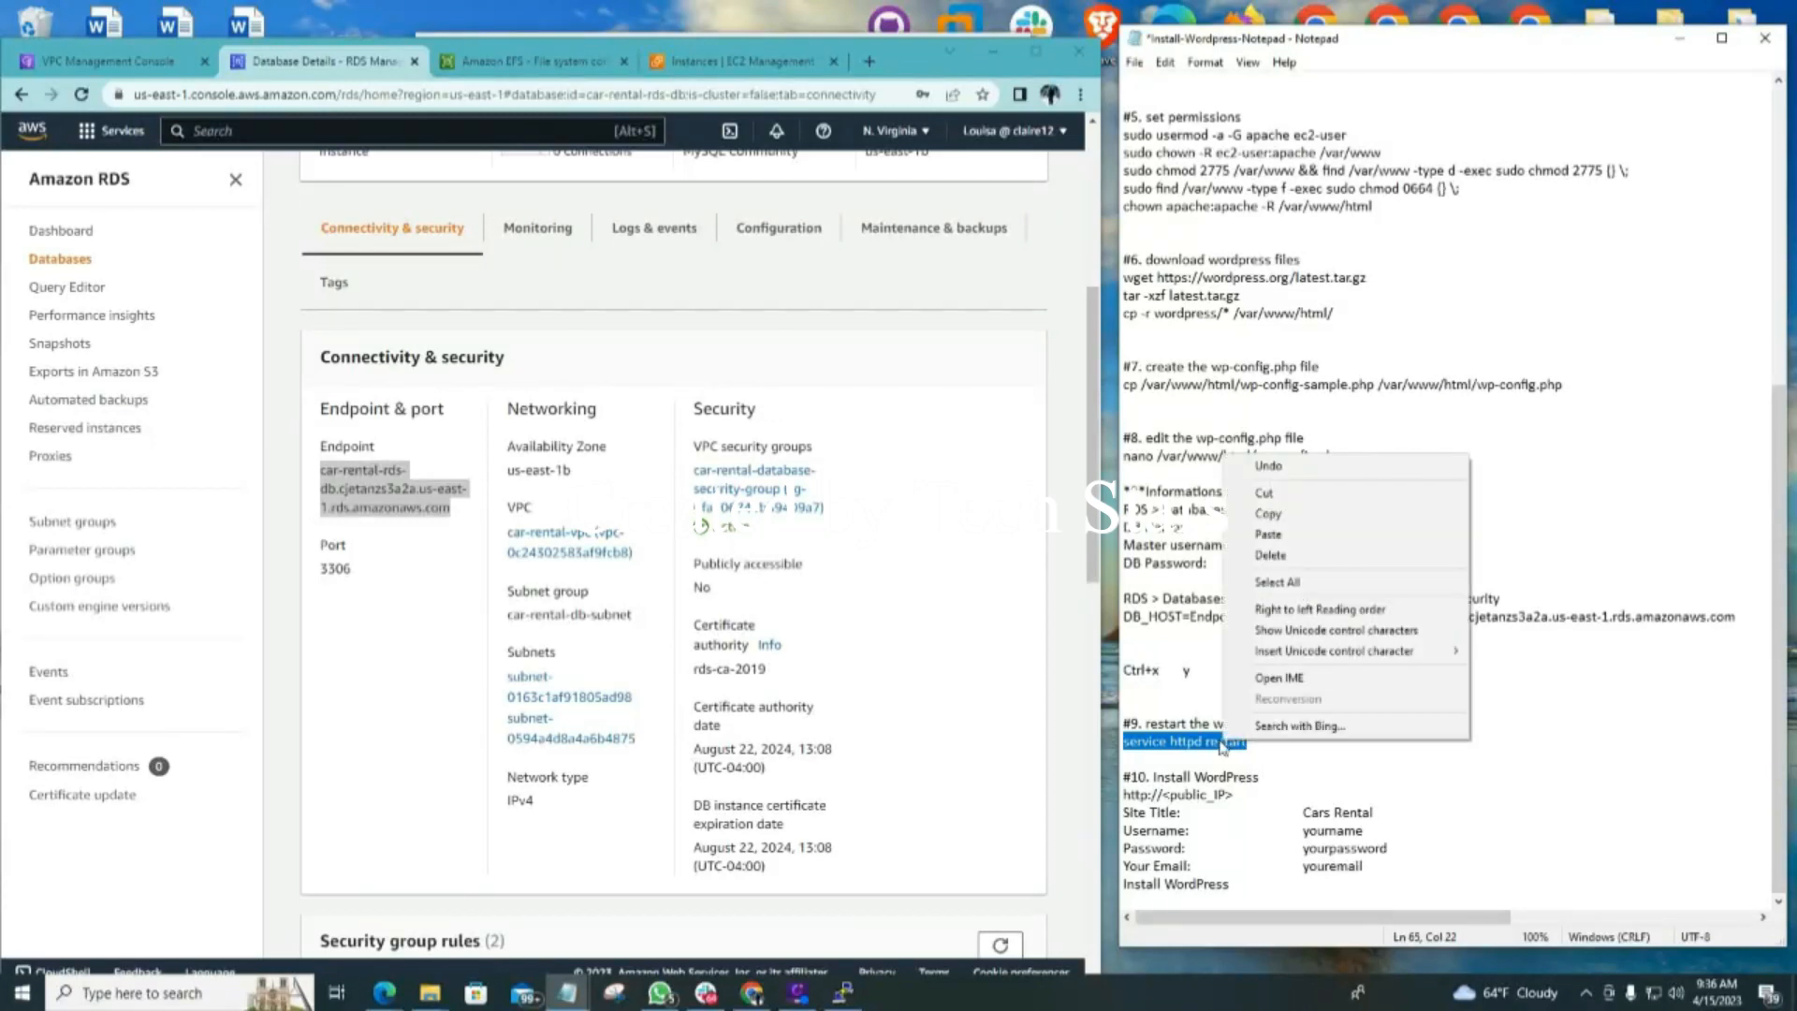
click(1271, 510)
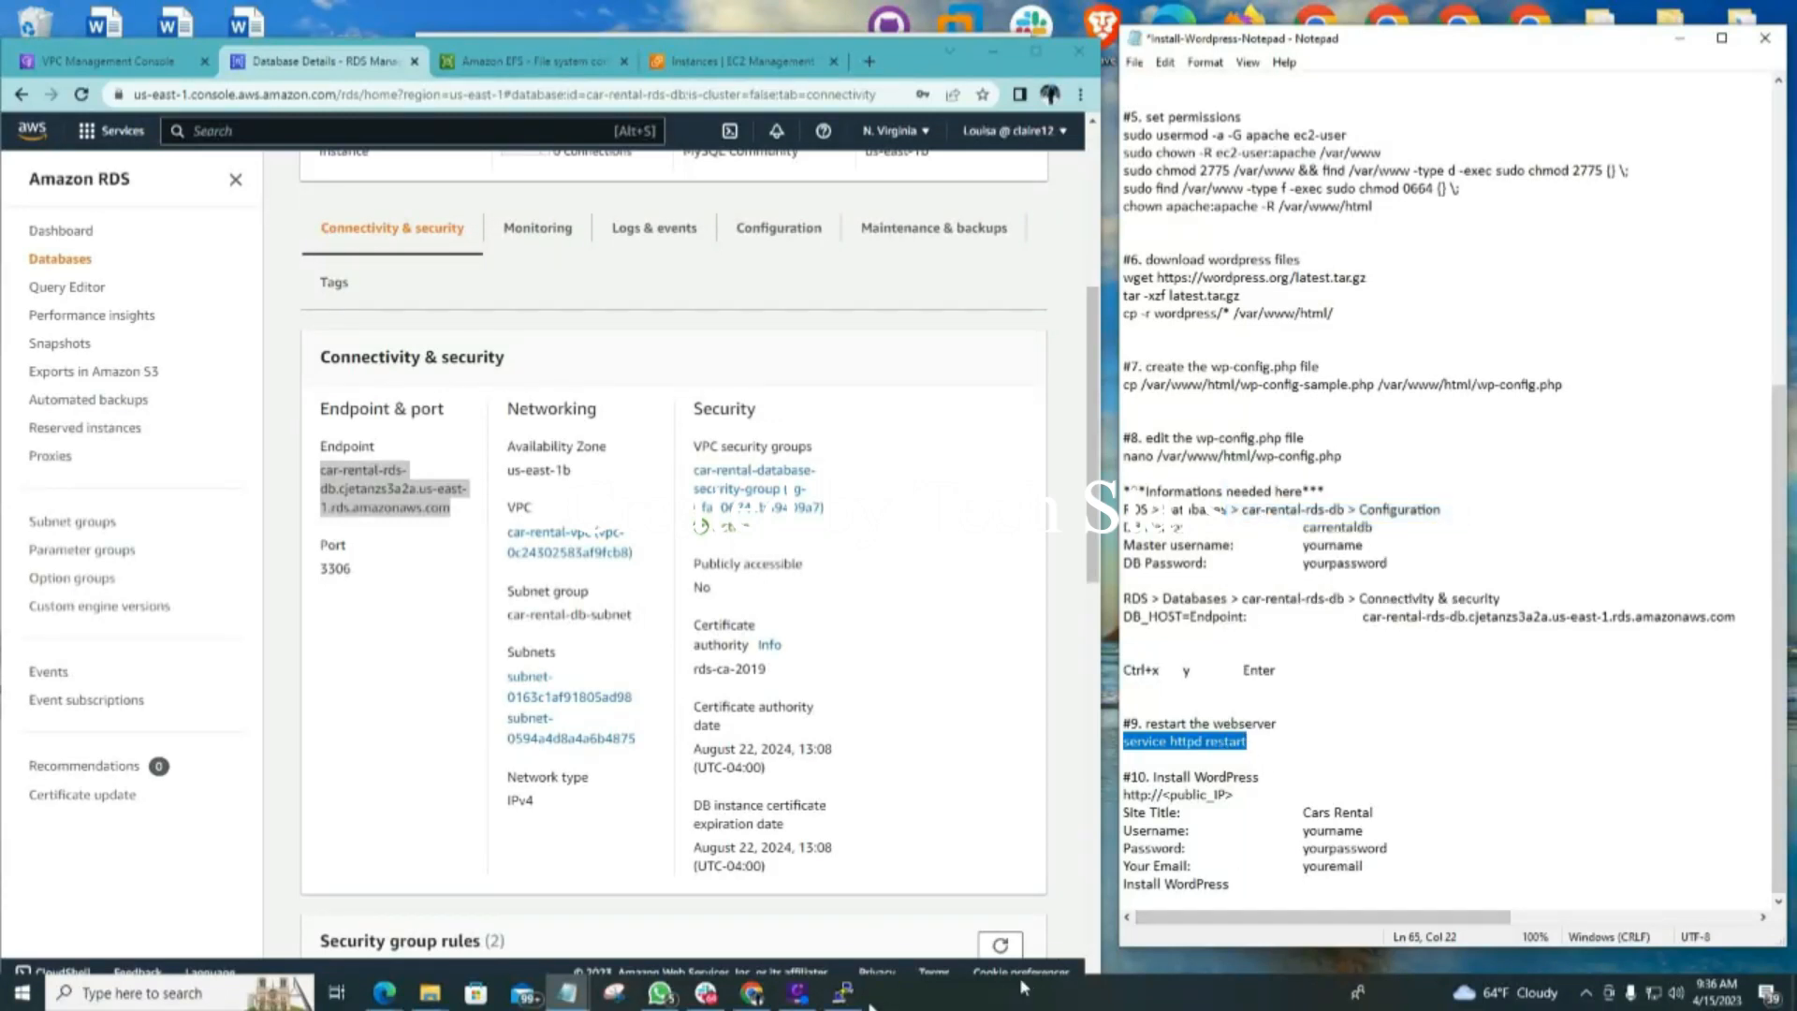
mouse_move(850, 1000)
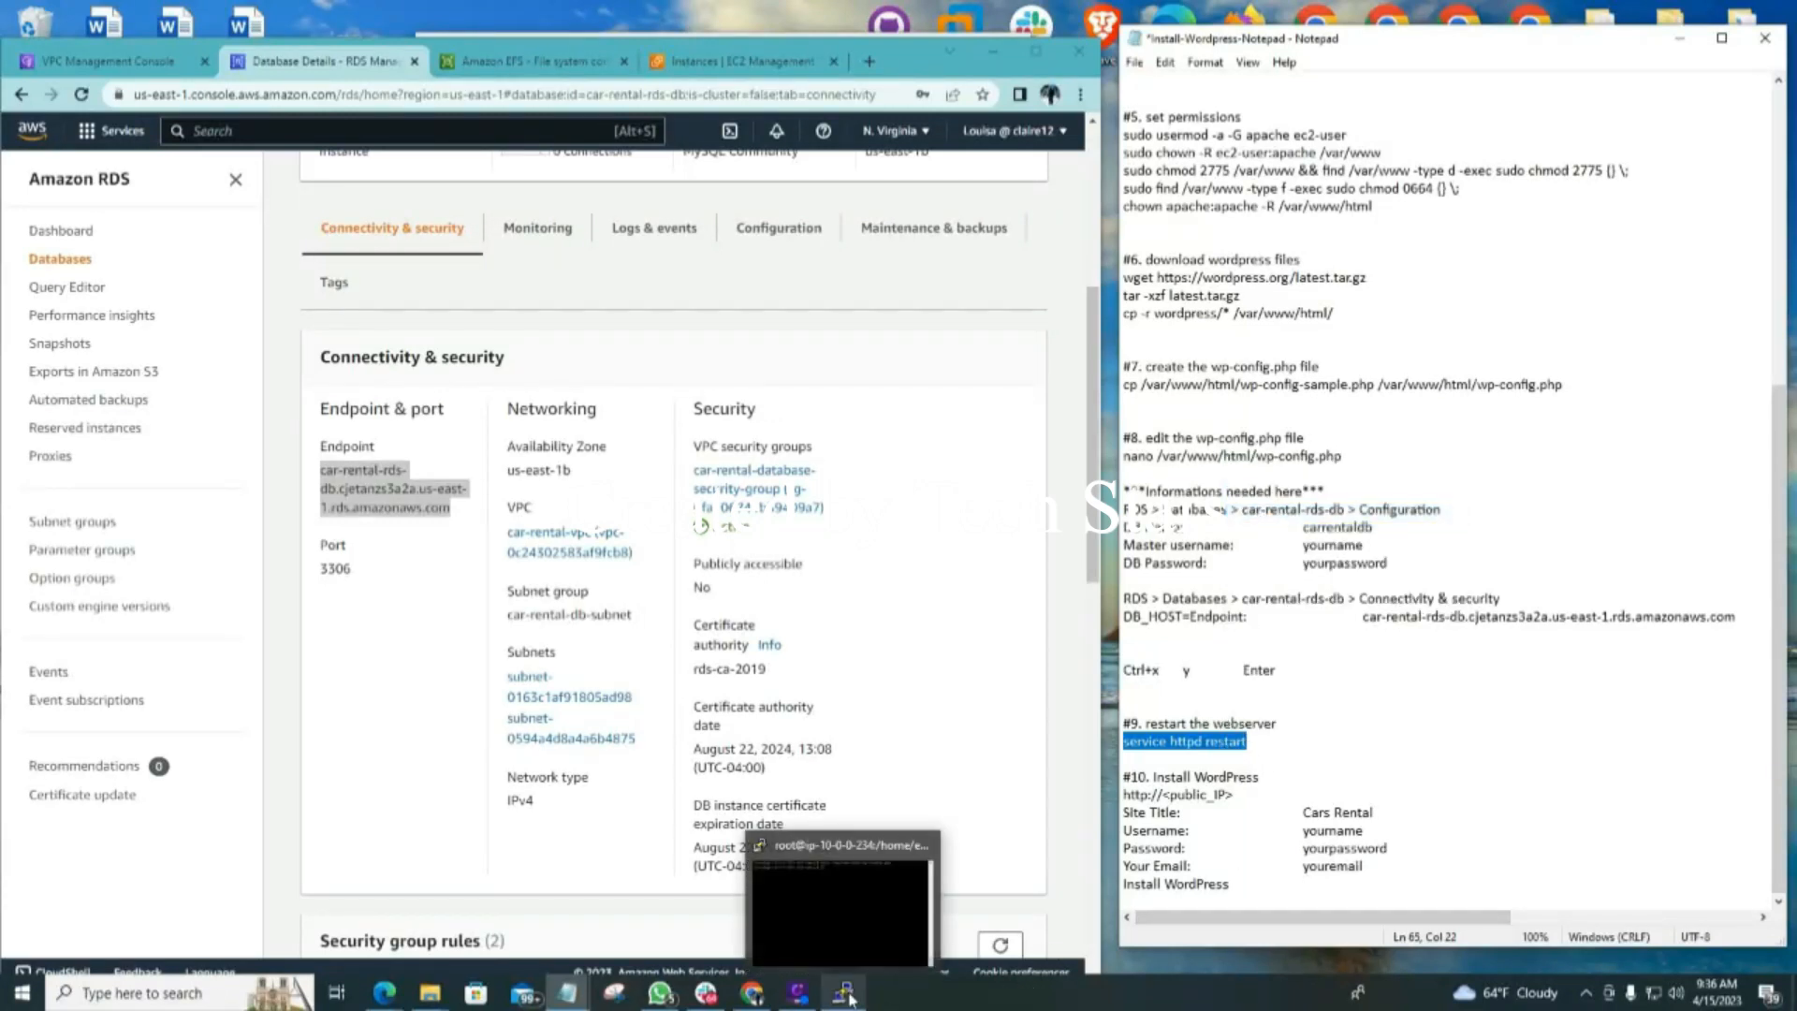
click(854, 914)
drag(1447, 33, 794, 99)
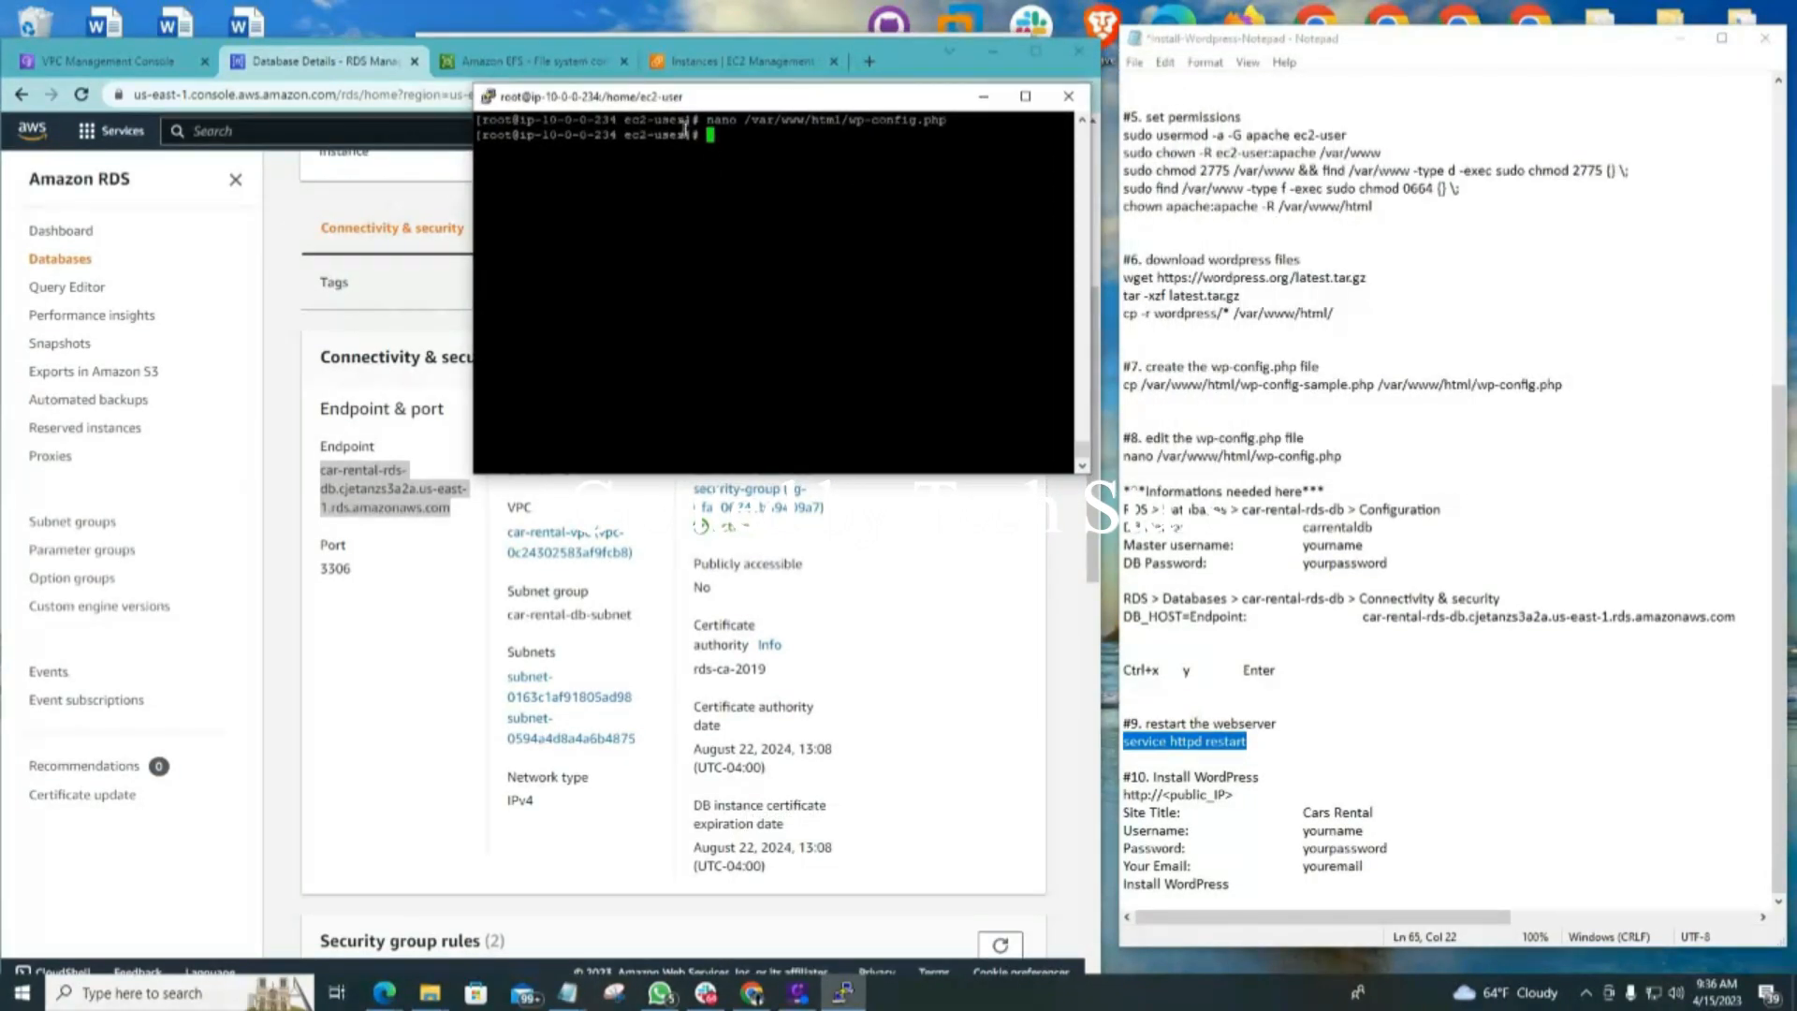
right_click(966, 226)
key(Return)
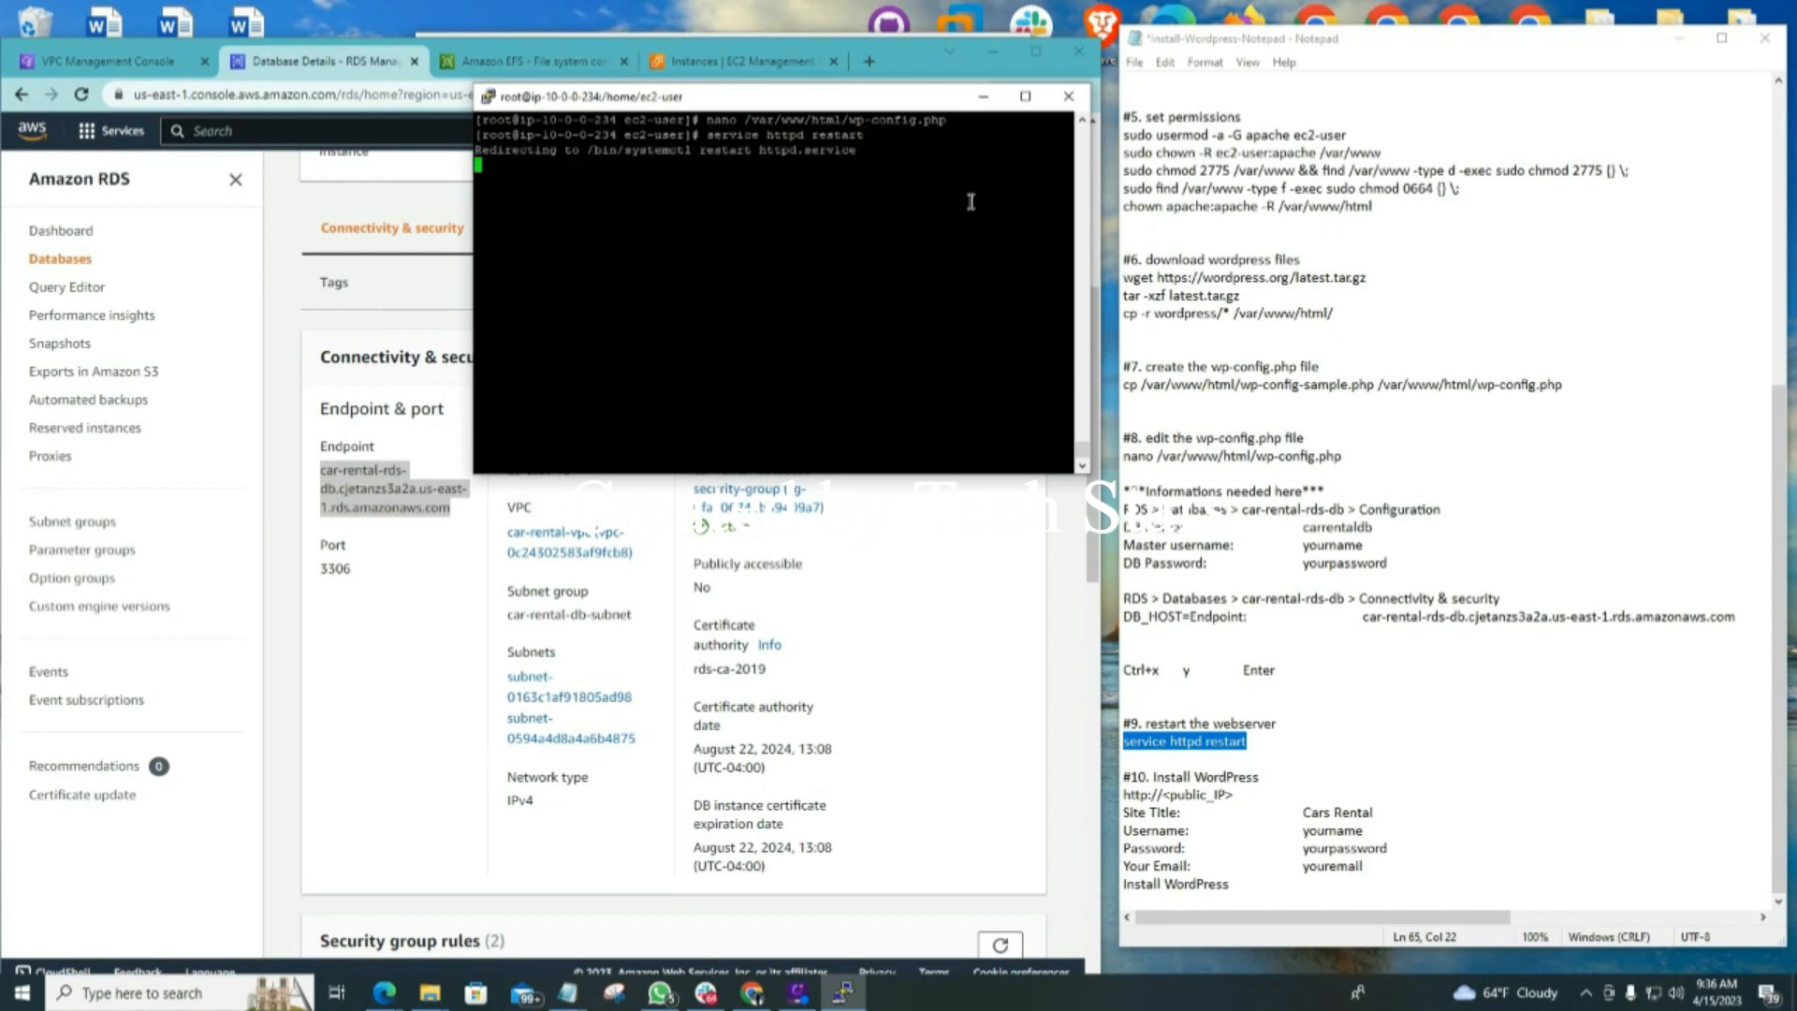